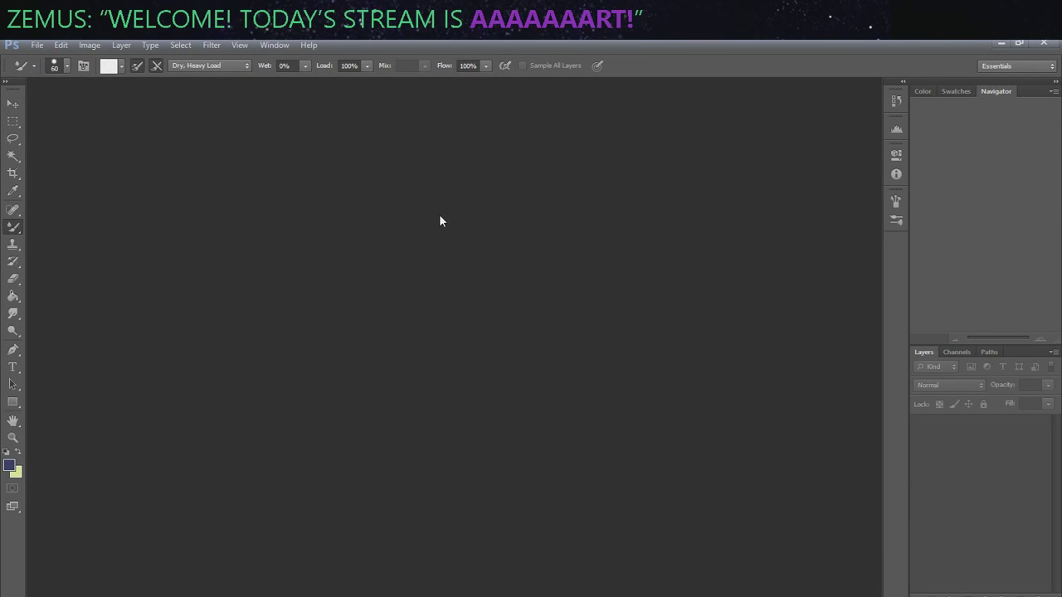
Launch Adobe Bridge from Photoshop's File menu to browse the PSD project folder.
left_click(37, 45)
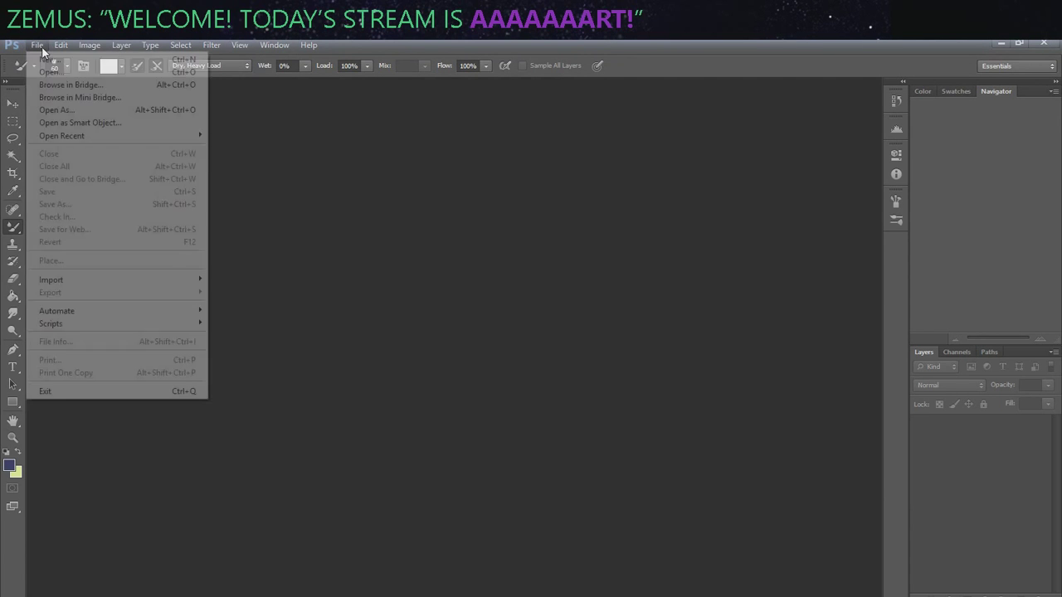
left_click(51, 81)
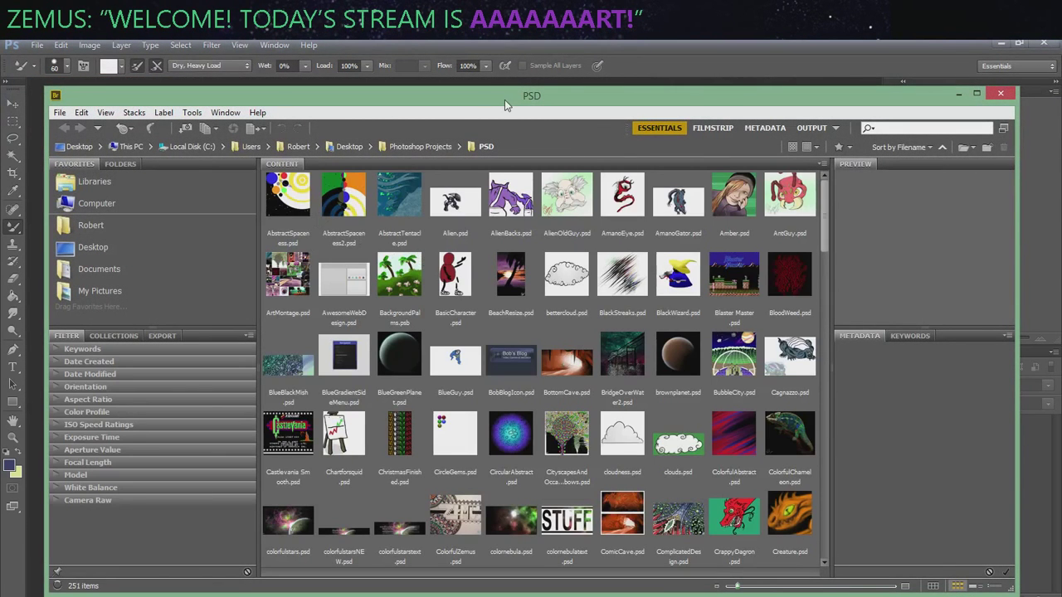
Preview BasicCharacter.psd, then AbstractSpaceness.psd, with their file properties.
left_click_drag(508, 102, 504, 98)
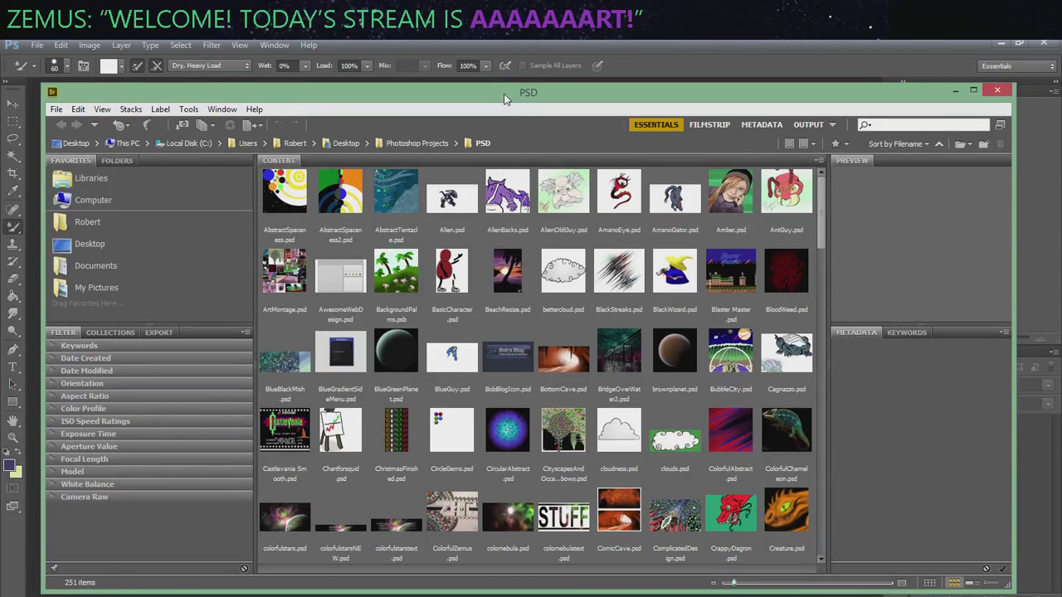
left_click(455, 278)
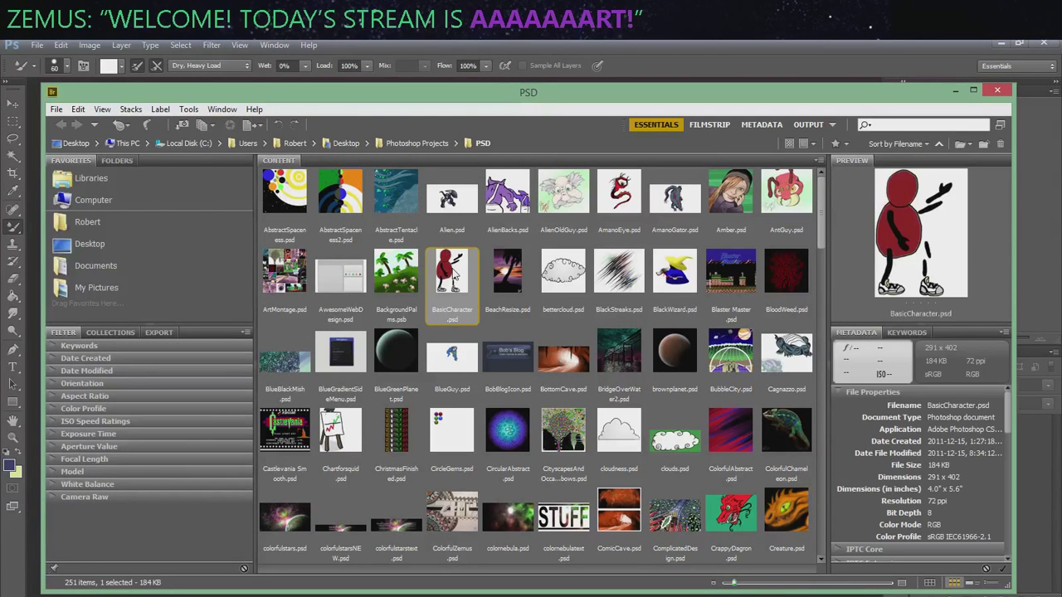
left_click(308, 204)
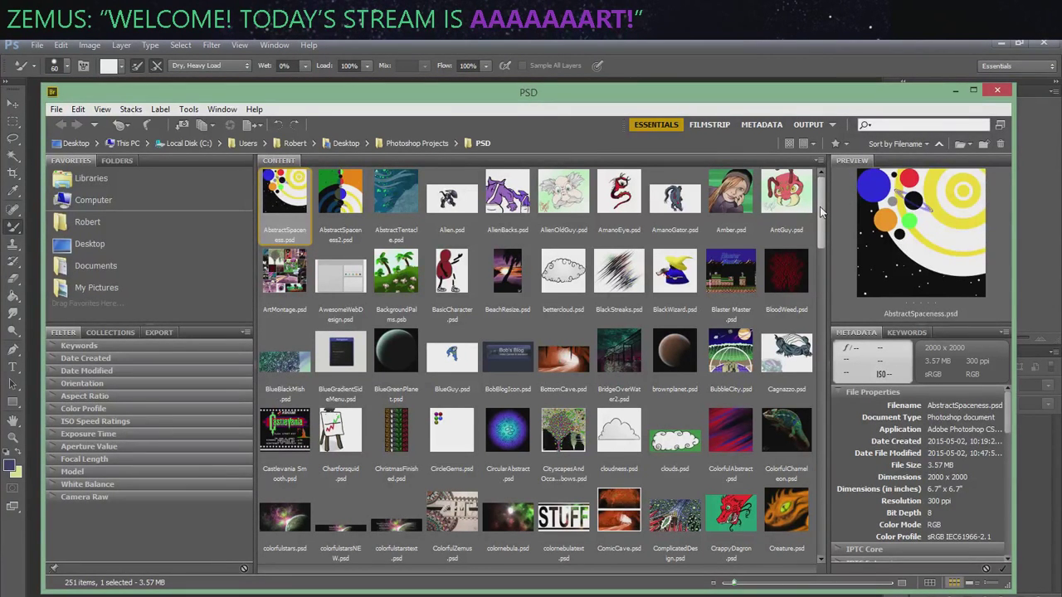
Scroll to the end of the PSD folder, then go up through Photoshop Projects to Desktop.
mouse_move(821, 213)
left_mouse_down()
mouse_move(777, 357)
mouse_move(768, 446)
left_mouse_up()
scroll(767, 446, "down", 2)
scroll(763, 469, "down", 2)
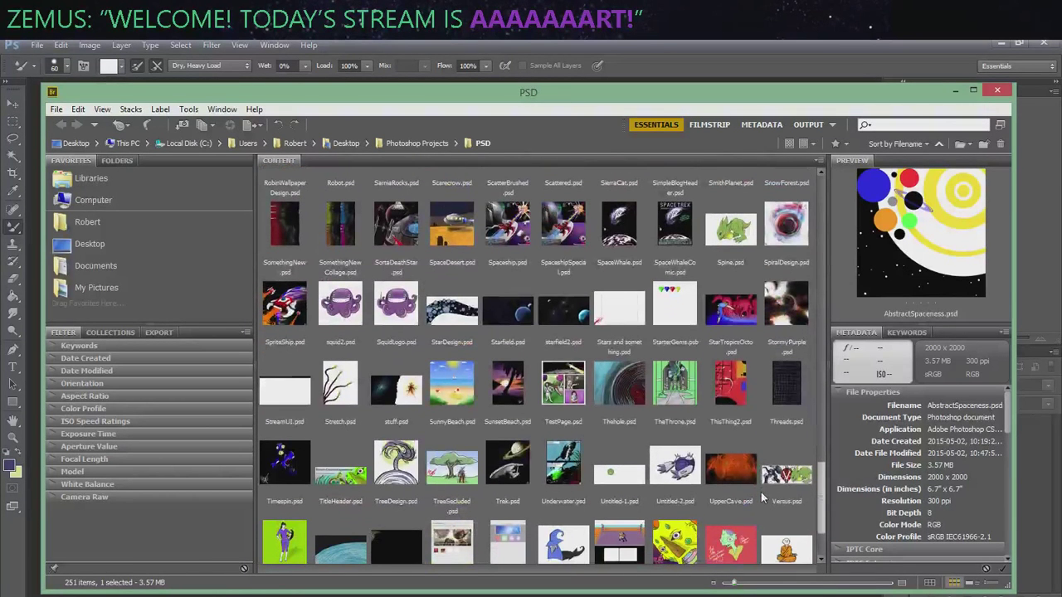
scroll(761, 491, "down", 2)
scroll(664, 477, "down", 2)
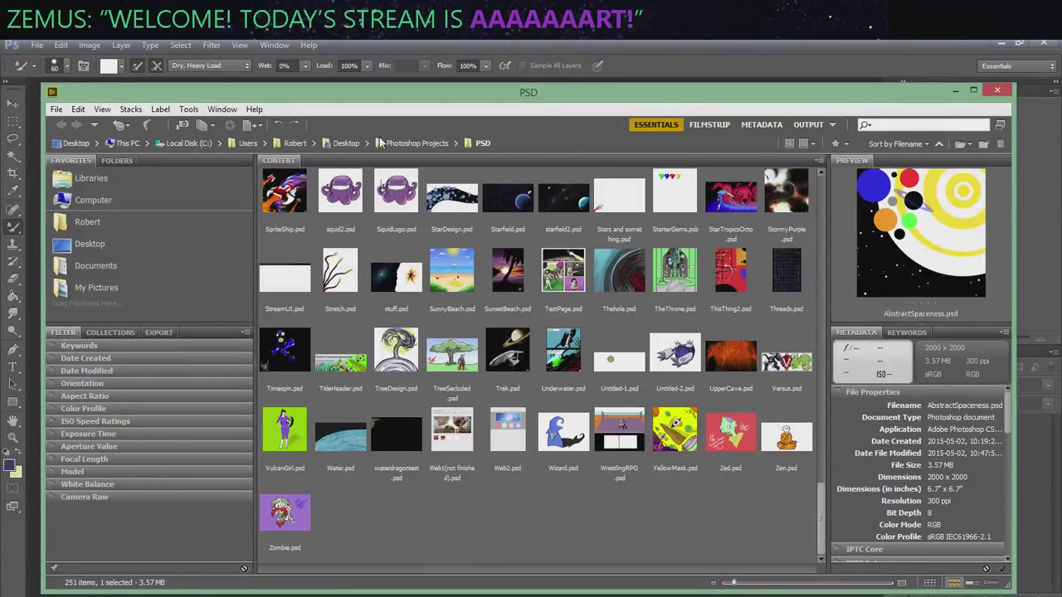
left_click(393, 144)
left_click(336, 142)
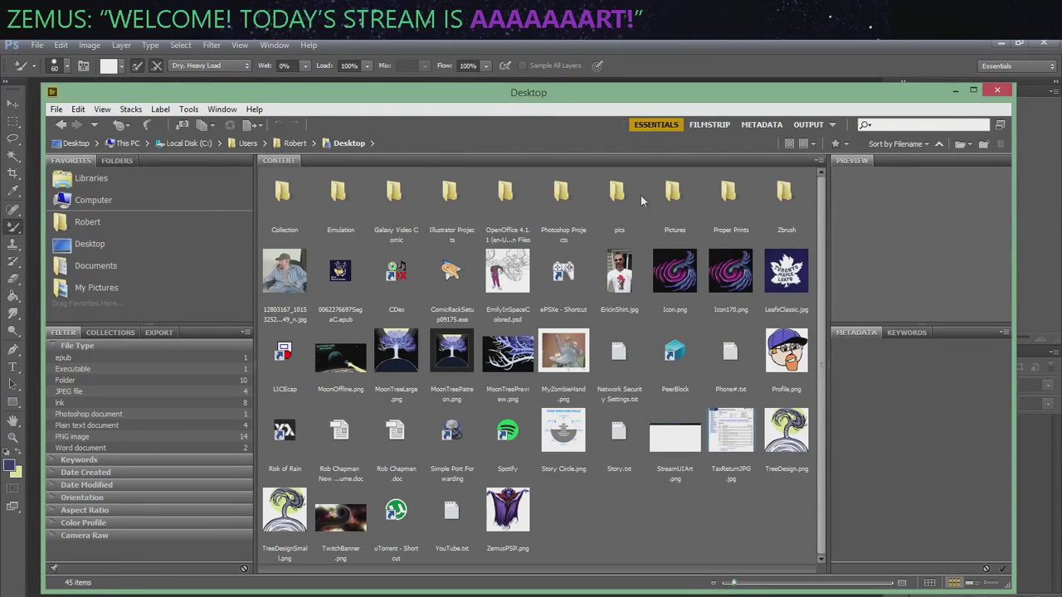
Open Galaxy Video - Episode 1 - Page 3.psd from the Galaxy Video Comic folder, then close it.
double_click(391, 202)
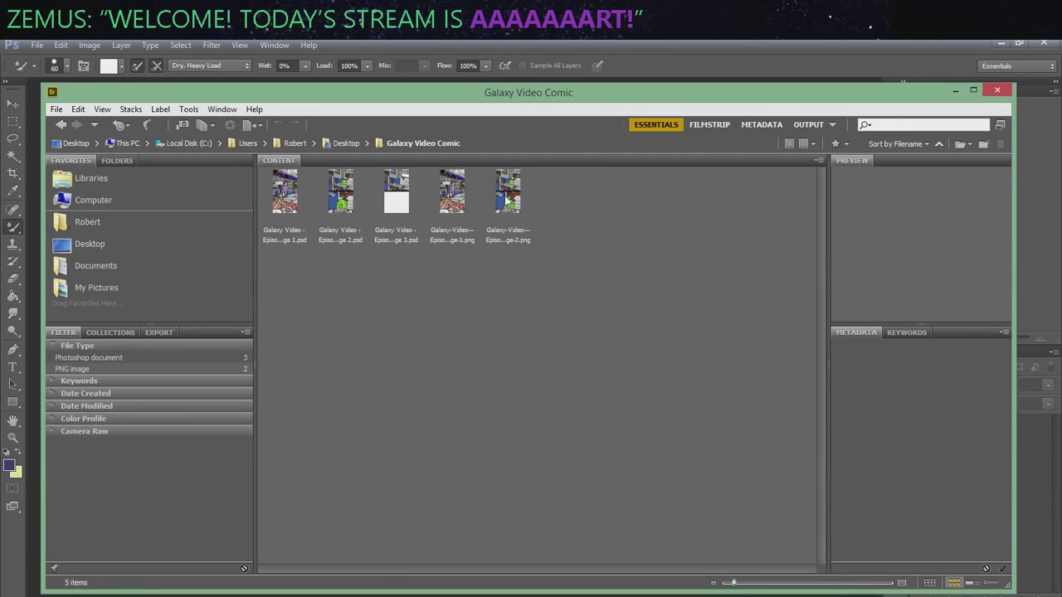
double_click(394, 196)
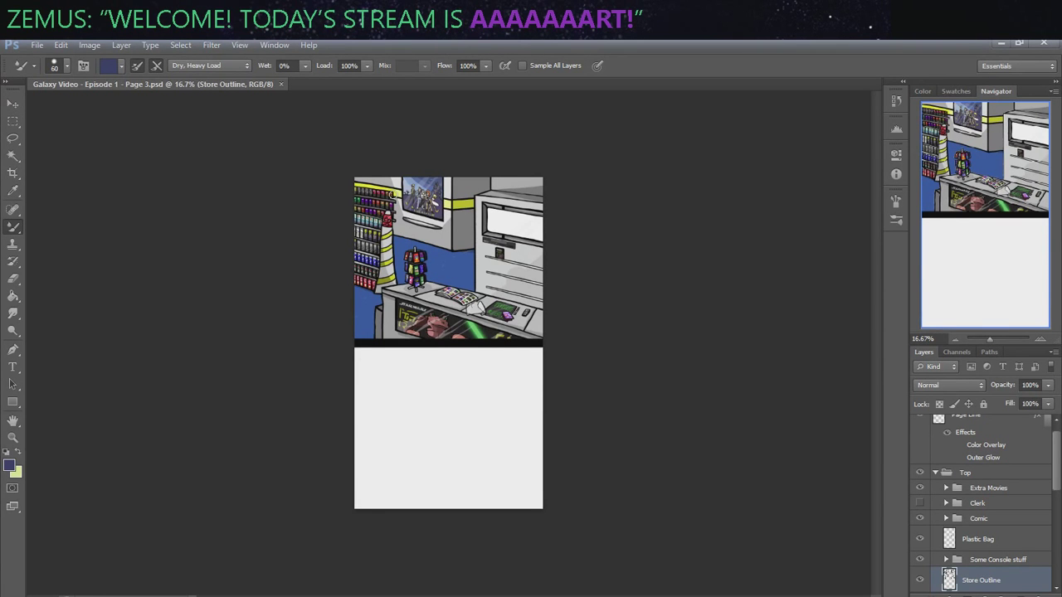
left_click(279, 84)
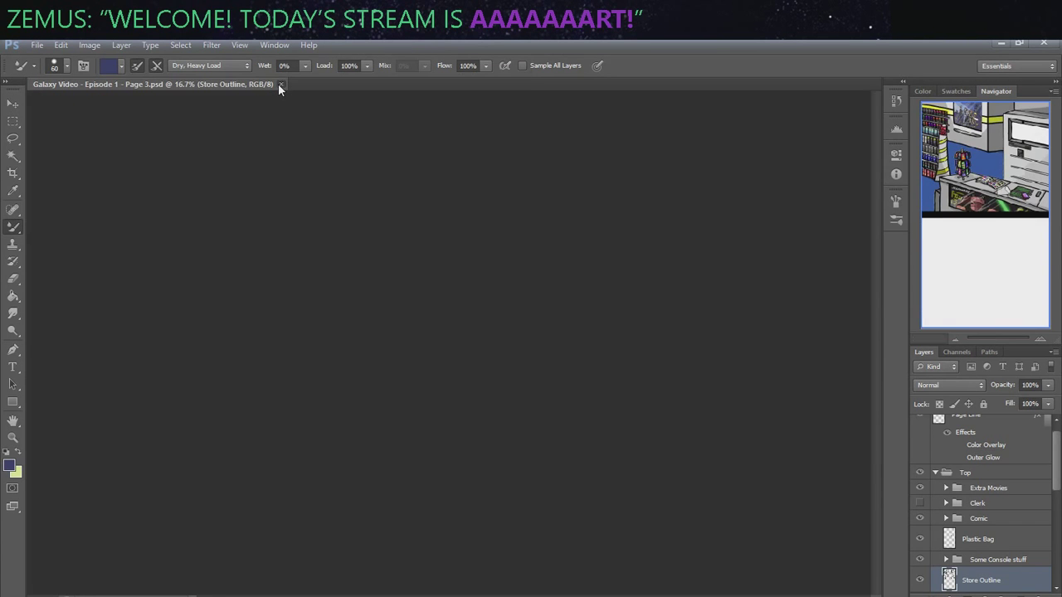
Return to Bridge and navigate Desktop > Photoshop Projects > PSD.
key("ctrl+alt+o")
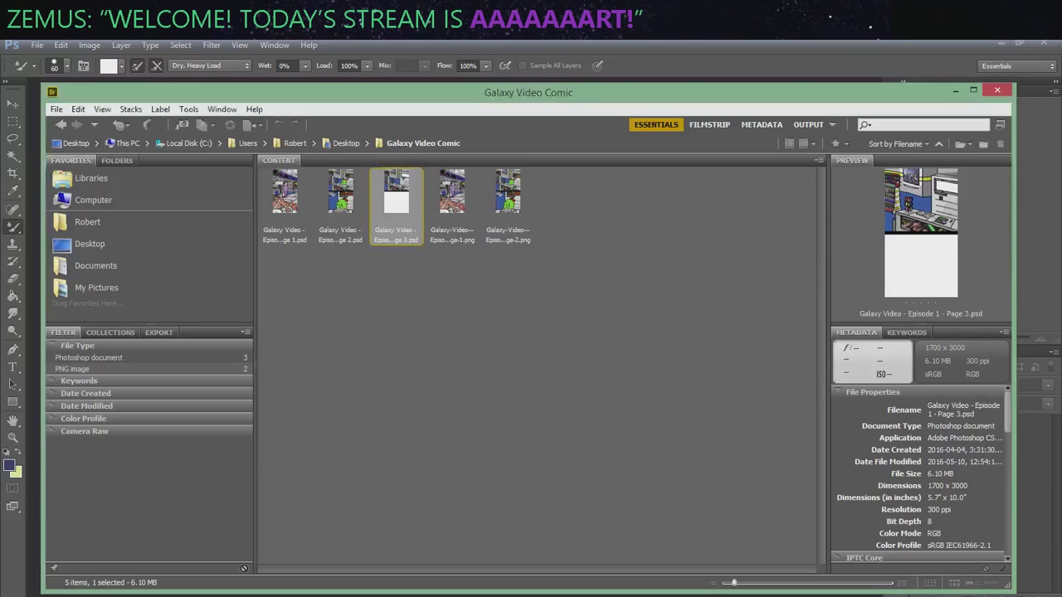
left_click(356, 142)
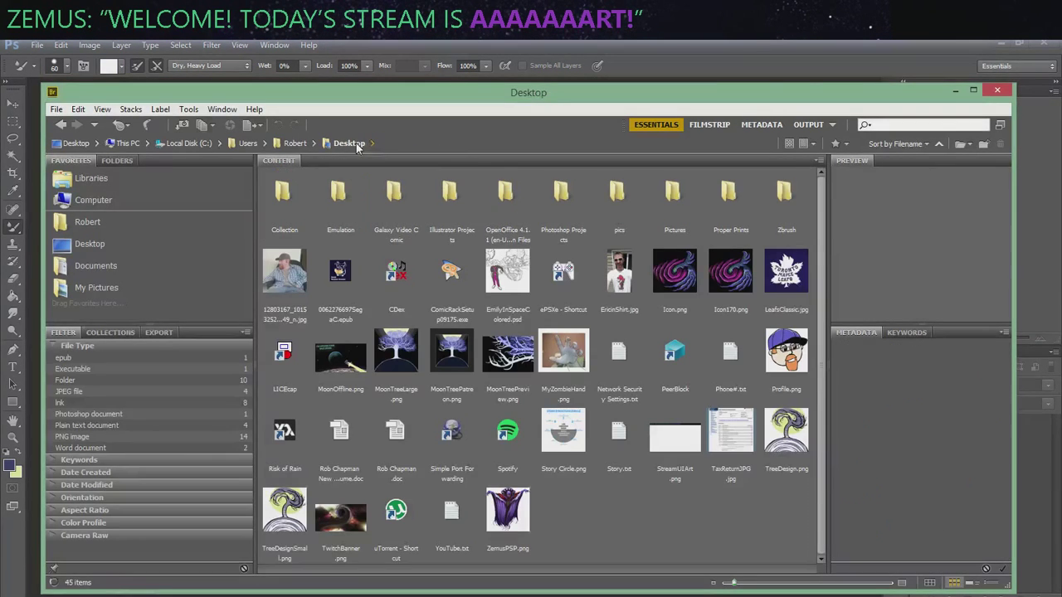
left_click(559, 205)
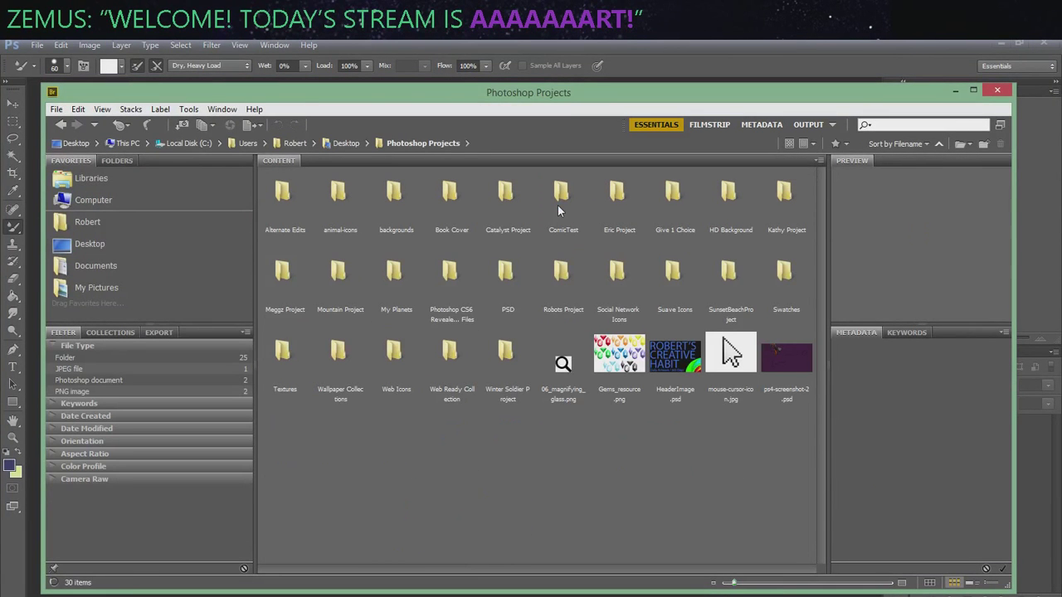
double_click(504, 285)
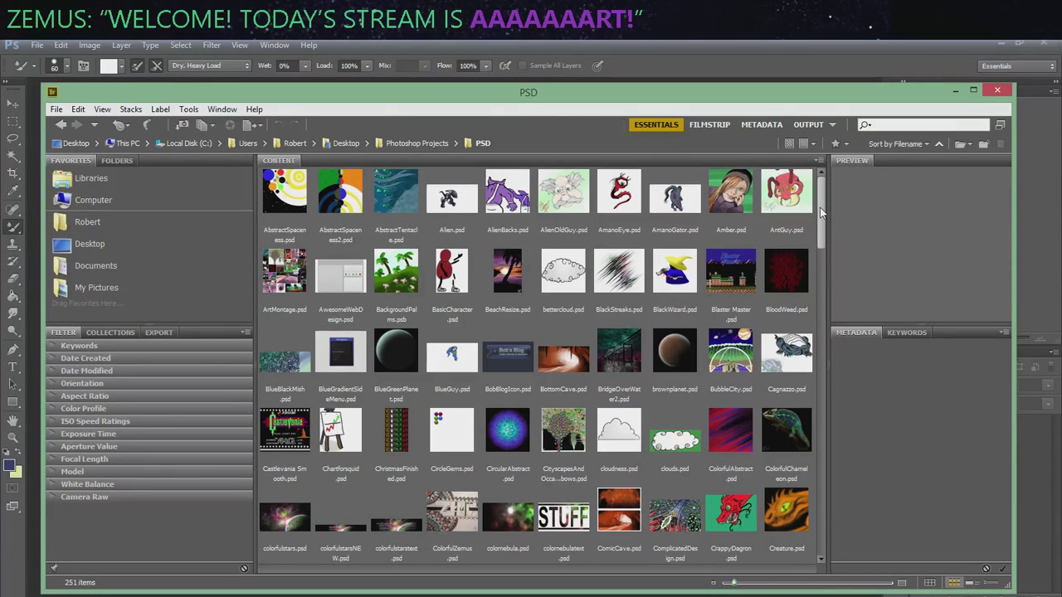
Drag the scrollbar to browse through the 251 PSD thumbnails.
left_click_drag(821, 213, 821, 267)
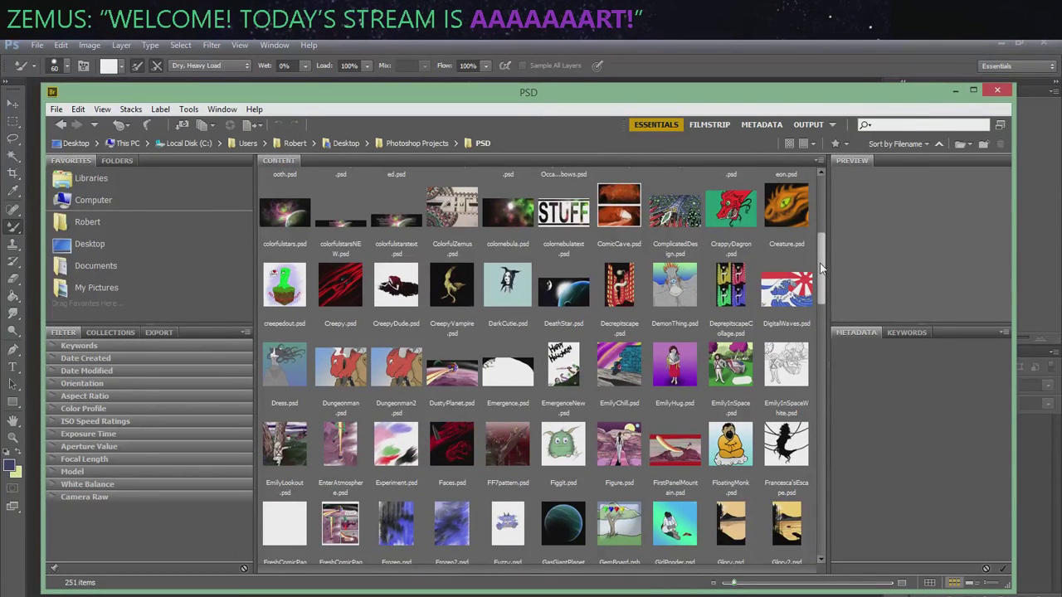
left_click_drag(822, 267, 821, 184)
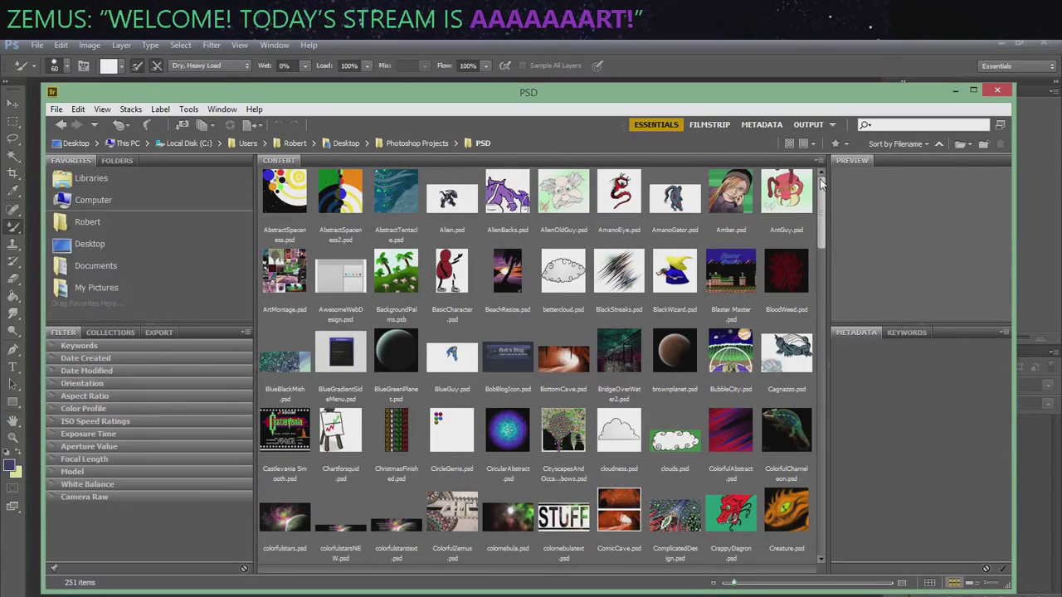
left_click_drag(821, 184, 813, 354)
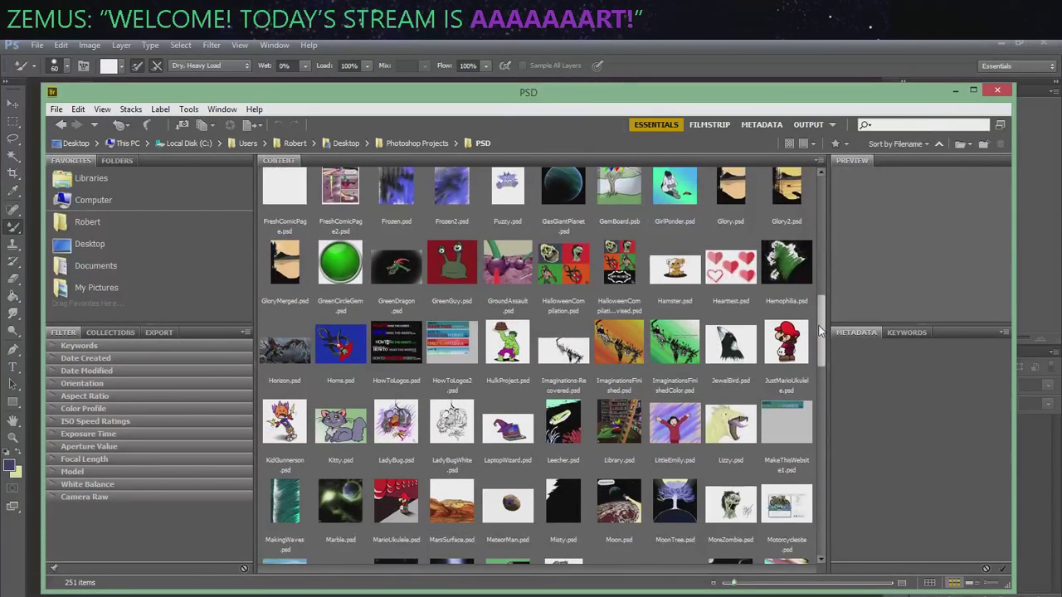
mouse_move(813, 355)
left_mouse_down()
mouse_move(786, 451)
mouse_move(802, 513)
mouse_move(819, 510)
left_mouse_up()
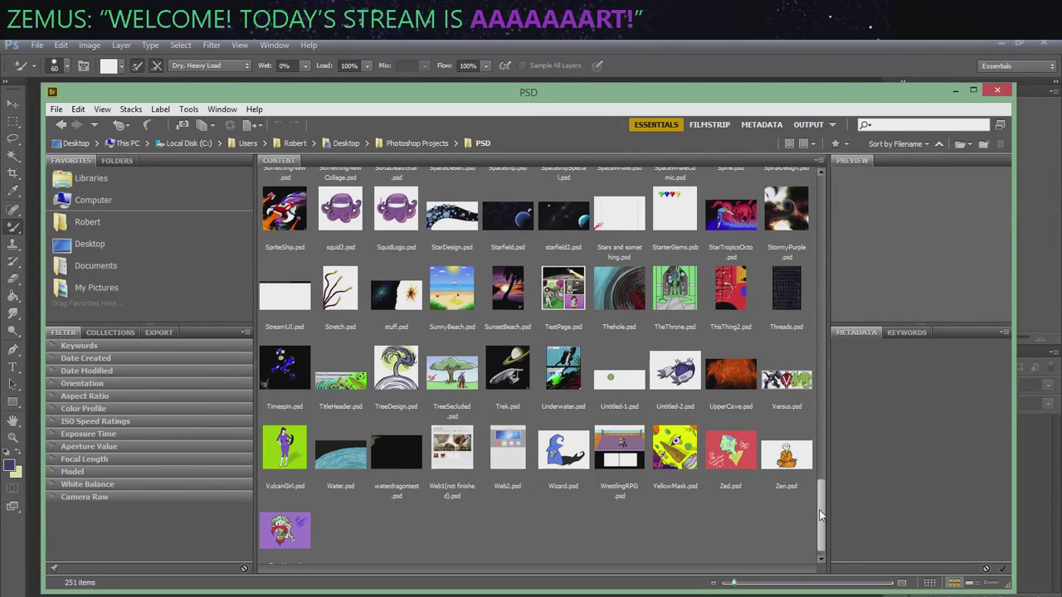
Open TreeDesign.psd and zoom in on the upper trunk, then back out.
double_click(395, 381)
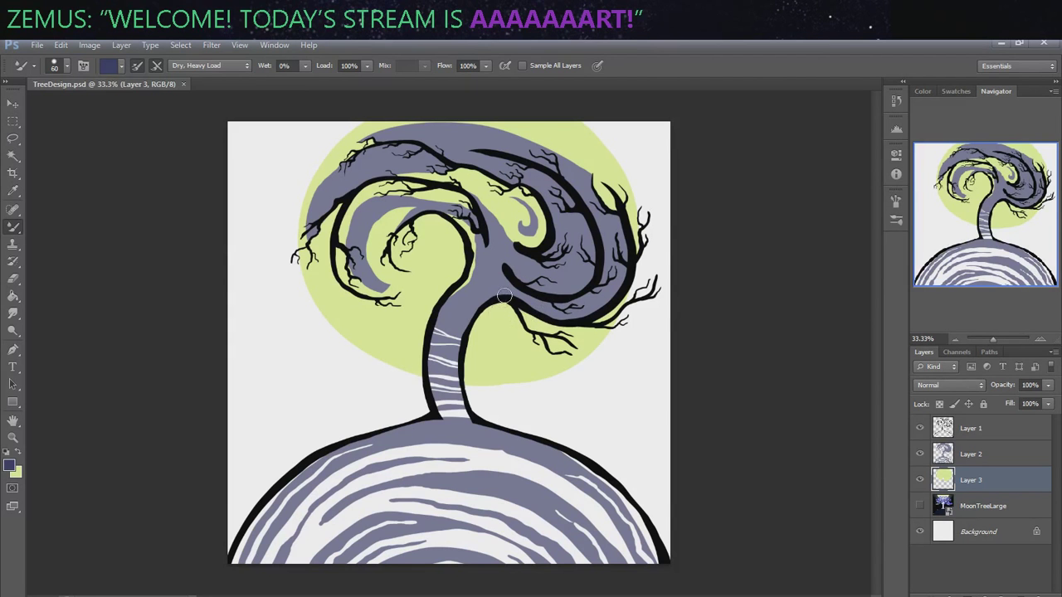
key("z")
left_click_drag(432, 272, 473, 269)
left_click(473, 270, "alt")
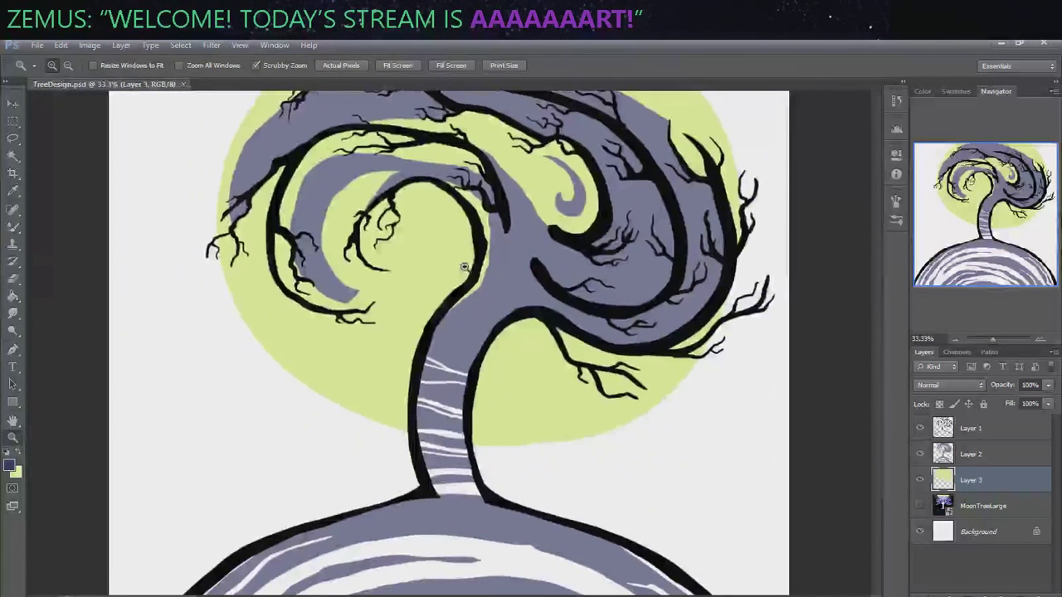
Toggle Layer 2's purple fill visibility, select it, and shrink the mixer brush to 40.
key("b")
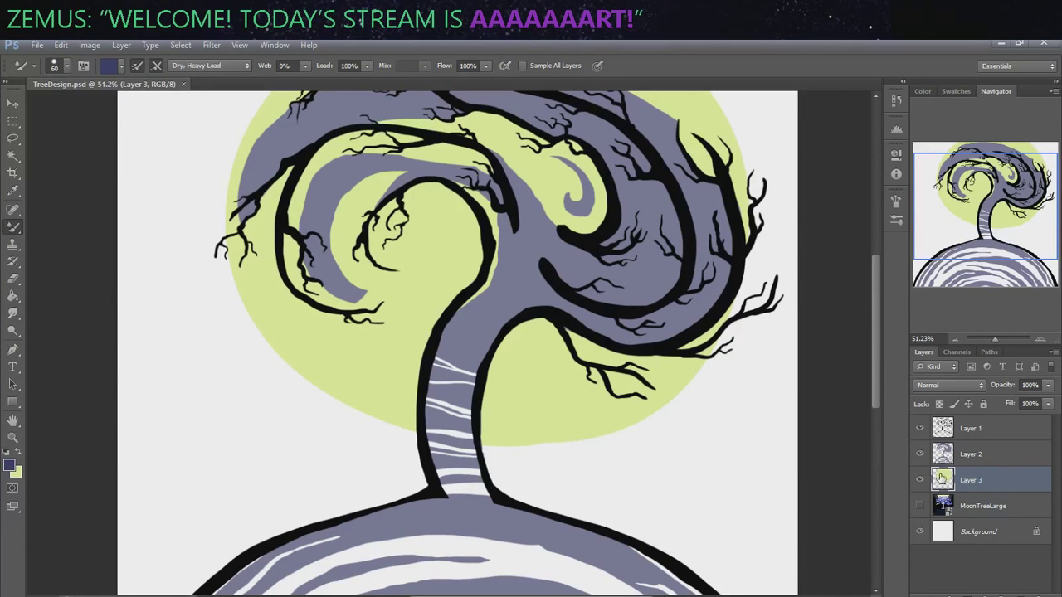
left_click(919, 455)
left_click(983, 463)
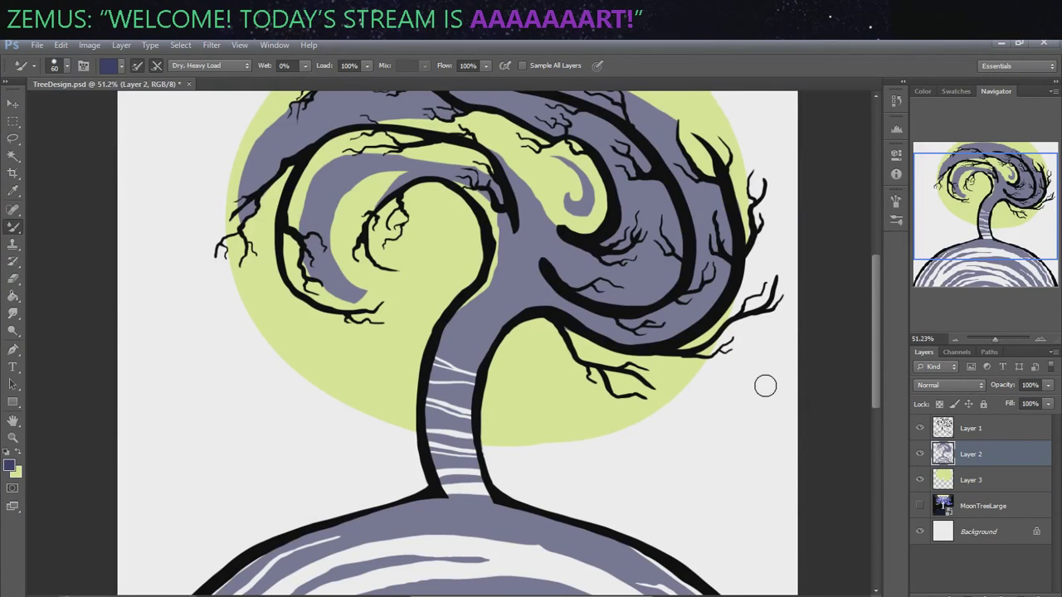
key("bracketleft")
key("bracketleft")
Raise Layer 2's purple fill saturation to about +43 with Hue/Saturation.
key("ctrl+u")
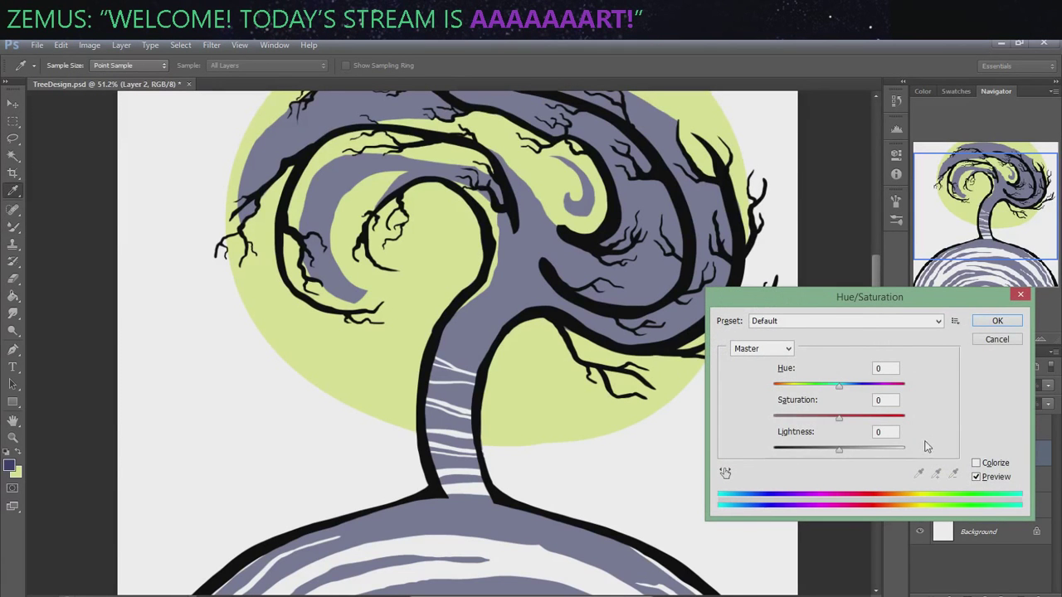
left_click_drag(839, 418, 867, 418)
left_click(997, 320)
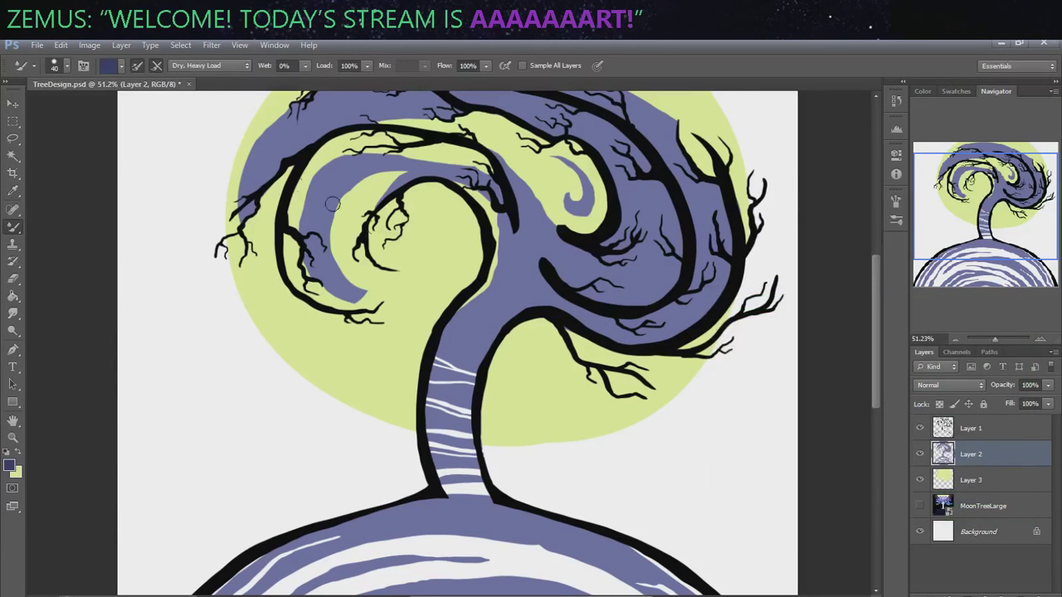
Save TreeDesign.psd and close the document.
left_click(37, 45)
left_click(70, 192)
left_click_drag(445, 226, 190, 102)
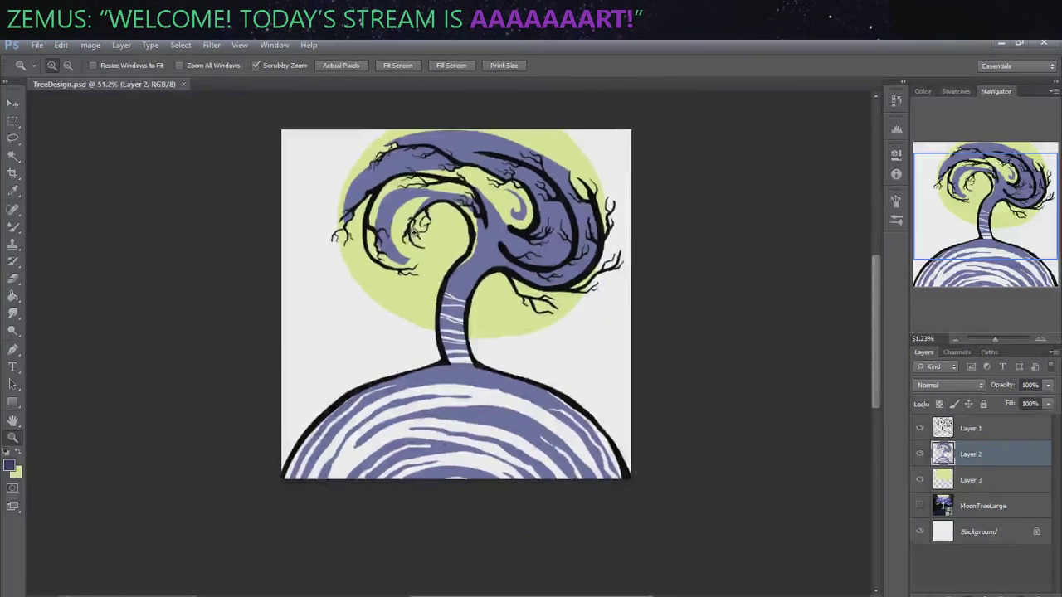
left_click(183, 83)
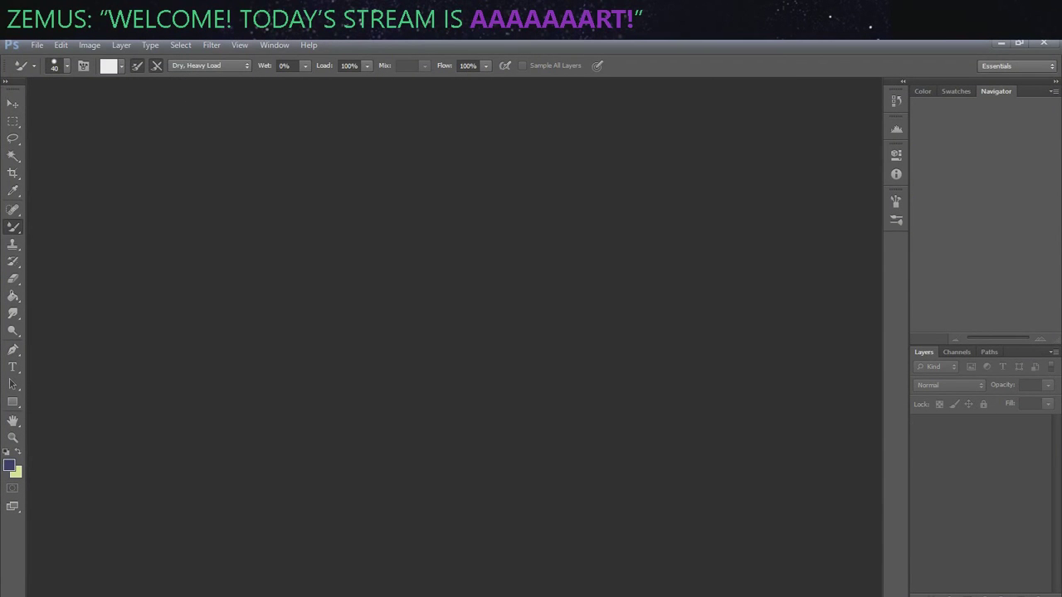
Bring Bridge back, check TreeDesign.psd's modified time, and close the Bridge window.
key("ctrl+alt+o")
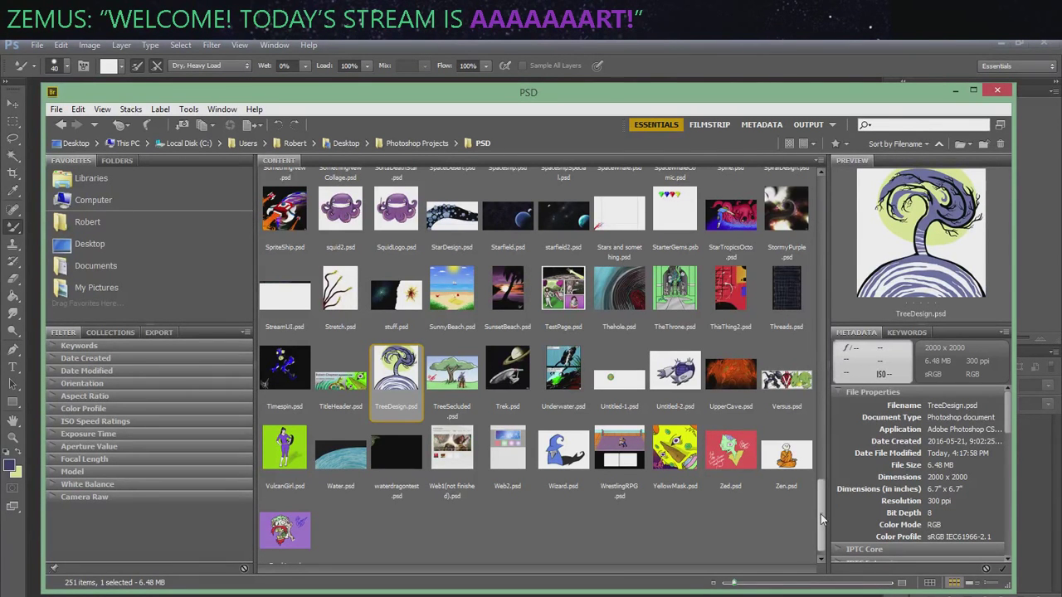
left_click_drag(821, 518, 821, 423)
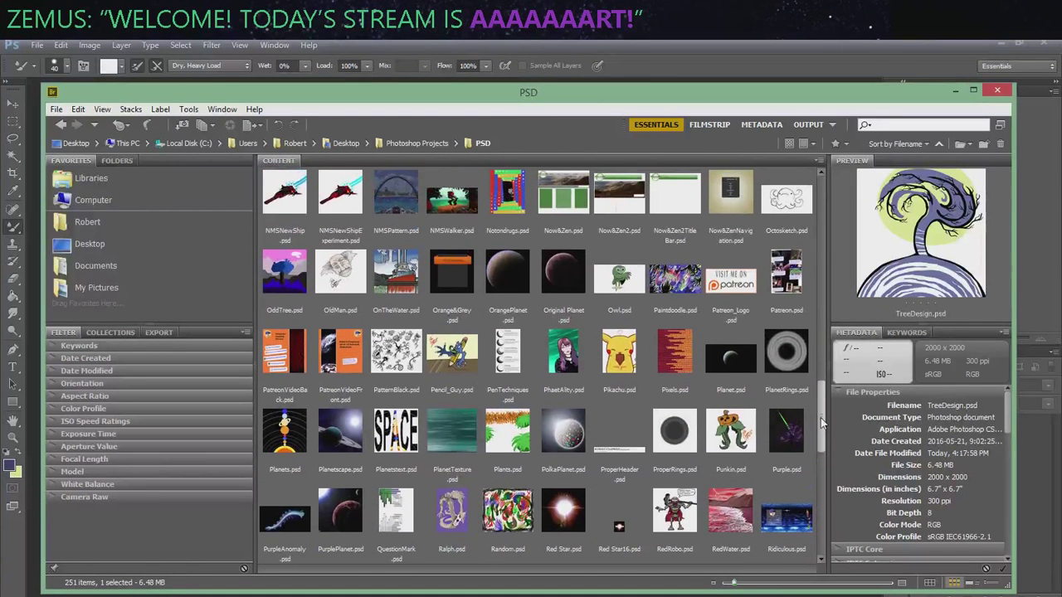
left_click(996, 90)
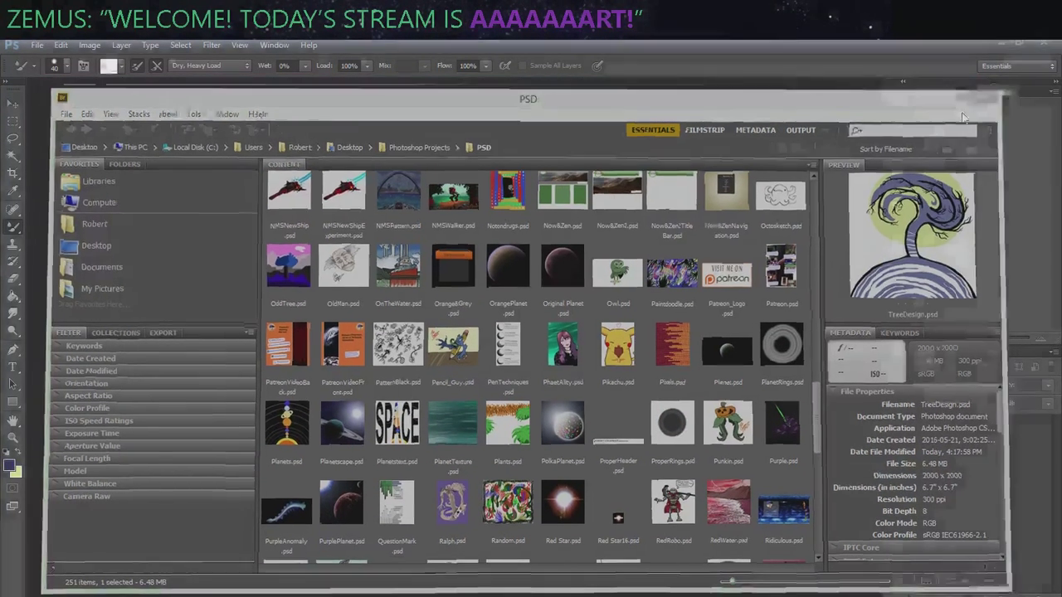
left_click(33, 45)
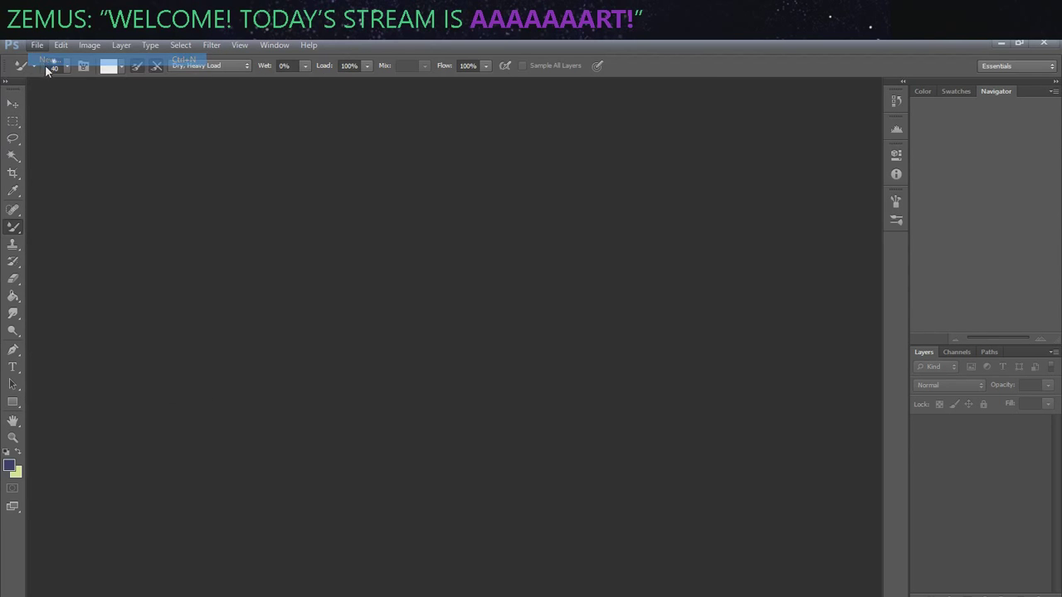
Create a 2000 × 2000 px, 300 ppi document and add an empty Layer 1.
key("Tab")
type("2000")
key("Tab")
type("2000")
key("Tab")
type("300")
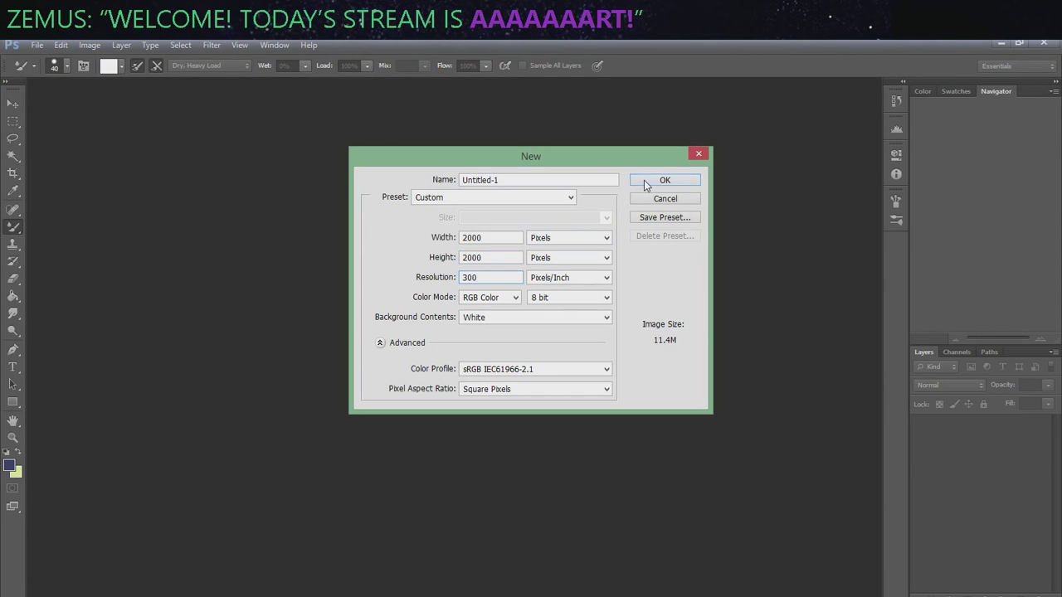
left_click(646, 180)
left_click(1019, 589)
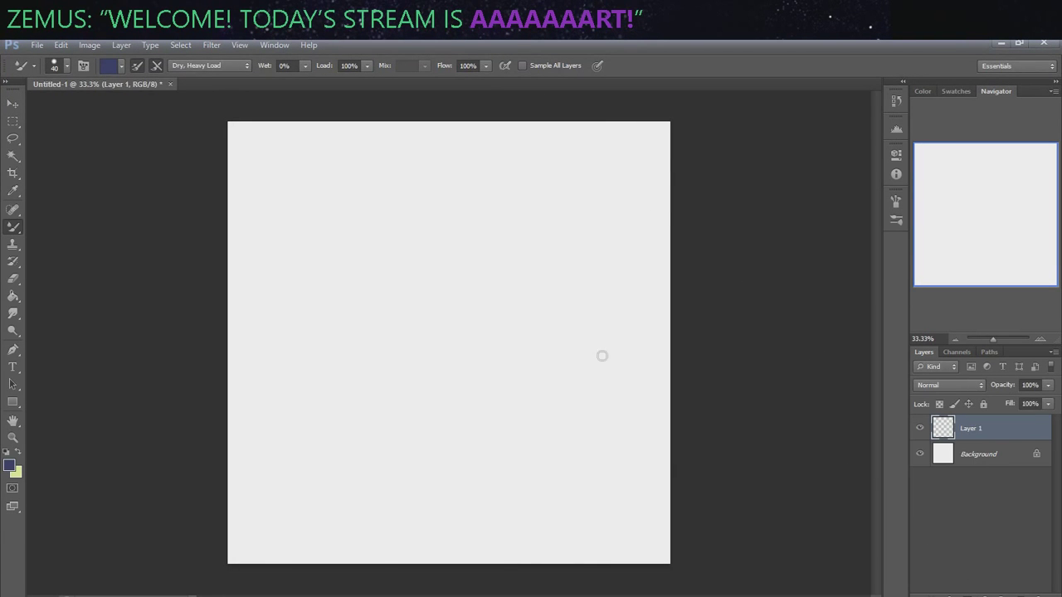
key("bracketright")
Set the foreground colour to pure black (000000).
left_click(10, 467)
left_click(667, 455)
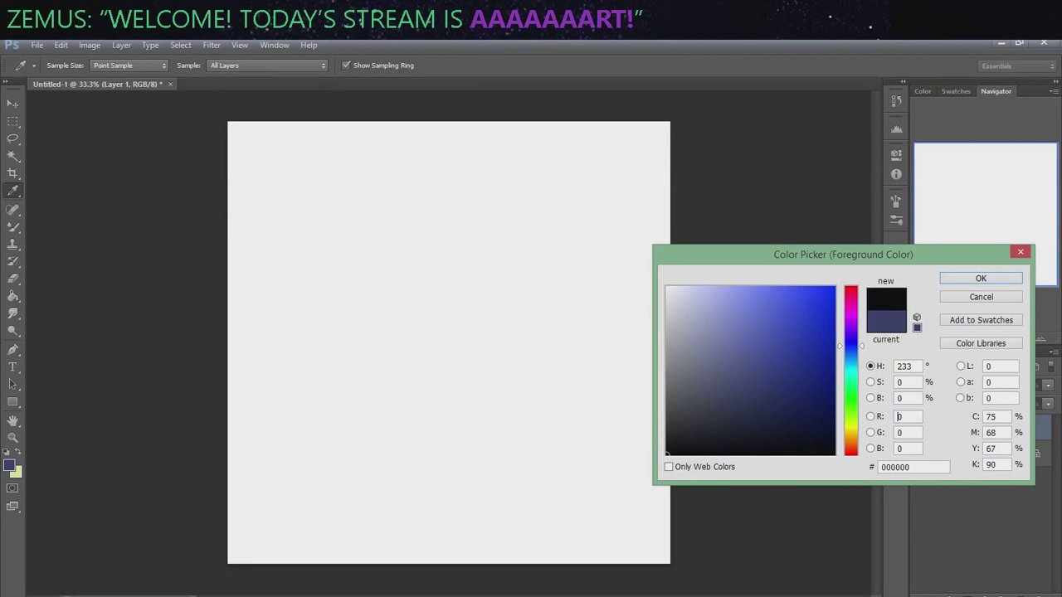
left_click(959, 280)
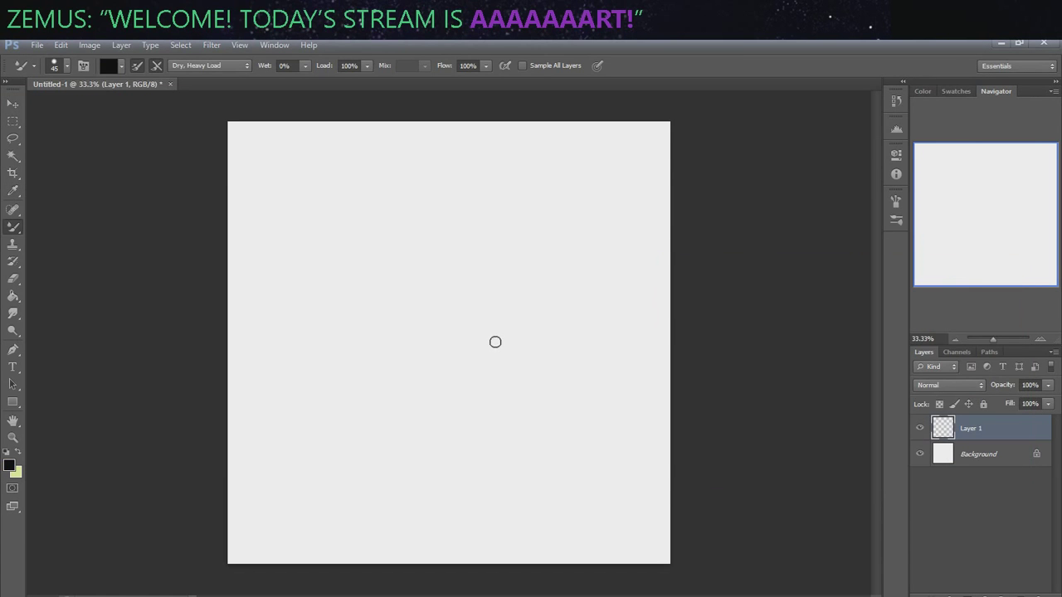
Rename Layer 1 to Tree.
double_click(972, 428)
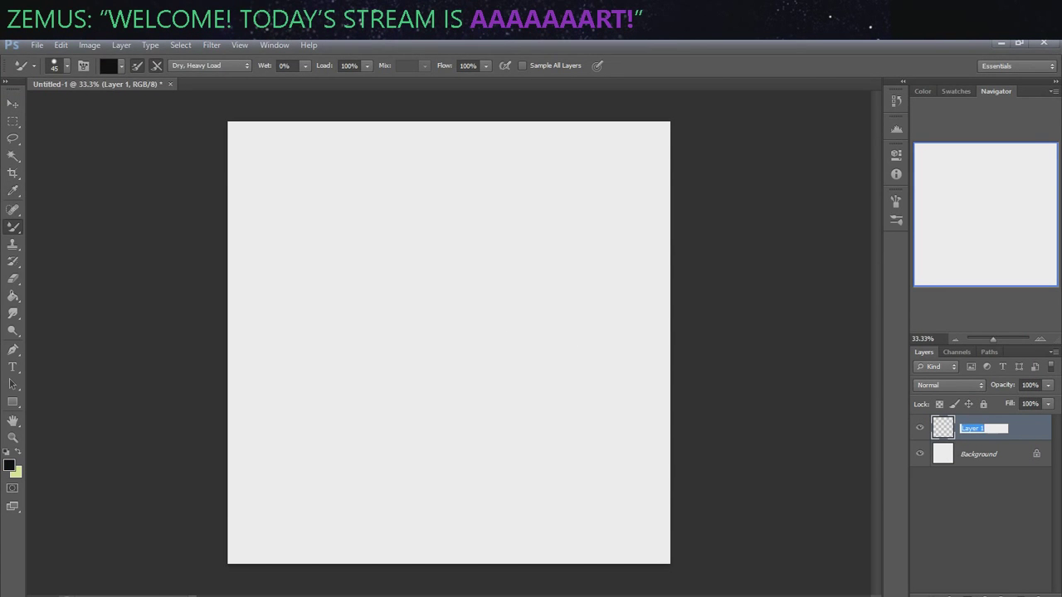
type("Tree")
key("Return")
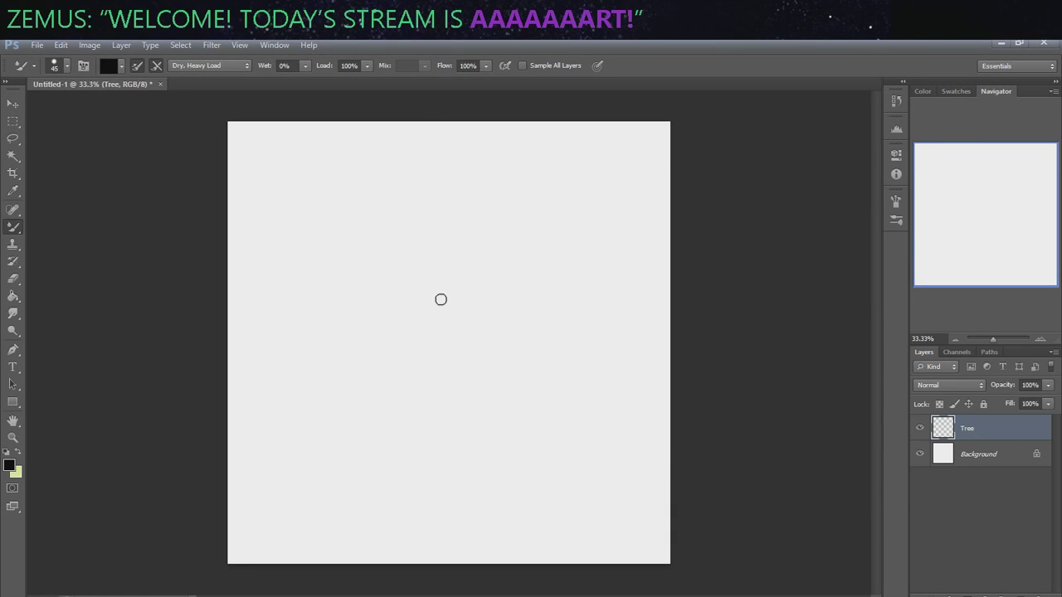
Enlarge the Mixer Brush to about 125 and paint a thick vertical black trunk stroke.
key("bracketright")
key("bracketright")
key("bracketright")
key("z")
left_click_drag(459, 324, 488, 310)
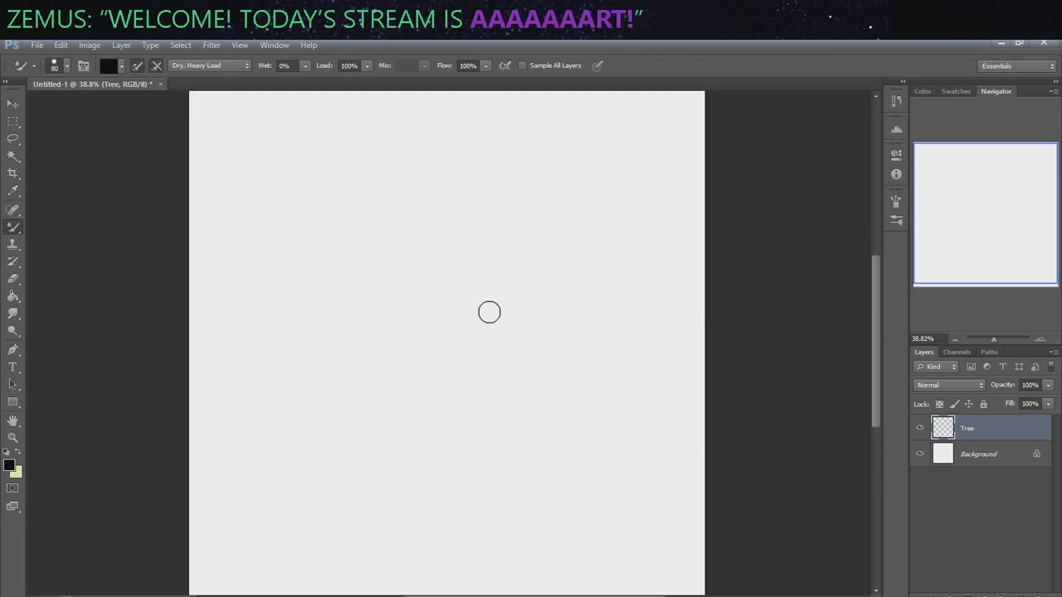
scroll(462, 382, "down", 2)
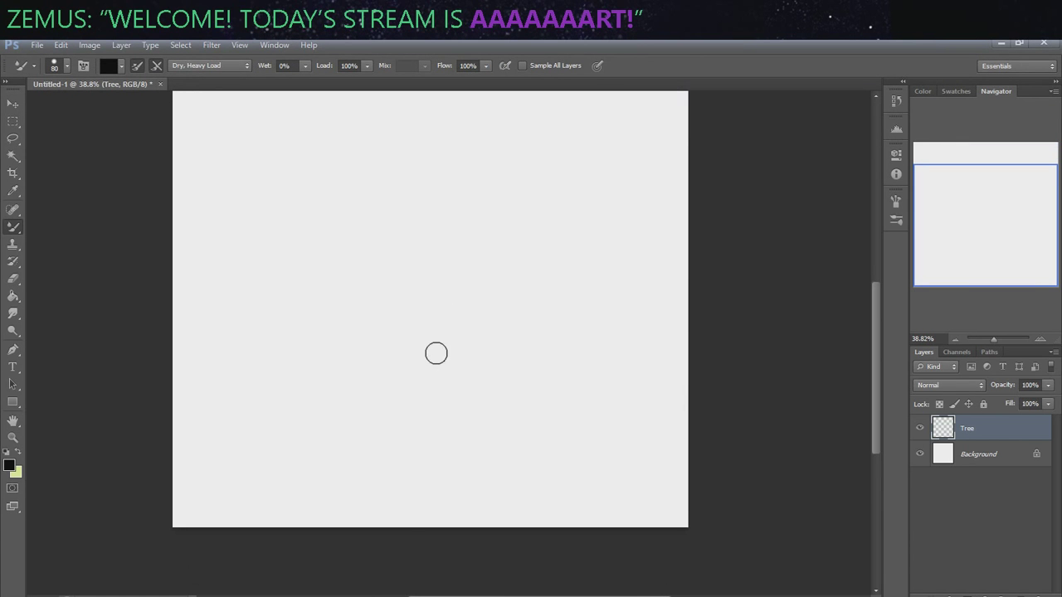
key("bracketright")
key("bracketright")
key("bracketright")
key("space")
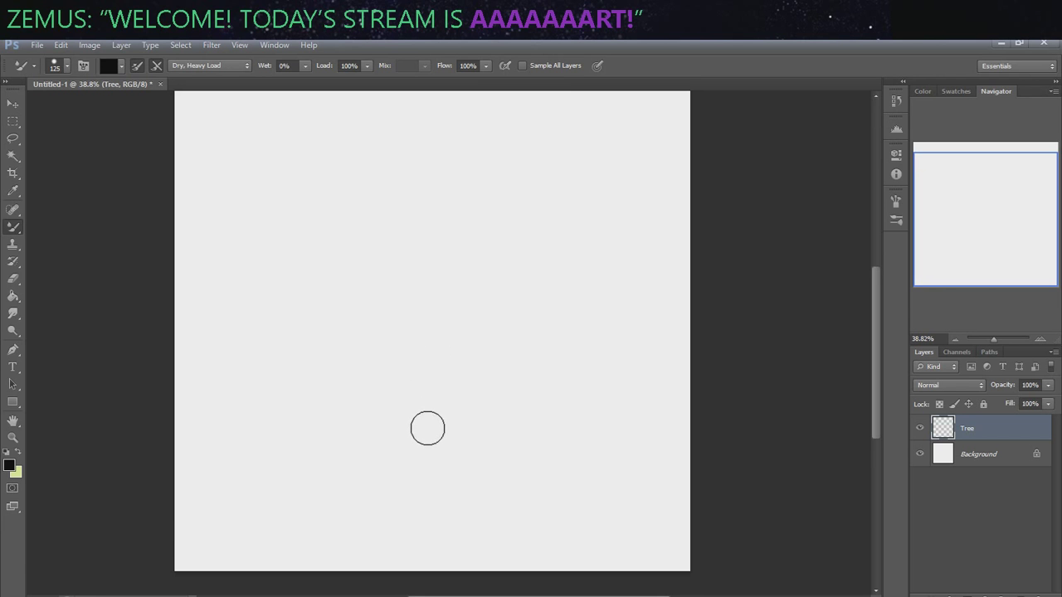
left_click_drag(426, 426, 428, 248)
Reduce the brush size and zoom in around the new trunk.
key("bracketleft")
key("bracketleft")
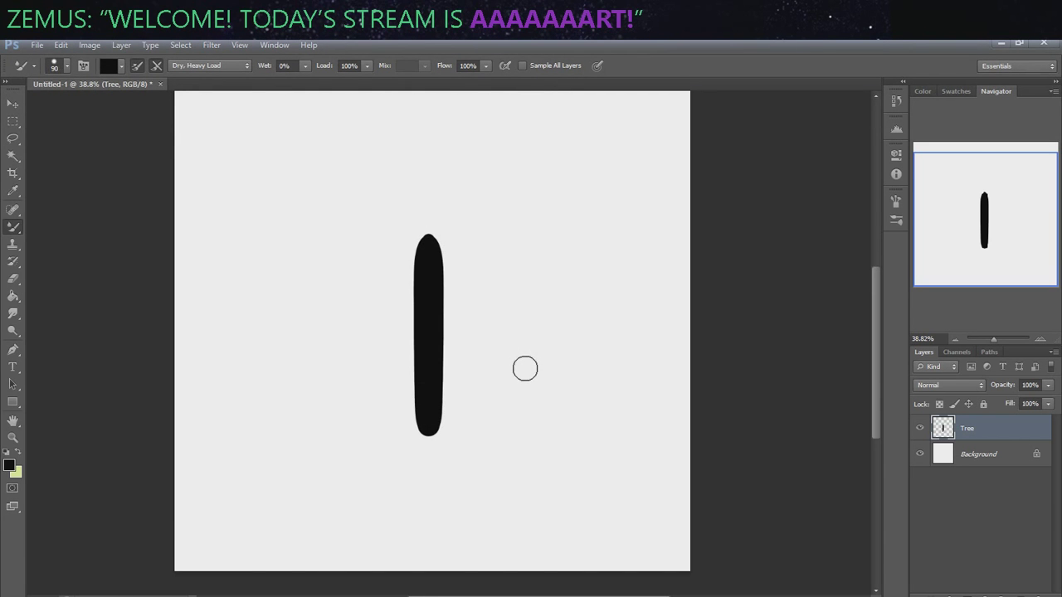
mouse_move(472, 306)
left_mouse_down()
mouse_move(489, 399)
mouse_move(503, 310)
mouse_move(463, 332)
left_mouse_up()
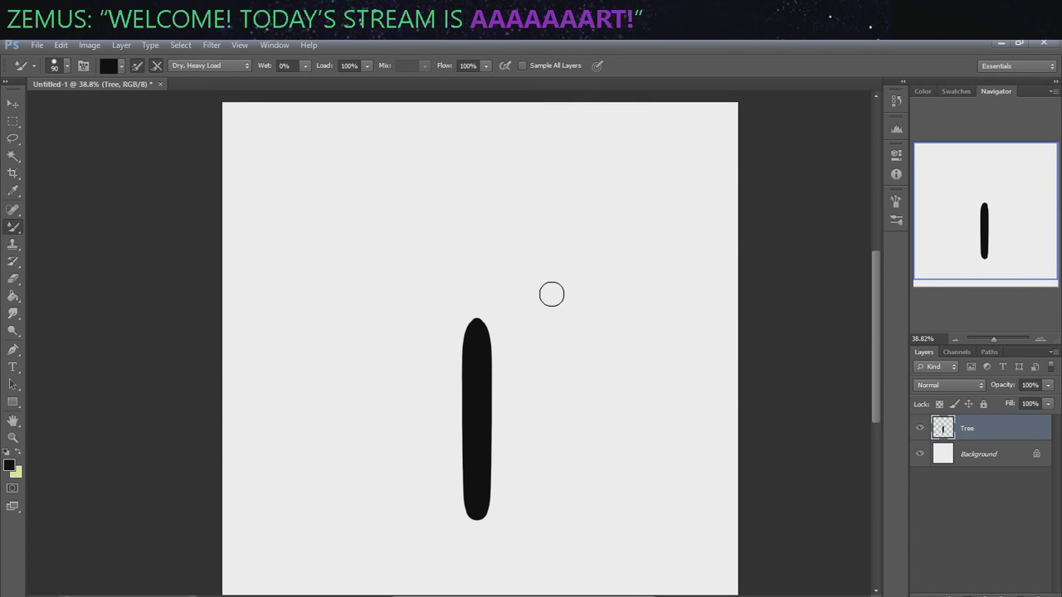
scroll(543, 296, "down", 2)
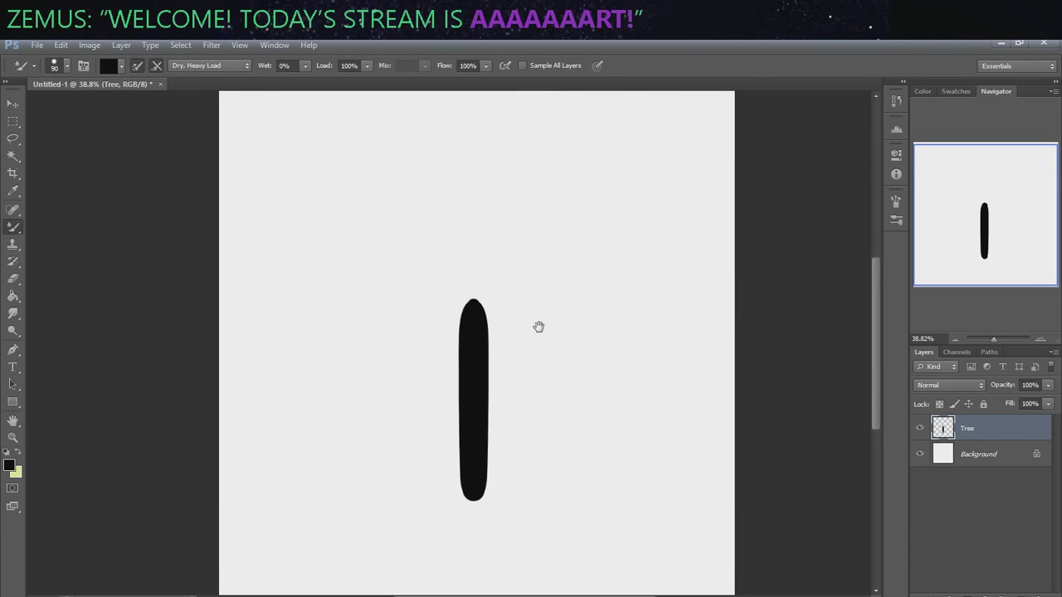
key("z")
left_click_drag(504, 289, 515, 292)
key("b")
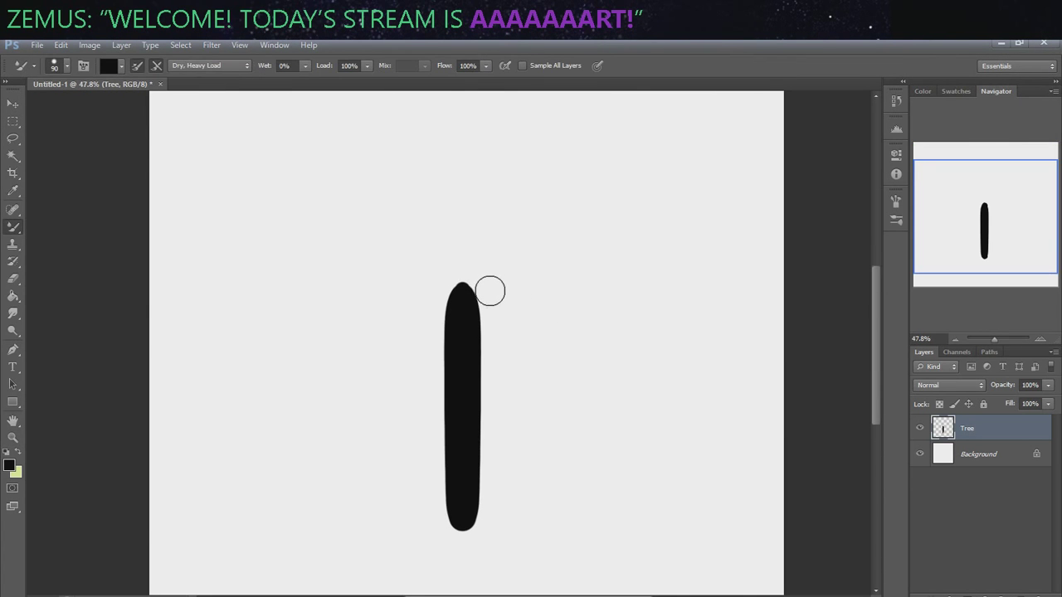
scroll(497, 282, "down", 1)
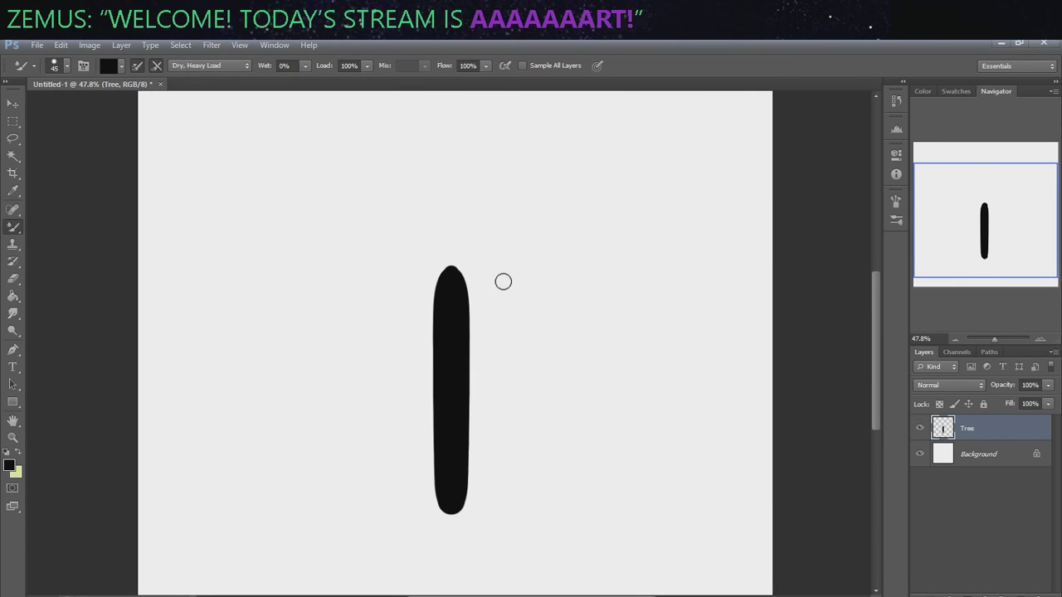
left_click_drag(489, 291, 481, 291)
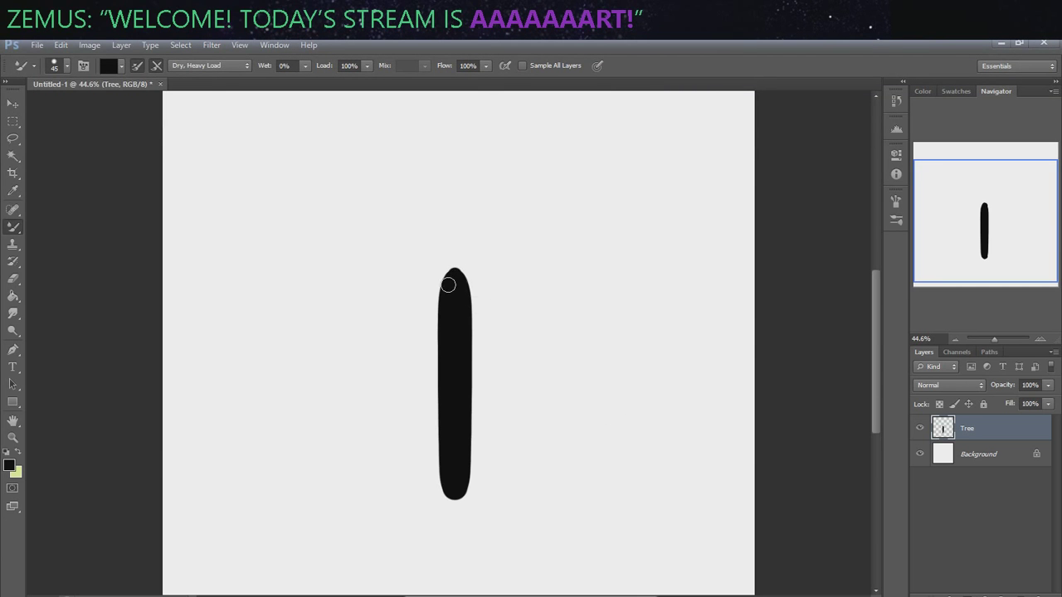
Paint curling branches from the trunk top sweeping right and up-right, undoing an up-left one.
left_click_drag(452, 274, 504, 333)
mouse_move(469, 280)
left_mouse_down()
mouse_move(599, 341)
mouse_move(650, 349)
left_mouse_up()
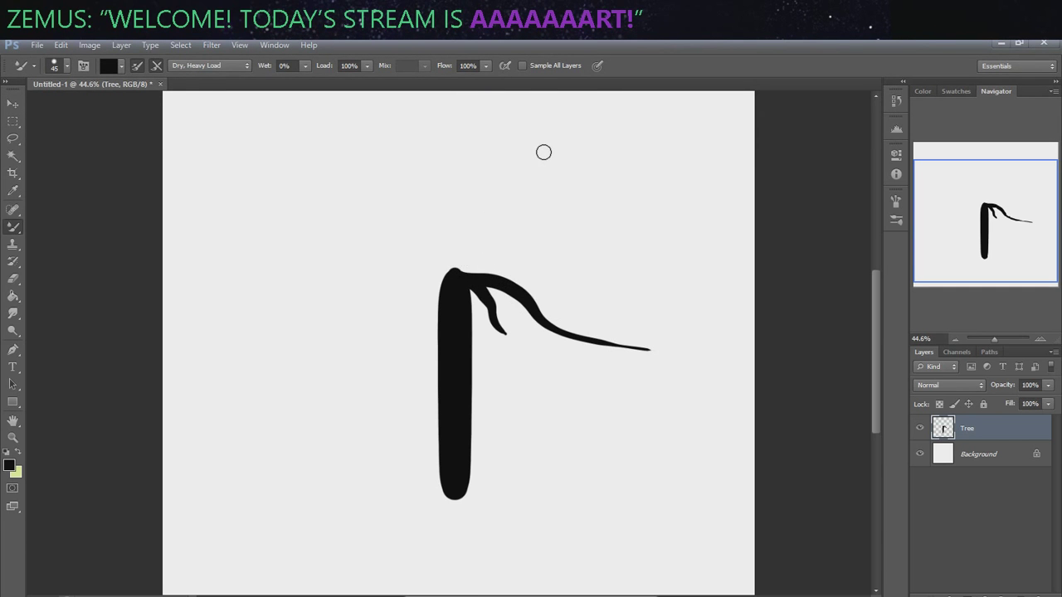
left_click_drag(454, 274, 718, 254)
left_click_drag(507, 234, 508, 260)
left_click_drag(452, 300, 709, 175)
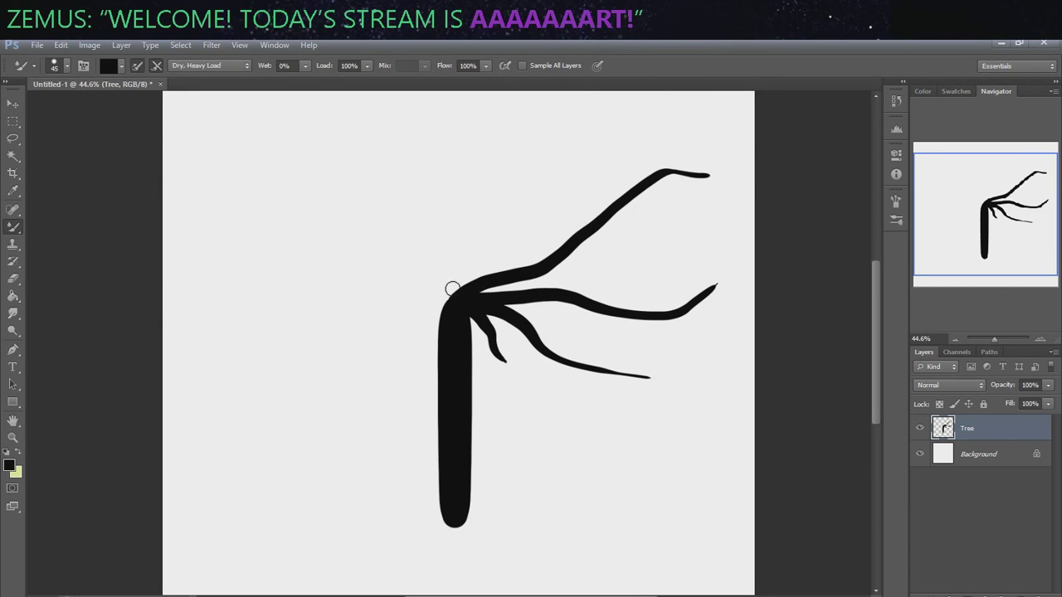
left_click_drag(450, 290, 546, 184)
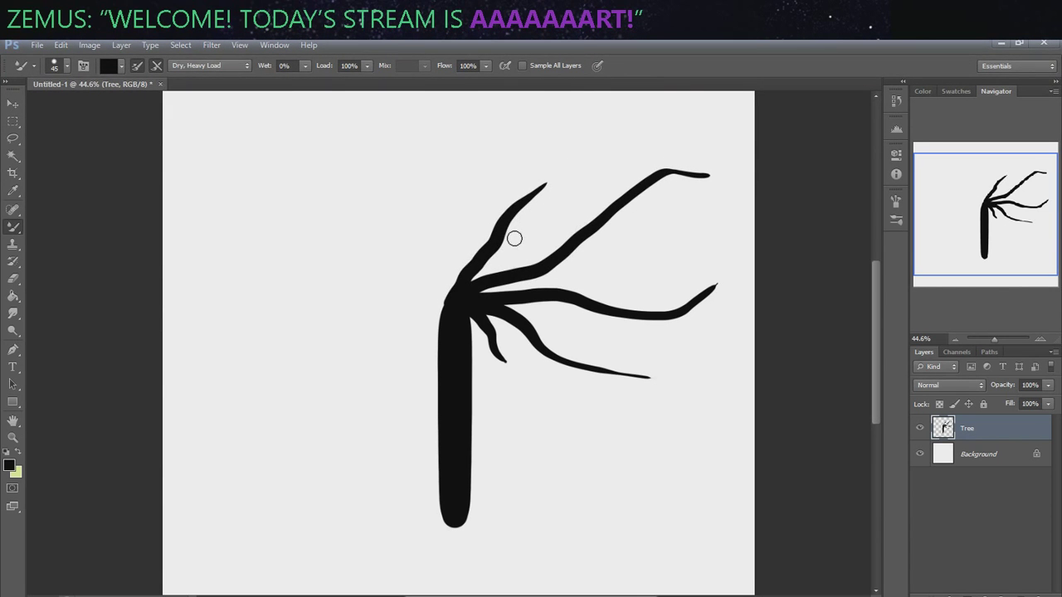
key("ctrl+z")
Add a thick up-right branch, a thin upward branch and a branch reaching left.
key("bracketright")
key("bracketright")
key("bracketright")
mouse_move(453, 312)
left_mouse_down()
mouse_move(457, 266)
mouse_move(572, 173)
left_mouse_up()
key("bracketleft")
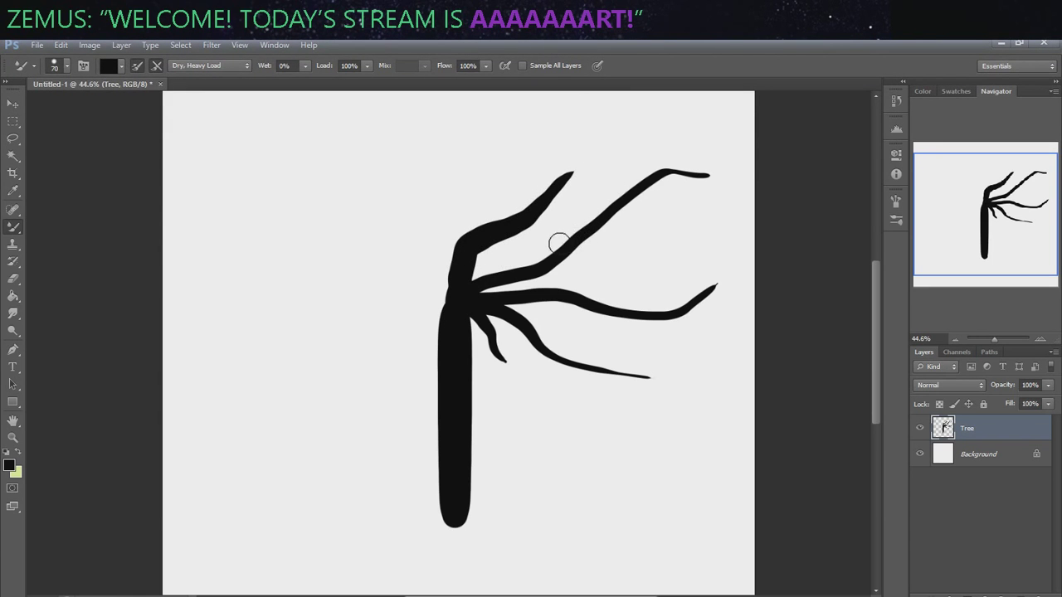
left_click_drag(458, 287, 434, 122)
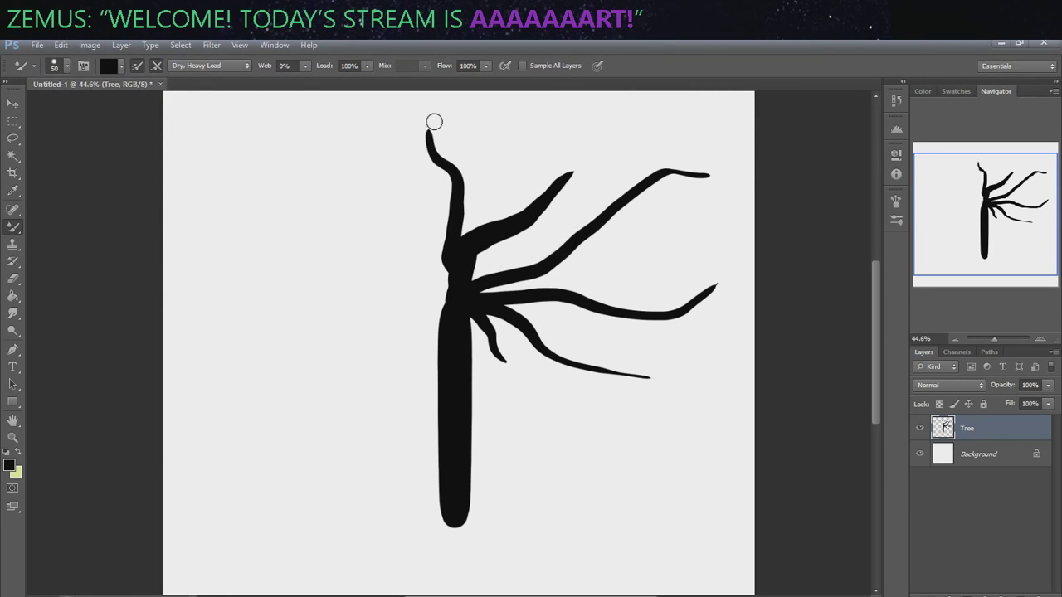
mouse_move(481, 258)
left_mouse_down()
mouse_move(565, 214)
mouse_move(486, 208)
mouse_move(383, 135)
mouse_move(313, 150)
left_mouse_up()
key("bracketright")
key("bracketleft")
key("bracketleft")
key("bracketleft")
mouse_move(541, 250)
left_mouse_down()
mouse_move(479, 249)
mouse_move(327, 205)
left_mouse_up()
Paint branches drooping down-left from the trunk, replacing a thin one with a longer stroke.
left_click_drag(494, 268, 465, 351)
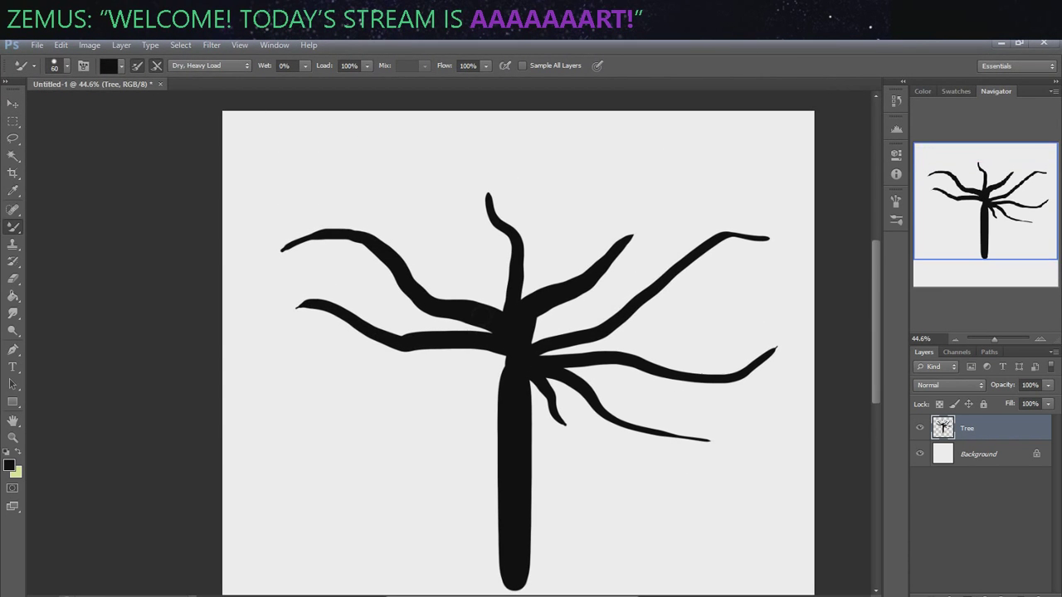
scroll(500, 315, "down", 3)
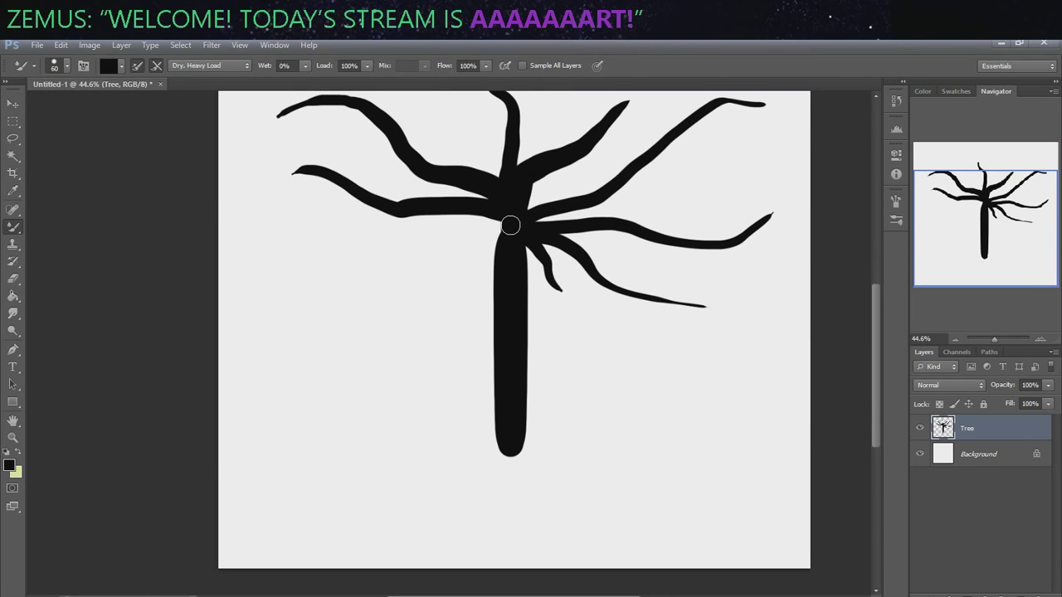
left_click_drag(509, 225, 387, 285)
key("bracketleft")
key("bracketleft")
mouse_move(507, 237)
left_mouse_down()
mouse_move(467, 268)
mouse_move(471, 285)
left_mouse_up()
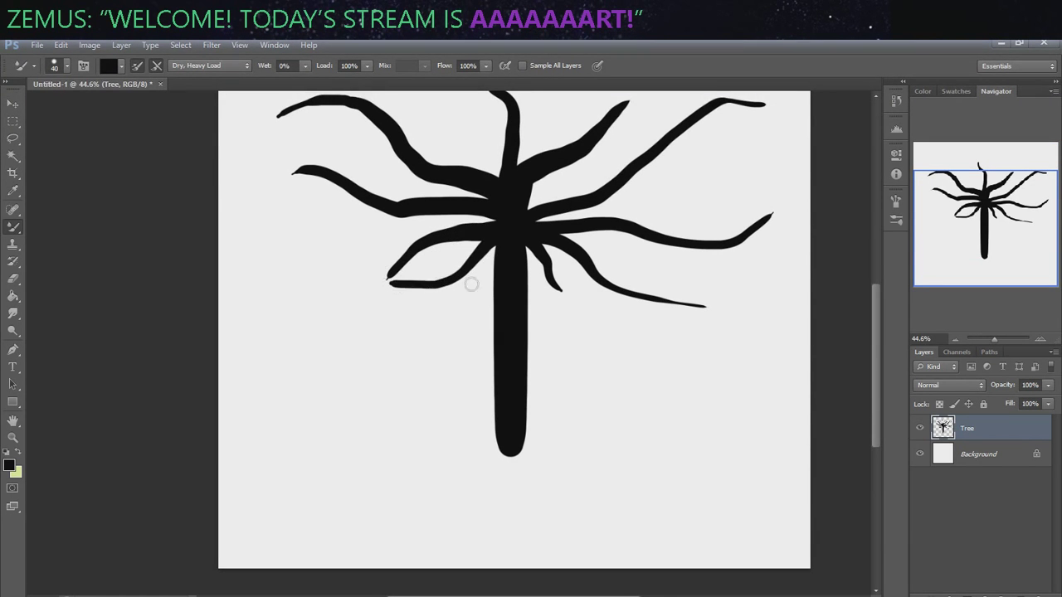
key("ctrl+z")
left_click_drag(489, 240, 393, 347)
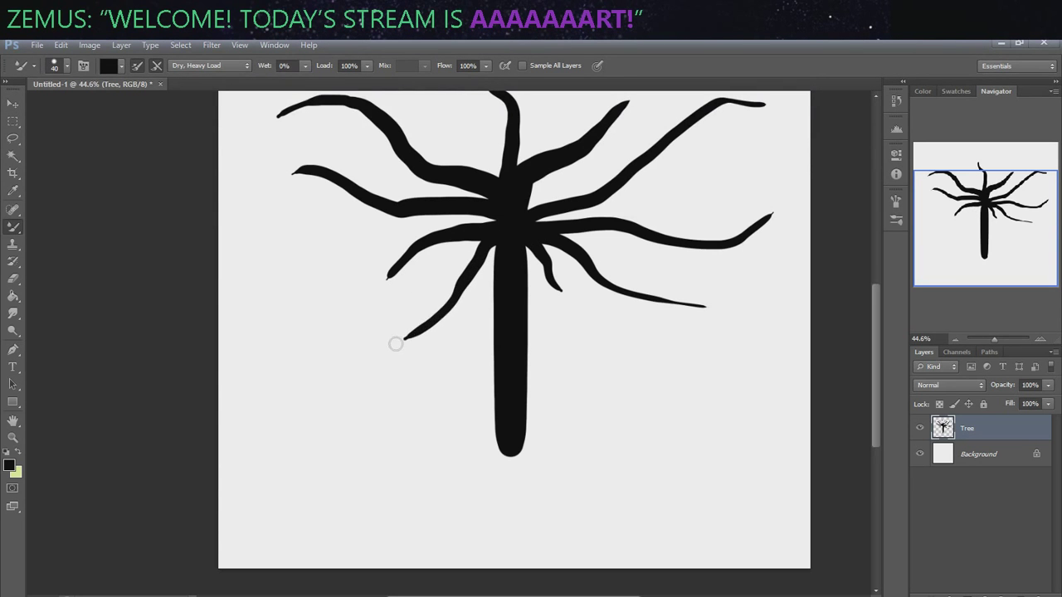
Zoom to 64% and trim the bump and lower edge of the long left branch.
left_click_drag(516, 281, 501, 342)
mouse_move(495, 285)
left_mouse_down()
mouse_move(569, 193)
mouse_move(543, 240)
mouse_move(517, 237)
mouse_move(533, 229)
mouse_move(536, 211)
mouse_move(490, 285)
mouse_move(457, 314)
mouse_move(497, 268)
left_mouse_up()
key("bracketleft")
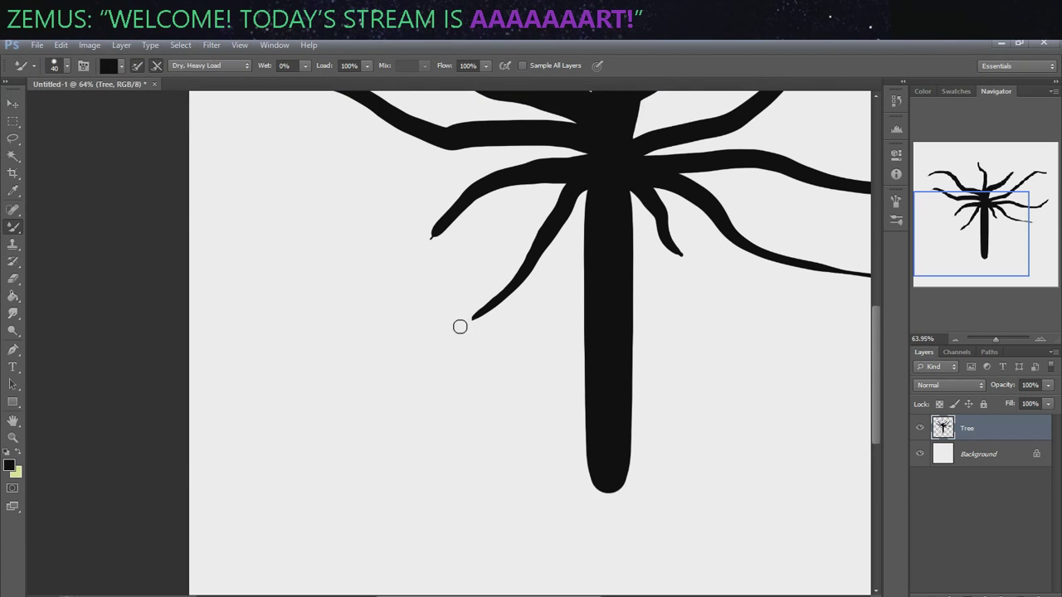
left_click_drag(478, 282, 488, 339)
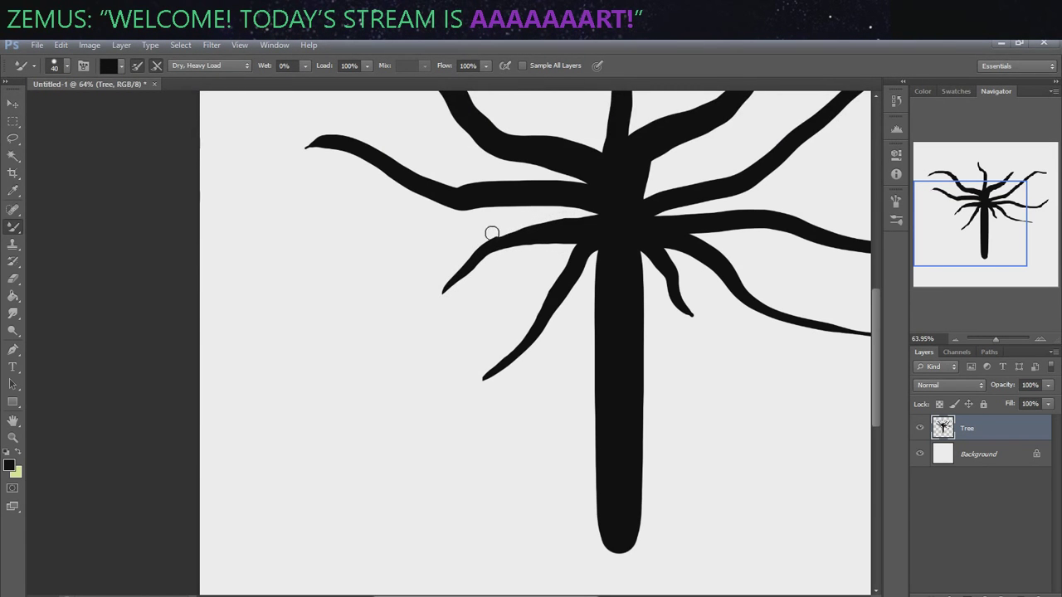
left_click_drag(470, 240, 591, 277)
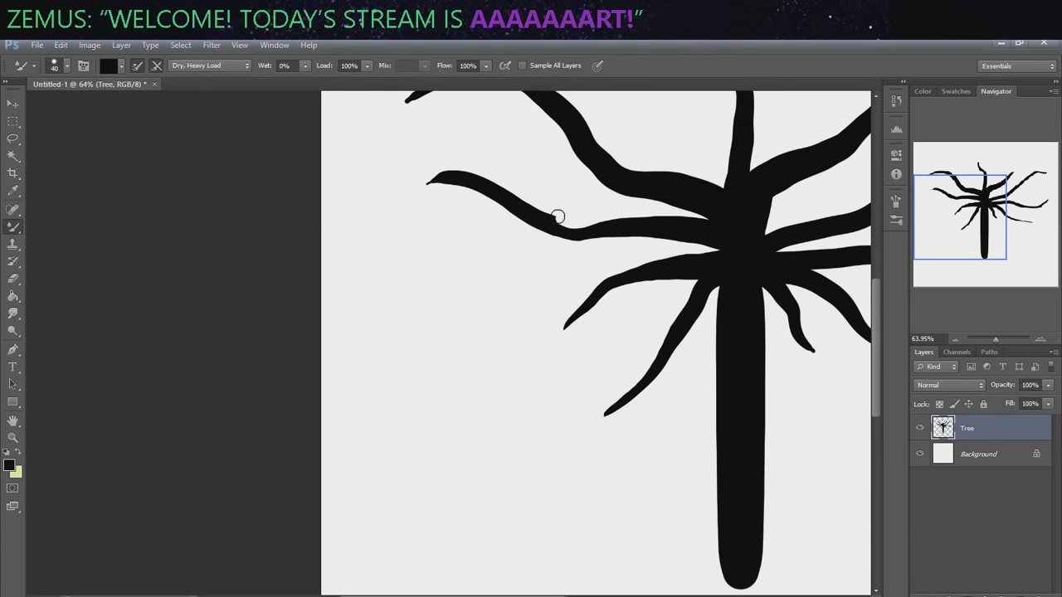
left_click_drag(507, 182, 425, 183)
mouse_move(576, 244)
left_mouse_down()
mouse_move(512, 217)
mouse_move(583, 241)
left_mouse_up()
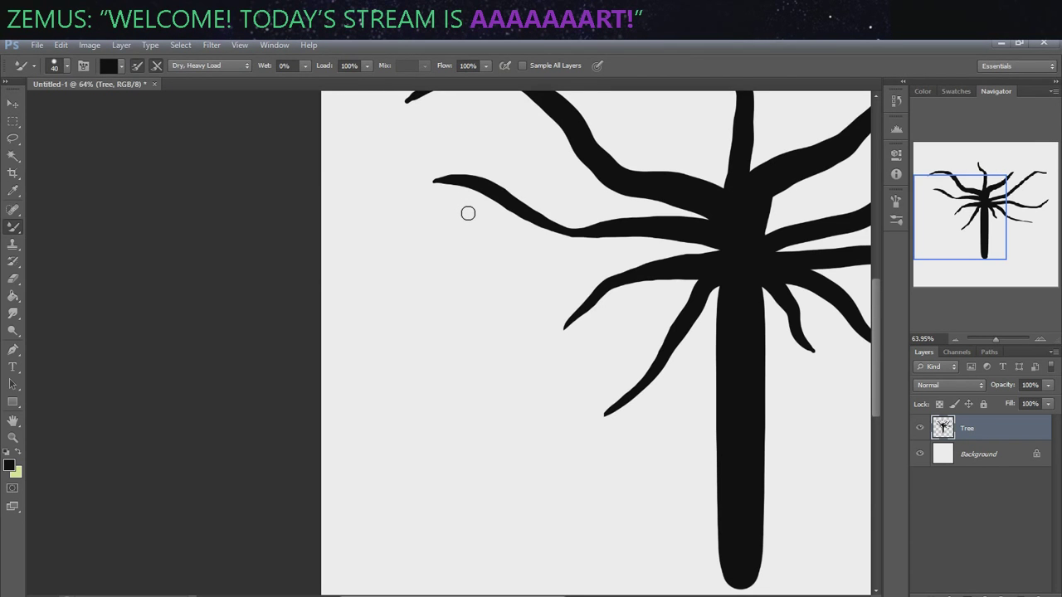
key("bracketright")
Lengthen the left and upper-left branches and add a short branch curving down-left.
left_click_drag(572, 390, 499, 348)
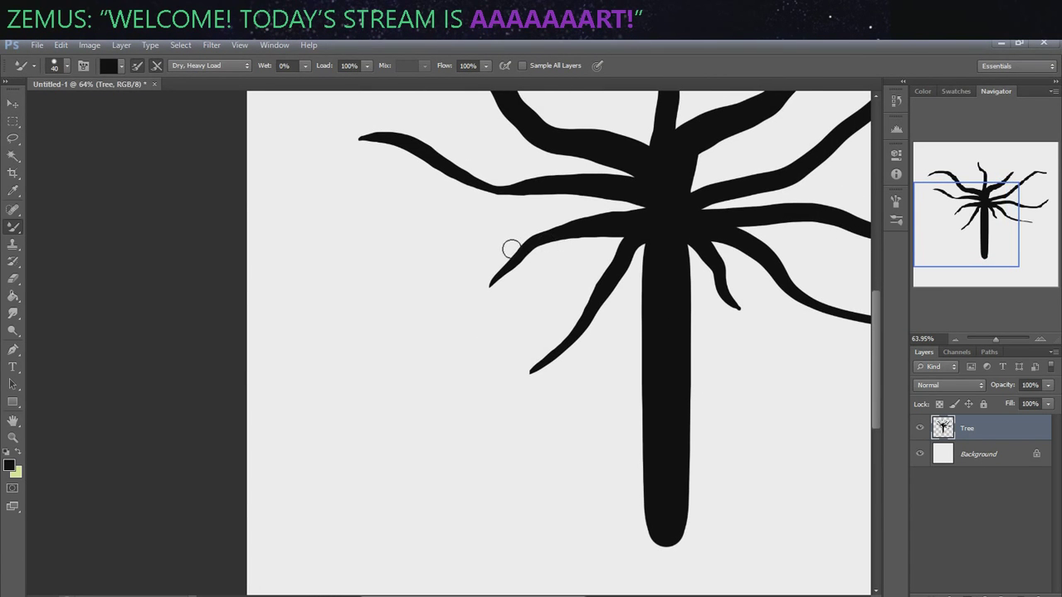
mouse_move(513, 259)
left_mouse_down()
mouse_move(444, 299)
mouse_move(417, 332)
left_mouse_up()
mouse_move(492, 256)
left_mouse_down()
mouse_move(438, 310)
mouse_move(571, 290)
left_mouse_up()
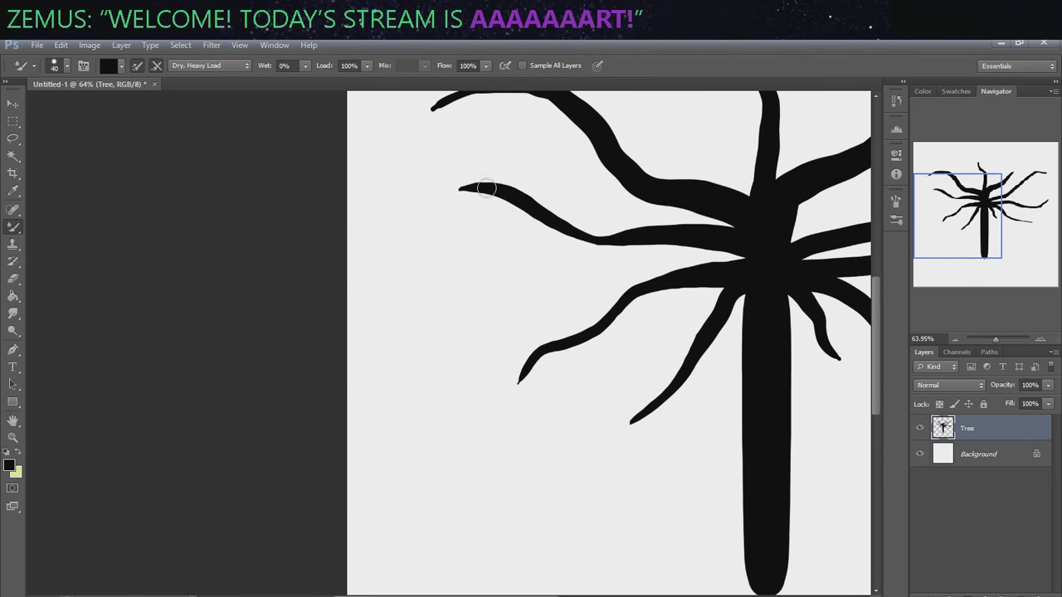
mouse_move(498, 193)
left_mouse_down()
mouse_move(440, 195)
mouse_move(410, 213)
left_mouse_up()
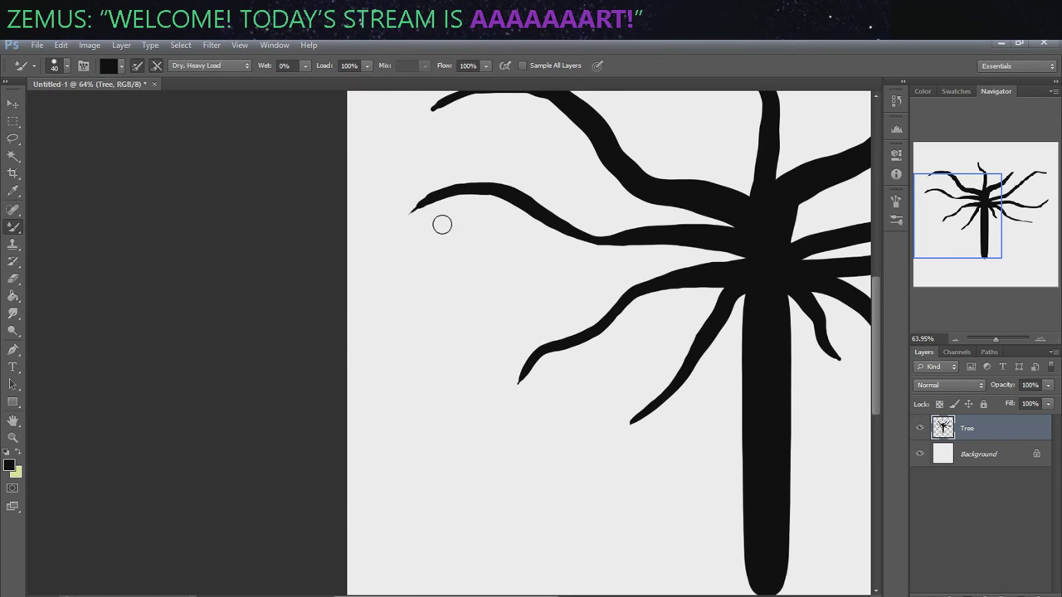
left_click_drag(611, 238, 474, 244)
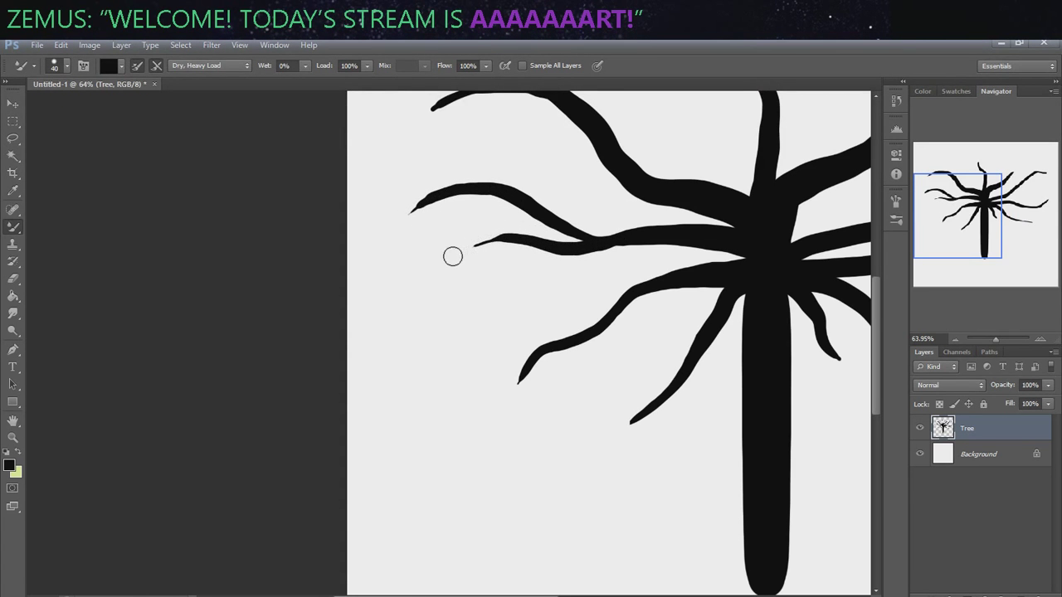
key("ctrl+z")
mouse_move(597, 242)
left_mouse_down()
mouse_move(531, 277)
mouse_move(458, 262)
left_mouse_up()
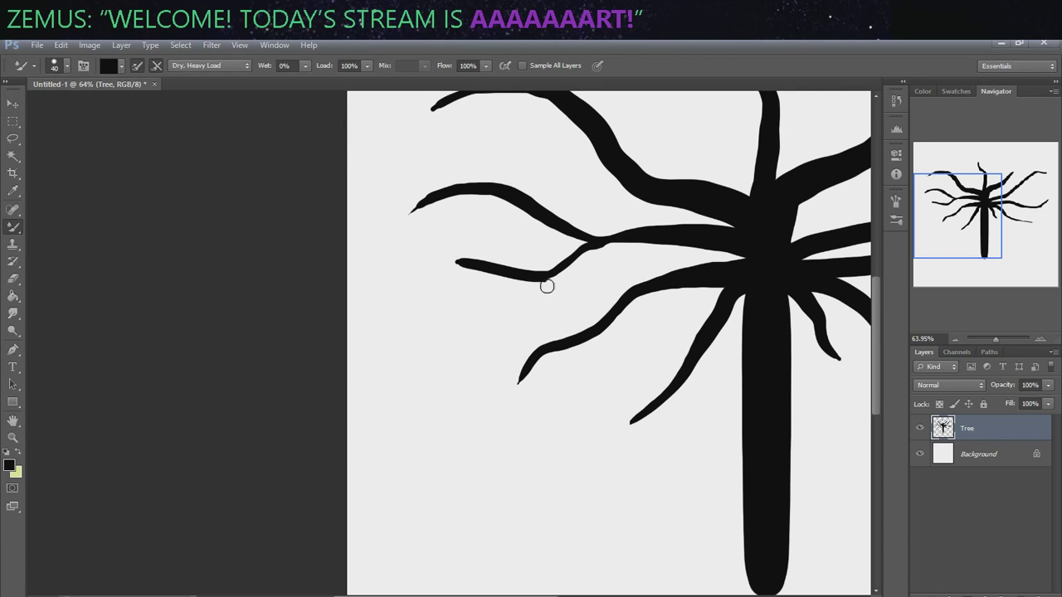
Step back the lower-left branch, then taper the upper-left branch and add a thin offshoot.
key("ctrl+z")
key("ctrl+alt+z")
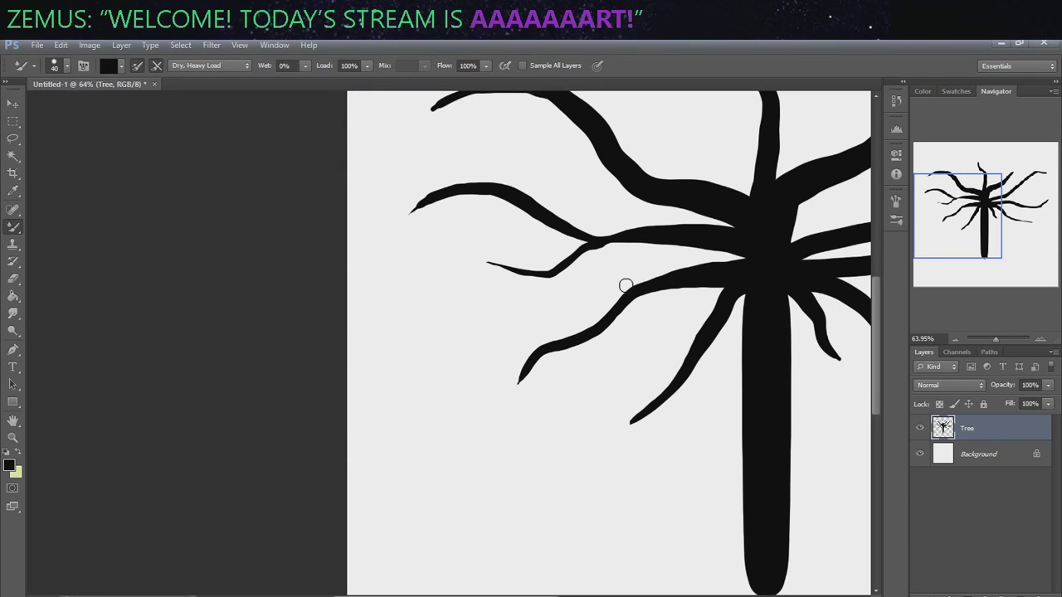
scroll(625, 285, "up", 5)
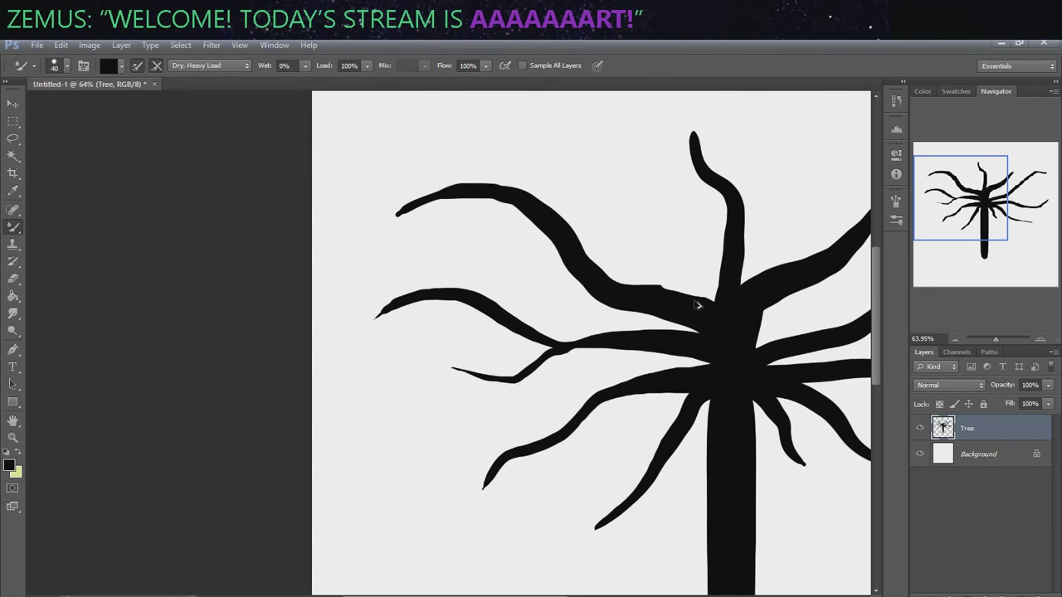
key("ctrl+z")
left_click(61, 45)
left_click(91, 85)
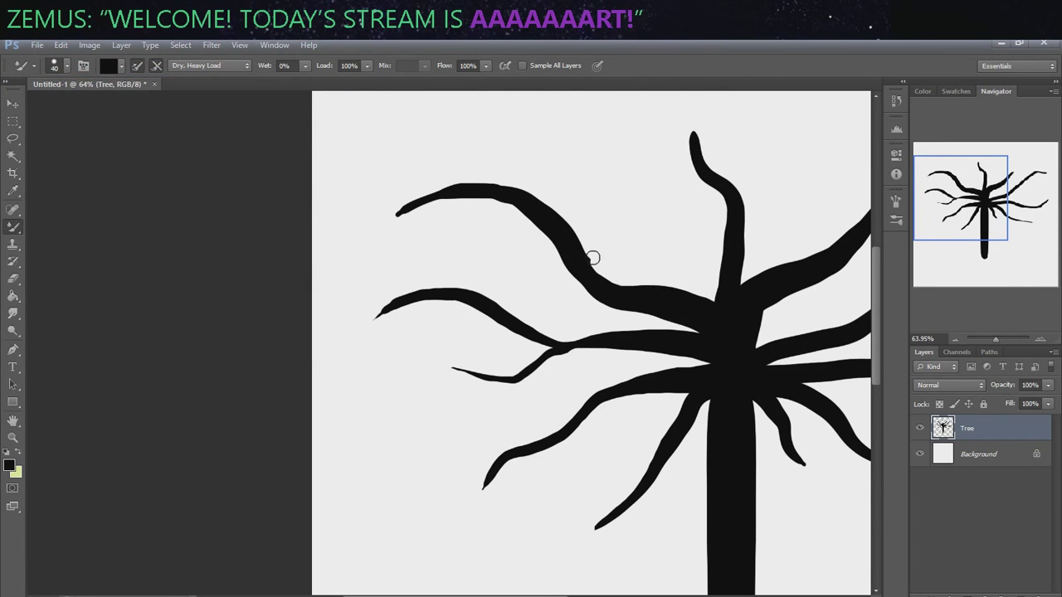
mouse_move(569, 219)
left_mouse_down()
mouse_move(490, 182)
mouse_move(413, 196)
mouse_move(391, 217)
left_mouse_up()
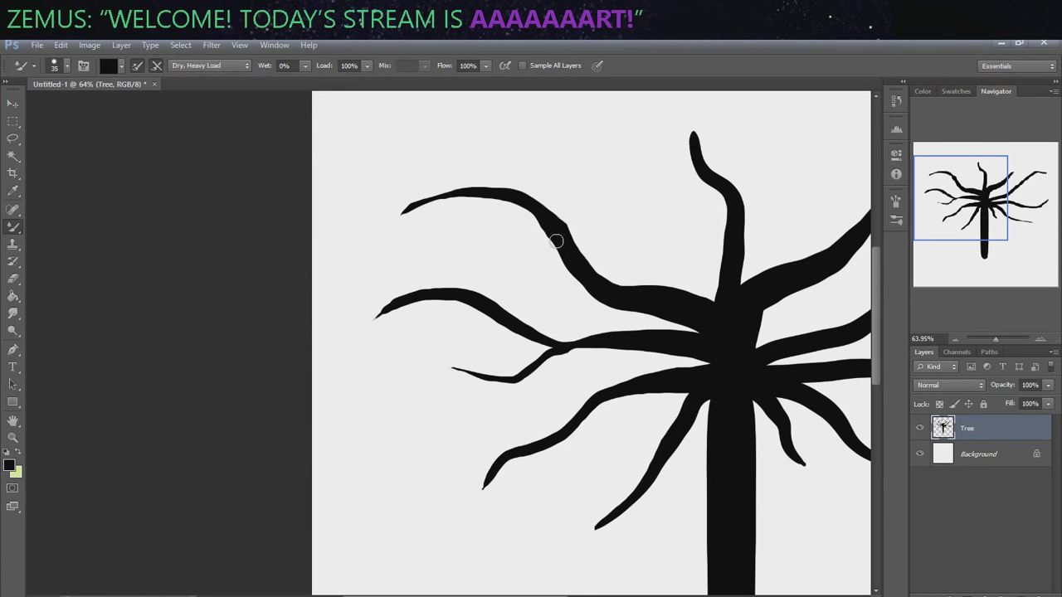
left_click_drag(558, 235, 434, 238)
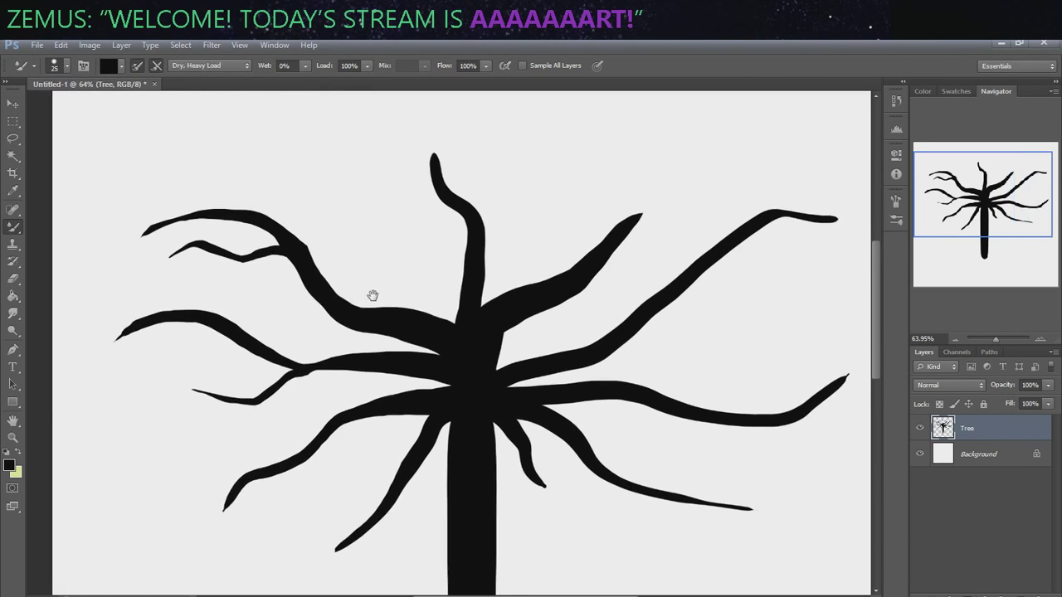
Paint two thin forked twigs above the trunk with a size-25 brush.
left_click_drag(385, 254, 619, 284)
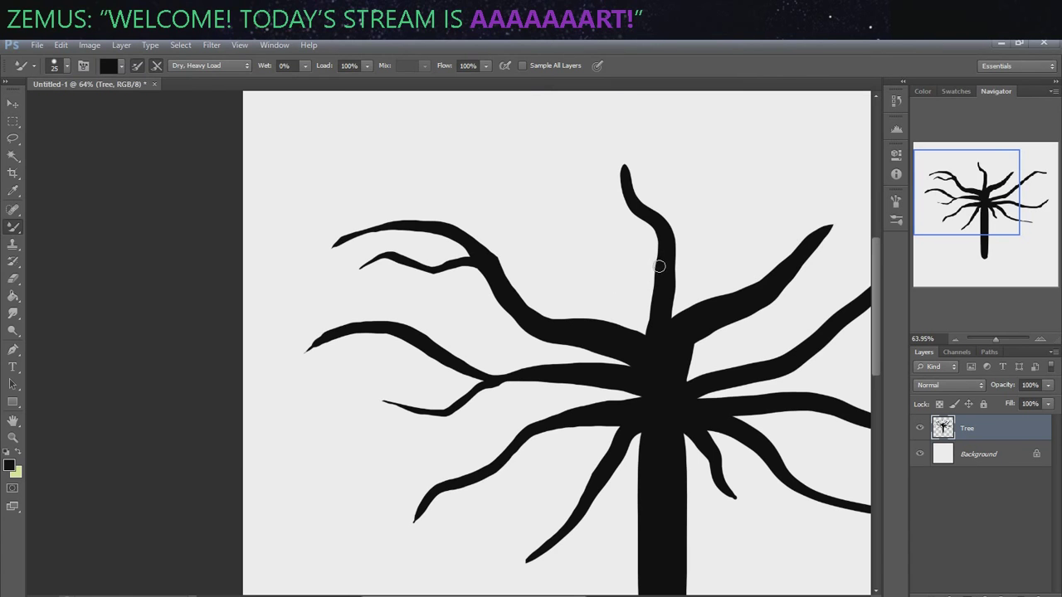
mouse_move(658, 276)
left_mouse_down()
mouse_move(531, 179)
mouse_move(517, 156)
left_mouse_up()
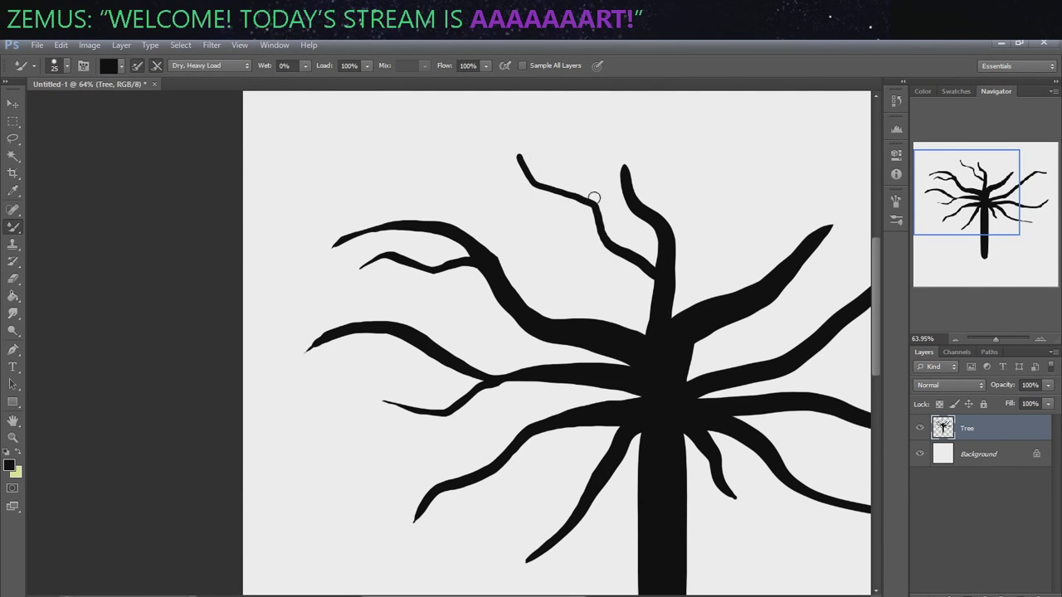
mouse_move(607, 246)
left_mouse_down()
mouse_move(547, 217)
mouse_move(541, 188)
left_mouse_up()
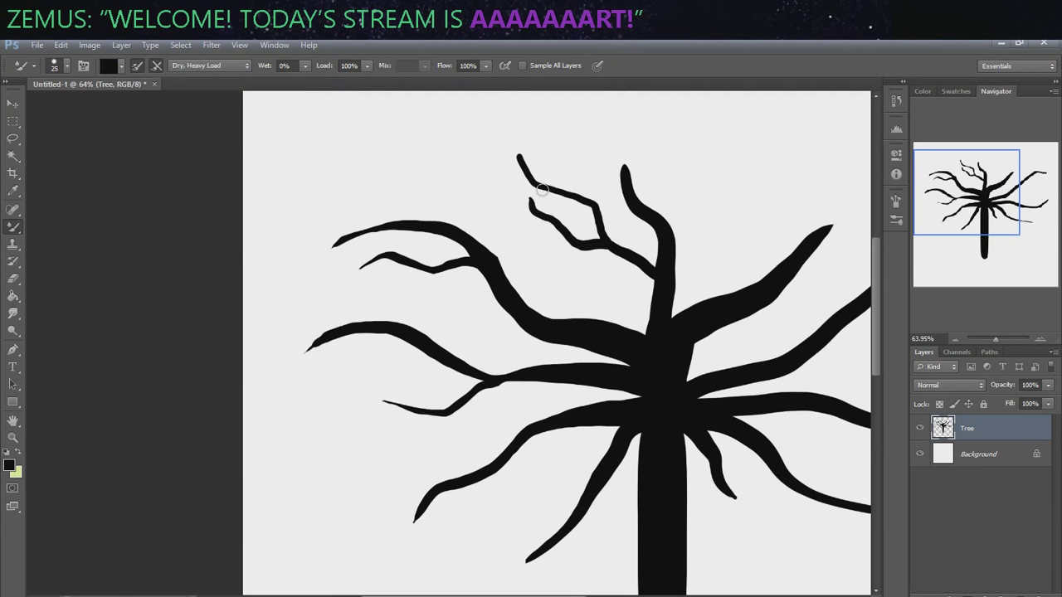
mouse_move(528, 195)
left_mouse_down()
mouse_move(585, 233)
mouse_move(565, 225)
left_mouse_up()
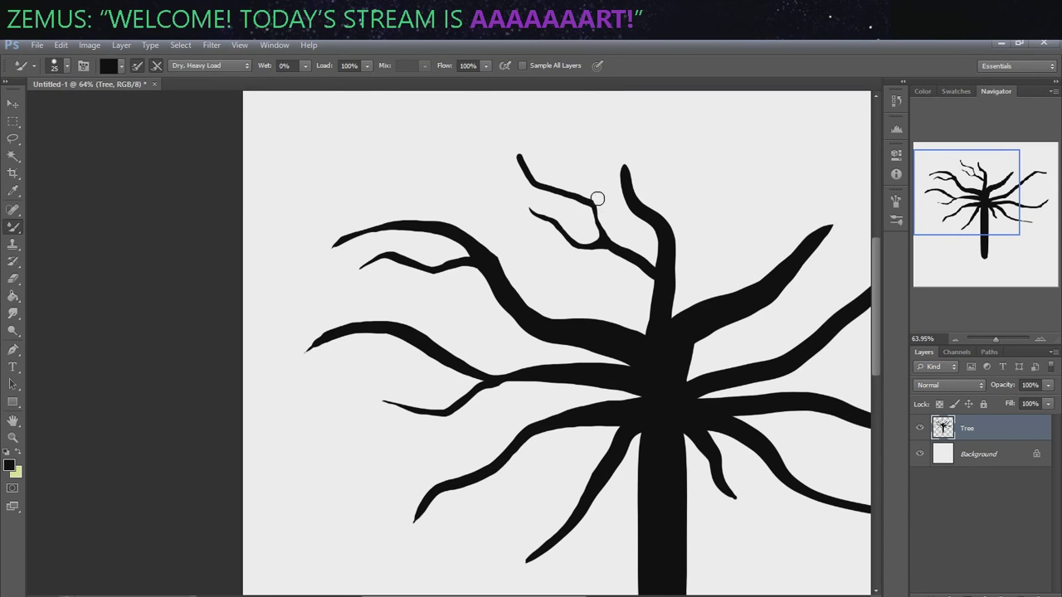
key("ctrl+z")
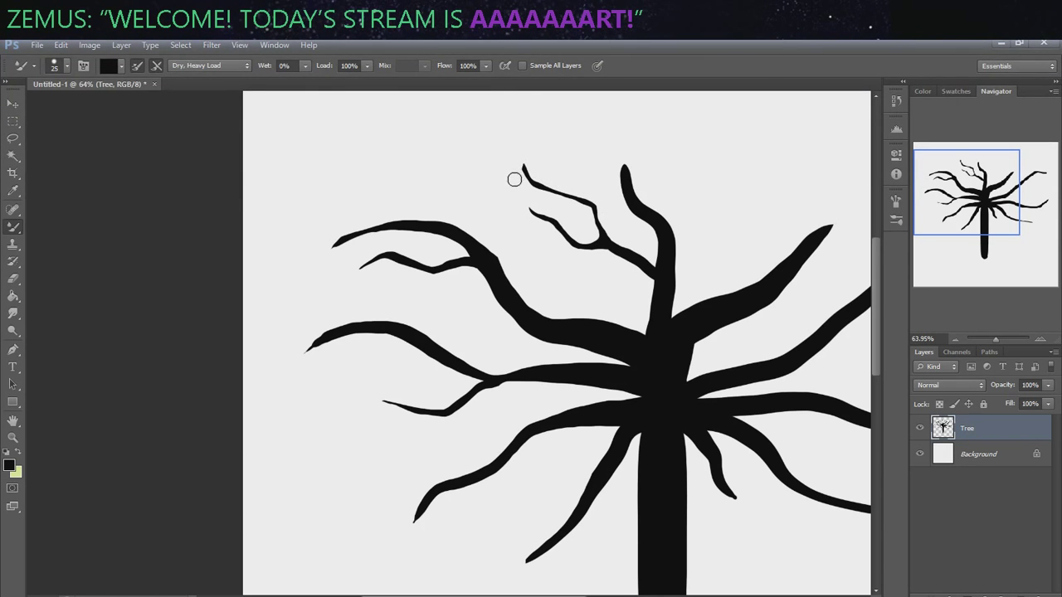
Trim the upper branch's right edge and extend the upper-right branch upward.
mouse_move(652, 259)
left_mouse_down()
mouse_move(505, 271)
mouse_move(514, 291)
mouse_move(555, 226)
mouse_move(557, 255)
left_mouse_up()
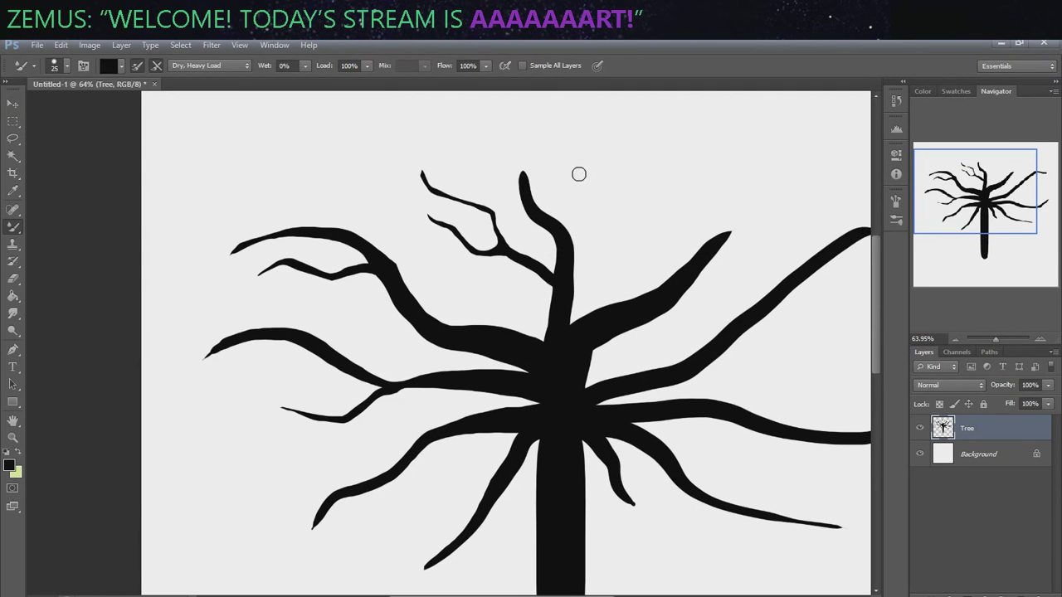
mouse_move(532, 190)
left_mouse_down()
mouse_move(569, 235)
mouse_move(568, 323)
left_mouse_up()
mouse_move(589, 275)
left_mouse_down()
mouse_move(572, 190)
mouse_move(535, 219)
mouse_move(547, 226)
mouse_move(533, 231)
mouse_move(522, 312)
left_mouse_up()
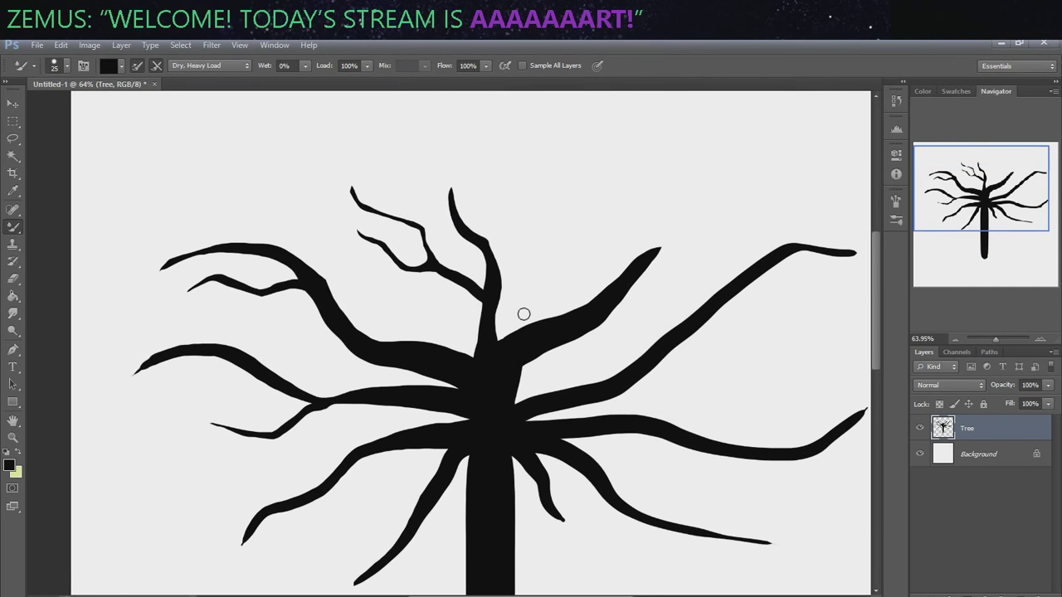
mouse_move(583, 290)
left_mouse_down()
mouse_move(486, 190)
mouse_move(506, 205)
left_mouse_up()
mouse_move(575, 194)
left_mouse_down()
mouse_move(435, 250)
mouse_move(448, 212)
mouse_move(496, 155)
left_mouse_up()
mouse_move(426, 260)
left_mouse_down()
mouse_move(444, 217)
mouse_move(526, 197)
mouse_move(540, 166)
mouse_move(569, 152)
mouse_move(547, 167)
mouse_move(528, 204)
mouse_move(492, 224)
mouse_move(591, 229)
left_mouse_up()
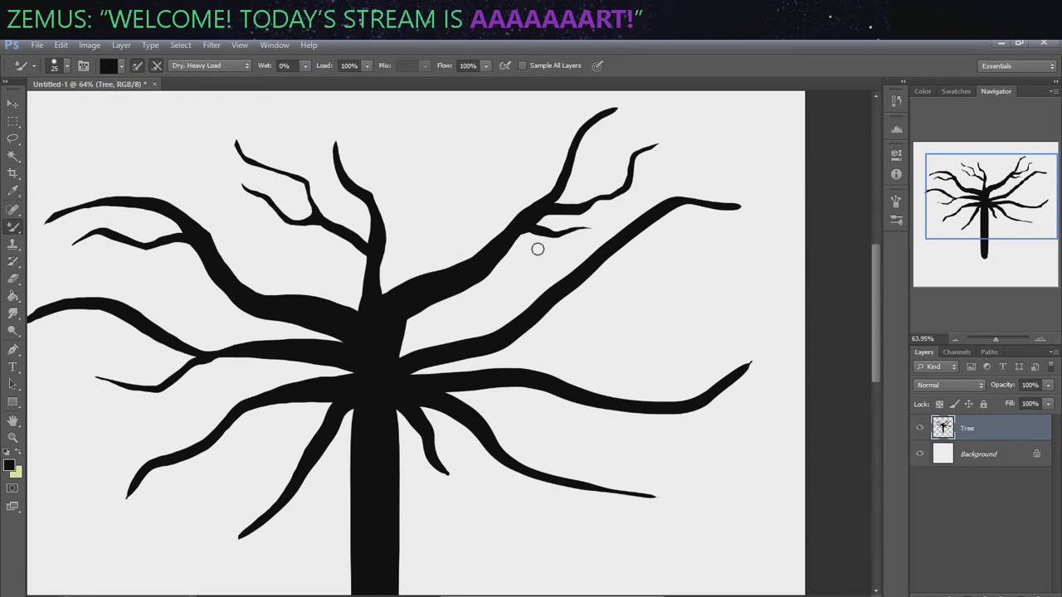
Thicken the left branch edge and paint a thin branch up-right off a right limb.
left_click_drag(387, 350, 701, 210)
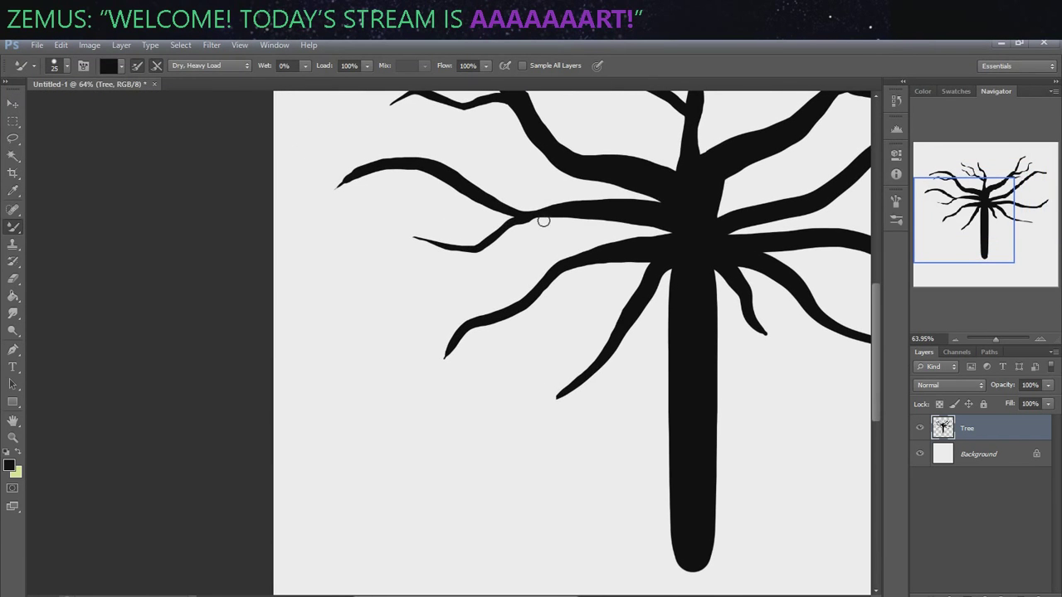
left_click_drag(526, 219, 574, 209)
mouse_move(677, 226)
left_mouse_down()
mouse_move(340, 237)
mouse_move(553, 239)
mouse_move(549, 265)
left_mouse_up()
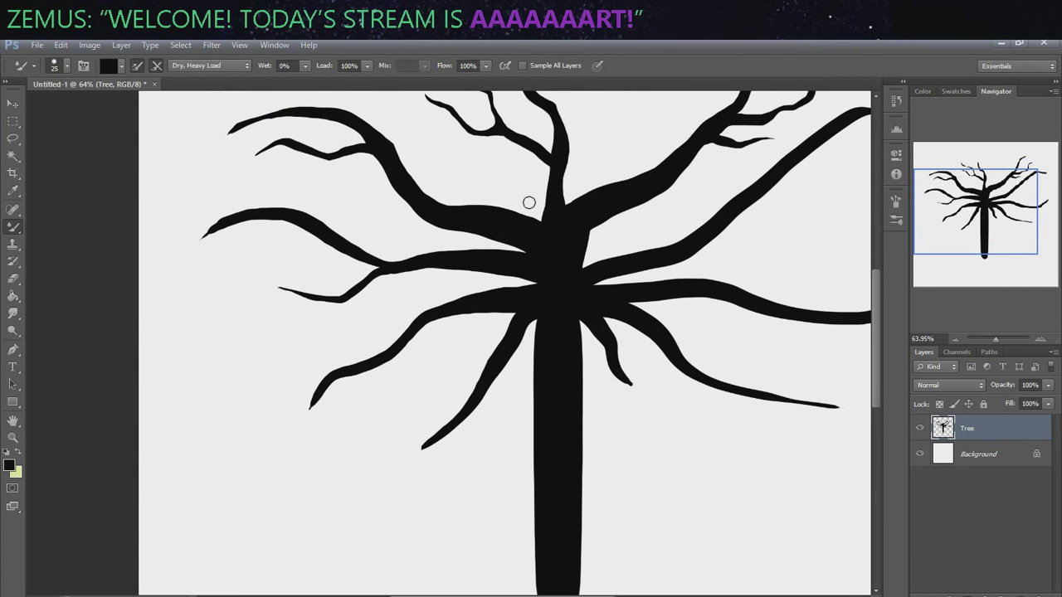
left_click_drag(529, 203, 292, 219)
mouse_move(384, 212)
left_mouse_down()
mouse_move(393, 268)
mouse_move(441, 197)
left_mouse_up()
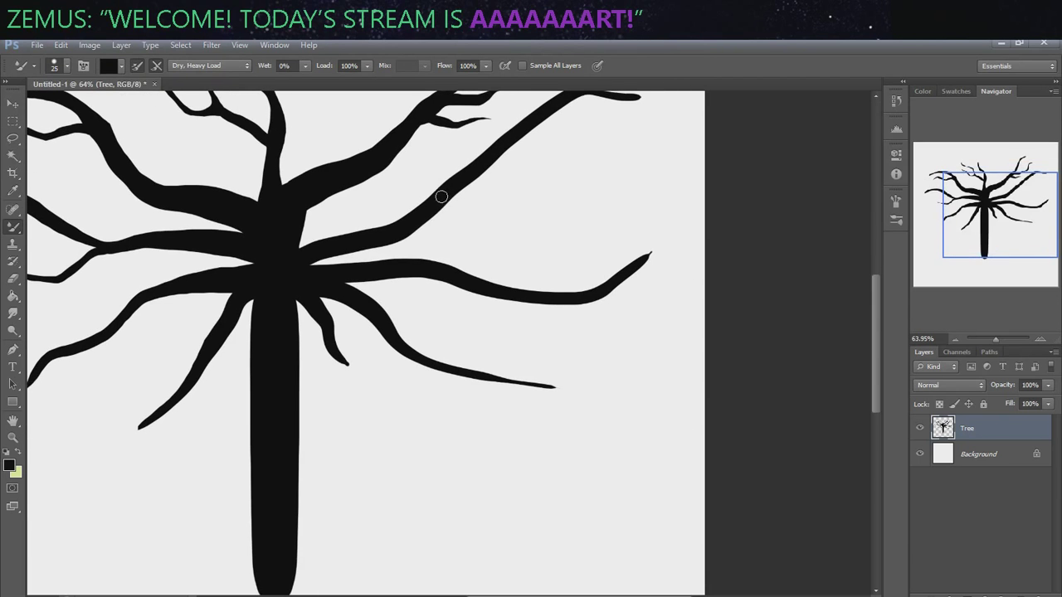
left_click_drag(388, 238, 553, 188)
key("ctrl+z")
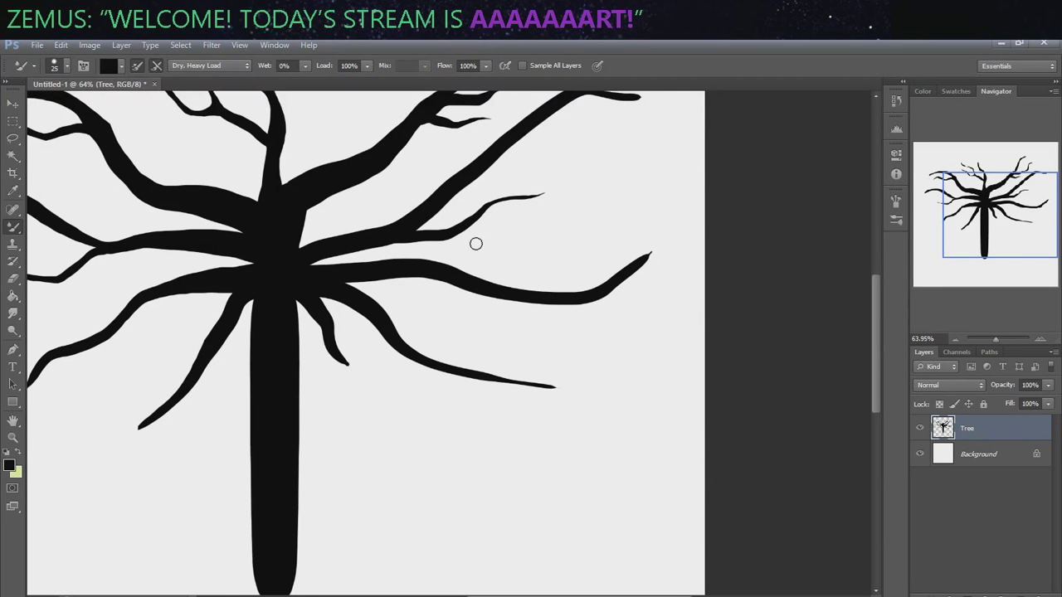
Taper the right and upper-right branch tips, discarding a longer new branch.
scroll(475, 243, "up", 3)
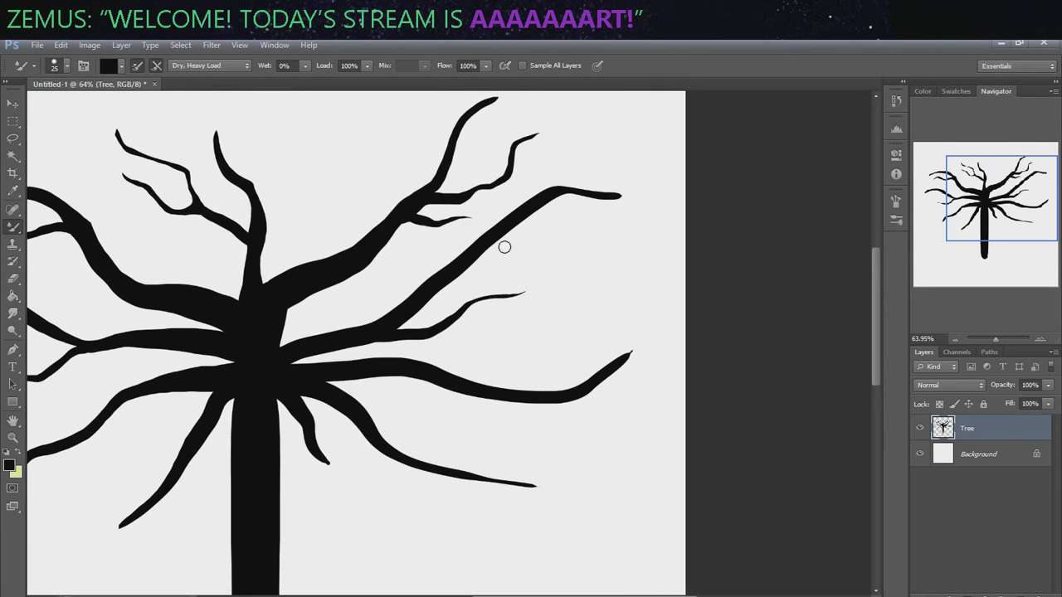
mouse_move(630, 191)
left_mouse_down()
mouse_move(529, 201)
mouse_move(460, 249)
mouse_move(438, 297)
left_mouse_up()
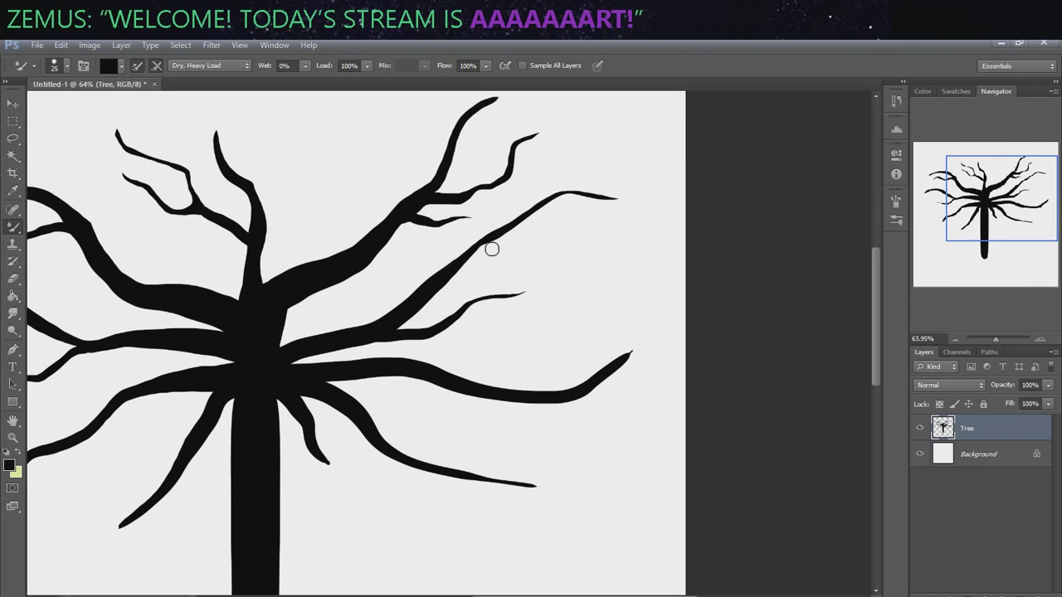
left_click_drag(474, 268, 523, 218)
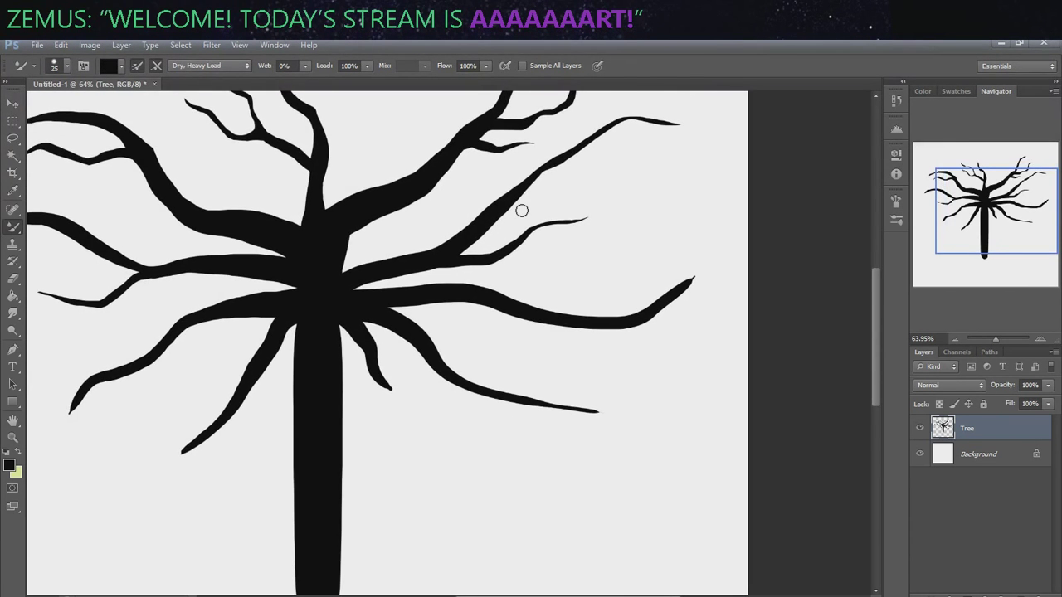
left_click_drag(662, 121, 687, 119)
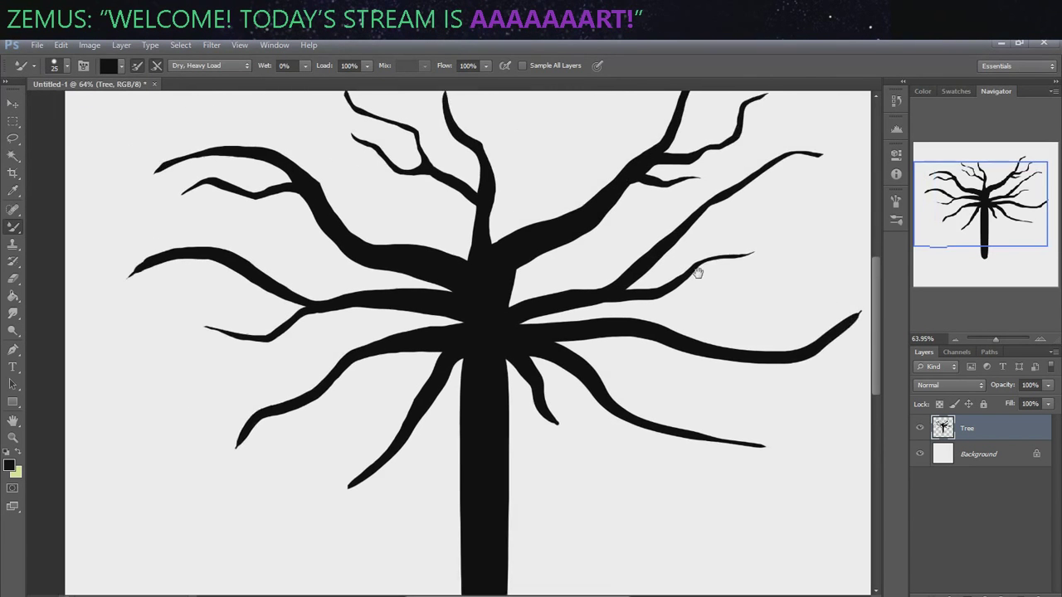
left_click_drag(369, 249, 571, 211)
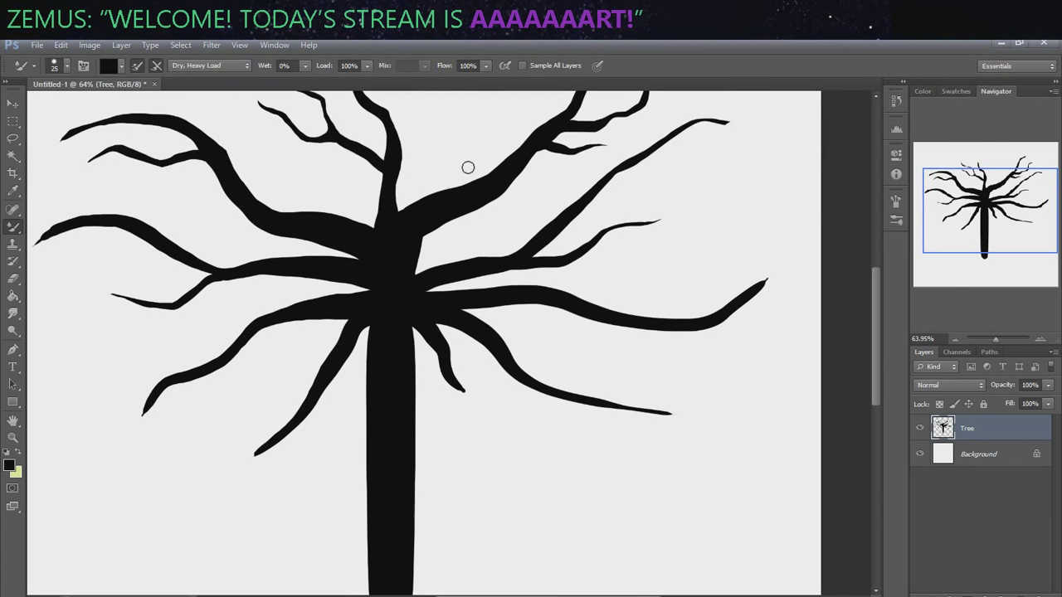
key("bracketright")
mouse_move(476, 192)
left_mouse_down()
mouse_move(505, 182)
mouse_move(591, 195)
mouse_move(675, 183)
mouse_move(776, 135)
left_mouse_up()
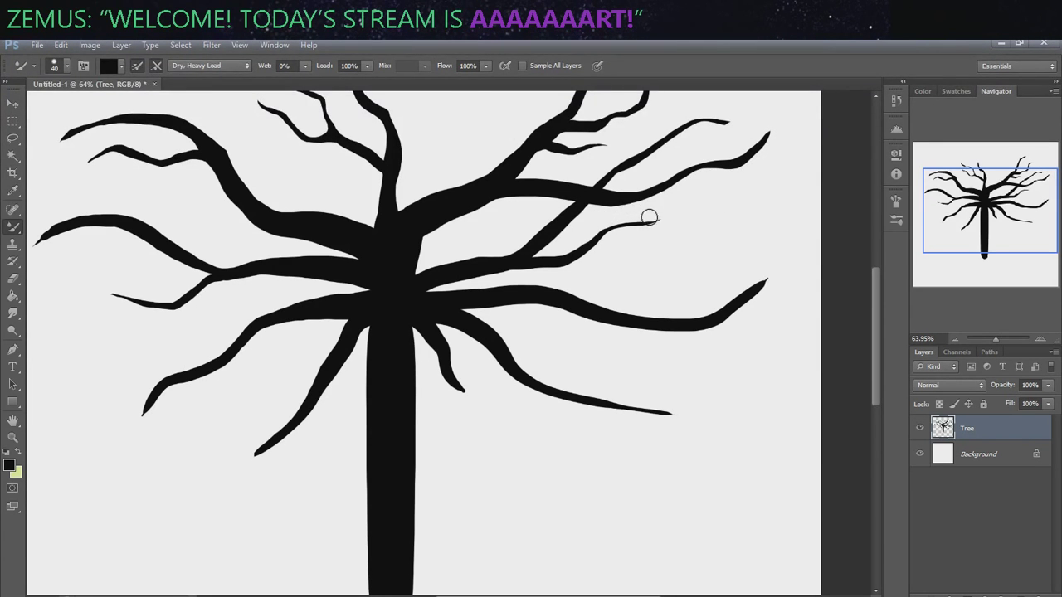
left_click_drag(571, 237, 522, 315)
key("ctrl+z")
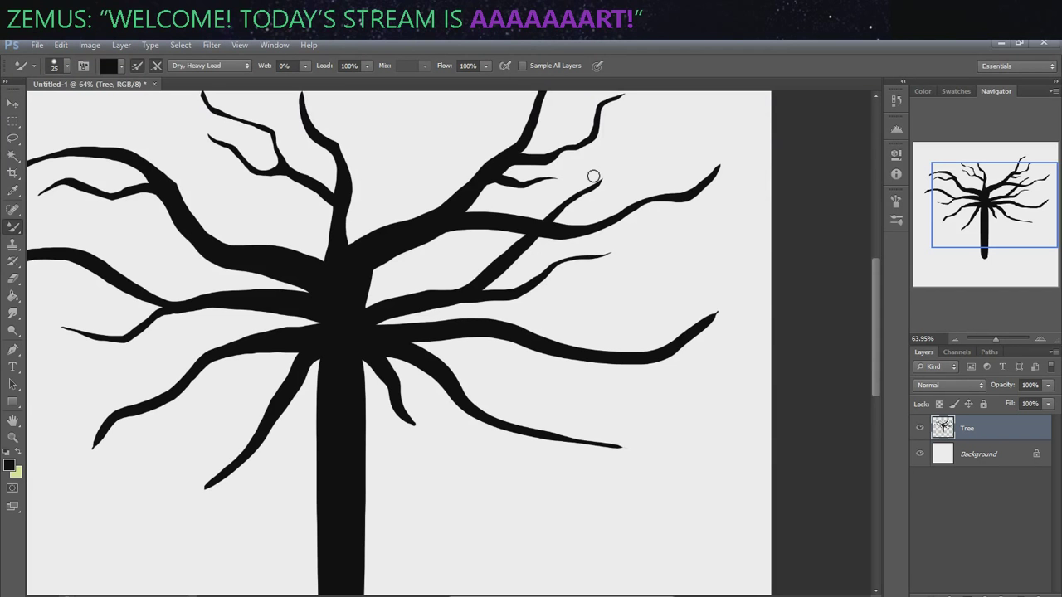
Extend the small right branch and paint a thin curled tip at the upper right.
mouse_move(569, 230)
left_mouse_down()
mouse_move(536, 276)
mouse_move(569, 228)
left_mouse_up()
left_click_drag(469, 198, 556, 184)
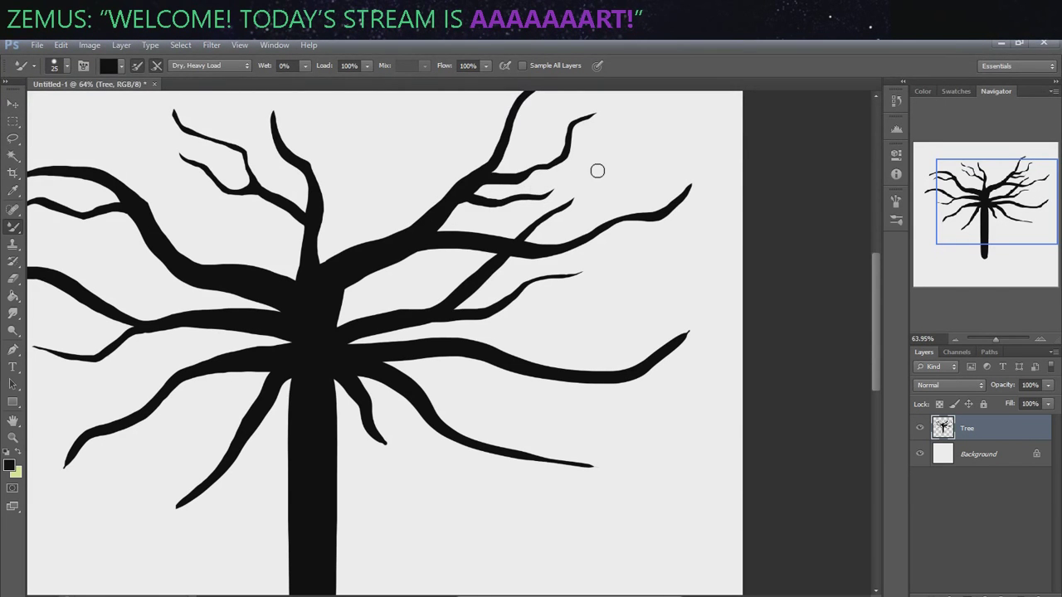
mouse_move(486, 208)
left_mouse_down()
mouse_move(467, 312)
mouse_move(455, 322)
left_mouse_up()
left_click_drag(515, 240, 571, 202)
key("ctrl+z")
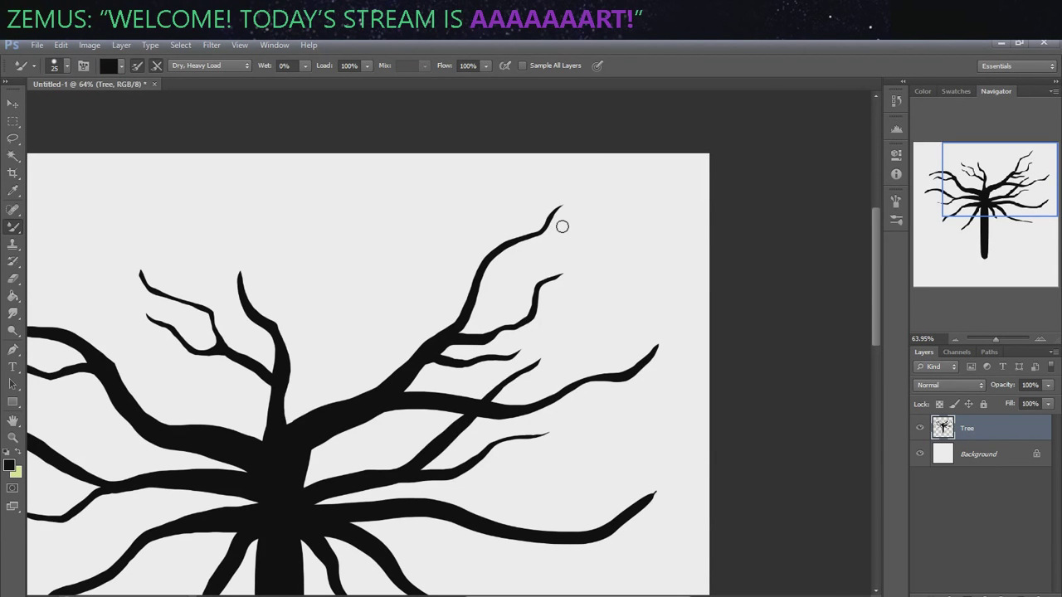
left_click_drag(561, 227, 609, 214)
mouse_move(609, 277)
left_mouse_down()
mouse_move(498, 379)
mouse_move(482, 213)
left_mouse_up()
mouse_move(443, 172)
left_mouse_down()
mouse_move(490, 188)
mouse_move(533, 175)
mouse_move(506, 189)
mouse_move(552, 165)
left_mouse_up()
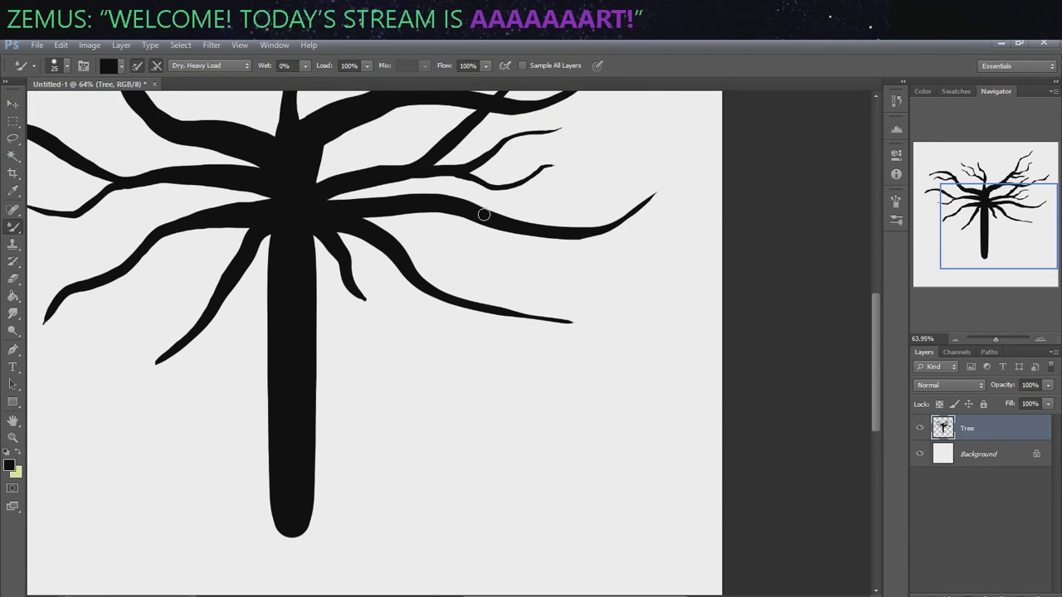
Paint a tapering lower-right branch with a thin sub-branch, fill its joint and extend its tip.
mouse_move(492, 218)
left_mouse_down()
mouse_move(545, 268)
mouse_move(579, 280)
mouse_move(591, 227)
left_mouse_up()
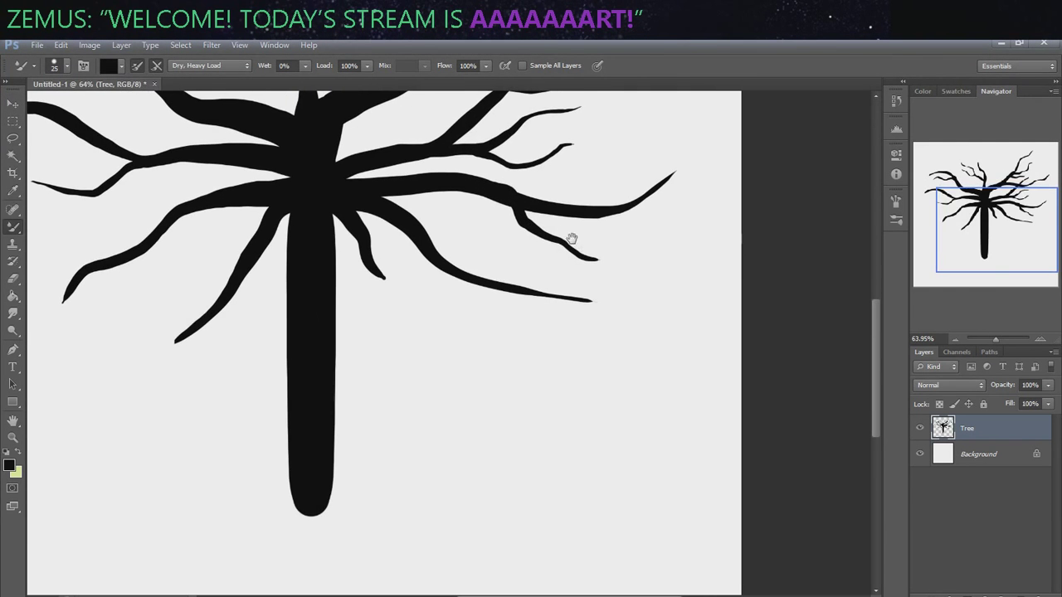
mouse_move(501, 201)
left_mouse_down()
mouse_move(529, 231)
mouse_move(635, 266)
left_mouse_up()
left_click_drag(574, 241, 627, 248)
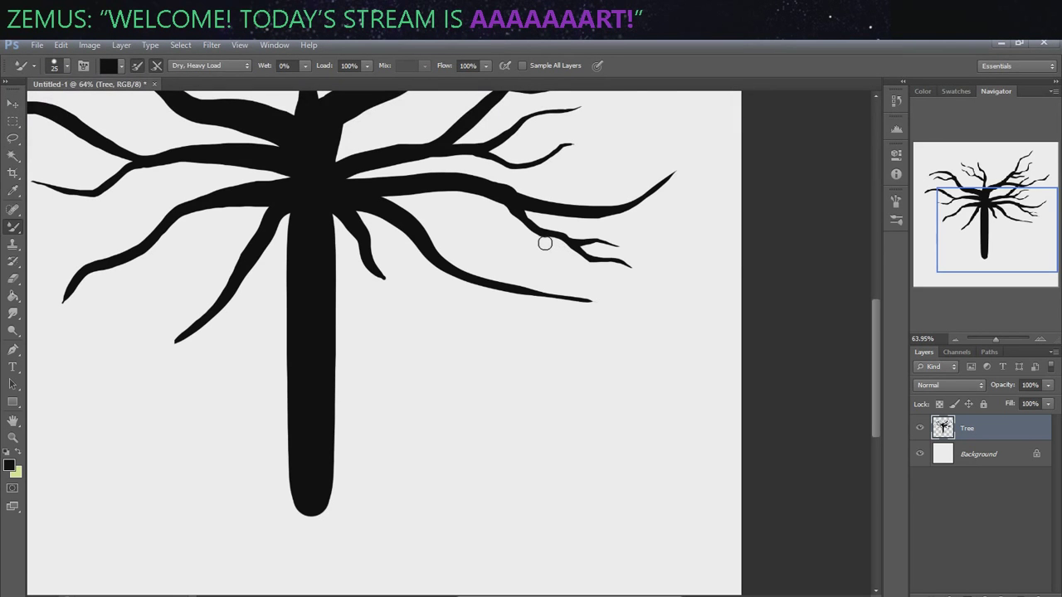
mouse_move(498, 251)
left_mouse_down()
mouse_move(434, 374)
mouse_move(459, 277)
left_mouse_up()
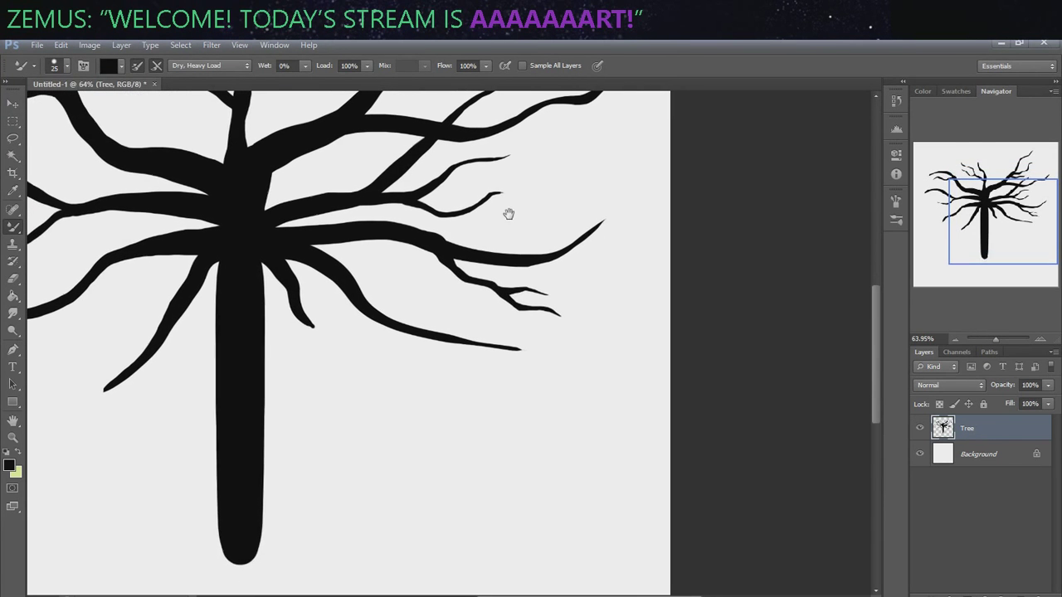
left_click_drag(590, 231, 631, 220)
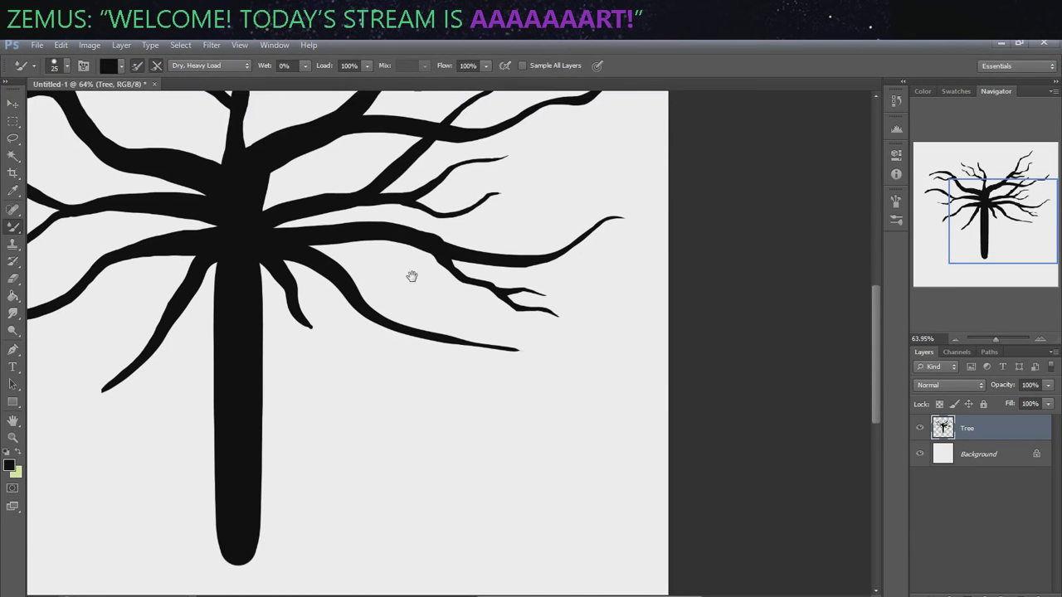
left_click_drag(411, 275, 562, 486)
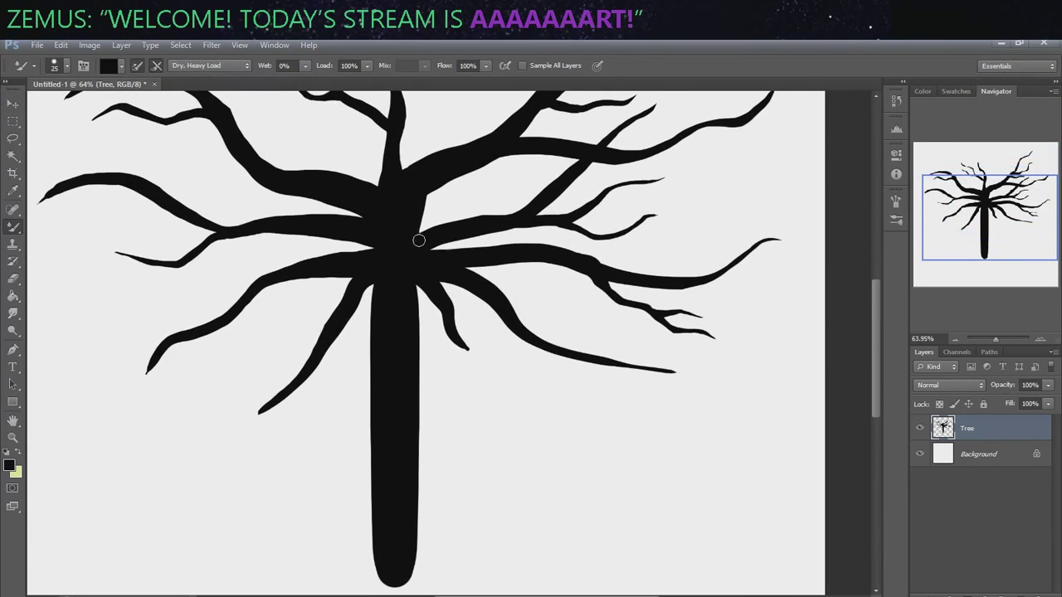
Paint a new right branch joining the upper one, removing an accidental Tree copy layer.
left_click_drag(408, 209, 551, 186)
mouse_move(614, 196)
left_mouse_down()
mouse_move(605, 212)
mouse_move(568, 226)
left_mouse_up()
key("ctrl+j")
key("ctrl+alt+z")
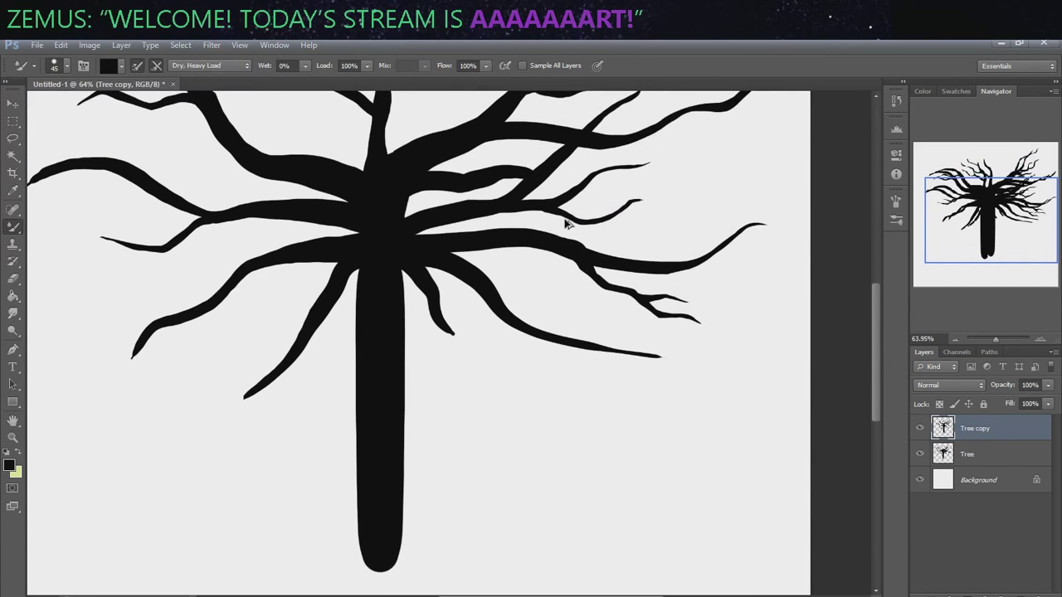
key("ctrl+alt+z")
Thicken and fill out the junction where the branches meet the trunk.
mouse_move(443, 151)
left_mouse_down()
mouse_move(414, 178)
mouse_move(396, 225)
mouse_move(443, 183)
mouse_move(509, 182)
left_mouse_up()
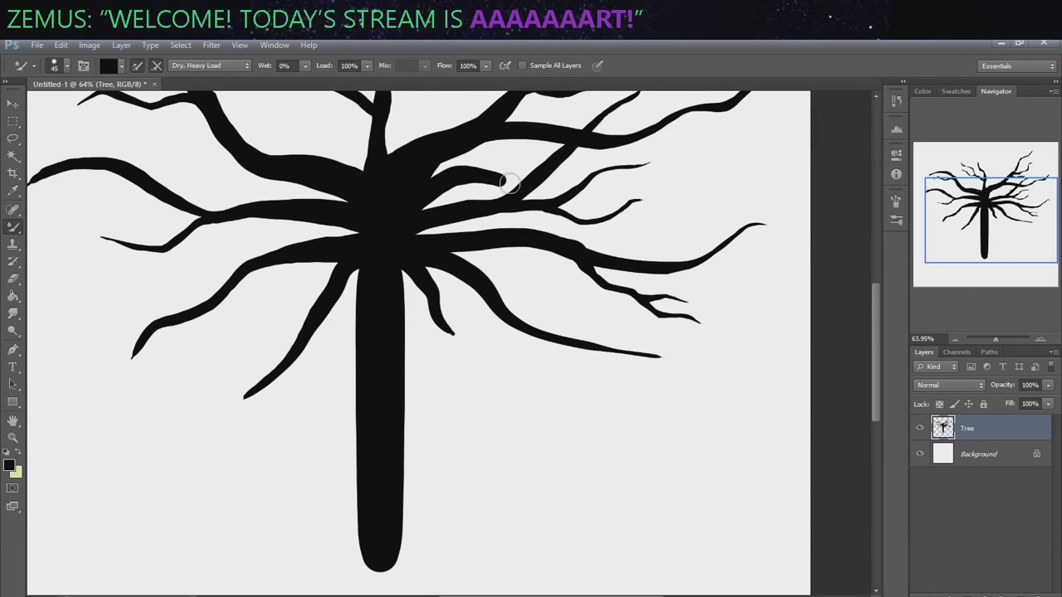
key("ctrl+alt+z")
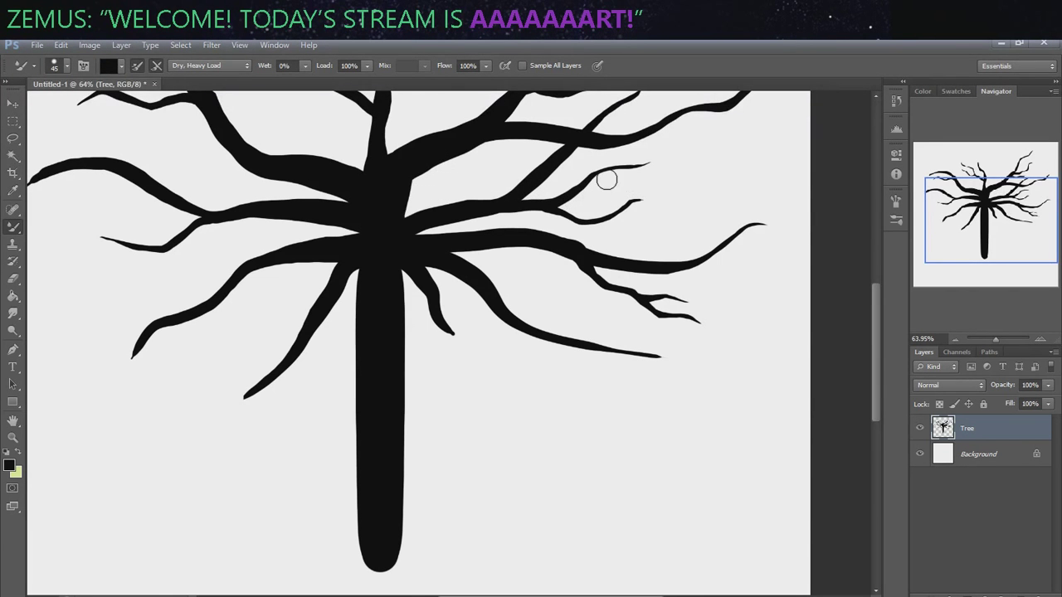
left_click_drag(417, 161, 398, 222)
left_click_drag(470, 243, 510, 285)
mouse_move(389, 232)
left_mouse_down()
mouse_move(434, 273)
mouse_move(450, 260)
mouse_move(455, 231)
mouse_move(491, 258)
left_mouse_up()
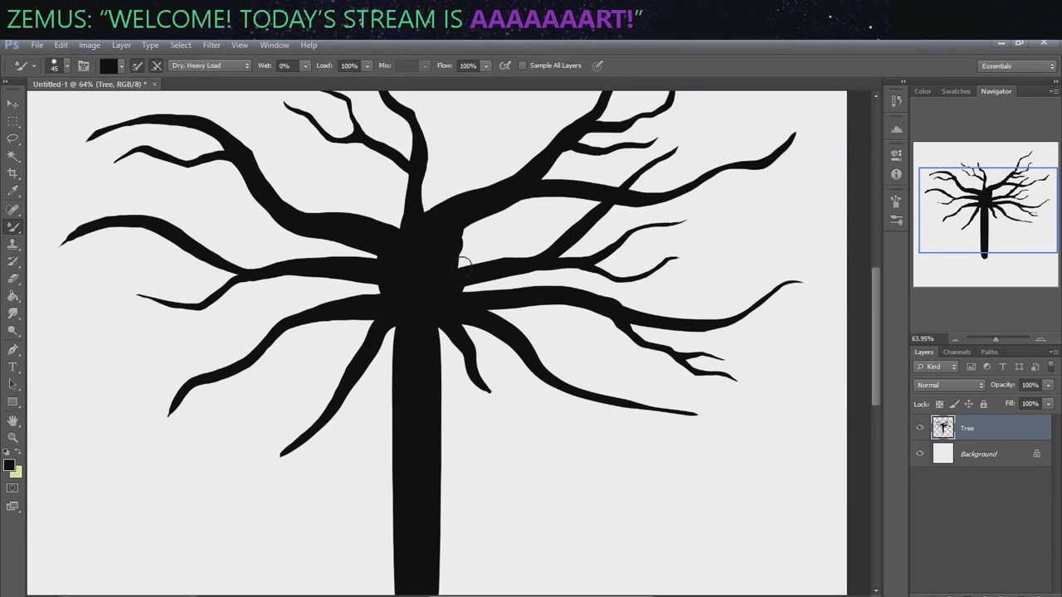
left_click_drag(470, 301, 442, 308)
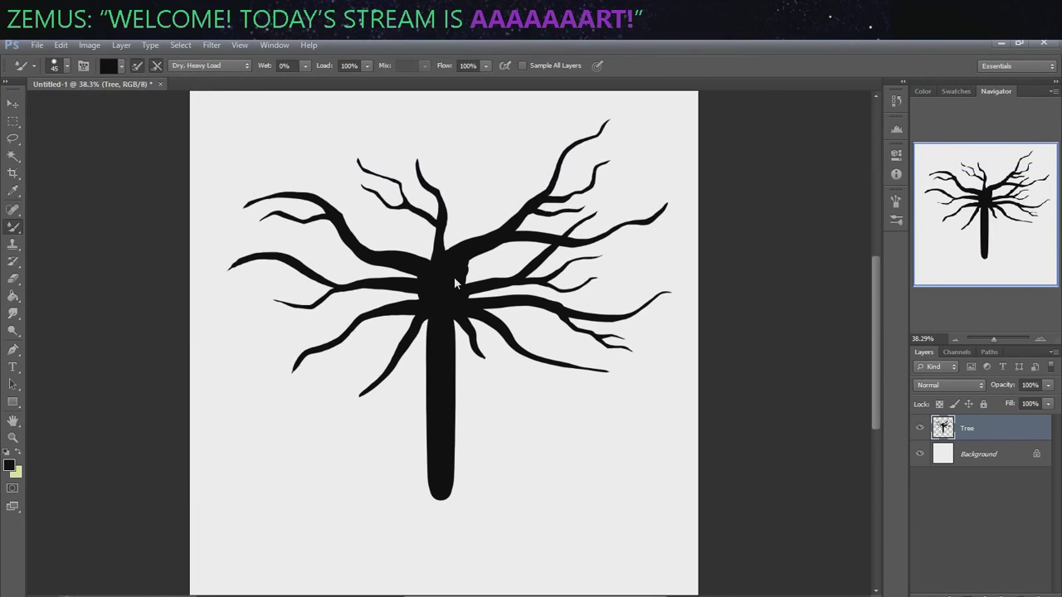
Widen the trunk with a larger brush all the way down to its base.
key("]")
key("]")
key("]")
left_click_drag(446, 279, 444, 278)
left_click_drag(442, 276, 439, 550)
key("[")
key("[")
Erase the stub's base along the trunk edge and fill the notch on its upper-right edge.
key("[")
key("[")
key("[")
left_click_drag(507, 433, 501, 353)
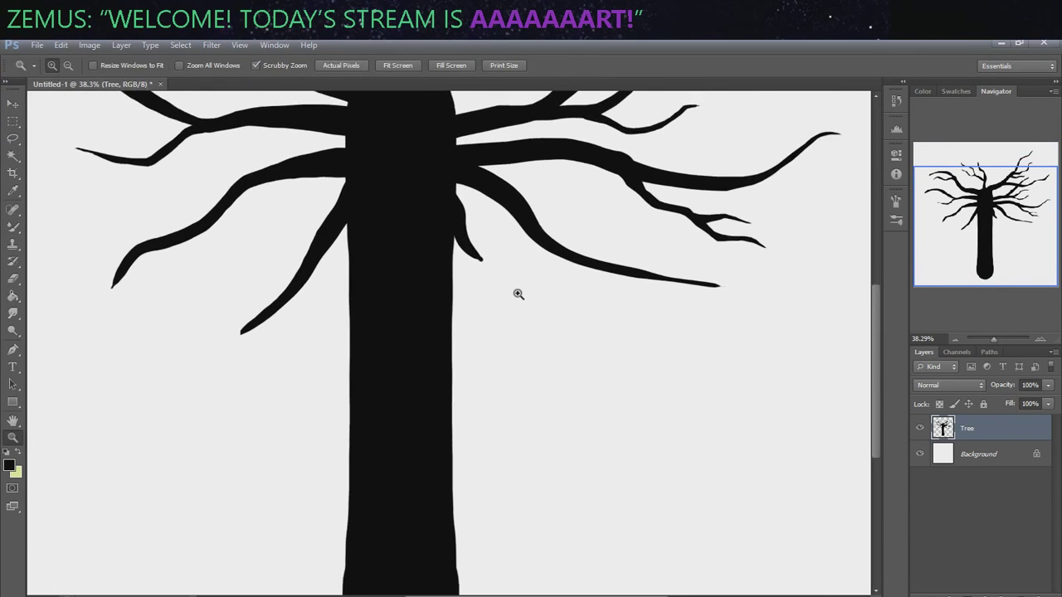
left_click_drag(490, 295, 516, 291)
key("[")
key("[")
key("[")
key("[")
key("[")
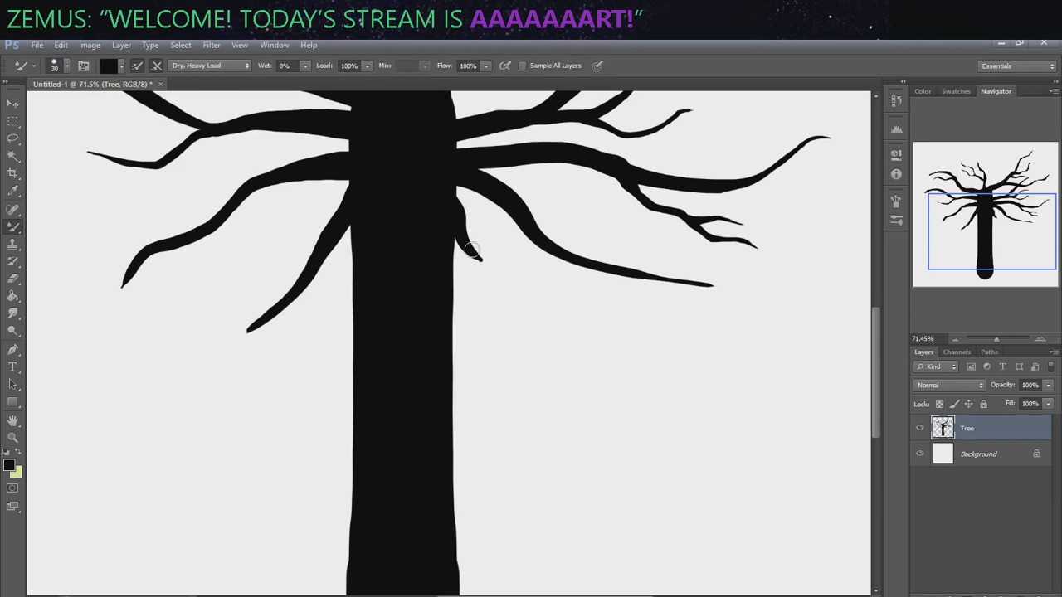
mouse_move(463, 197)
left_mouse_down()
mouse_move(461, 264)
mouse_move(483, 270)
left_mouse_up()
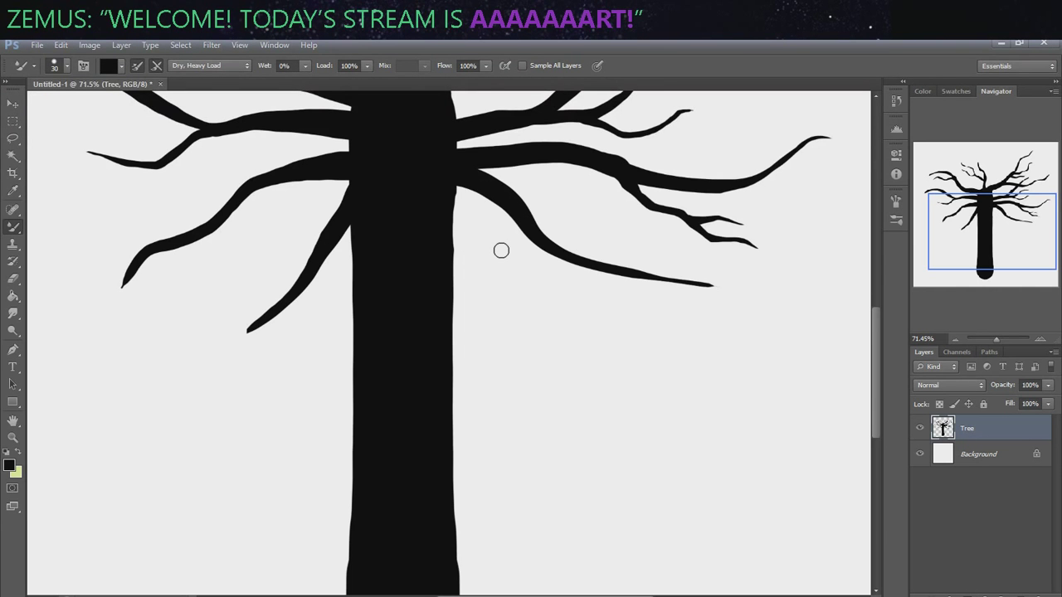
mouse_move(448, 192)
left_mouse_down()
mouse_move(403, 443)
mouse_move(422, 391)
mouse_move(416, 366)
left_mouse_up()
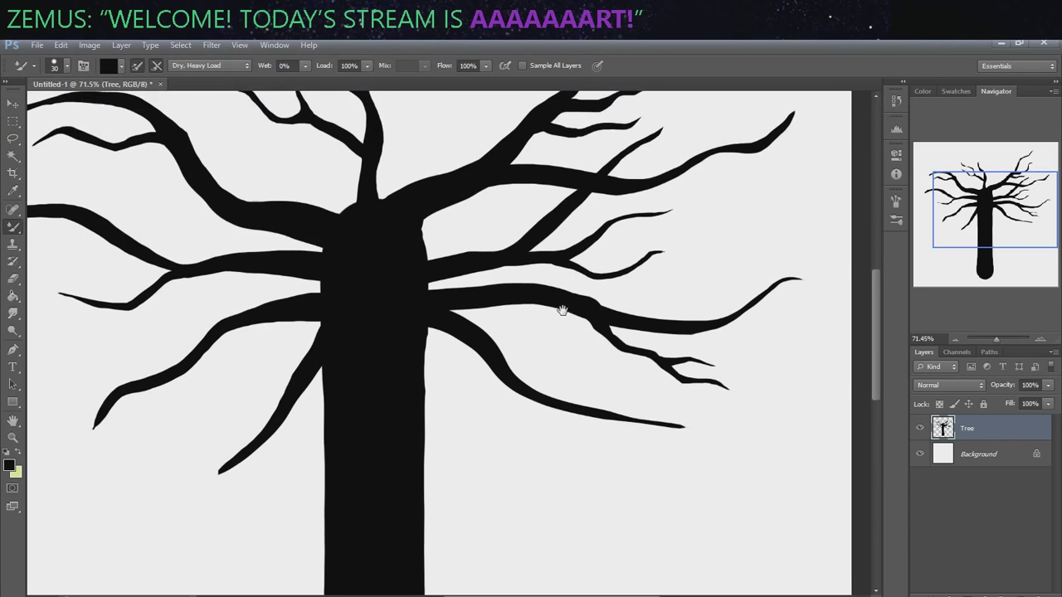
left_click_drag(561, 303, 588, 339)
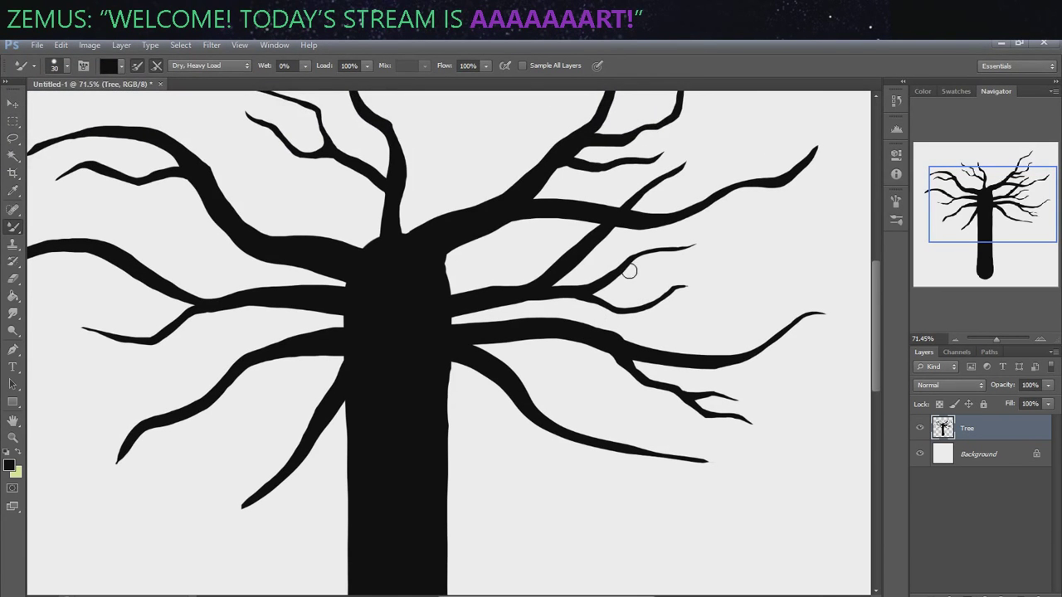
left_click_drag(447, 246, 439, 263)
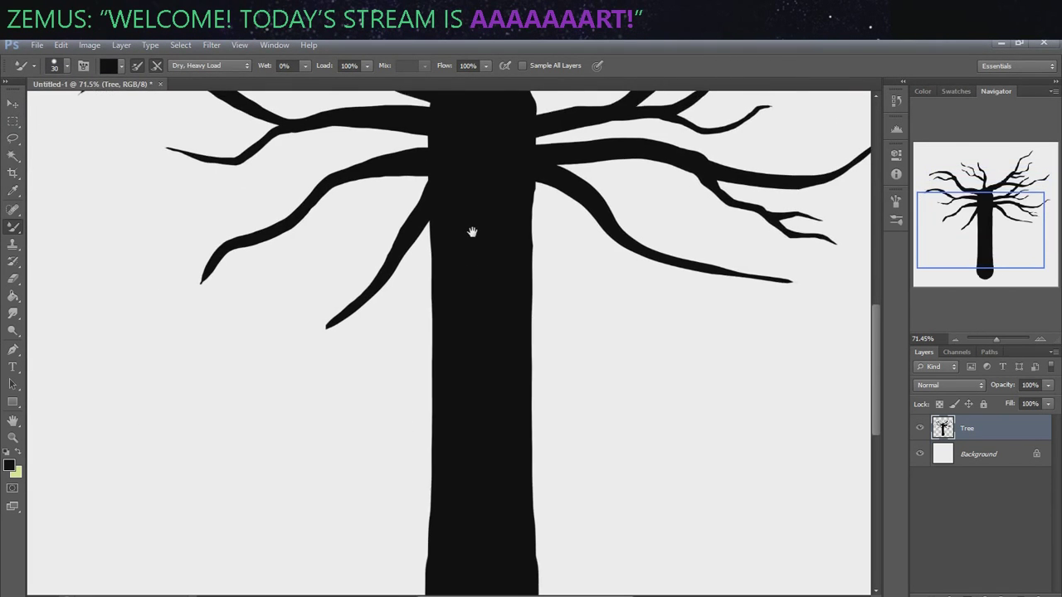
left_click_drag(386, 401, 478, 193)
left_click_drag(585, 279, 451, 315)
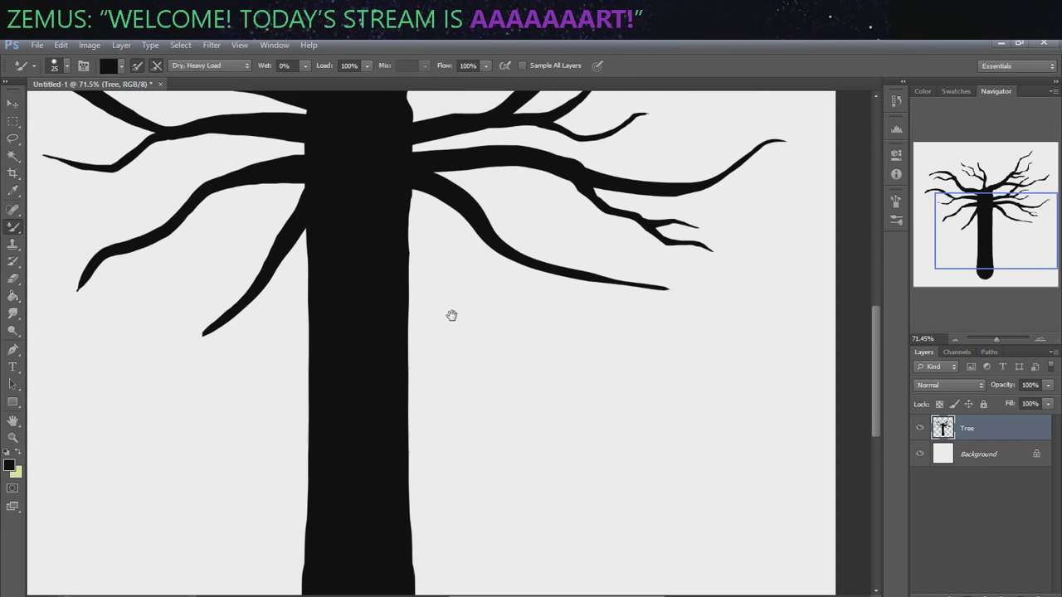
key("ctrl+z")
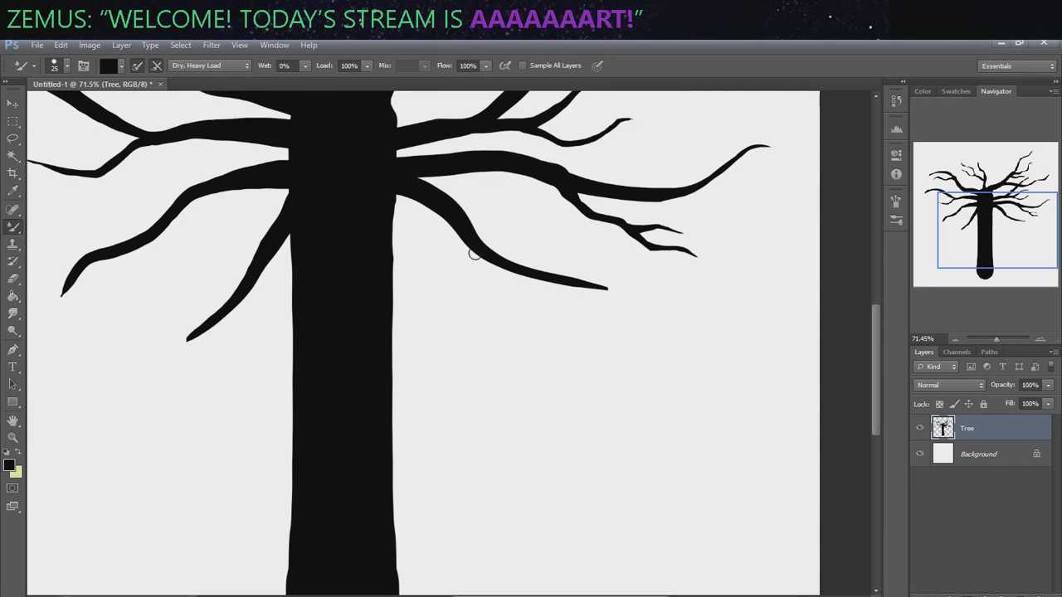
Paint and thicken a curved twig hanging from the lower-right branch, undo its hook, and zoom out.
mouse_move(491, 259)
left_mouse_down()
mouse_move(540, 303)
mouse_move(585, 324)
mouse_move(609, 319)
left_mouse_up()
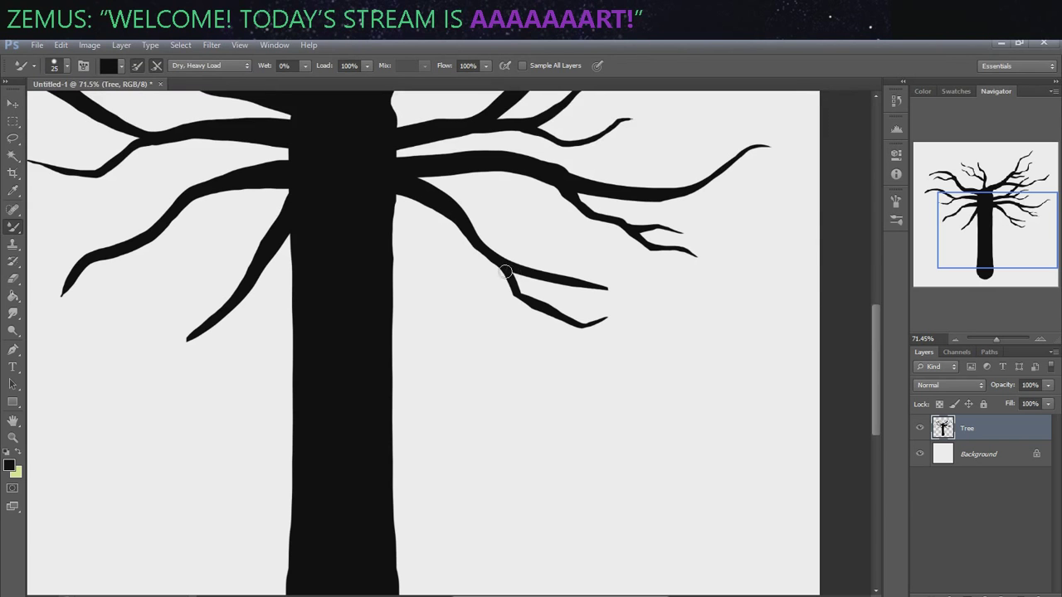
left_click_drag(500, 263, 615, 318)
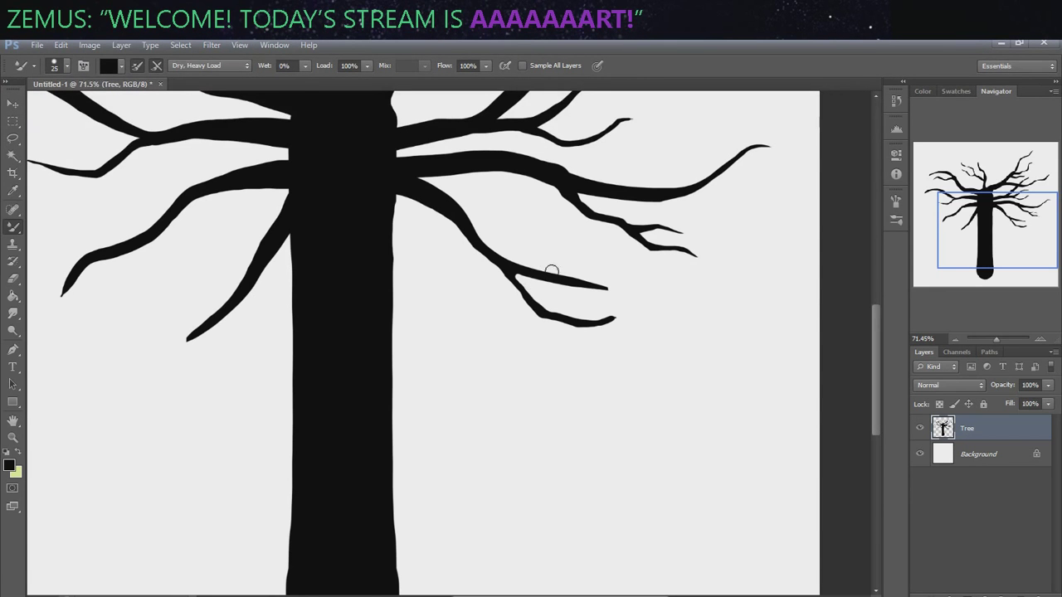
left_click_drag(585, 283, 639, 305)
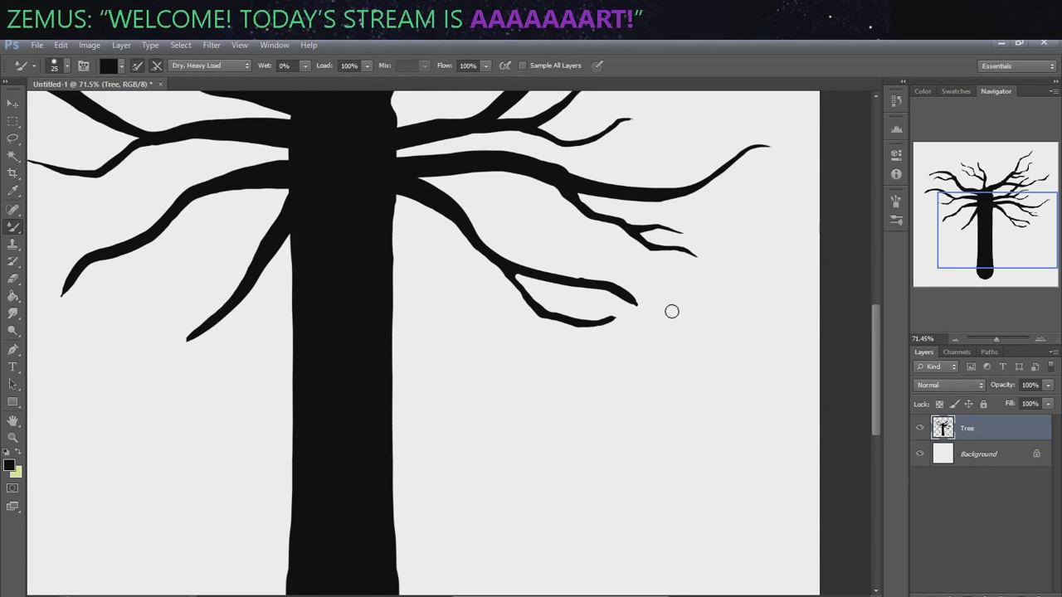
key("ctrl+z")
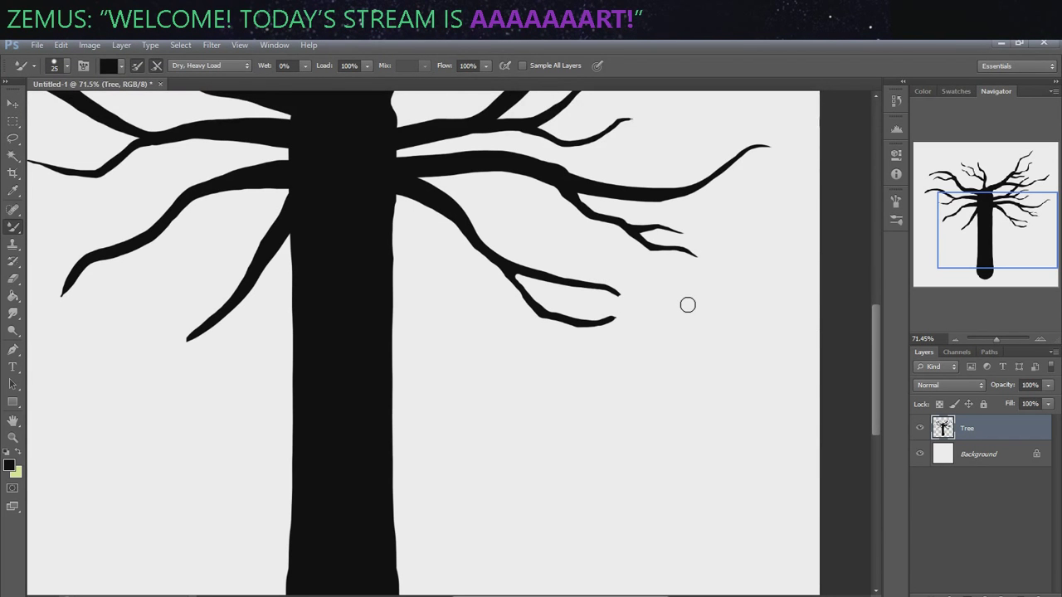
left_click_drag(688, 304, 523, 259)
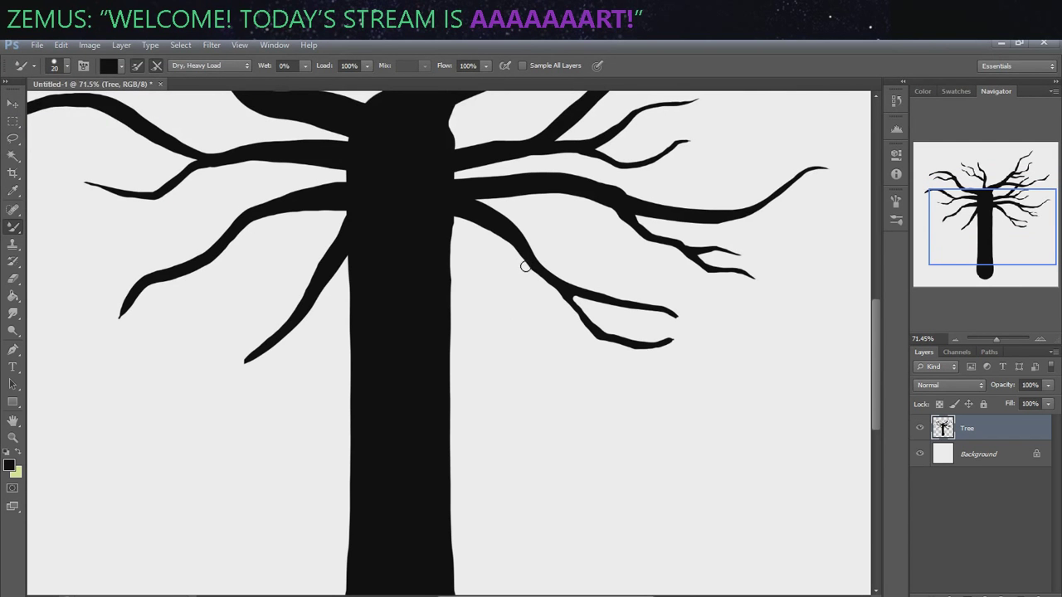
left_click_drag(486, 275, 472, 458)
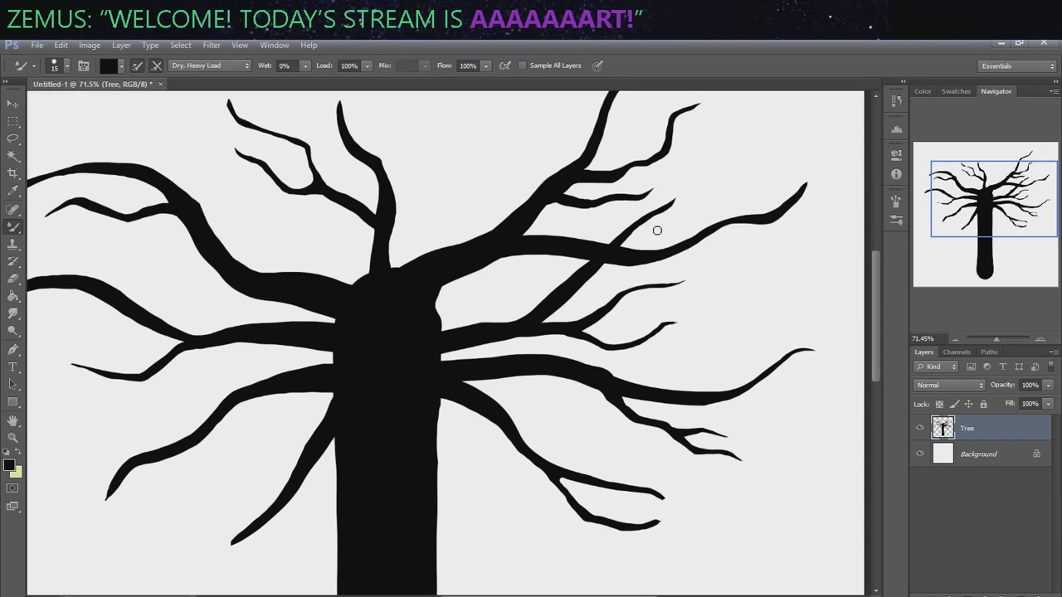
left_click_drag(494, 287, 415, 286)
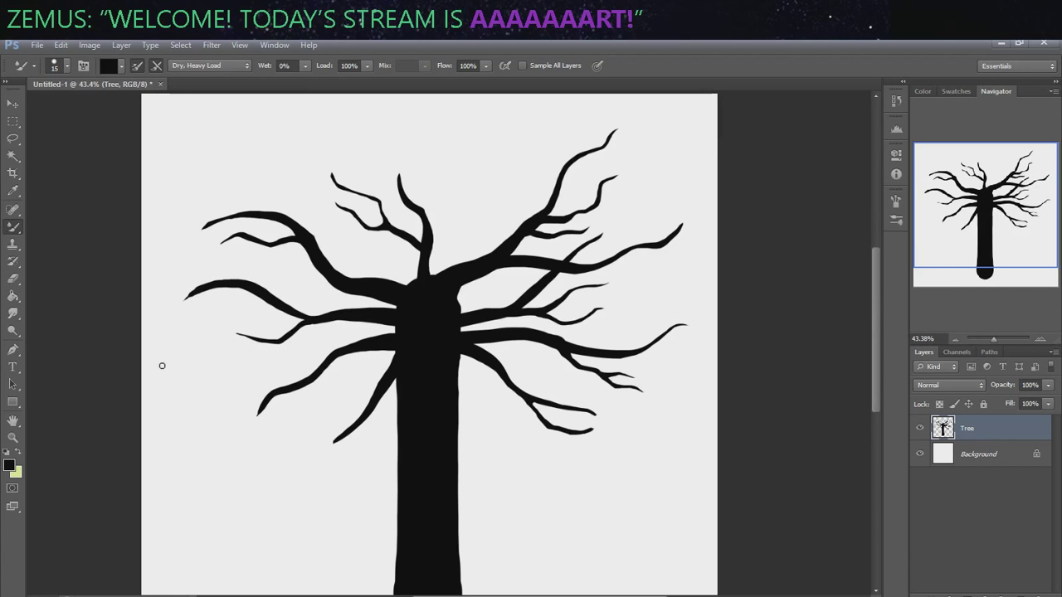
scroll(307, 298, "up", 1)
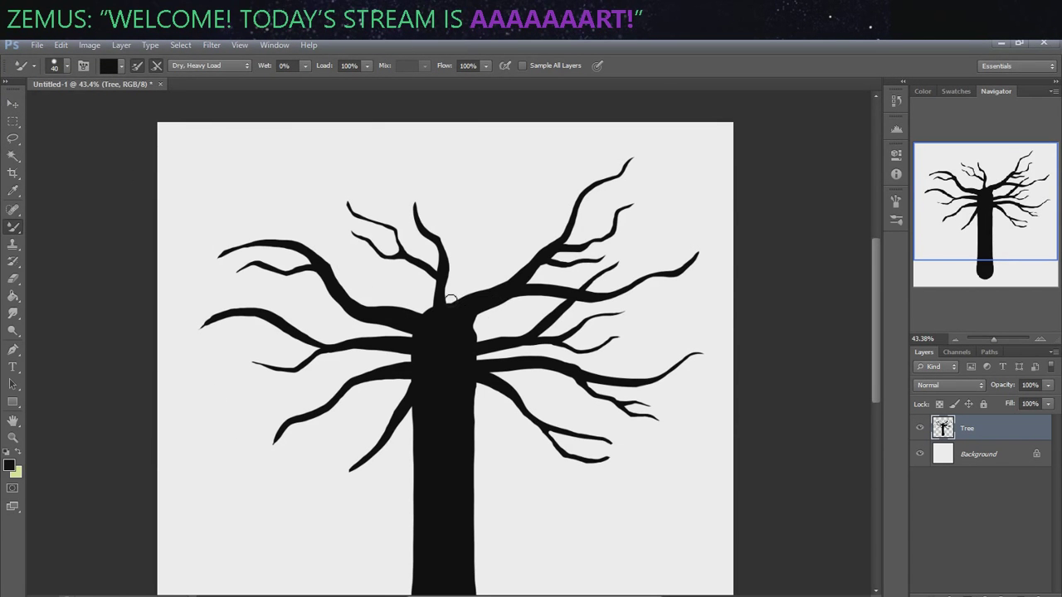
scroll(444, 328, "down", 1)
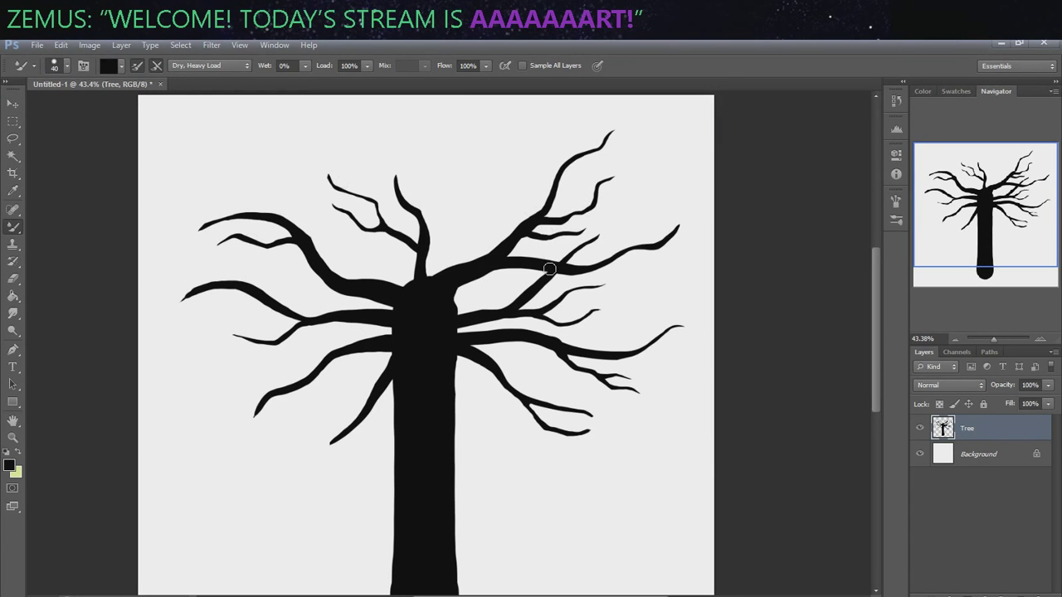
scroll(480, 335, "down", 2)
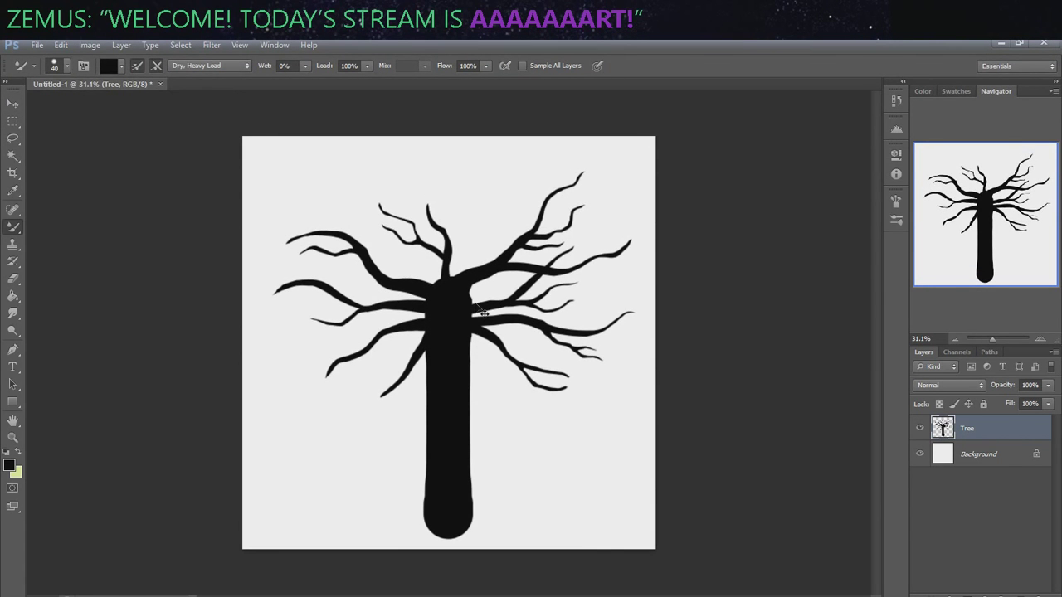
Zoom in, shrink the Mixer Brush, and fill the notch in the trunk's right edge.
left_click_drag(474, 303, 510, 296)
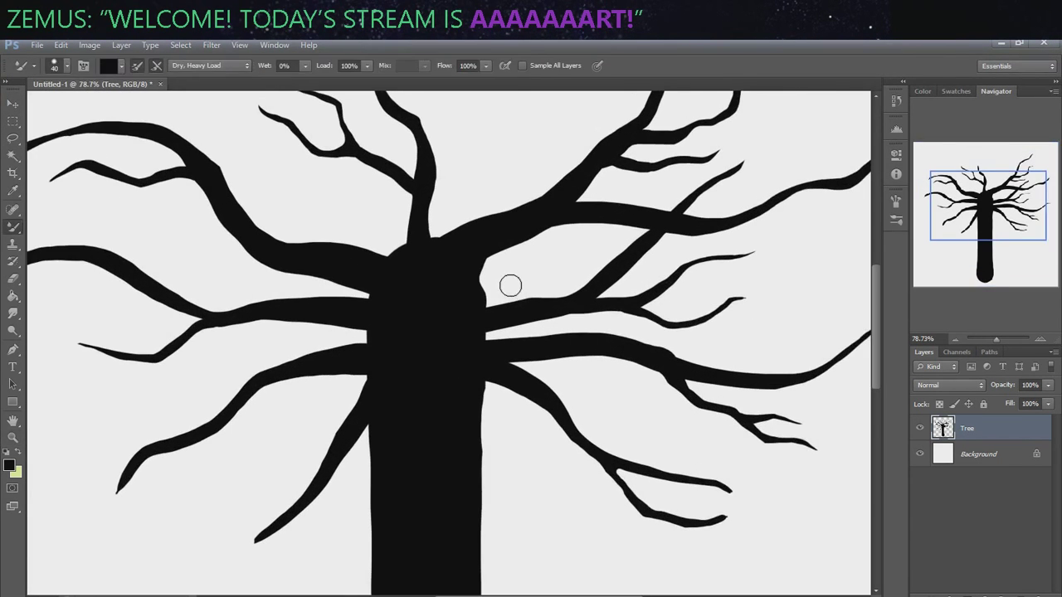
key("bracketleft")
key("bracketleft")
key("bracketleft")
left_click_drag(558, 289, 503, 249)
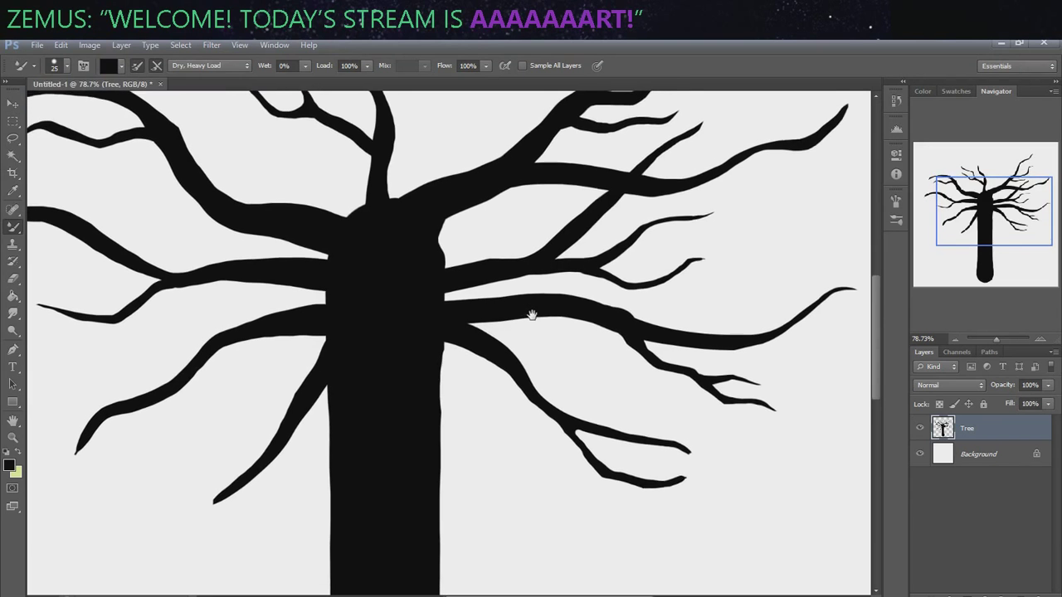
left_click_drag(438, 258, 415, 254)
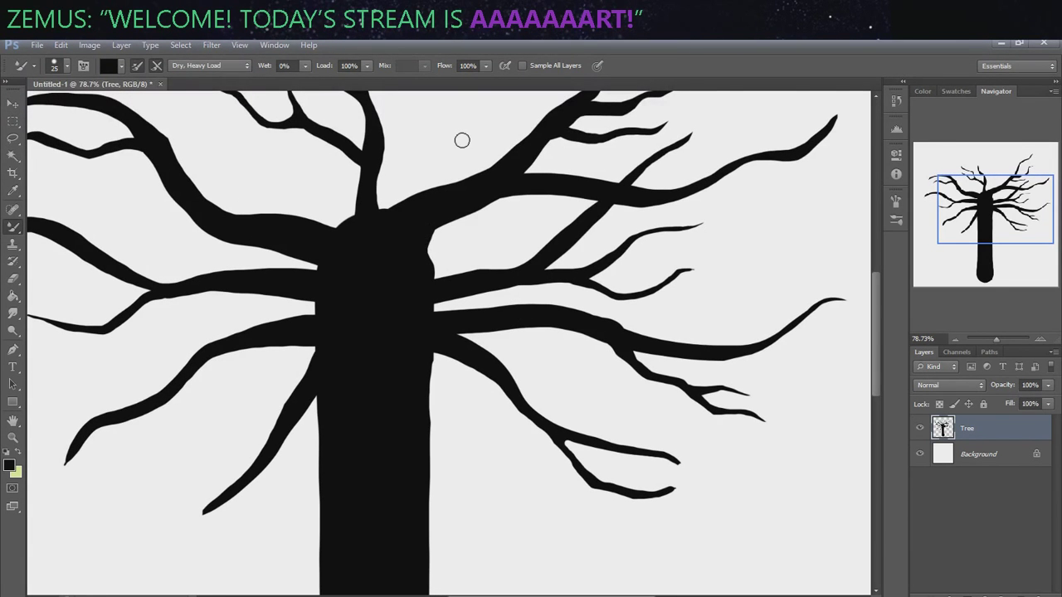
Trim the tip of a thin right-hand branch, undoing a stray twig stroke.
left_click_drag(485, 215, 368, 320)
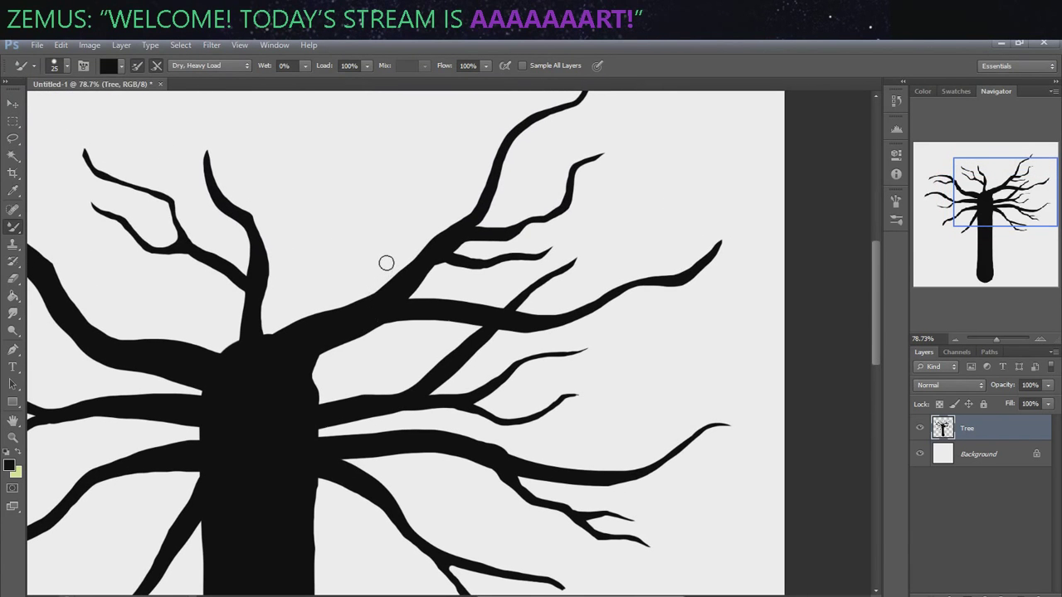
left_click_drag(392, 284, 399, 274)
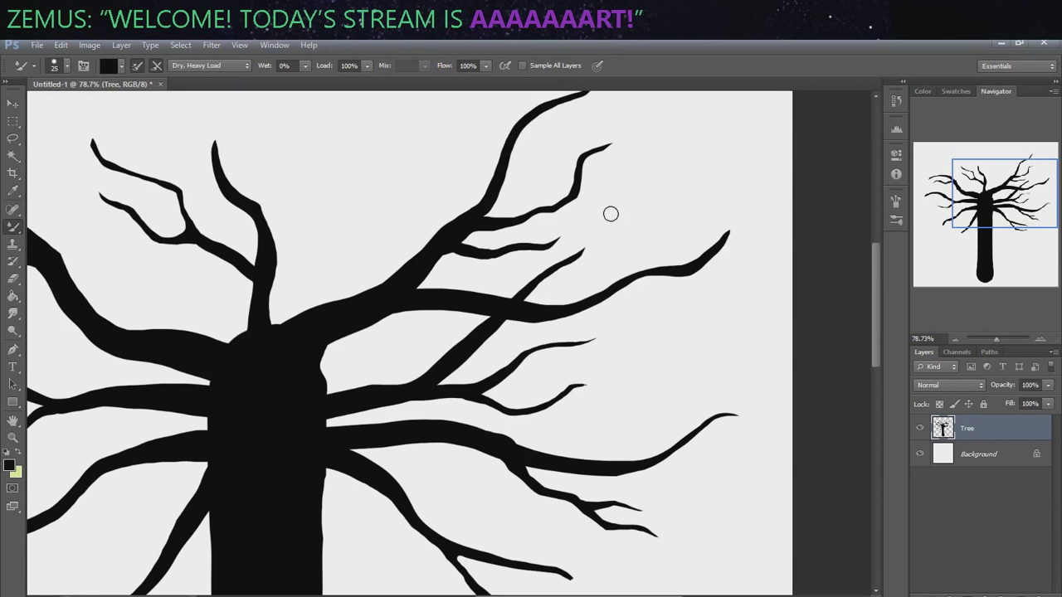
mouse_move(598, 258)
left_mouse_down()
mouse_move(586, 266)
mouse_move(564, 237)
left_mouse_up()
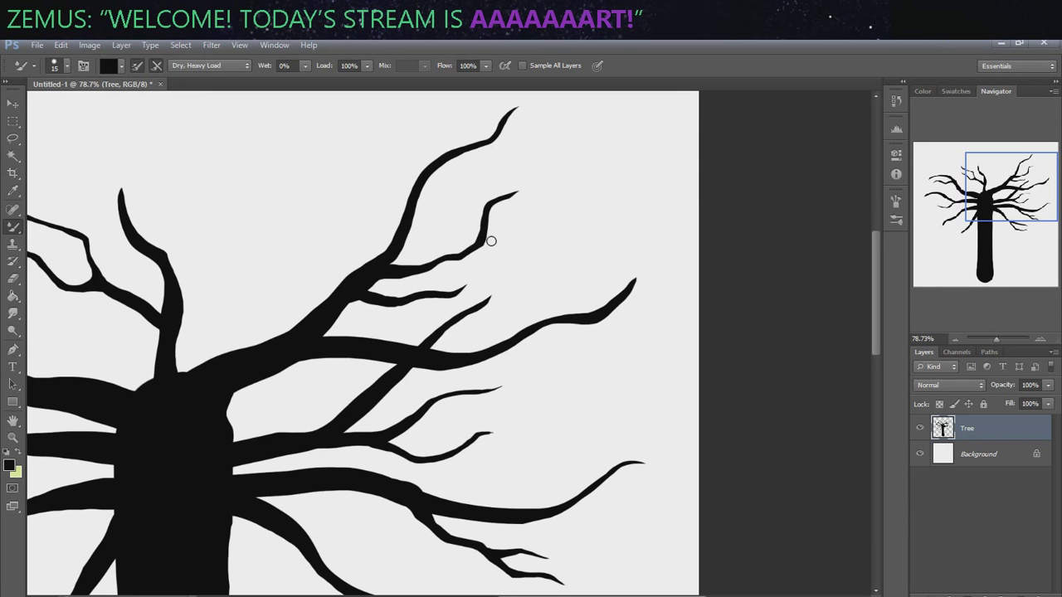
left_click_drag(515, 253, 540, 209)
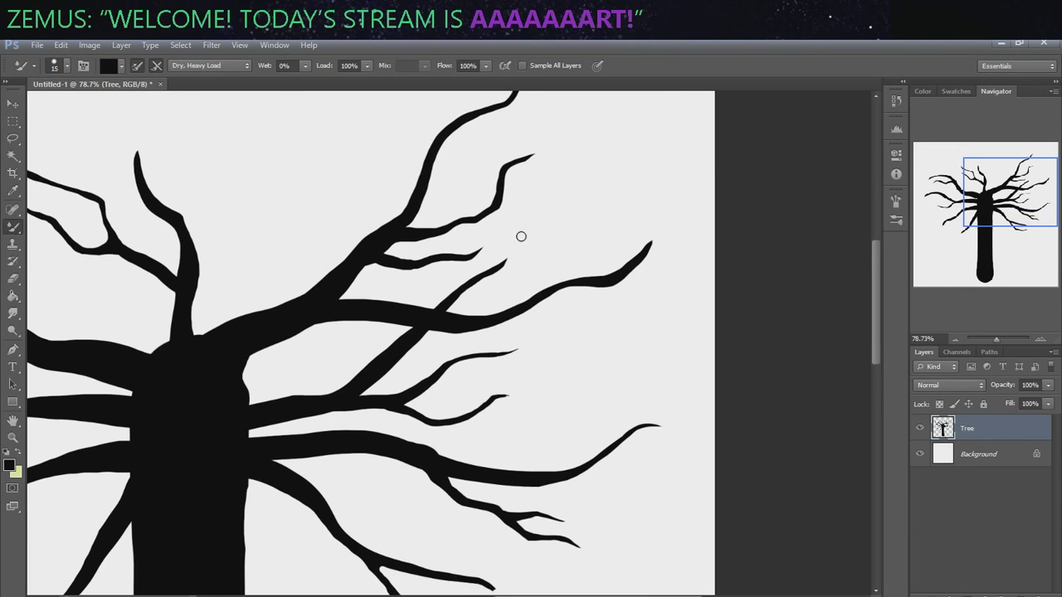
scroll(521, 237, "down", 2)
left_click_drag(507, 216, 462, 255)
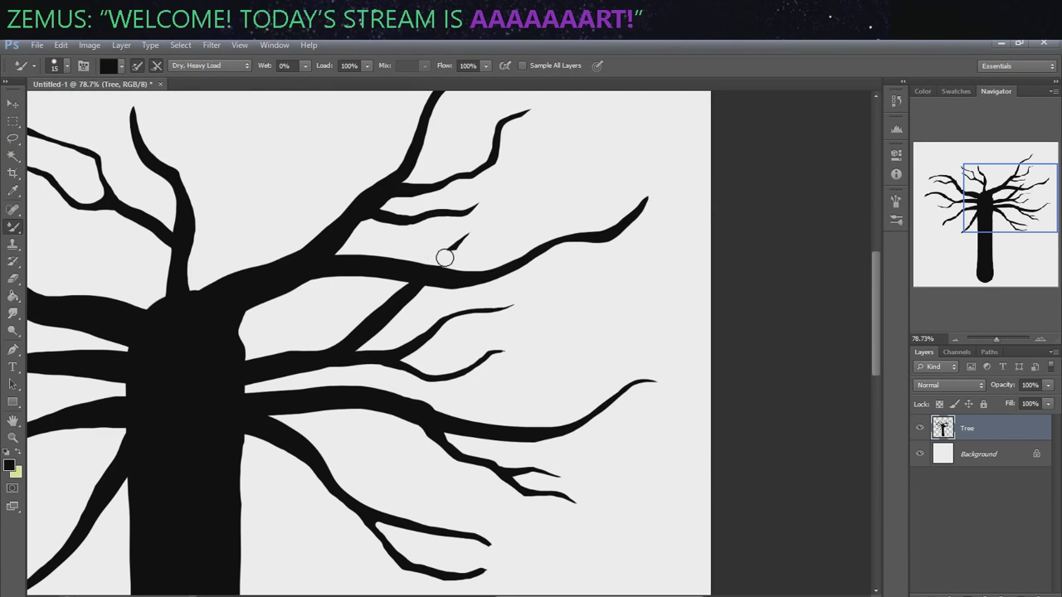
key("ctrl+z")
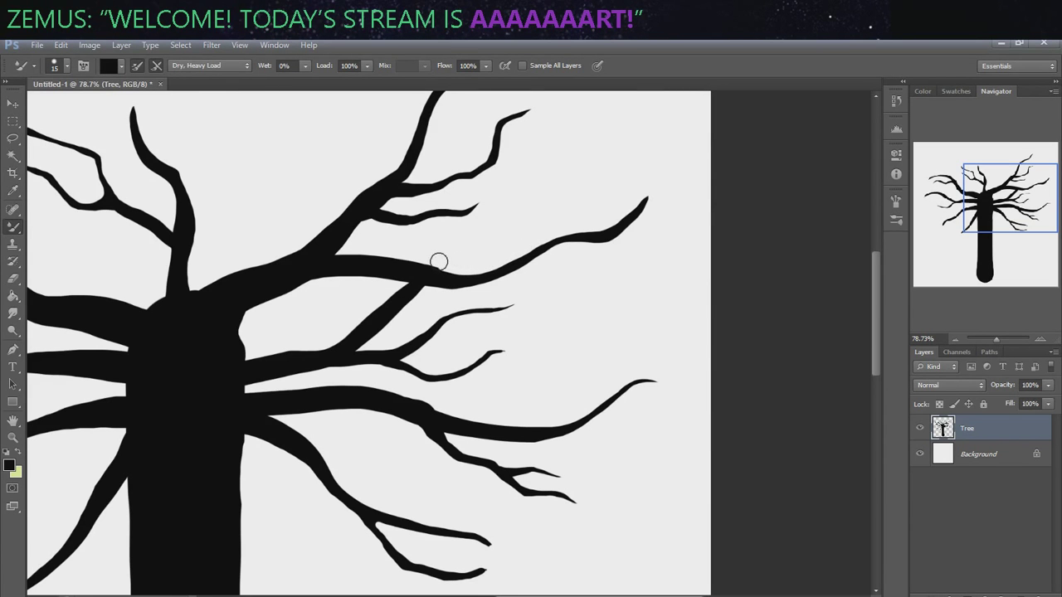
Thicken a right branch's upper edge and paint a thin twig at brush size 15.
mouse_move(571, 236)
left_mouse_down()
mouse_move(605, 232)
mouse_move(590, 242)
mouse_move(646, 195)
left_mouse_up()
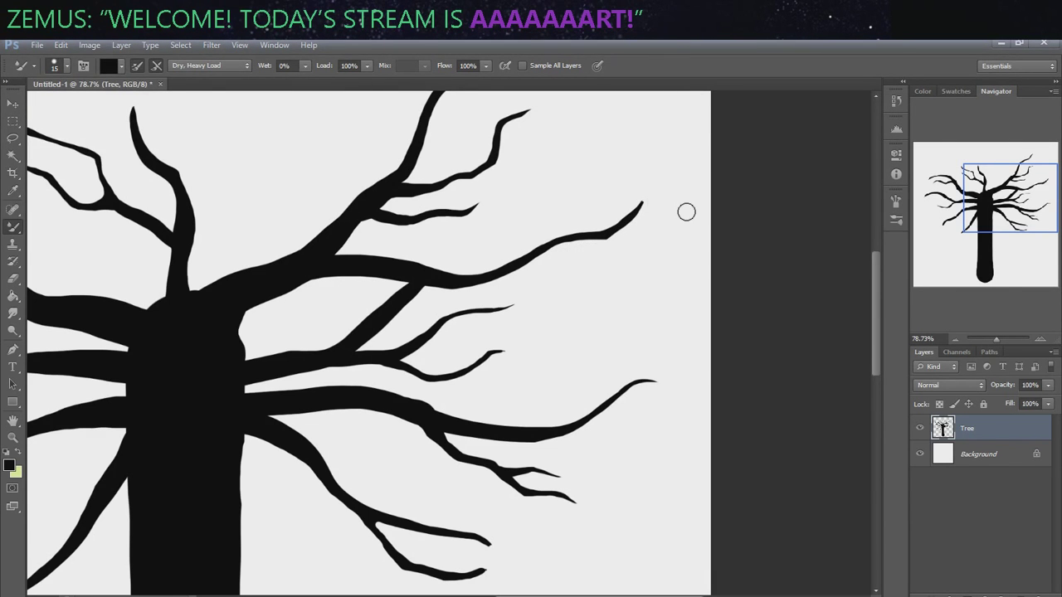
key("bracketleft")
key("bracketleft")
key("bracketleft")
left_click_drag(429, 270, 486, 248)
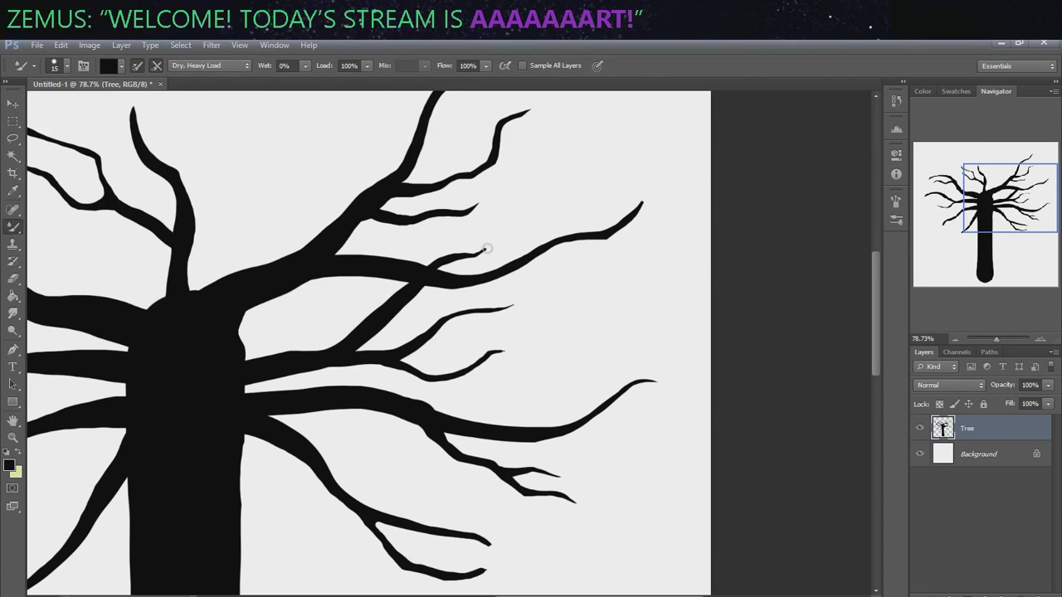
left_click_drag(481, 296, 667, 240)
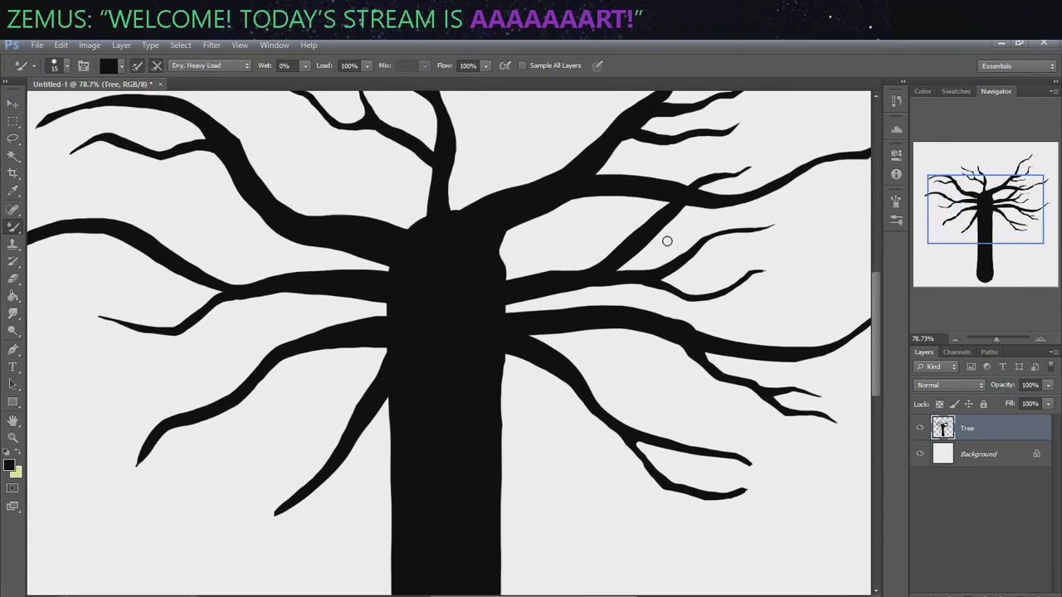
left_click_drag(578, 276, 556, 271)
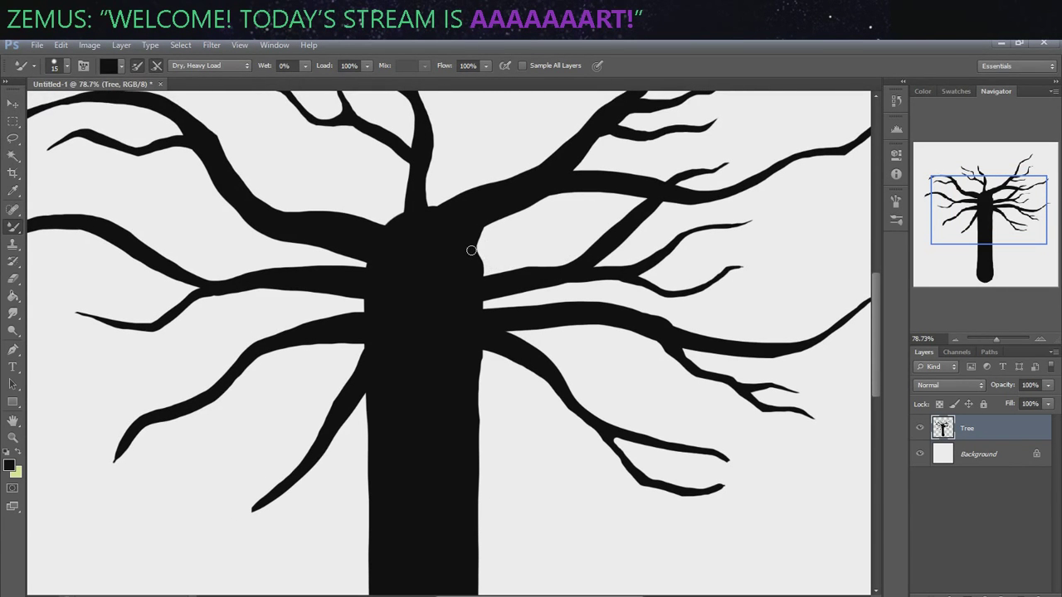
left_click_drag(471, 250, 543, 228)
key("ctrl+z")
key("bracketright")
key("bracketright")
key("bracketright")
left_click_drag(498, 256, 437, 293)
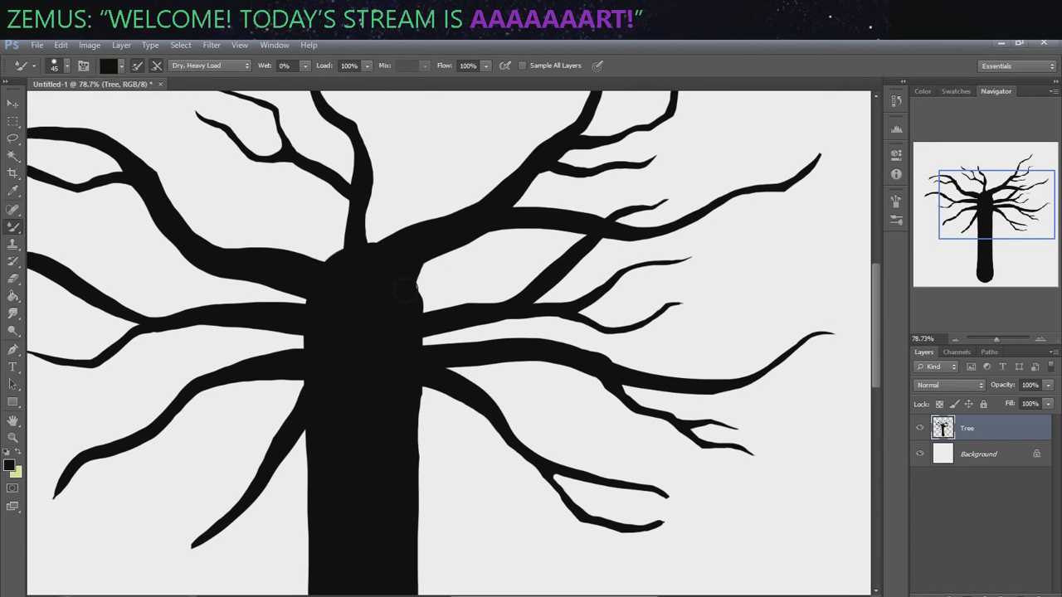
left_click_drag(467, 291, 396, 361)
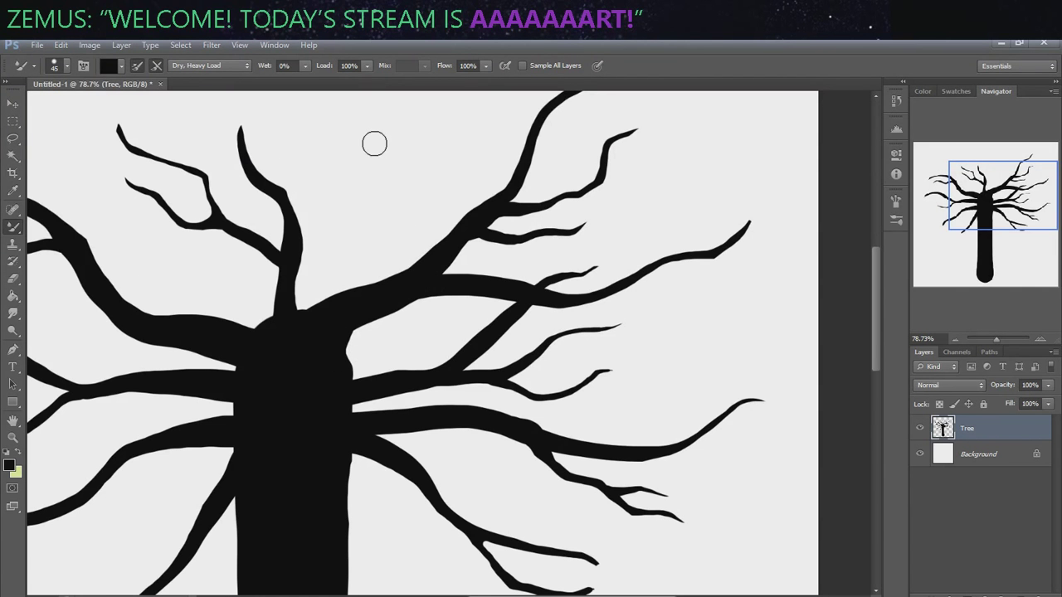
left_click_drag(393, 275, 458, 208)
key("z")
left_click_drag(449, 267, 411, 283)
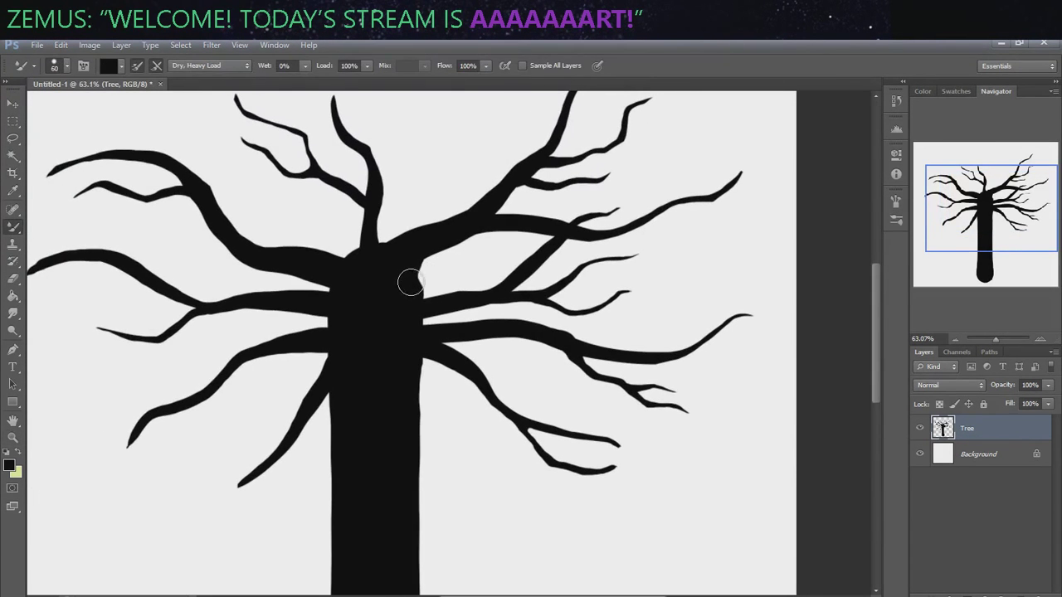
At brush size 60, grow a new branch rising up-right from the trunk top.
key("bracketleft")
mouse_move(415, 282)
left_mouse_down()
mouse_move(457, 256)
mouse_move(462, 232)
mouse_move(445, 204)
mouse_move(467, 157)
mouse_move(515, 108)
left_mouse_up()
left_click_drag(521, 155, 524, 209)
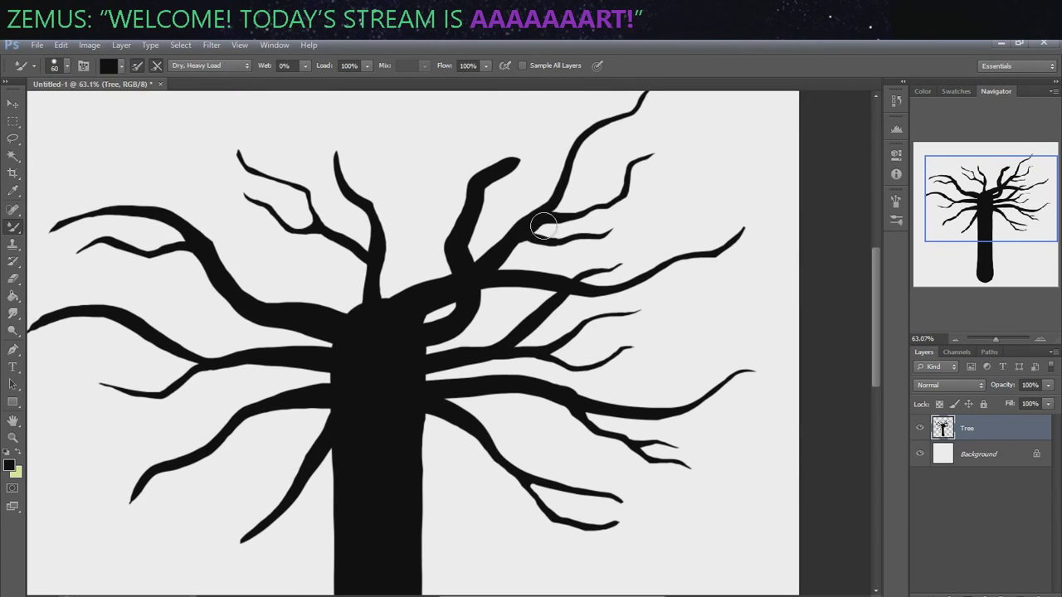
At size 45, taper the new branch's tip and fill the gap where it meets the trunk.
key("bracketleft")
key("bracketleft")
left_click_drag(525, 156, 485, 213)
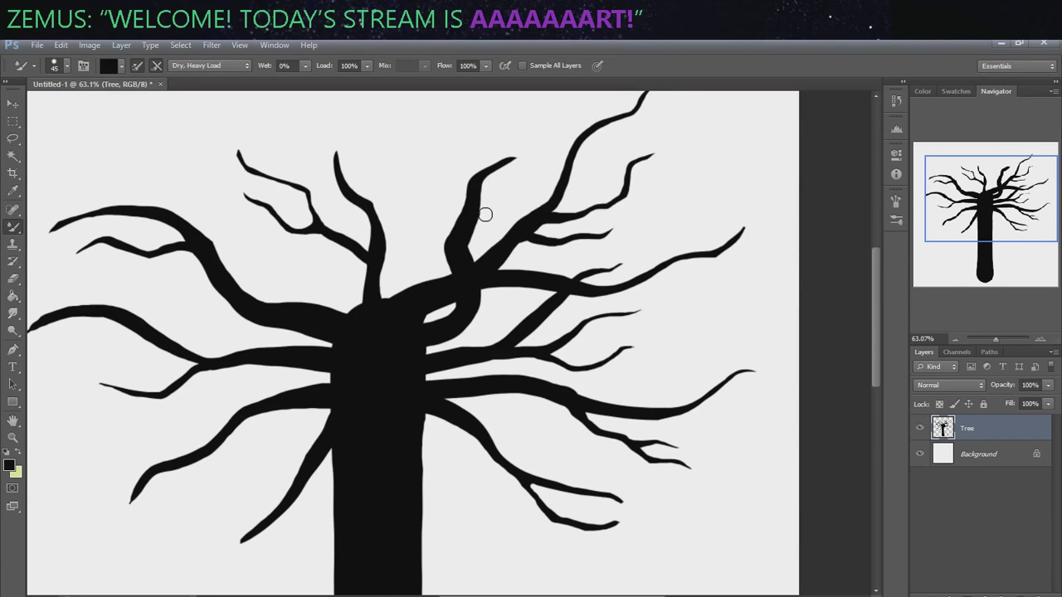
left_click_drag(464, 170, 434, 251)
mouse_move(492, 272)
left_mouse_down()
mouse_move(498, 220)
mouse_move(438, 274)
left_mouse_up()
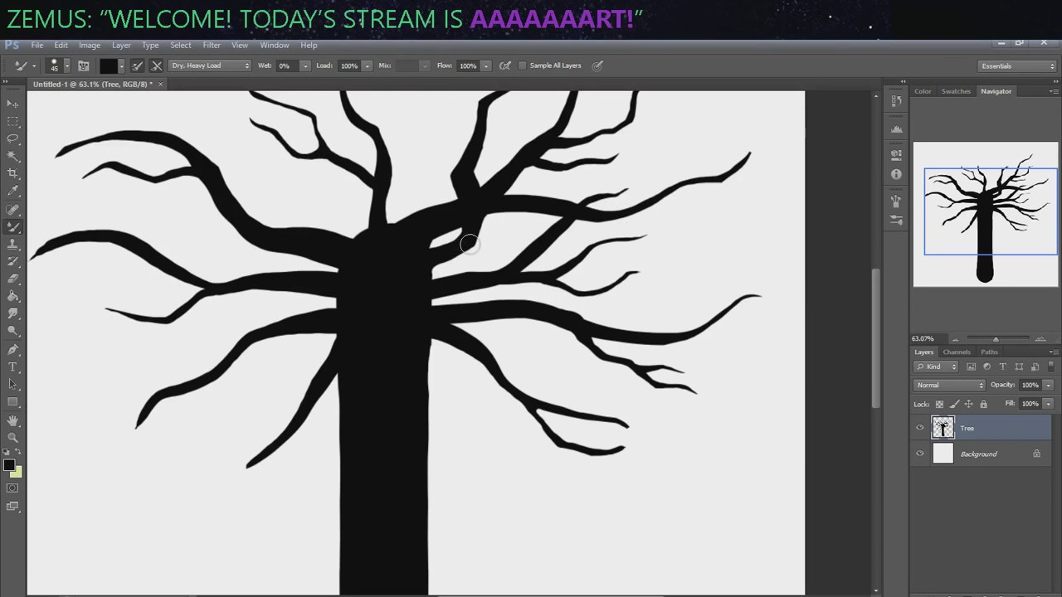
left_click_drag(465, 234, 418, 290)
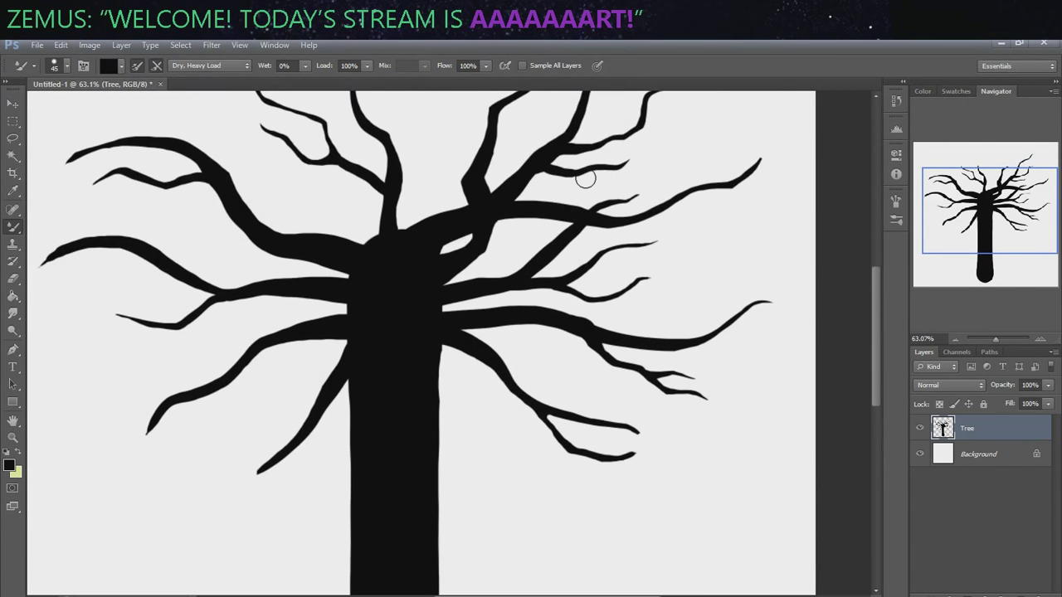
Repaint the new upper branch's tip as a short hook, then zoom out to view the tree.
left_click_drag(481, 247, 519, 243)
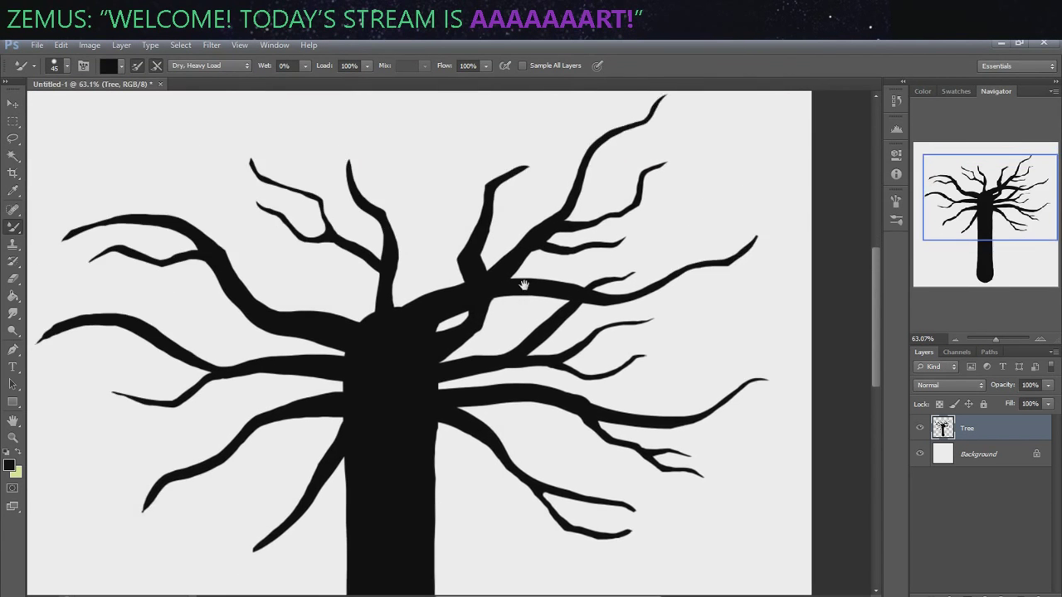
key("bracketleft")
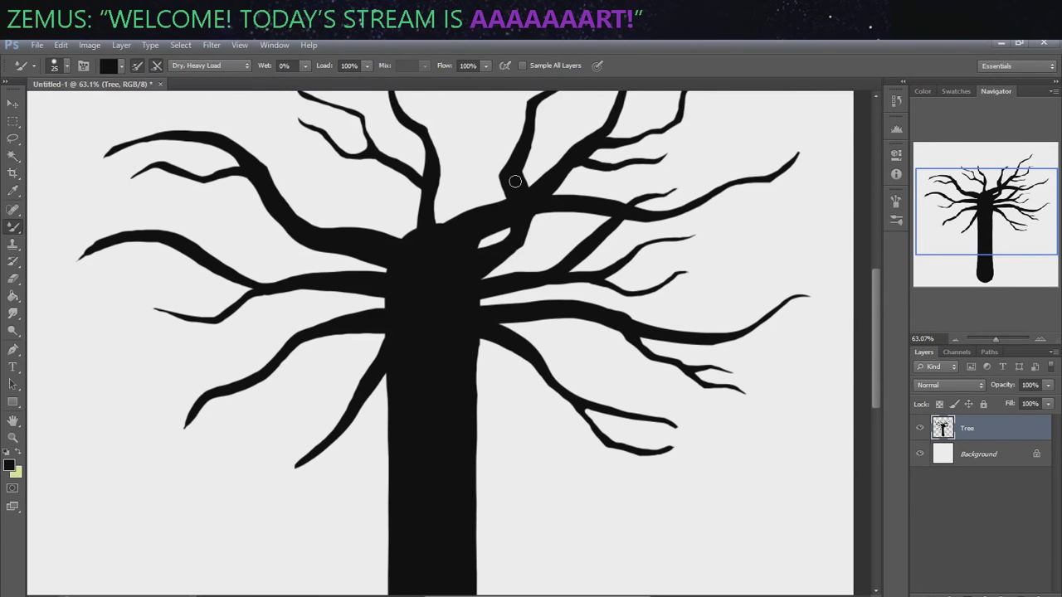
mouse_move(546, 205)
left_mouse_down()
mouse_move(438, 304)
mouse_move(580, 277)
left_mouse_up()
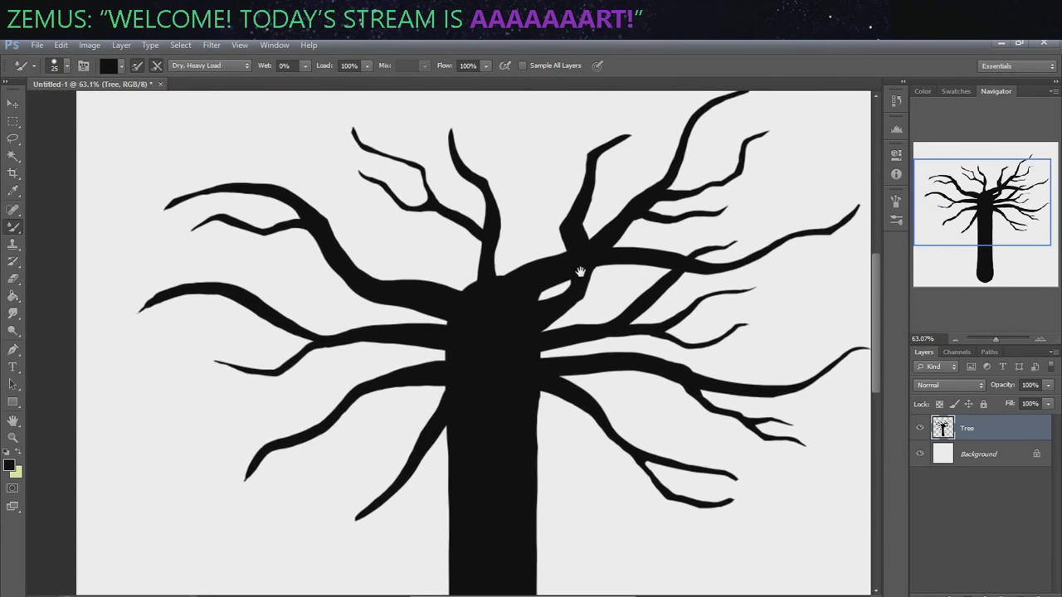
mouse_move(536, 244)
left_mouse_down()
mouse_move(590, 227)
mouse_move(573, 230)
mouse_move(559, 197)
mouse_move(603, 119)
left_mouse_up()
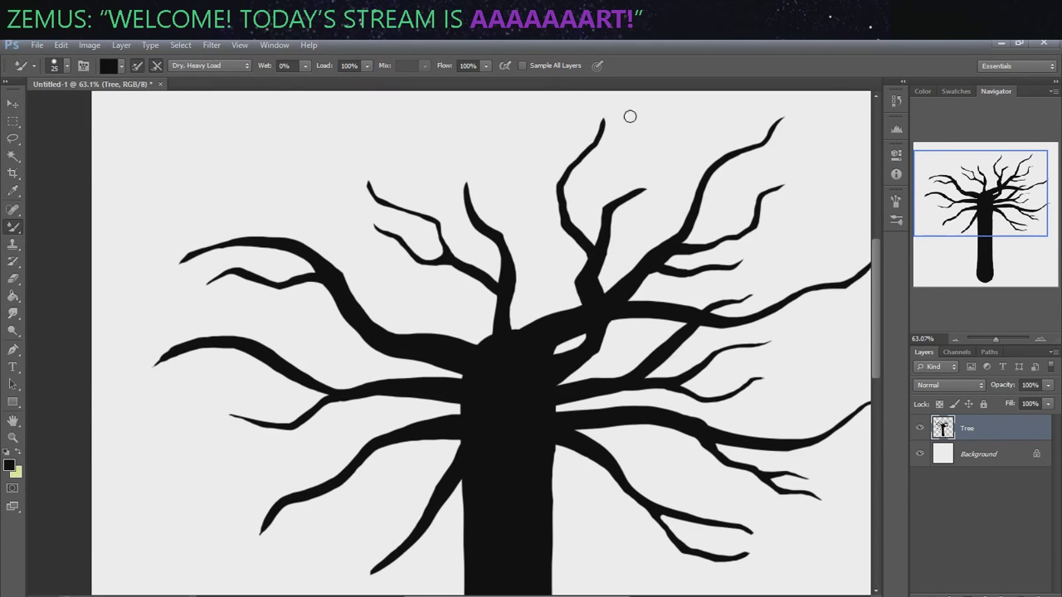
key("ctrl+z")
left_click_drag(590, 138, 609, 123)
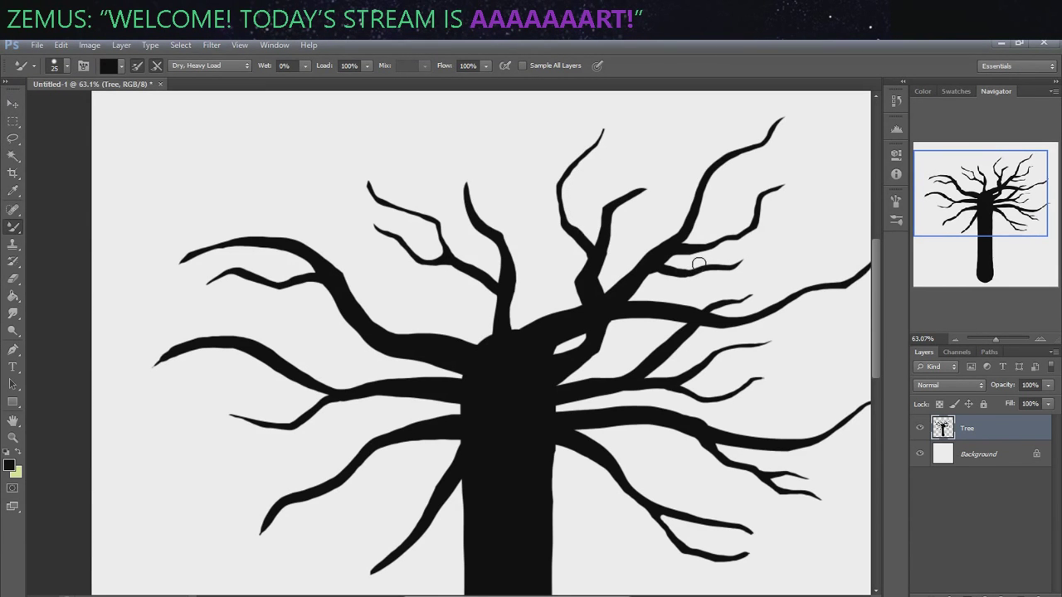
mouse_move(583, 311)
left_mouse_down()
mouse_move(501, 247)
mouse_move(496, 216)
mouse_move(547, 193)
left_mouse_up()
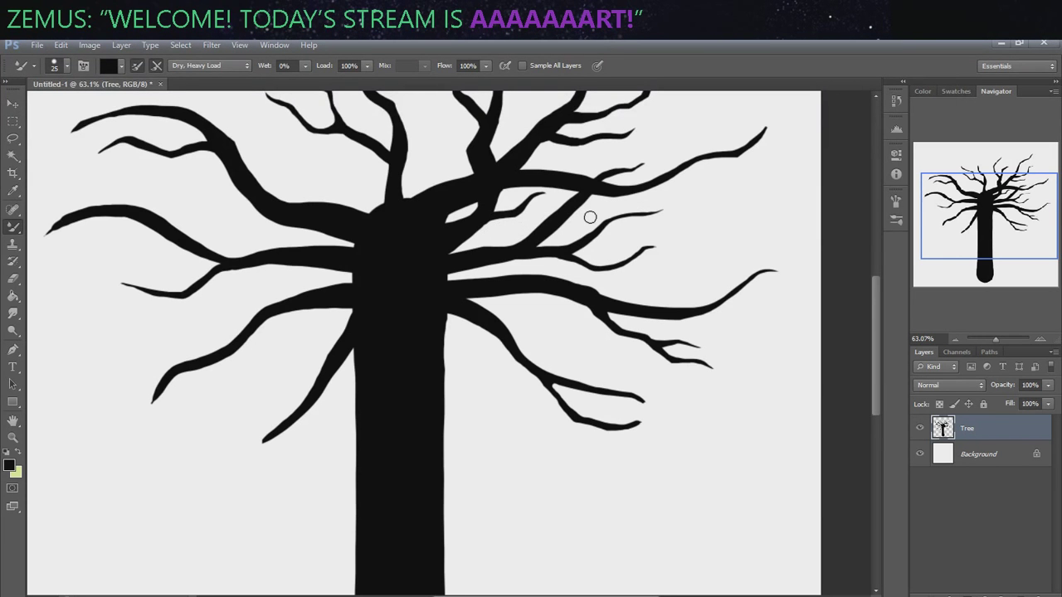
mouse_move(590, 217)
left_mouse_down()
mouse_move(450, 407)
mouse_move(431, 408)
mouse_move(410, 387)
mouse_move(594, 384)
mouse_move(532, 380)
mouse_move(597, 381)
mouse_move(506, 329)
mouse_move(486, 304)
mouse_move(506, 264)
mouse_move(500, 240)
mouse_move(438, 278)
mouse_move(500, 237)
mouse_move(514, 251)
mouse_move(438, 268)
mouse_move(483, 268)
mouse_move(464, 270)
left_mouse_up()
key("z")
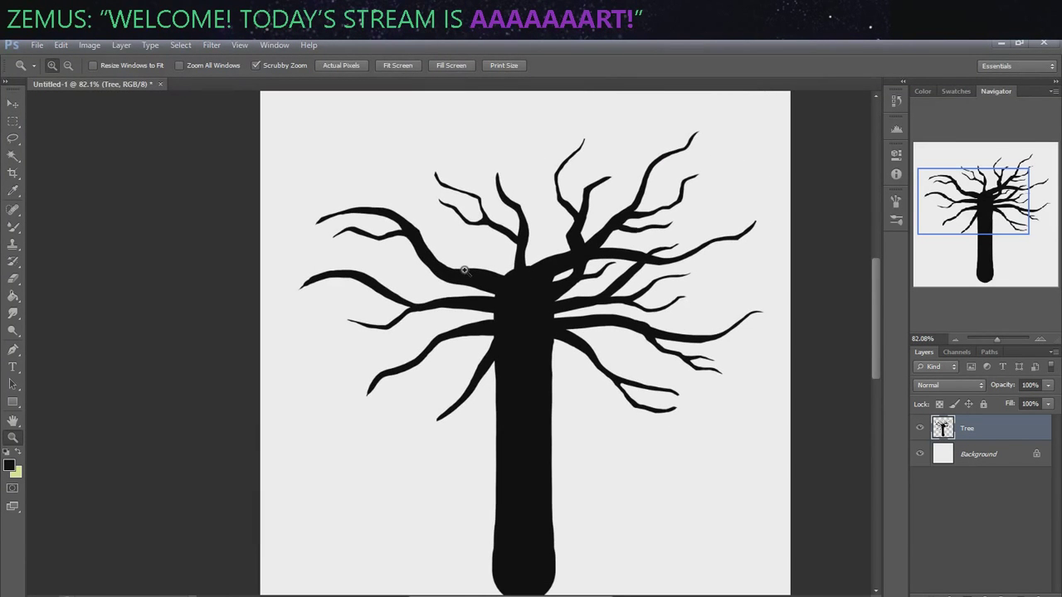
Zoom into the tree crown and switch back to the Mixer Brush (B).
left_click_drag(464, 270, 504, 267)
key("b")
scroll(464, 304, "up", 3)
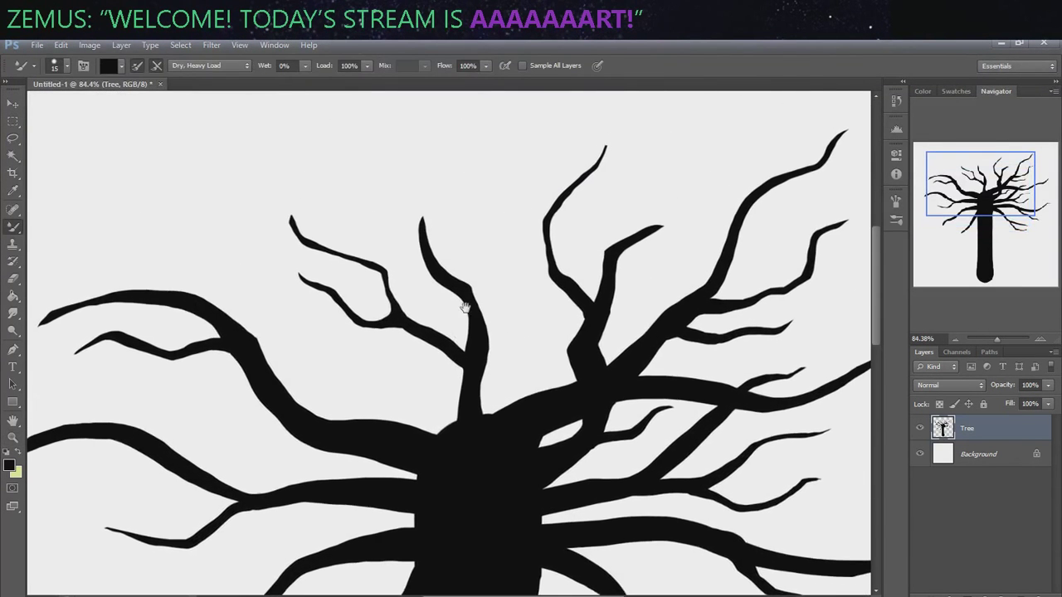
scroll(496, 287, "up", 1)
scroll(496, 287, "down", 2)
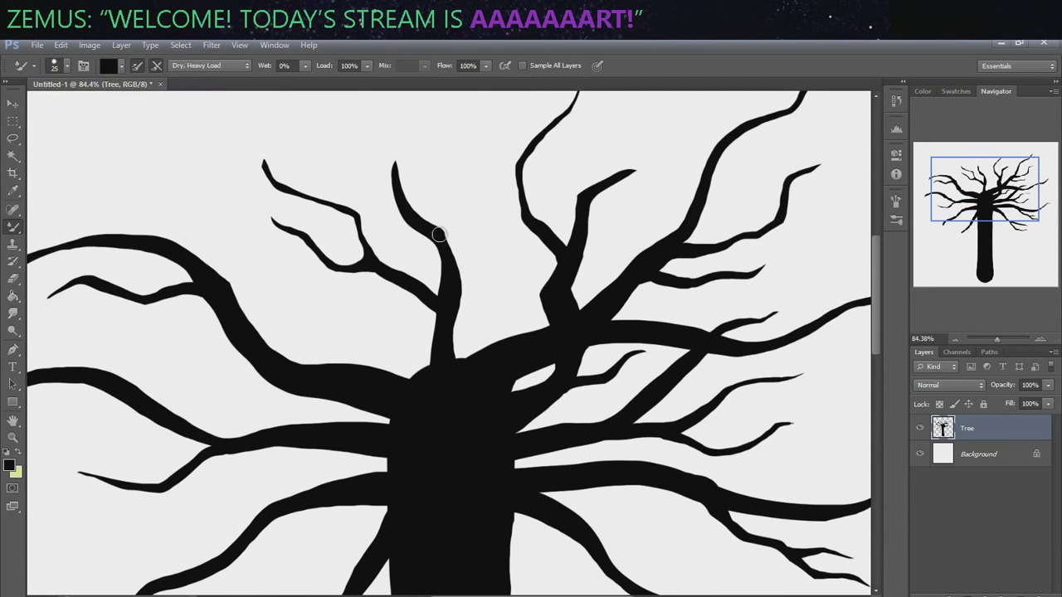
scroll(483, 277, "up", 1)
scroll(476, 261, "down", 1)
scroll(461, 369, "up", 1)
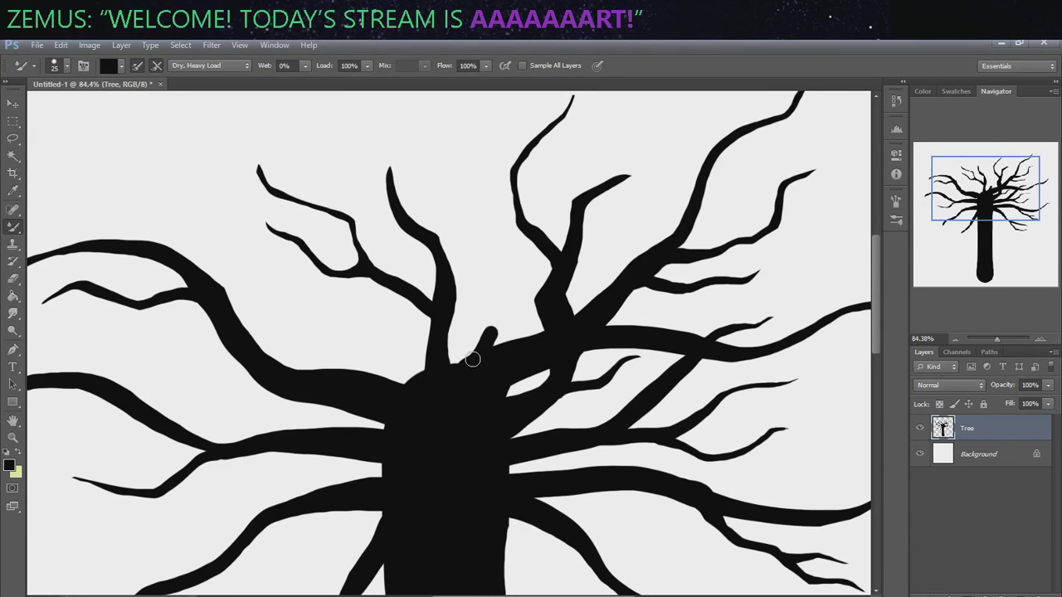
Extend the stub near the trunk into a long up-right branch, thick at its base.
key("bracketright")
key("bracketright")
left_click_drag(475, 358, 502, 319)
mouse_move(451, 370)
left_mouse_down()
mouse_move(506, 294)
mouse_move(505, 256)
left_mouse_up()
key("bracketleft")
key("bracketleft")
left_click_drag(452, 368, 505, 305)
mouse_move(517, 250)
left_mouse_down()
mouse_move(476, 292)
mouse_move(550, 181)
mouse_move(520, 217)
left_mouse_up()
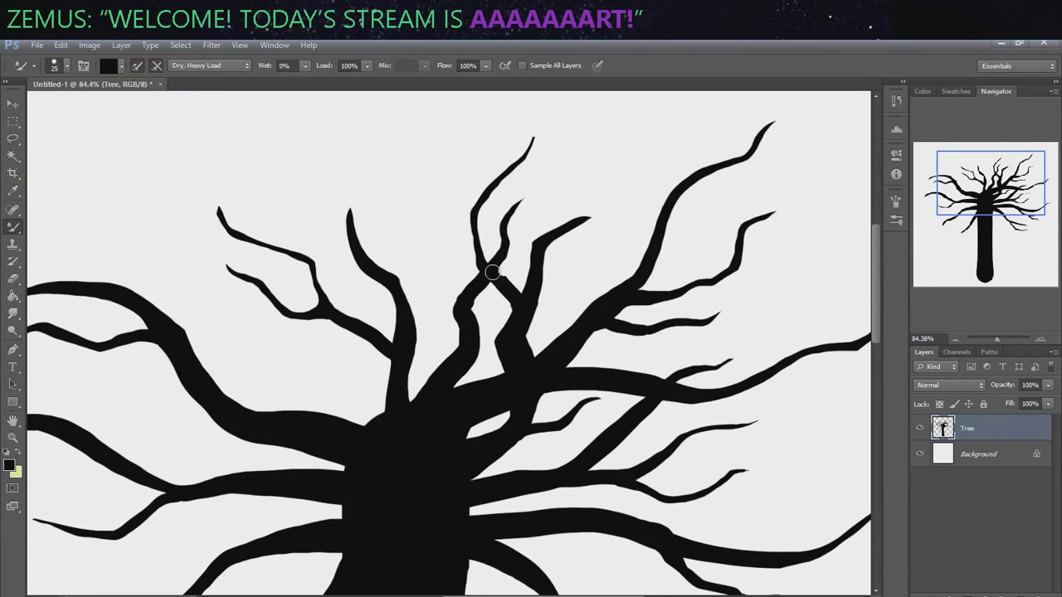
Thicken crown branch edges and fill the white notch on a branch.
left_click_drag(518, 319, 558, 226)
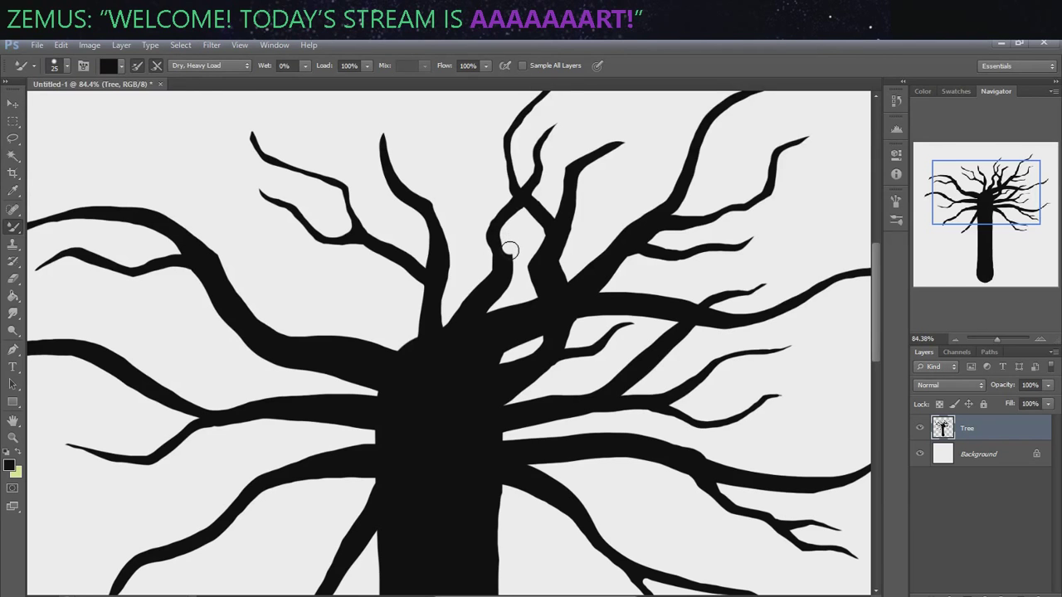
left_click_drag(510, 288, 491, 320)
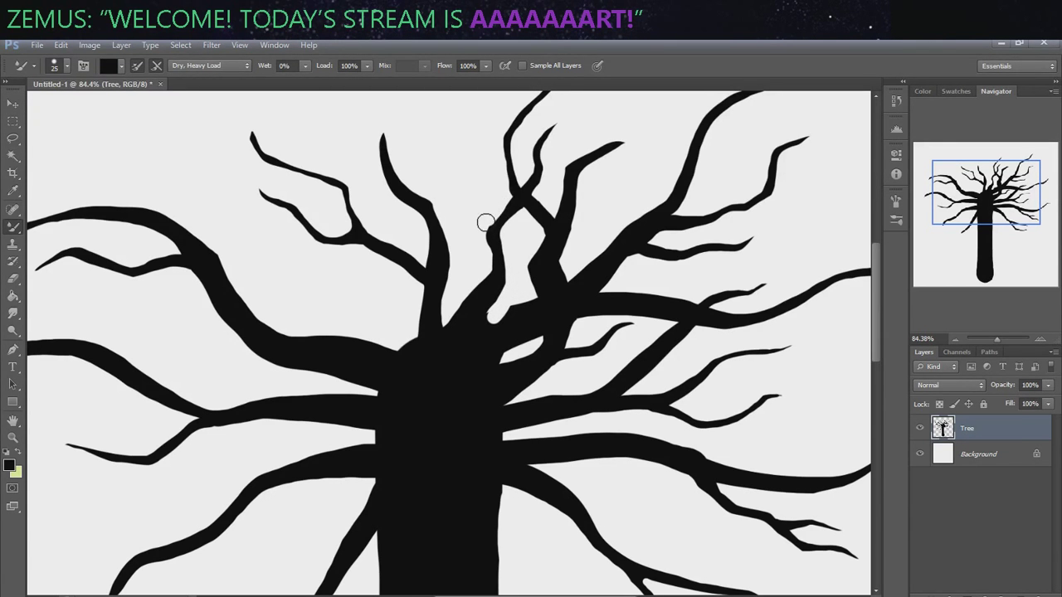
left_click_drag(493, 242, 492, 284)
left_click_drag(605, 317, 588, 245)
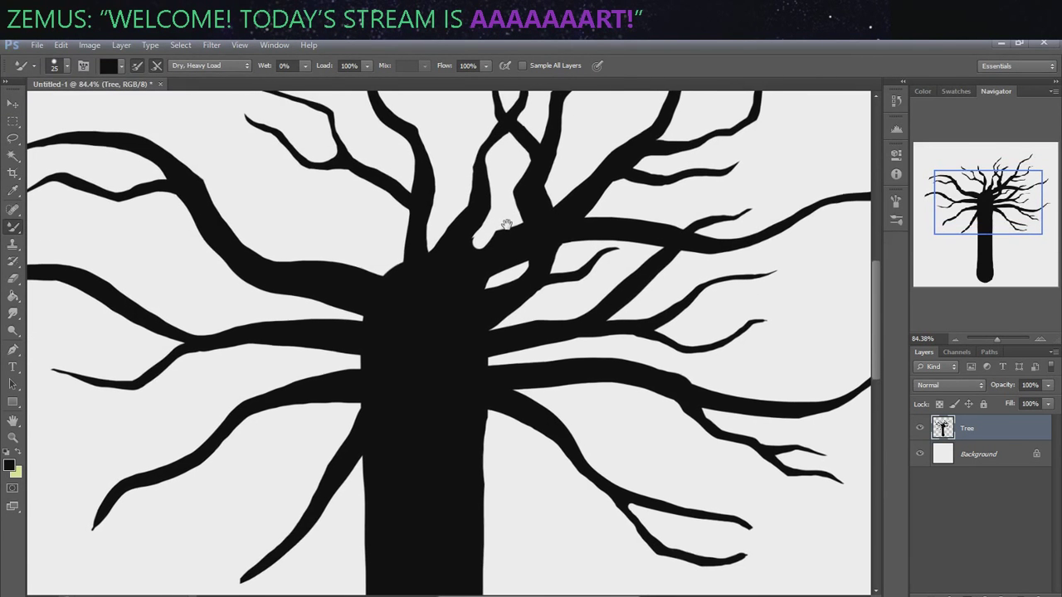
mouse_move(498, 239)
left_mouse_down()
mouse_move(460, 246)
mouse_move(512, 230)
mouse_move(459, 318)
mouse_move(471, 286)
left_mouse_up()
mouse_move(568, 294)
left_mouse_down()
mouse_move(543, 357)
mouse_move(402, 365)
mouse_move(369, 328)
mouse_move(533, 358)
left_mouse_up()
Extend the central crown branch higher into a long, thin tip.
left_click_drag(435, 225, 454, 124)
left_click_drag(461, 170, 533, 247)
mouse_move(526, 205)
left_mouse_down()
mouse_move(514, 140)
mouse_move(532, 190)
left_mouse_up()
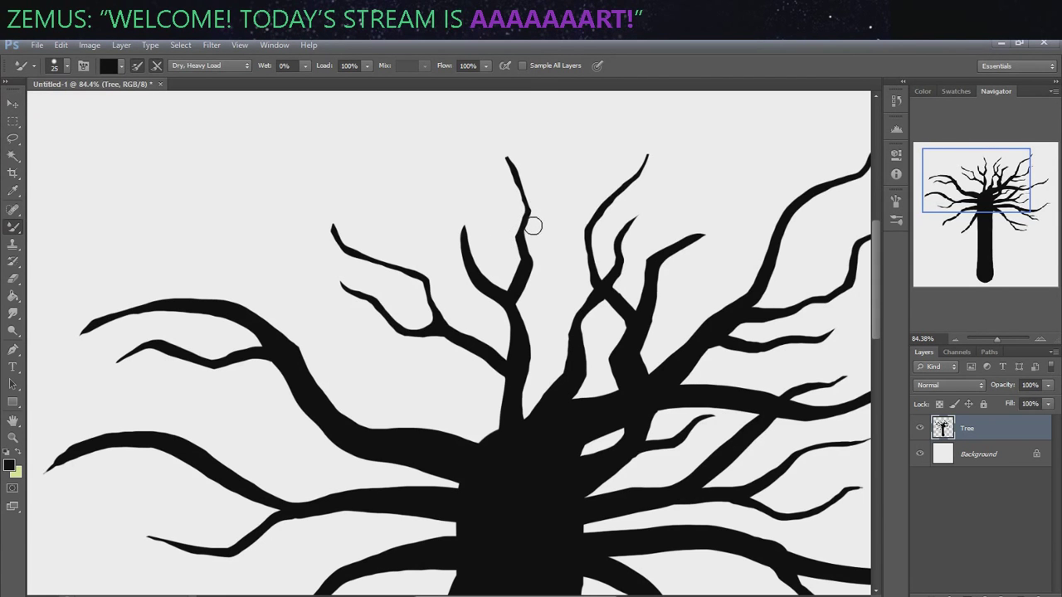
Undo the top branch's thin extension twice to shorten its tip.
key("ctrl+z")
key("ctrl+alt+z")
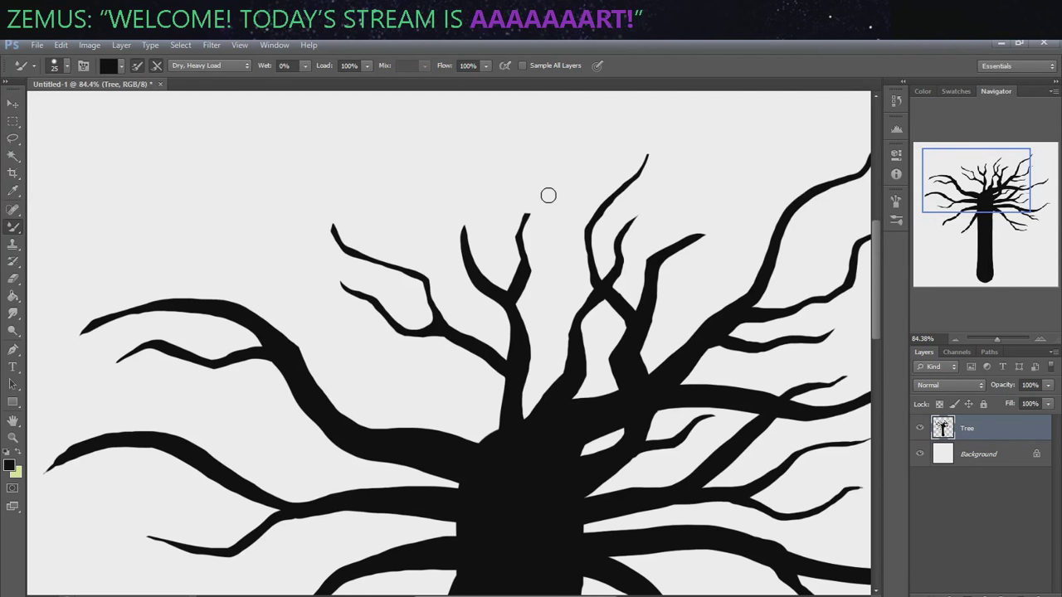
left_click_drag(548, 195, 536, 182)
Paint a long thin branch reaching up-left, undoing part of its tip.
left_click_drag(449, 222, 374, 155)
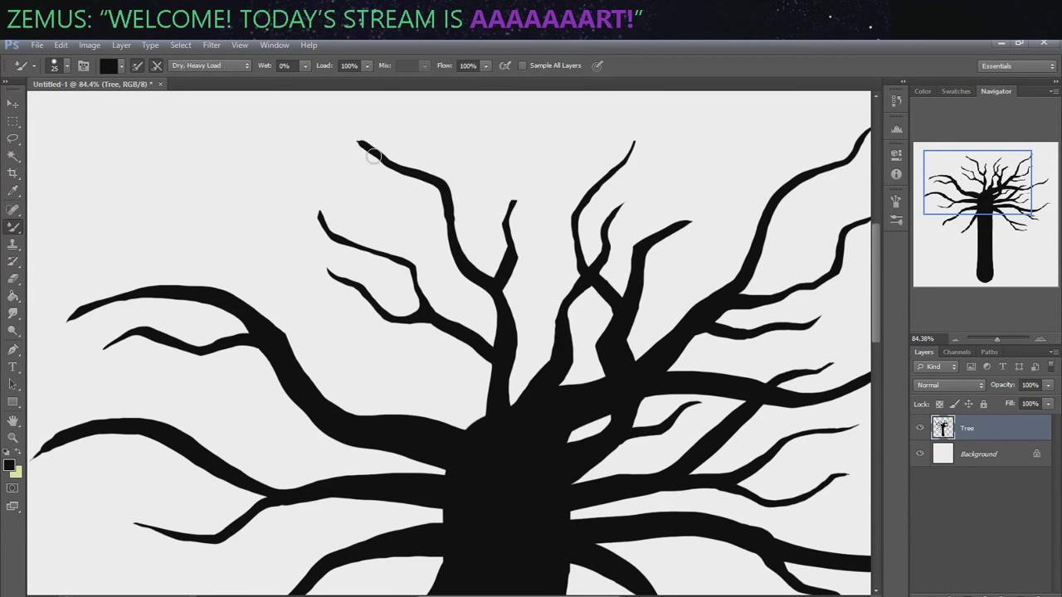
key("ctrl+alt+z")
key("ctrl+alt+z")
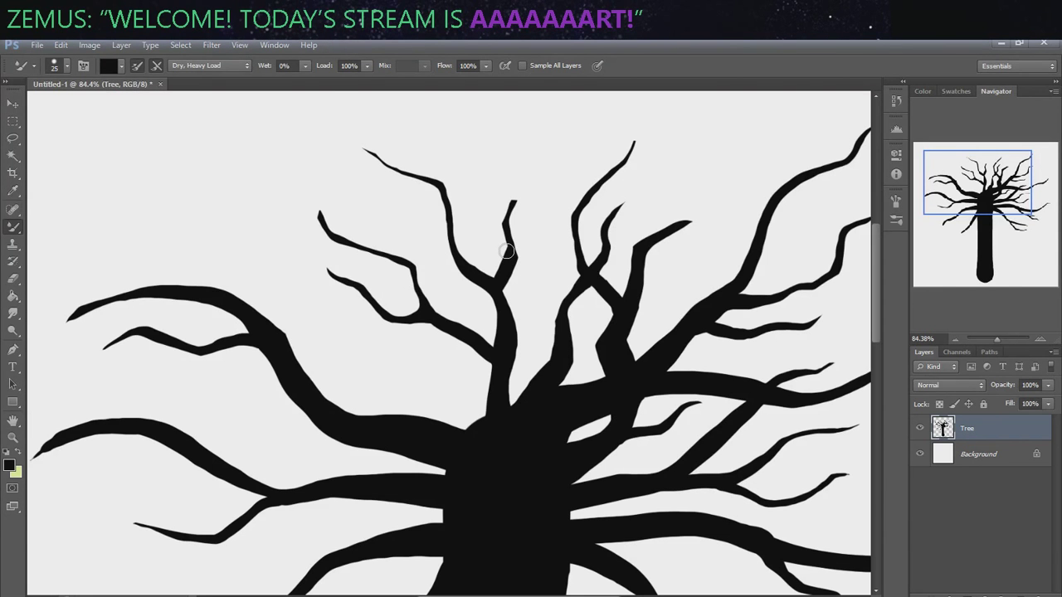
left_click_drag(459, 284, 470, 260)
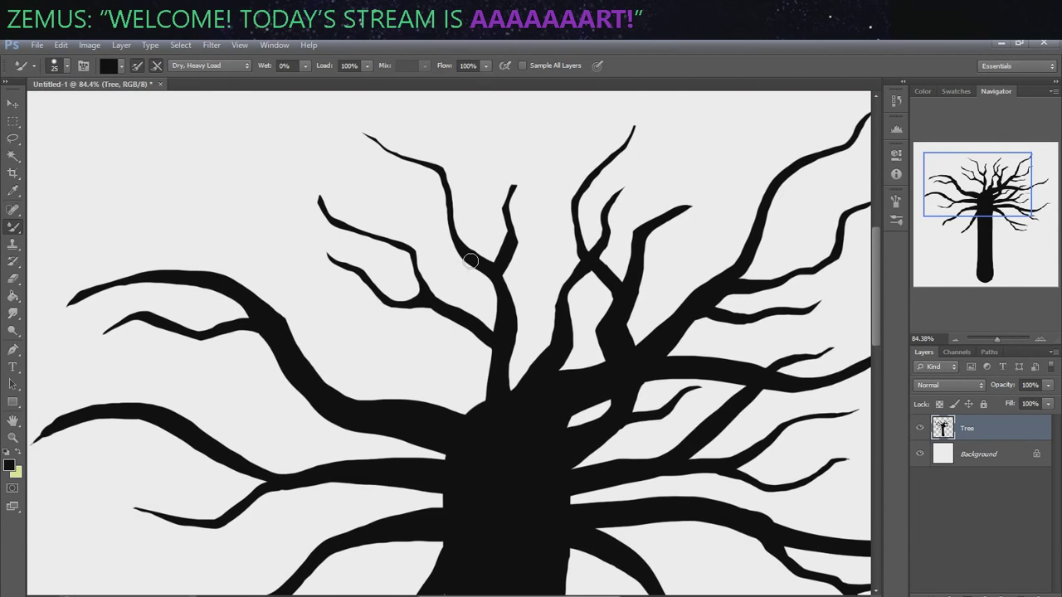
scroll(446, 268, "up", 2)
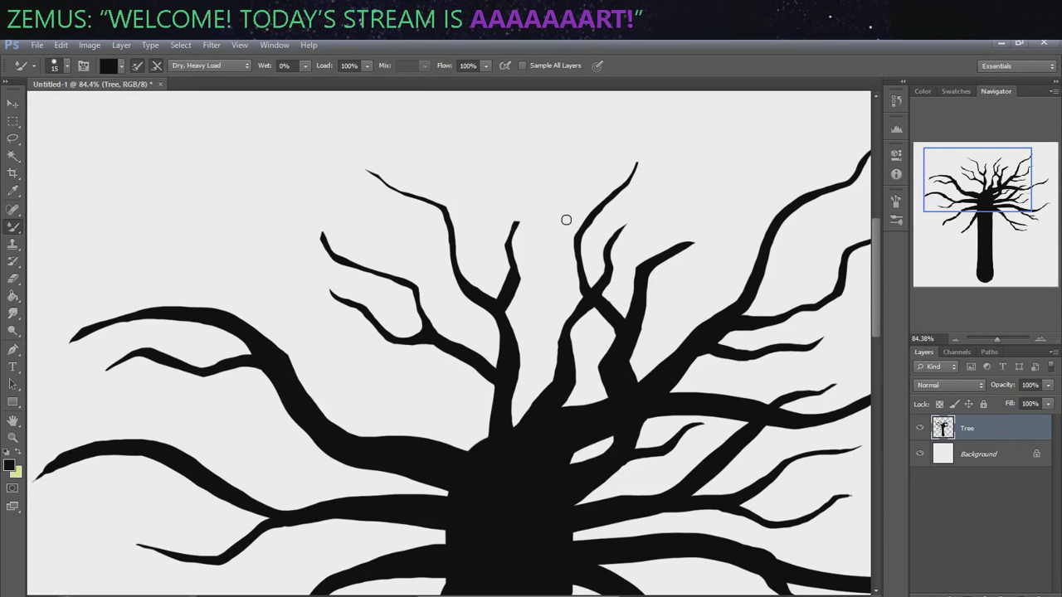
Try trimming a thin right-hand branch tip, then undo the trim.
left_click_drag(566, 220, 402, 247)
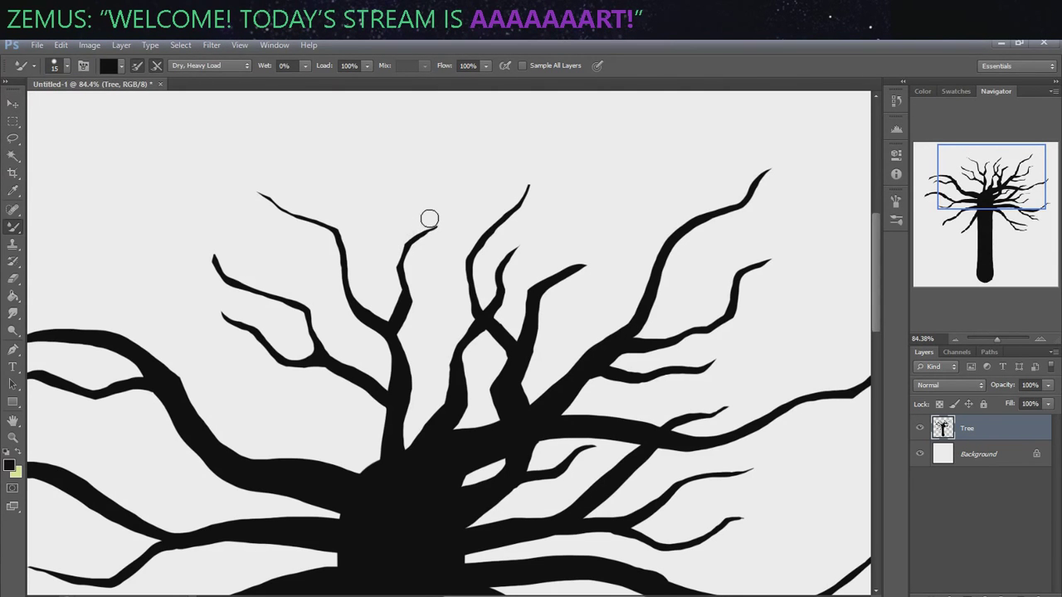
left_click_drag(451, 230, 417, 249)
key("ctrl+z")
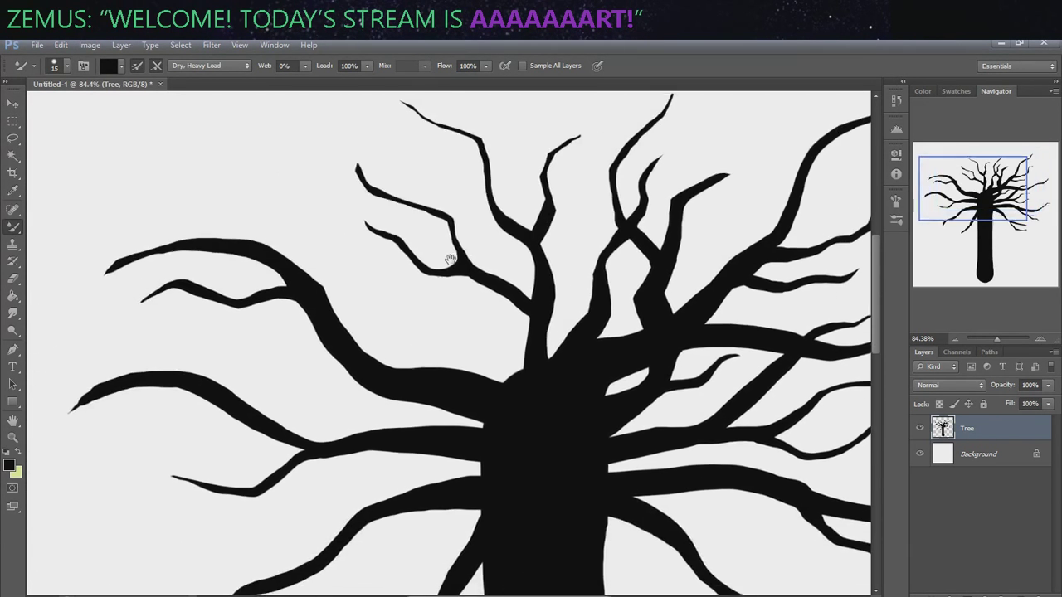
scroll(445, 244, "up", 2)
scroll(467, 268, "down", 2)
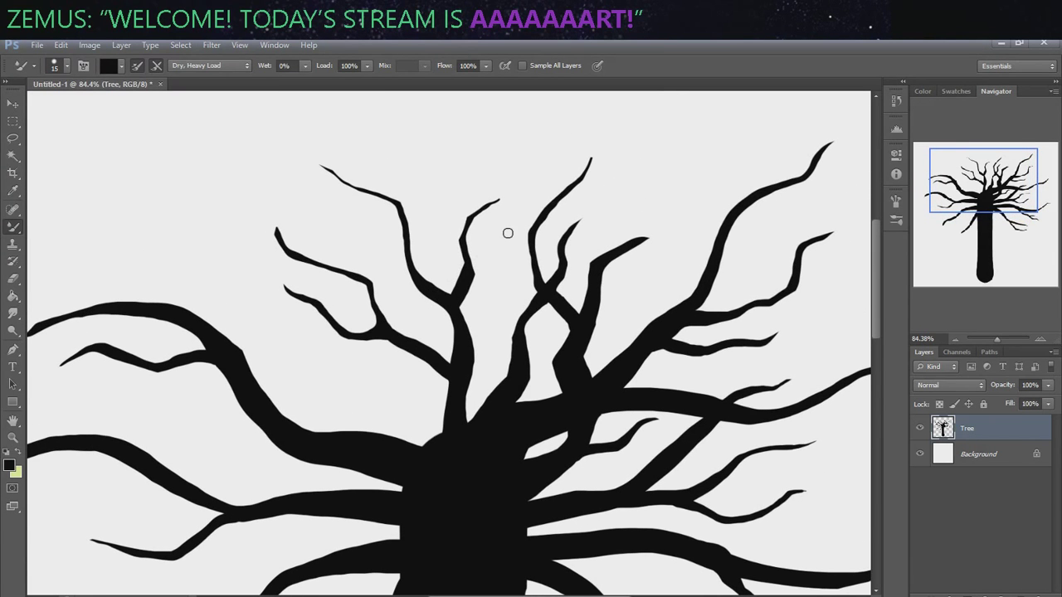
left_click_drag(452, 339, 443, 303)
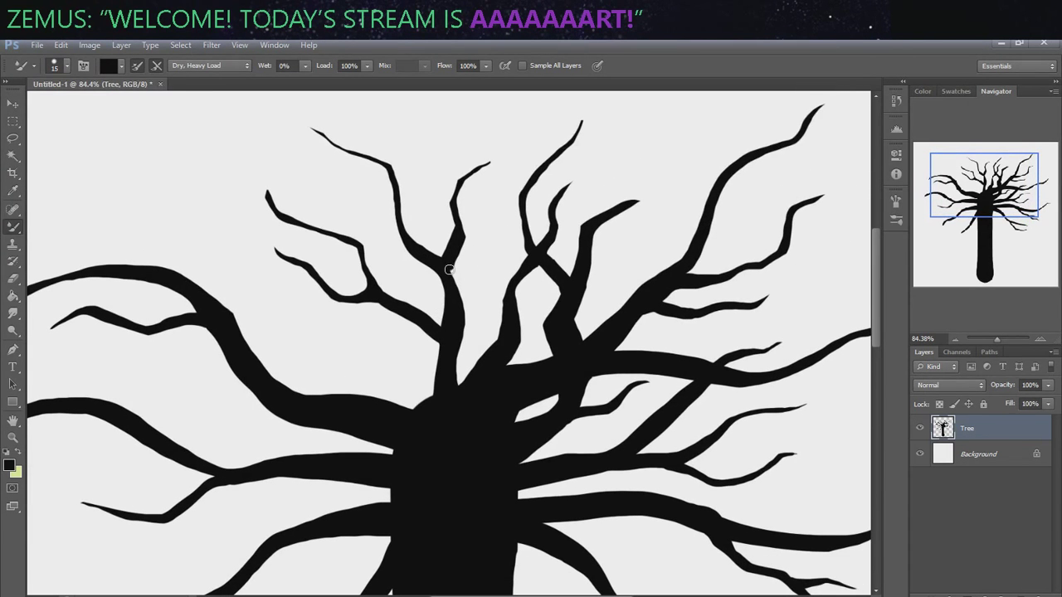
scroll(536, 288, "up", 2)
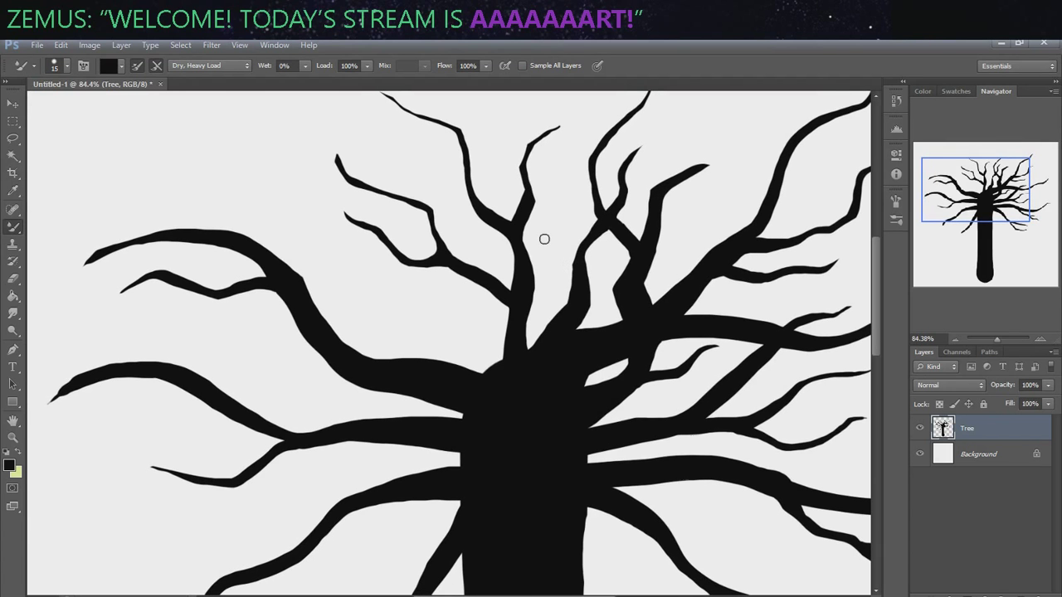
scroll(394, 336, "down", 2)
Pan around the crown, zoom in on the right-side branches, and return to the Mixer Brush.
left_click_drag(321, 392, 213, 407)
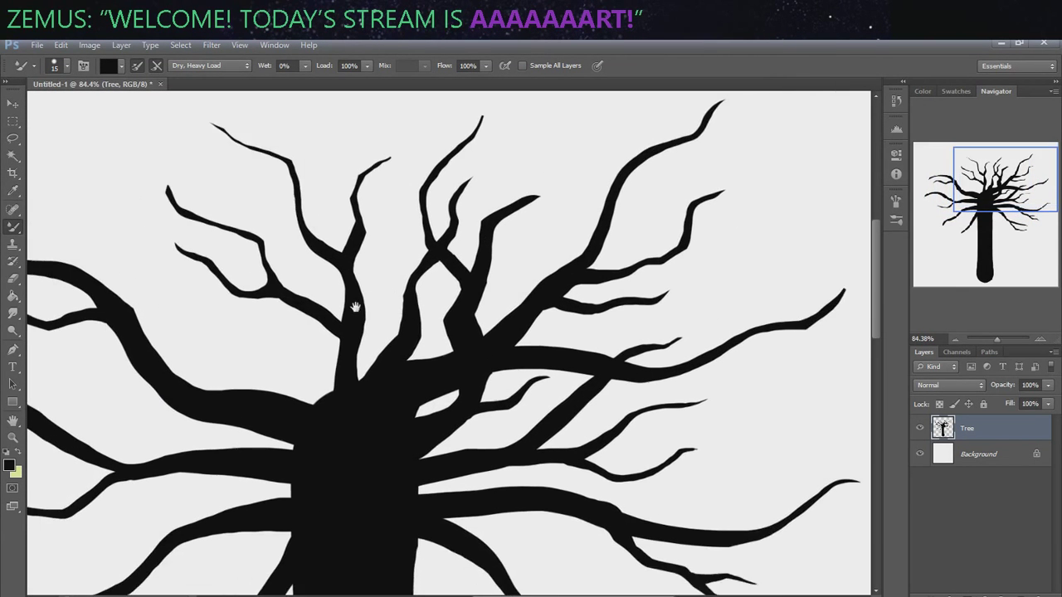
left_click_drag(351, 303, 408, 248)
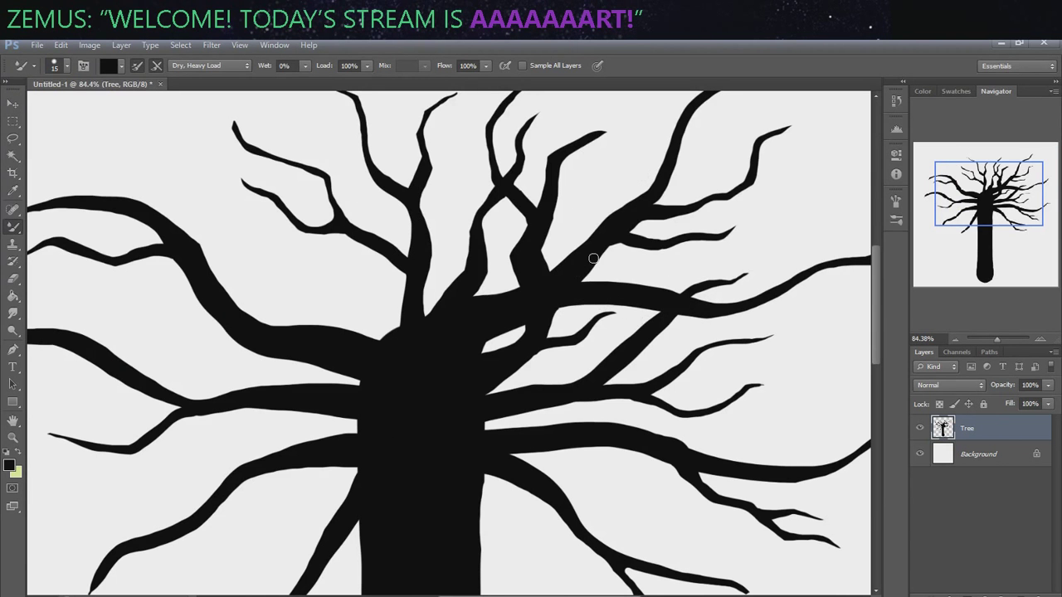
left_click_drag(593, 258, 489, 355)
left_click_drag(382, 349, 507, 332)
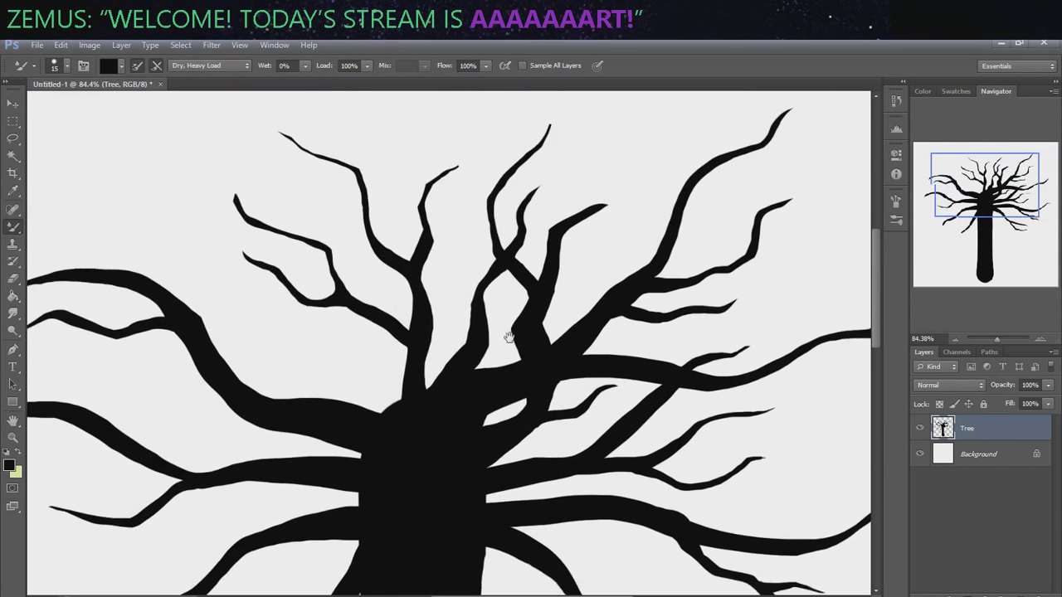
left_click_drag(522, 282, 533, 274)
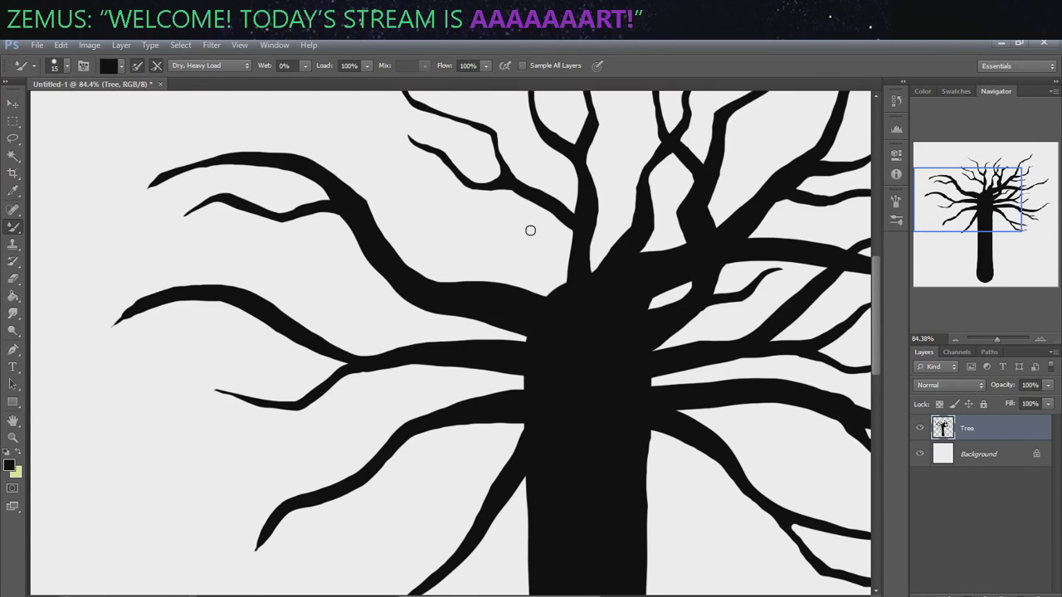
mouse_move(509, 284)
left_mouse_down()
mouse_move(493, 287)
mouse_move(553, 298)
mouse_move(606, 277)
mouse_move(515, 301)
mouse_move(390, 266)
mouse_move(351, 280)
mouse_move(349, 174)
left_mouse_up()
key("z")
mouse_move(418, 208)
left_mouse_down()
mouse_move(448, 225)
mouse_move(432, 235)
mouse_move(497, 230)
mouse_move(554, 267)
mouse_move(564, 298)
left_mouse_up()
key("b")
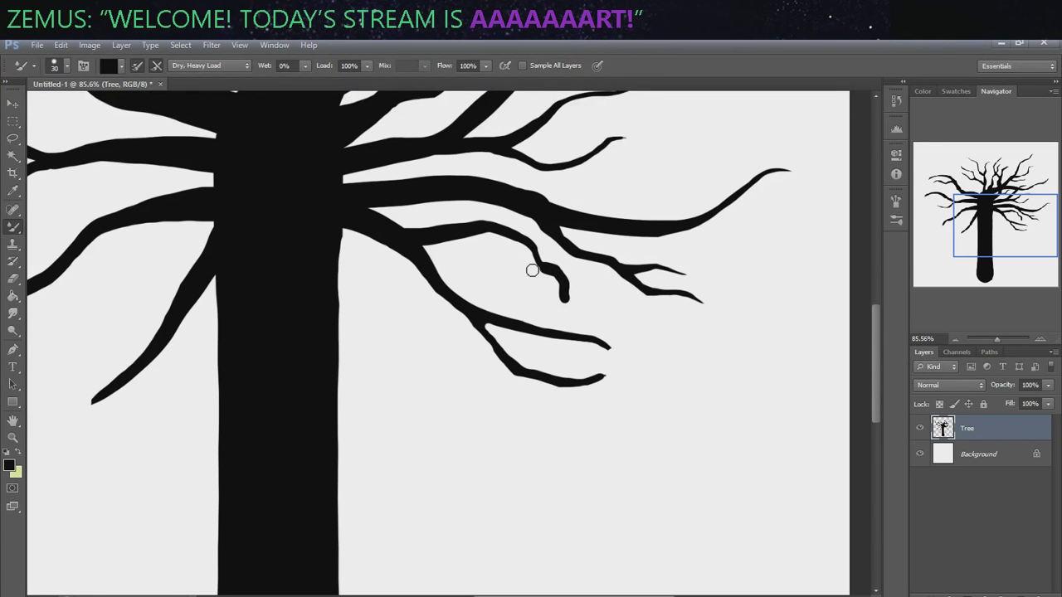
Undo the twig-tip blob and join the lower right branch to the upper one, filling the gap.
key("ctrl+z")
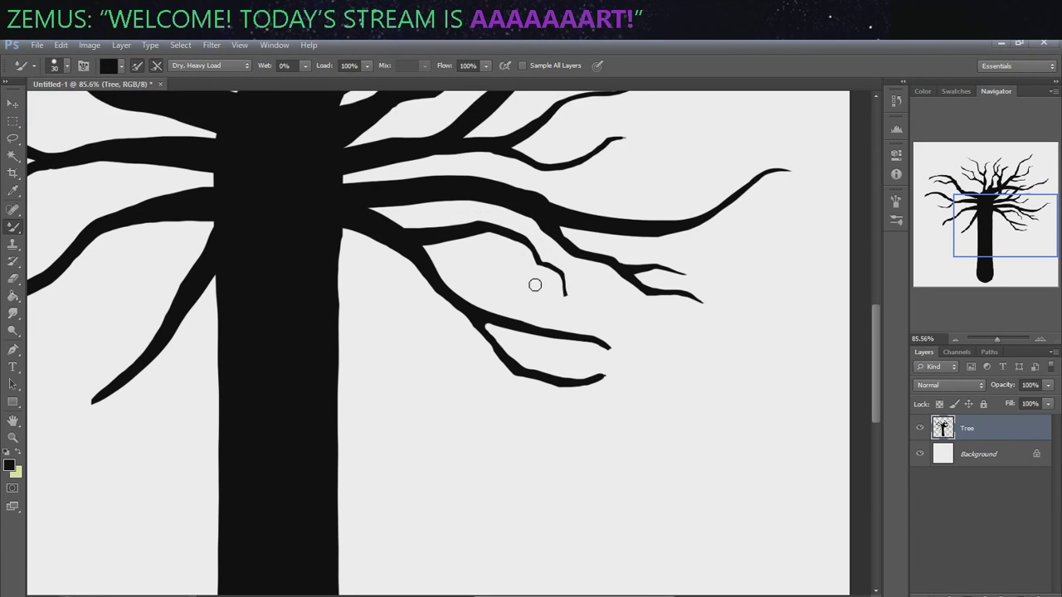
left_click(550, 248)
left_click_drag(550, 248, 484, 273)
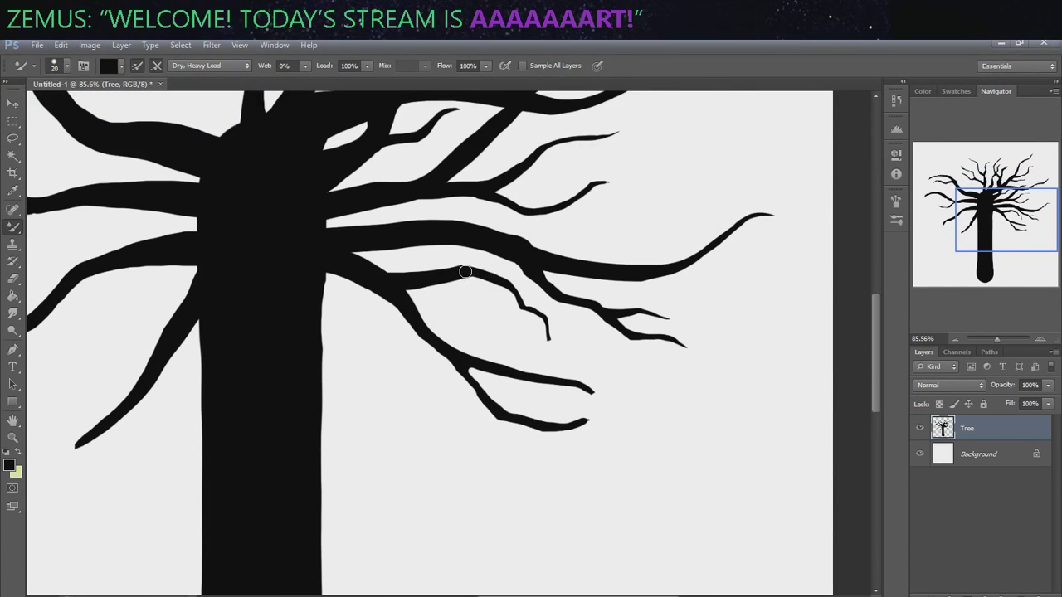
left_click_drag(481, 273, 503, 259)
key("ctrl+z")
mouse_move(478, 272)
left_mouse_down()
mouse_move(520, 255)
mouse_move(453, 263)
mouse_move(489, 262)
mouse_move(592, 207)
left_mouse_up()
left_click_drag(554, 238, 595, 210)
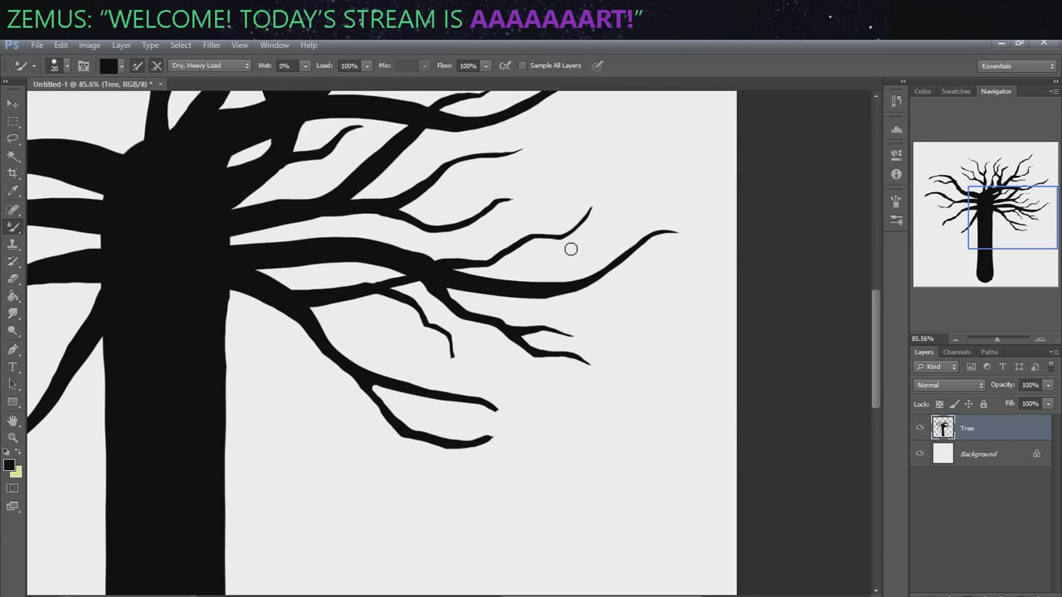
Paint thin twigs reaching up-right, undoing one, then pan back over the lower trunk.
scroll(638, 245, "left", 5)
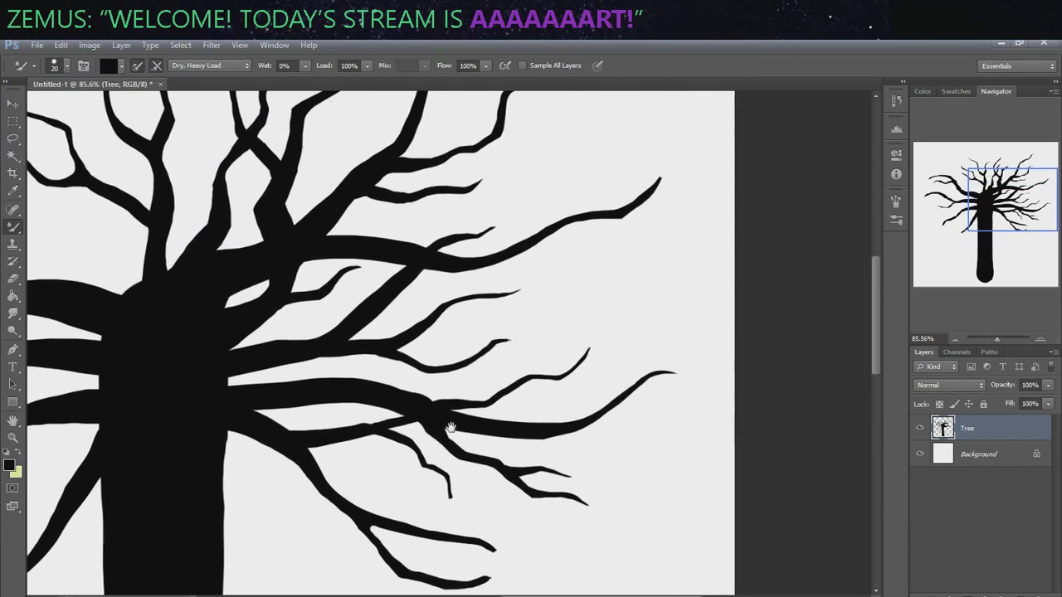
left_click_drag(509, 265, 576, 237)
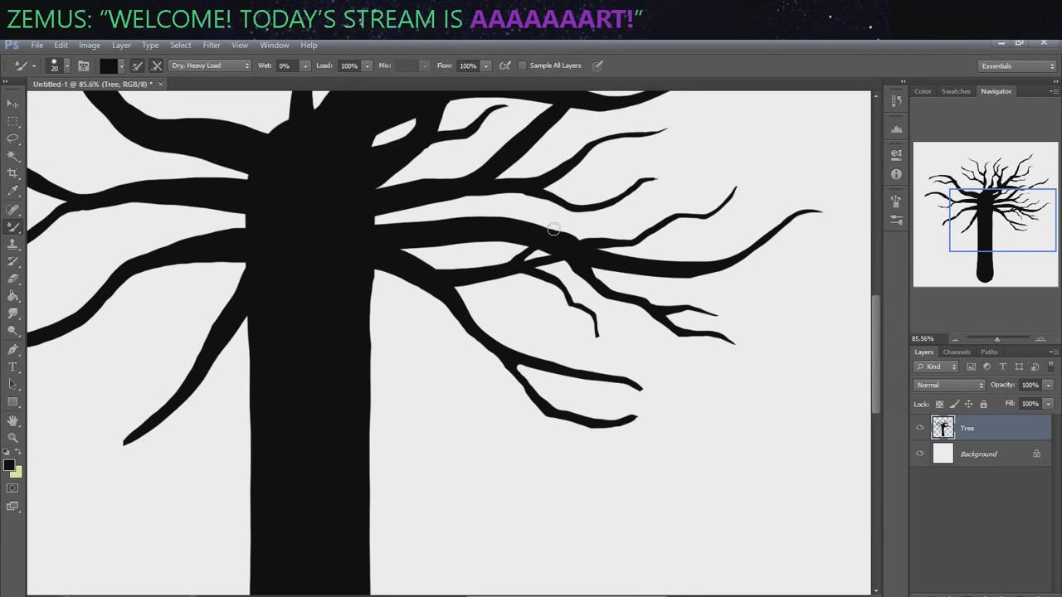
mouse_move(555, 227)
left_mouse_down()
mouse_move(612, 224)
mouse_move(490, 308)
left_mouse_up()
key("ctrl+z")
left_click_drag(438, 278, 539, 289)
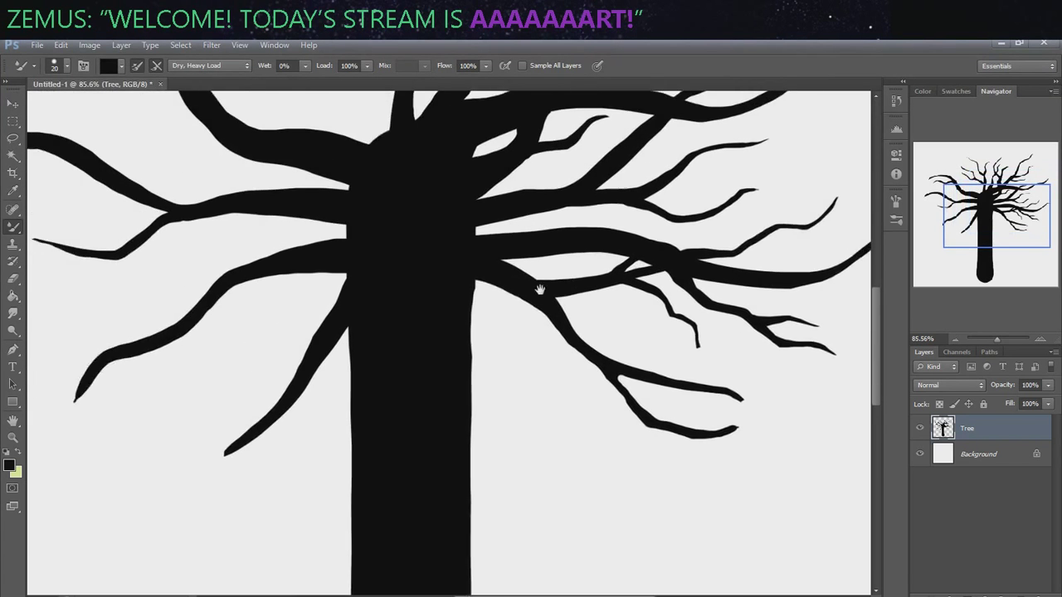
scroll(532, 284, "left", 5)
scroll(533, 284, "down", 2)
scroll(526, 249, "down", 2)
mouse_move(542, 249)
left_mouse_down()
mouse_move(474, 256)
mouse_move(528, 237)
mouse_move(391, 263)
mouse_move(336, 292)
left_mouse_up()
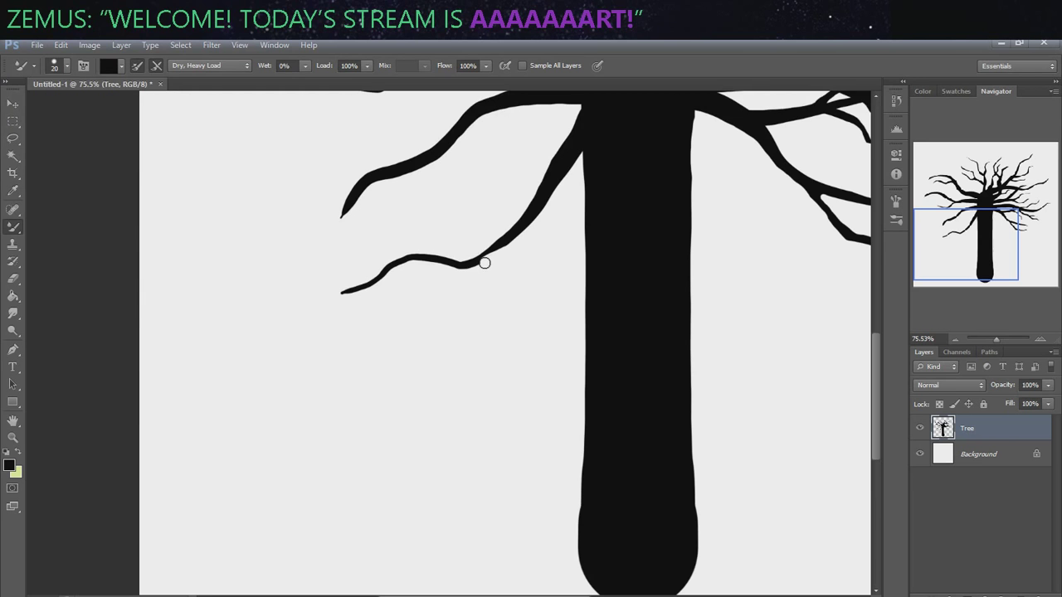
Smooth the branch-join notch and paint a new branch down-left from the trunk at size 30.
left_click_drag(481, 262, 511, 247)
mouse_move(427, 266)
left_mouse_down()
mouse_move(415, 260)
mouse_move(352, 292)
left_mouse_up()
key("]")
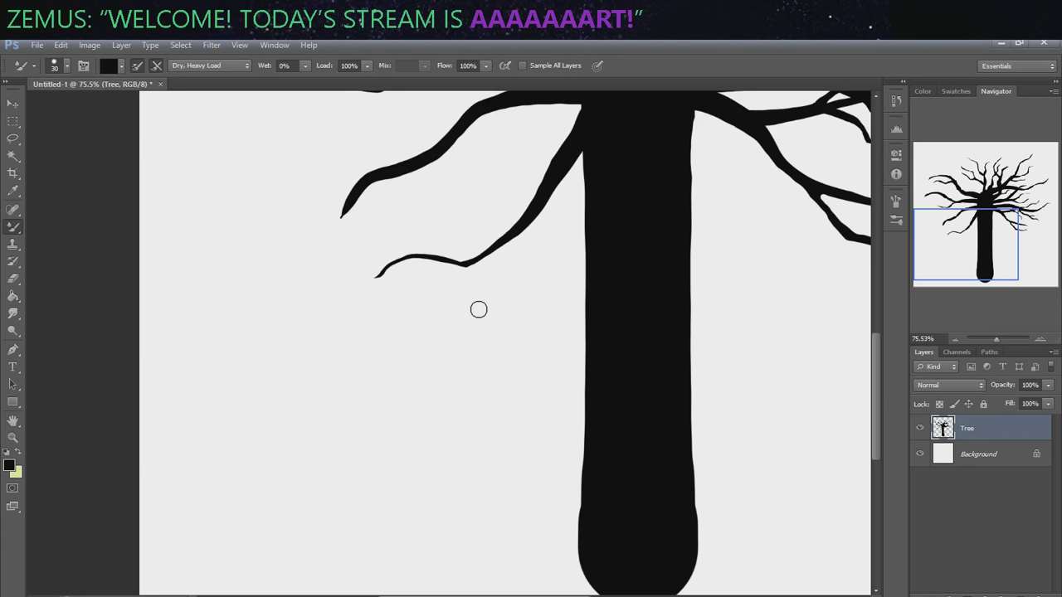
scroll(491, 259, "up", 2)
mouse_move(543, 204)
left_mouse_down()
mouse_move(299, 312)
mouse_move(284, 335)
left_mouse_up()
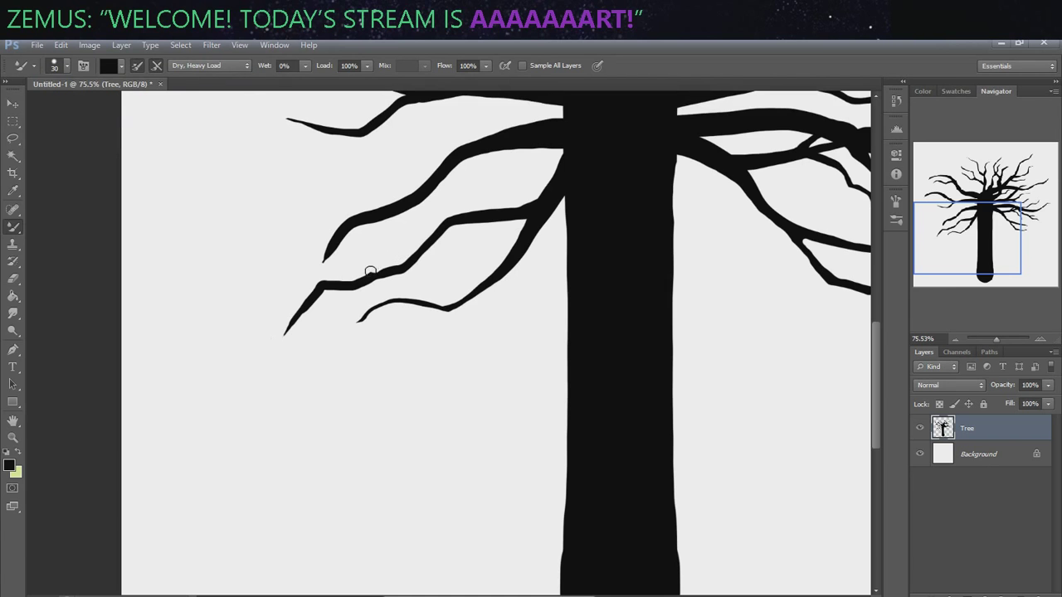
mouse_move(304, 301)
left_mouse_down()
mouse_move(346, 285)
mouse_move(385, 292)
left_mouse_up()
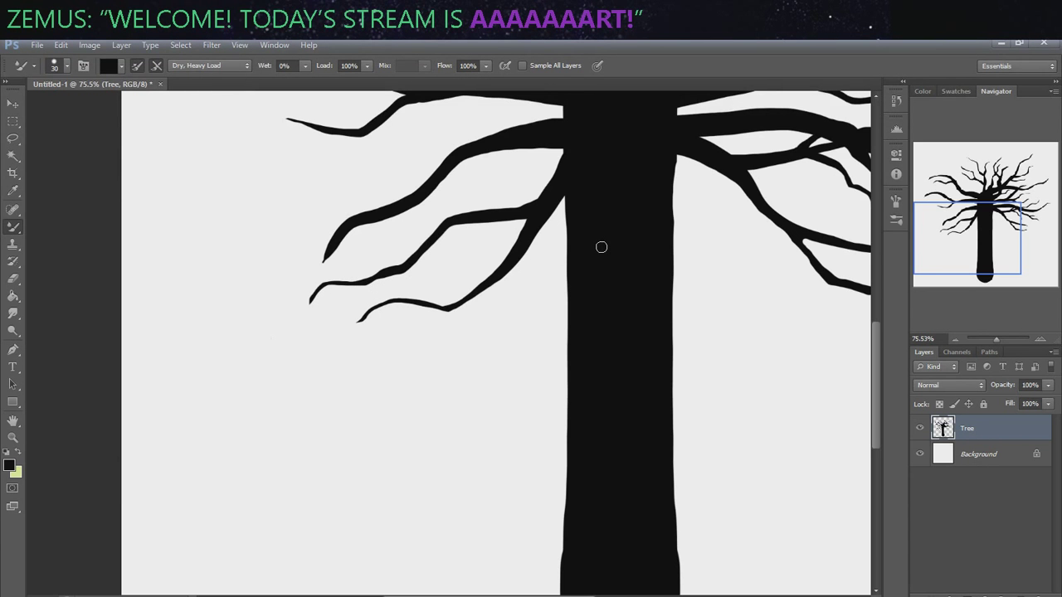
At size 15, extend the lower-left branch into a thin forked tip, undoing a stray tip.
mouse_move(601, 247)
left_mouse_down()
mouse_move(387, 421)
mouse_move(351, 368)
mouse_move(450, 339)
mouse_move(493, 282)
left_mouse_up()
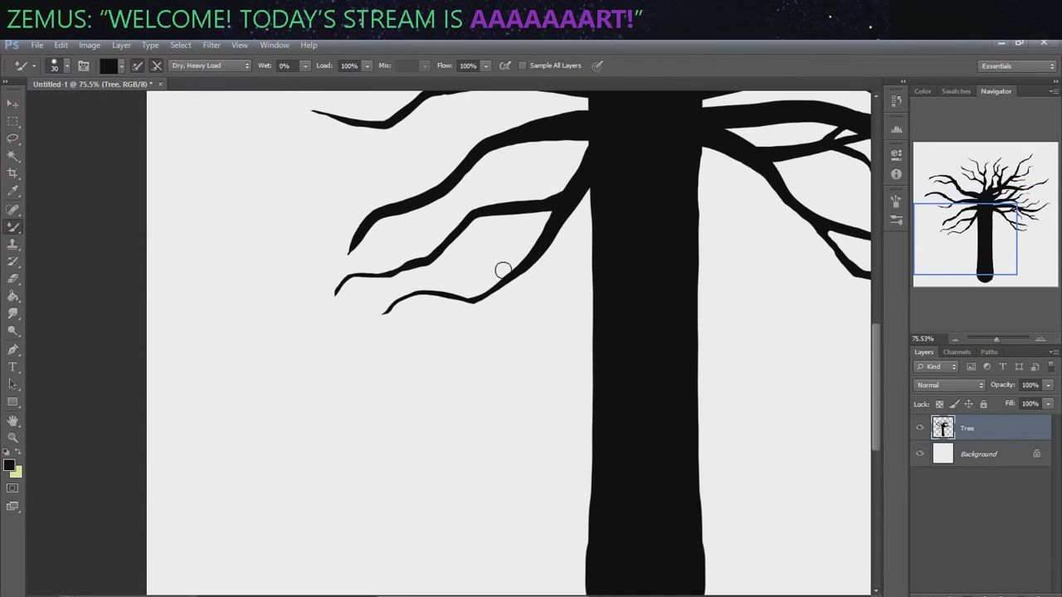
key("bracketleft")
key("bracketleft")
key("bracketleft")
left_click_drag(432, 296, 351, 326)
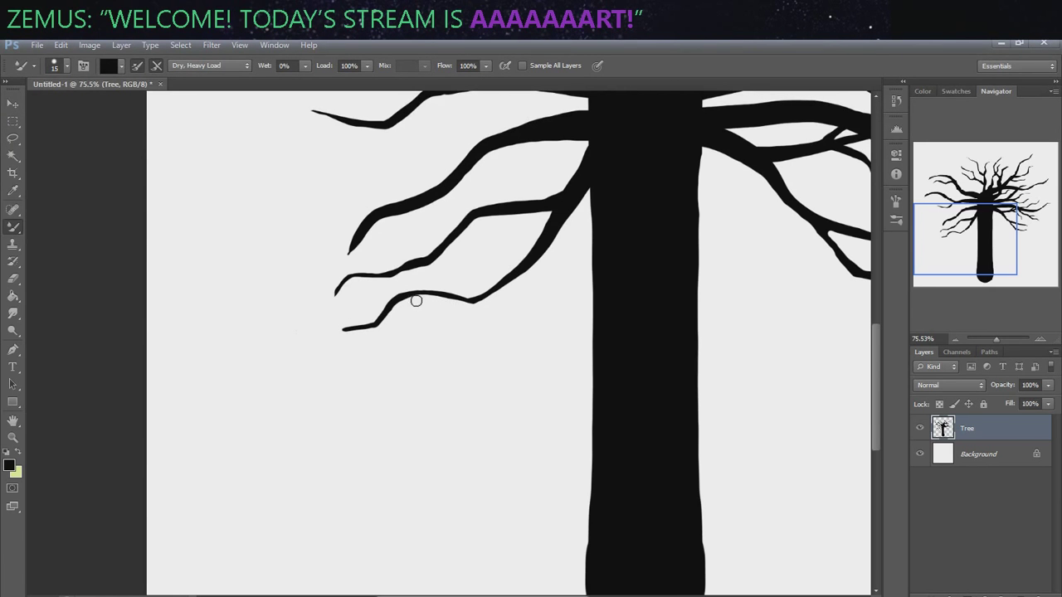
key("ctrl+z")
Paint a thin branch toward the lower left and trim its tail and lower tip.
scroll(322, 330, "right", 5)
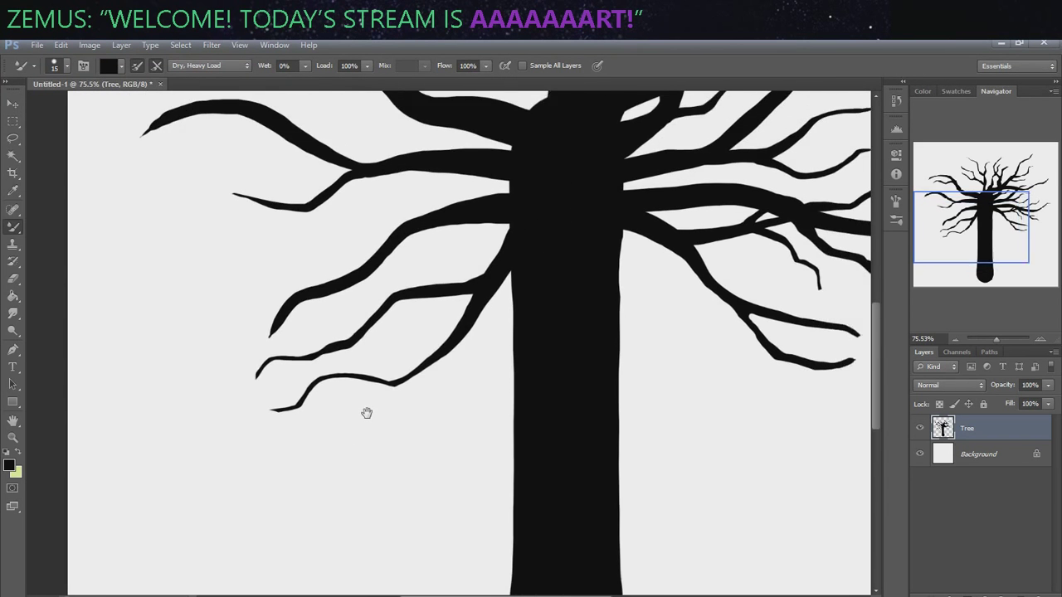
left_click_drag(326, 253, 457, 224)
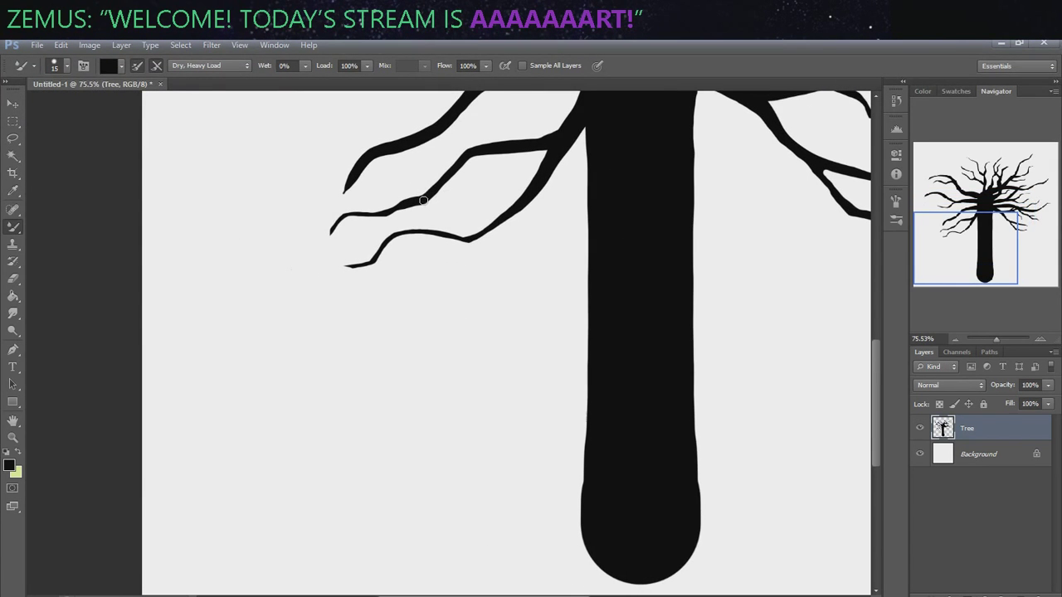
mouse_move(429, 194)
left_mouse_down()
mouse_move(399, 277)
mouse_move(357, 307)
mouse_move(318, 317)
left_mouse_up()
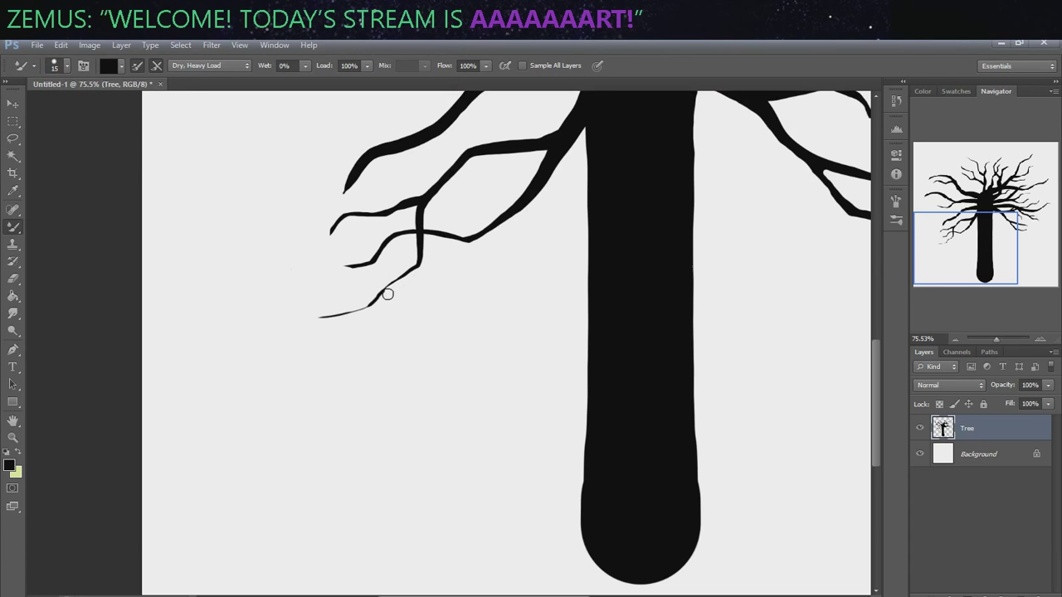
left_click_drag(376, 303, 317, 316)
mouse_move(450, 271)
left_mouse_down()
mouse_move(246, 460)
mouse_move(412, 379)
left_mouse_up()
mouse_move(498, 299)
left_mouse_down()
mouse_move(434, 277)
mouse_move(486, 195)
mouse_move(485, 249)
mouse_move(433, 285)
left_mouse_up()
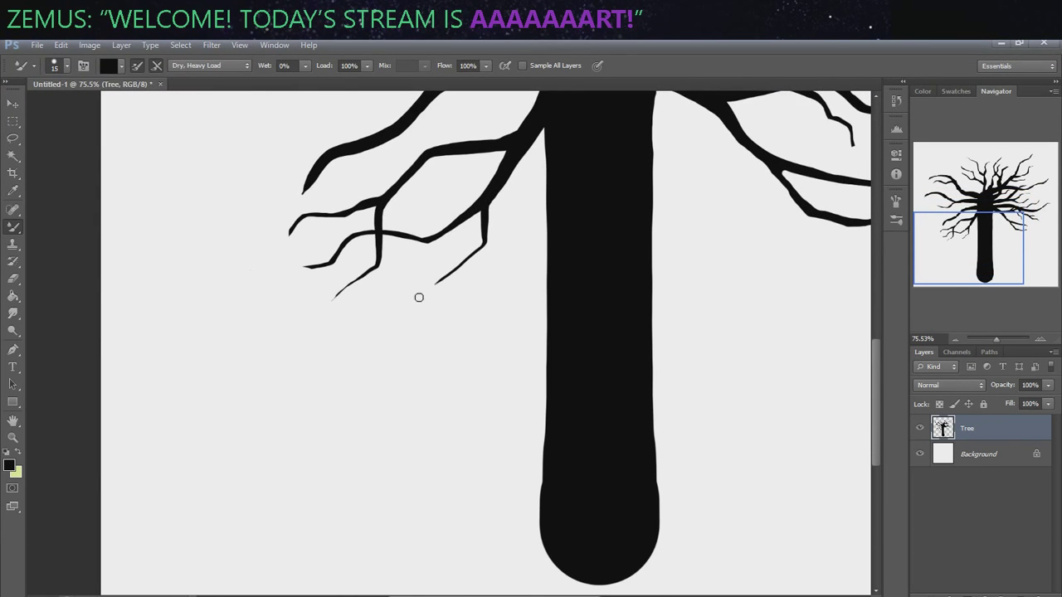
mouse_move(493, 225)
left_mouse_down()
mouse_move(486, 249)
mouse_move(445, 278)
mouse_move(472, 240)
mouse_move(435, 269)
left_mouse_up()
Extend a lower-left branch tip slightly leftward and enlarge the brush to size 30.
left_click_drag(386, 178, 340, 344)
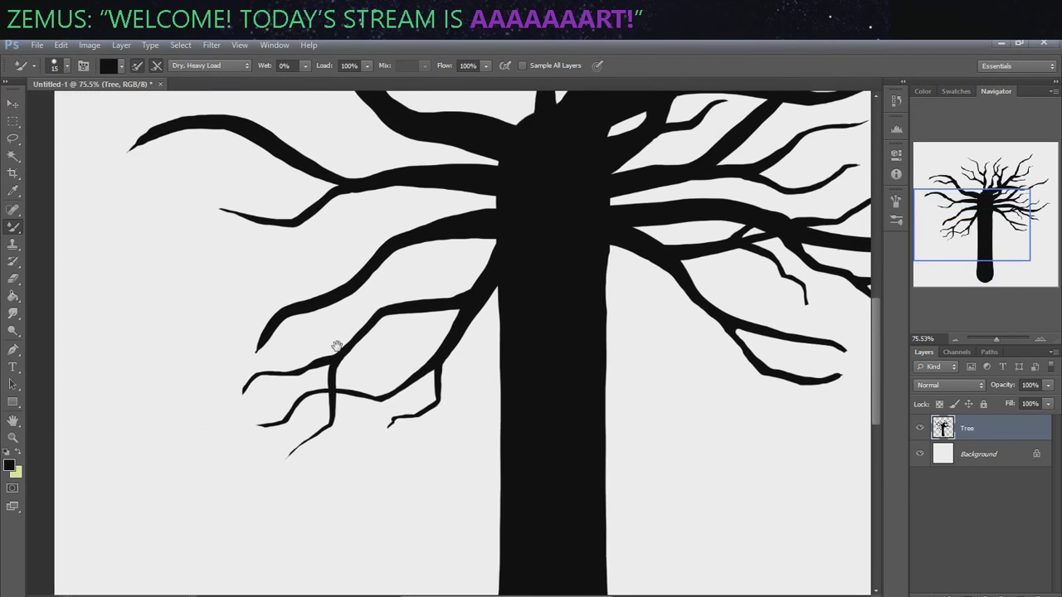
left_click_drag(470, 302, 488, 249)
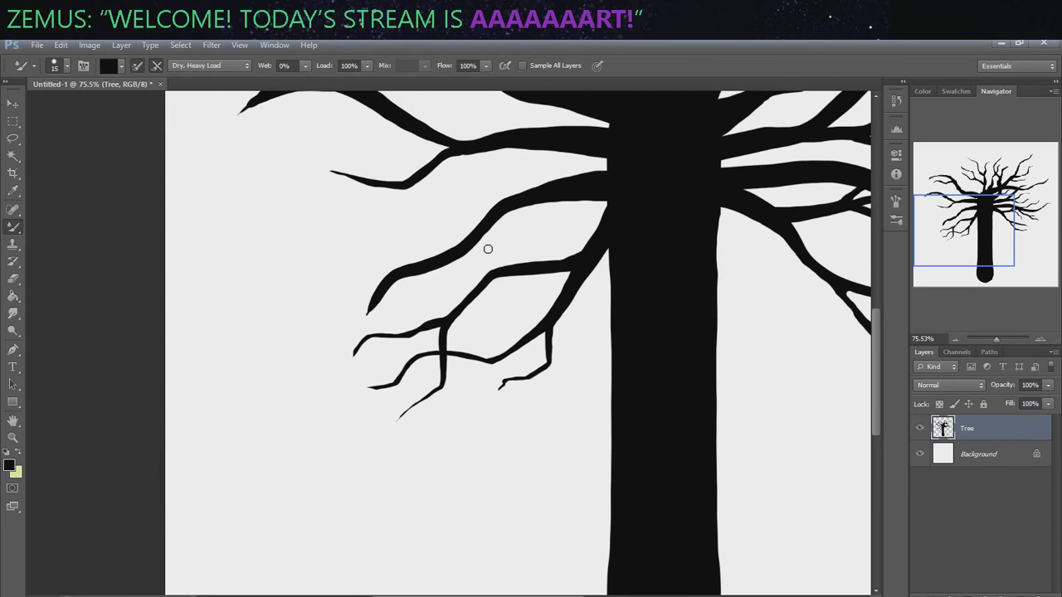
mouse_move(373, 277)
left_mouse_down()
mouse_move(439, 227)
mouse_move(415, 269)
left_mouse_up()
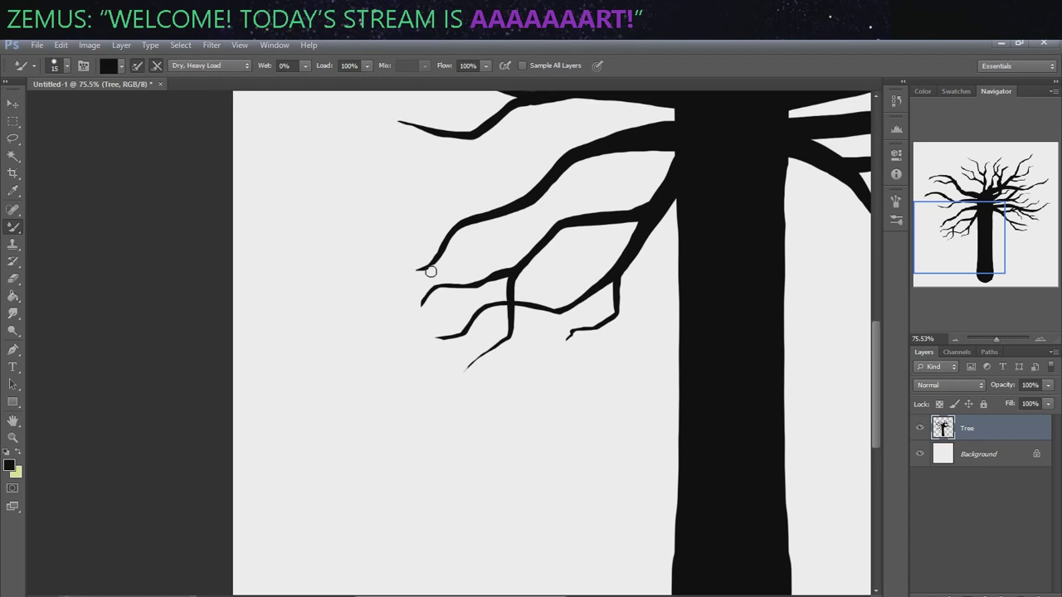
left_click_drag(431, 261, 399, 274)
mouse_move(421, 232)
left_mouse_down()
mouse_move(393, 313)
mouse_move(404, 351)
mouse_move(550, 277)
left_mouse_up()
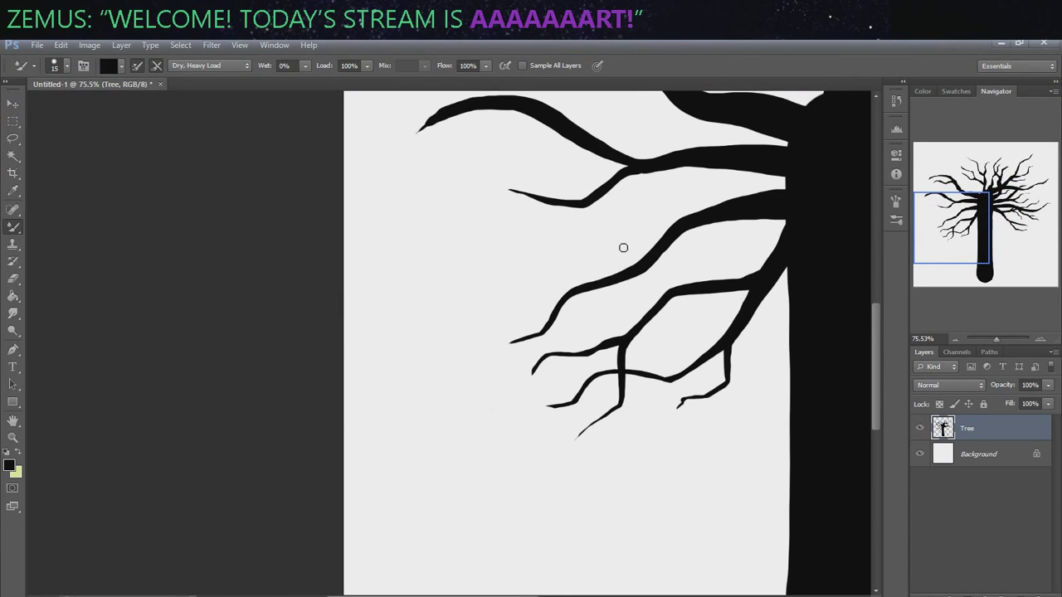
key("bracketright")
key("bracketright")
Reshape the branch knot and shorten the middle left branch tip, undoing its thin end.
mouse_move(647, 251)
left_mouse_down()
mouse_move(564, 244)
mouse_move(520, 275)
mouse_move(430, 254)
left_mouse_up()
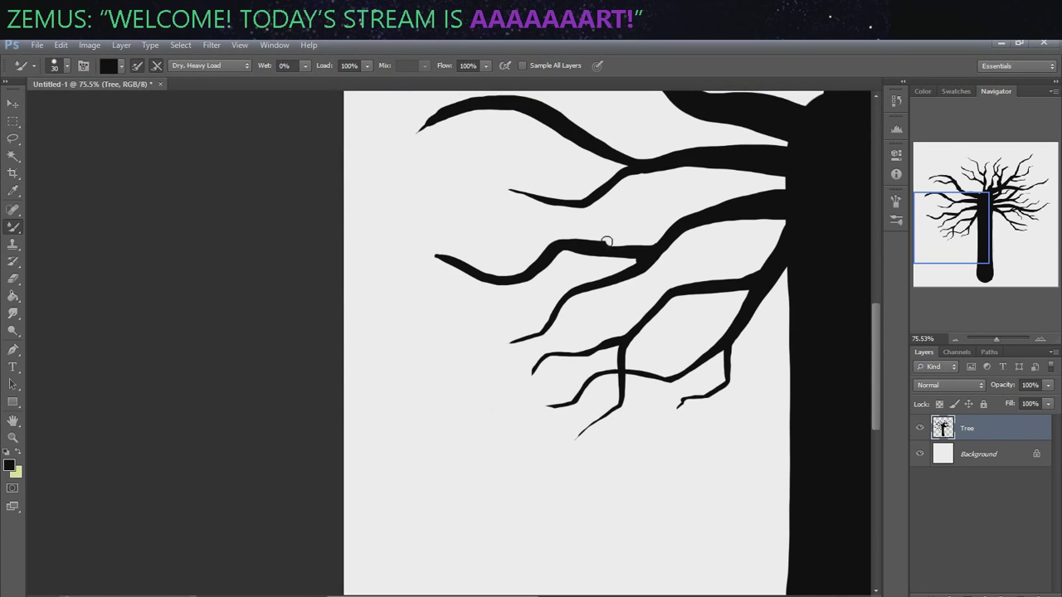
mouse_move(509, 272)
left_mouse_down()
mouse_move(436, 252)
mouse_move(308, 384)
mouse_move(268, 403)
mouse_move(437, 311)
left_mouse_up()
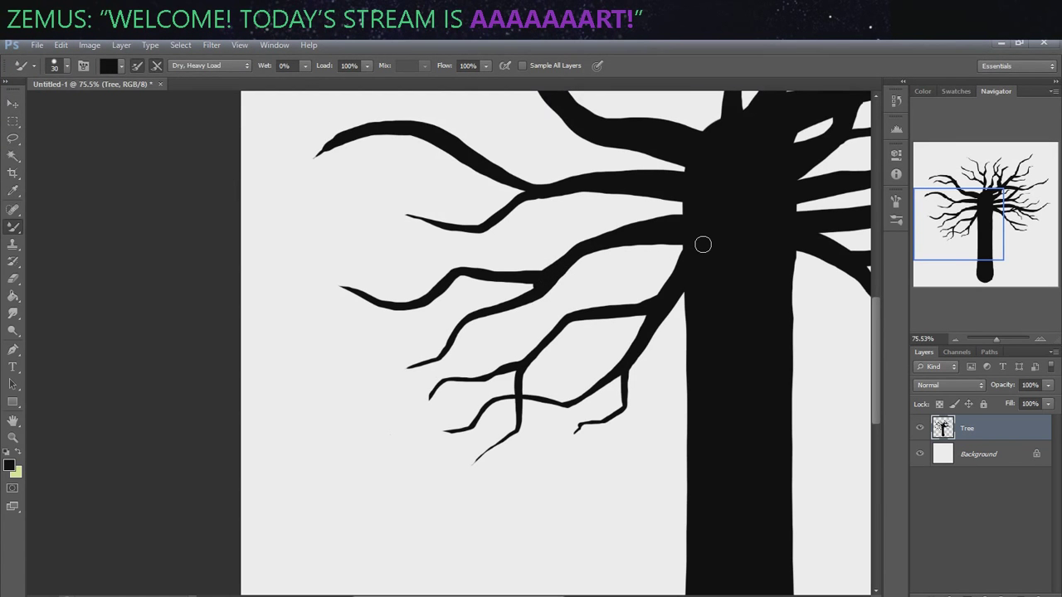
mouse_move(478, 305)
left_mouse_down()
mouse_move(484, 265)
mouse_move(339, 308)
left_mouse_up()
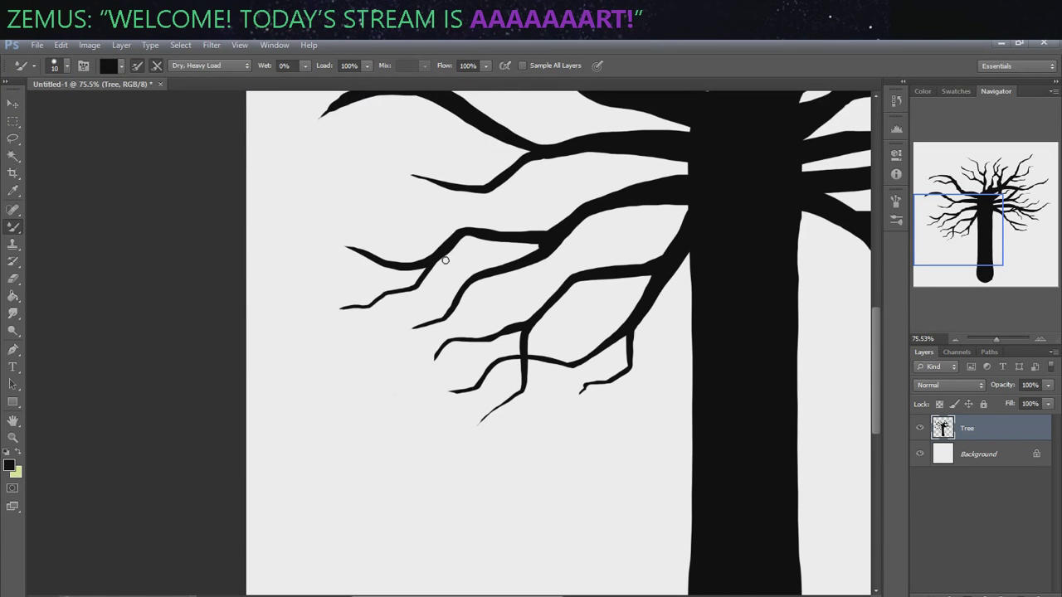
key("ctrl+z")
Extend the left branch tip up and leftward, undoing its stray thin tail.
left_click_drag(501, 260, 573, 304)
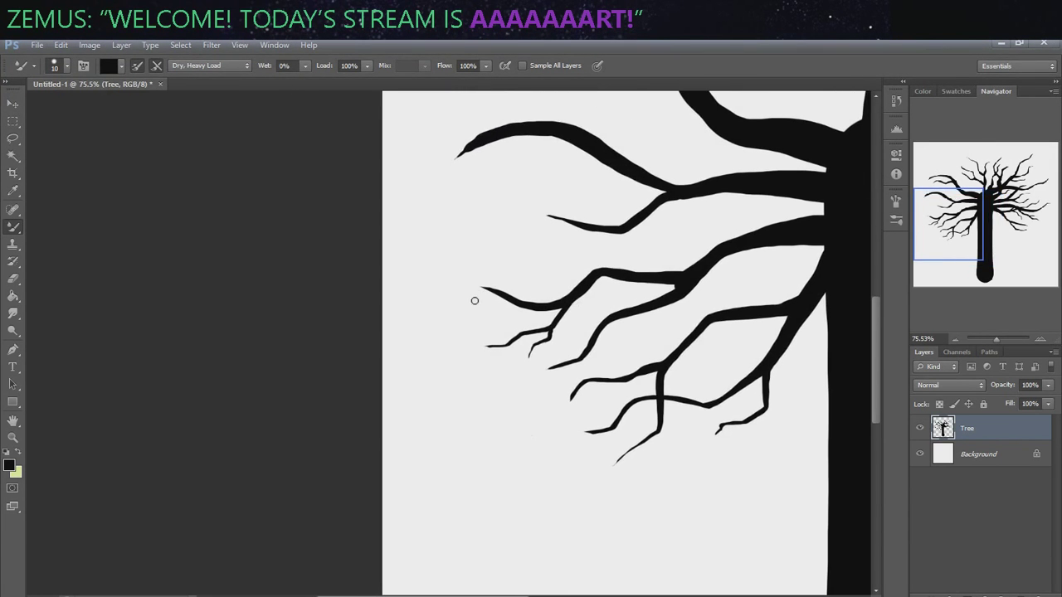
left_click_drag(471, 285, 455, 255)
mouse_move(543, 272)
left_mouse_down()
mouse_move(490, 273)
mouse_move(497, 280)
left_mouse_up()
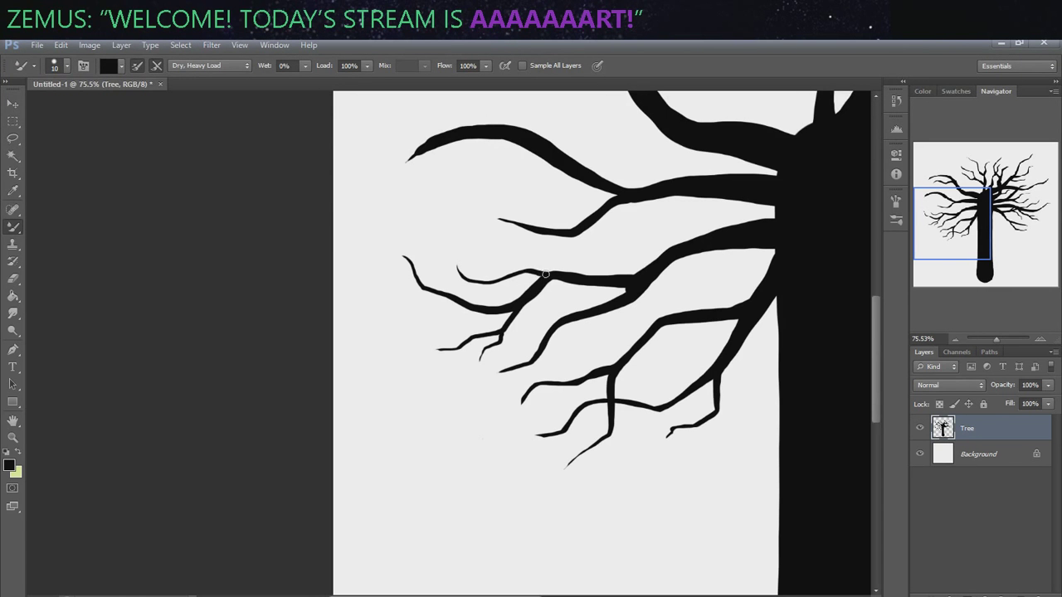
left_click_drag(629, 268, 386, 310)
mouse_move(451, 253)
left_mouse_down()
mouse_move(498, 215)
mouse_move(412, 230)
mouse_move(579, 240)
mouse_move(478, 219)
left_mouse_up()
key("ctrl+z")
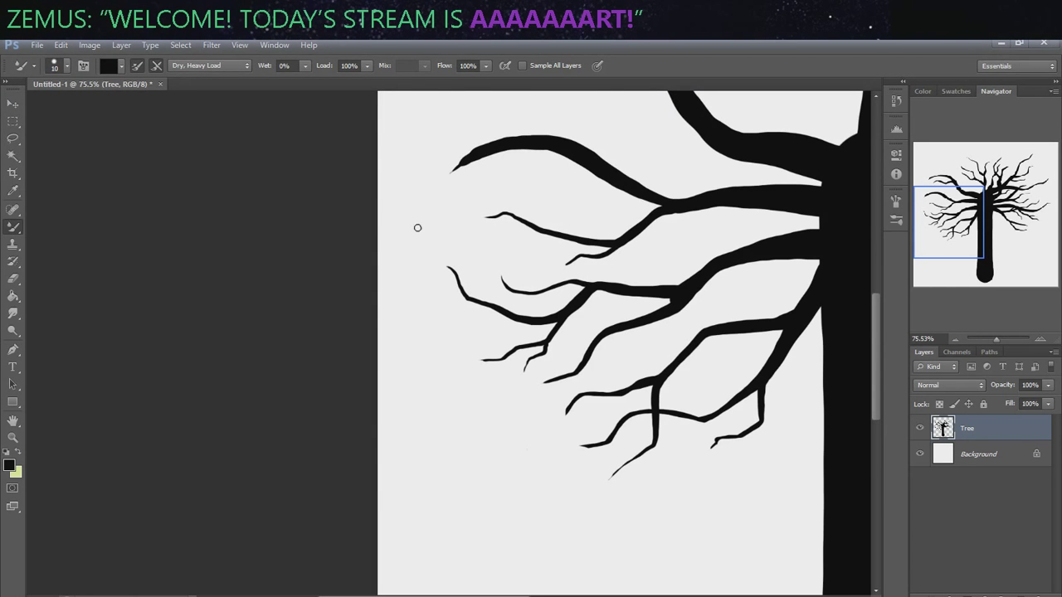
left_click_drag(597, 300, 373, 294)
mouse_move(531, 290)
left_mouse_down()
mouse_move(323, 291)
mouse_move(308, 450)
mouse_move(486, 261)
mouse_move(505, 273)
left_mouse_up()
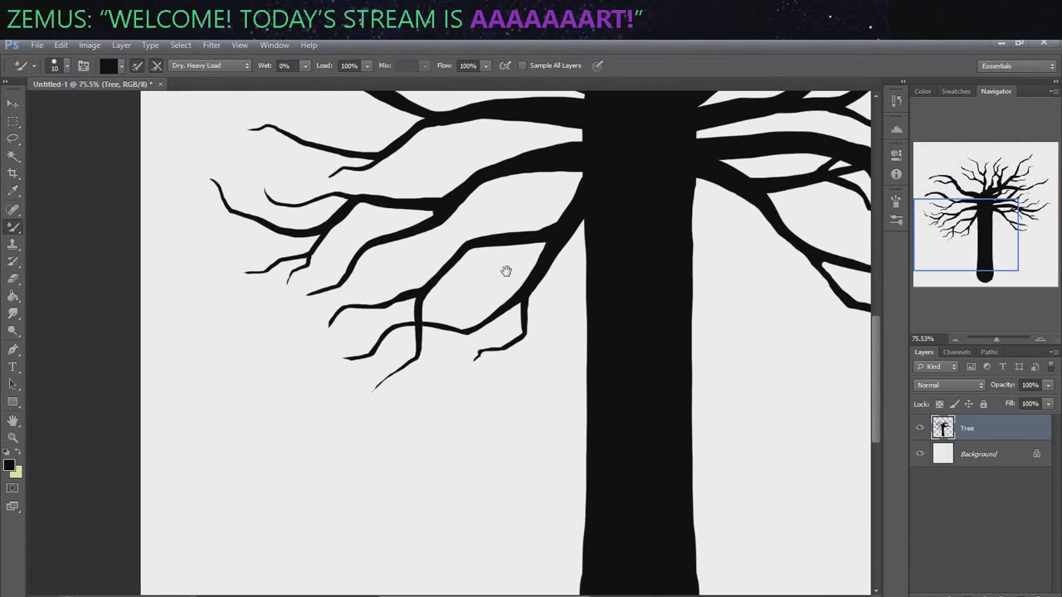
scroll(398, 293, "up", 2)
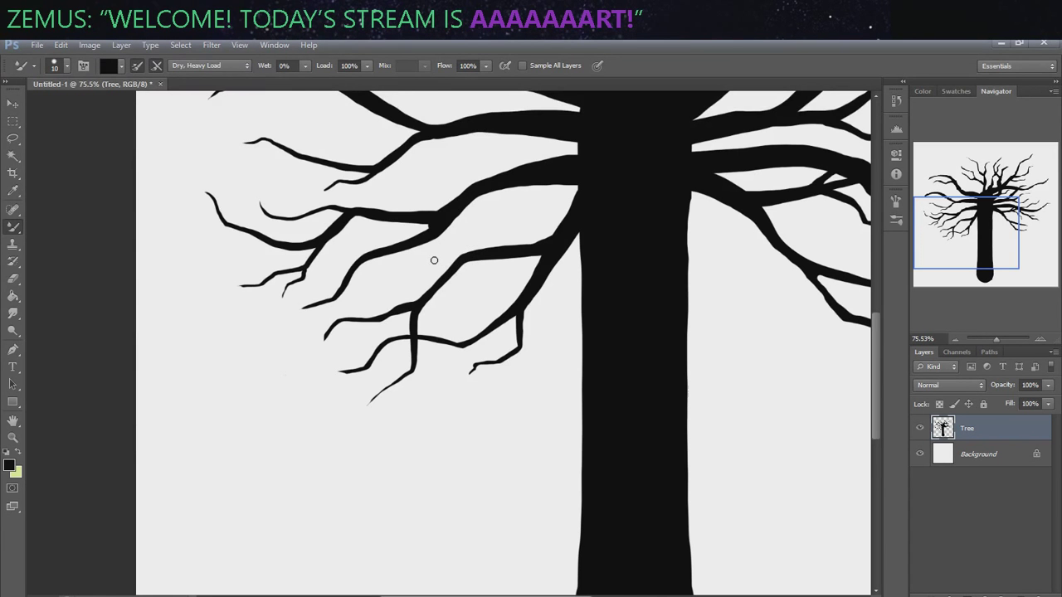
scroll(531, 315, "right", 5)
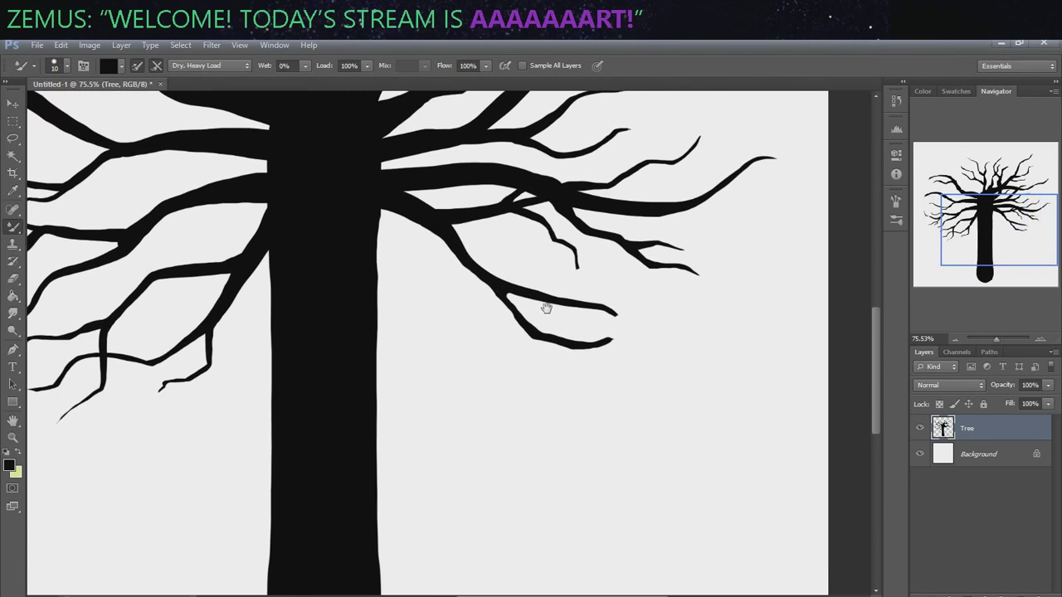
left_click_drag(570, 296, 529, 213)
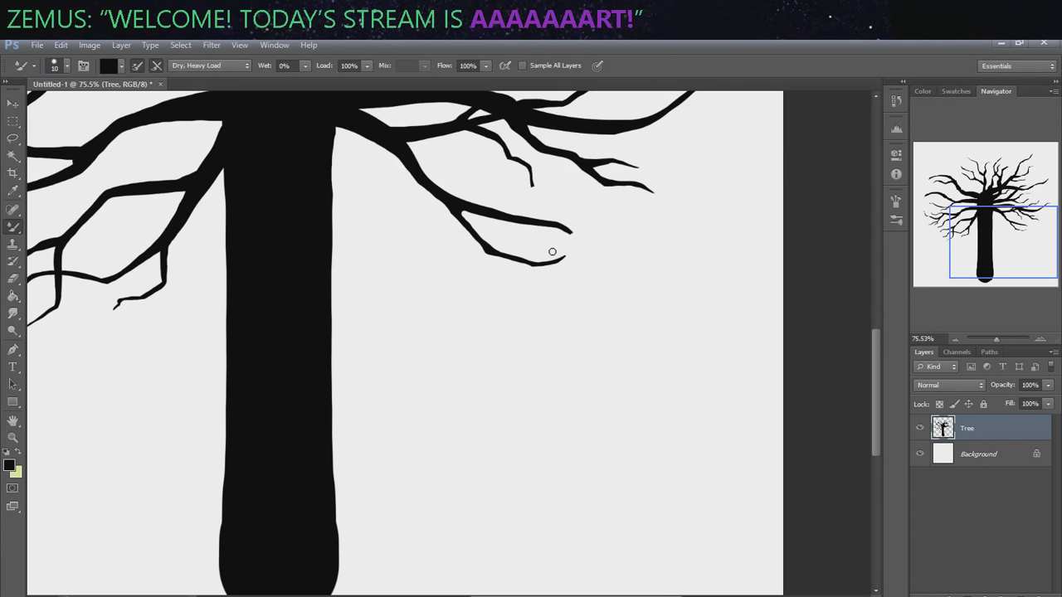
left_click_drag(552, 252, 569, 367)
mouse_move(375, 284)
left_mouse_down()
mouse_move(303, 433)
mouse_move(548, 310)
left_mouse_up()
mouse_move(331, 290)
left_mouse_down()
mouse_move(467, 285)
mouse_move(477, 253)
mouse_move(525, 216)
left_mouse_up()
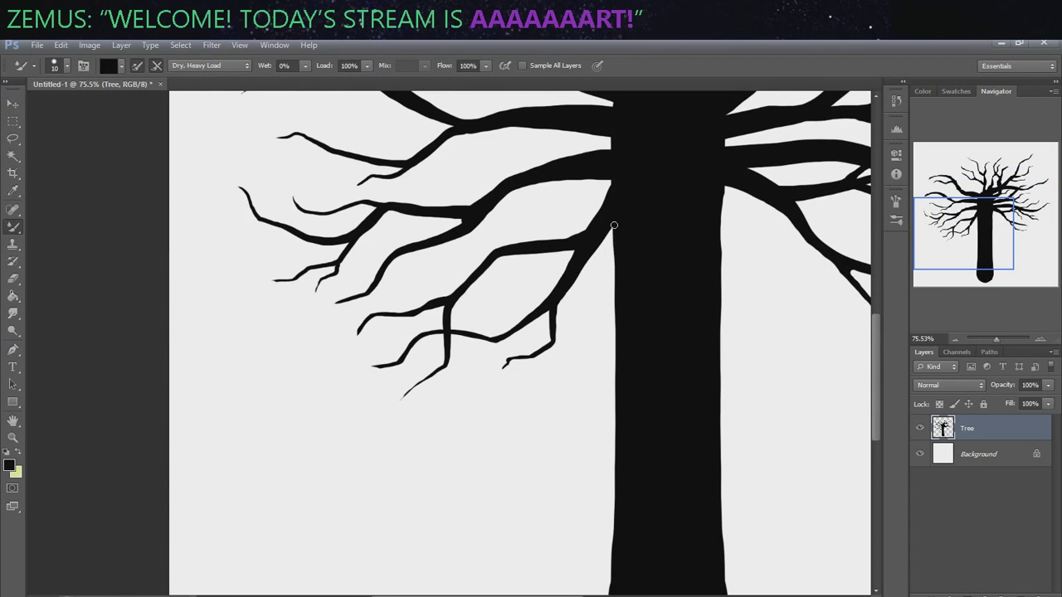
mouse_move(451, 431)
left_mouse_down()
mouse_move(500, 301)
mouse_move(559, 296)
left_mouse_up()
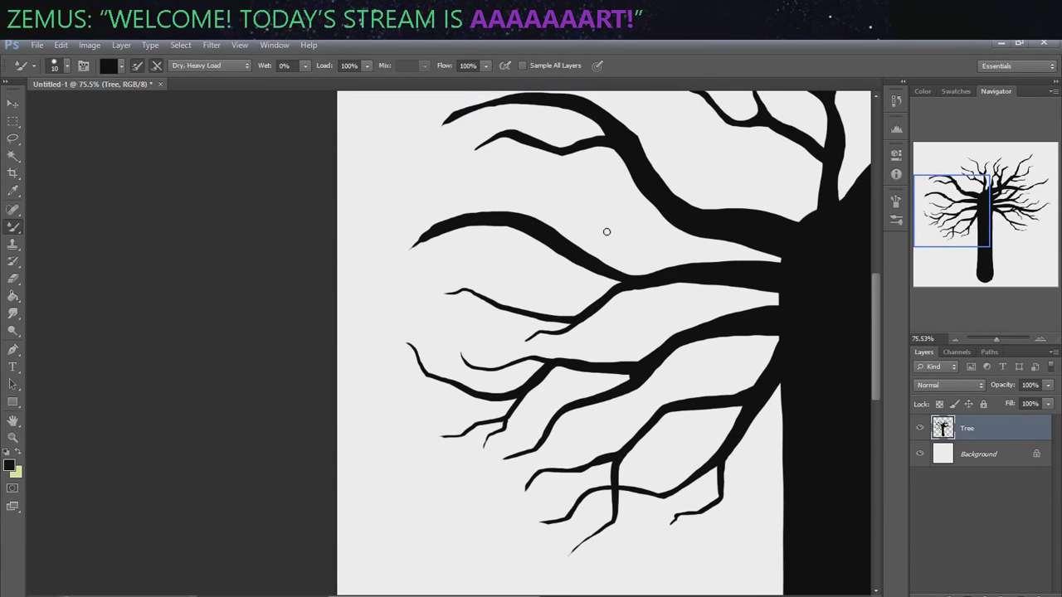
Thicken the left branch junction with a size 25 brush, undoing stray strokes beside the trunk.
key("bracketright")
key("bracketright")
key("bracketright")
mouse_move(595, 265)
left_mouse_down()
mouse_move(614, 278)
mouse_move(605, 272)
mouse_move(646, 276)
left_mouse_up()
mouse_move(664, 283)
left_mouse_down()
mouse_move(293, 328)
mouse_move(409, 265)
left_mouse_up()
key("bracketleft")
key("bracketleft")
key("bracketleft")
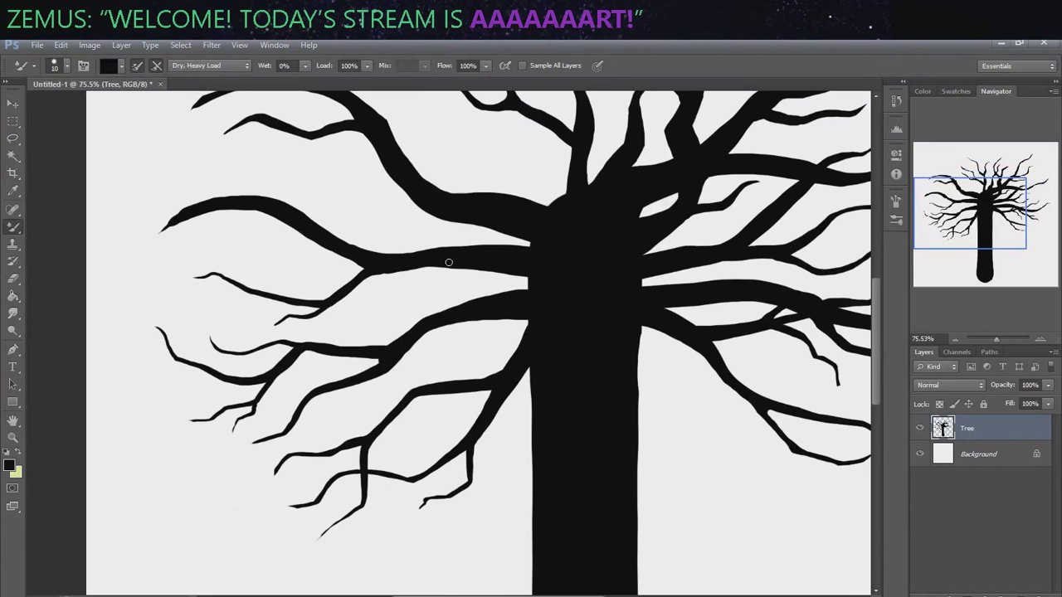
mouse_move(637, 235)
left_mouse_down()
mouse_move(493, 226)
mouse_move(516, 288)
left_mouse_up()
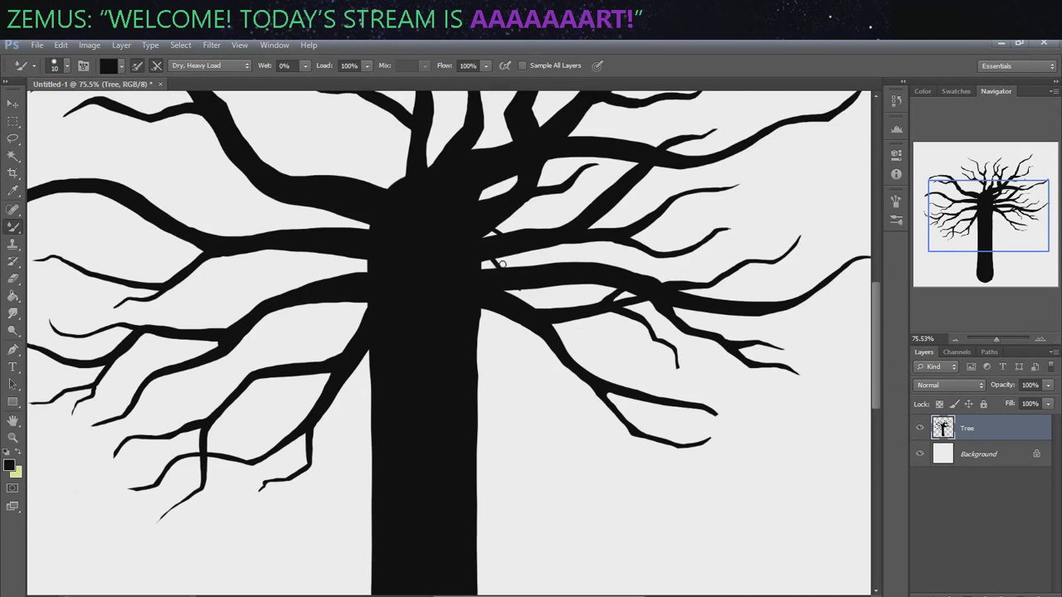
key("ctrl+z")
key("ctrl+z")
Remove the upper branch's left portion and redraw it with a smaller brush and long tapered tip.
left_click_drag(390, 267, 573, 273)
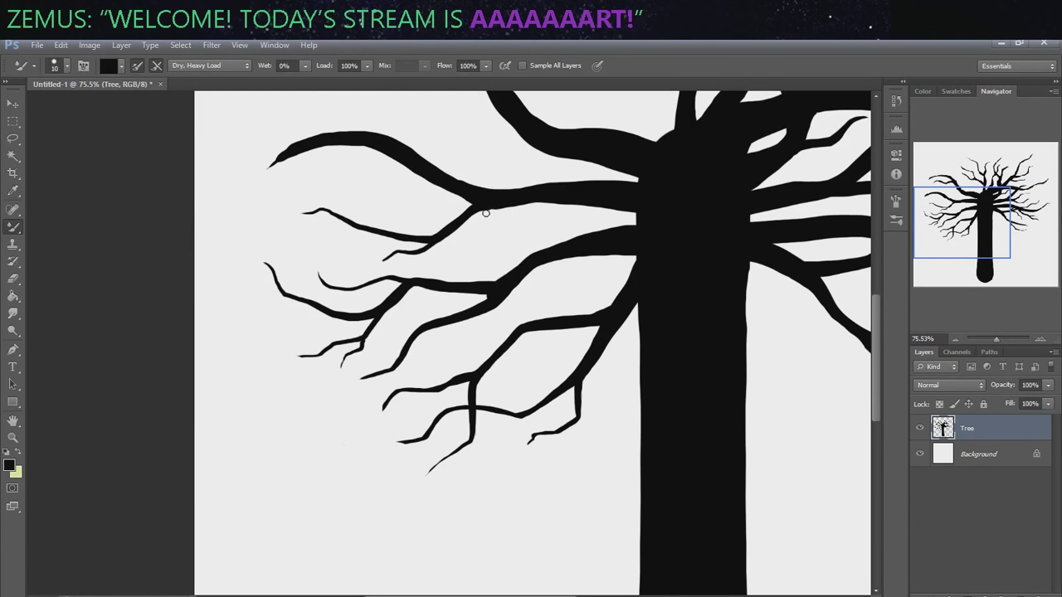
left_click_drag(490, 211, 596, 273)
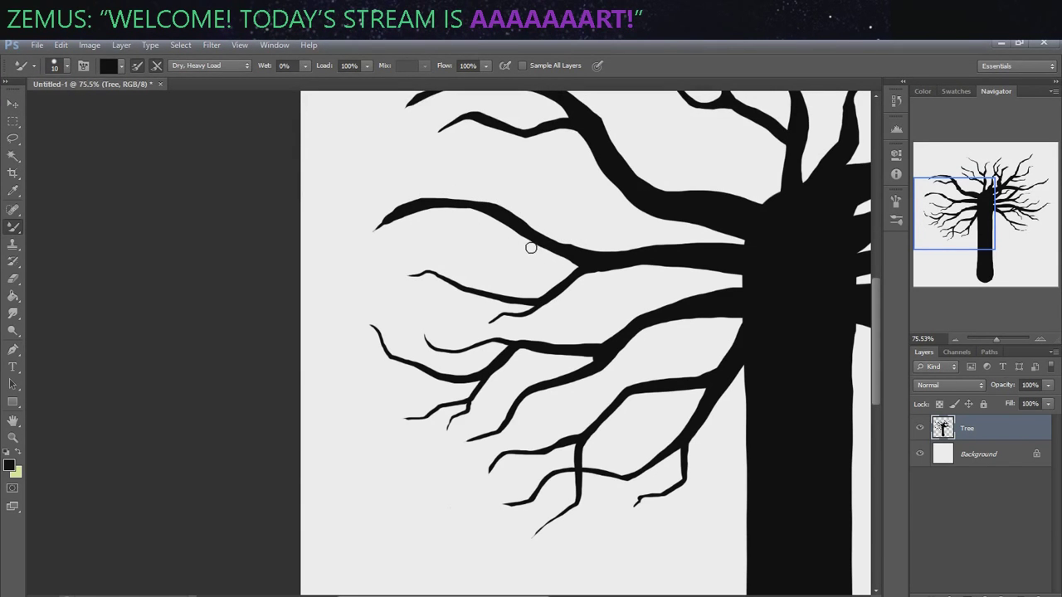
mouse_move(504, 227)
left_mouse_down()
mouse_move(474, 208)
mouse_move(420, 206)
mouse_move(380, 228)
mouse_move(393, 216)
left_mouse_up()
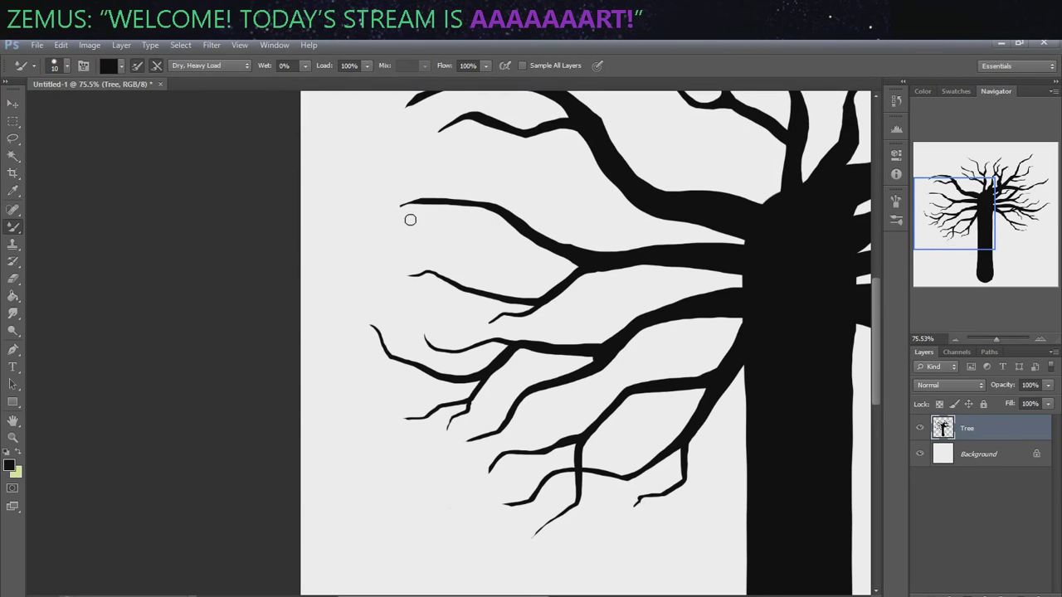
key("bracketleft")
left_click_drag(403, 203, 367, 222)
key("bracketleft")
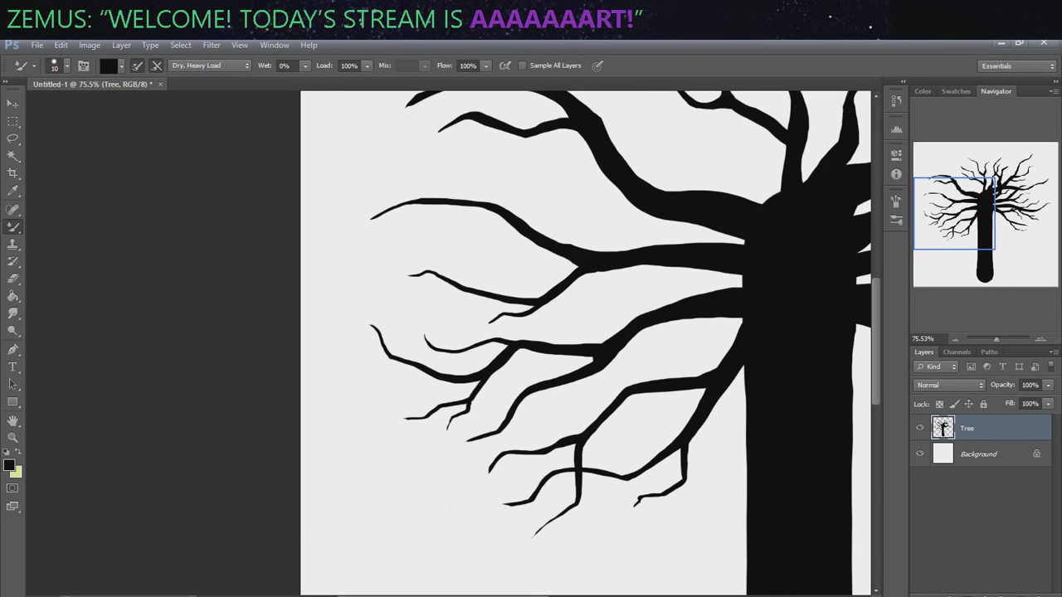
Build up the upper edge of a left branch with the Mixer Brush.
mouse_move(509, 239)
left_mouse_down()
mouse_move(324, 334)
mouse_move(495, 209)
left_mouse_up()
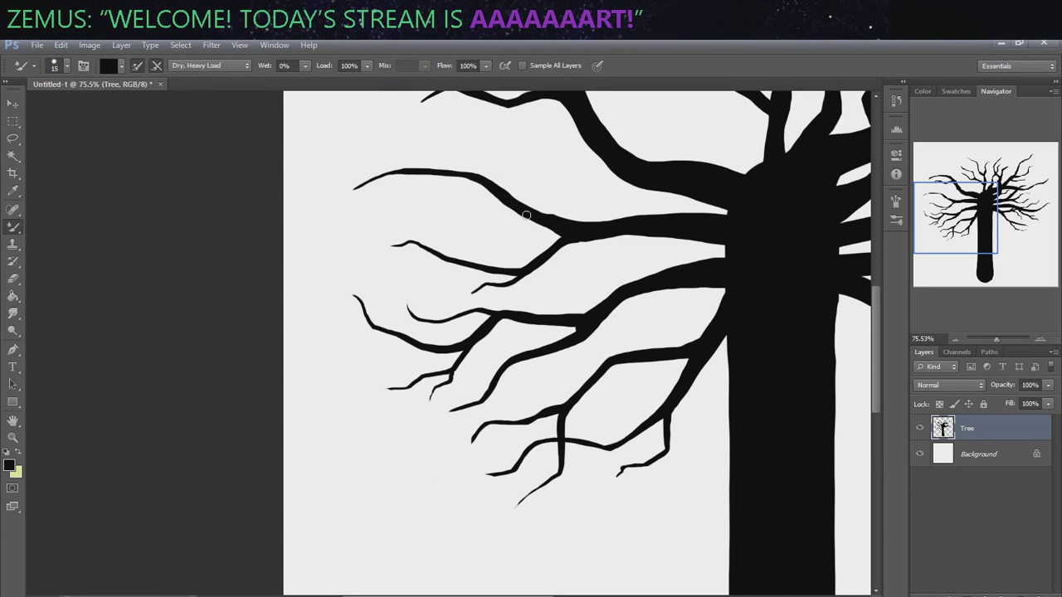
mouse_move(526, 215)
left_mouse_down()
mouse_move(479, 221)
mouse_move(393, 198)
left_mouse_up()
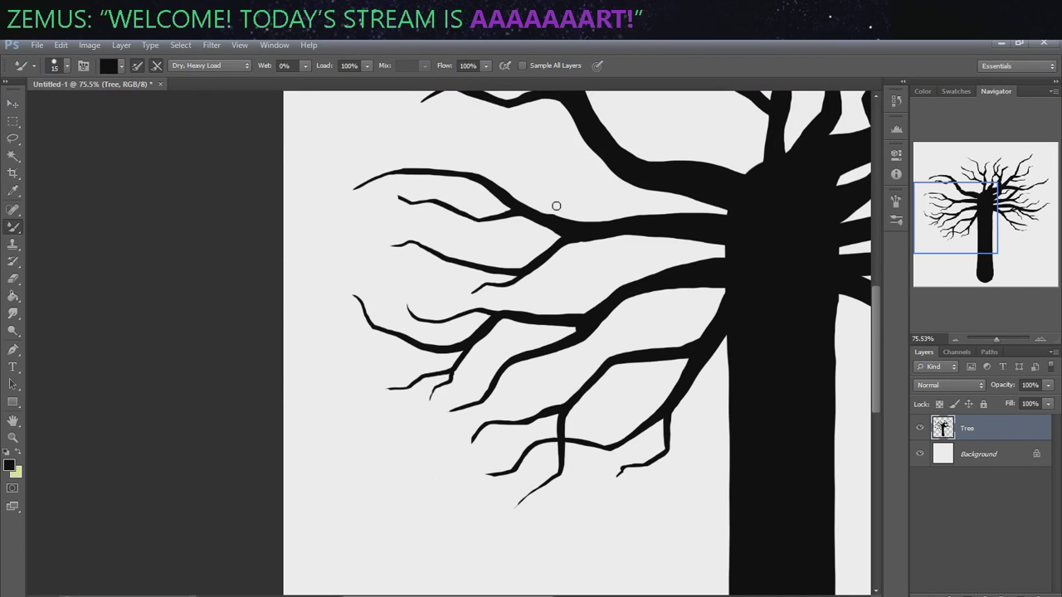
scroll(498, 212, "up", 2)
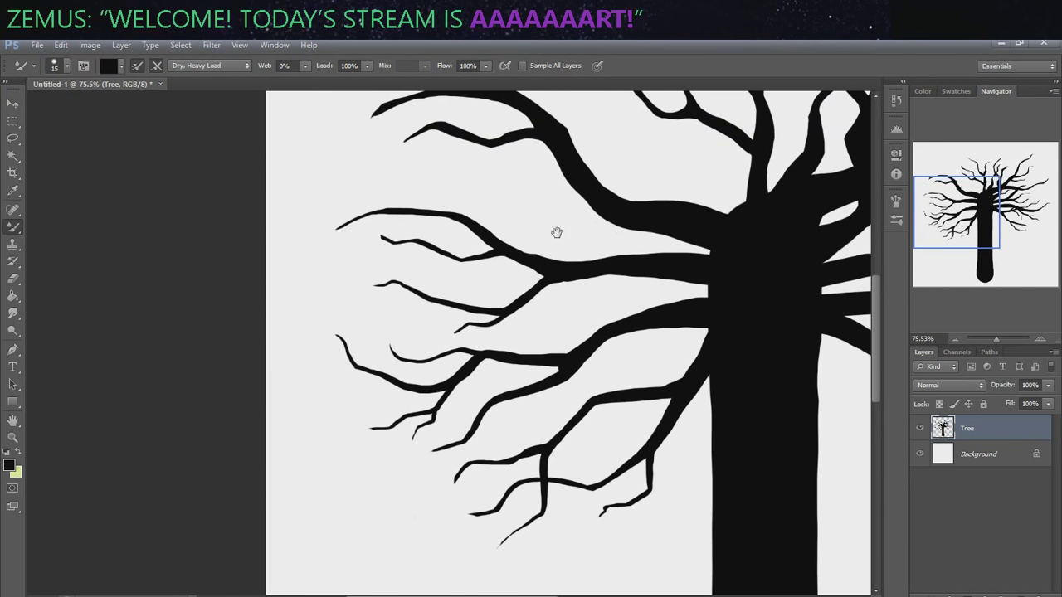
scroll(464, 240, "up", 2)
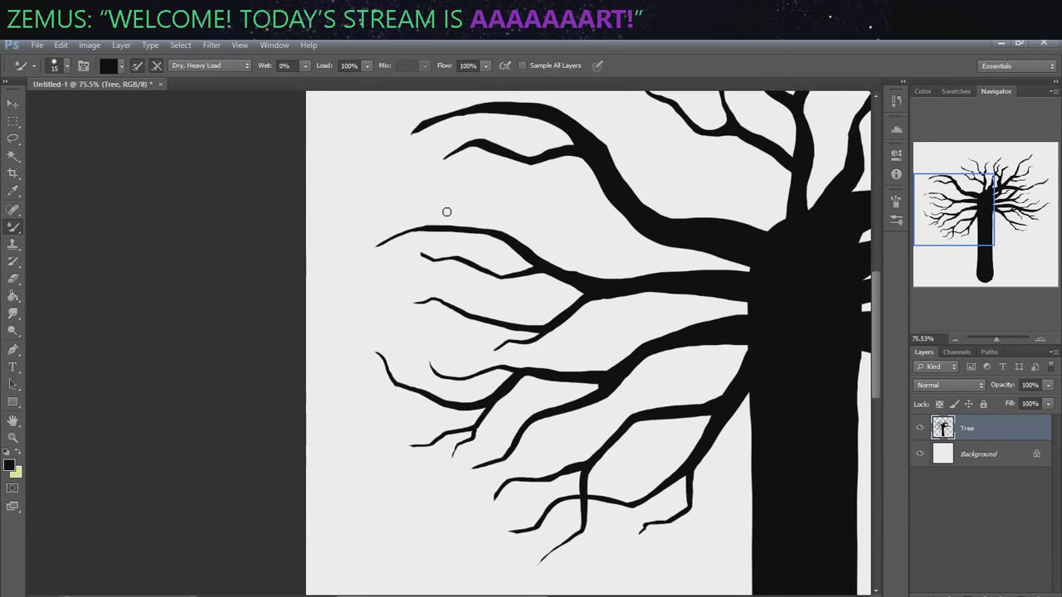
left_click_drag(514, 249, 328, 287)
left_click_drag(435, 252, 551, 266)
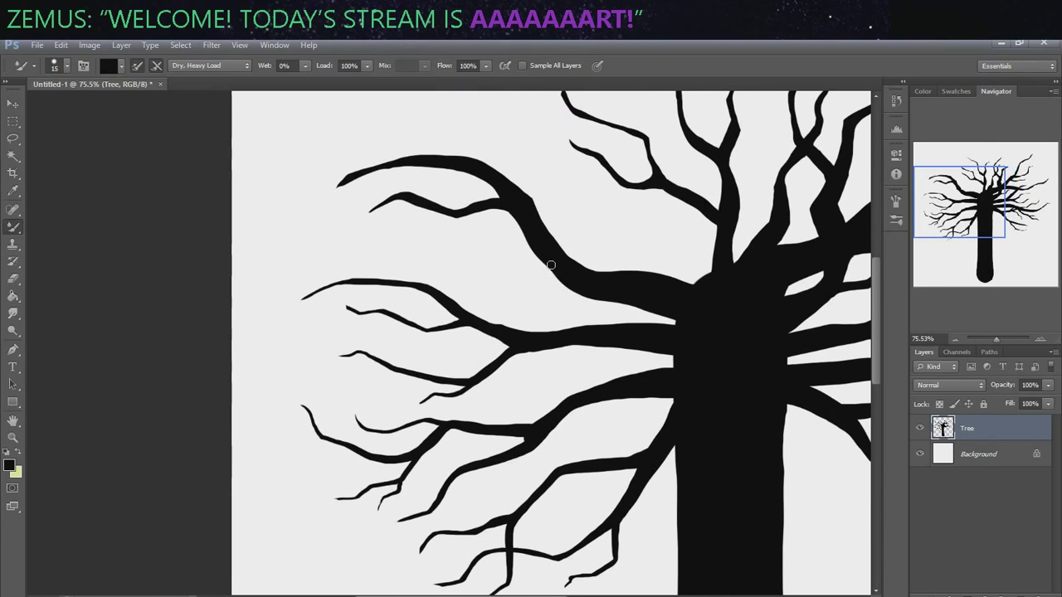
Thicken the branch's lower edge near the trunk with a 25 px brush.
key("bracketright")
key("bracketright")
key("bracketright")
left_click_drag(539, 299, 524, 246)
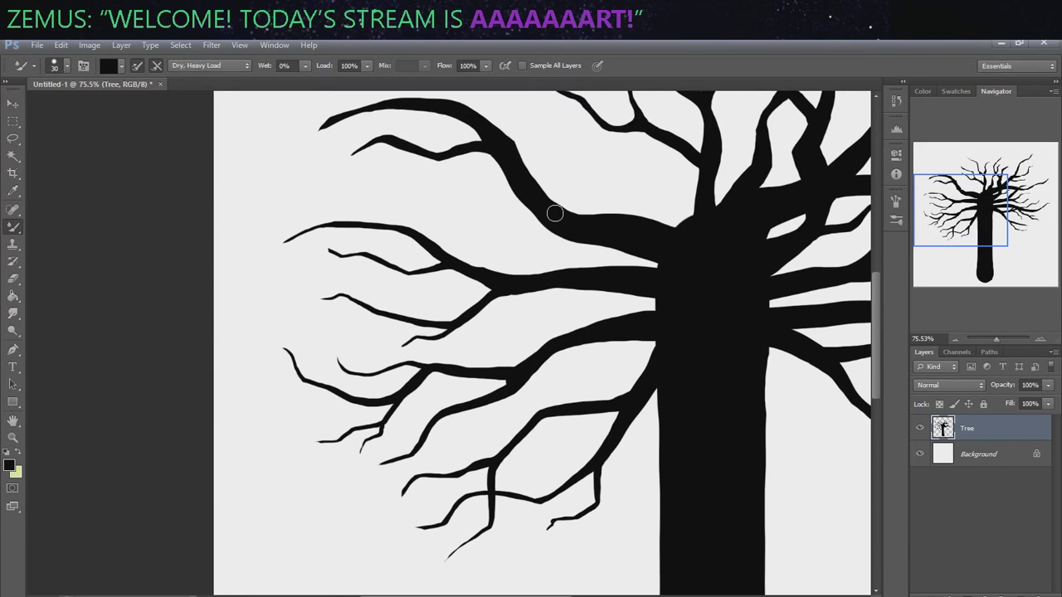
key("bracketleft")
mouse_move(559, 225)
left_mouse_down()
mouse_move(560, 242)
mouse_move(407, 232)
left_mouse_up()
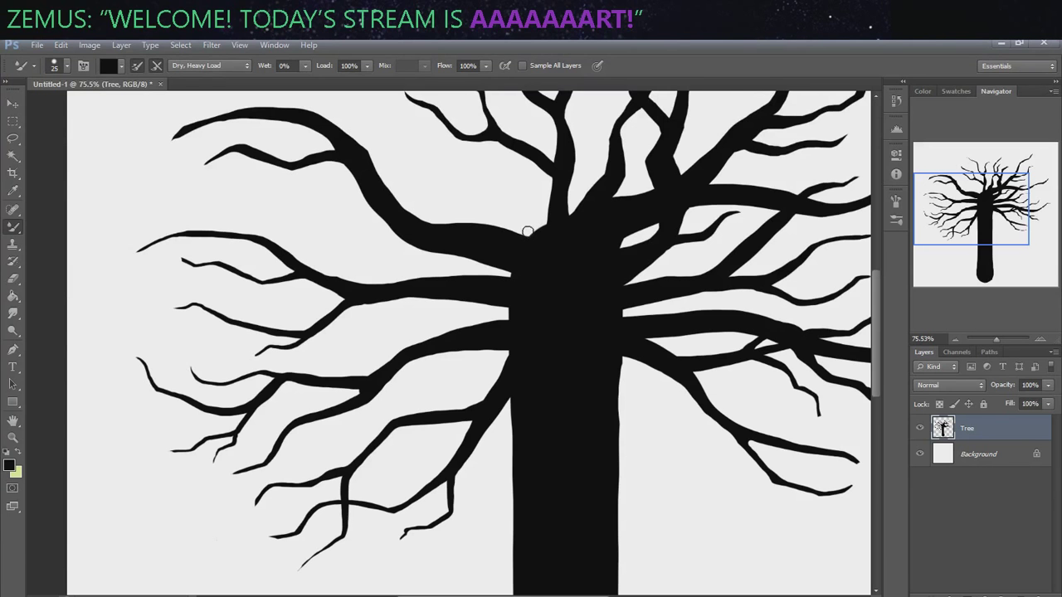
left_click_drag(483, 202, 560, 207)
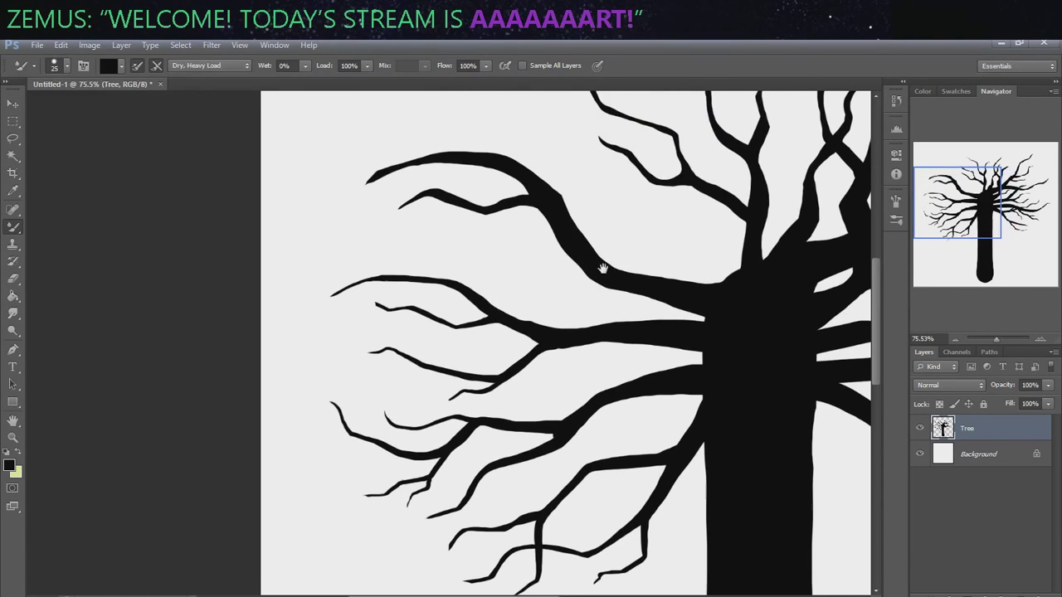
left_click_drag(484, 227, 602, 267)
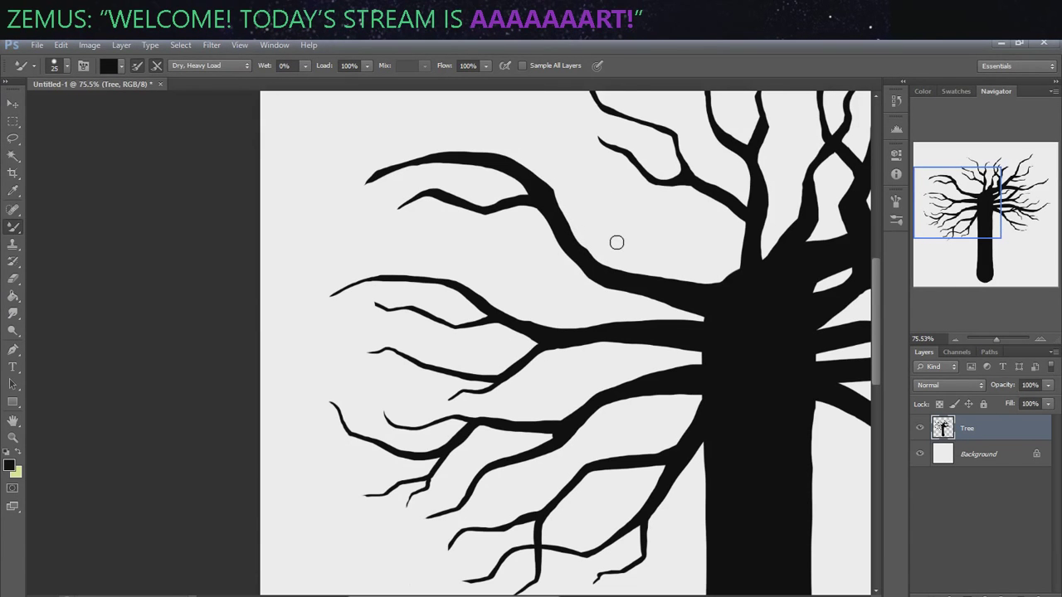
Zoom in on the left branches and thicken and extend one branch leftward.
key("z")
mouse_move(616, 242)
left_mouse_down()
mouse_move(580, 282)
mouse_move(544, 273)
left_mouse_up()
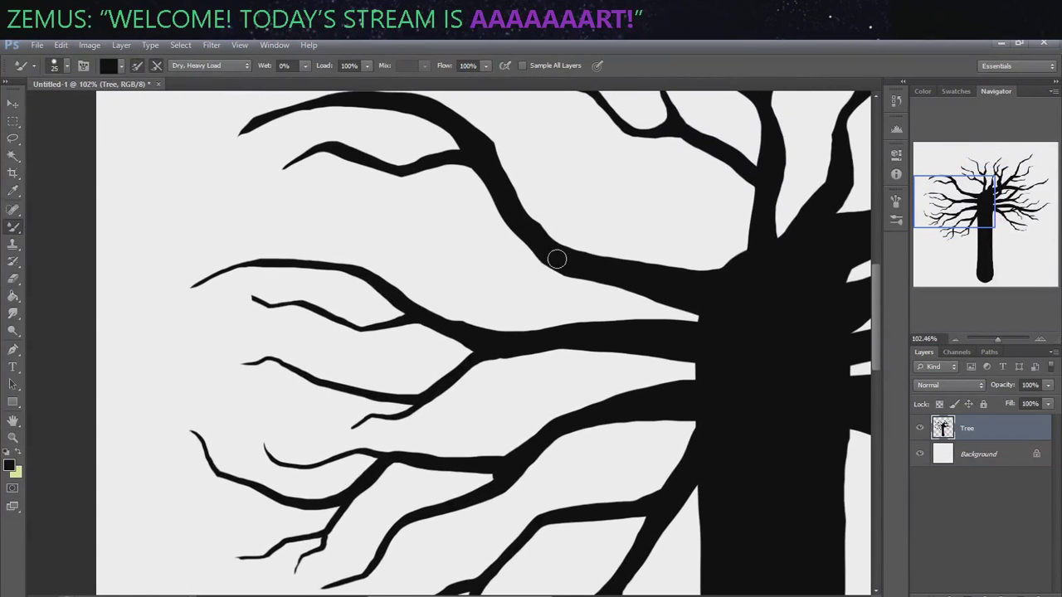
key("b")
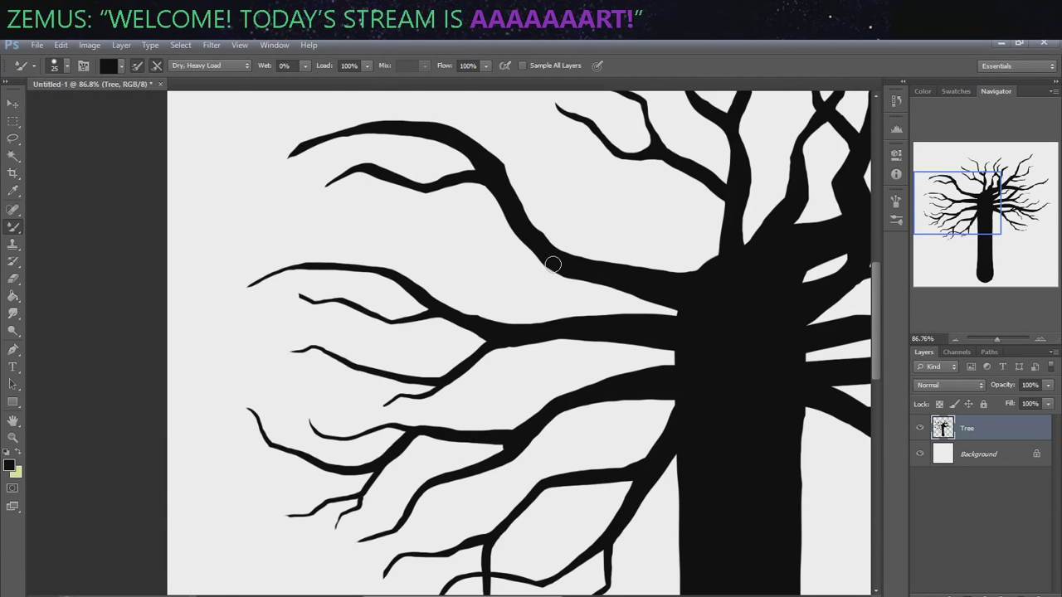
left_click_drag(533, 237, 593, 208)
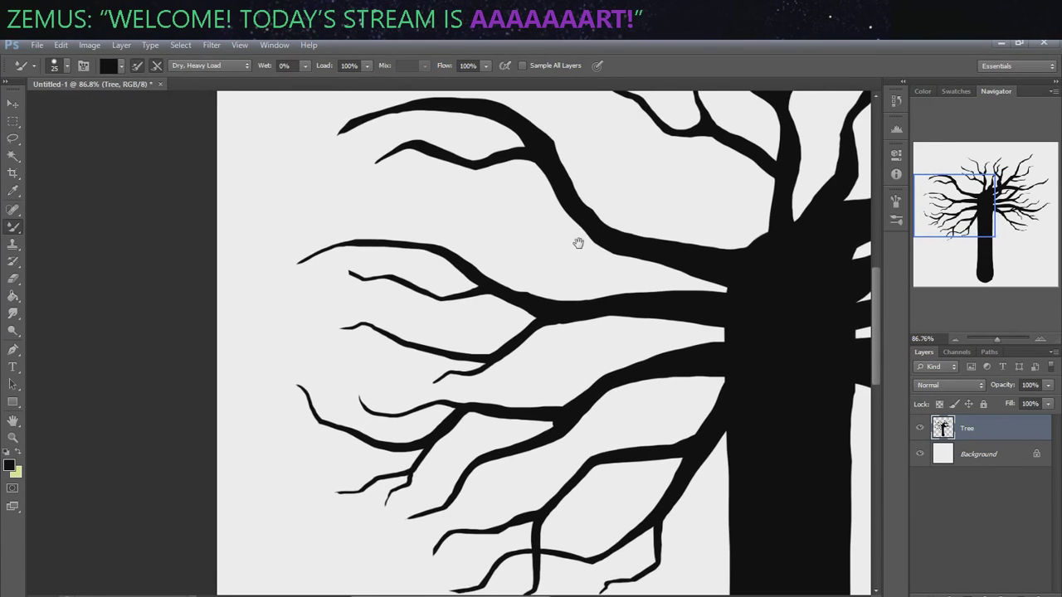
left_click_drag(574, 251, 564, 273)
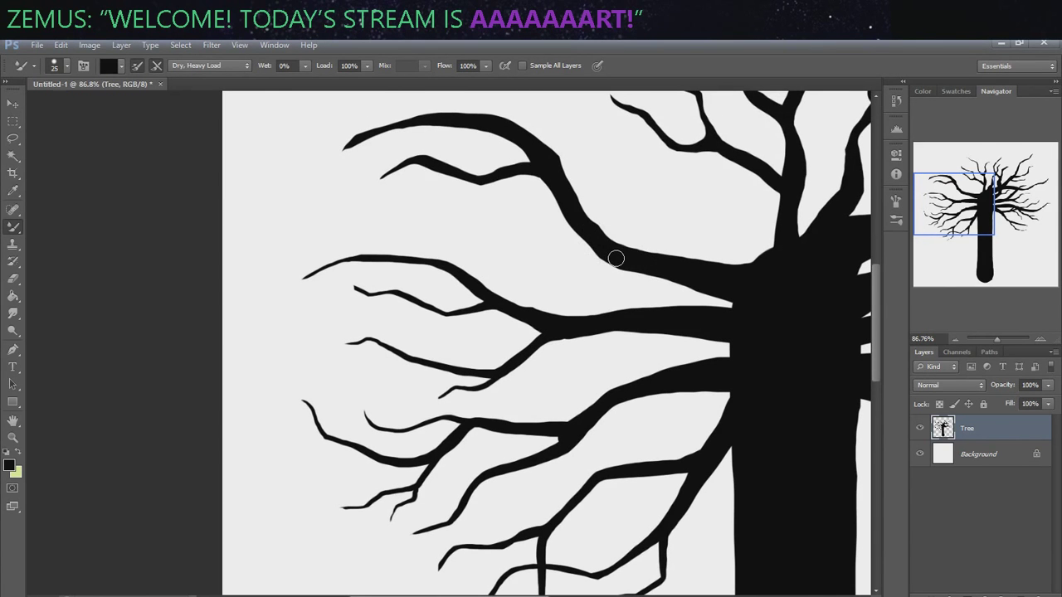
left_click_drag(635, 266, 581, 268)
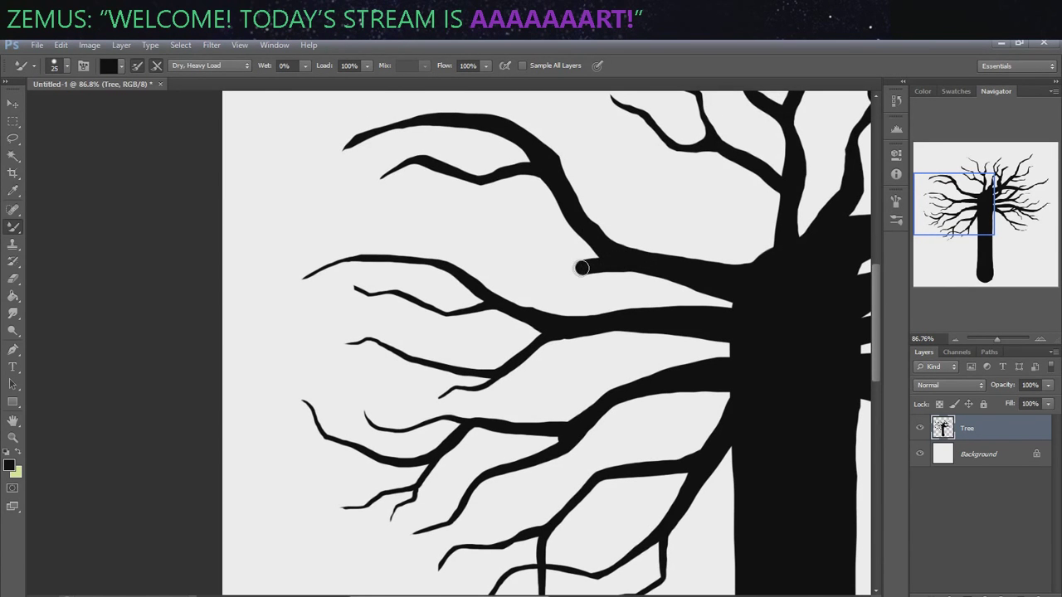
left_click_drag(647, 240, 485, 264)
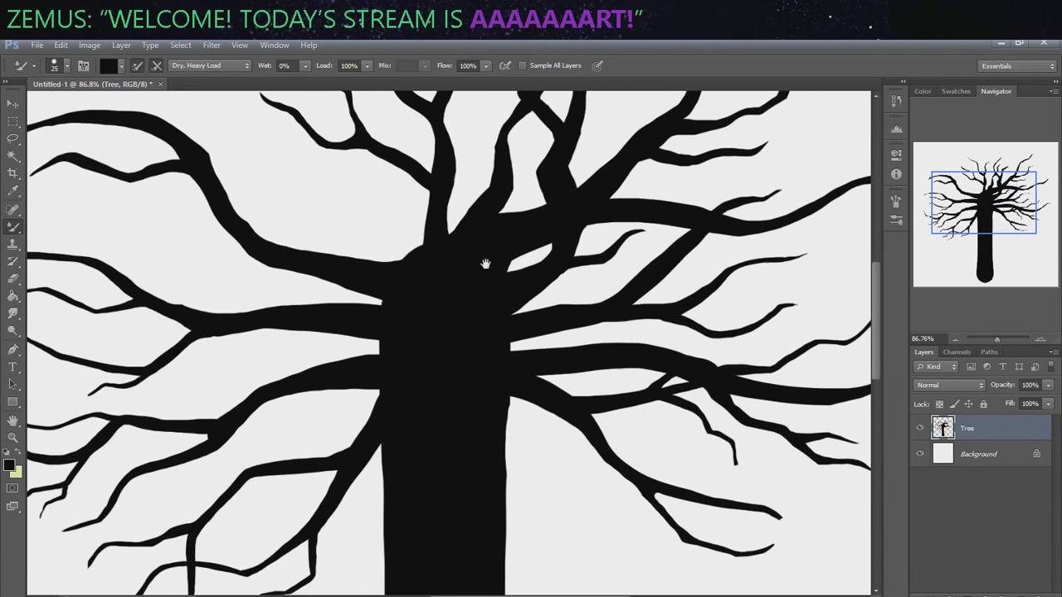
Paint a new branch curling down leftward from the trunk, redoing the first attempt.
key("ctrl+0")
key("z")
left_click(478, 257)
left_click_drag(478, 257, 539, 273)
key("b")
mouse_move(488, 237)
left_mouse_down()
mouse_move(482, 283)
mouse_move(500, 301)
left_mouse_up()
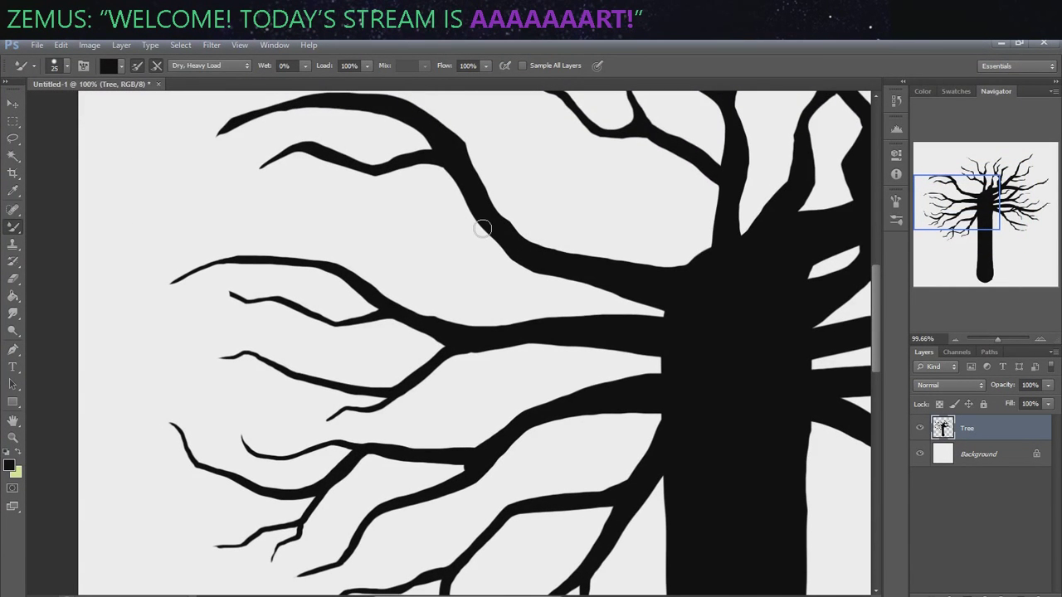
left_click_drag(450, 249, 500, 240)
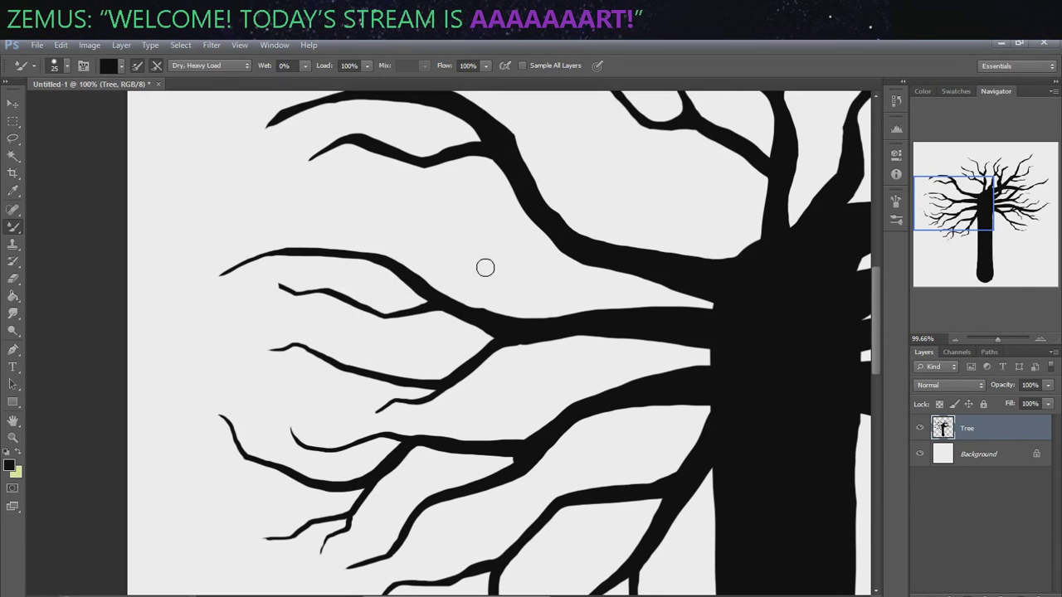
left_click_drag(587, 258, 438, 227)
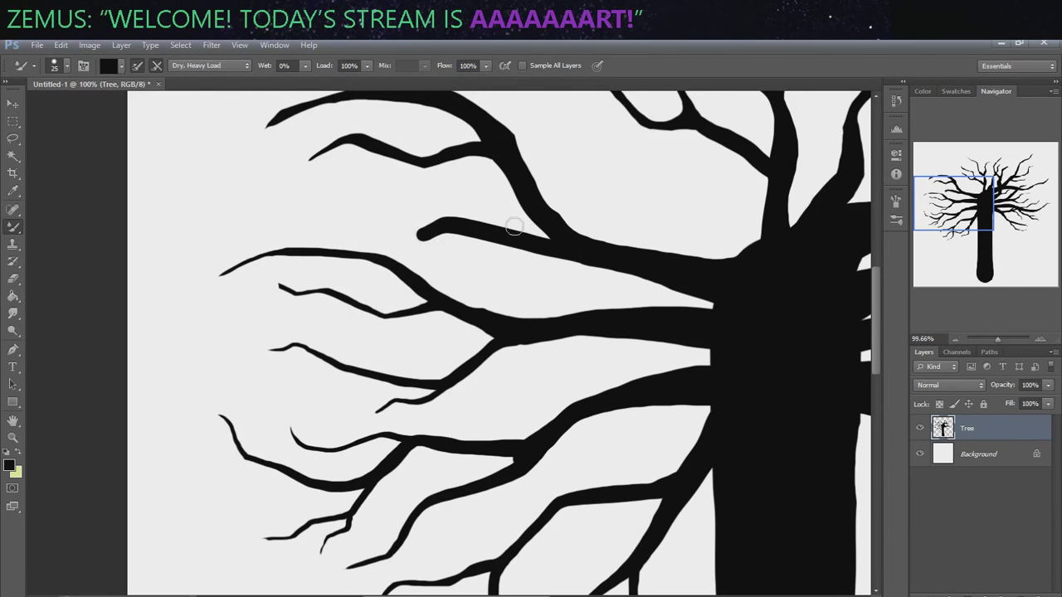
key("ctrl+z")
mouse_move(588, 258)
left_mouse_down()
mouse_move(427, 227)
mouse_move(340, 286)
mouse_move(224, 319)
left_mouse_up()
Taper the new branch's left end, trim its thin tip and smooth its upper edge.
left_click_drag(438, 257, 639, 226)
left_click_drag(506, 288, 417, 290)
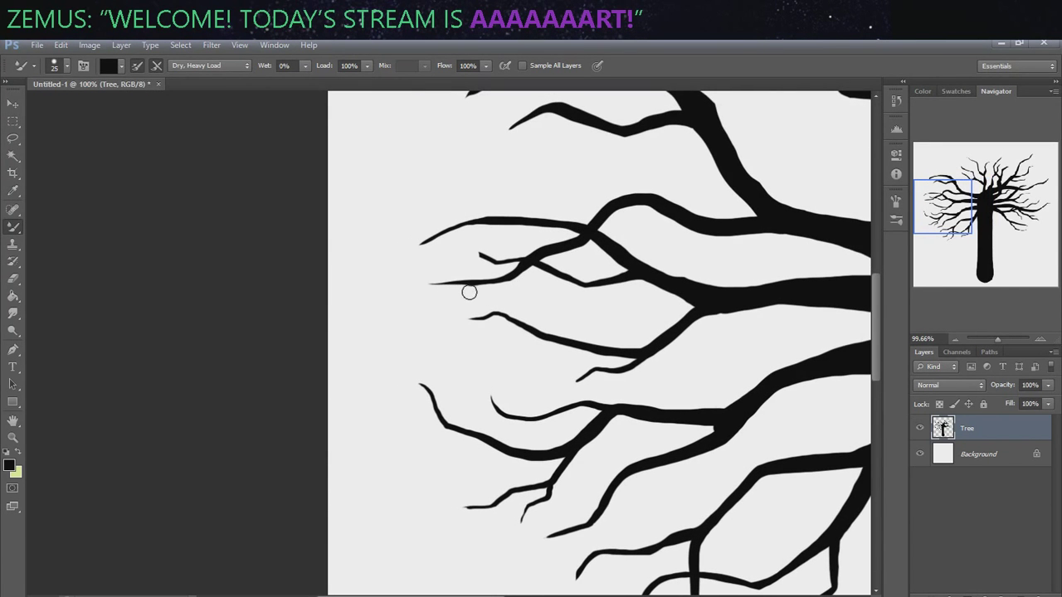
mouse_move(425, 284)
left_mouse_down()
mouse_move(452, 286)
mouse_move(358, 300)
mouse_move(373, 294)
left_mouse_up()
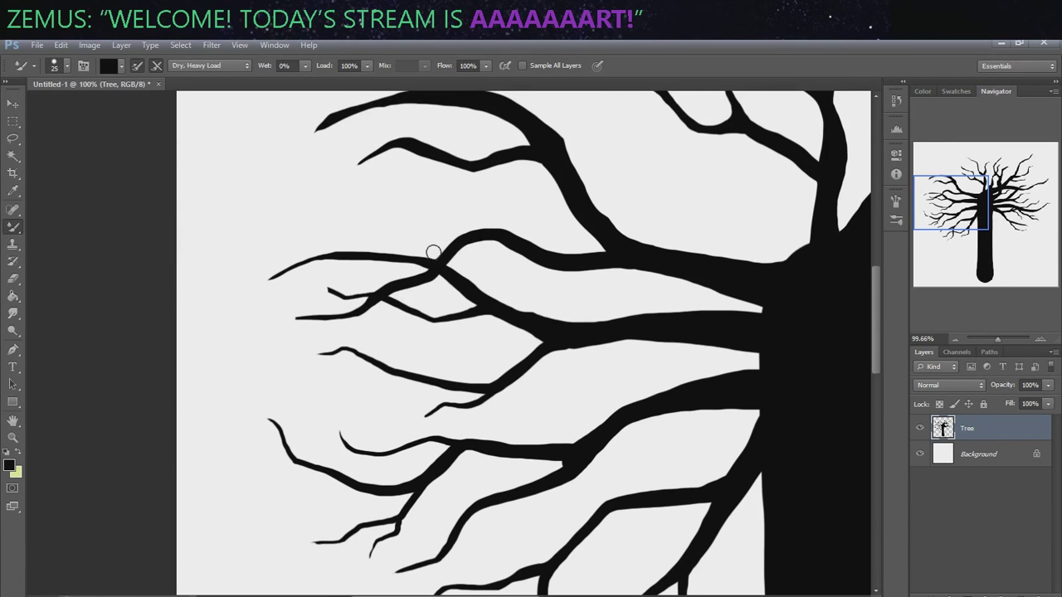
left_click_drag(457, 229, 555, 228)
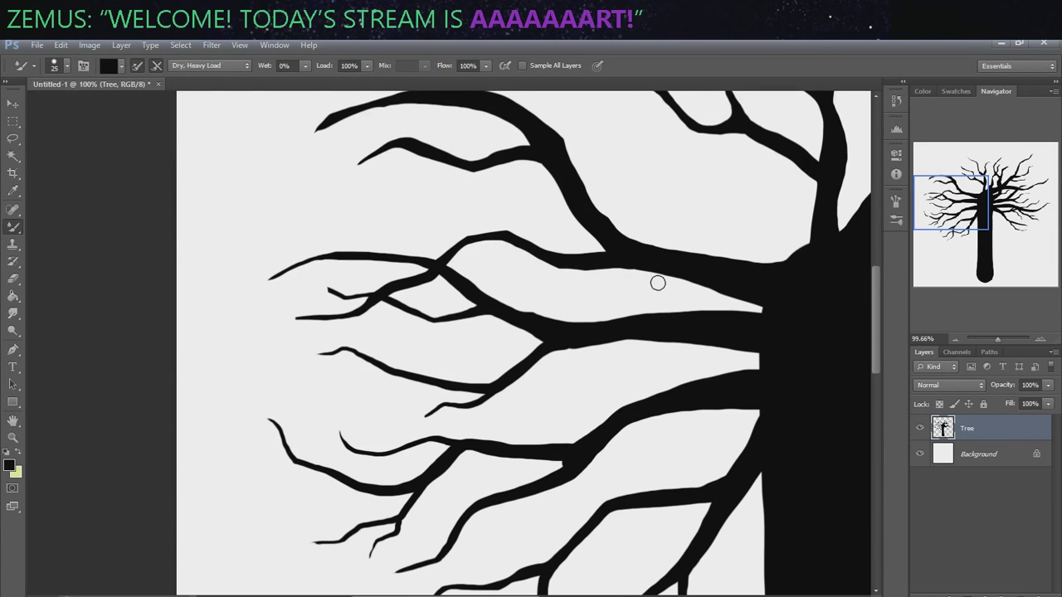
scroll(522, 256, "down", 3)
scroll(498, 241, "left", 3)
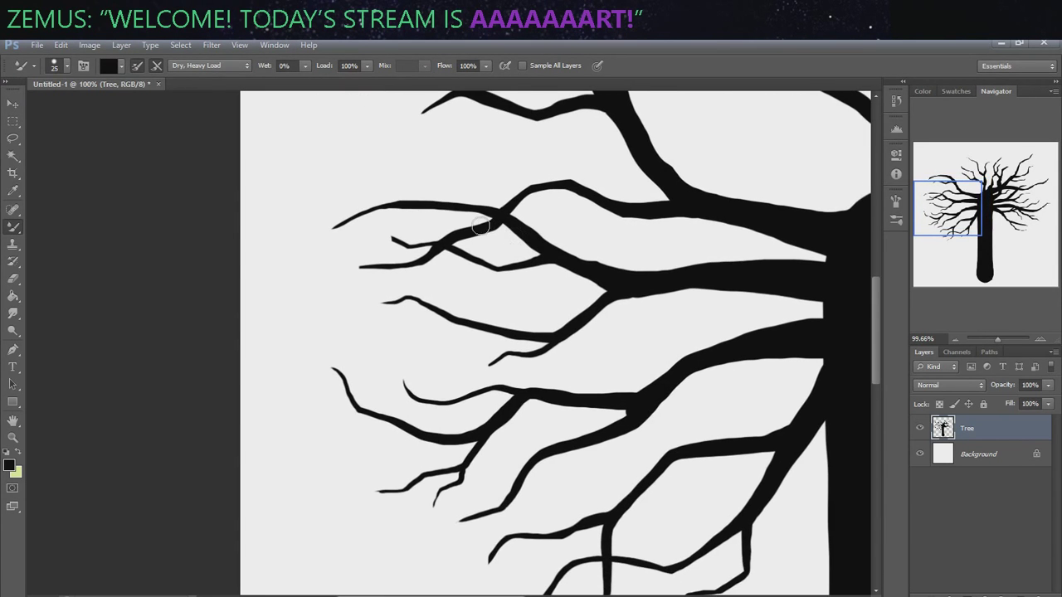
Reduce the brush to 20 and thicken the small upper-left branch tip.
key("bracketleft")
left_click_drag(416, 250, 400, 242)
Zoom to 144.9% and darken and thicken the thin branch left of the junction.
key("z")
left_click_drag(498, 244, 519, 246)
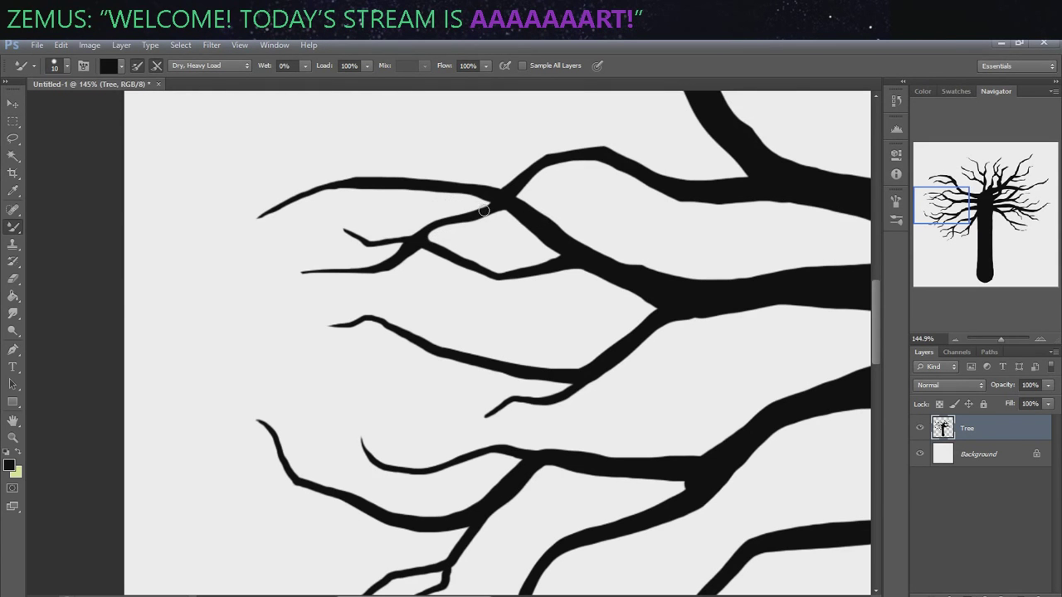
mouse_move(481, 214)
left_mouse_down()
mouse_move(418, 243)
mouse_move(497, 232)
left_mouse_up()
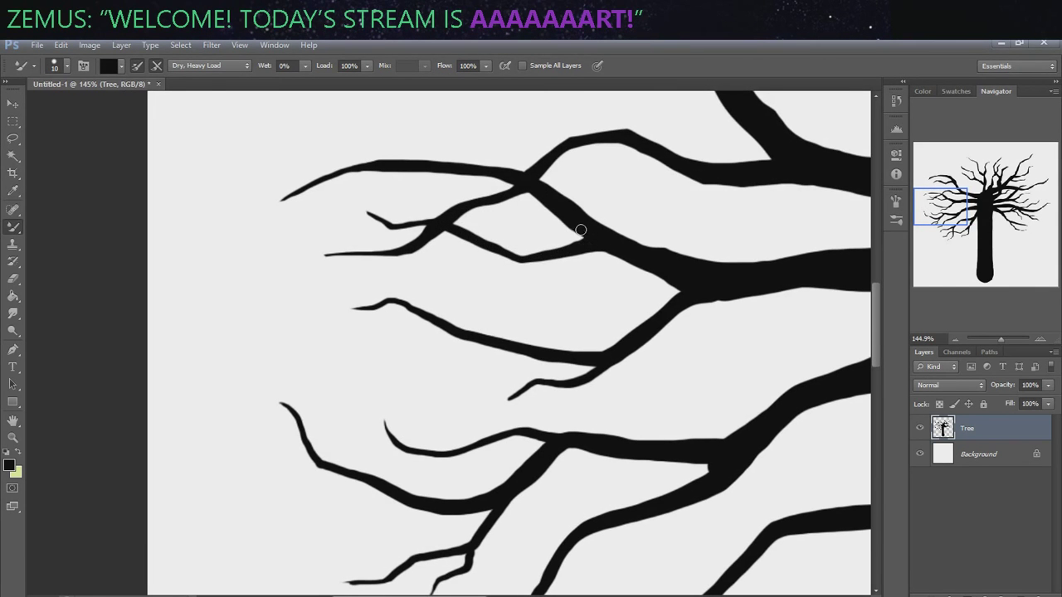
mouse_move(579, 240)
left_mouse_down()
mouse_move(519, 258)
mouse_move(559, 252)
mouse_move(668, 270)
mouse_move(579, 241)
mouse_move(531, 240)
mouse_move(501, 221)
mouse_move(447, 231)
left_mouse_up()
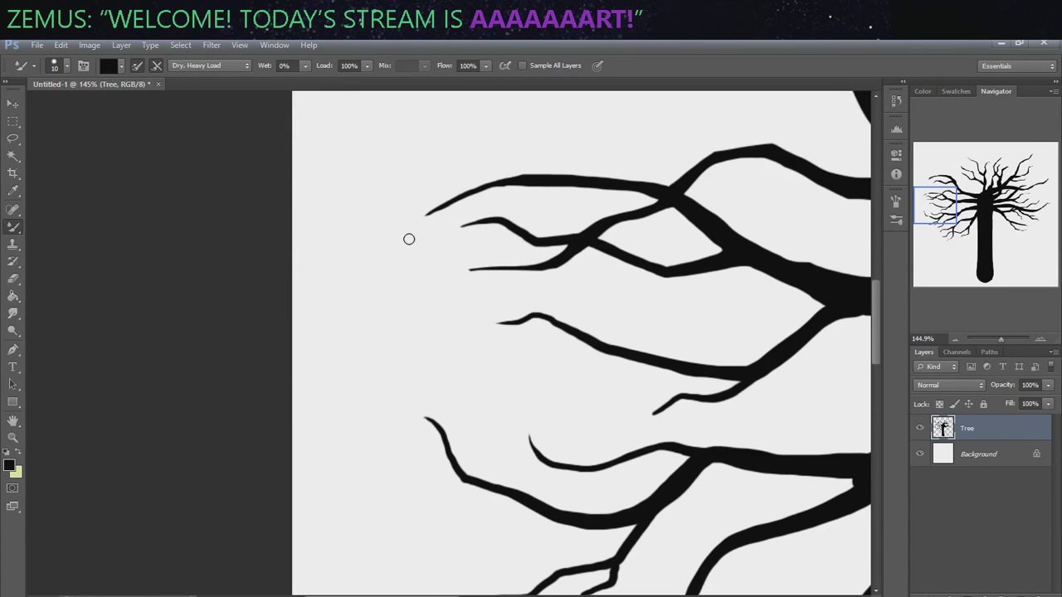
mouse_move(409, 239)
left_mouse_down()
mouse_move(360, 298)
mouse_move(357, 259)
mouse_move(393, 240)
left_mouse_up()
mouse_move(379, 199)
left_mouse_down()
mouse_move(591, 231)
mouse_move(503, 246)
left_mouse_up()
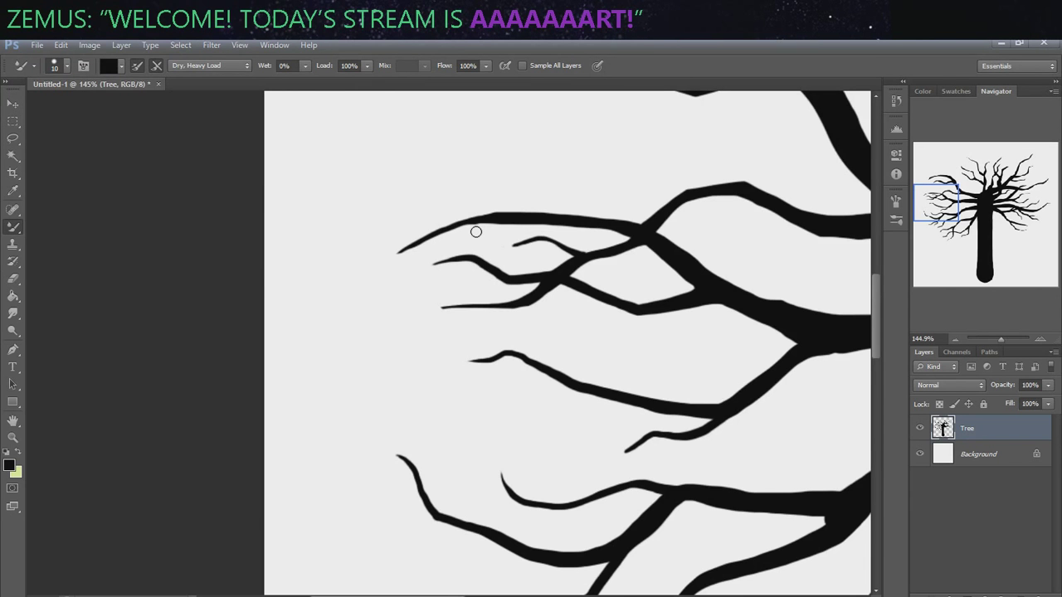
left_click_drag(475, 231, 322, 285)
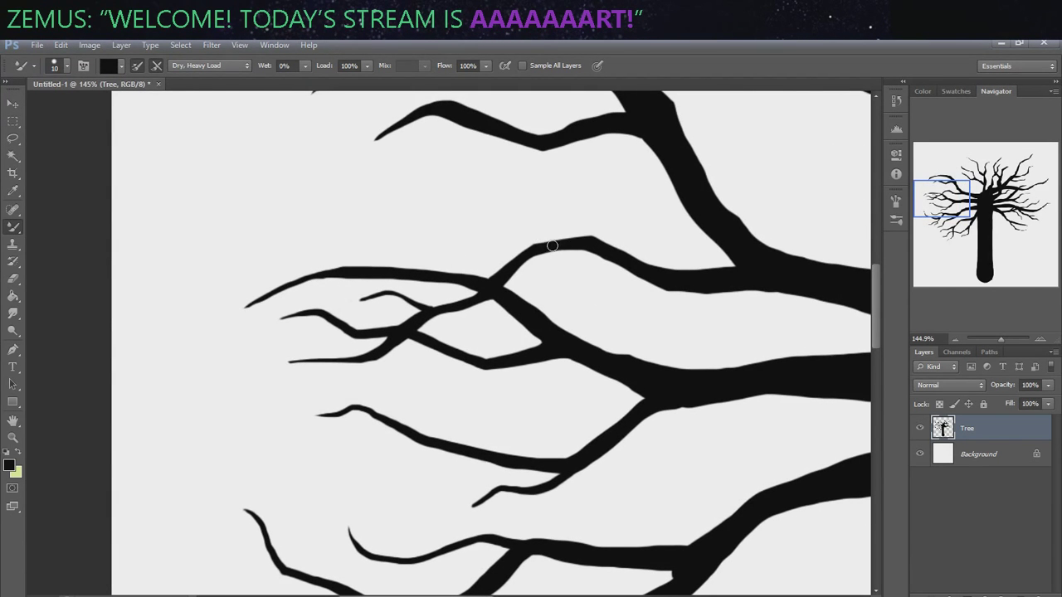
Paint a thin branch growing up-left from the trunk with a 15 px brush.
key("bracketright")
left_click_drag(590, 244, 475, 175)
left_click_drag(535, 193, 375, 181)
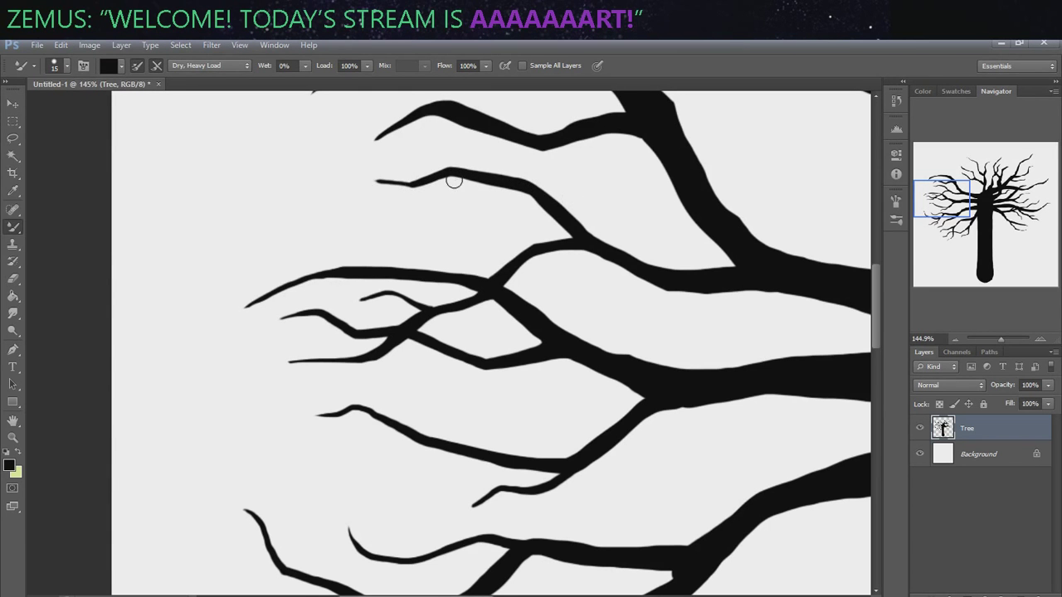
mouse_move(386, 179)
left_mouse_down()
mouse_move(341, 177)
mouse_move(474, 178)
left_mouse_up()
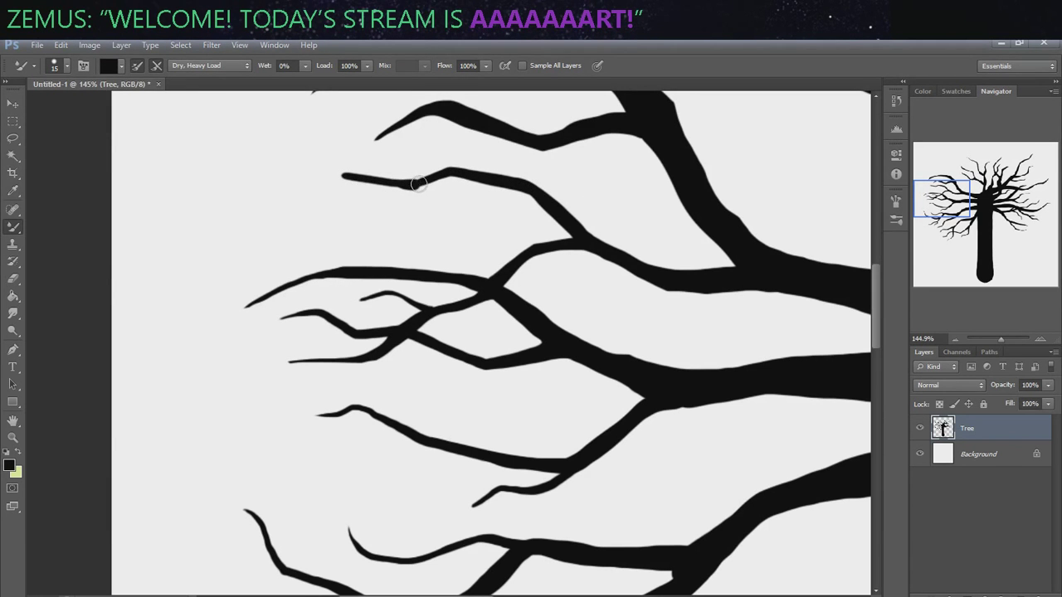
key("bracketleft")
key("bracketleft")
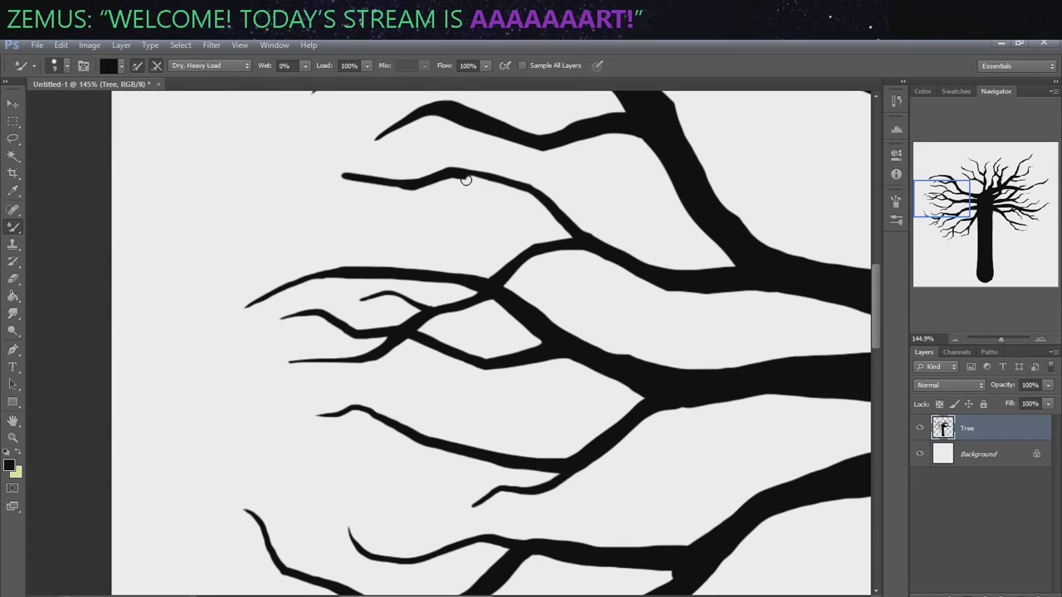
Undo the tip blob and stray thin strokes, leaving the upper-left branch shorter.
key("ctrl+z")
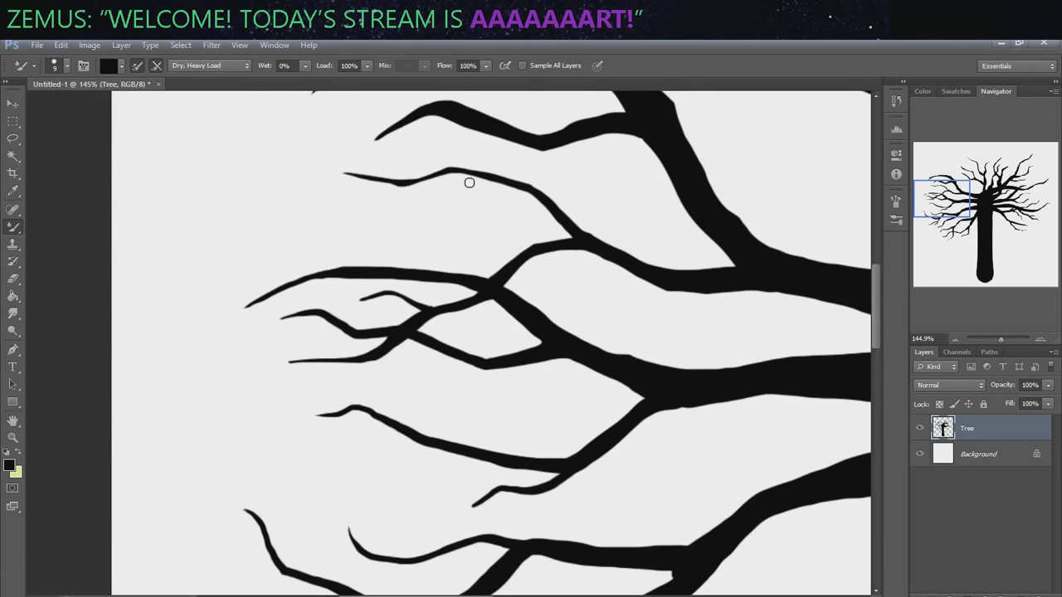
left_click_drag(446, 172, 307, 212)
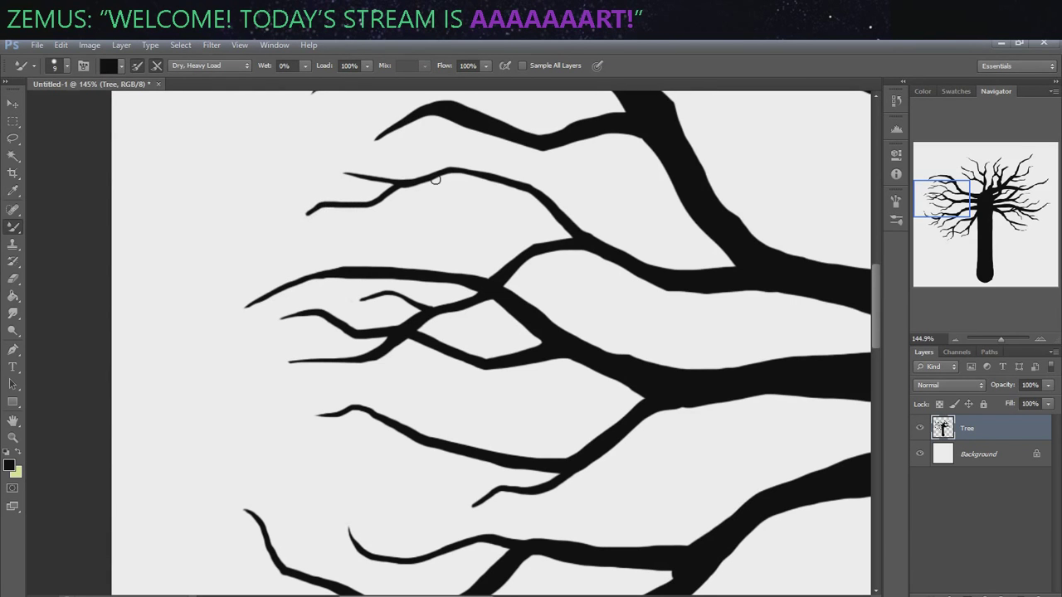
key("ctrl+z")
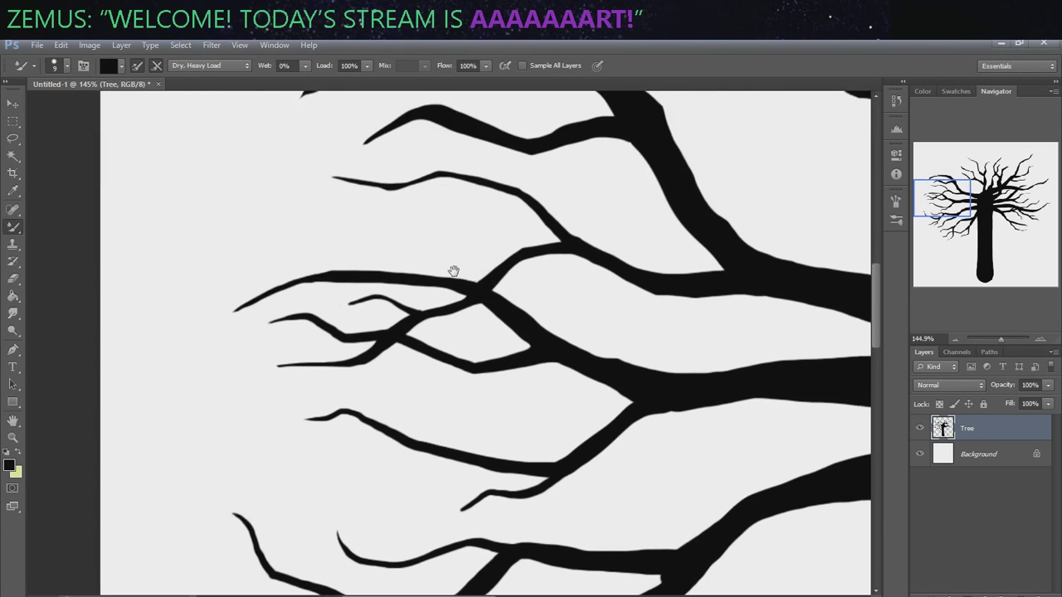
scroll(321, 320, "up", 2)
scroll(472, 277, "down", 2)
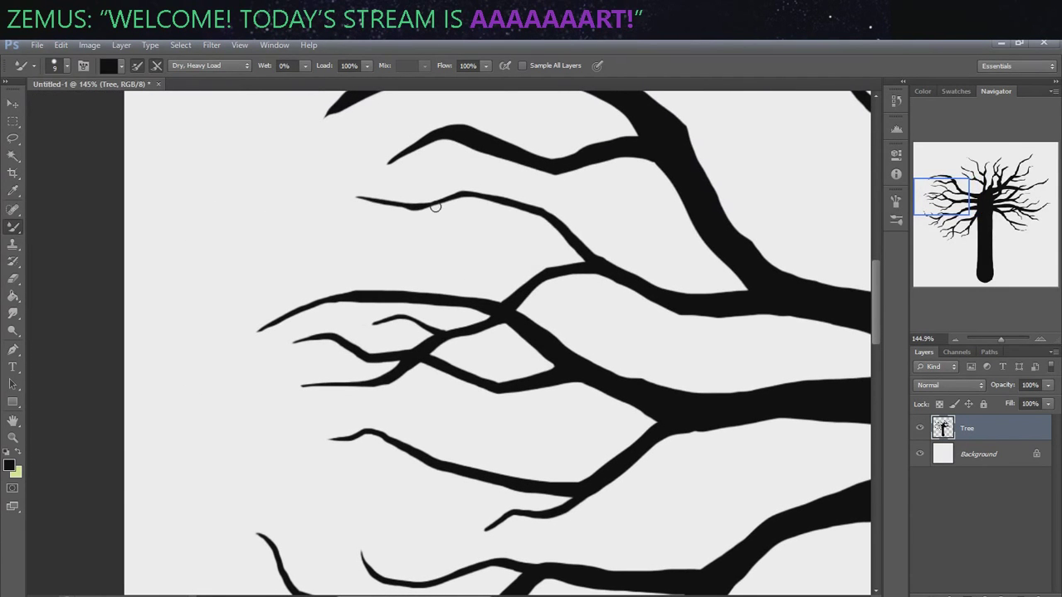
key("ctrl+z")
key("ctrl+z")
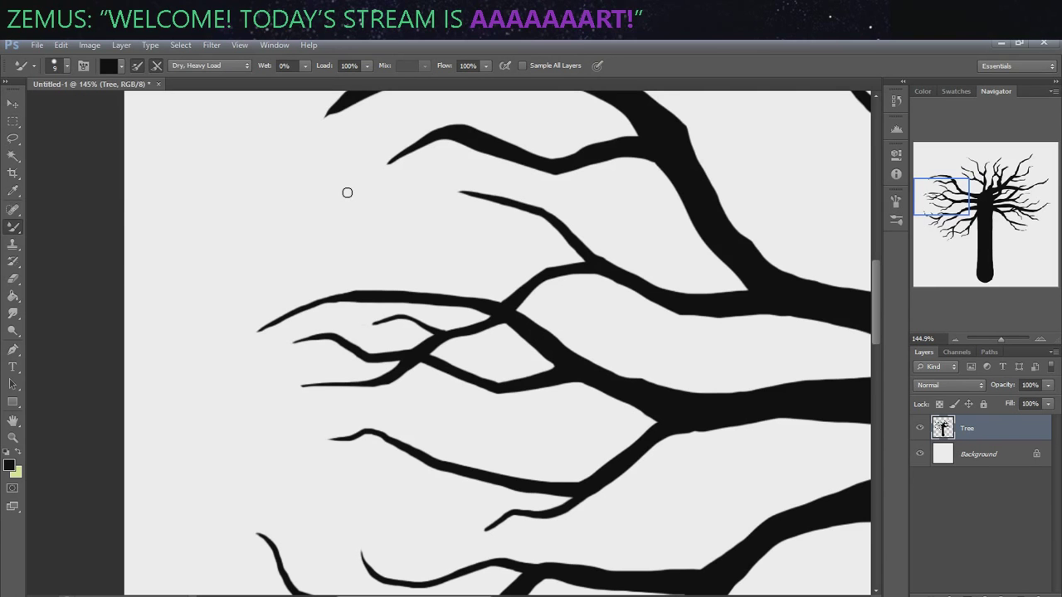
Save the document as CircleTree.psd in place of Untitled-1.
left_click(36, 45)
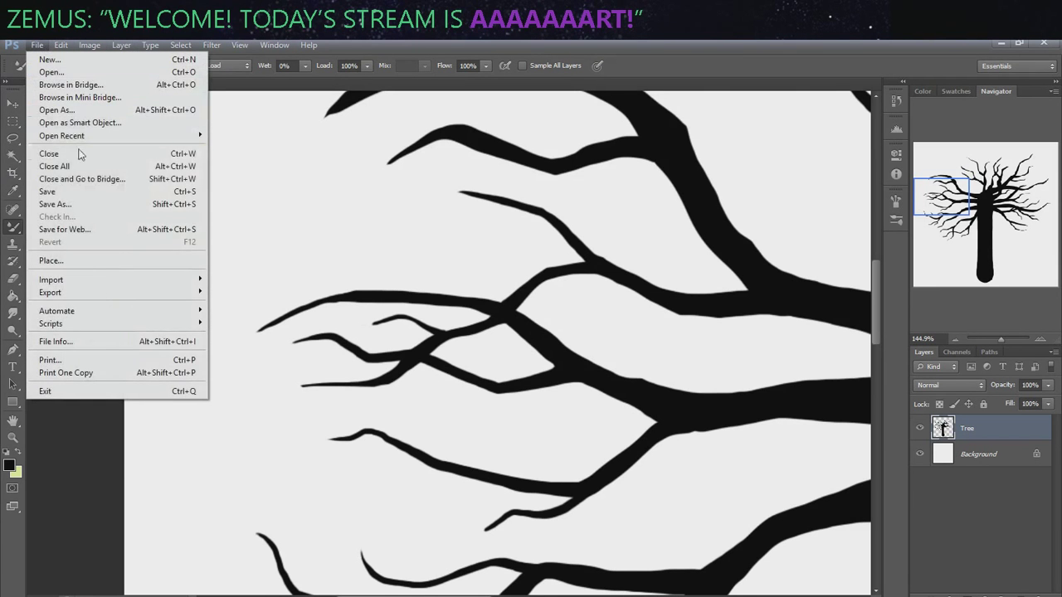
left_click(65, 210)
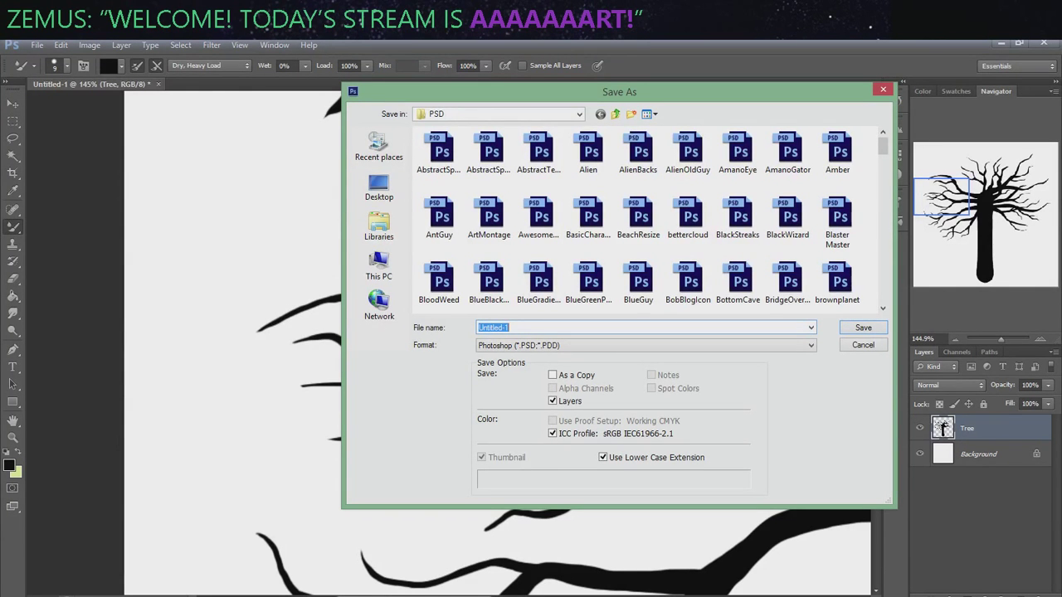
key("BackSpace")
type("Circle")
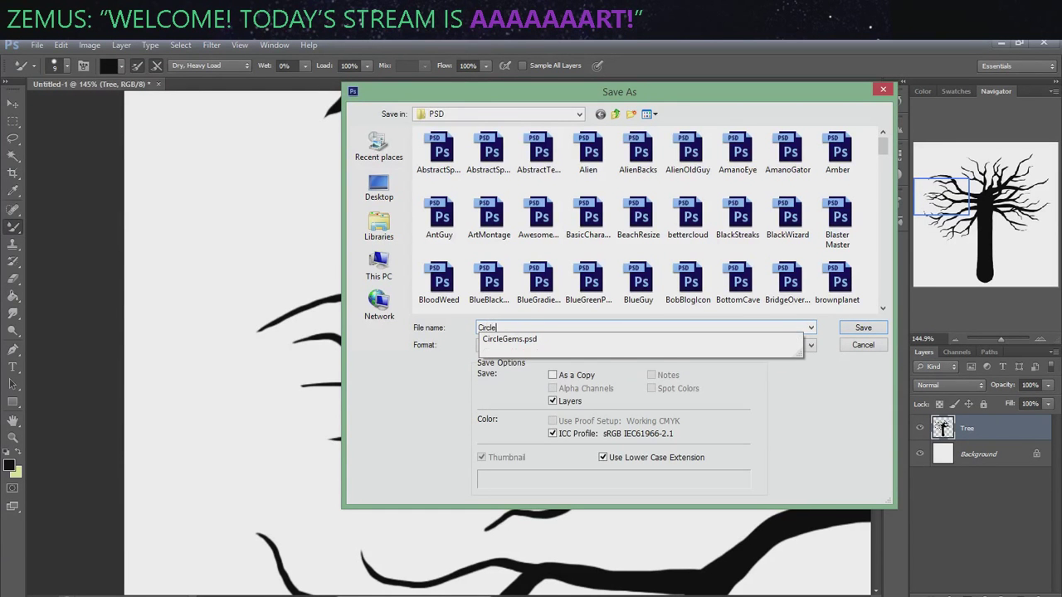
type("Tree")
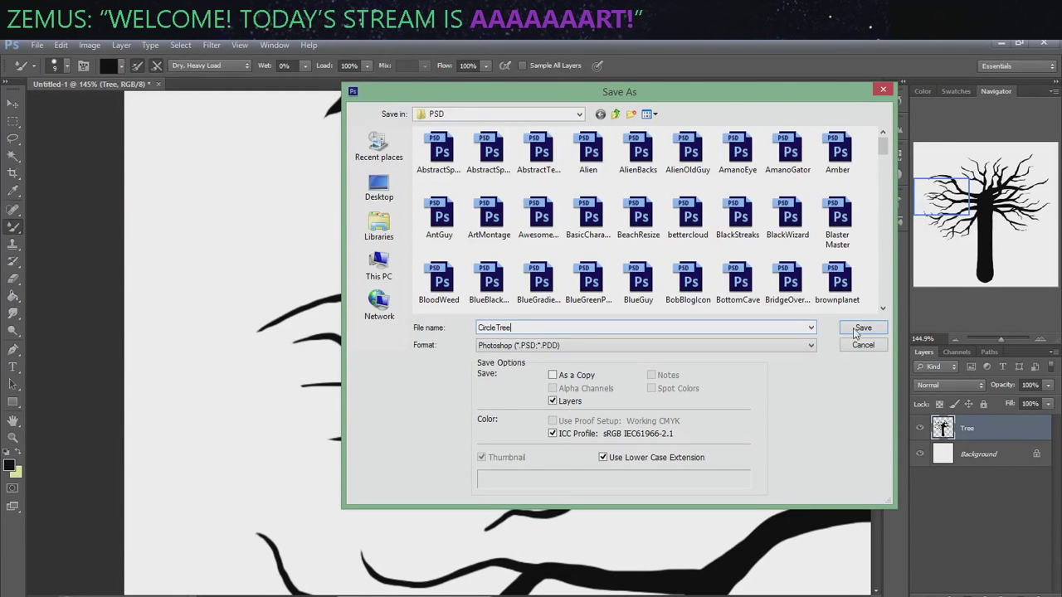
left_click(867, 330)
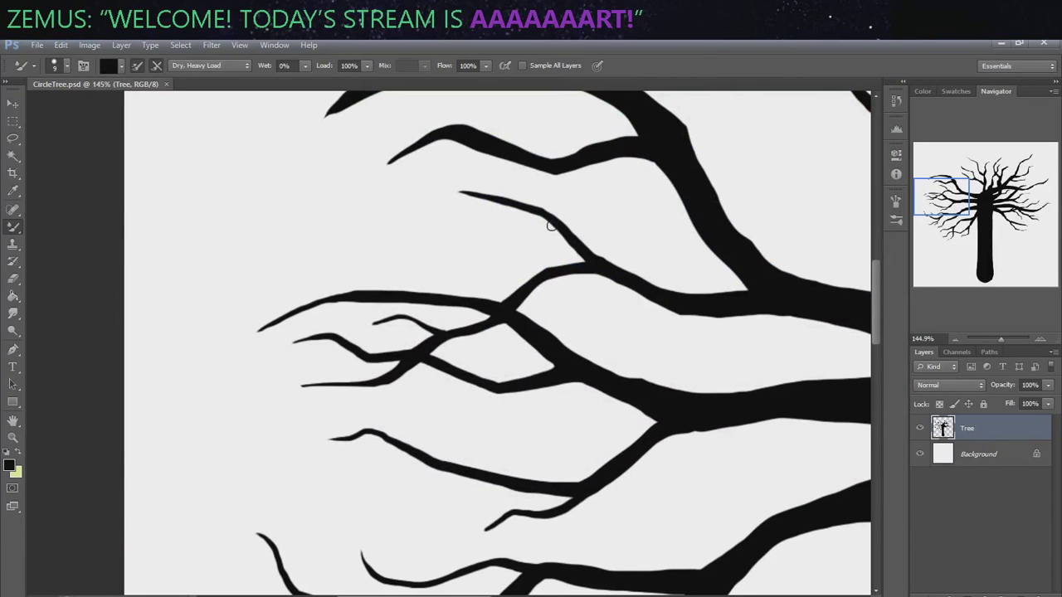
Try small twigs near the left branch tip and undo them.
mouse_move(569, 237)
left_mouse_down()
mouse_move(490, 272)
mouse_move(496, 258)
mouse_move(208, 280)
mouse_move(355, 398)
mouse_move(504, 333)
mouse_move(436, 282)
mouse_move(493, 254)
mouse_move(487, 230)
left_mouse_up()
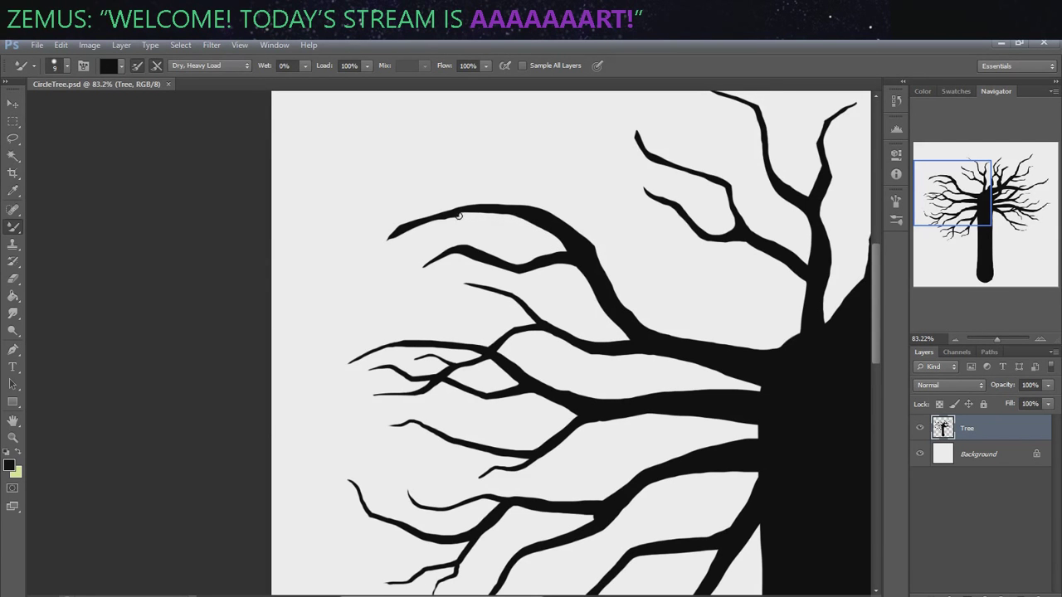
left_click_drag(397, 236, 406, 240)
mouse_move(603, 296)
left_mouse_down()
mouse_move(515, 240)
mouse_move(468, 228)
left_mouse_up()
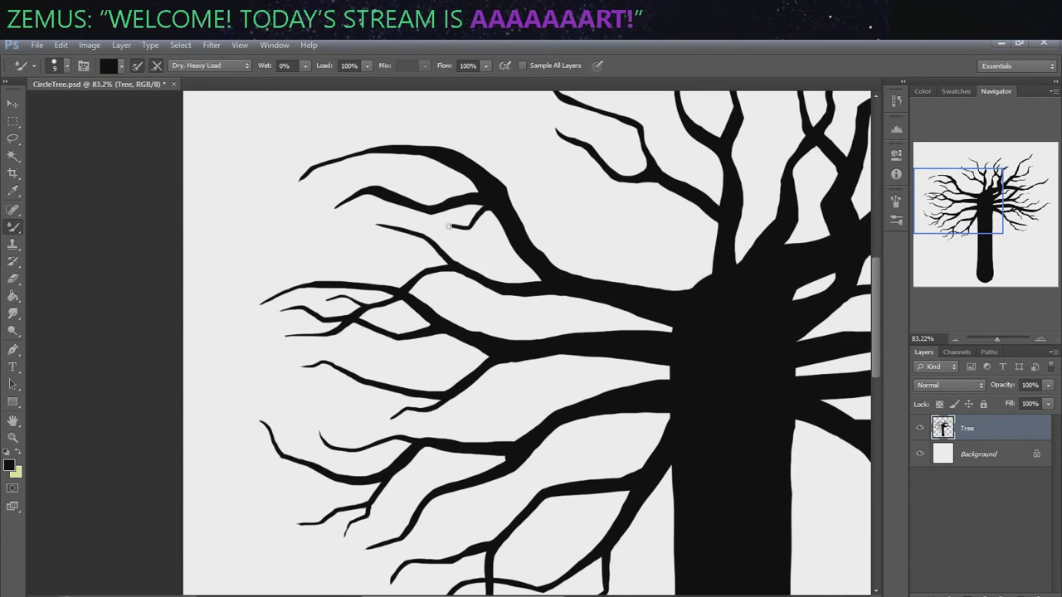
key("ctrl+z")
left_click_drag(597, 232, 639, 229)
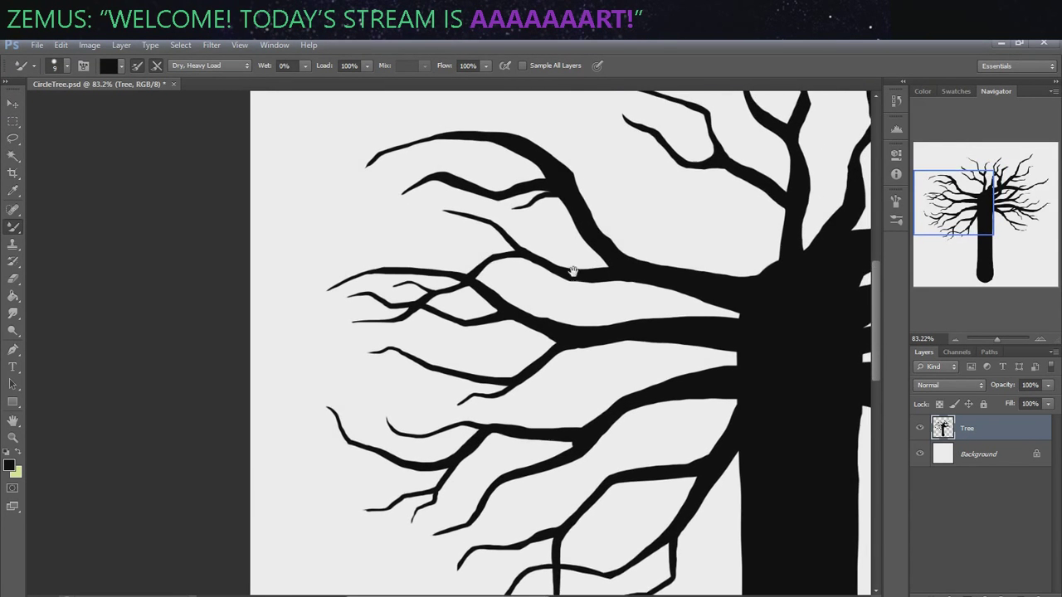
left_click_drag(573, 272, 561, 290)
mouse_move(515, 250)
left_mouse_down()
mouse_move(537, 259)
mouse_move(536, 241)
mouse_move(521, 244)
left_mouse_up()
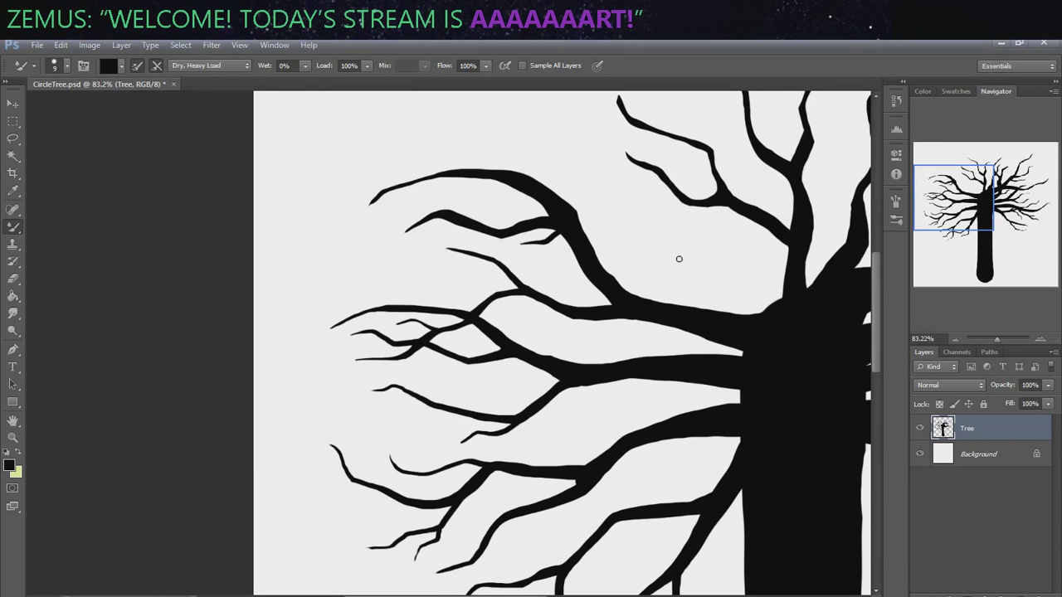
key("ctrl+z")
mouse_move(506, 259)
left_mouse_down()
mouse_move(547, 234)
mouse_move(442, 253)
left_mouse_up()
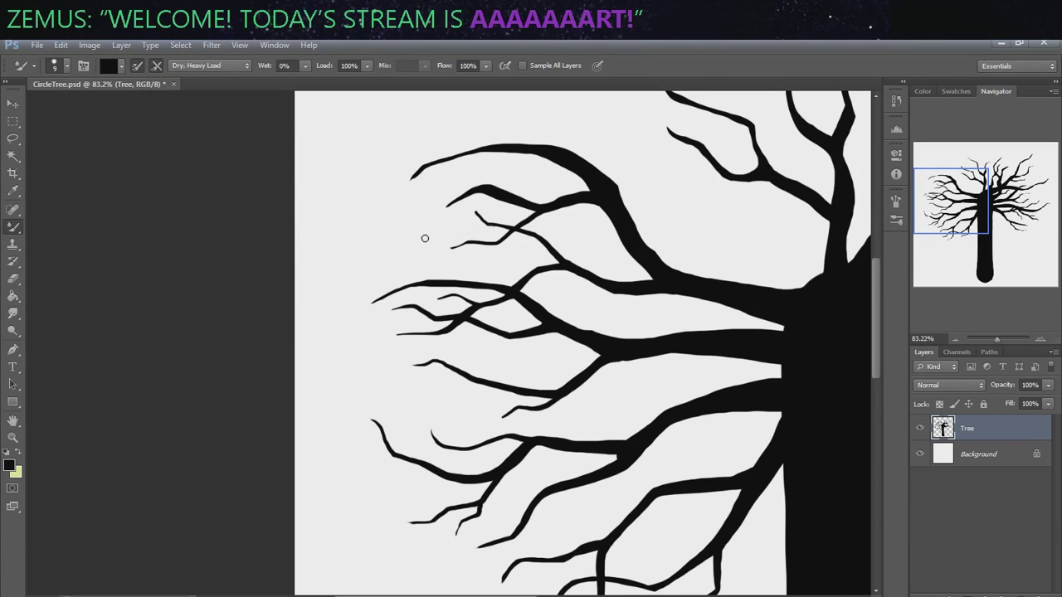
Thicken the upper-left branch near the trunk and smooth its edge with a larger brush.
scroll(425, 238, "right", 4)
scroll(424, 238, "up", 1)
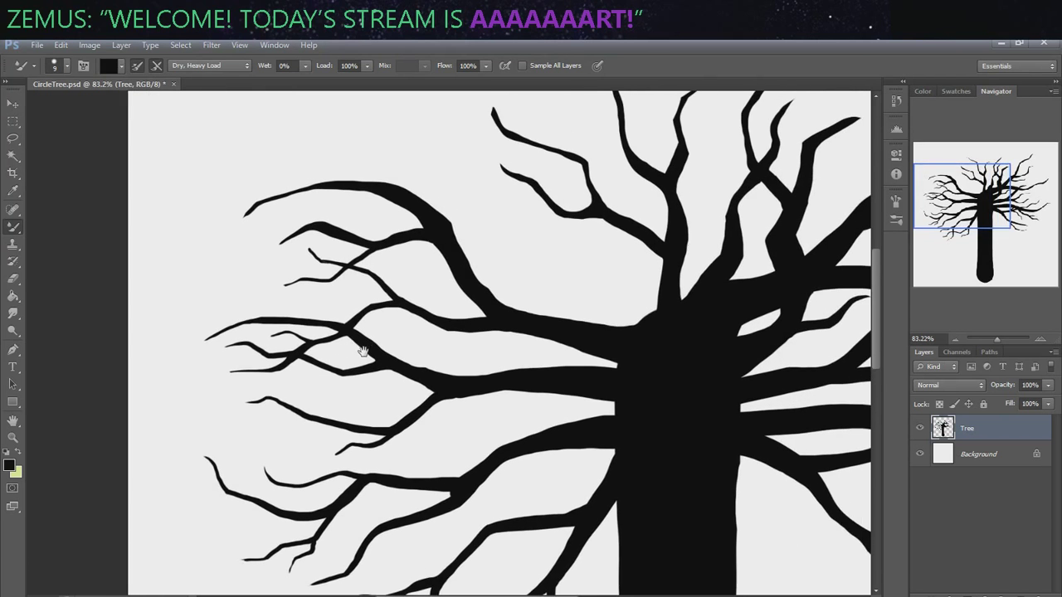
left_click_drag(531, 330, 495, 274)
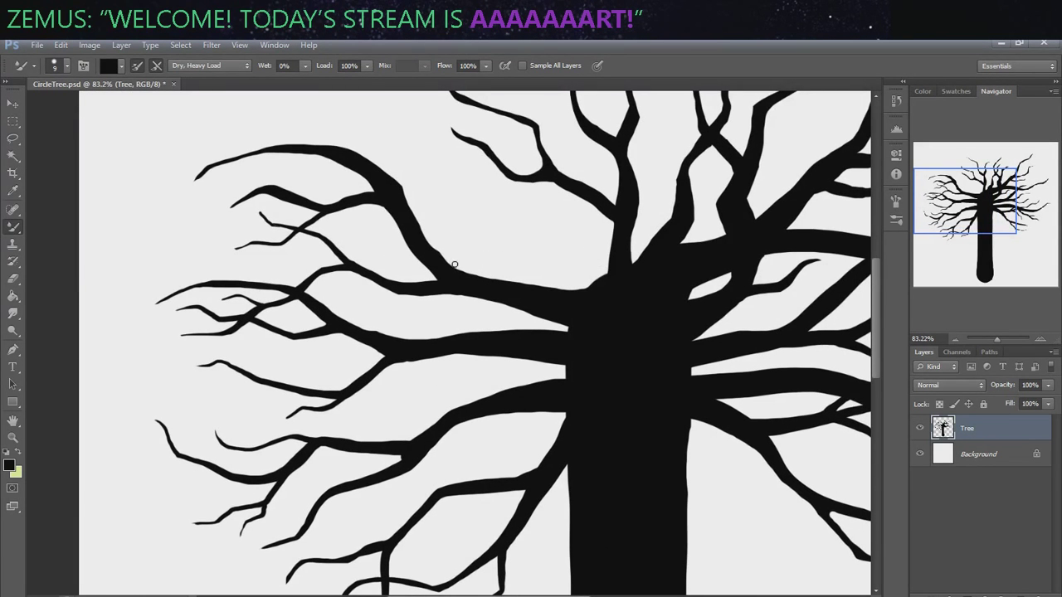
left_click_drag(445, 269, 564, 296)
key("bracketright")
mouse_move(463, 264)
left_mouse_down()
mouse_move(420, 220)
mouse_move(398, 172)
mouse_move(368, 150)
left_mouse_up()
left_click_drag(414, 209, 365, 154)
mouse_move(407, 183)
left_mouse_down()
mouse_move(341, 145)
mouse_move(258, 145)
left_mouse_up()
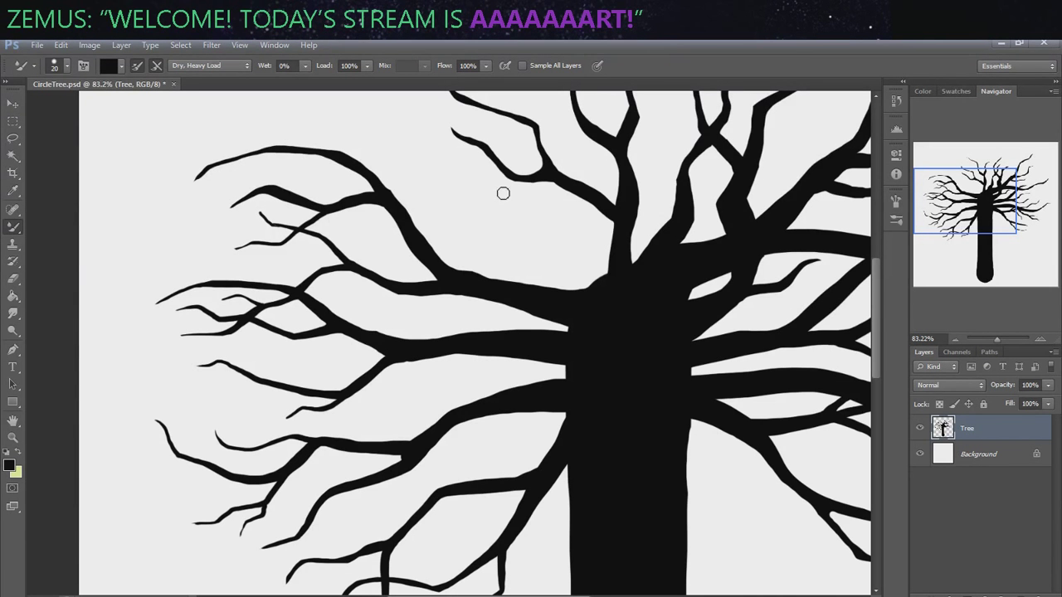
Paint and undo a stroke up-left from the trunk, then zoom out over the tree.
mouse_move(505, 206)
left_mouse_down()
mouse_move(387, 277)
mouse_move(353, 315)
mouse_move(479, 279)
left_mouse_up()
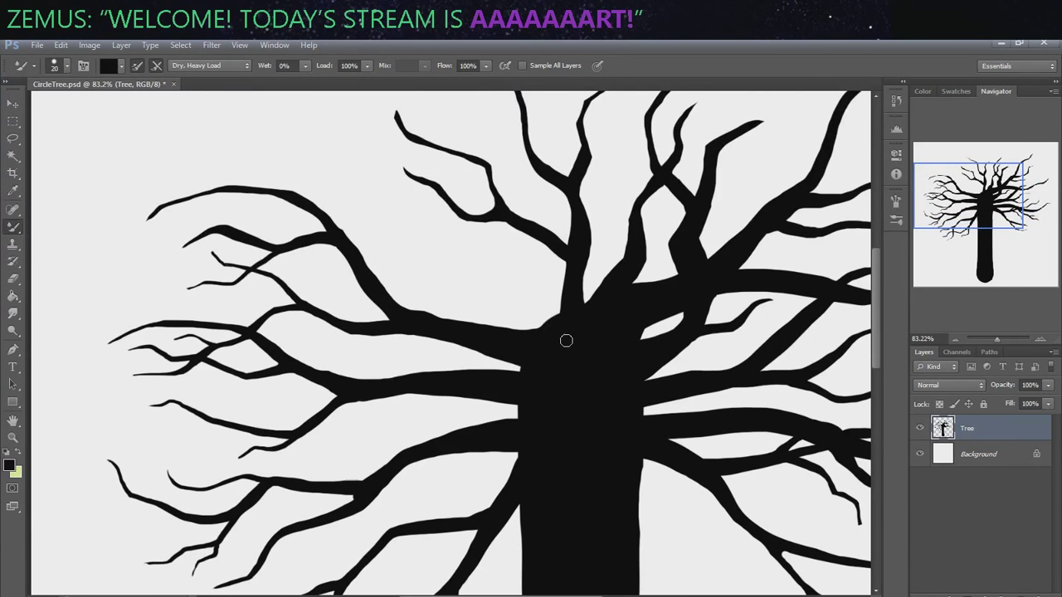
left_click_drag(566, 340, 451, 246)
key("ctrl+z")
key("z")
left_click(553, 307, "alt")
mouse_move(501, 311)
left_mouse_down()
mouse_move(522, 309)
mouse_move(504, 308)
left_mouse_up()
Enlarge the brush and fill the gap where the left branch meets the trunk.
key("b")
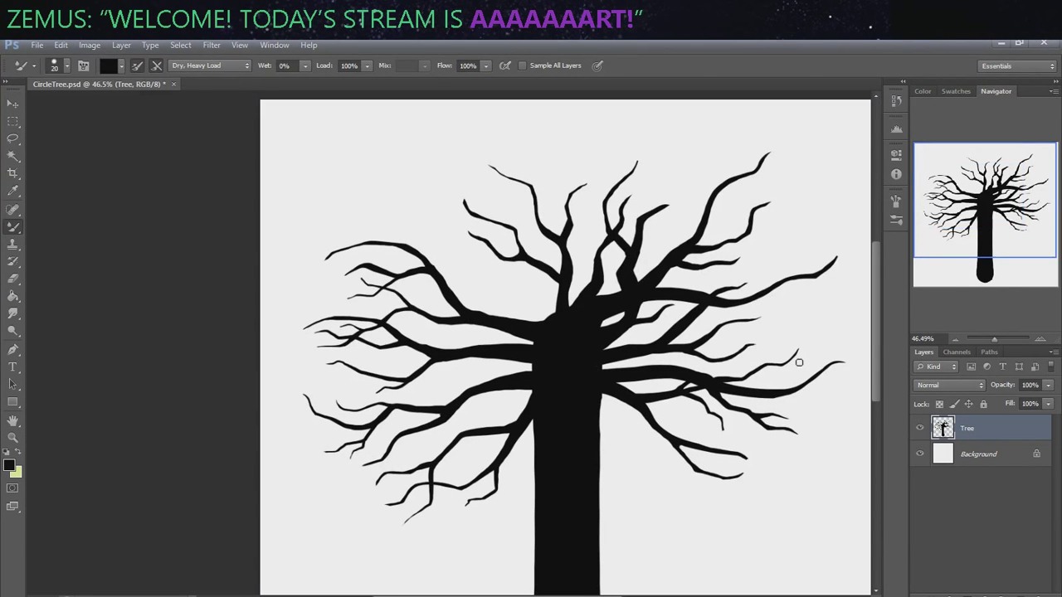
key("z")
mouse_move(550, 304)
left_mouse_down()
mouse_move(588, 296)
mouse_move(547, 322)
mouse_move(509, 296)
mouse_move(484, 315)
left_mouse_up()
key("b")
key("bracketright")
key("bracketright")
key("z")
key("b")
key("z")
key("b")
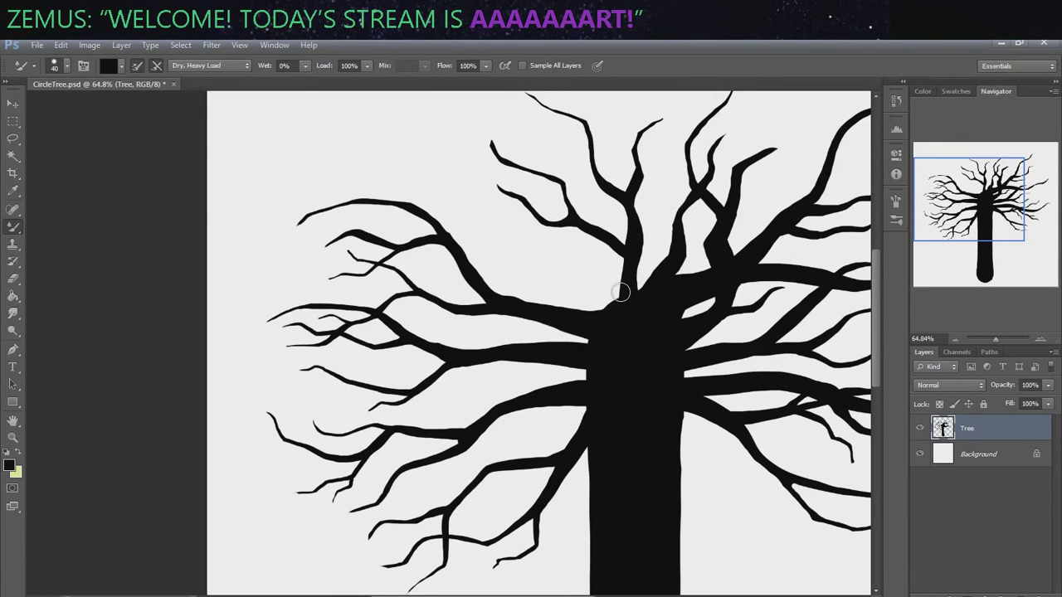
left_click_drag(620, 291, 613, 292)
Repaint the thin upper-left branch, finishing with the brush enlarged to 50.
left_click_drag(592, 270, 559, 257)
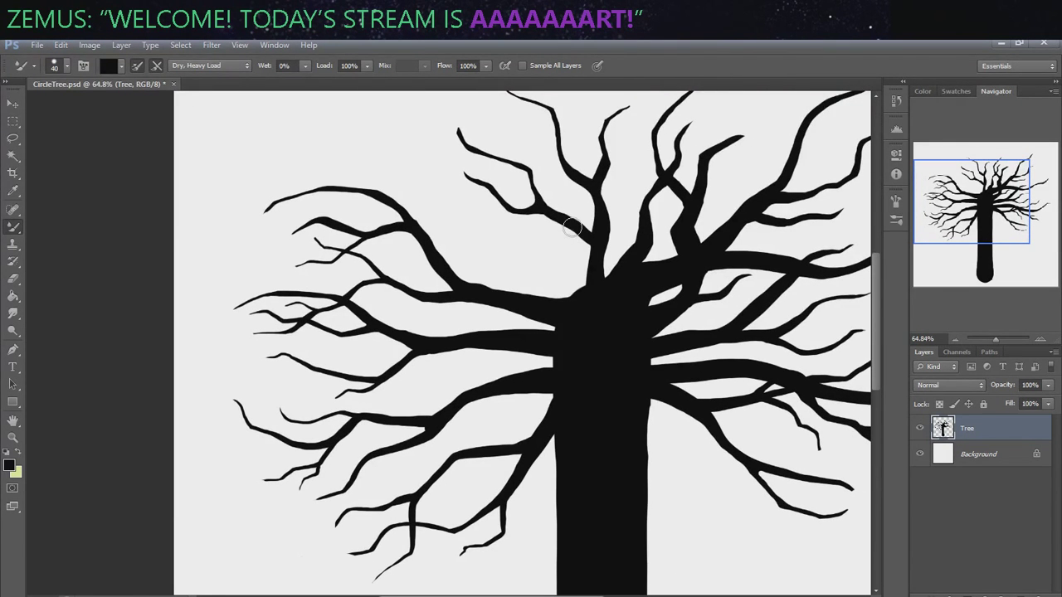
mouse_move(550, 297)
left_mouse_down()
mouse_move(517, 257)
mouse_move(539, 261)
mouse_move(555, 240)
mouse_move(550, 271)
left_mouse_up()
key("bracketright")
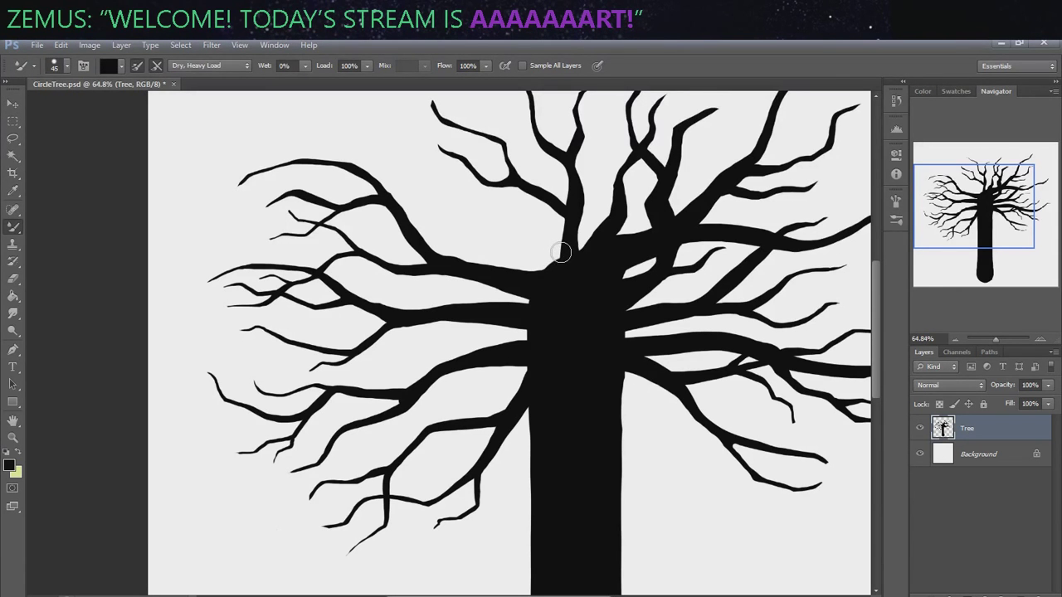
key("z")
left_click_drag(322, 232, 483, 218)
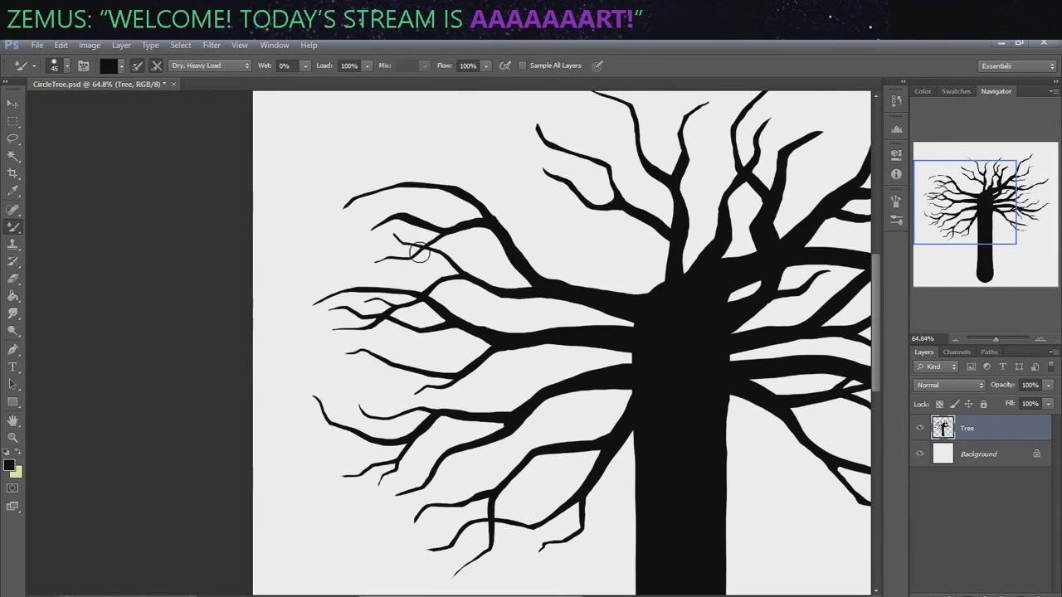
key("b")
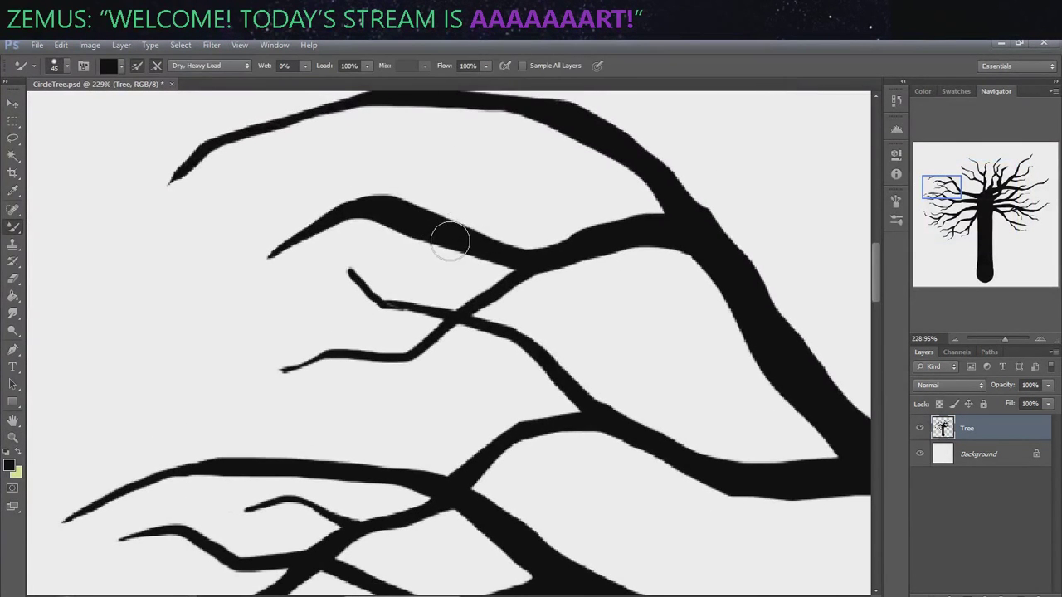
key("bracketleft")
key("bracketleft")
key("bracketleft")
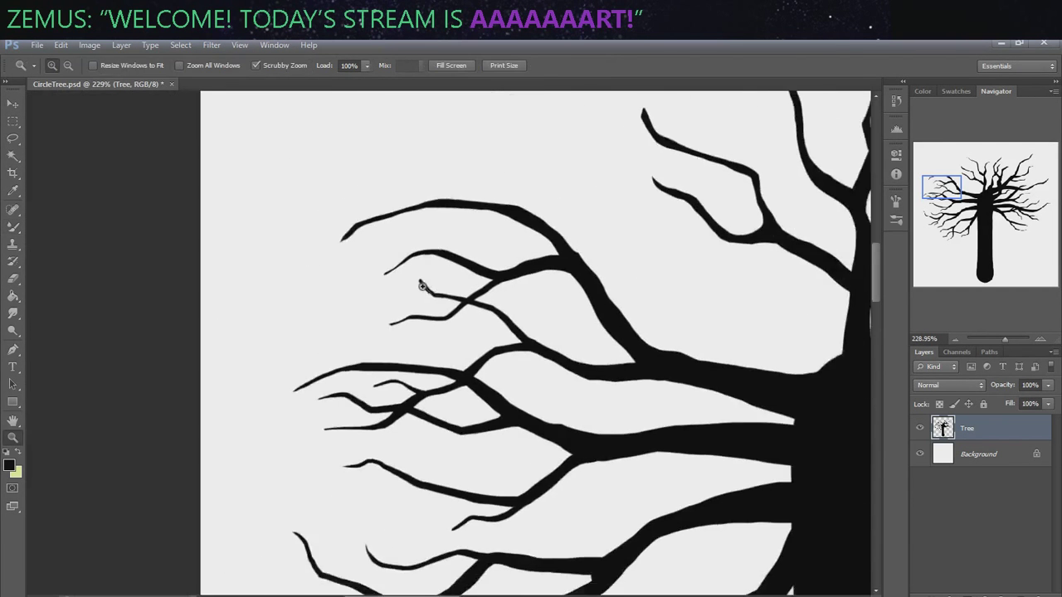
mouse_move(229, 282)
left_mouse_down()
mouse_move(396, 267)
mouse_move(465, 285)
left_mouse_up()
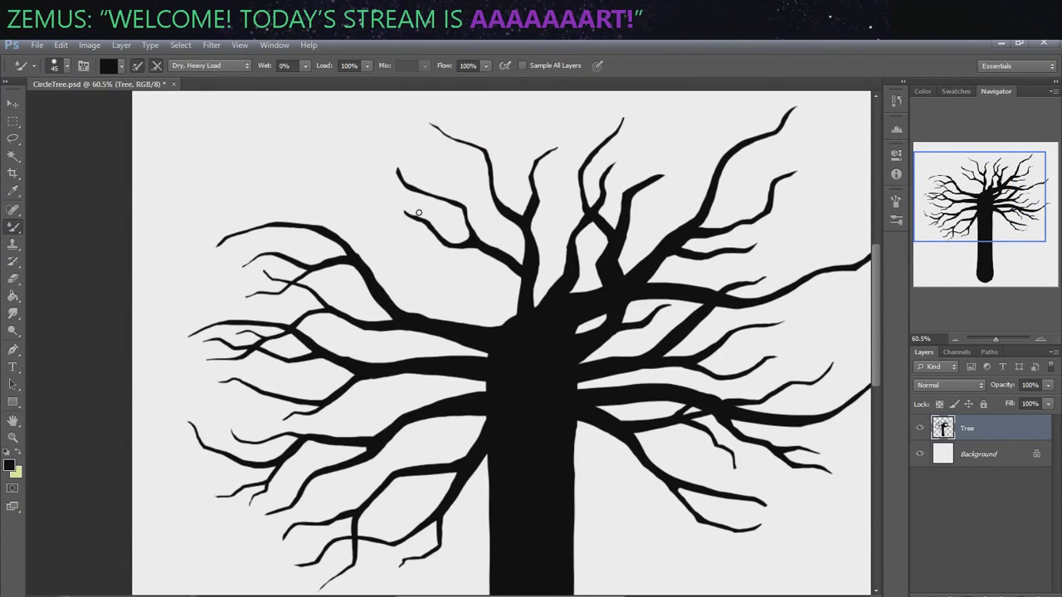
left_click_drag(328, 204, 372, 207)
left_click_drag(468, 219, 572, 272)
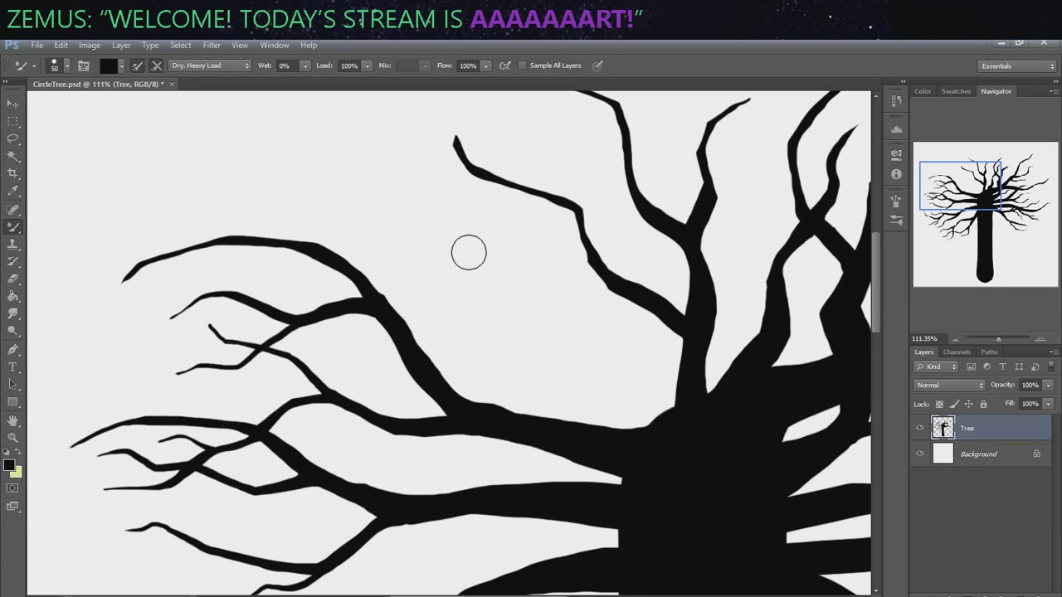
key("bracketright")
left_click(488, 304, "alt")
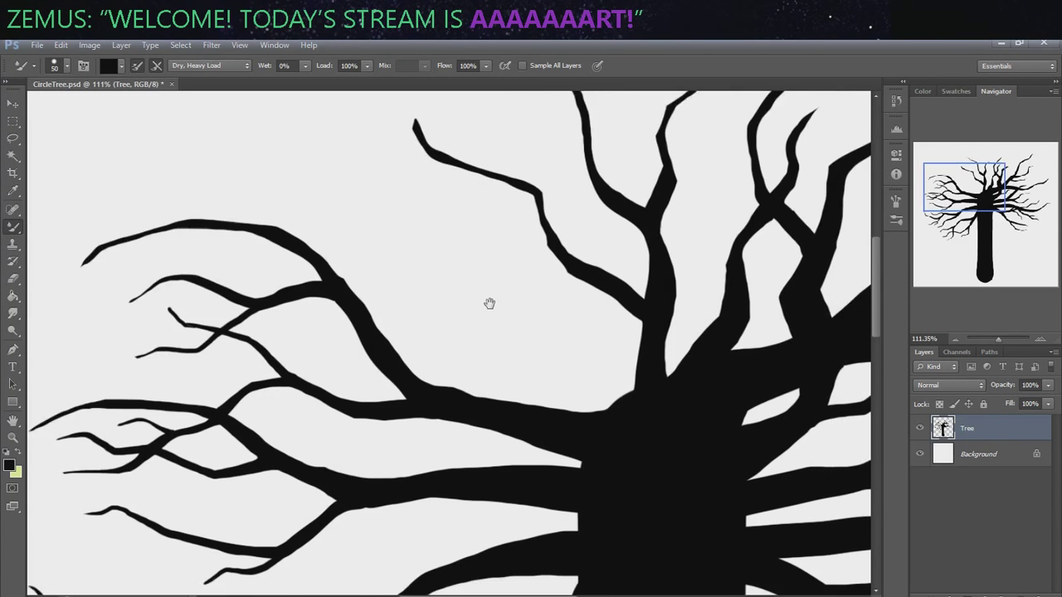
left_click(486, 277, "alt")
left_click(439, 280, "alt")
left_click(437, 277)
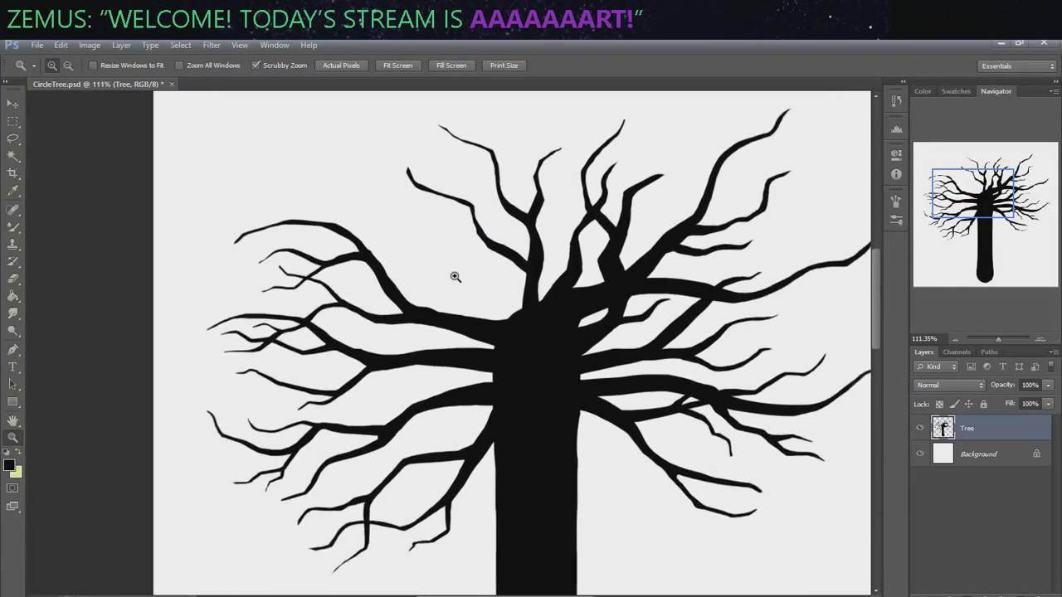
key("b")
left_click_drag(521, 315, 471, 277)
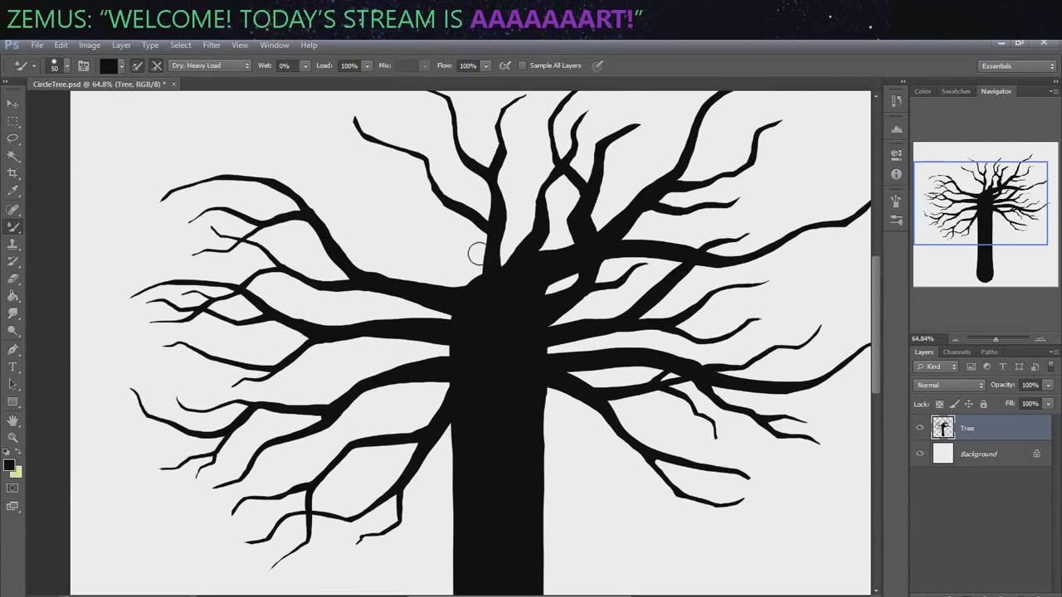
key("bracketright")
left_click_drag(462, 278, 572, 275)
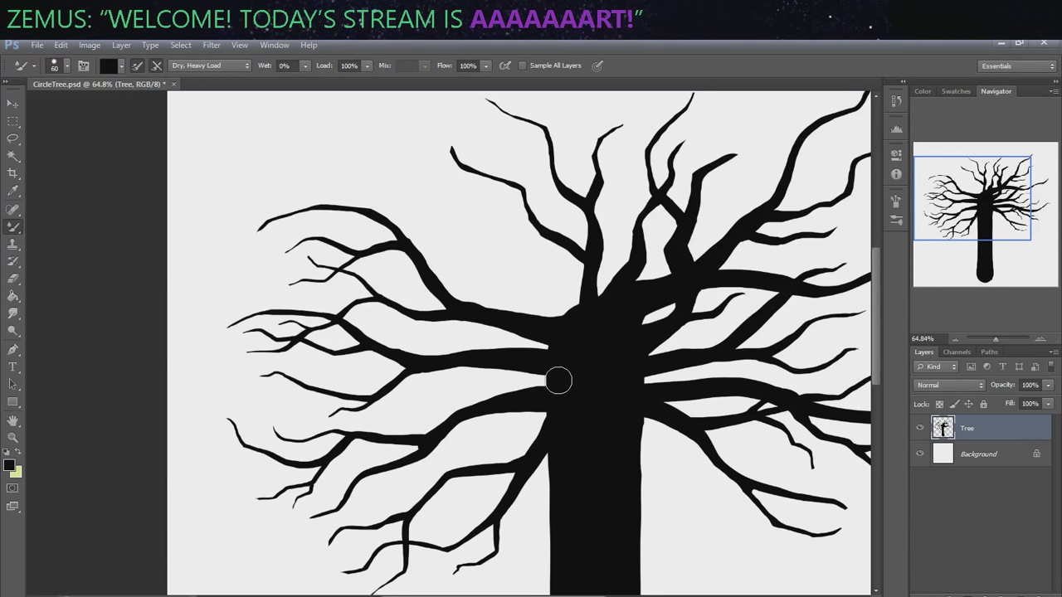
left_click_drag(595, 324, 629, 352)
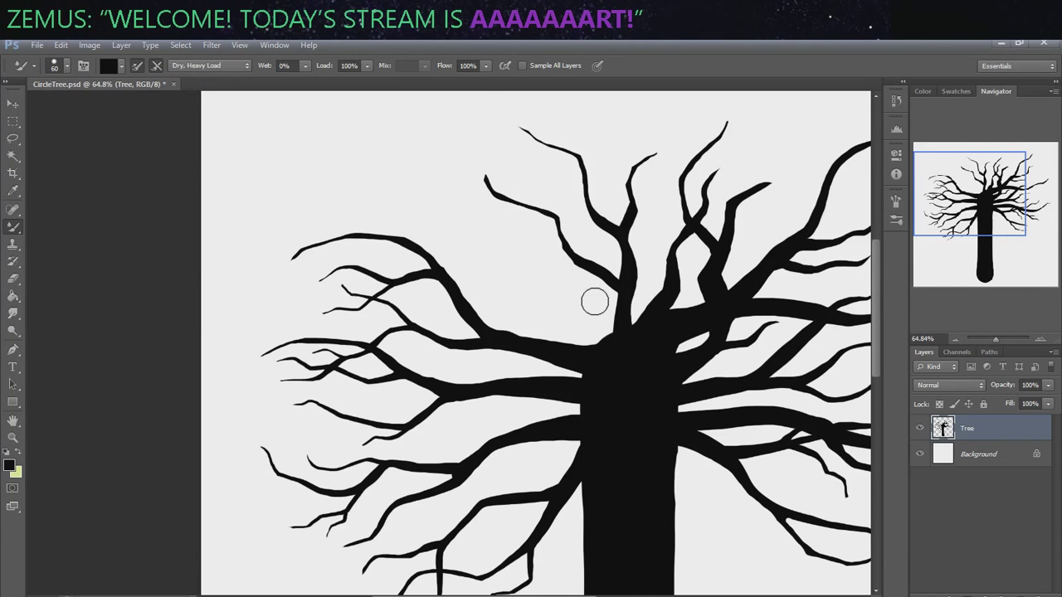
mouse_move(594, 302)
left_mouse_down()
mouse_move(494, 240)
mouse_move(525, 217)
left_mouse_up()
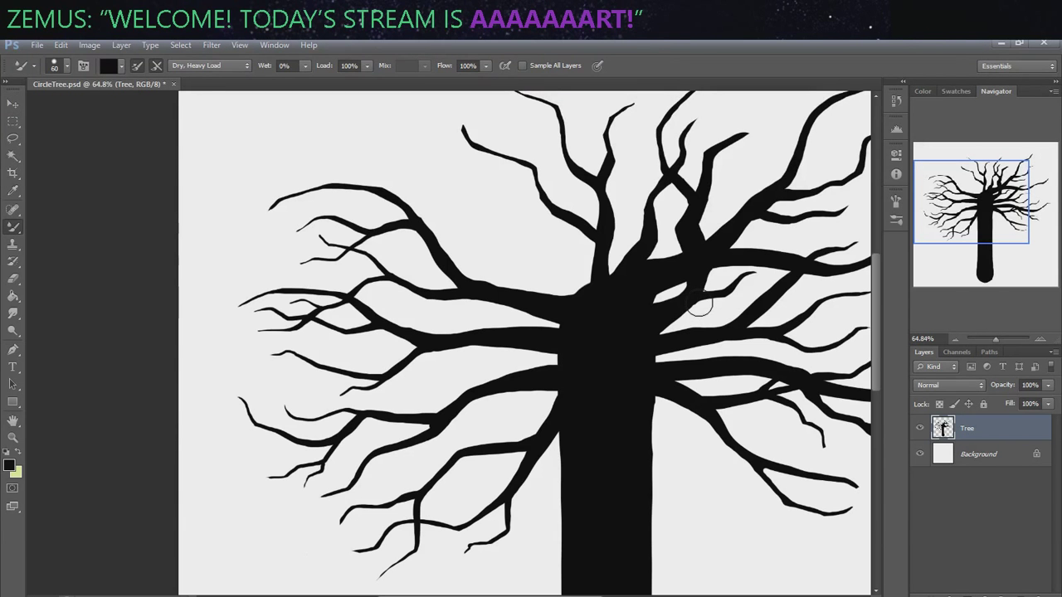
left_click_drag(699, 306, 592, 350)
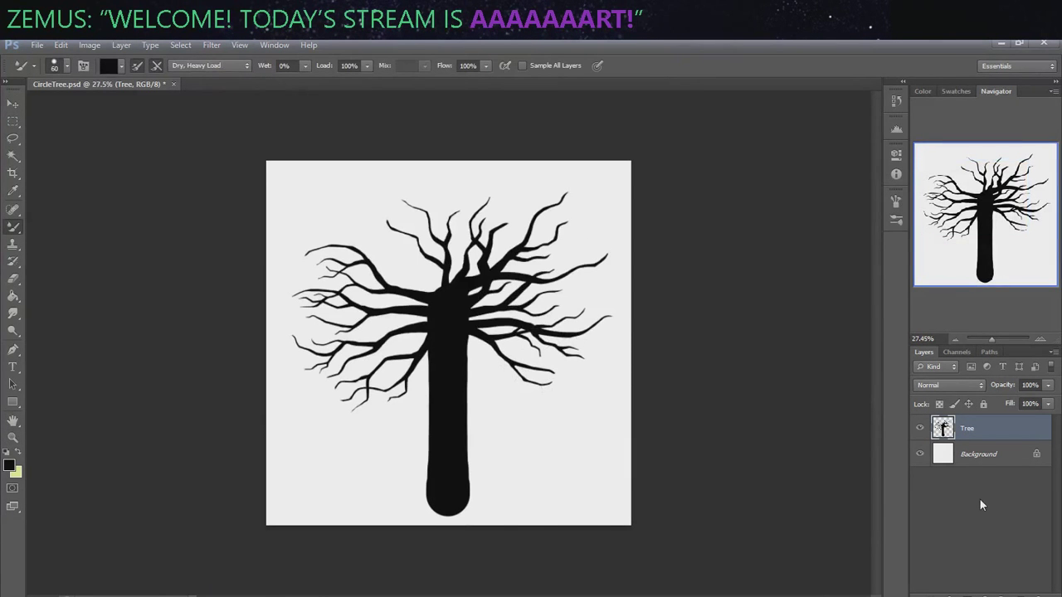
Create a new layer beneath Tree and set the foreground colour to gray #969696.
key("ctrl+shift+alt+n")
left_click_drag(970, 428, 970, 448)
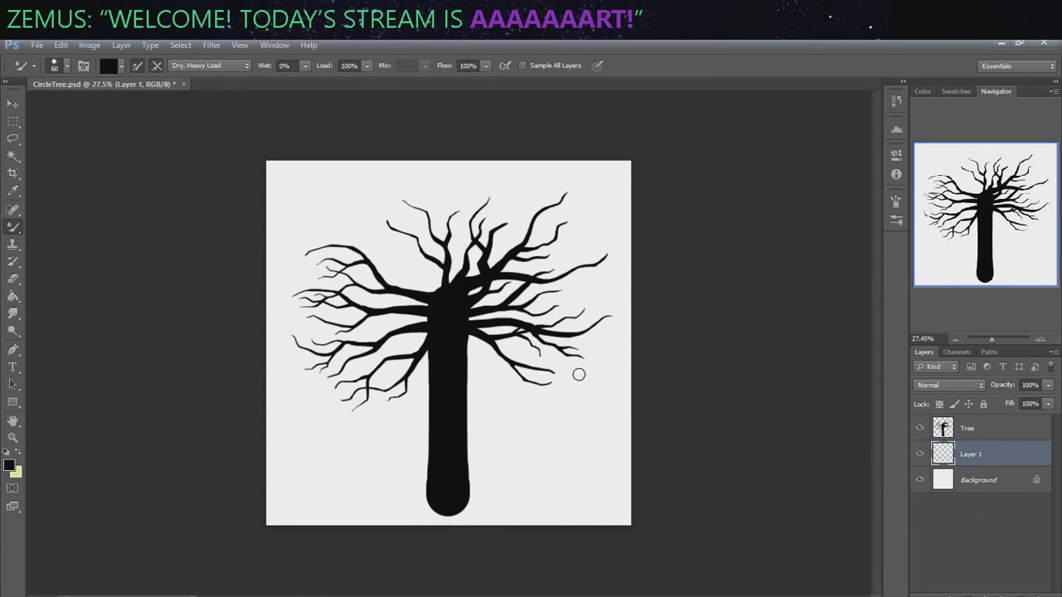
left_click(10, 465)
mouse_move(669, 357)
left_mouse_down()
mouse_move(667, 388)
mouse_move(667, 348)
left_mouse_up()
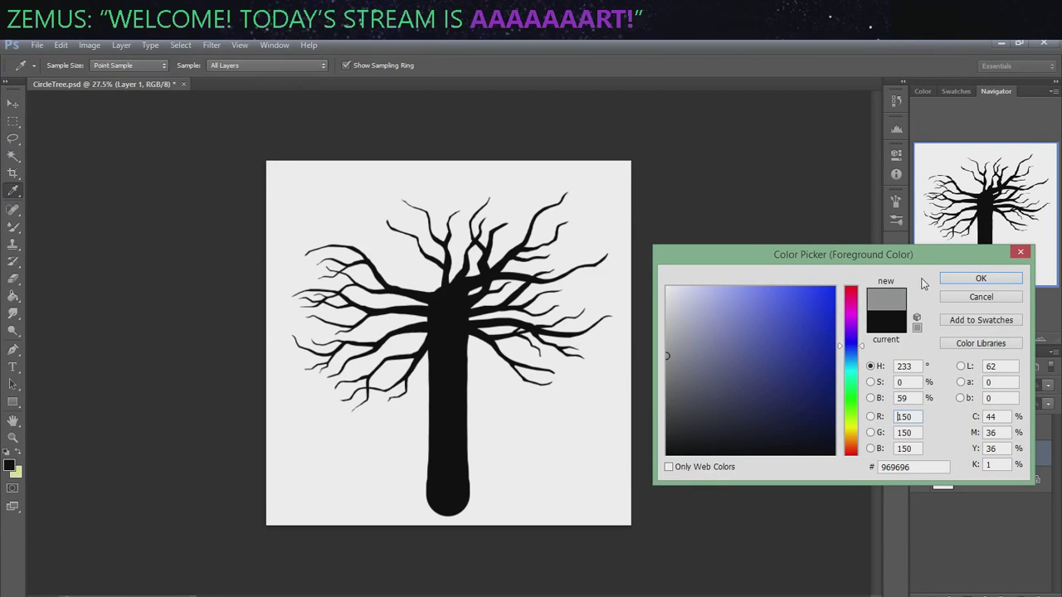
left_click(962, 282)
Paint a gray ground band with a curved horizon using a 500 px brush, then reselect Tree.
key("b")
key("]")
key("]")
key("]")
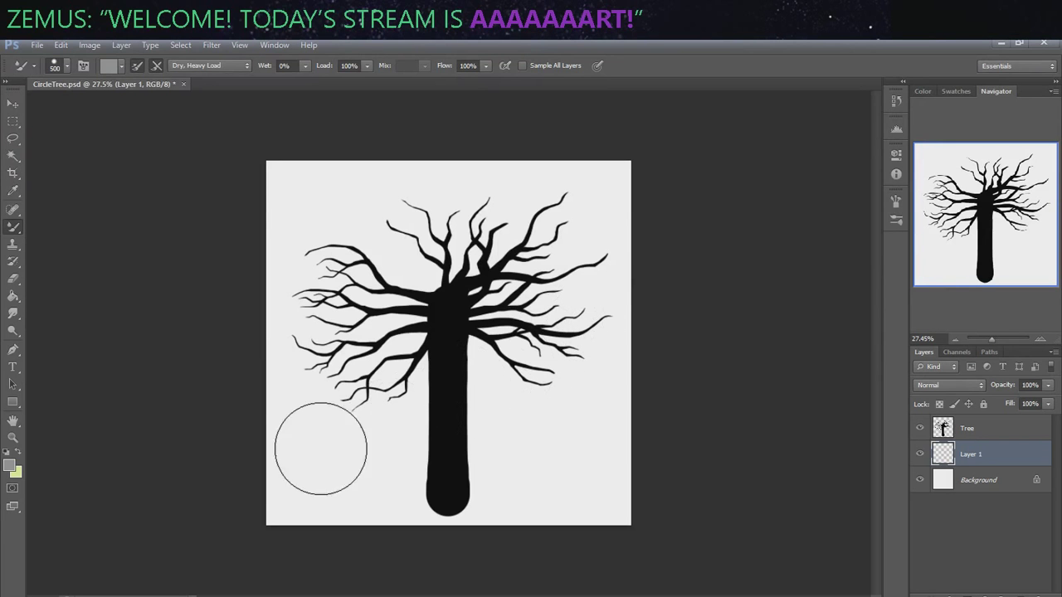
left_click_drag(268, 445, 735, 457)
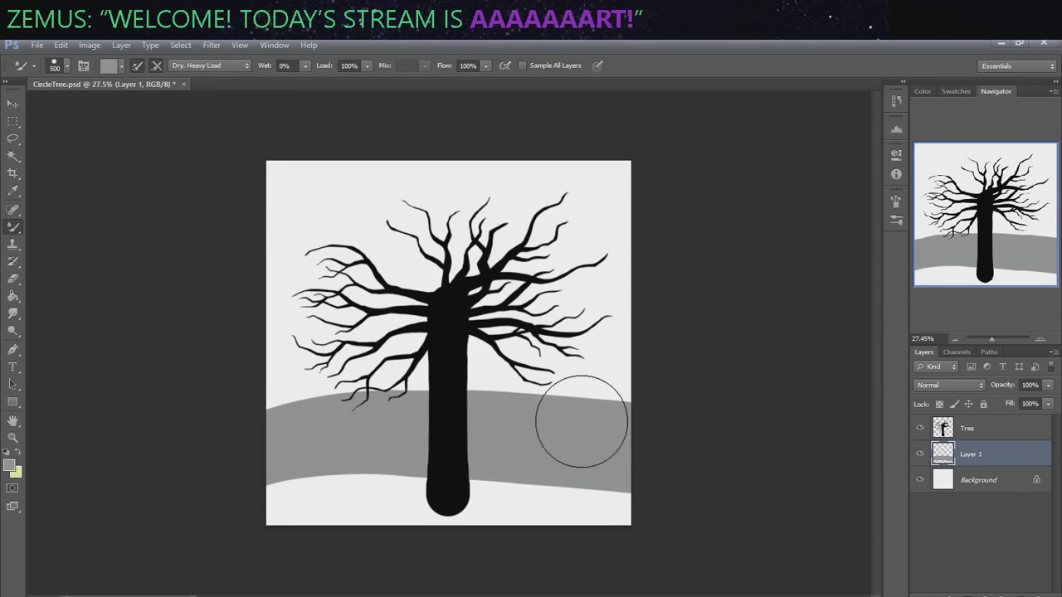
mouse_move(248, 516)
left_mouse_down()
mouse_move(417, 496)
mouse_move(844, 399)
left_mouse_up()
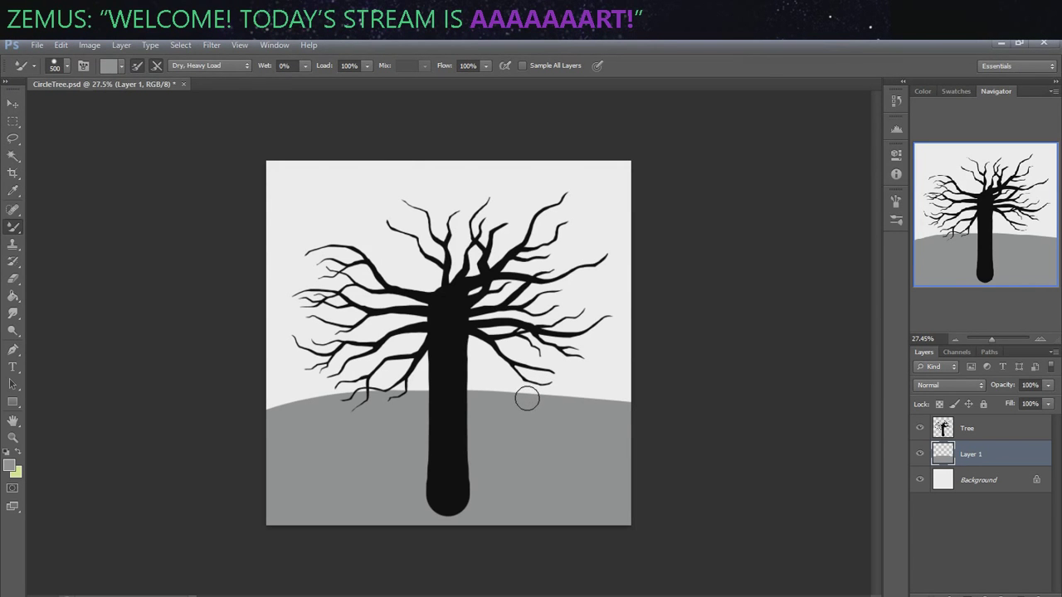
mouse_move(633, 405)
left_mouse_down()
mouse_move(254, 403)
mouse_move(296, 417)
mouse_move(462, 423)
mouse_move(569, 407)
mouse_move(652, 422)
left_mouse_up()
key("bracketright")
key("bracketright")
key("bracketright")
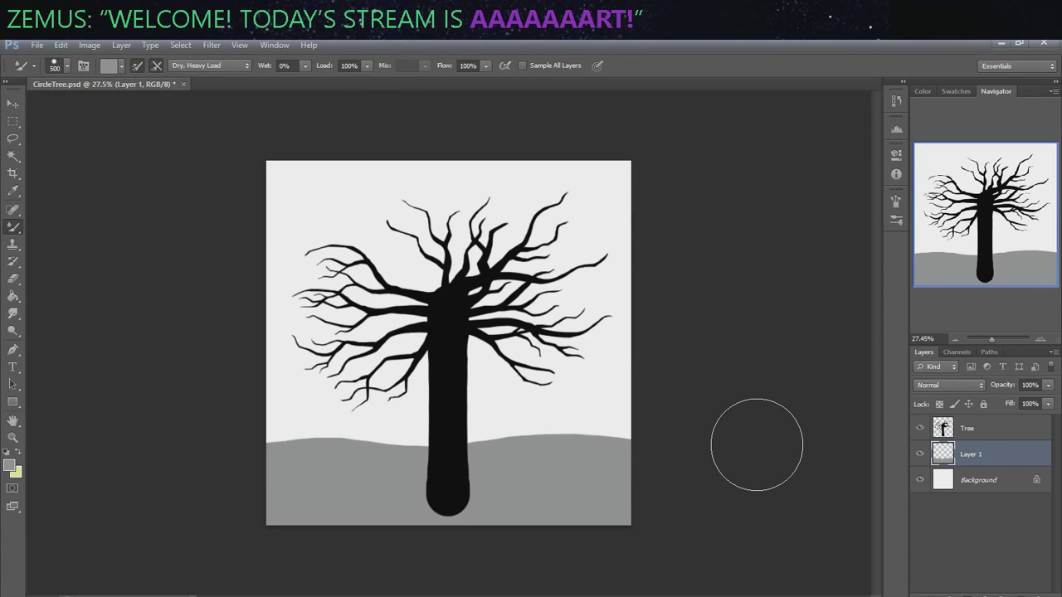
key("bracketleft")
key("bracketleft")
key("bracketleft")
key("bracketleft")
key("bracketleft")
key("bracketleft")
left_click(979, 432)
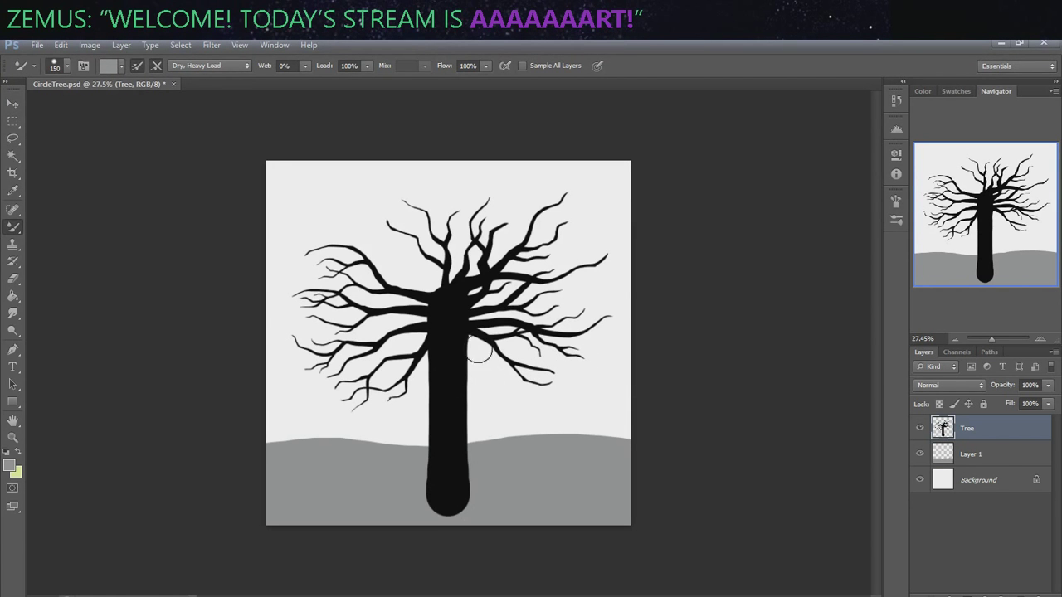
Zoom in to check the trunk, then paint a long branch reaching to the upper left.
key("z")
mouse_move(433, 307)
left_mouse_down()
mouse_move(467, 322)
mouse_move(467, 285)
mouse_move(621, 320)
mouse_move(612, 339)
mouse_move(495, 335)
mouse_move(599, 378)
mouse_move(597, 386)
mouse_move(574, 359)
mouse_move(488, 305)
mouse_move(418, 221)
mouse_move(401, 170)
left_mouse_up()
key("i")
key("b")
mouse_move(626, 314)
left_mouse_down()
mouse_move(523, 224)
mouse_move(493, 250)
left_mouse_up()
With a smaller brush, thin the new upper-left branch along its edges and sharpen its tip.
left_click_drag(392, 211, 490, 251)
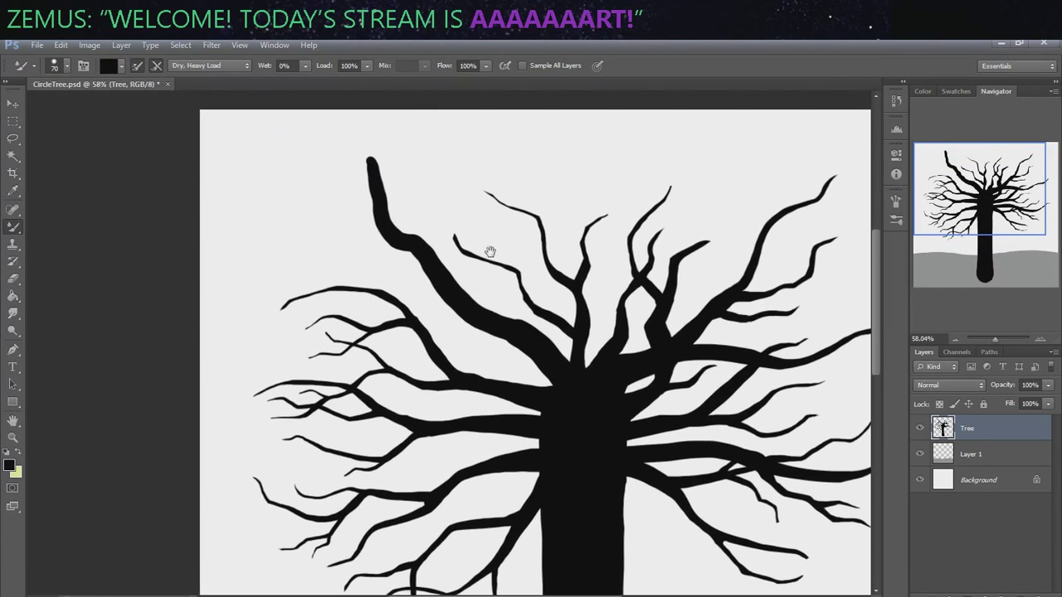
scroll(490, 252, "up", 3)
key("bracketright")
key("bracketright")
key("bracketright")
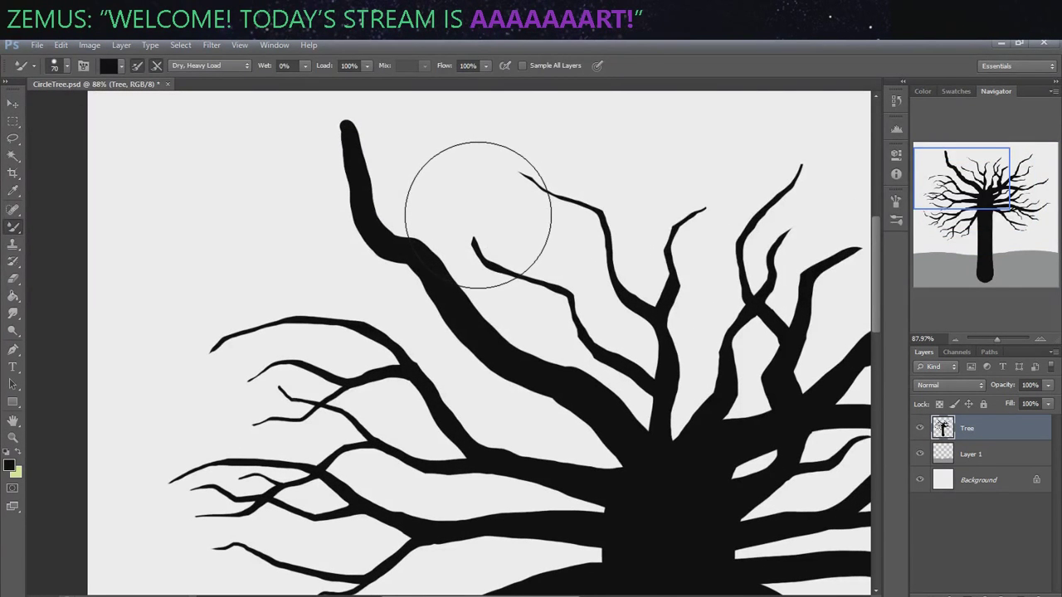
key("bracketleft")
key("bracketleft")
key("bracketleft")
key("bracketleft")
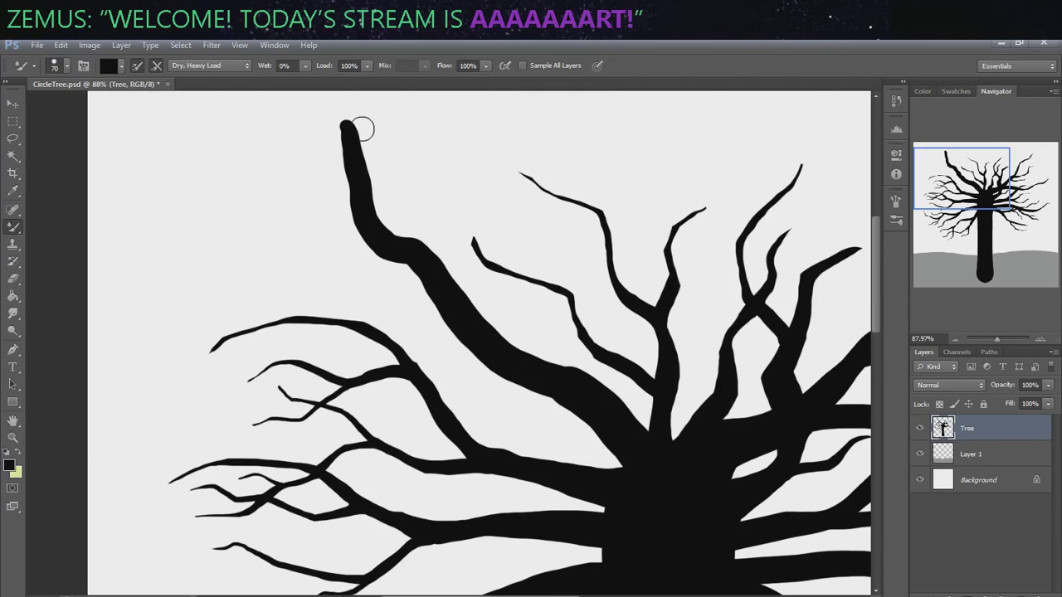
mouse_move(338, 113)
left_mouse_down()
mouse_move(395, 225)
mouse_move(374, 197)
mouse_move(362, 125)
mouse_move(338, 105)
mouse_move(329, 128)
mouse_move(338, 182)
left_mouse_up()
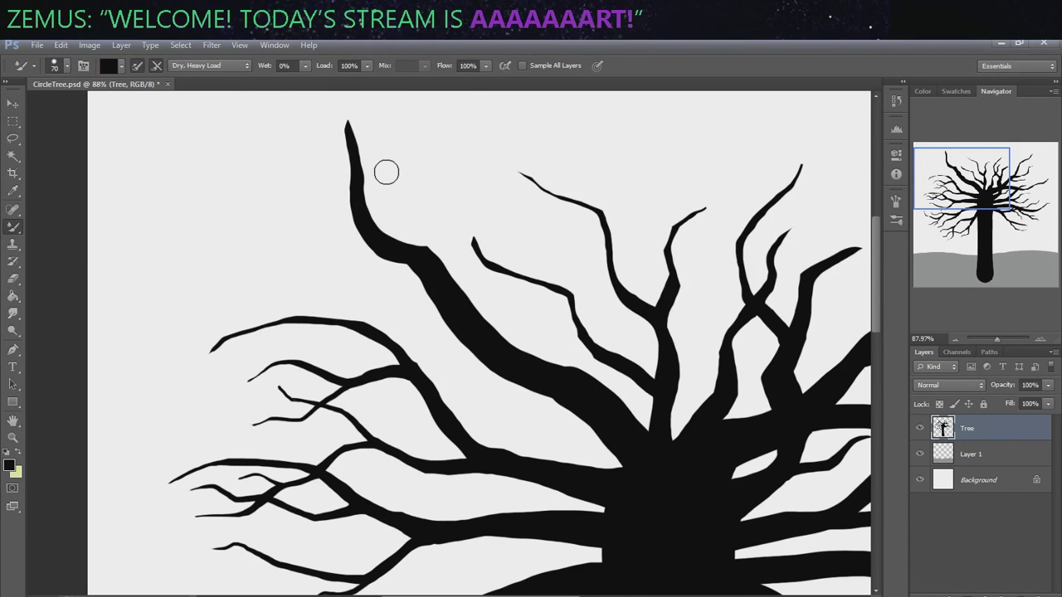
mouse_move(343, 109)
left_mouse_down()
mouse_move(385, 230)
mouse_move(424, 237)
mouse_move(505, 321)
left_mouse_up()
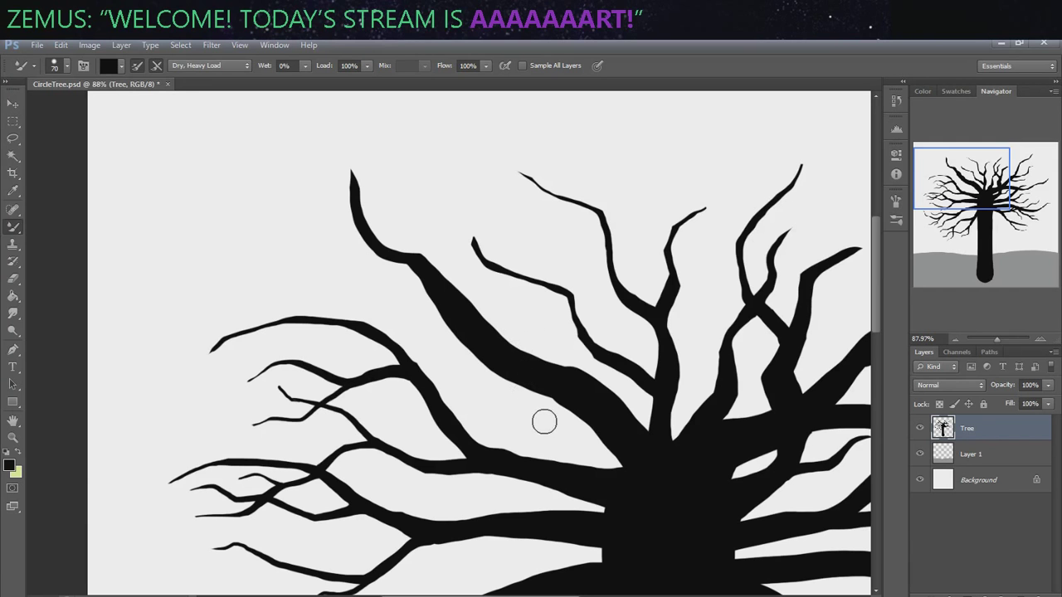
mouse_move(511, 384)
left_mouse_down()
mouse_move(408, 275)
mouse_move(386, 271)
left_mouse_up()
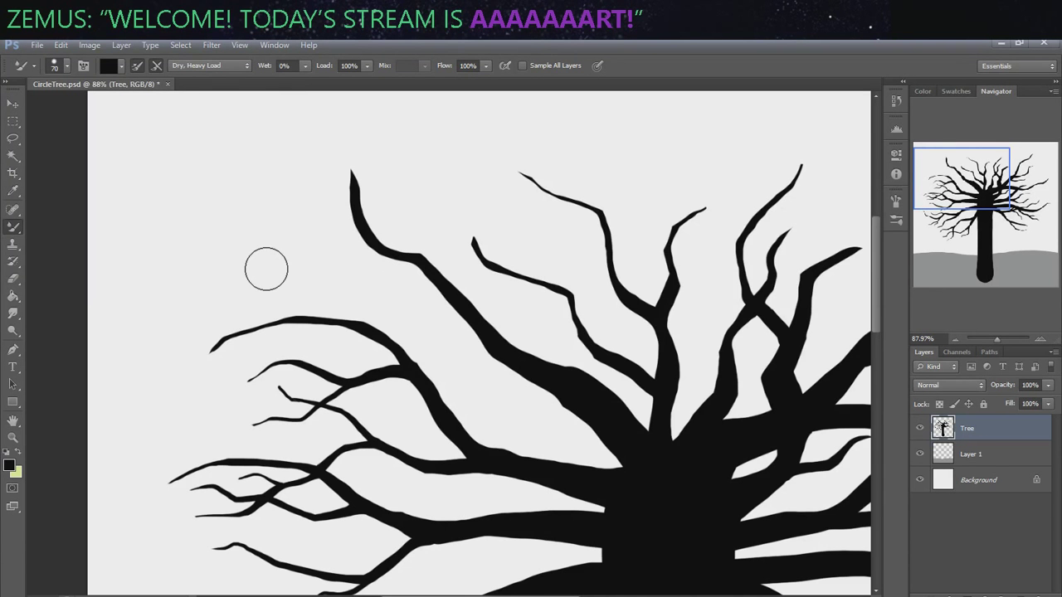
Try a tall curling central branch at brush size 40, then undo it entirely.
scroll(502, 367, "down", 3)
scroll(441, 307, "right", 3)
key("bracketleft")
key("bracketleft")
key("bracketleft")
mouse_move(453, 301)
left_mouse_down()
mouse_move(547, 325)
mouse_move(458, 376)
mouse_move(481, 419)
mouse_move(467, 351)
mouse_move(539, 120)
left_mouse_up()
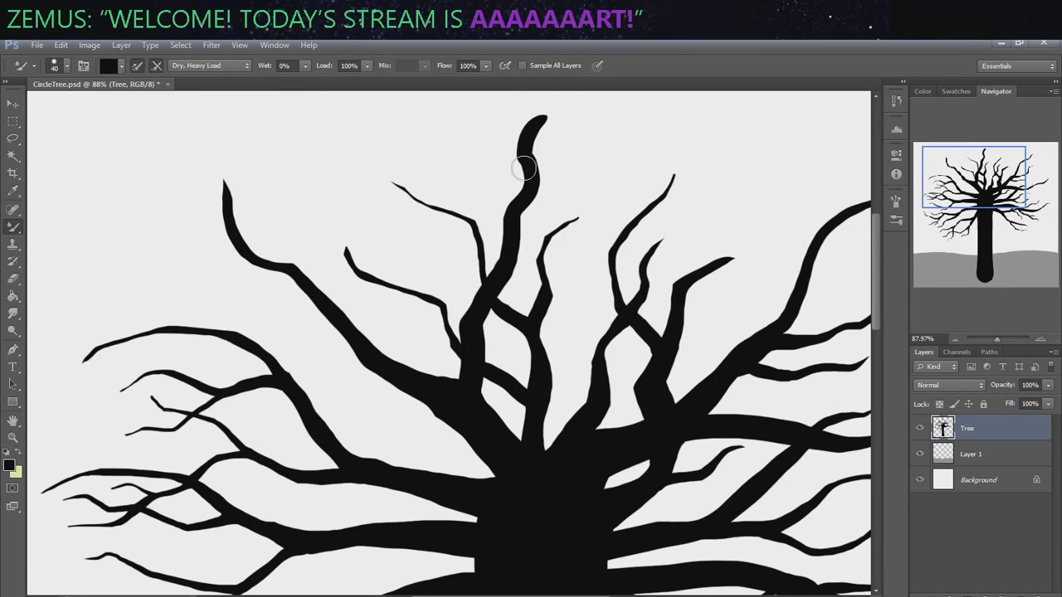
key("ctrl+z")
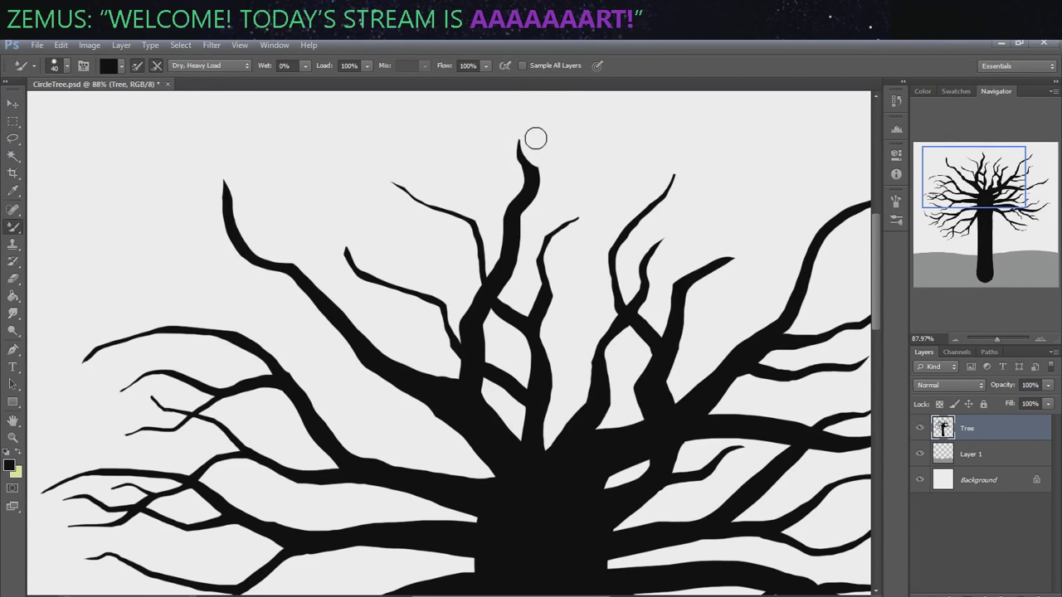
mouse_move(535, 156)
left_mouse_down()
mouse_move(542, 190)
mouse_move(521, 238)
left_mouse_up()
key("ctrl+z")
Paint a new branch up from the crown with a size-20 twig, then remove it again.
left_click_drag(422, 384, 514, 345)
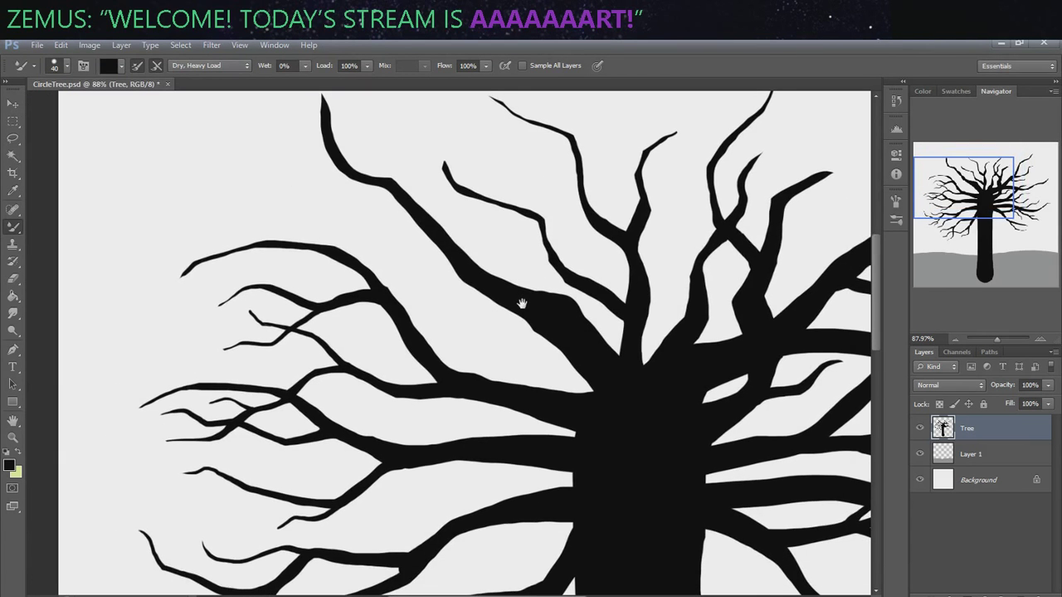
key("bracketleft")
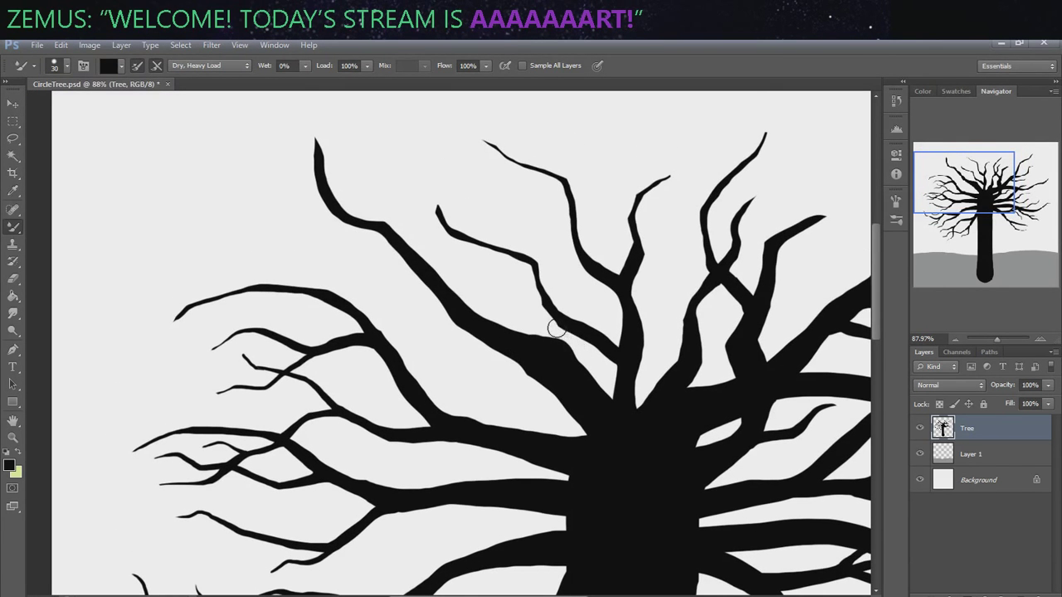
mouse_move(564, 355)
left_mouse_down()
mouse_move(543, 207)
mouse_move(503, 106)
mouse_move(486, 107)
mouse_move(535, 119)
left_mouse_up()
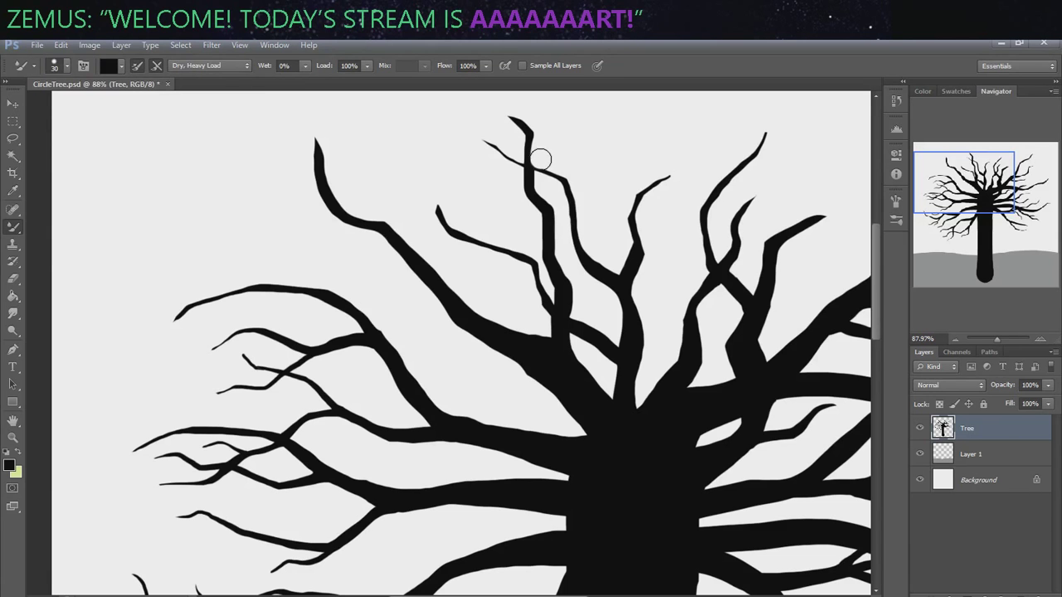
key("bracketleft")
left_click_drag(533, 169, 561, 183)
left_click_drag(528, 134, 529, 171)
key("ctrl+alt+z")
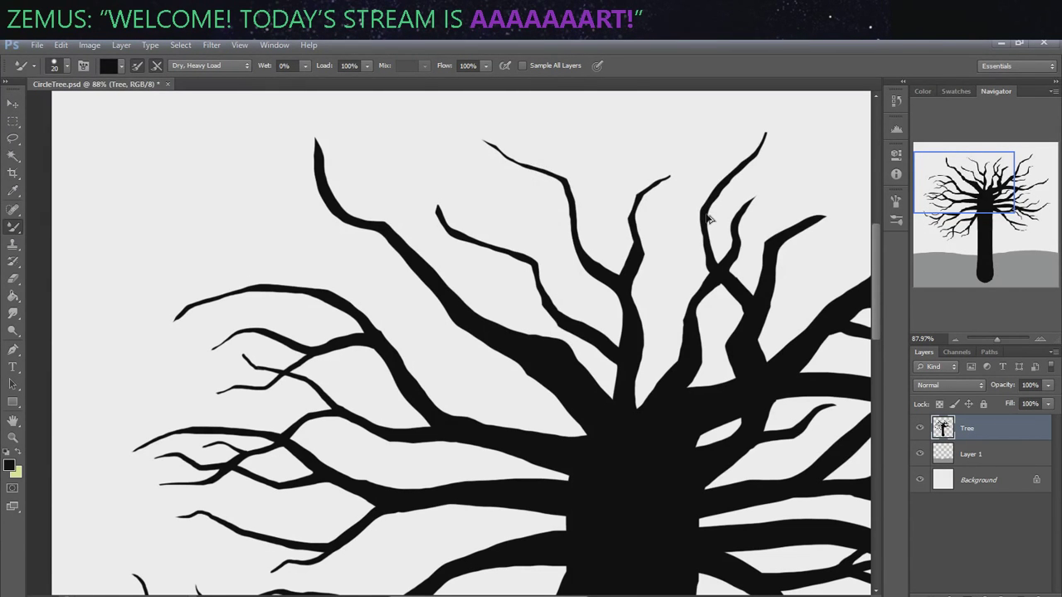
Shorten and thin the upper-left branch tip and fill the gap between two branches black.
left_click_drag(552, 342, 599, 323)
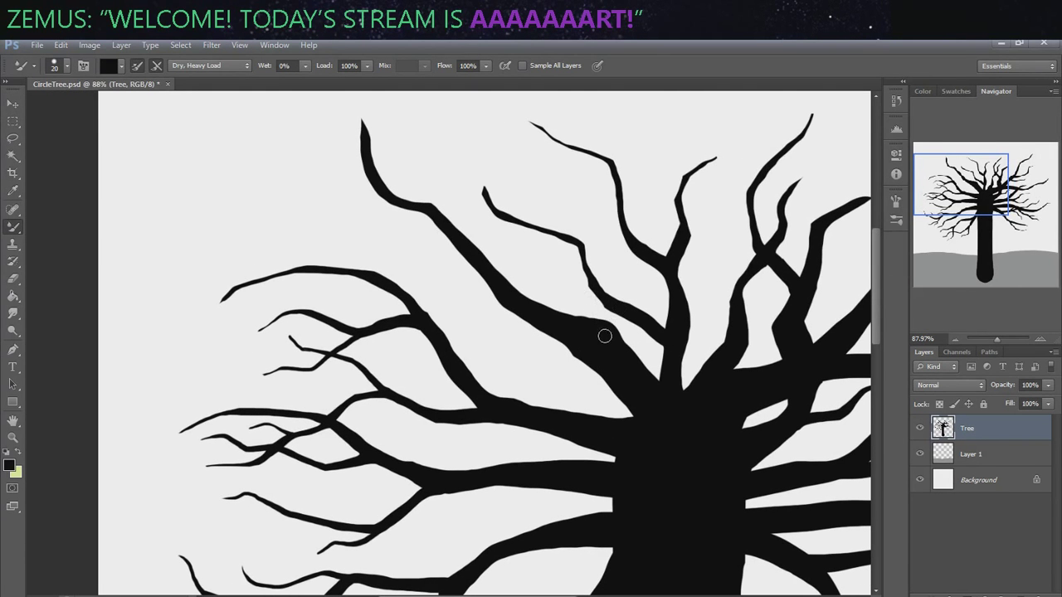
left_click_drag(576, 315, 551, 344)
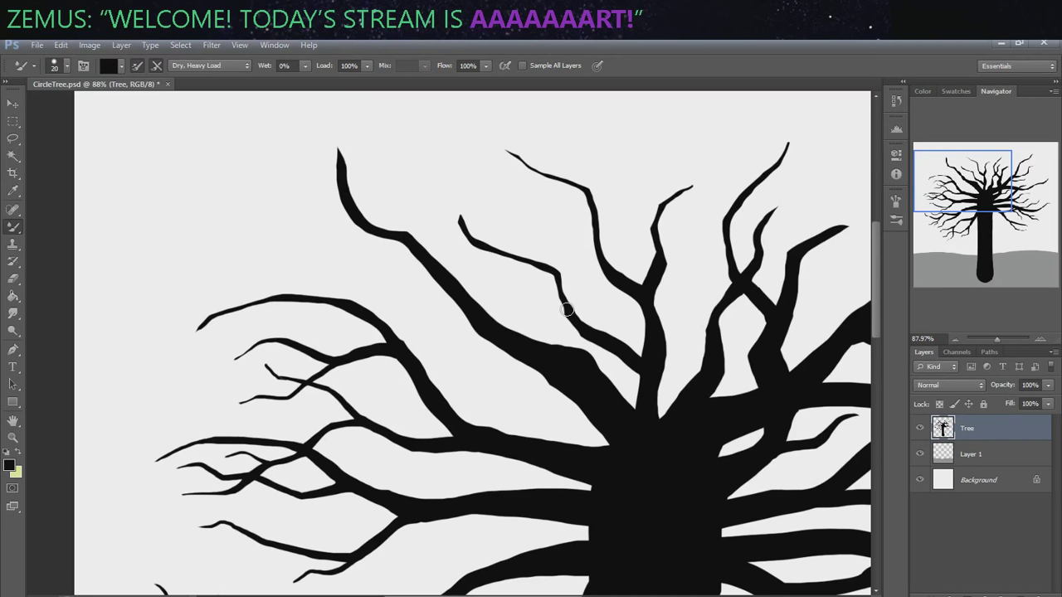
mouse_move(335, 145)
left_mouse_down()
mouse_move(346, 221)
mouse_move(403, 227)
mouse_move(394, 237)
mouse_move(407, 263)
left_mouse_up()
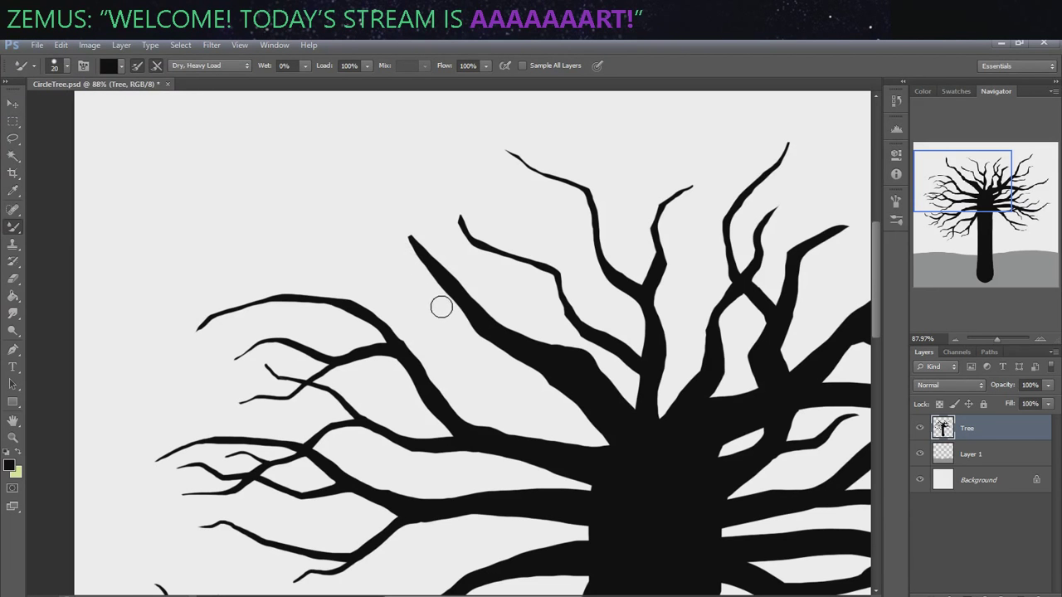
mouse_move(417, 228)
left_mouse_down()
mouse_move(485, 307)
mouse_move(559, 339)
mouse_move(540, 337)
mouse_move(564, 336)
mouse_move(548, 339)
mouse_move(650, 402)
left_mouse_up()
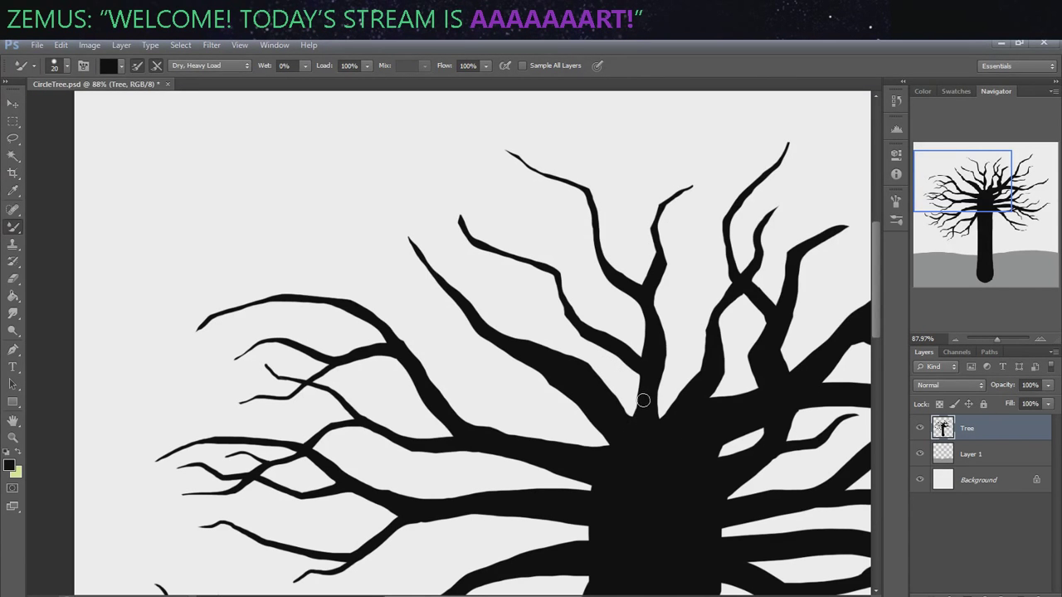
left_click_drag(642, 392, 632, 426)
scroll(780, 387, "down", 3)
Paint a new black branch from the trunk toward the upper left, then zoom out and back in.
scroll(766, 382, "right", 2)
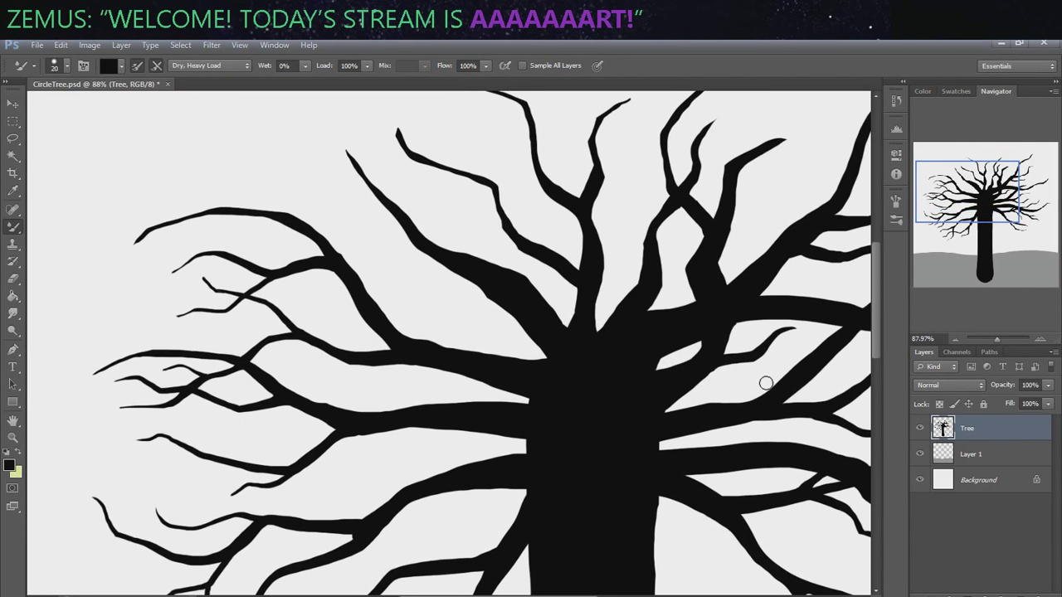
mouse_move(665, 393)
left_mouse_down()
mouse_move(552, 362)
mouse_move(558, 407)
mouse_move(578, 372)
mouse_move(651, 382)
left_mouse_up()
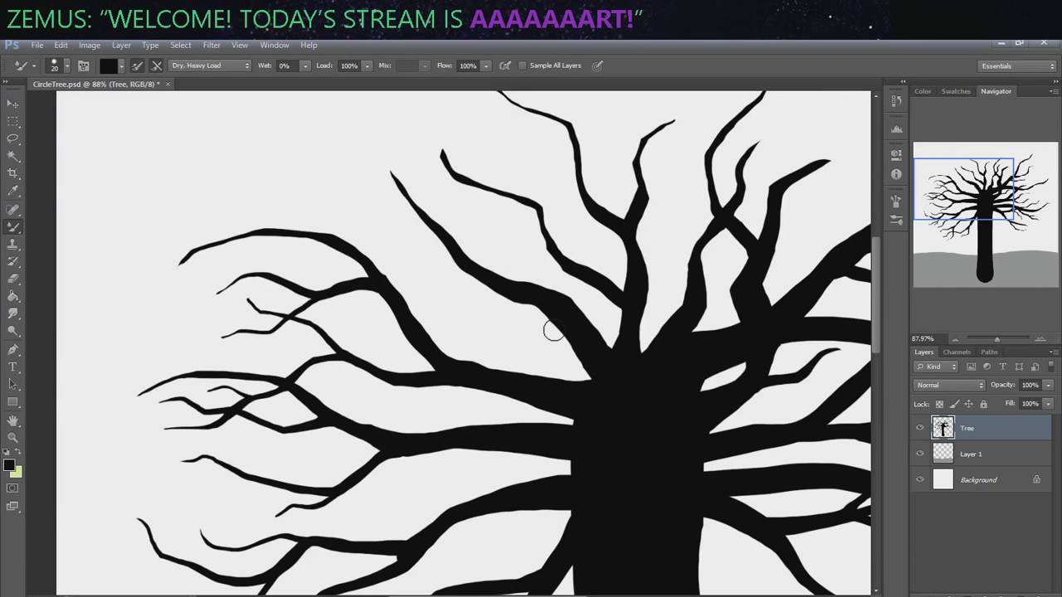
mouse_move(553, 330)
left_mouse_down()
mouse_move(543, 301)
mouse_move(622, 311)
mouse_move(587, 304)
left_mouse_up()
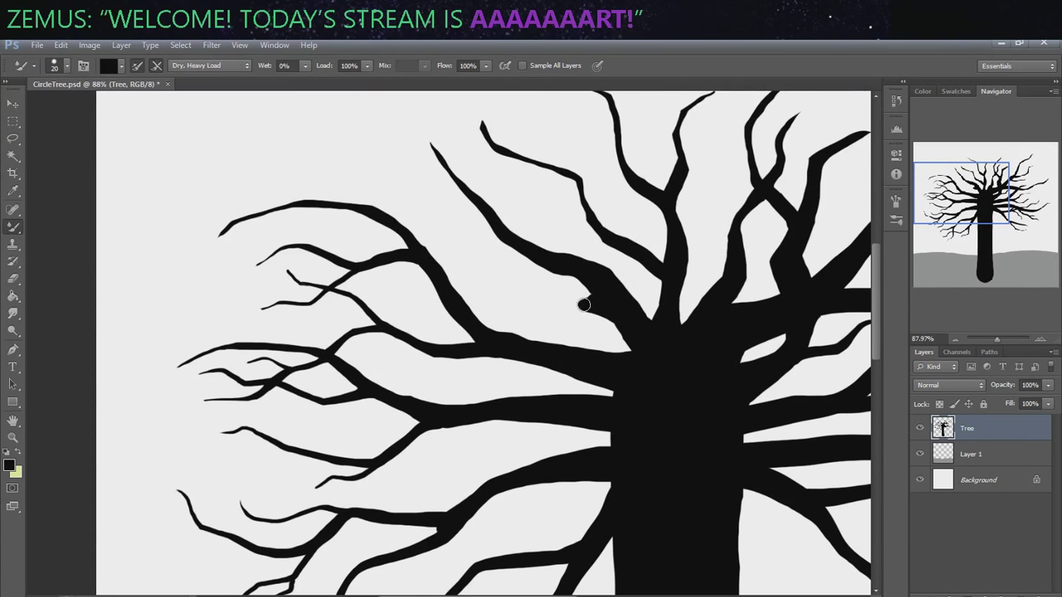
left_click_drag(624, 322, 470, 265)
mouse_move(605, 310)
left_mouse_down()
mouse_move(659, 391)
mouse_move(469, 353)
left_mouse_up()
left_click_drag(536, 360, 499, 336)
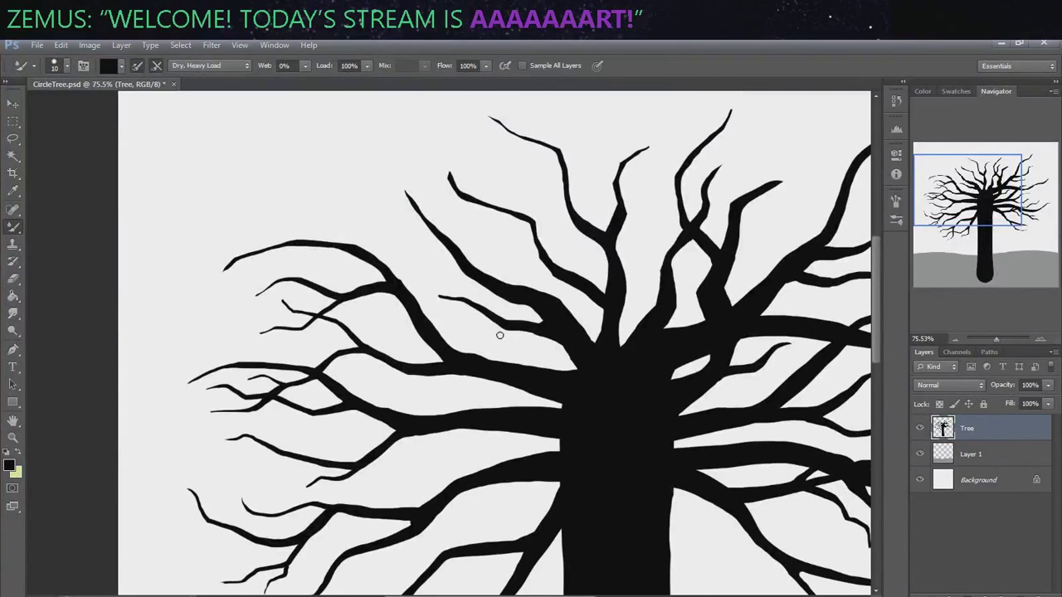
Zoom in and paint a twig extending up-left off a left branch, undoing its stray tip and bulge.
mouse_move(400, 288)
left_mouse_down()
mouse_move(434, 280)
mouse_move(605, 377)
mouse_move(630, 379)
left_mouse_up()
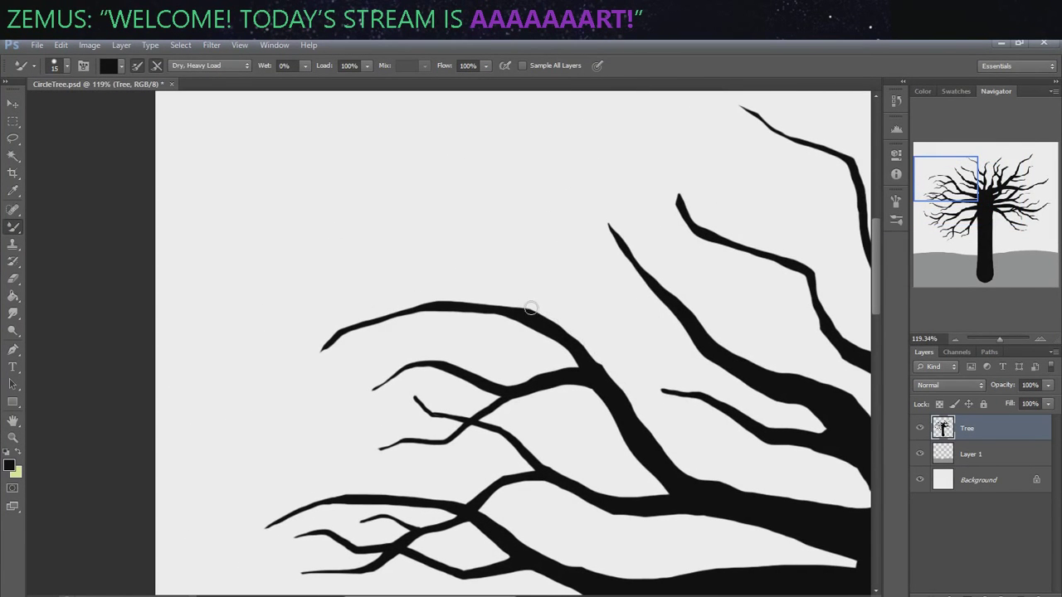
left_click_drag(535, 314, 509, 273)
left_click_drag(521, 310, 441, 184)
key("ctrl+z")
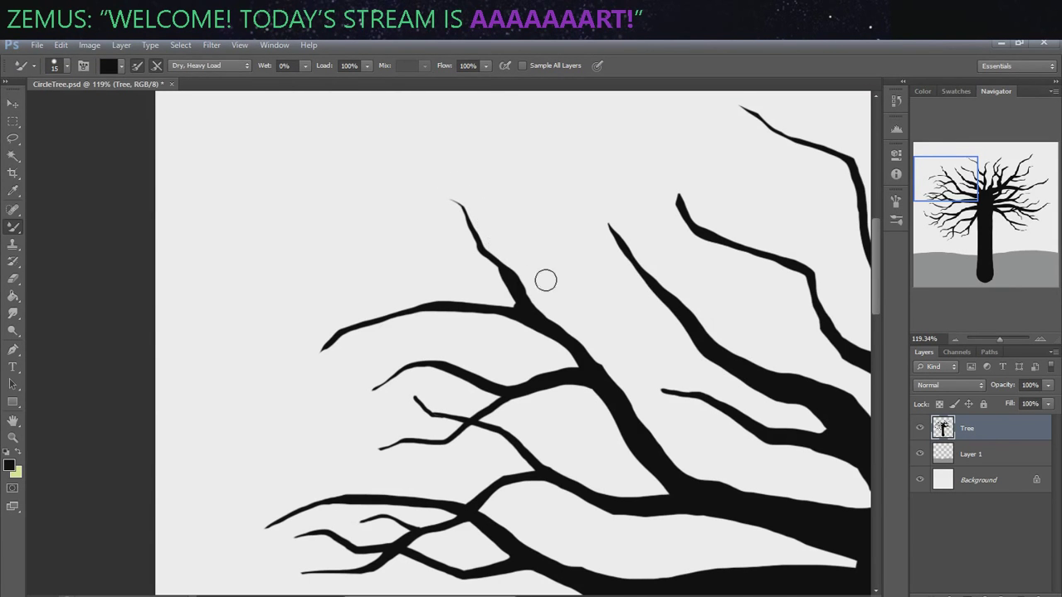
key("ctrl+z")
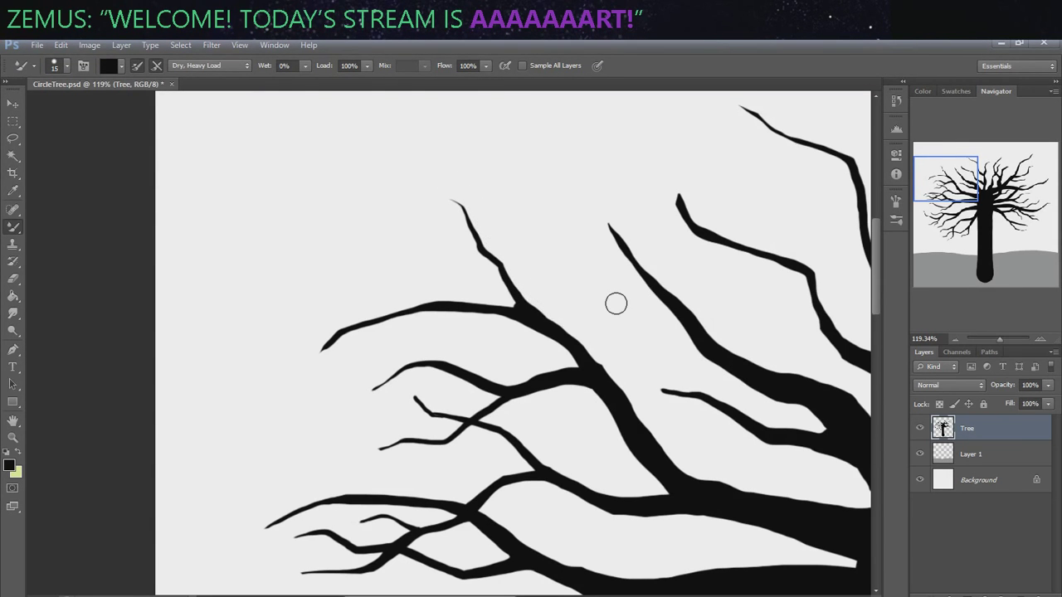
With a smaller brush, paint a thin branch leftward off the twig and thicken its base.
key("bracketleft")
left_click_drag(479, 251, 321, 214)
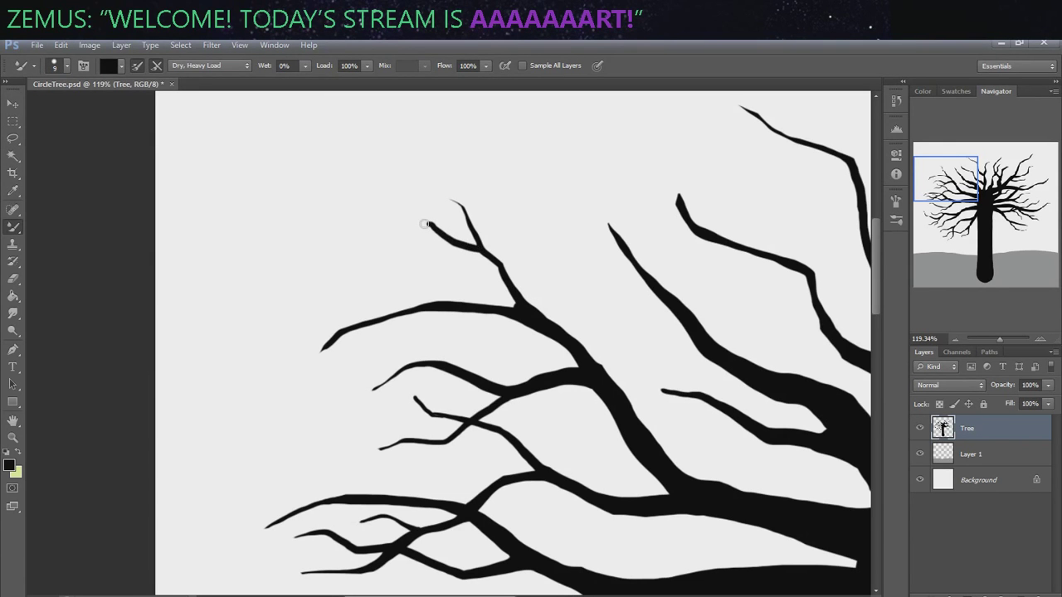
key("bracketright")
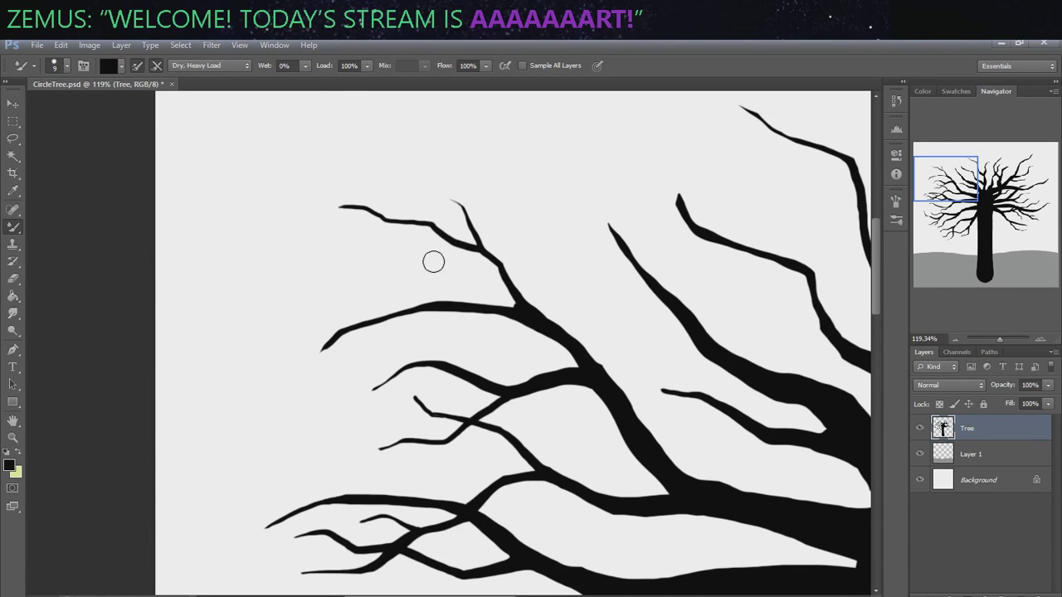
key("bracketleft")
mouse_move(477, 261)
left_mouse_down()
mouse_move(422, 233)
mouse_move(320, 208)
left_mouse_up()
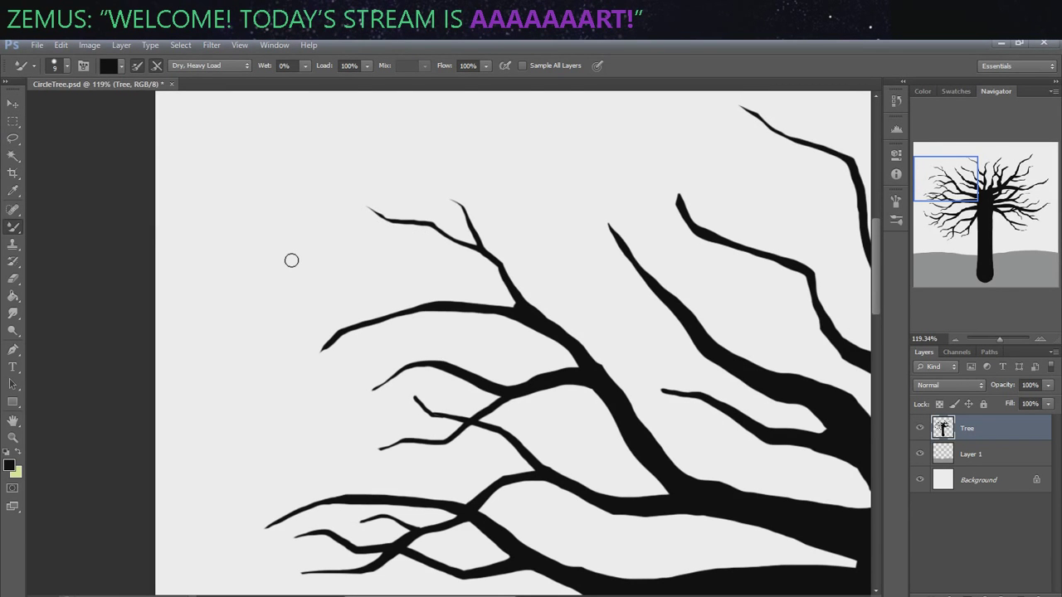
Paint another thin up-left branch, undo its upper tip, and zoom out to the whole tree.
left_click_drag(602, 367, 423, 248)
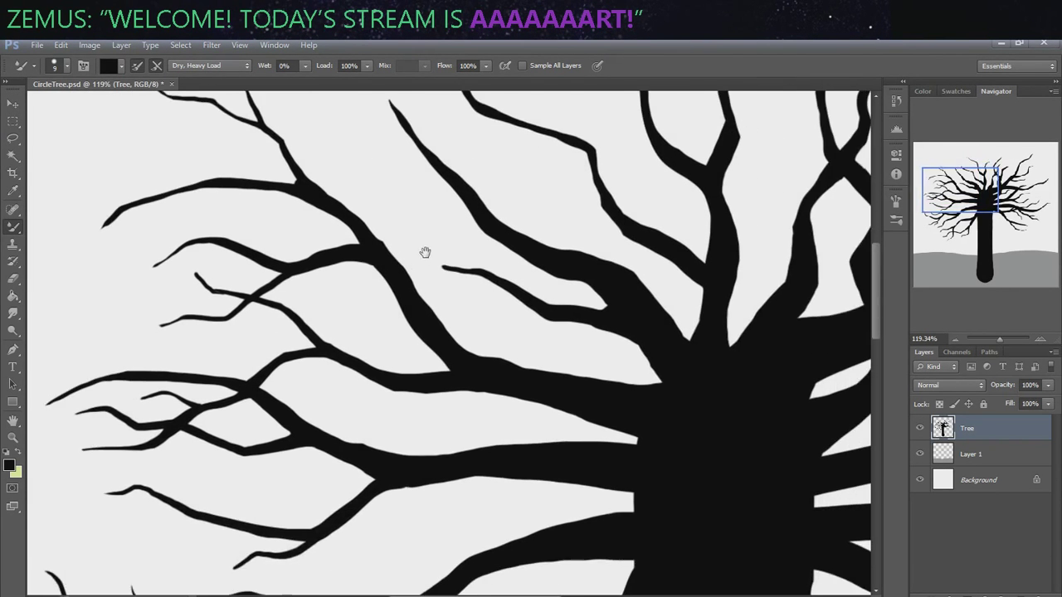
mouse_move(521, 250)
left_mouse_down()
mouse_move(350, 410)
mouse_move(327, 486)
mouse_move(540, 403)
left_mouse_up()
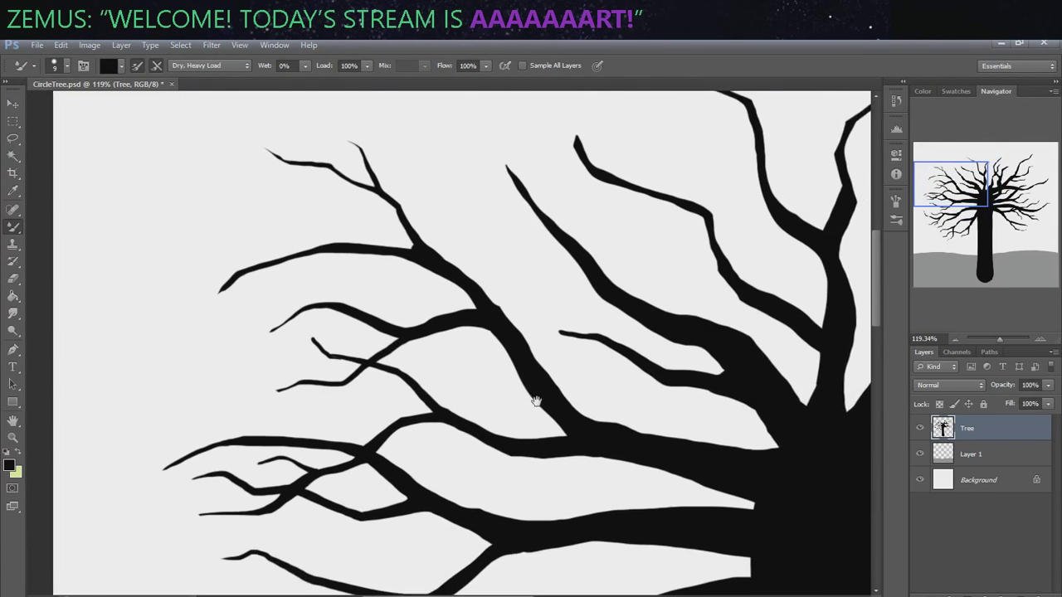
mouse_move(637, 285)
left_mouse_down()
mouse_move(597, 272)
mouse_move(549, 213)
left_mouse_up()
key("ctrl+z")
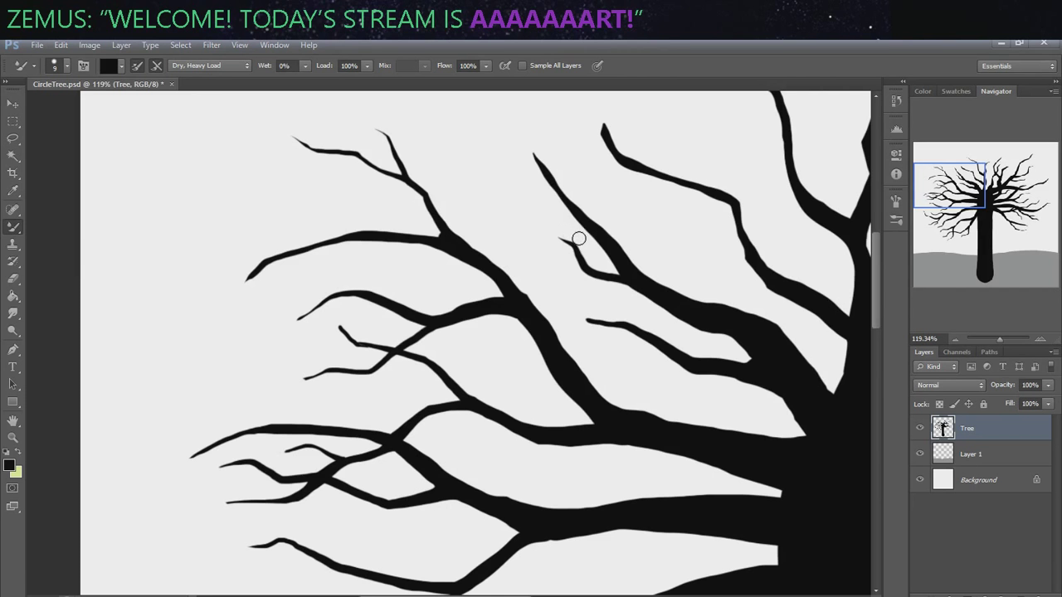
mouse_move(688, 319)
left_mouse_down()
mouse_move(531, 308)
mouse_move(365, 358)
left_mouse_up()
mouse_move(439, 342)
left_mouse_down()
mouse_move(417, 282)
mouse_move(471, 272)
left_mouse_up()
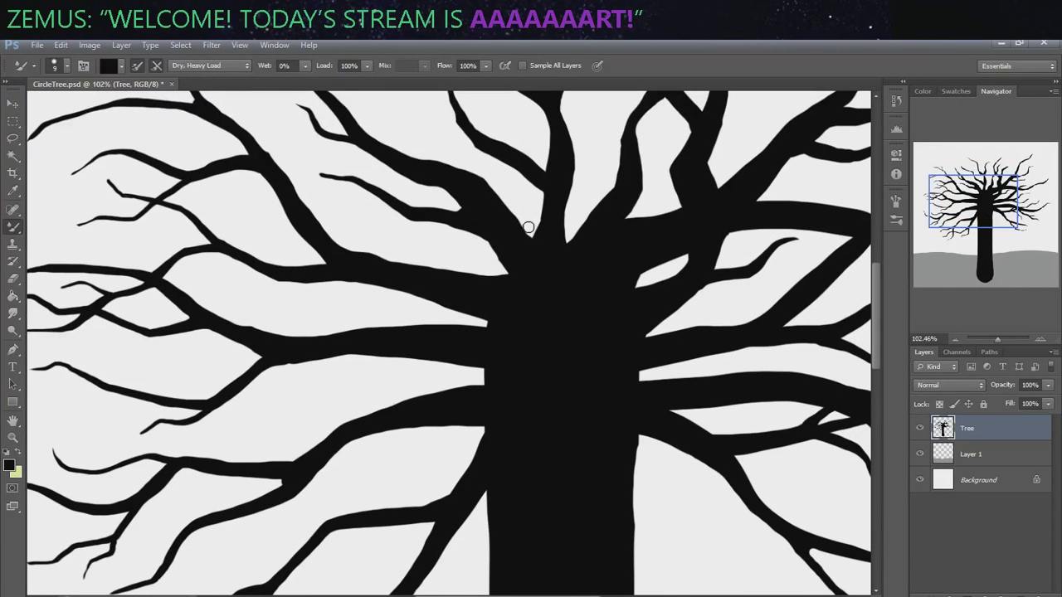
Save the file, then lengthen the light gaps between several upper branches.
left_click(36, 44)
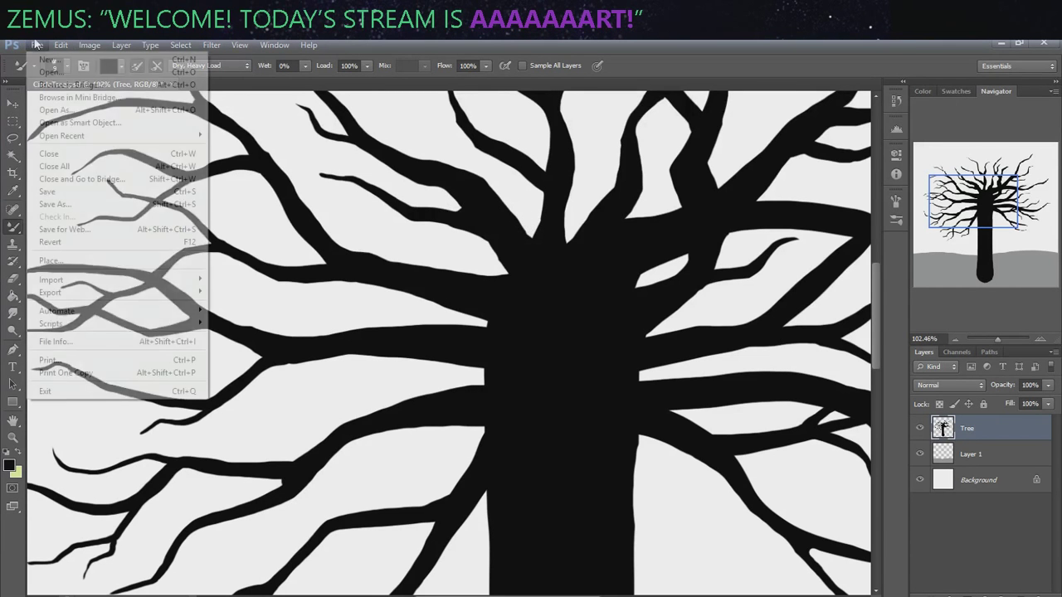
left_click(65, 192)
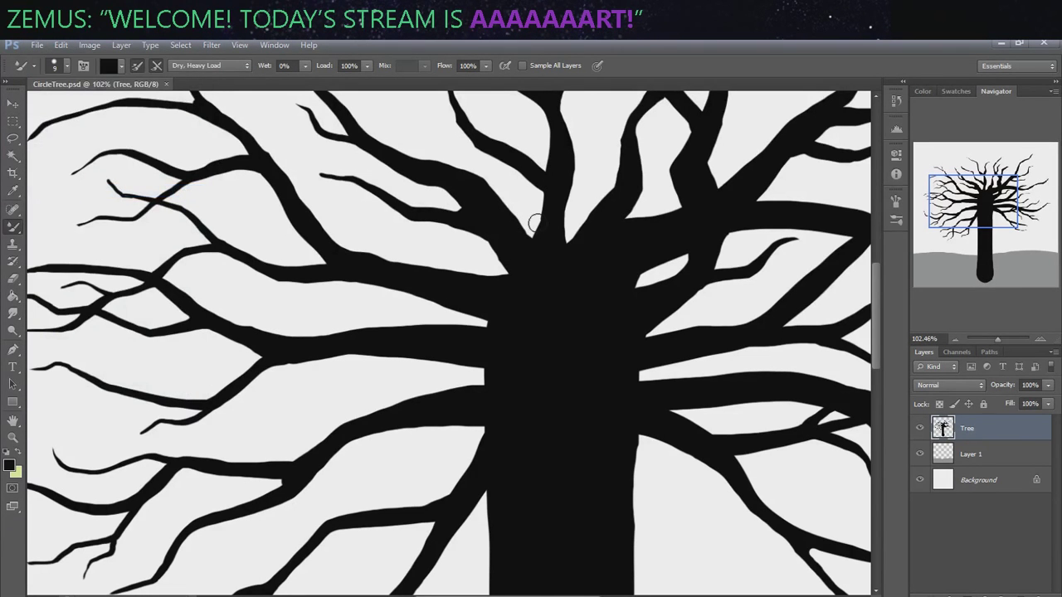
left_click_drag(531, 218, 540, 276)
left_click_drag(572, 228, 552, 268)
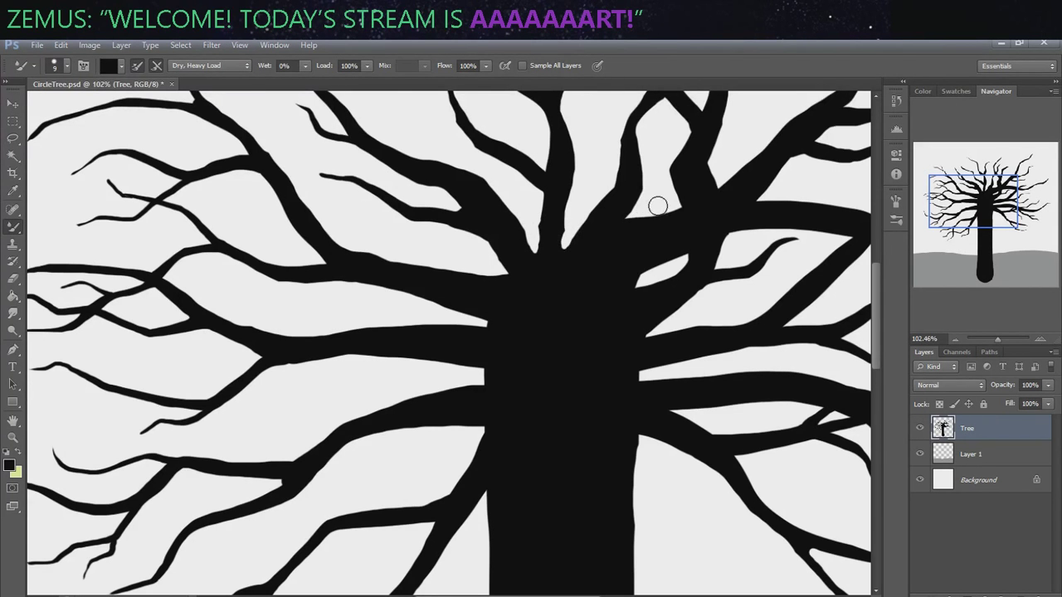
mouse_move(648, 213)
left_mouse_down()
mouse_move(597, 253)
mouse_move(614, 295)
left_mouse_up()
Carve and extend light gaps between branches on both sides of the trunk top.
left_click_drag(668, 330, 636, 234)
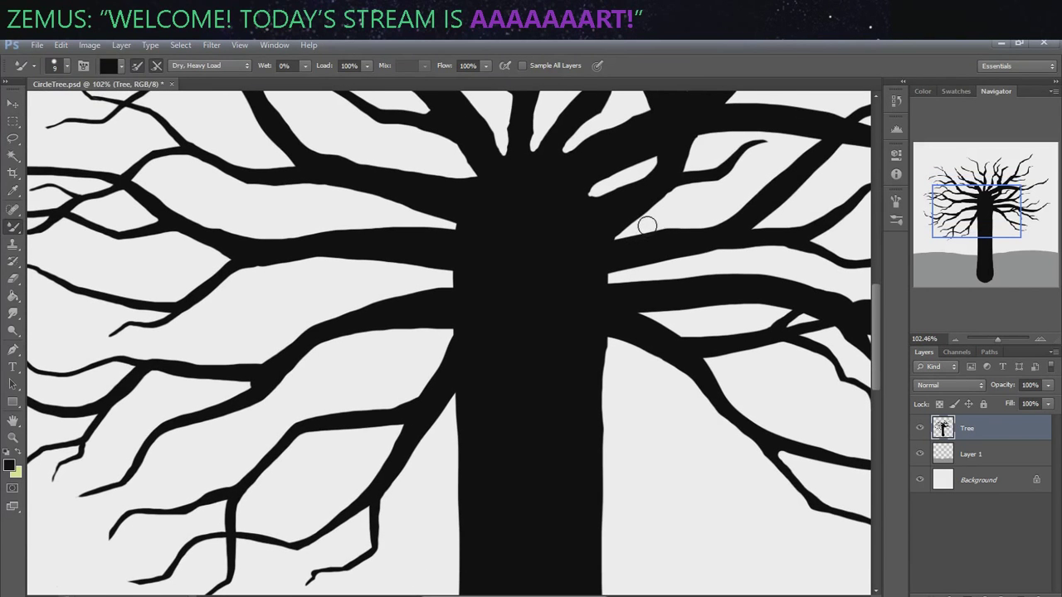
left_click_drag(630, 276, 565, 285)
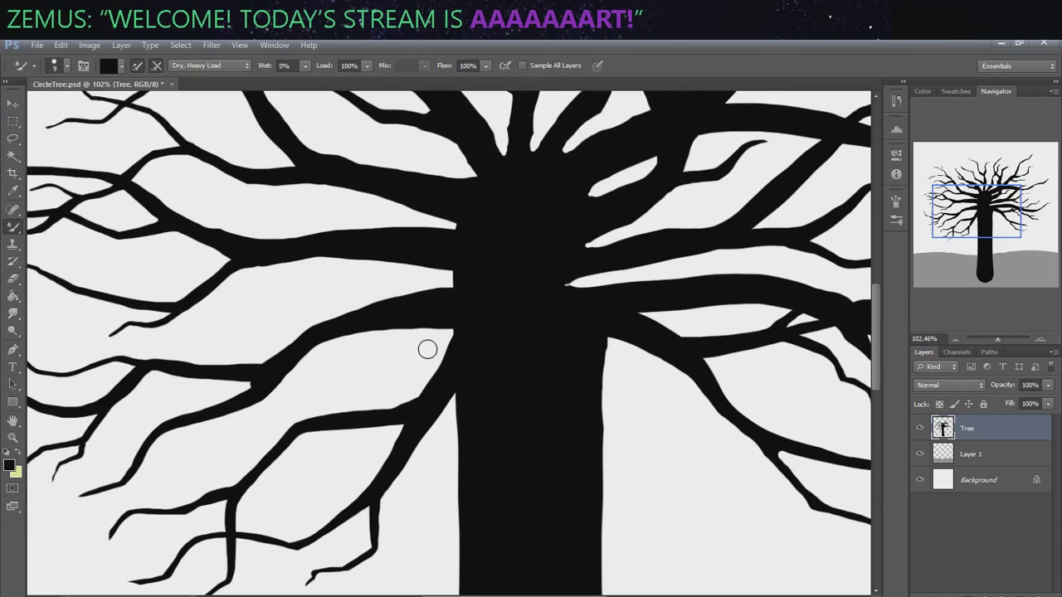
left_click_drag(426, 348, 496, 309)
left_click_drag(432, 281, 505, 267)
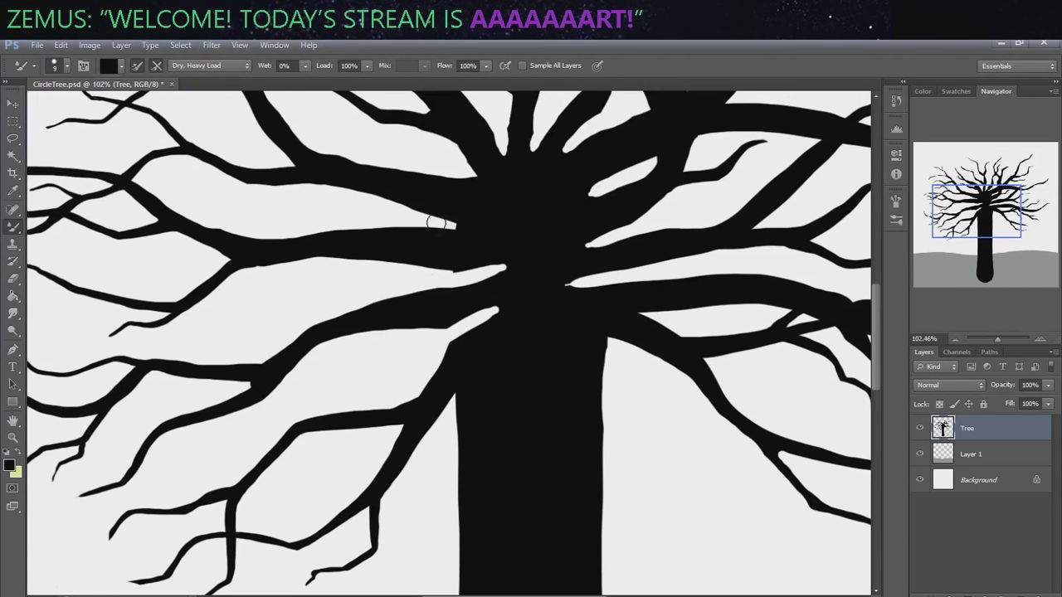
left_click_drag(437, 223, 500, 236)
left_click_drag(463, 171, 506, 188)
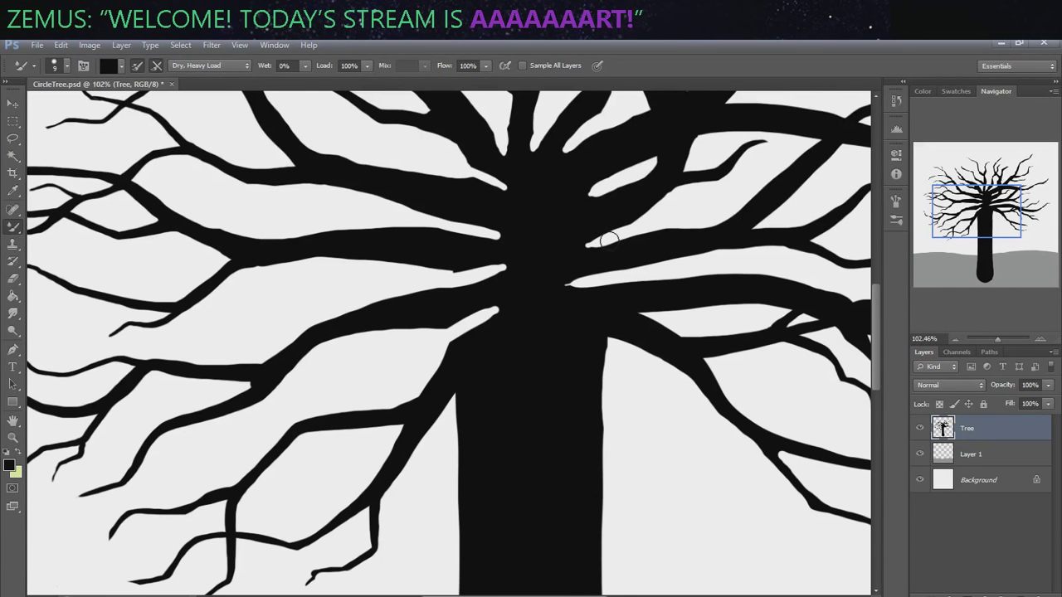
Zoom out to review the tree, then touch up the branch tips near the trunk.
key("z")
mouse_move(552, 284)
left_mouse_down()
mouse_move(458, 288)
mouse_move(531, 286)
left_mouse_up()
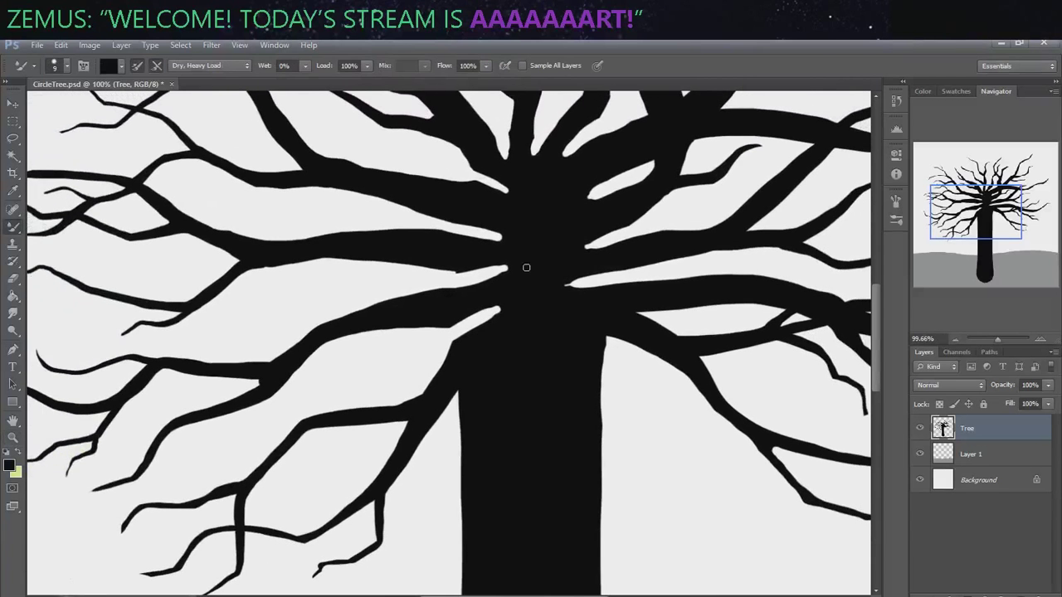
mouse_move(533, 264)
left_mouse_down()
mouse_move(428, 272)
mouse_move(489, 252)
mouse_move(439, 200)
left_mouse_up()
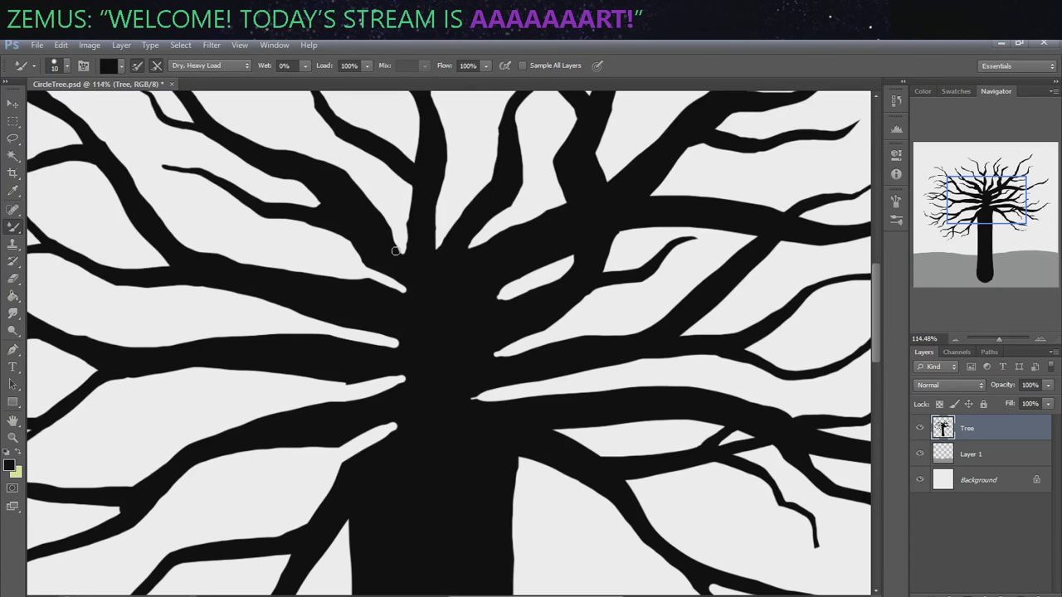
left_click_drag(423, 267, 514, 244)
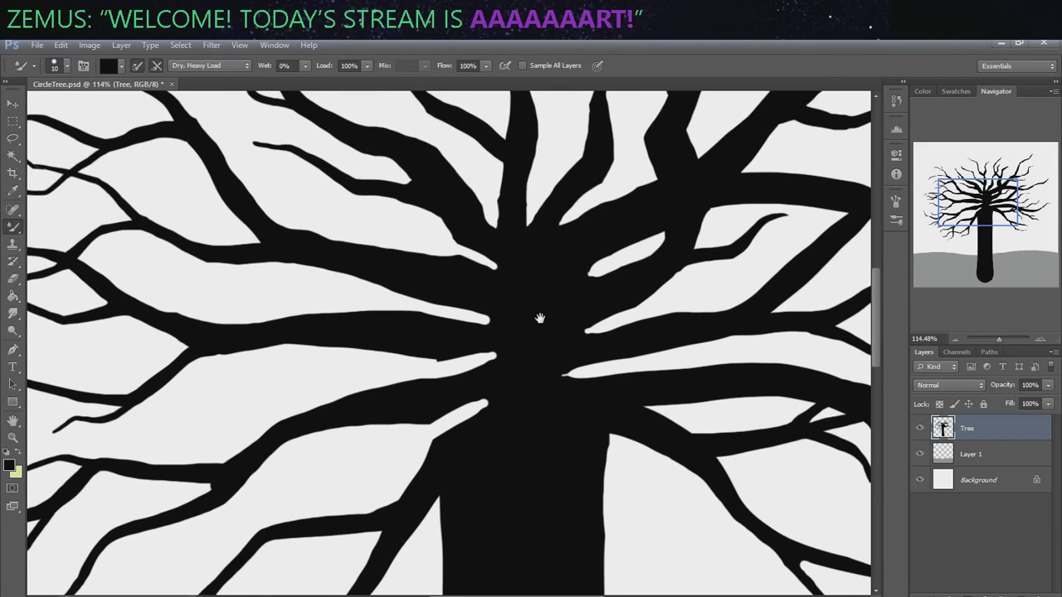
left_click_drag(539, 319, 531, 246)
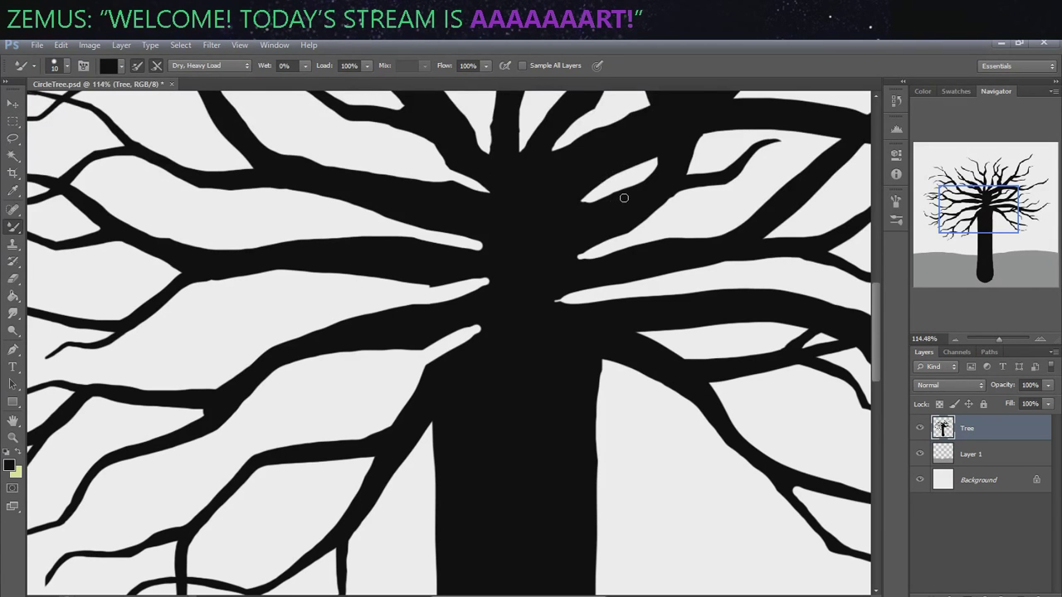
left_click_drag(547, 256, 535, 229)
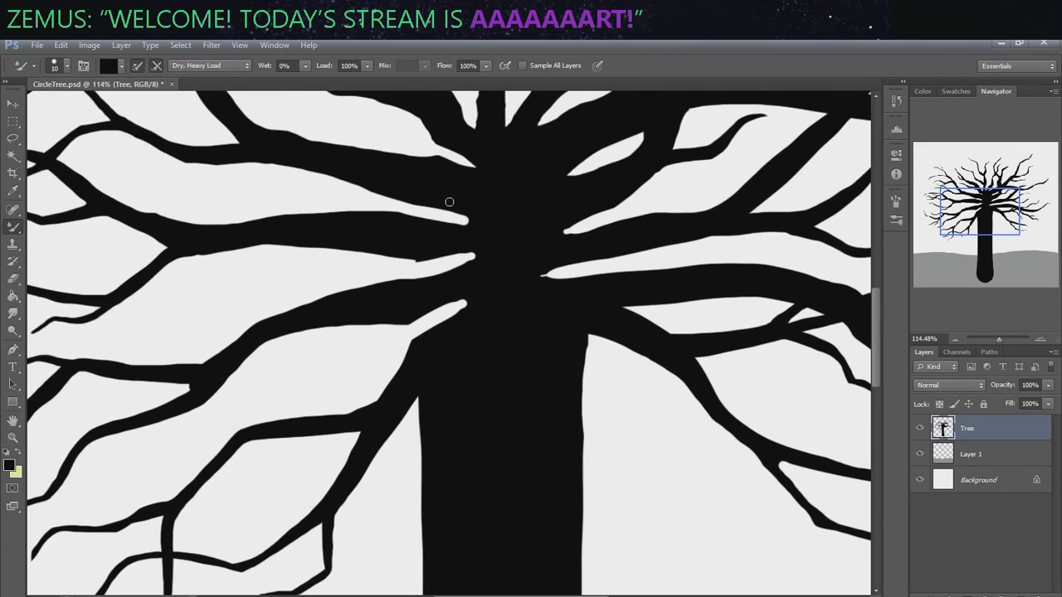
mouse_move(455, 215)
left_mouse_down()
mouse_move(457, 229)
mouse_move(524, 251)
left_mouse_up()
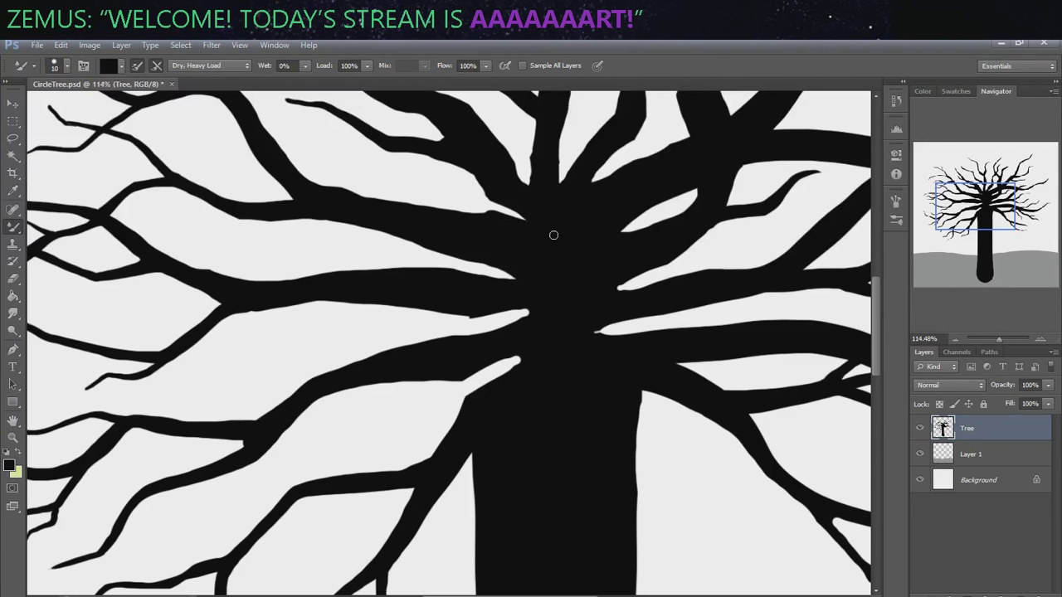
left_click_drag(562, 303, 540, 220)
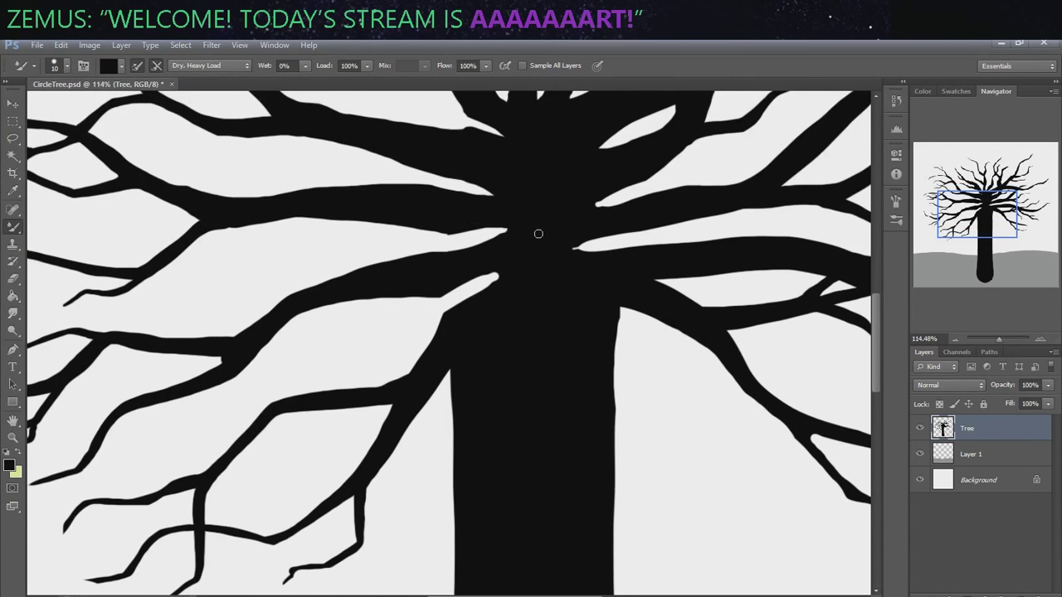
mouse_move(505, 228)
left_mouse_down()
mouse_move(476, 244)
mouse_move(439, 288)
mouse_move(492, 231)
mouse_move(459, 244)
mouse_move(456, 263)
left_mouse_up()
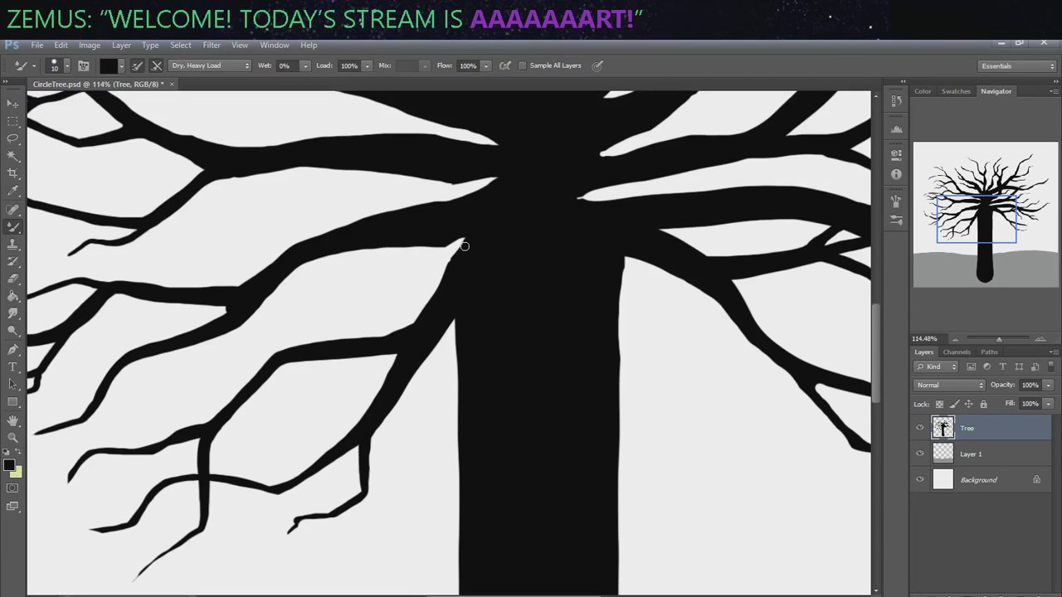
Fill the light notches and darken branch edges at the junctions on both sides of the trunk.
left_click_drag(460, 241, 369, 278)
mouse_move(509, 239)
left_mouse_down()
mouse_move(478, 260)
mouse_move(403, 239)
mouse_move(378, 258)
left_mouse_up()
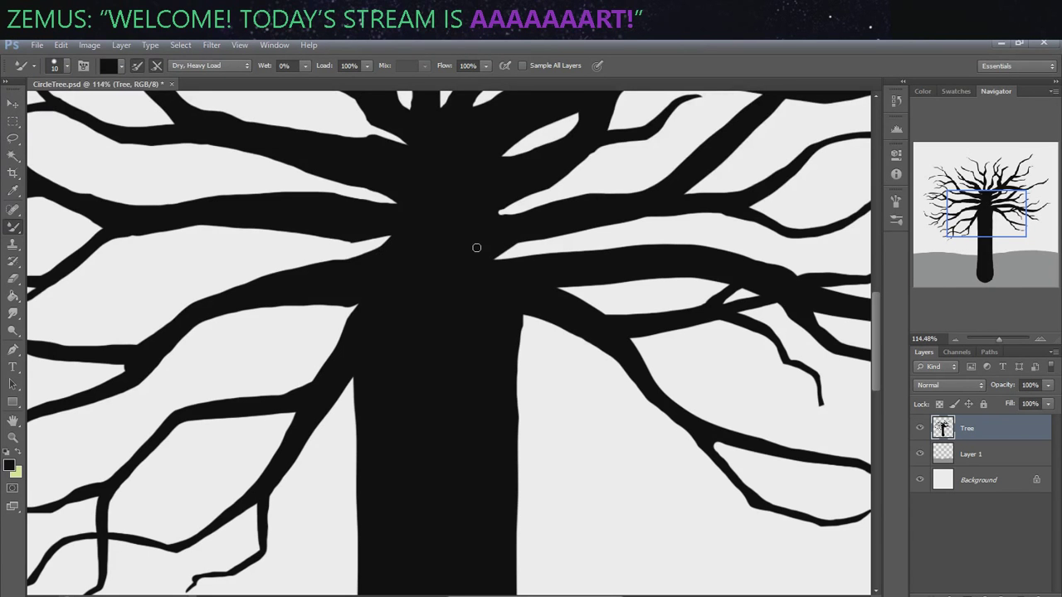
left_click_drag(495, 258, 557, 261)
left_click_drag(492, 249, 450, 280)
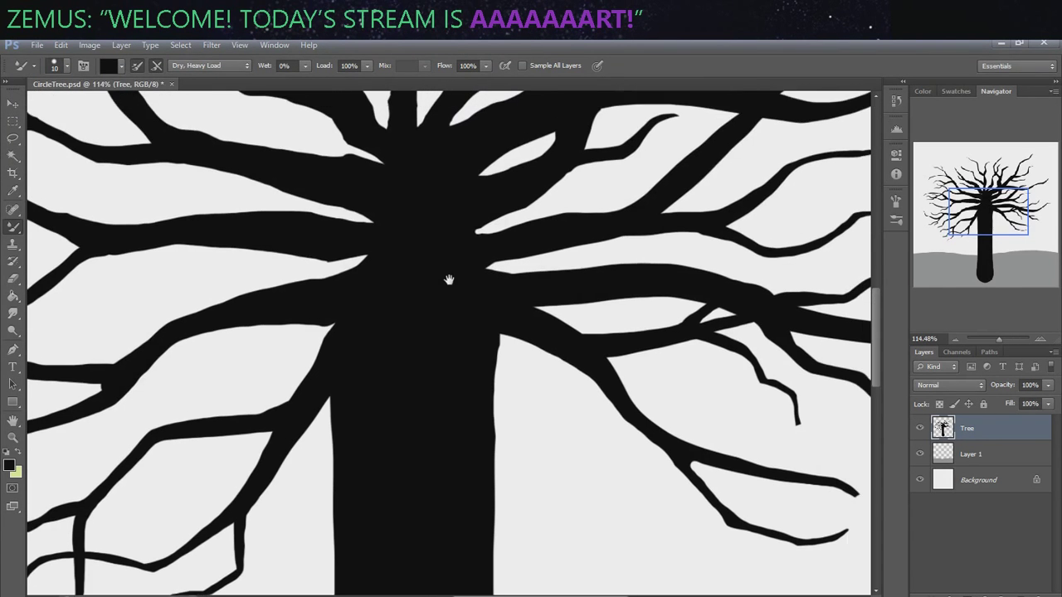
left_click_drag(462, 240, 481, 237)
left_click_drag(477, 177, 499, 178)
Fill the joints where the branches meet the trunk, then pan over the upper canopy.
key("z")
mouse_move(496, 263)
left_mouse_down()
mouse_move(418, 268)
mouse_move(572, 227)
left_mouse_up()
key("b")
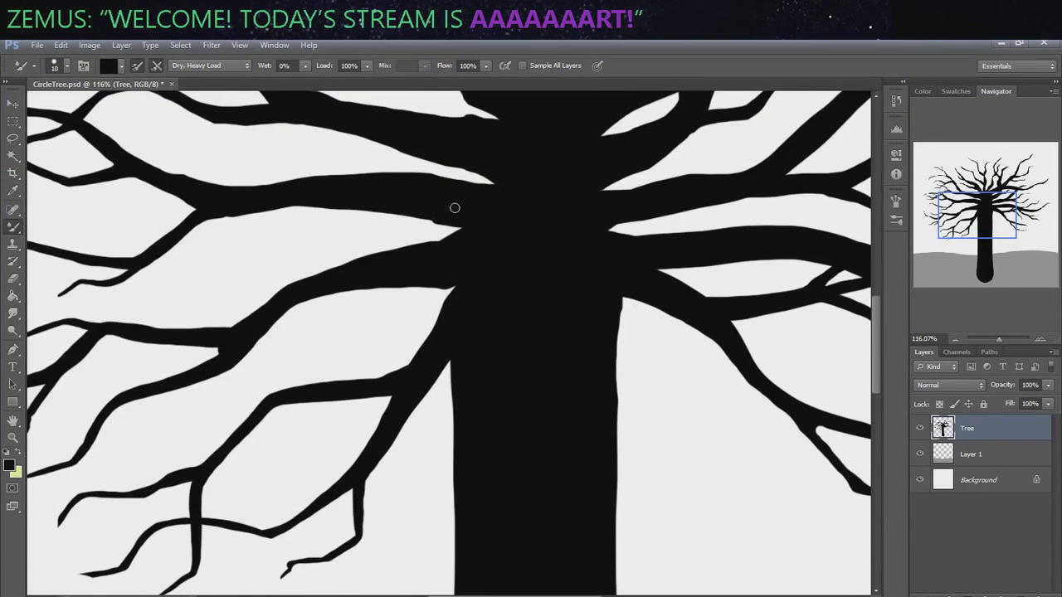
mouse_move(483, 218)
left_mouse_down()
mouse_move(506, 237)
mouse_move(486, 202)
mouse_move(497, 193)
mouse_move(471, 182)
mouse_move(440, 197)
mouse_move(471, 192)
left_mouse_up()
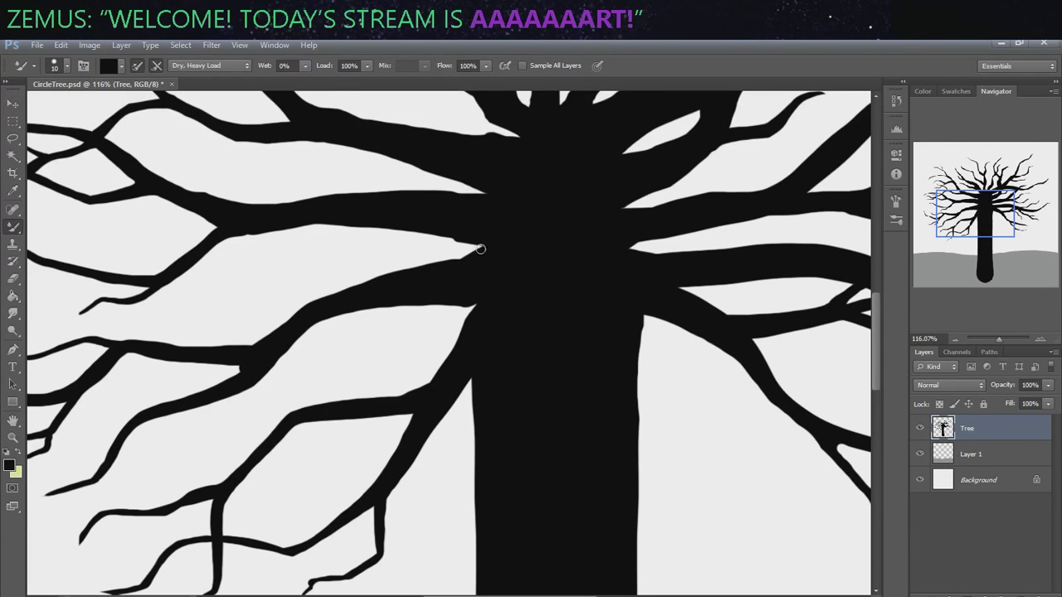
scroll(492, 280, "down", 3)
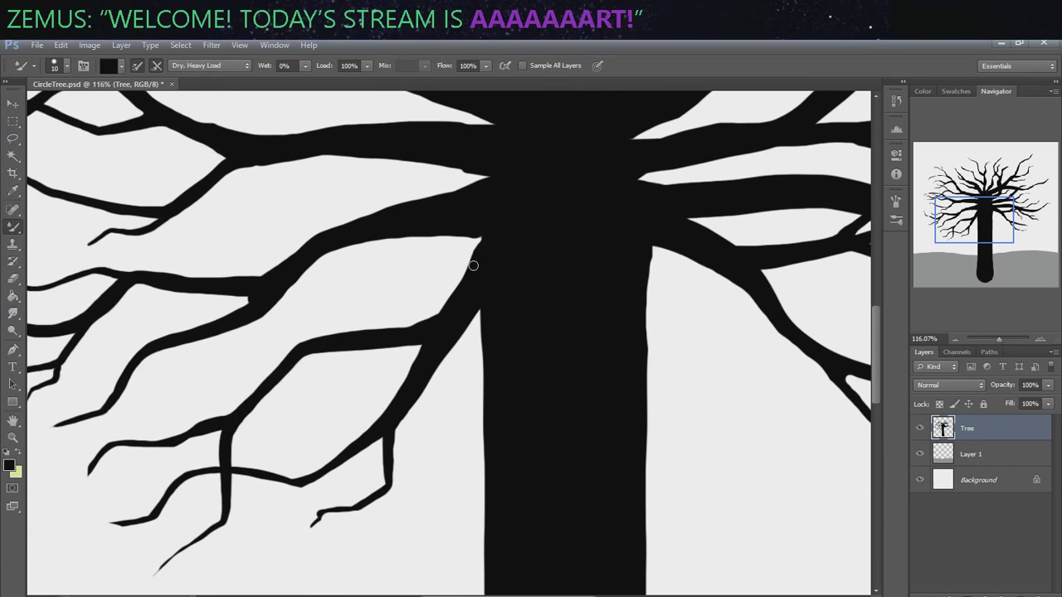
scroll(465, 297, "up", 5)
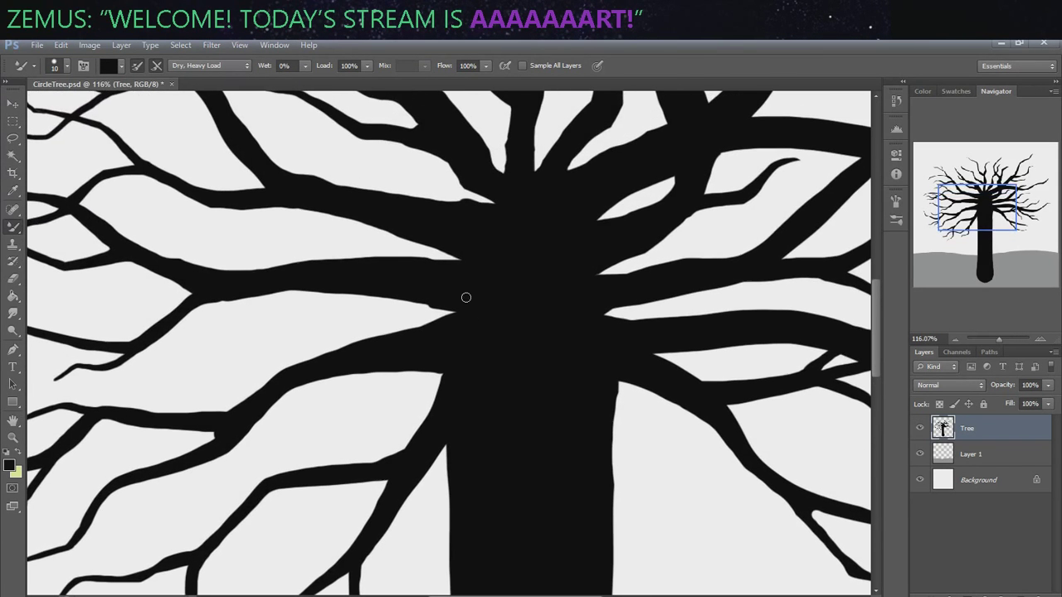
mouse_move(416, 270)
left_mouse_down()
mouse_move(451, 260)
mouse_move(440, 259)
left_mouse_up()
mouse_move(497, 201)
left_mouse_down()
mouse_move(474, 201)
mouse_move(480, 195)
left_mouse_up()
left_click_drag(569, 232, 450, 226)
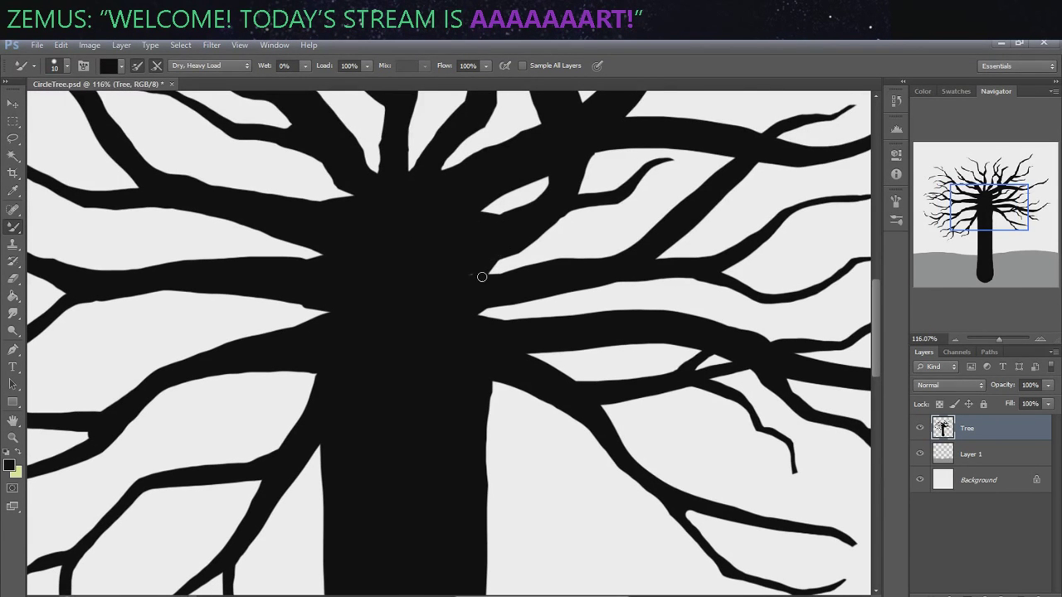
mouse_move(481, 294)
left_mouse_down()
mouse_move(476, 241)
mouse_move(374, 285)
left_mouse_up()
key("z")
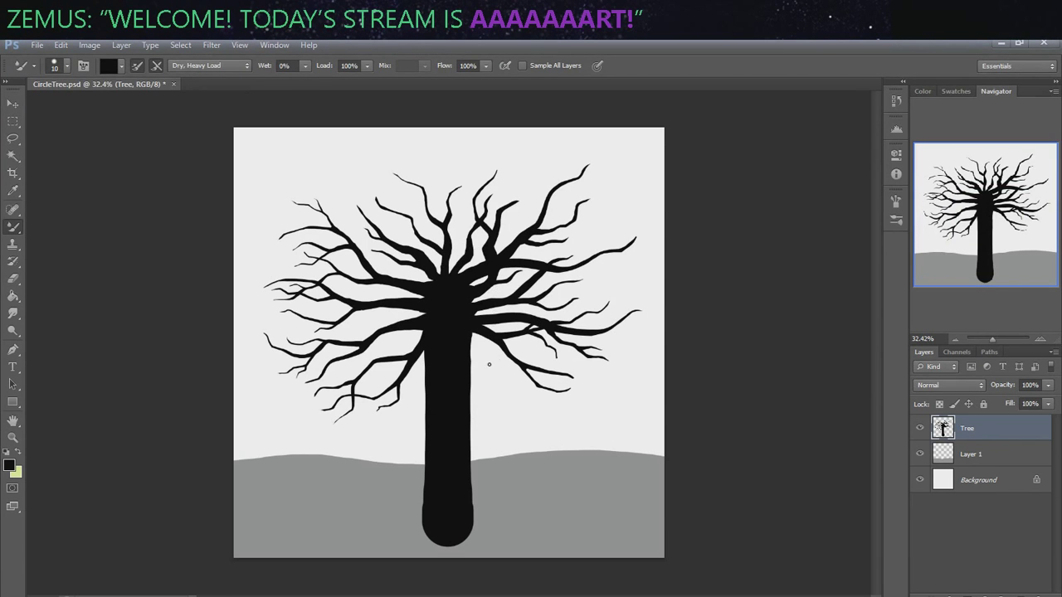
mouse_move(490, 361)
left_mouse_down()
mouse_move(540, 356)
mouse_move(501, 231)
mouse_move(516, 301)
mouse_move(545, 223)
mouse_move(526, 285)
mouse_move(478, 184)
mouse_move(505, 207)
mouse_move(517, 265)
mouse_move(544, 292)
left_mouse_up()
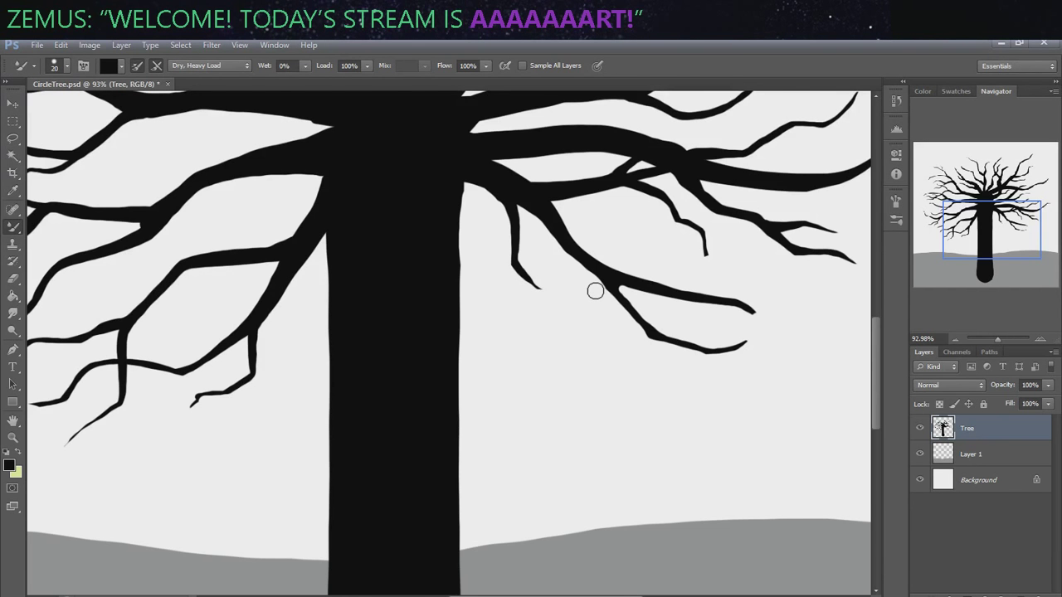
left_click_drag(594, 290, 517, 256)
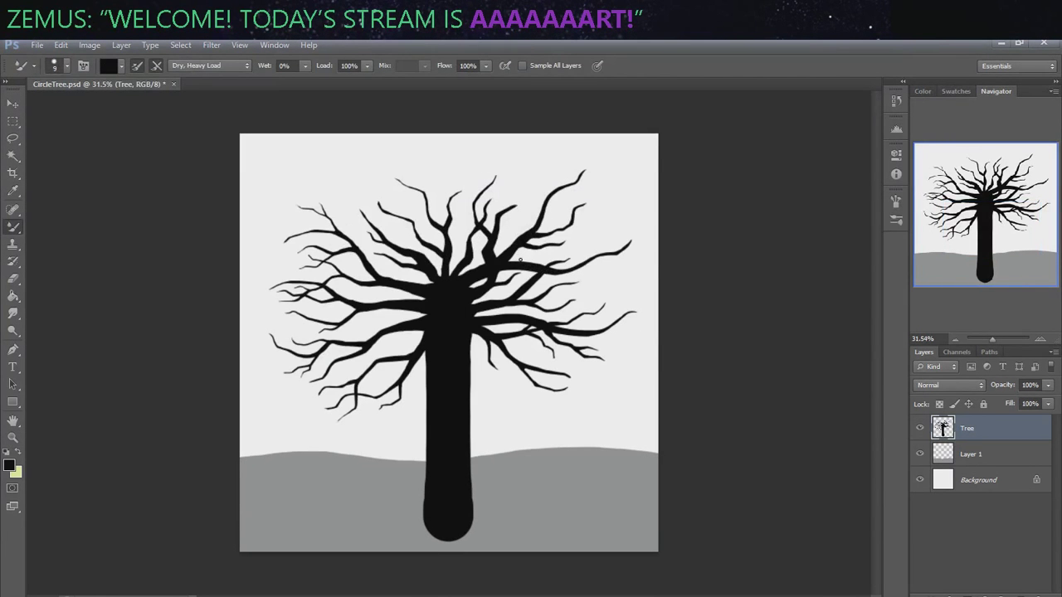
left_click_drag(488, 330, 562, 318)
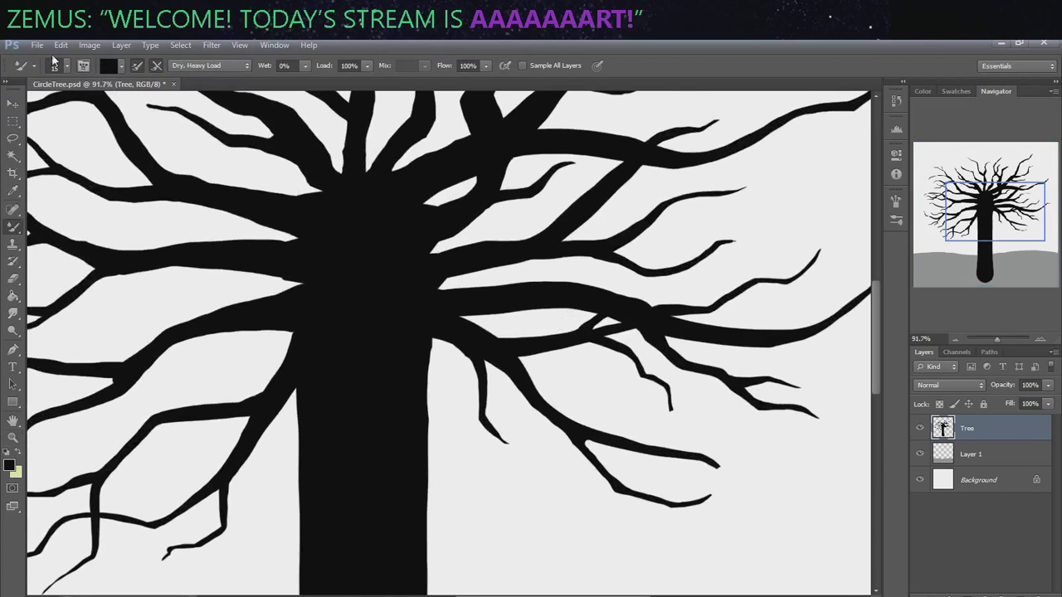
Create a new empty layer above Tree and name it Little Branches.
left_click(37, 45)
key("Escape")
key("ctrl+shift+alt+n")
double_click(972, 427)
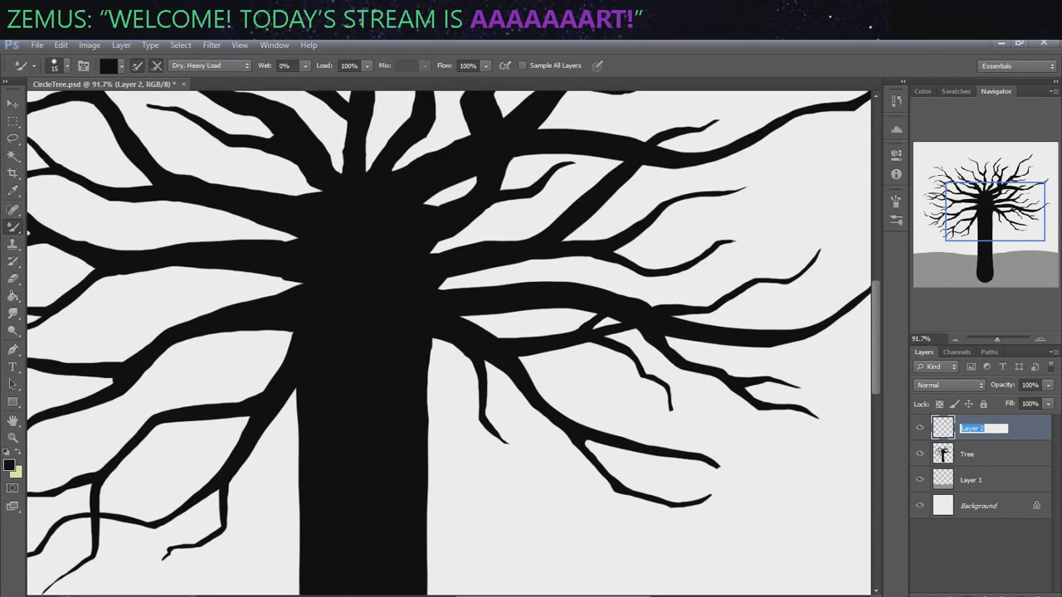
key("BackSpace")
type("Little Branches")
key("Return")
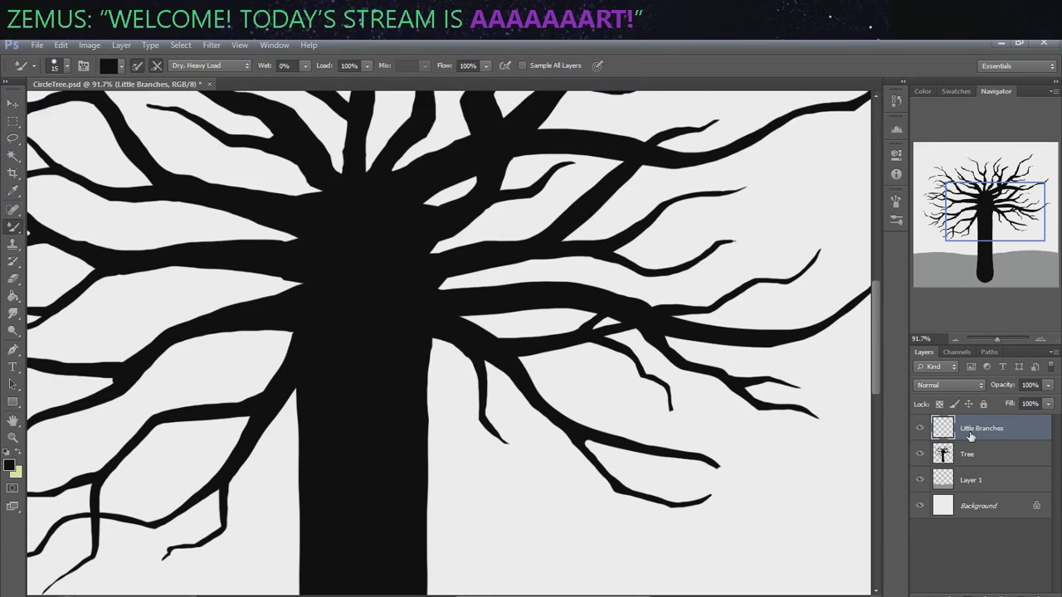
Save CircleTree.psd, reduce the brush size, and fit the canvas in view.
left_click(37, 45)
left_click(50, 192)
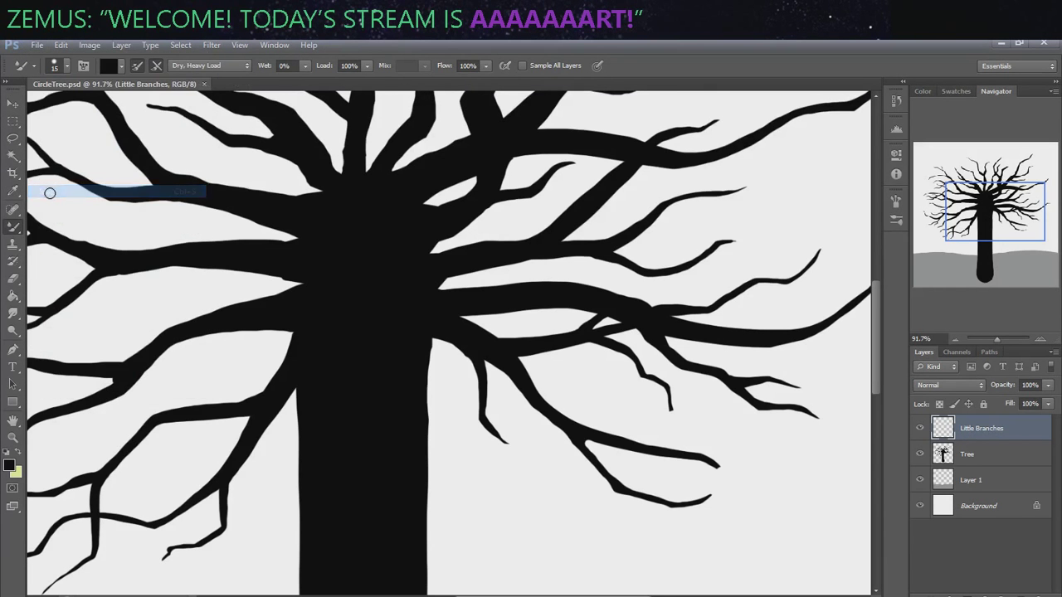
mouse_move(419, 301)
left_mouse_down()
mouse_move(386, 306)
mouse_move(444, 264)
left_mouse_up()
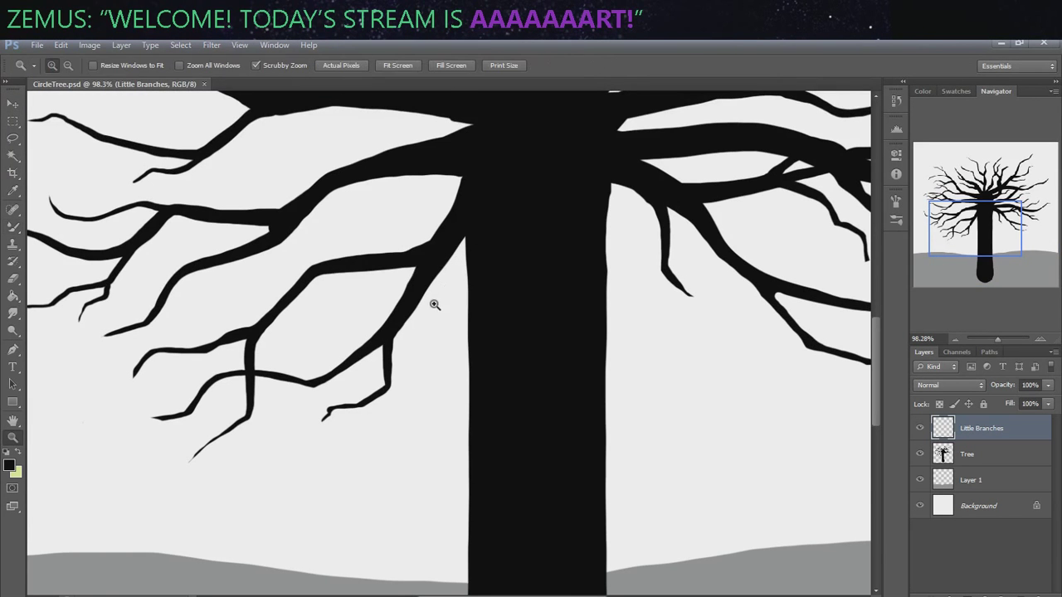
left_click_drag(431, 301, 465, 268)
key("bracketleft")
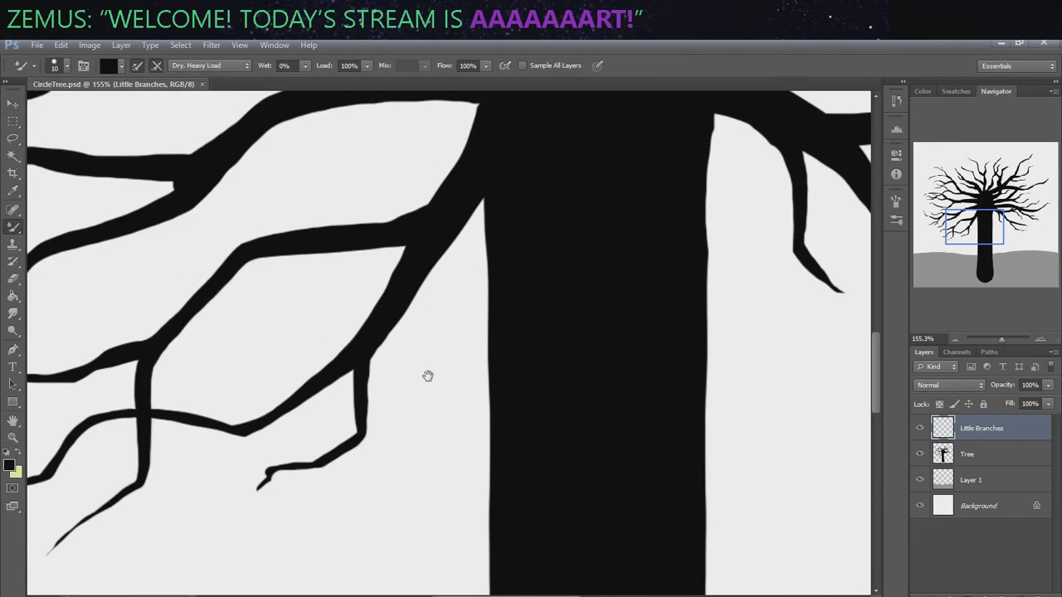
left_click_drag(427, 374, 517, 301)
key("ctrl+0")
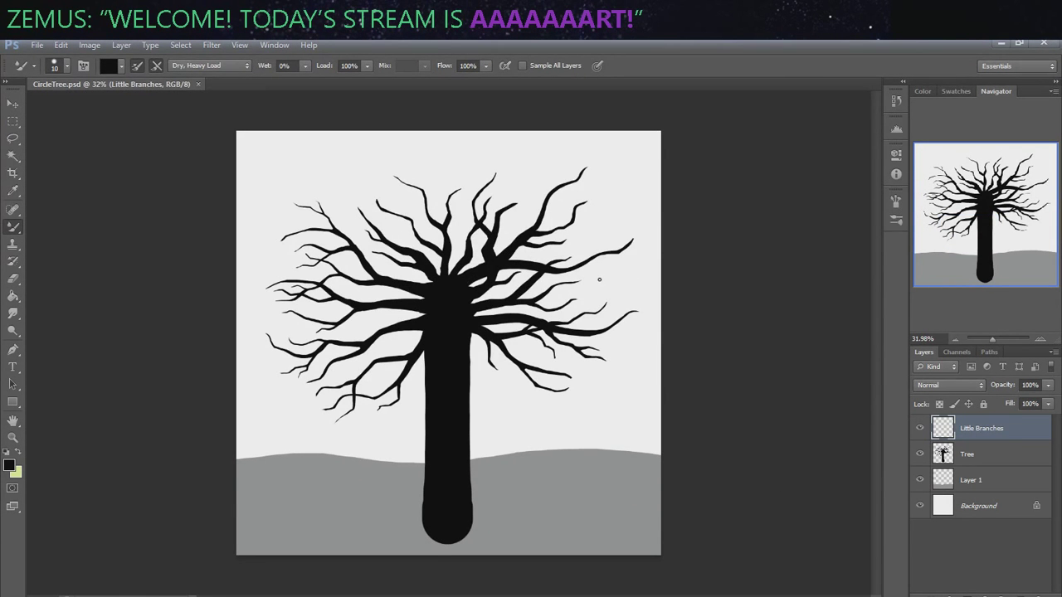
left_click_drag(450, 367, 503, 316)
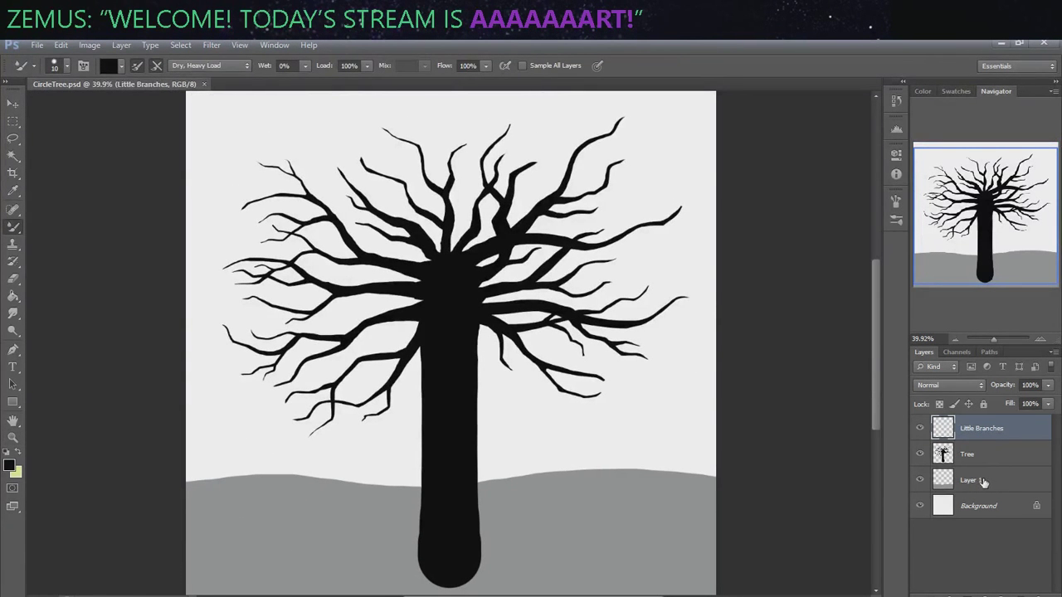
Add a layer above Layer 1, then rename Layer 1 to 'Ground' and the new Layer 2 to 'Circle'.
left_click(978, 485)
left_click(1025, 595)
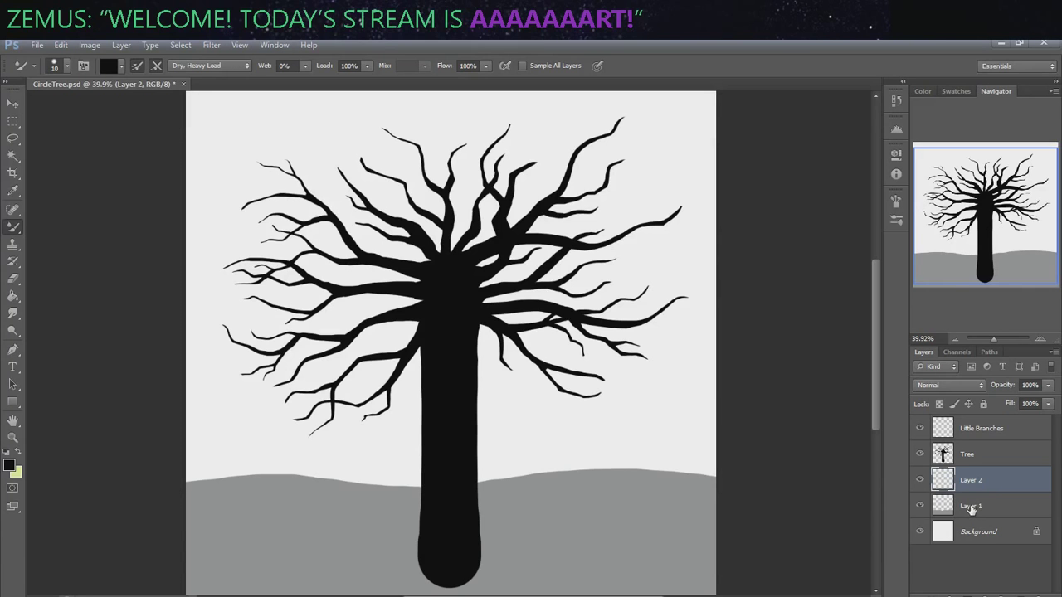
double_click(971, 507)
type("Ground")
key("Return")
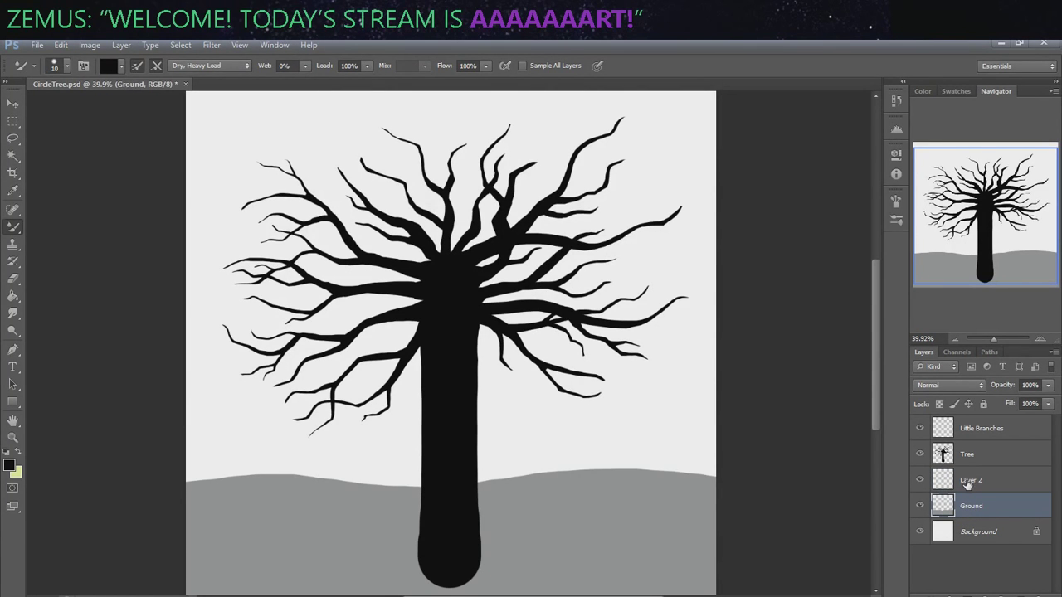
double_click(968, 480)
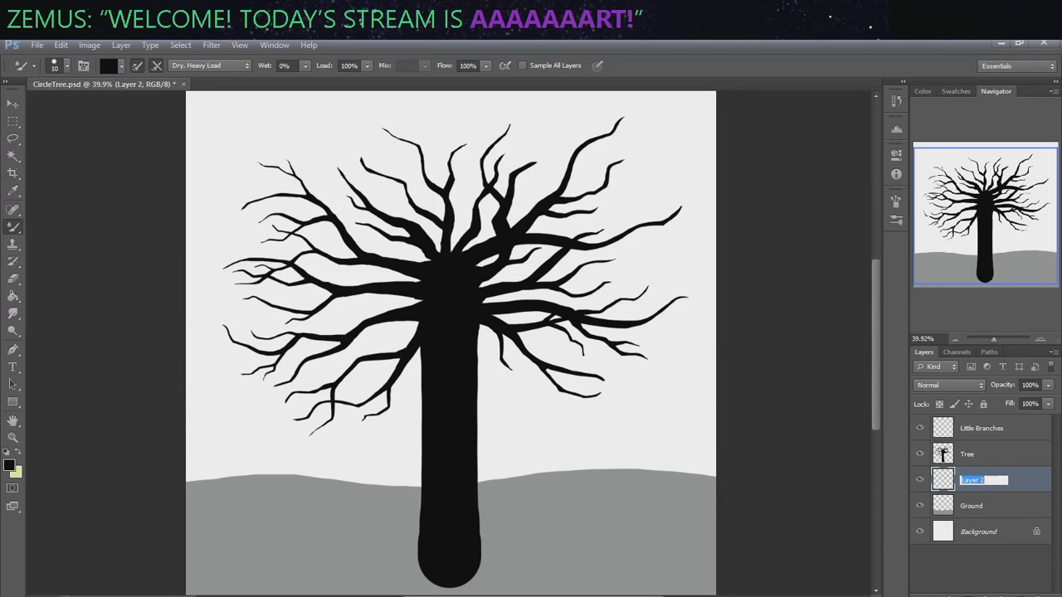
type("Circle")
key("Return")
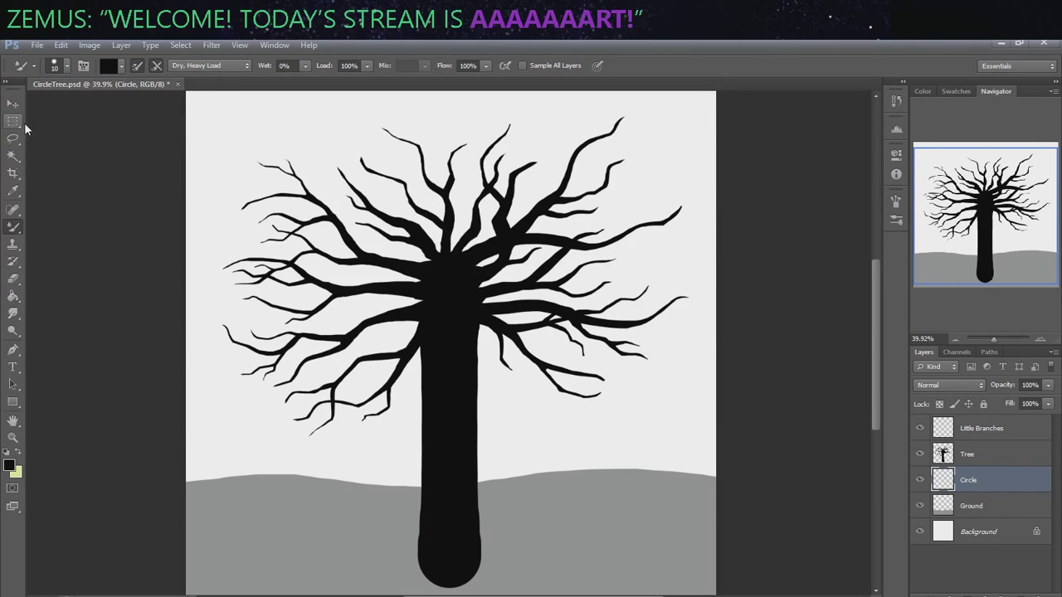
left_click_drag(12, 121, 64, 131)
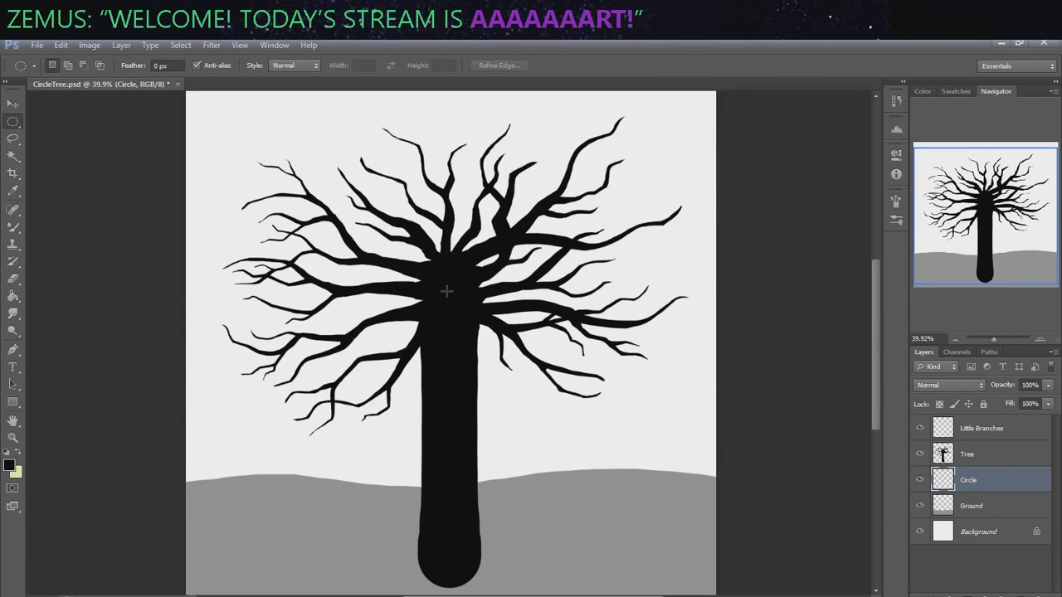
mouse_move(447, 291)
left_mouse_down()
mouse_move(787, 483)
mouse_move(767, 474)
left_mouse_up()
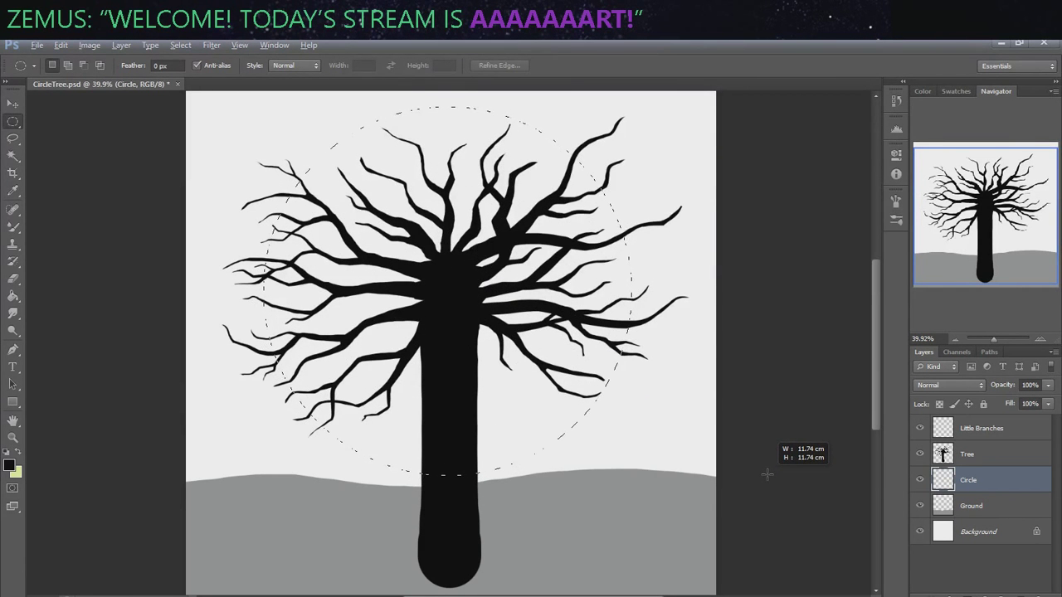
left_click_drag(768, 474, 805, 474)
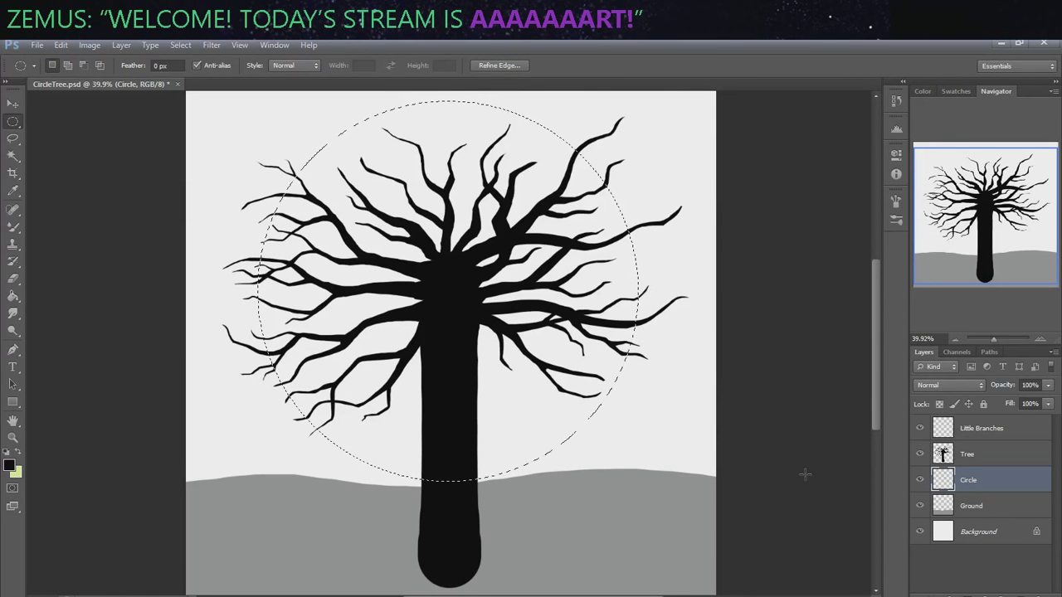
scroll(656, 260, "up", 2)
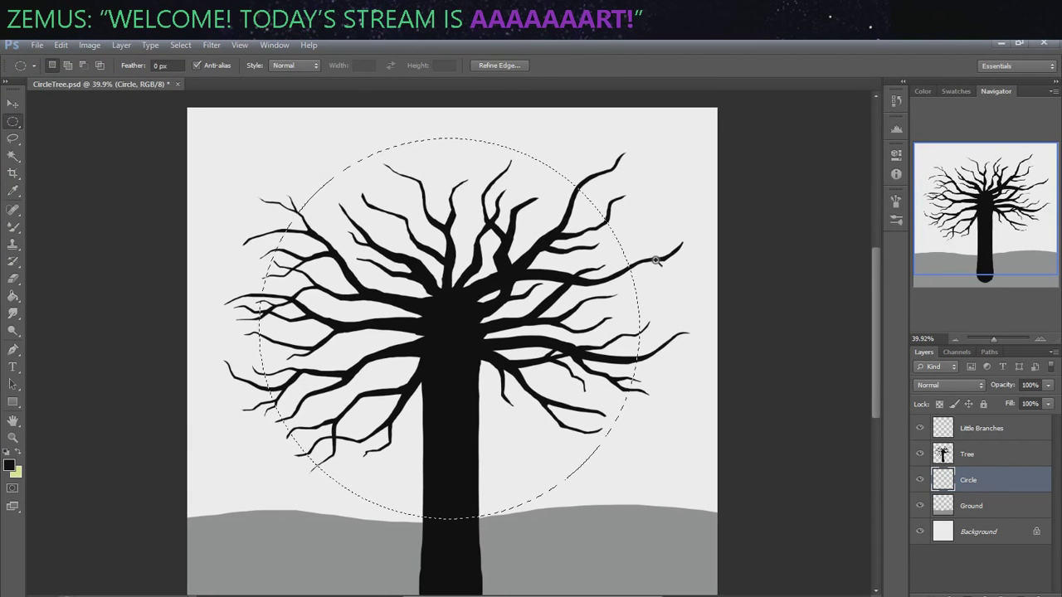
key("Up")
key("Up")
key("Up")
key("Up")
key("Up")
key("Up")
key("Up")
key("Up")
key("Up")
key("Up")
key("Up")
key("Up")
key("Up")
key("Up")
key("Up")
key("Up")
key("Up")
key("Up")
key("Right")
key("Right")
key("Right")
key("Right")
key("Up")
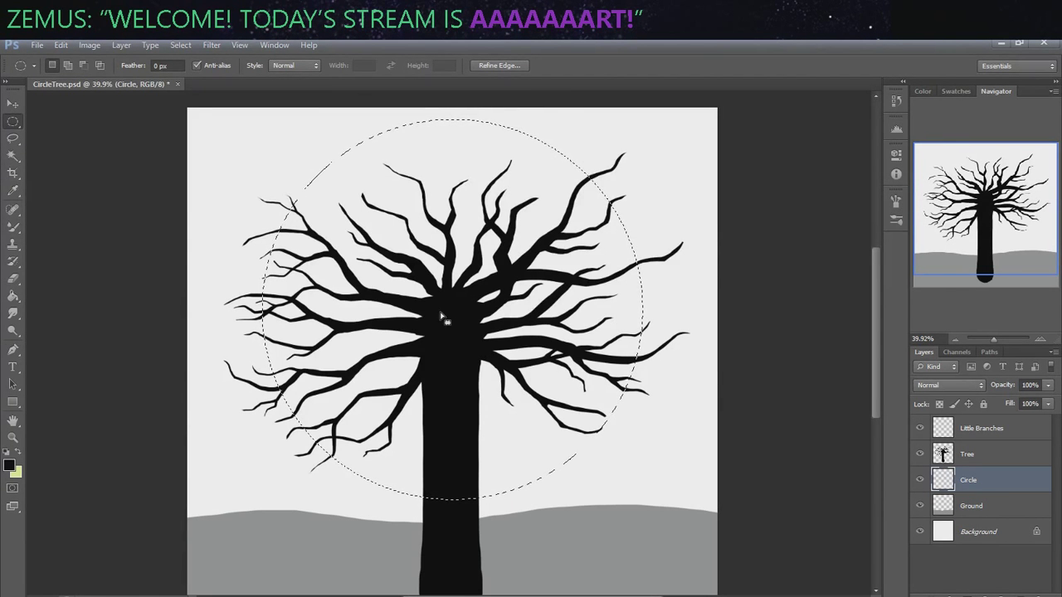
key("ctrl+d")
mouse_move(450, 321)
left_mouse_down()
mouse_move(540, 428)
mouse_move(760, 558)
left_mouse_up()
scroll(501, 365, "left", 10)
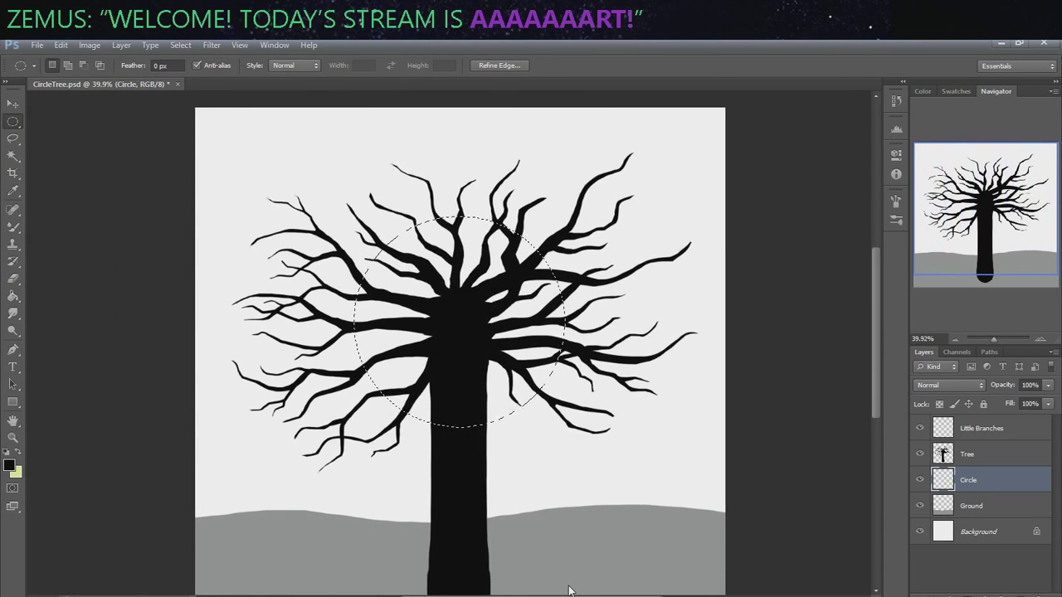
key("ctrl+d")
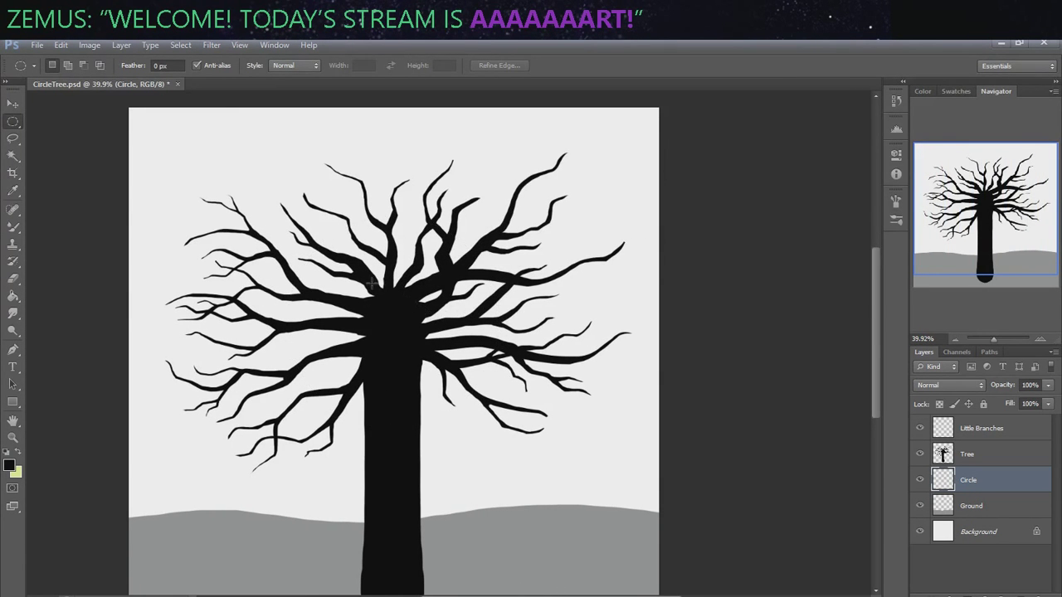
left_click_drag(446, 313, 398, 313)
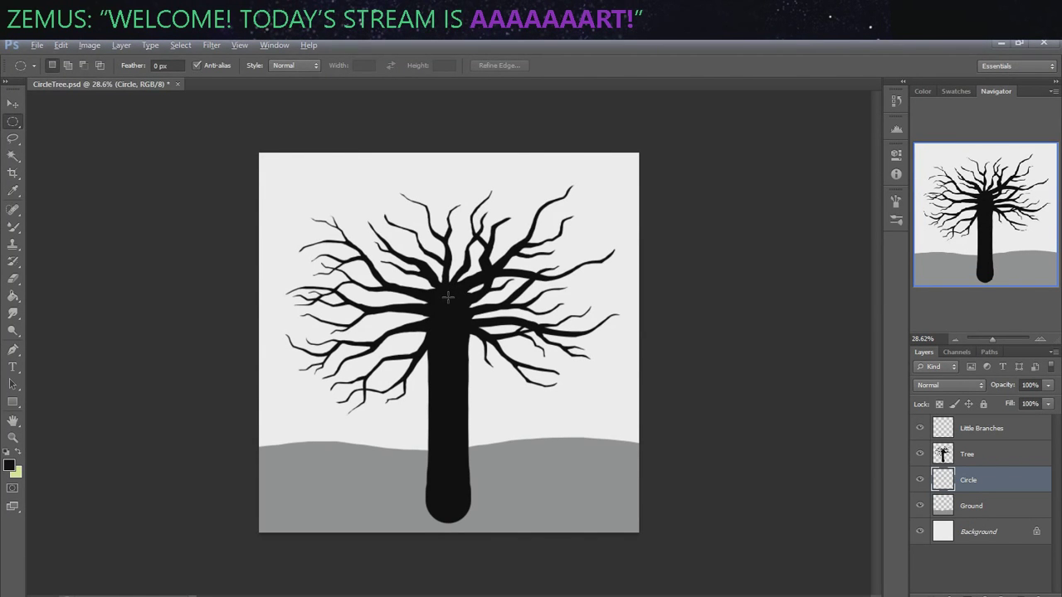
left_click_drag(448, 293, 661, 429)
key("ctrl+t")
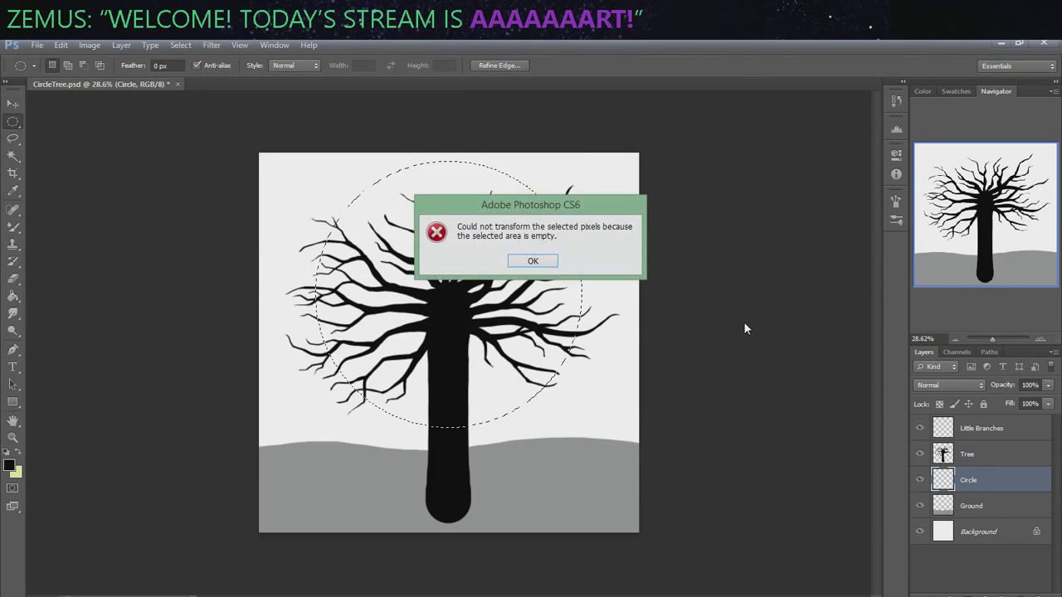
key("Return")
left_click(497, 282)
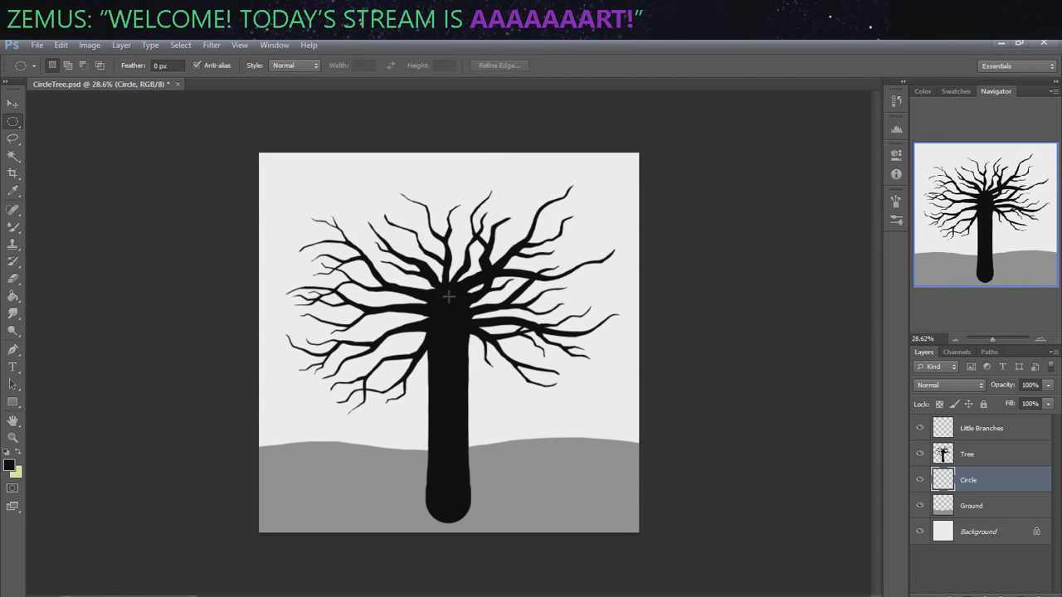
Drag a 12.77 cm circular selection around the tree's crown.
mouse_move(448, 296)
left_mouse_down()
mouse_move(787, 442)
mouse_move(778, 441)
left_mouse_up()
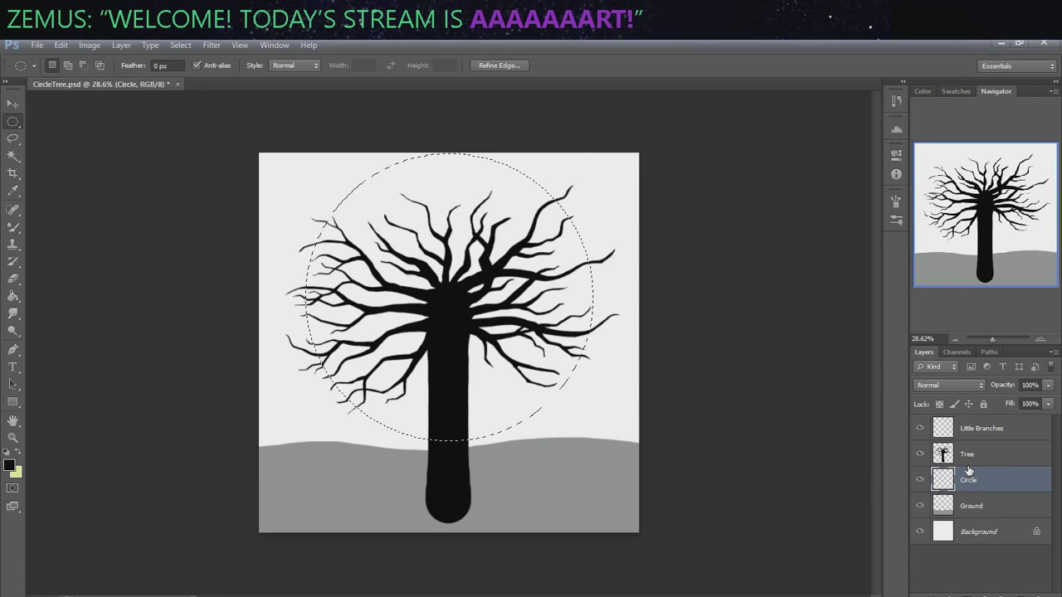
Set the foreground colour to light grey d5d5d5 and Paint Bucket-fill the circle selection.
left_click(10, 465)
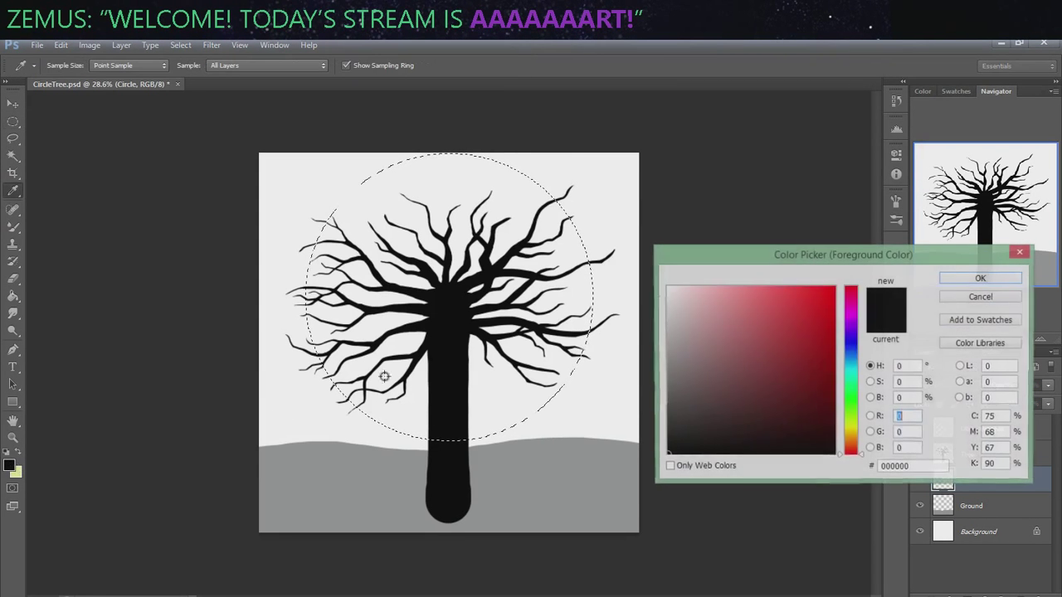
left_click_drag(667, 377, 666, 326)
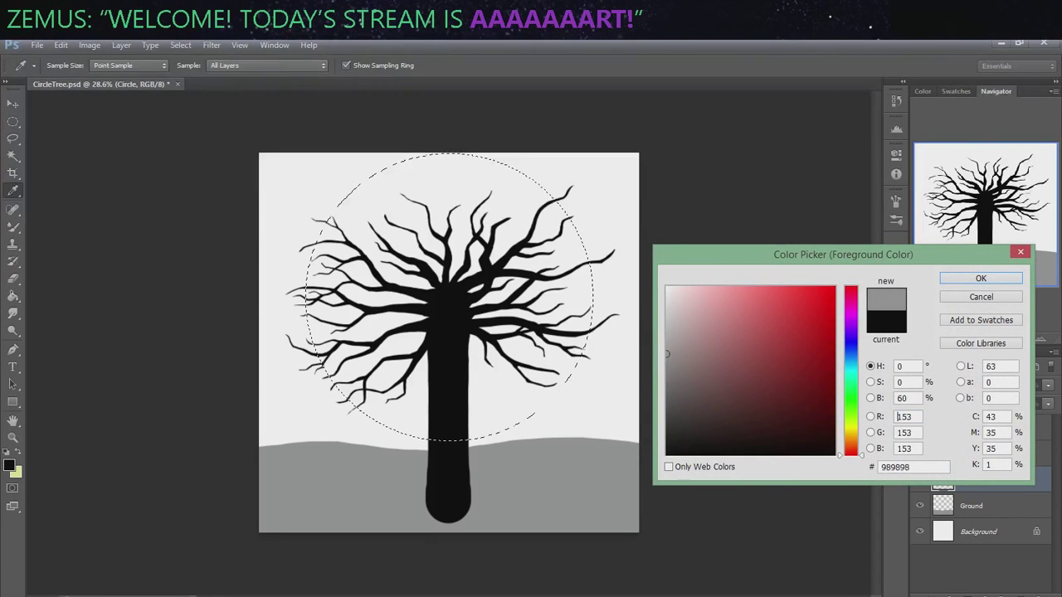
left_click(555, 479)
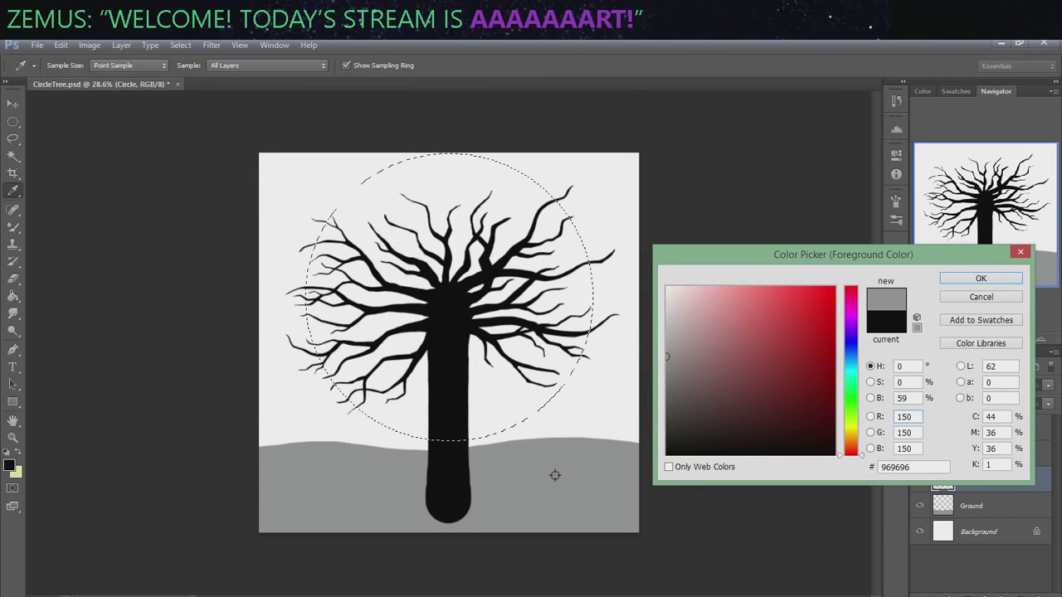
left_click_drag(665, 401, 666, 381)
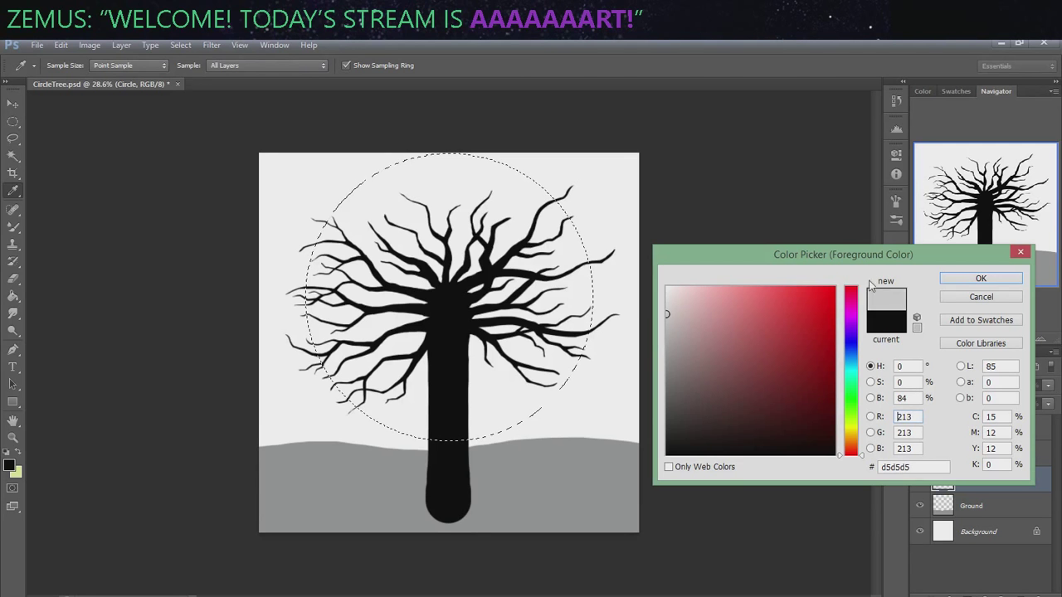
left_click(971, 280)
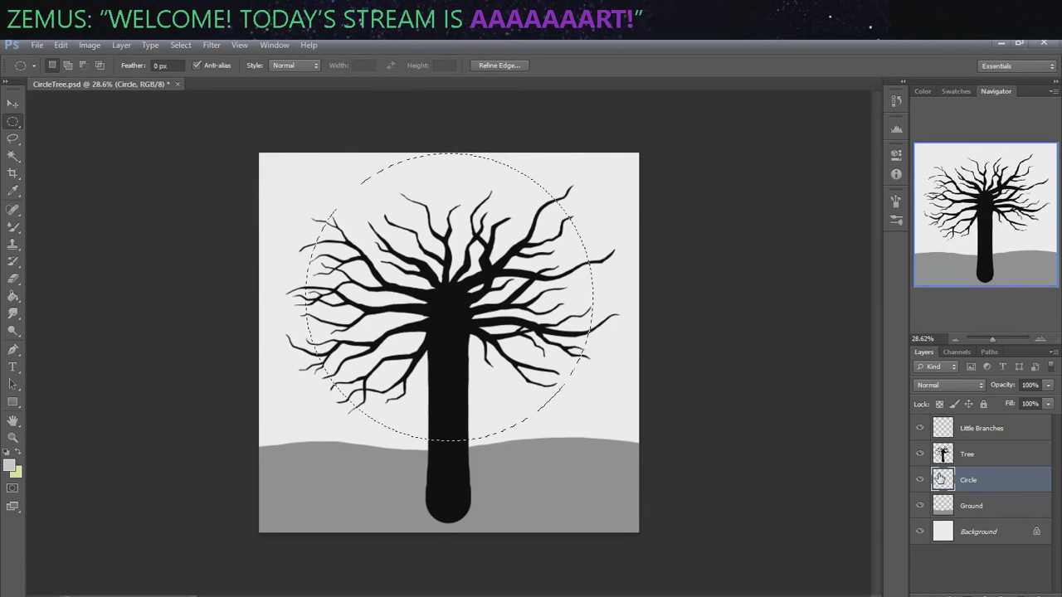
left_click(12, 296)
left_click(340, 357)
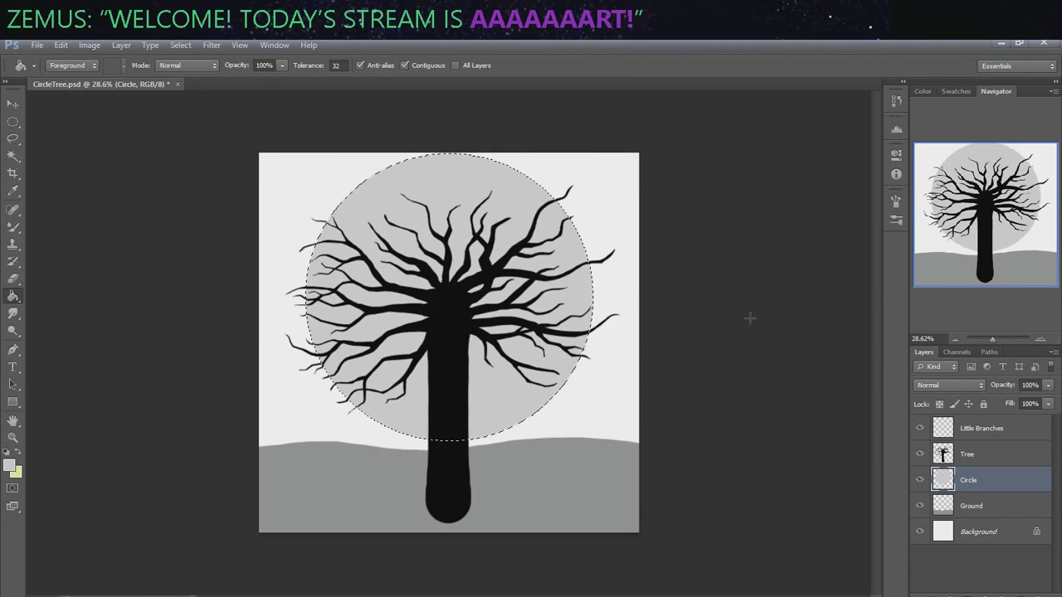
Deselect the circle, activate the Tree layer, sample black from the trunk, and take the Mixer Brush.
key("ctrl+d")
left_click(943, 479, "ctrl")
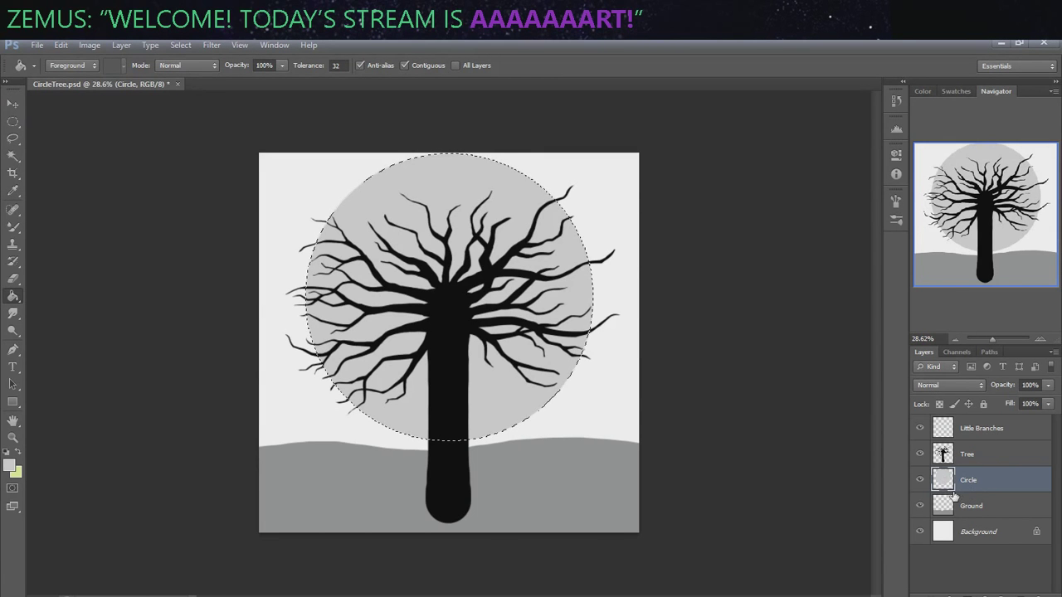
left_click(1003, 456)
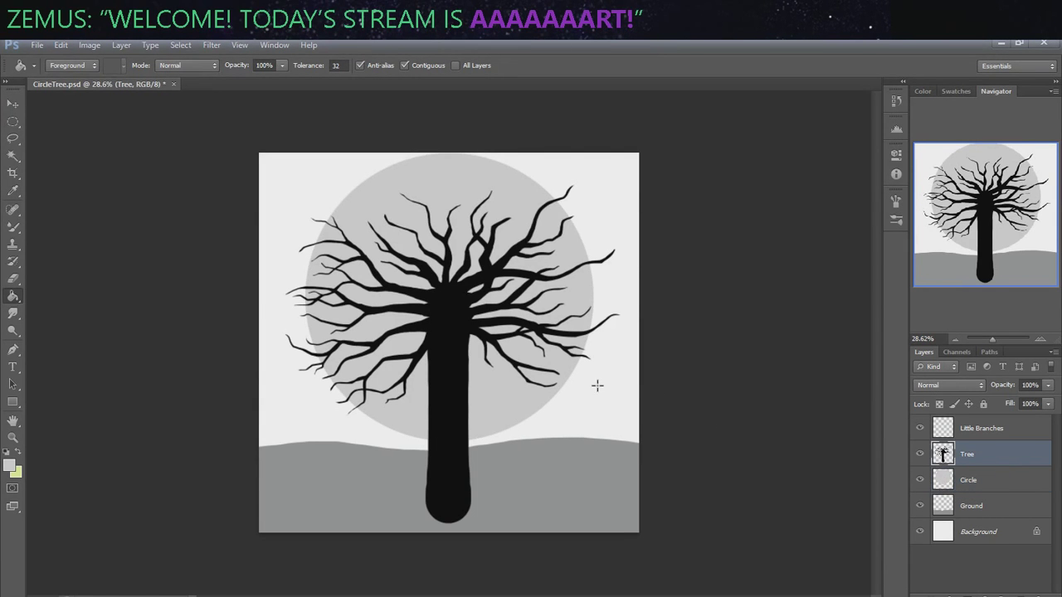
left_click(462, 332, "alt")
key("b")
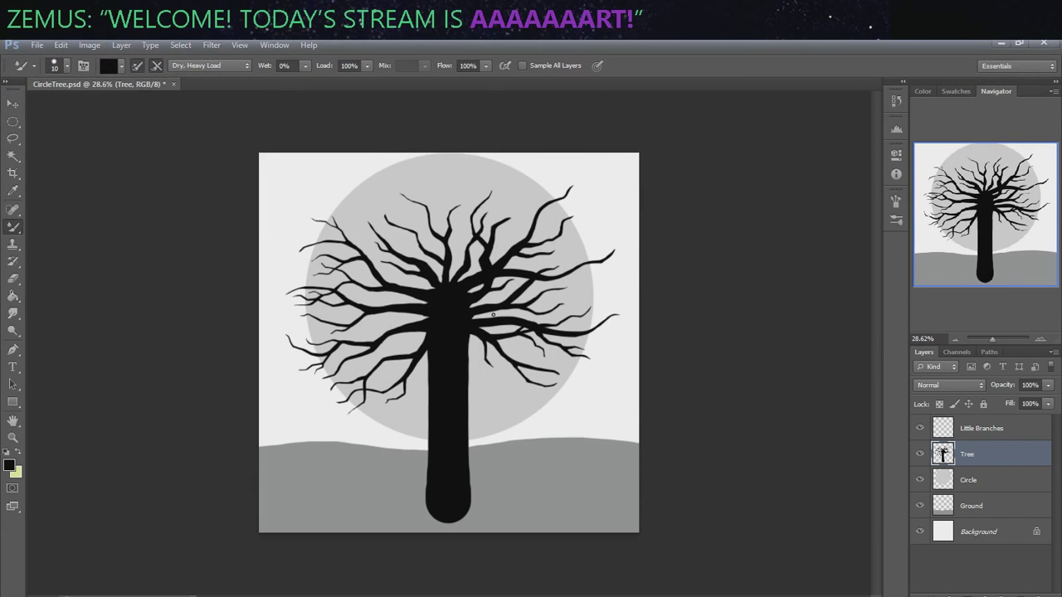
Zoom in on the trunk and paint a new branch off its right side.
key("z")
left_click_drag(498, 371, 573, 359)
key("b")
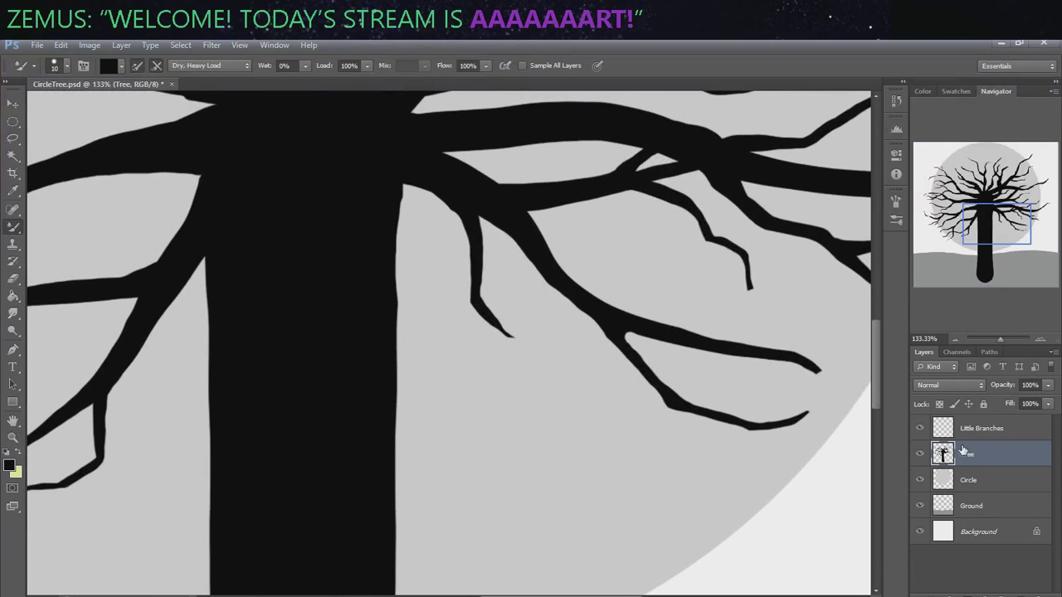
key("z")
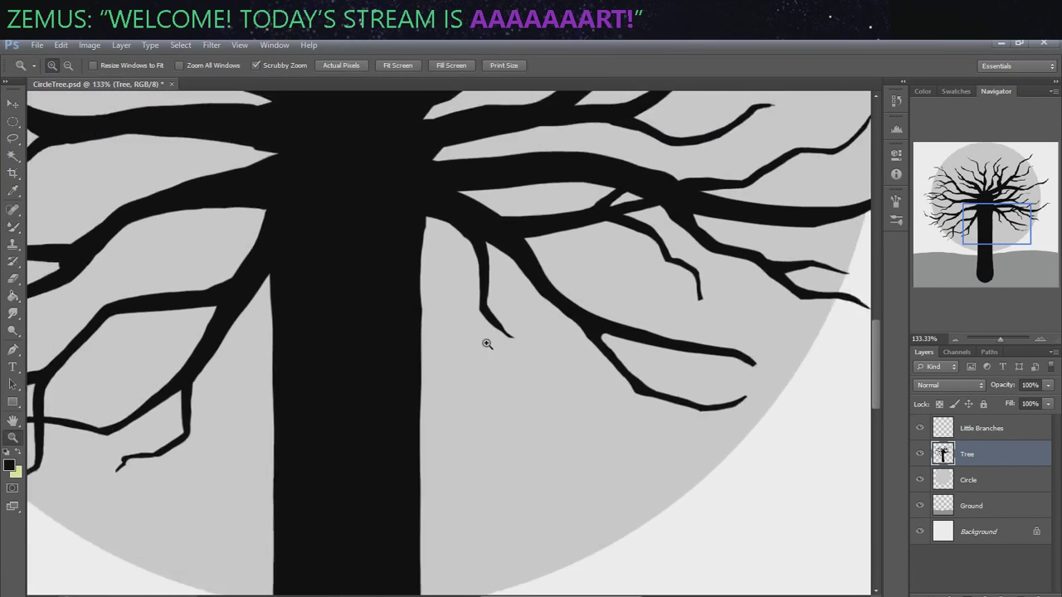
left_click_drag(510, 331, 475, 341)
key("b")
mouse_move(496, 288)
left_mouse_down()
mouse_move(498, 328)
mouse_move(535, 394)
mouse_move(566, 405)
left_mouse_up()
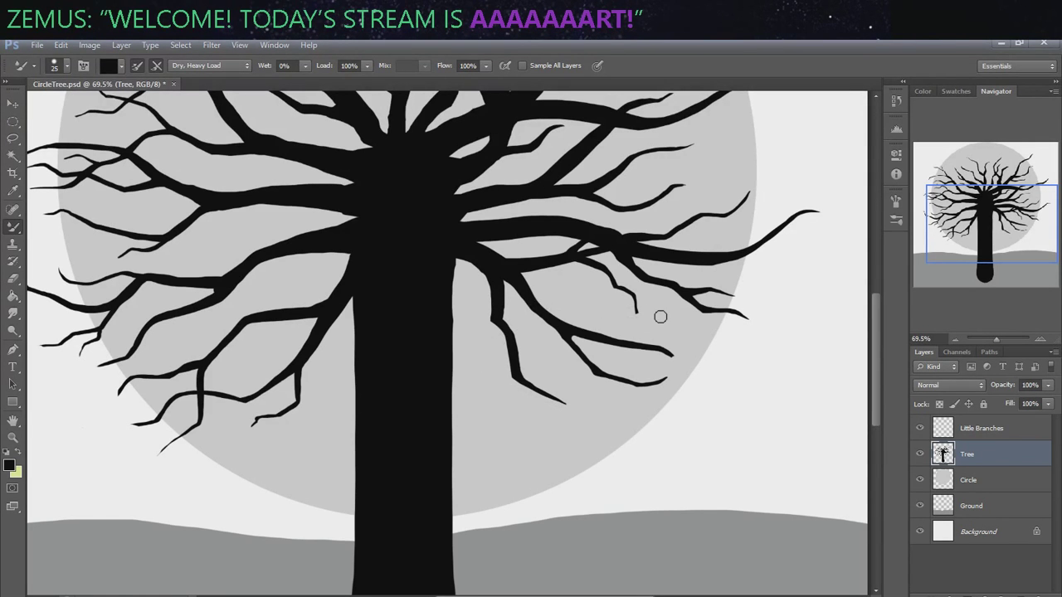
Zoom in on the trunk's branch junction and smooth the joint at its right edge.
key("z")
left_click(518, 376, "alt")
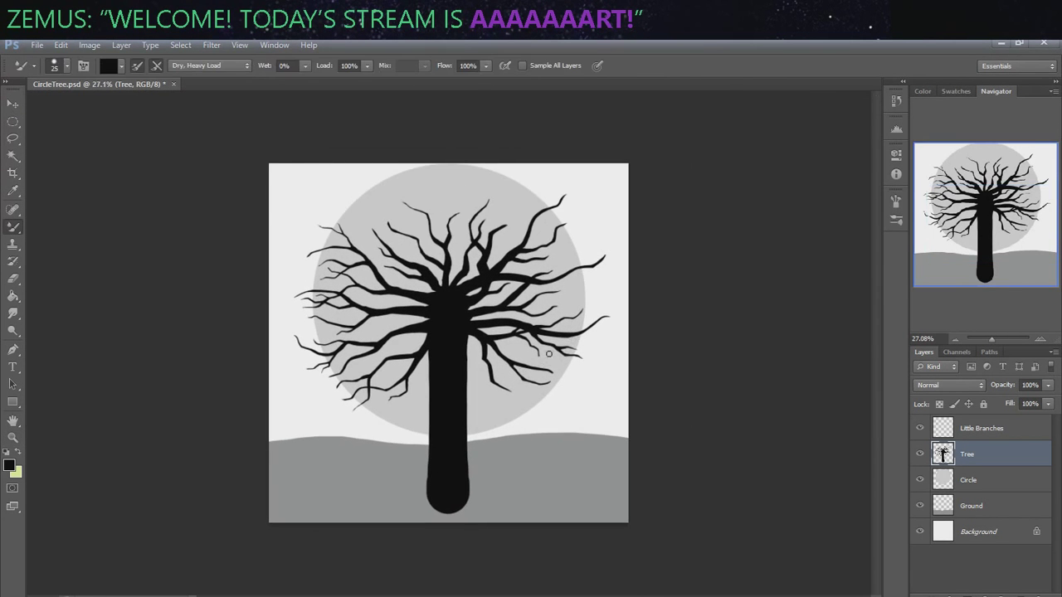
left_click_drag(522, 278, 534, 271)
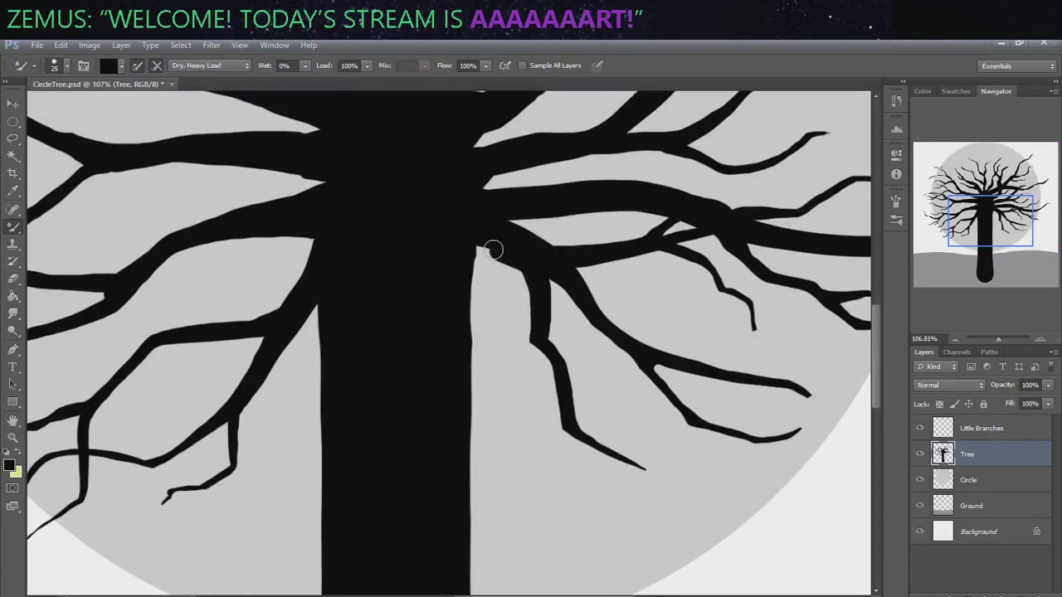
mouse_move(450, 273)
left_mouse_down()
mouse_move(486, 253)
mouse_move(558, 260)
mouse_move(584, 298)
left_mouse_up()
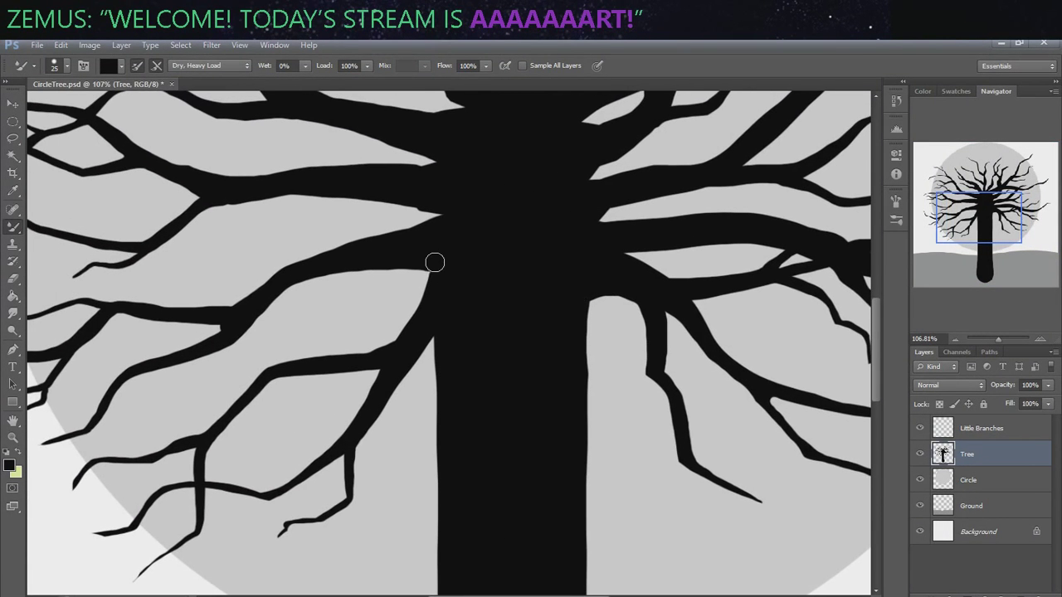
mouse_move(466, 232)
left_mouse_down()
mouse_move(470, 266)
mouse_move(429, 244)
mouse_move(484, 263)
mouse_move(426, 225)
mouse_move(510, 208)
mouse_move(403, 291)
mouse_move(481, 257)
mouse_move(526, 260)
mouse_move(478, 315)
left_mouse_up()
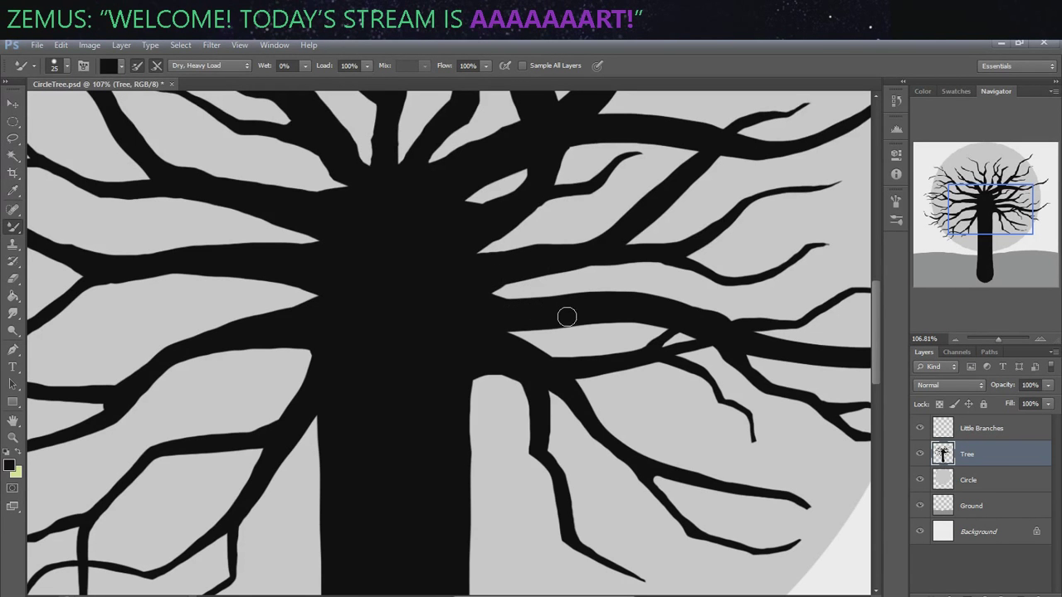
left_click_drag(428, 262, 459, 323)
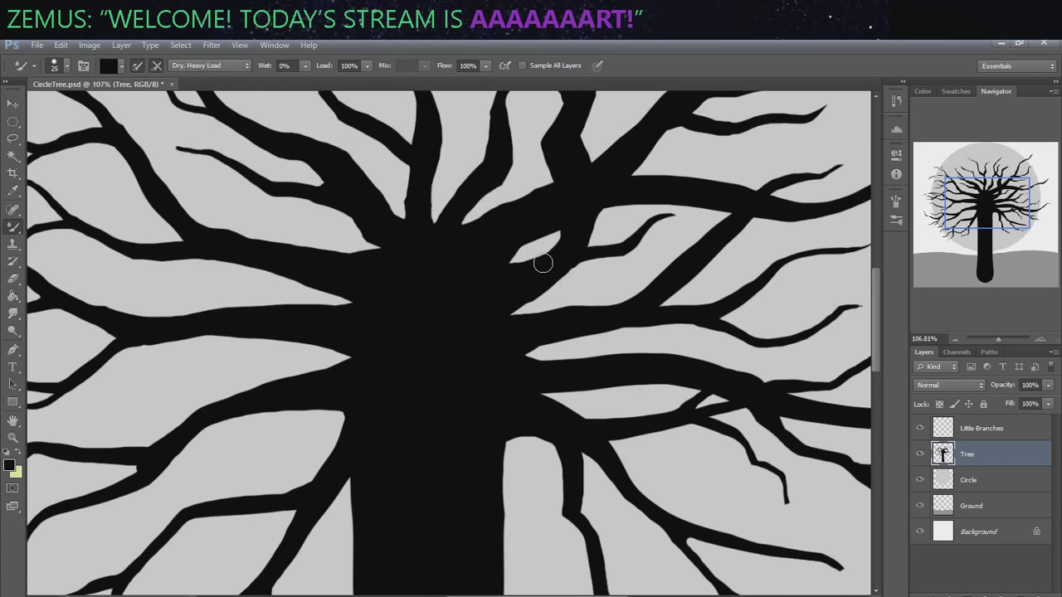
Zoom out over the whole tree, then zoom in on the trunk to about 101%.
key("z")
left_click(461, 295, "alt")
key("b")
scroll(464, 274, "down", 3)
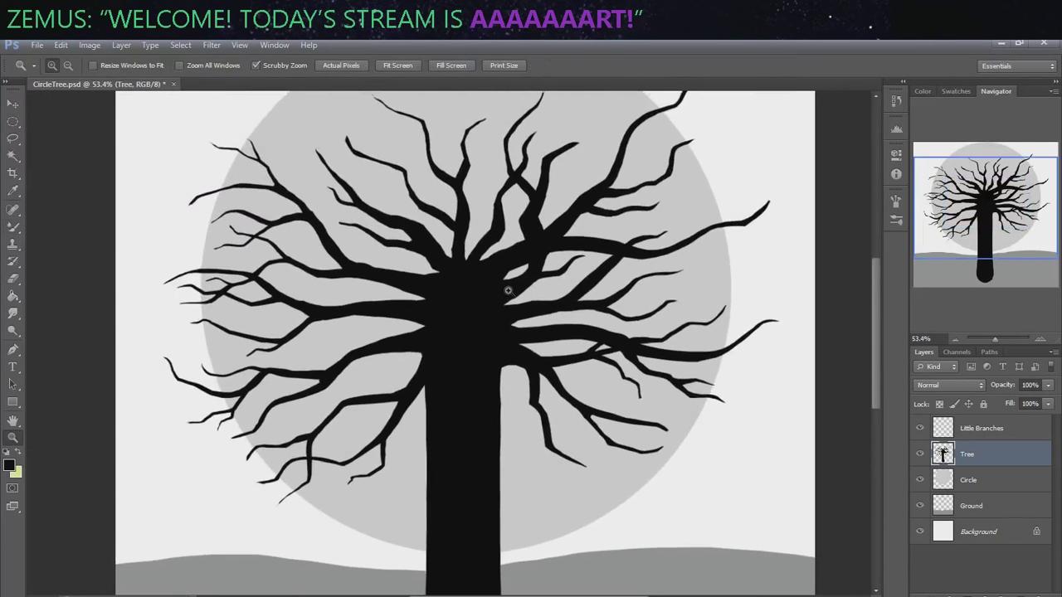
scroll(498, 274, "down", 2)
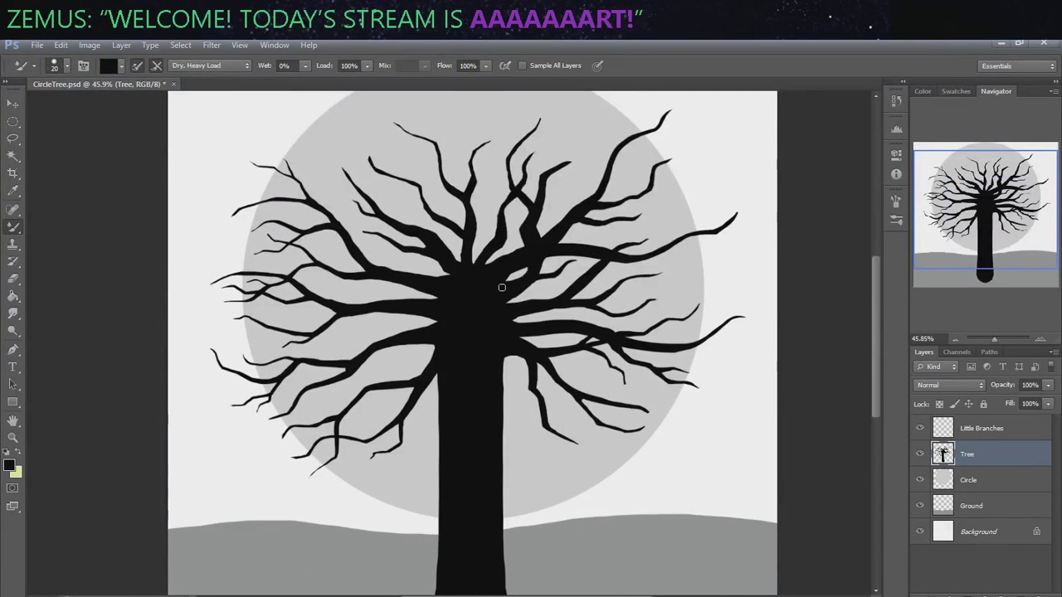
key("z")
left_click(482, 315)
left_click_drag(482, 316, 514, 310)
key("b")
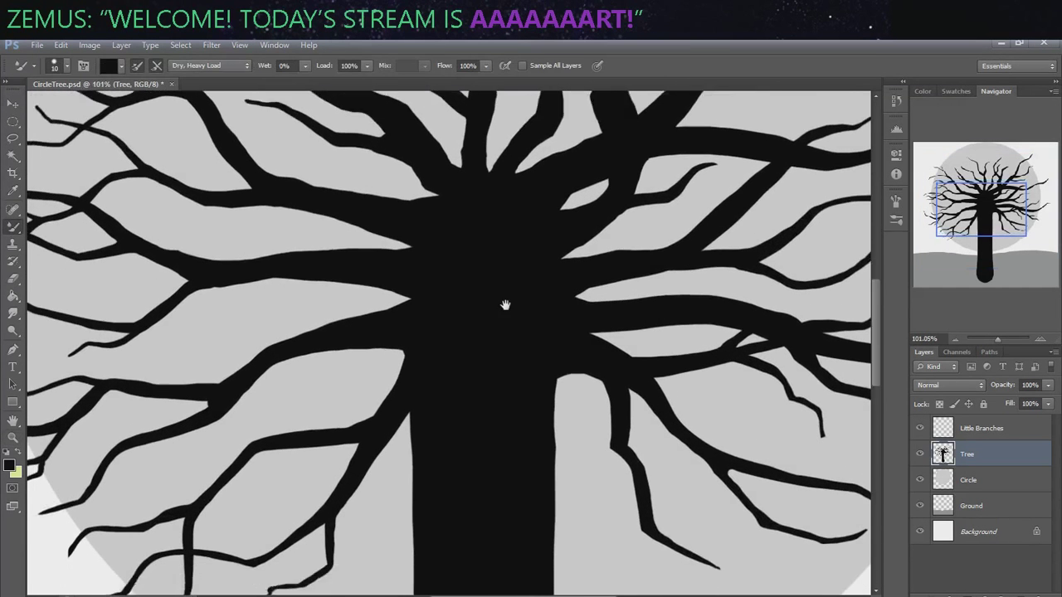
scroll(504, 304, "down", 2)
Make Little Branches the active layer and pan to the lower-left branches near the trunk.
left_click(981, 428)
left_click_drag(417, 406, 573, 218)
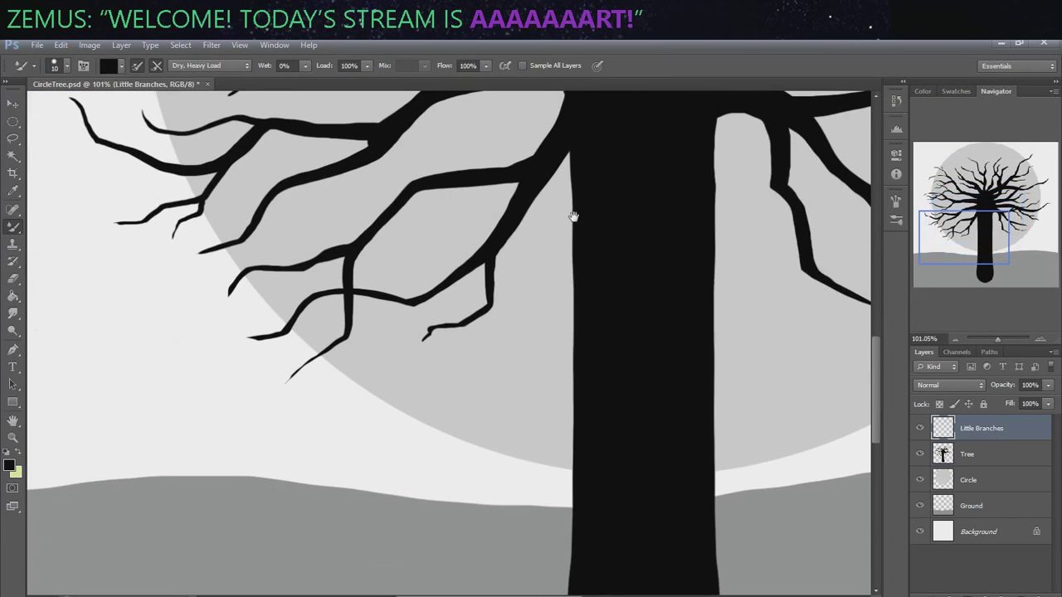
scroll(531, 277, "down", 2)
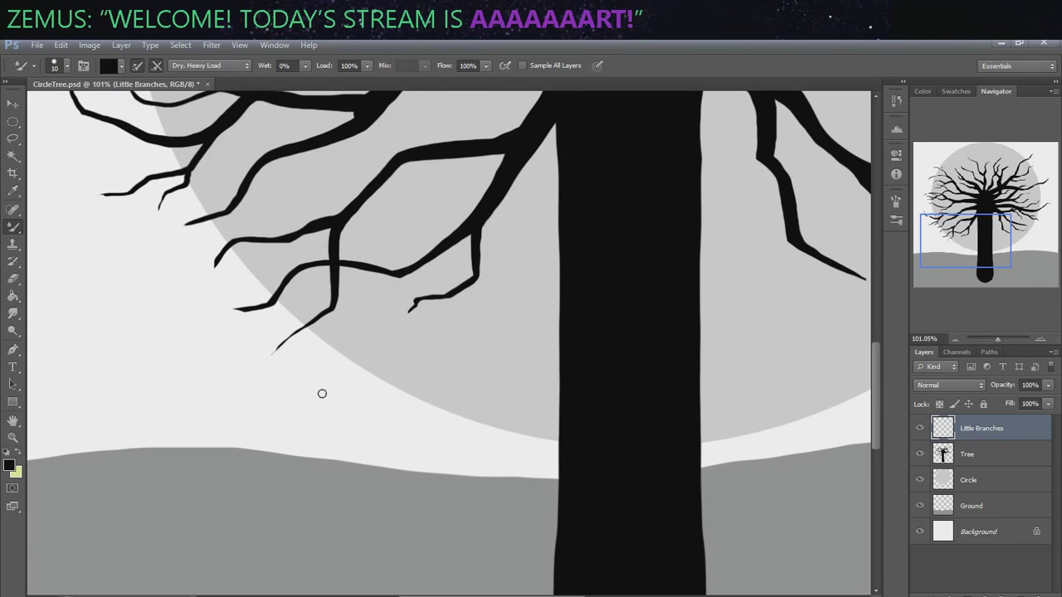
mouse_move(256, 351)
left_mouse_down()
mouse_move(351, 398)
mouse_move(414, 407)
left_mouse_up()
left_click_drag(545, 498, 351, 332)
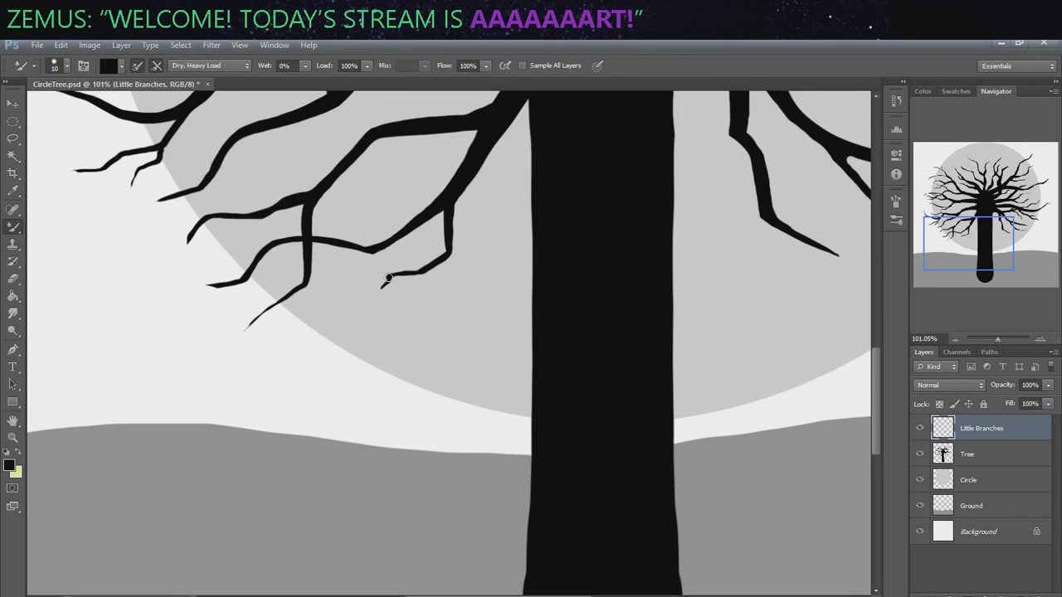
Paint a small down-left twig extension, undo one stroke, and activate the Tree layer.
left_click_drag(388, 277, 366, 300)
left_click_drag(418, 269, 398, 280)
key("ctrl+alt+z")
key("ctrl+alt+z")
left_click(1012, 460)
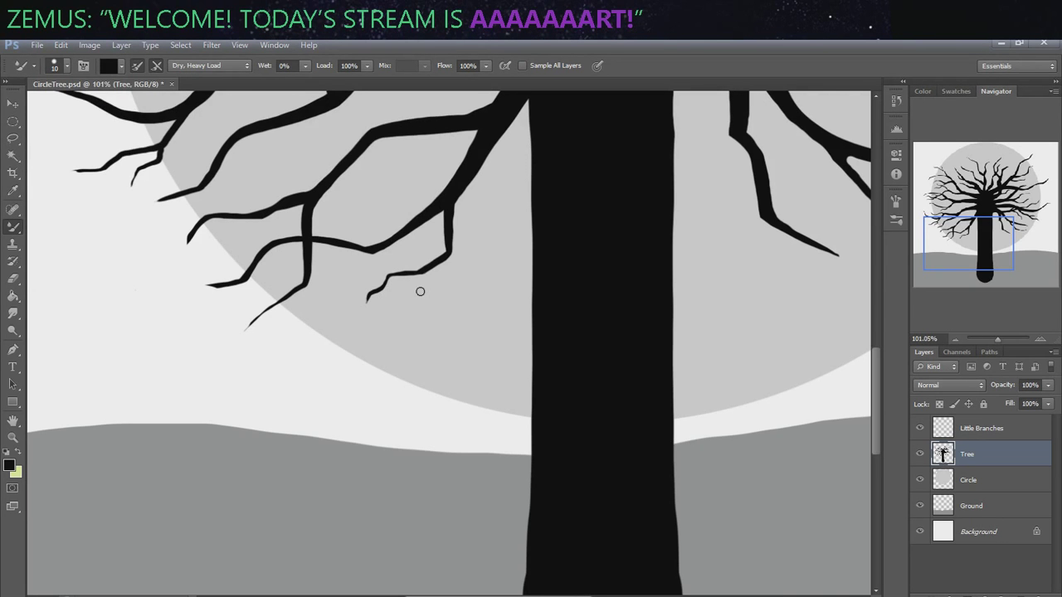
left_click(1013, 433)
mouse_move(354, 287)
left_mouse_down()
mouse_move(275, 361)
mouse_move(323, 301)
left_mouse_up()
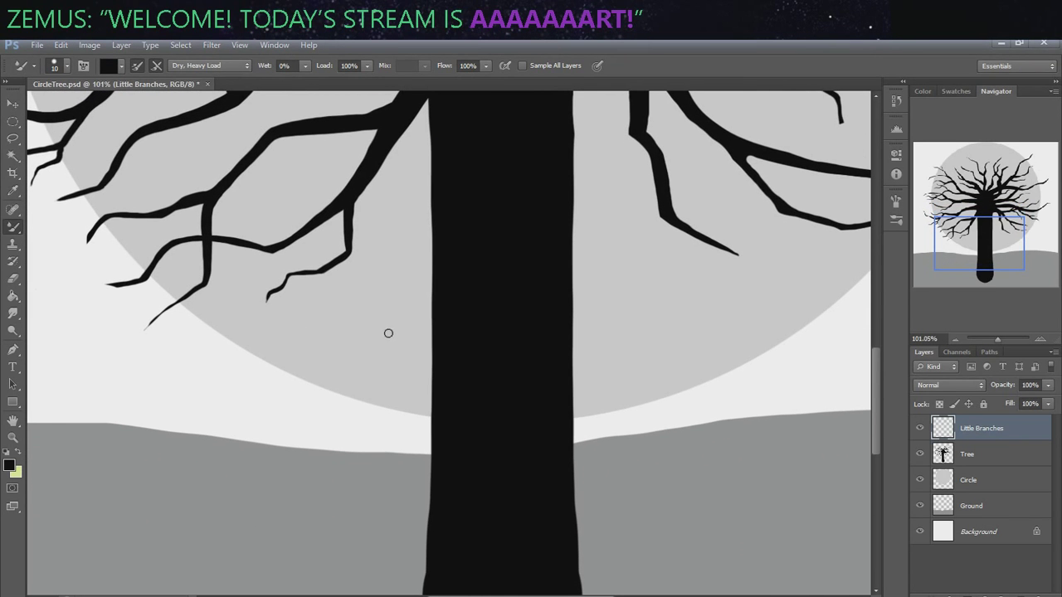
mouse_move(437, 213)
left_mouse_down()
mouse_move(425, 259)
mouse_move(365, 301)
mouse_move(345, 347)
mouse_move(287, 389)
mouse_move(282, 406)
left_mouse_up()
left_click_drag(336, 352, 325, 381)
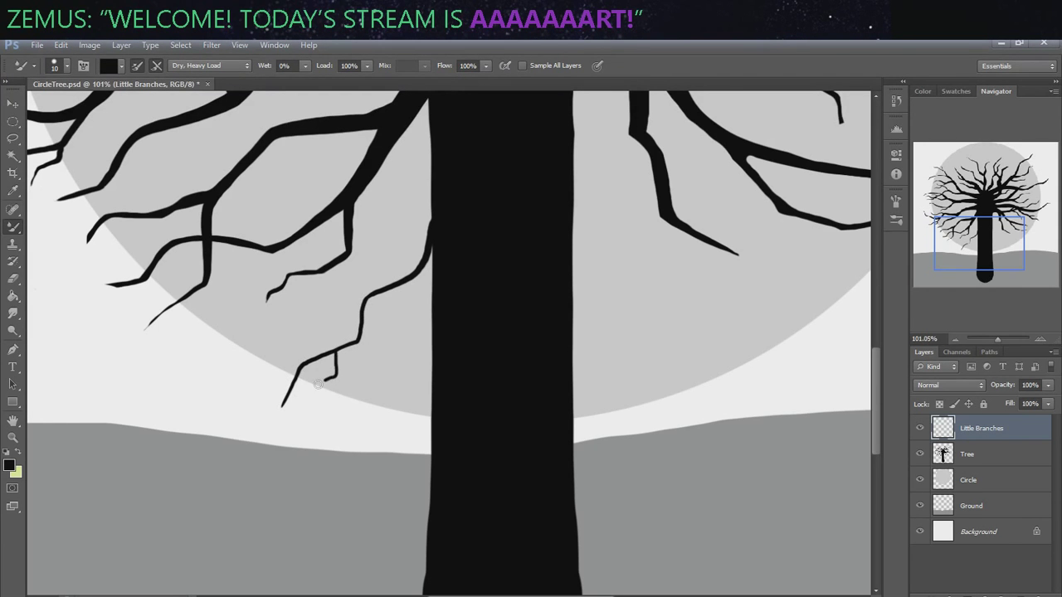
left_click_drag(359, 301, 259, 338)
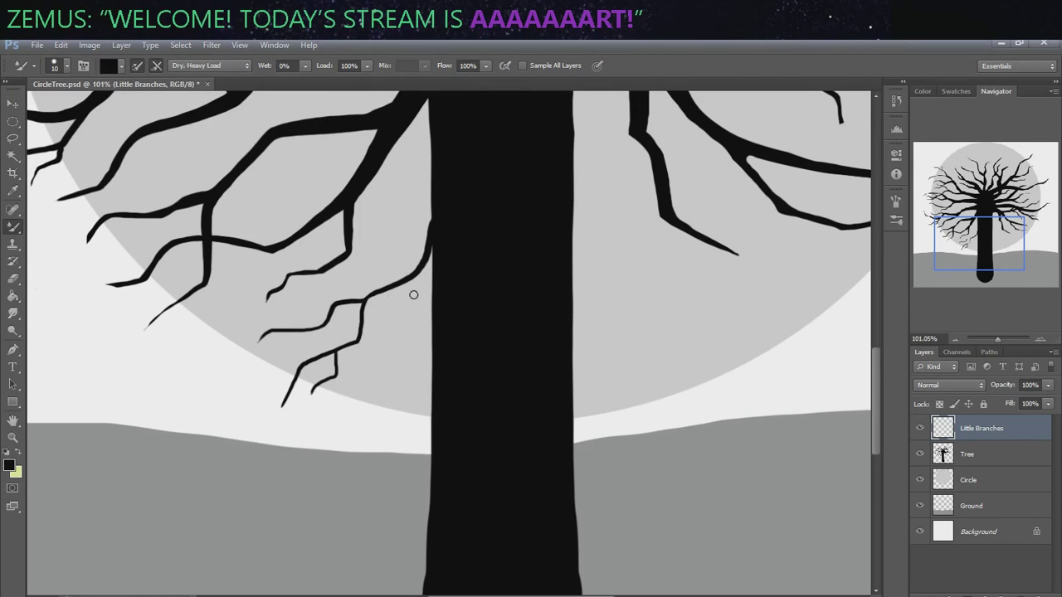
mouse_move(397, 302)
left_mouse_down()
mouse_move(370, 339)
mouse_move(392, 342)
mouse_move(357, 399)
left_mouse_up()
left_click_drag(373, 359, 389, 384)
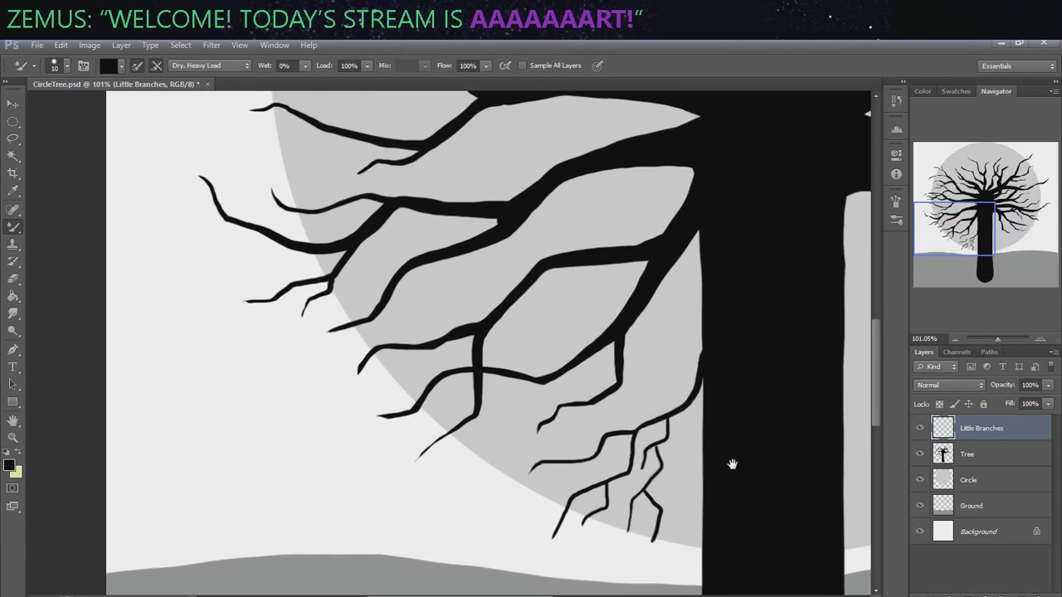
left_click_drag(508, 326, 463, 314)
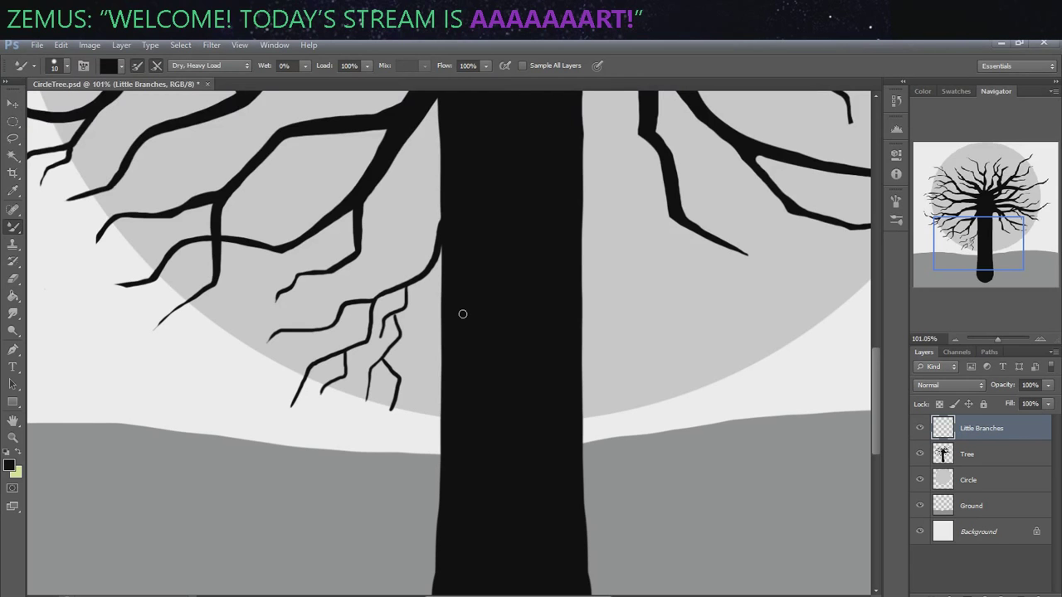
mouse_move(450, 249)
left_mouse_down()
mouse_move(438, 238)
mouse_move(356, 351)
mouse_move(409, 429)
left_mouse_up()
key("bracketleft")
key("bracketleft")
key("bracketleft")
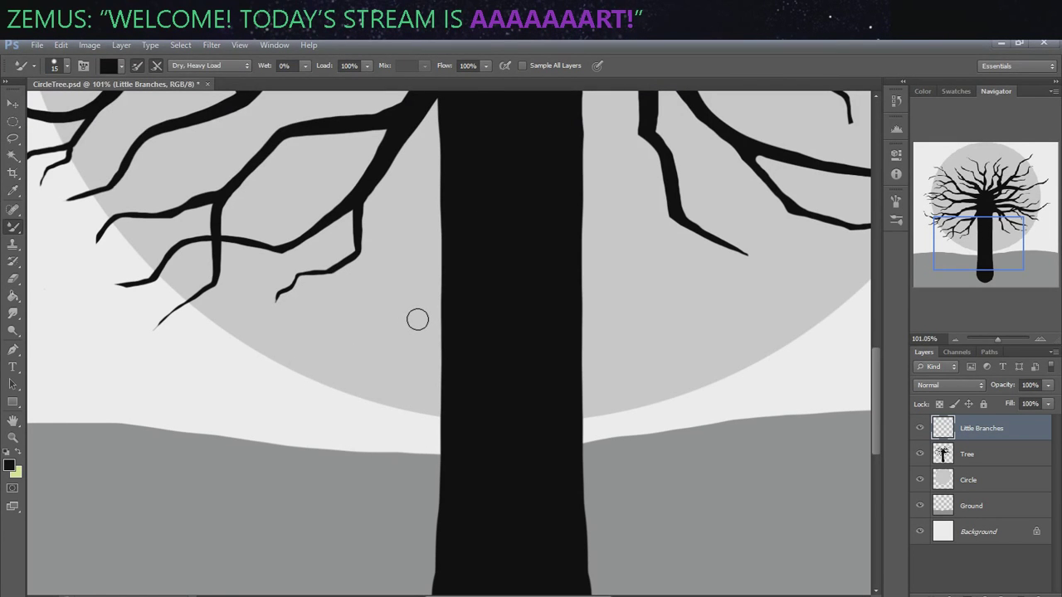
Undo the stray blob at the branch tip and keep the Tree layer active.
scroll(478, 367, "up", 4)
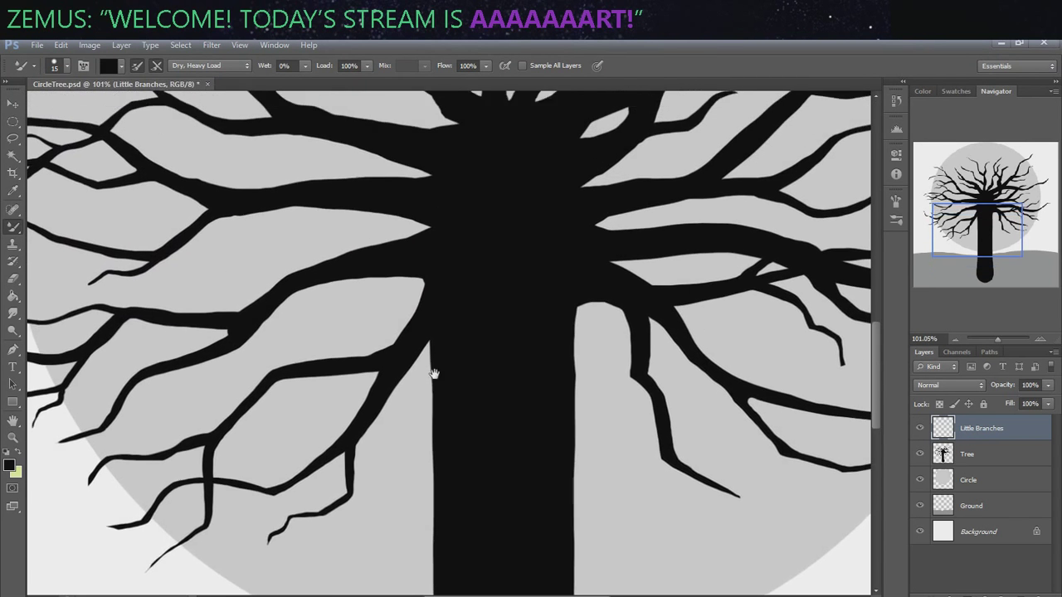
scroll(437, 372, "up", 4)
scroll(430, 380, "up", 5)
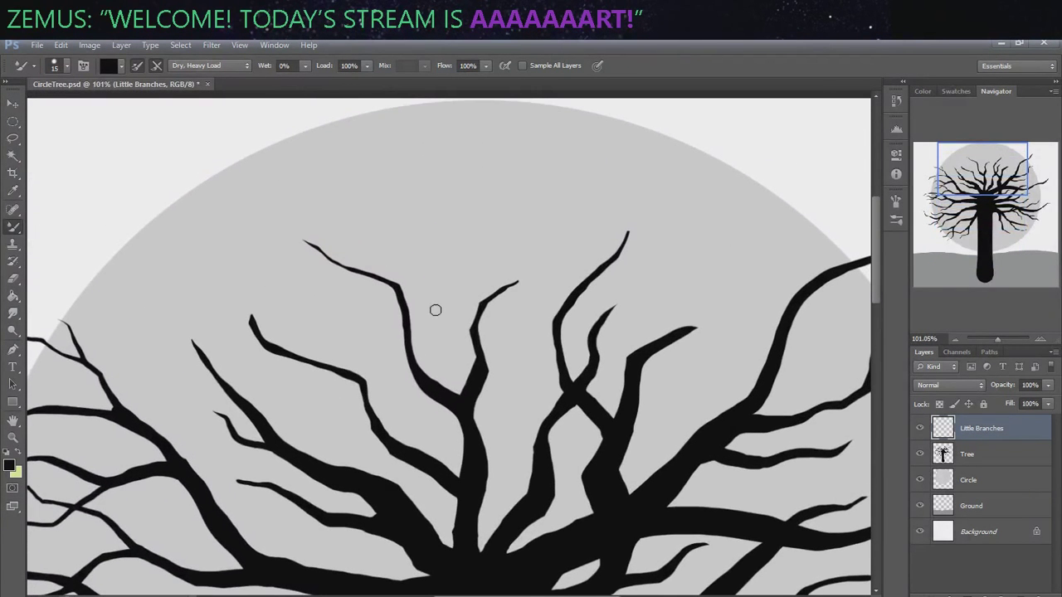
scroll(435, 310, "up", 2)
scroll(531, 338, "left", 3)
scroll(498, 290, "left", 2)
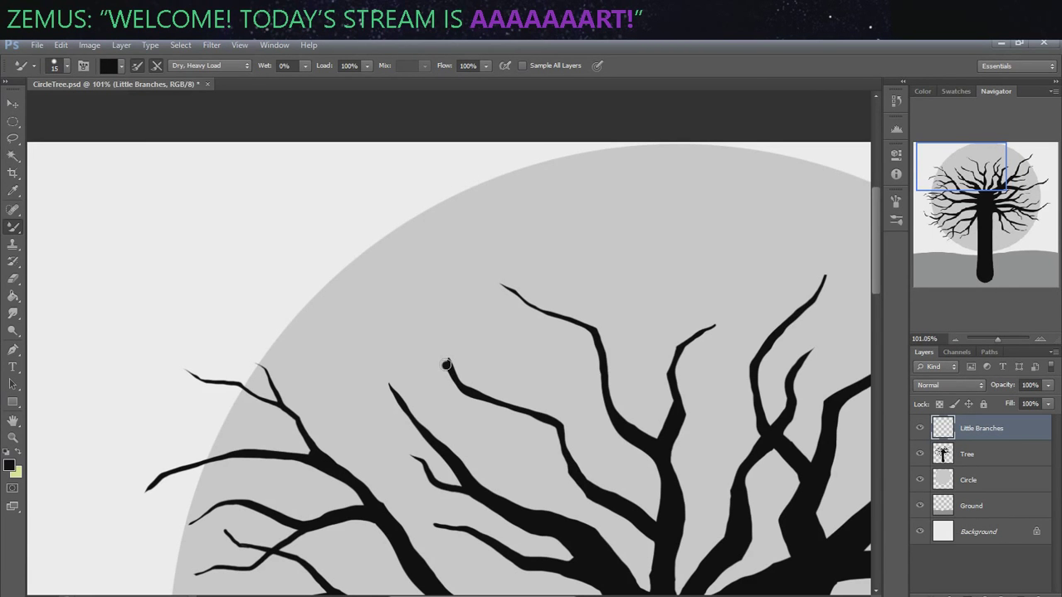
key("ctrl+z")
left_click(982, 457)
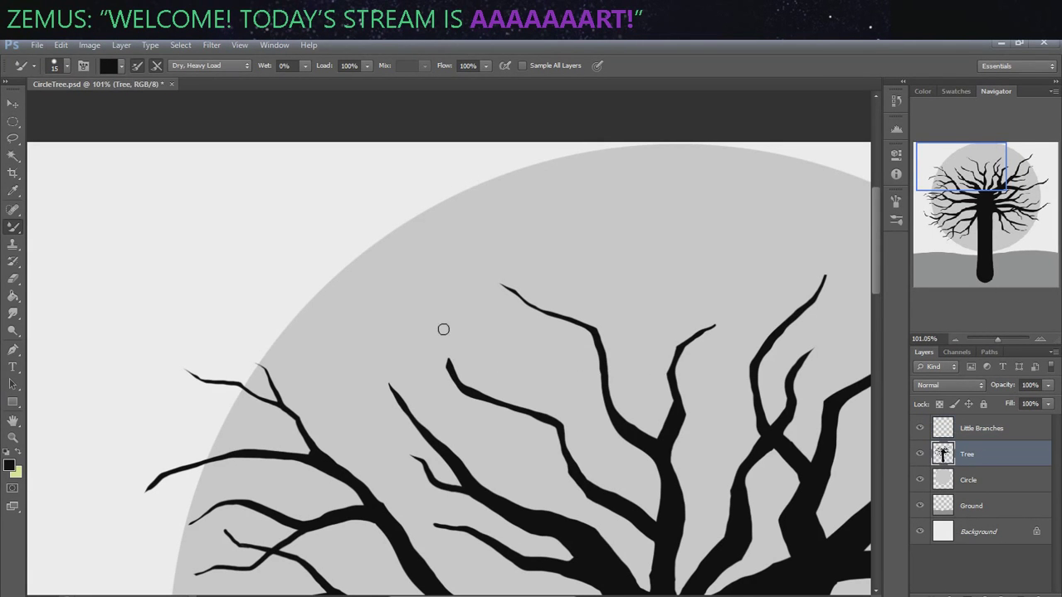
double_click(975, 456)
key("Return")
Try an upward branch-tip extension, undo it, and save CircleTree.psd.
scroll(570, 330, "down", 3)
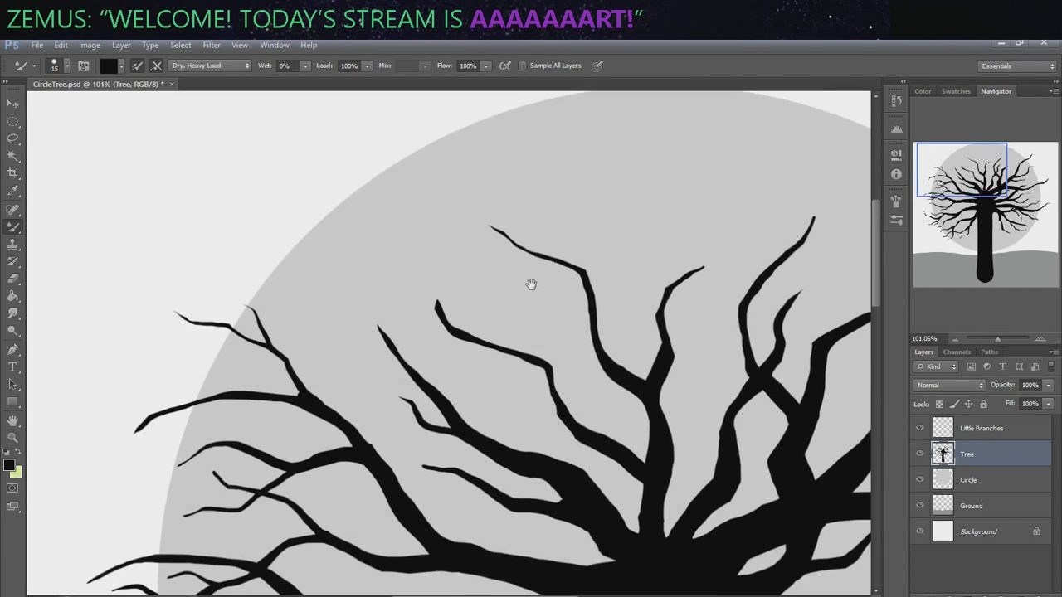
left_click_drag(533, 289, 529, 270)
key("ctrl+z")
key("alt+bracketright")
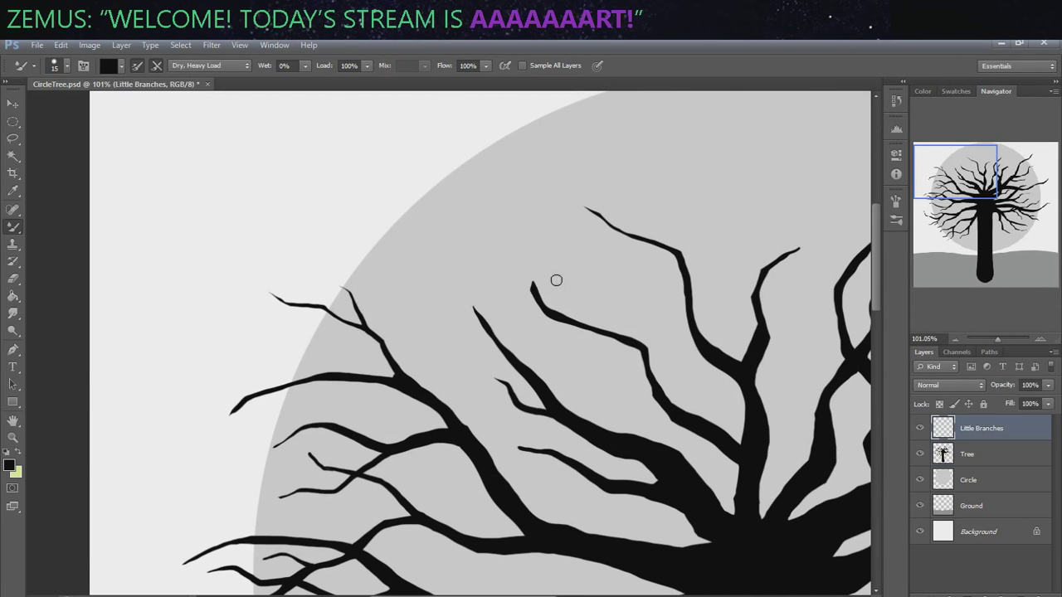
left_click(990, 454)
left_click(37, 44)
left_click(58, 191)
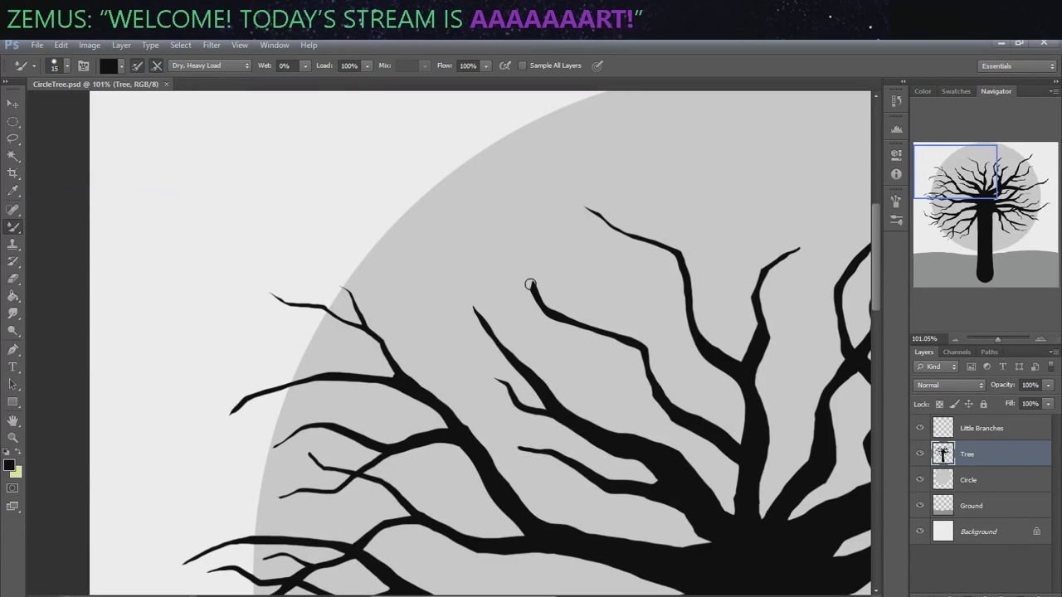
Extend a branch up-left toward the circle edge, trim its overlong tip, and save.
left_click_drag(534, 288, 422, 148)
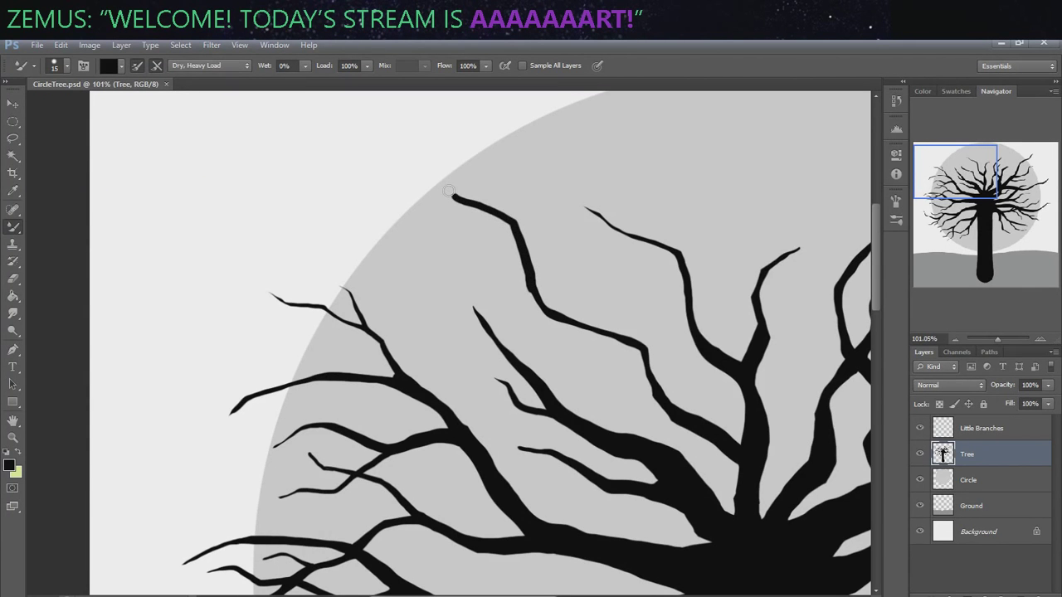
left_click_drag(422, 144, 451, 179)
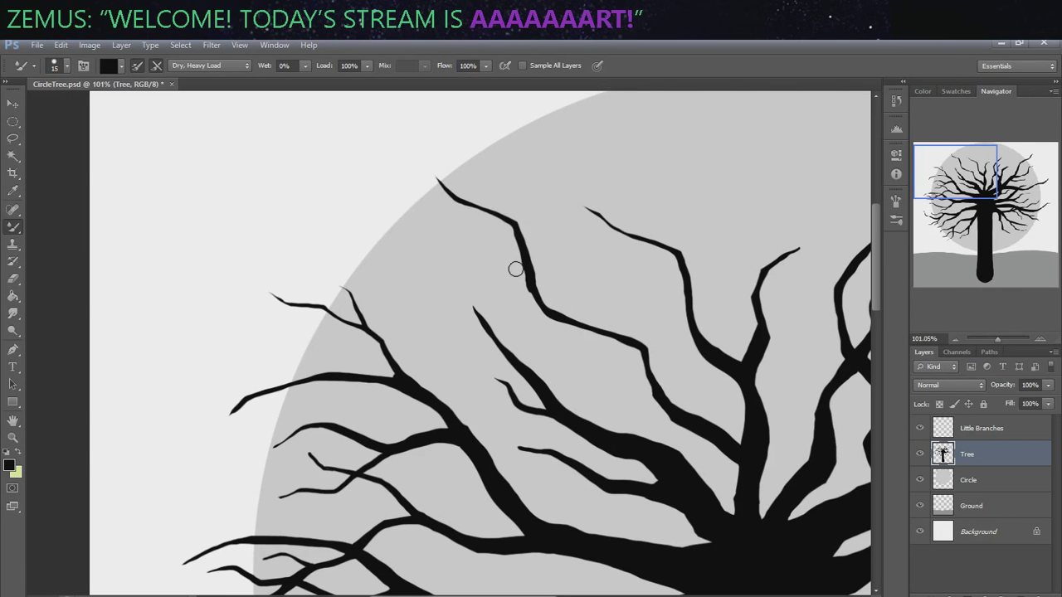
key("ctrl+s")
Add a new side branch and extend another branch down toward the right.
scroll(720, 290, "down", 2)
scroll(556, 312, "down", 2)
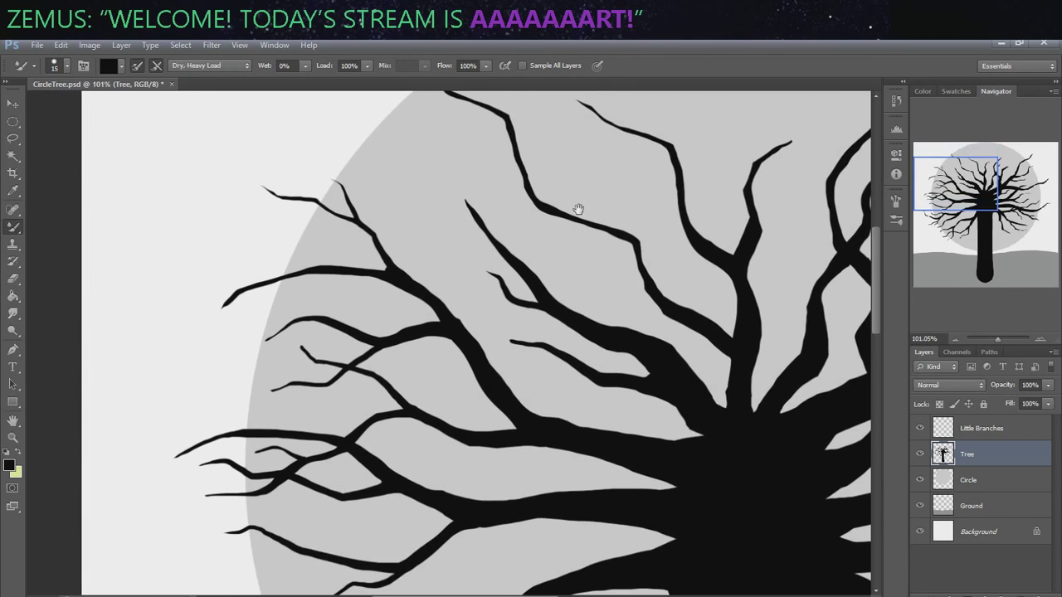
scroll(575, 208, "down", 1)
mouse_move(541, 215)
left_mouse_down()
mouse_move(468, 245)
mouse_move(390, 227)
left_mouse_up()
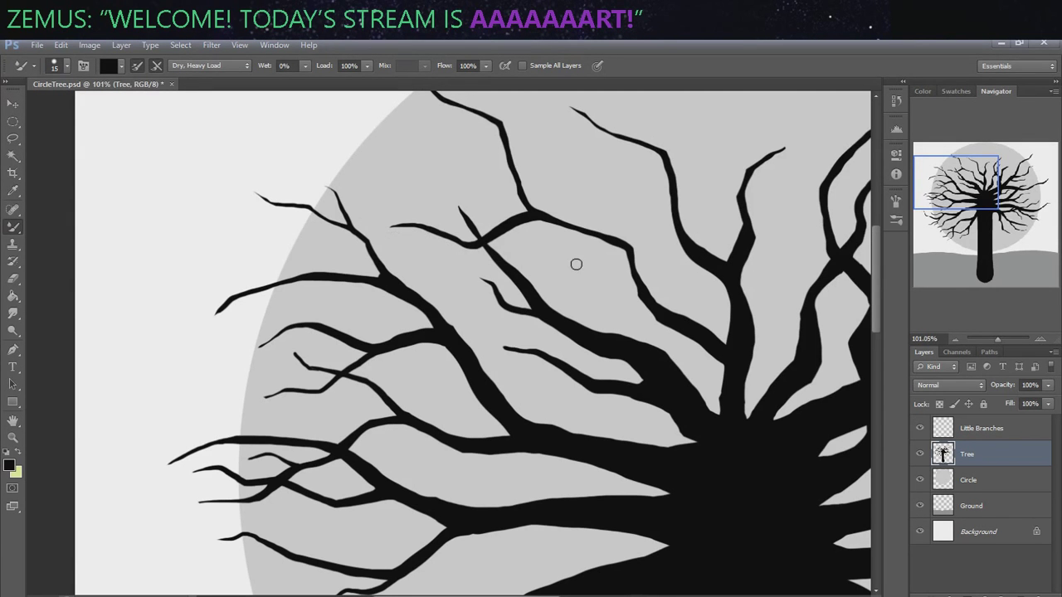
left_click_drag(576, 264, 480, 228)
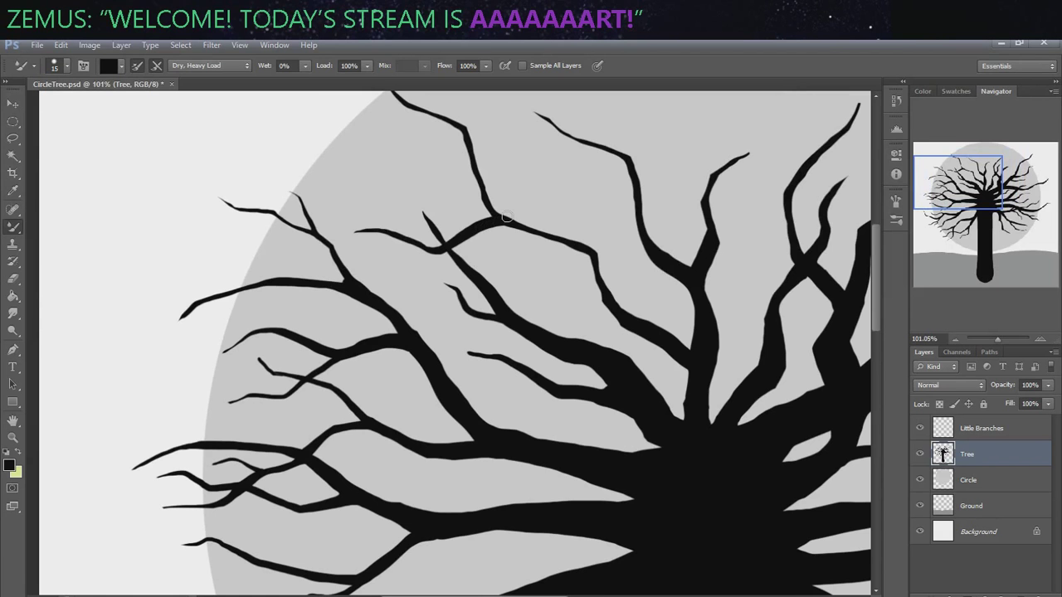
left_click_drag(487, 222, 589, 254)
Thicken the upper part of an upper-left branch and taper its edge.
left_click_drag(641, 308, 568, 231)
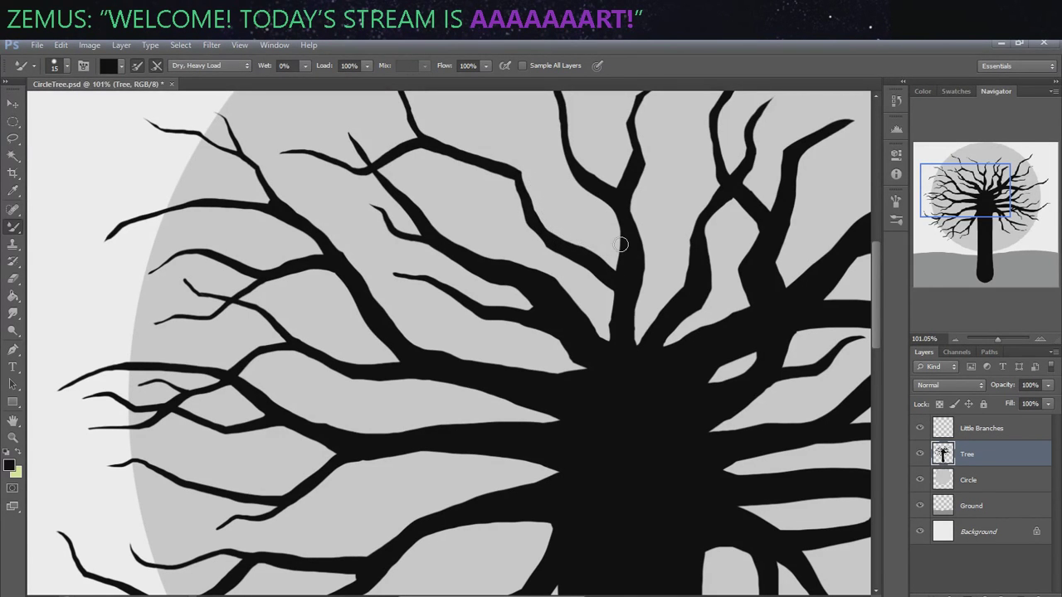
left_click_drag(490, 307, 634, 292)
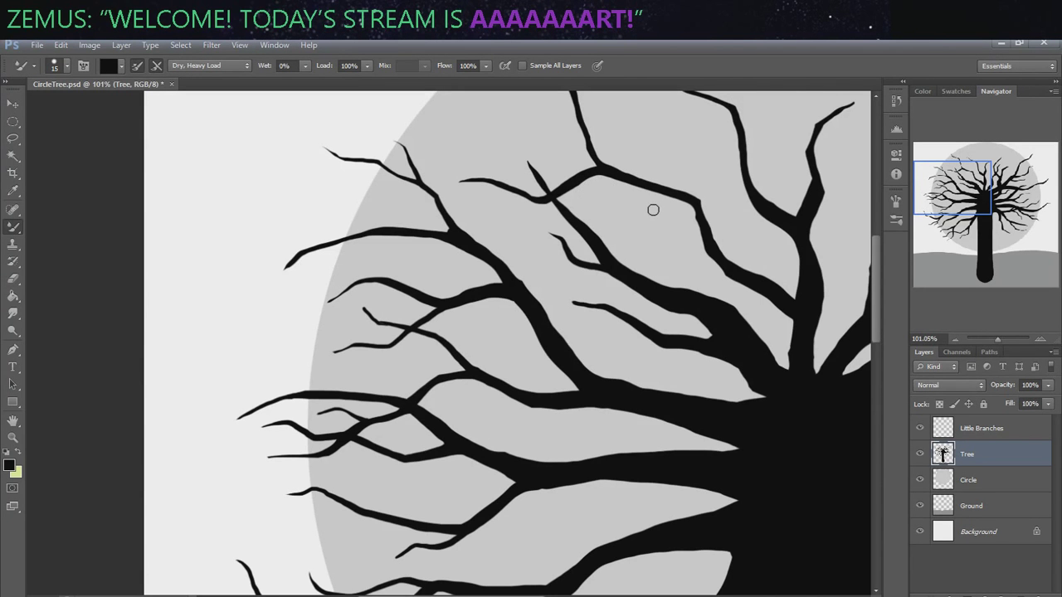
left_click_drag(653, 210, 515, 194)
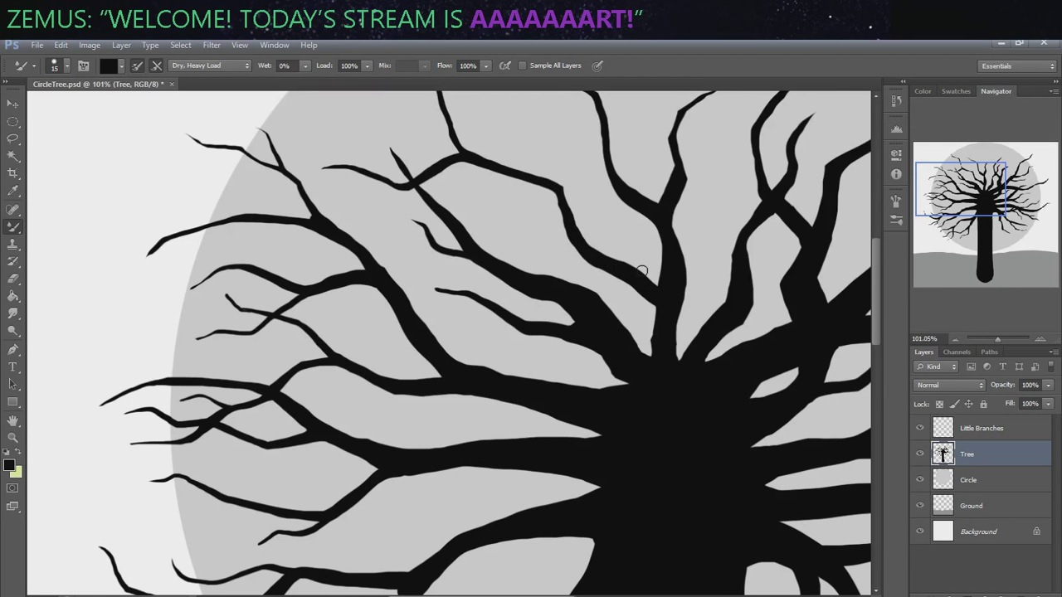
left_click_drag(563, 218, 512, 338)
mouse_move(526, 280)
left_mouse_down()
mouse_move(497, 367)
mouse_move(562, 312)
left_mouse_up()
mouse_move(533, 229)
left_mouse_down()
mouse_move(660, 297)
mouse_move(584, 249)
mouse_move(582, 199)
mouse_move(554, 169)
mouse_move(457, 190)
left_mouse_up()
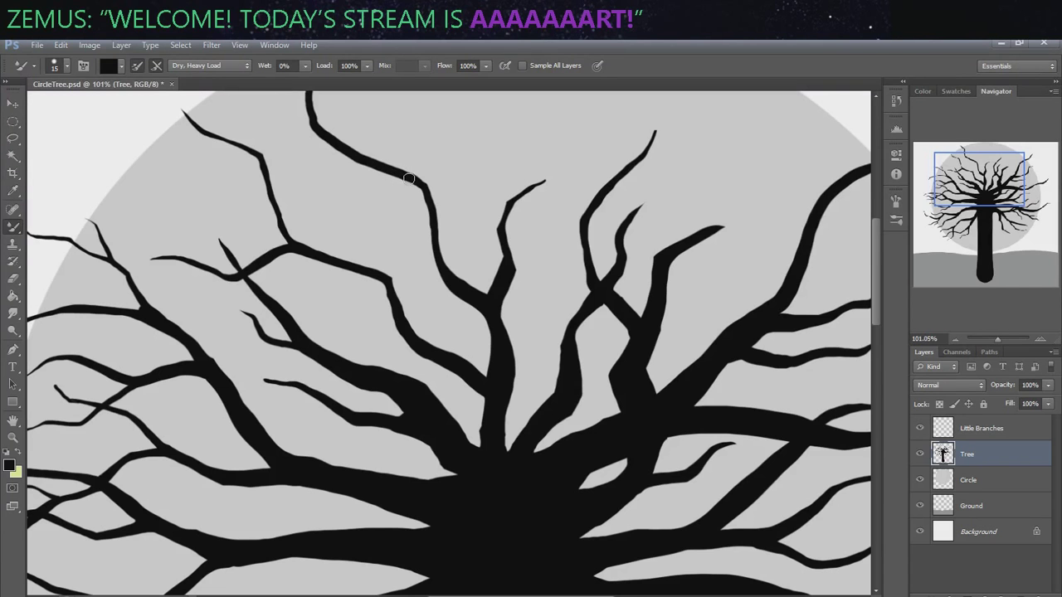
left_click_drag(431, 210, 436, 242)
left_click_drag(452, 258, 521, 318)
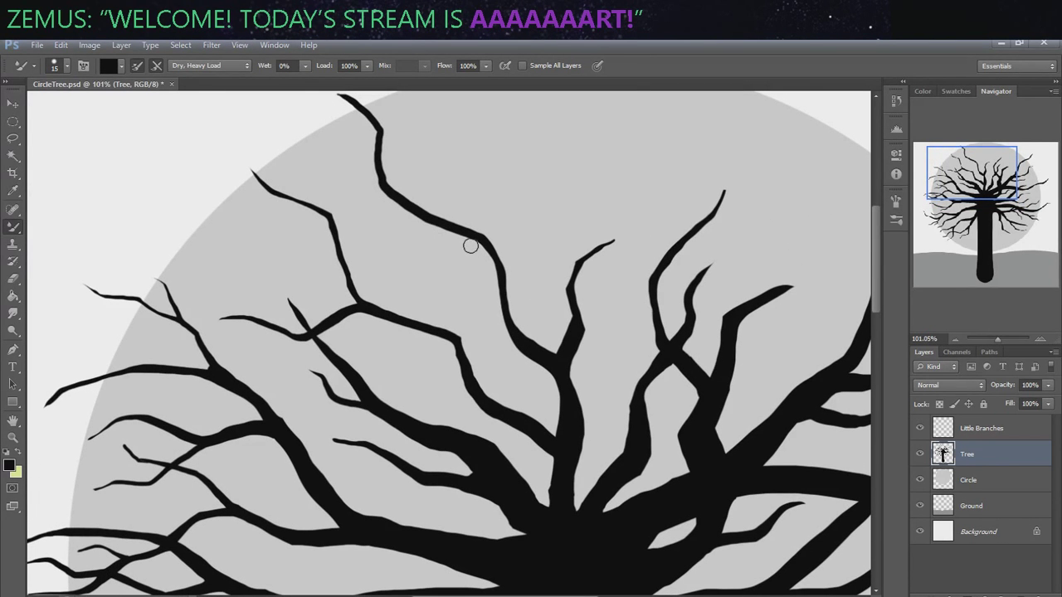
left_click_drag(450, 264, 580, 309)
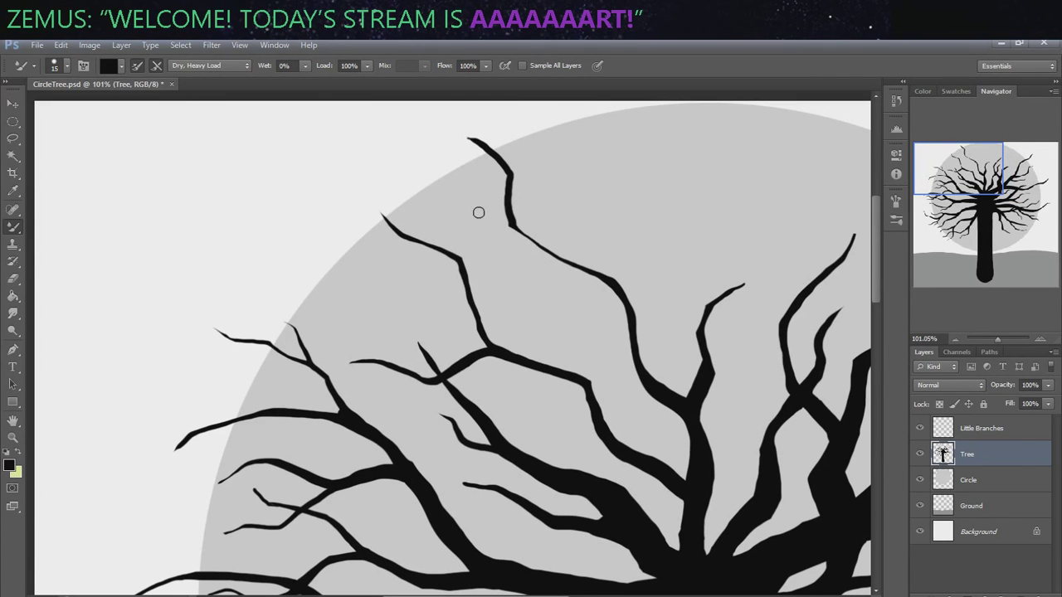
left_click_drag(592, 282, 486, 220)
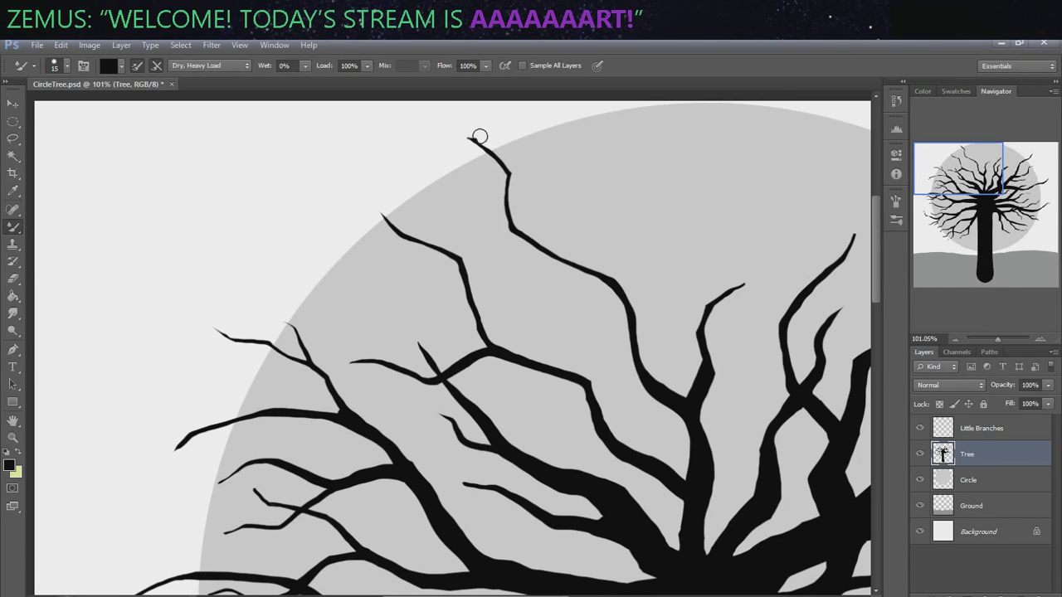
Shrink the brush to size 20 and thicken a central branch near its tip.
scroll(409, 135, "right", 5)
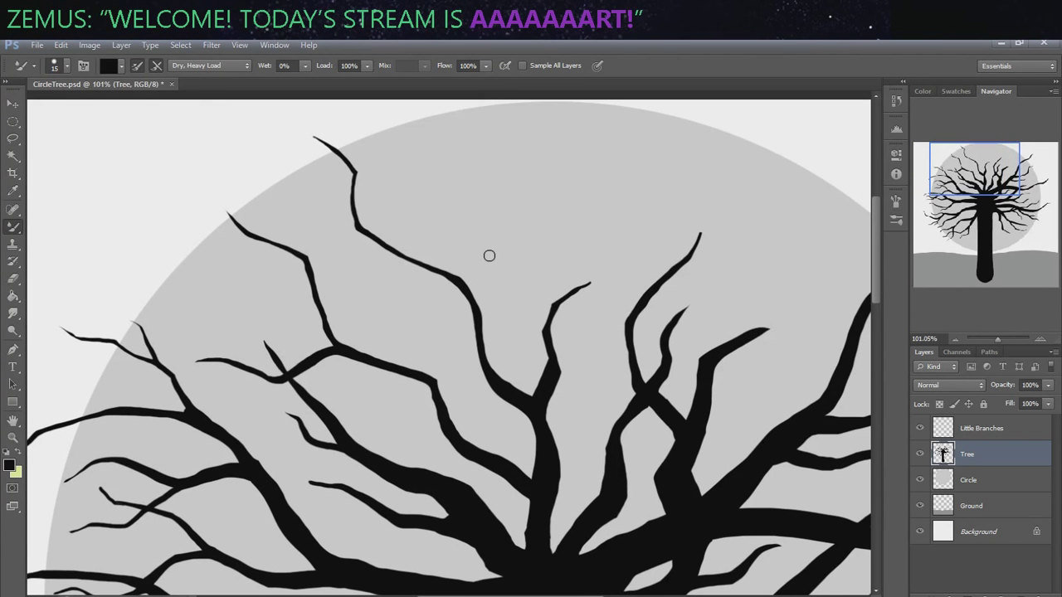
mouse_move(555, 225)
left_mouse_down()
mouse_move(621, 163)
mouse_move(742, 230)
mouse_move(652, 130)
left_mouse_up()
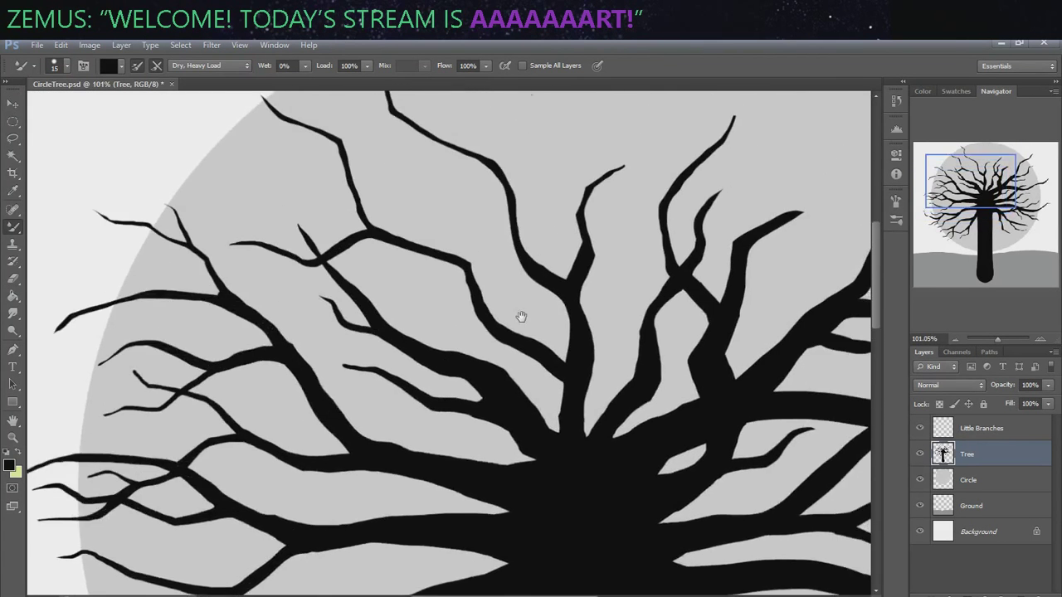
left_click_drag(521, 317, 484, 373)
left_click_drag(617, 235, 585, 248)
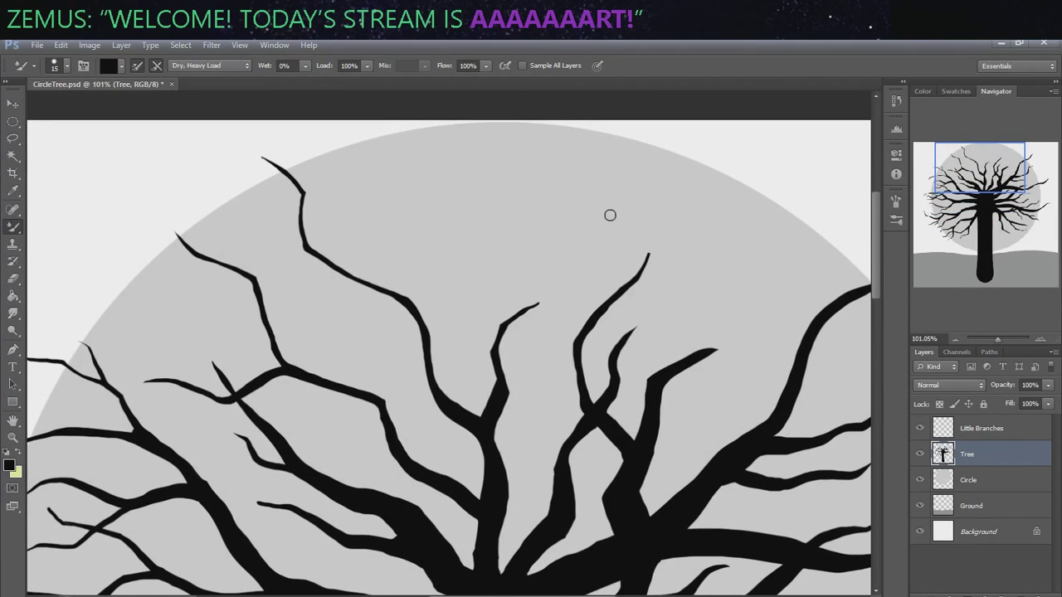
mouse_move(624, 223)
left_mouse_down()
mouse_move(599, 239)
mouse_move(598, 187)
left_mouse_up()
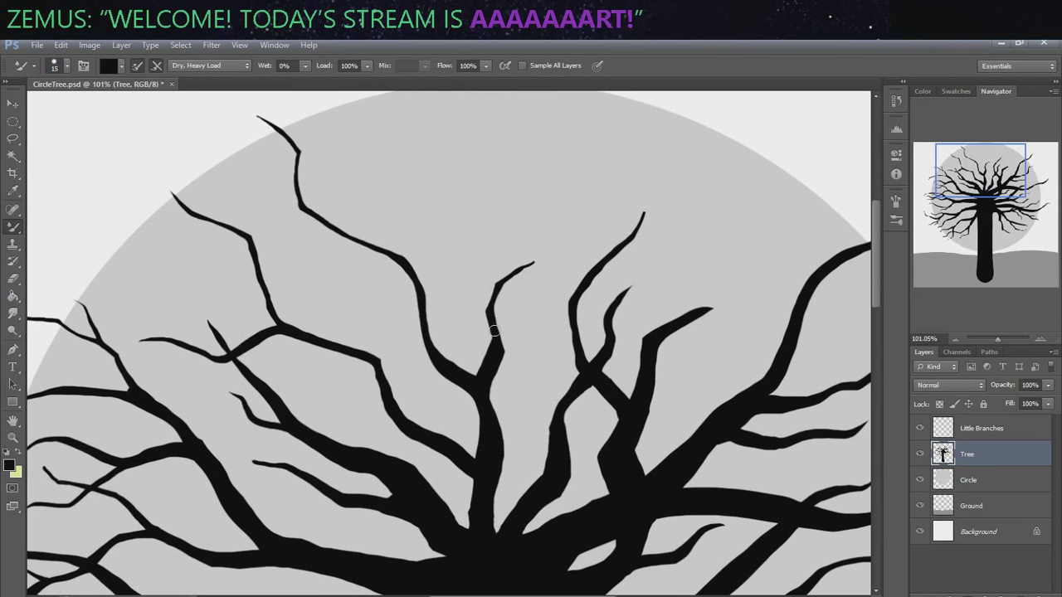
left_click_drag(514, 314, 509, 220)
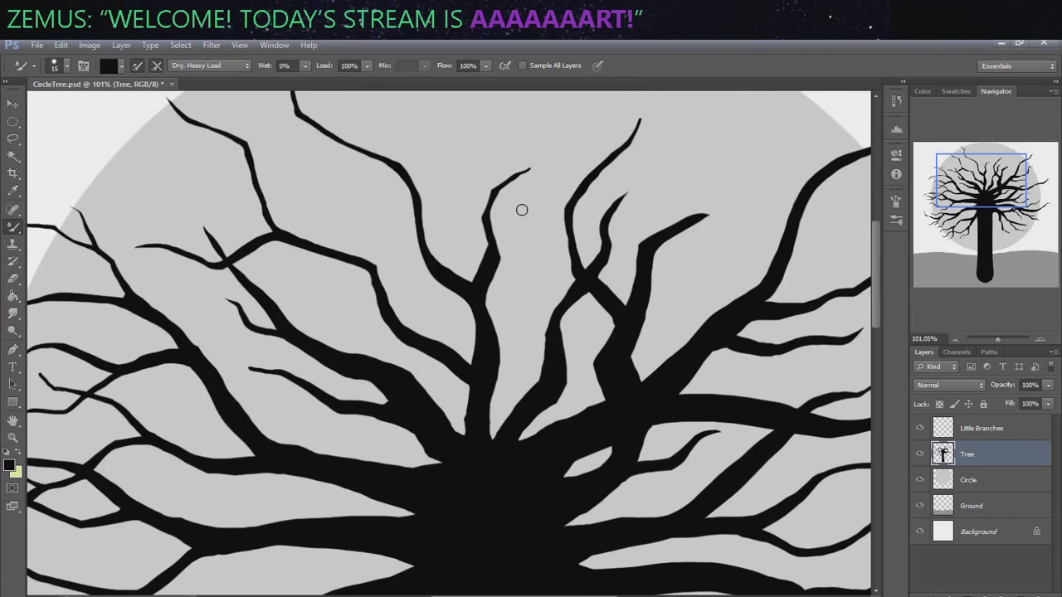
key("bracketleft")
left_click_drag(489, 256, 476, 214)
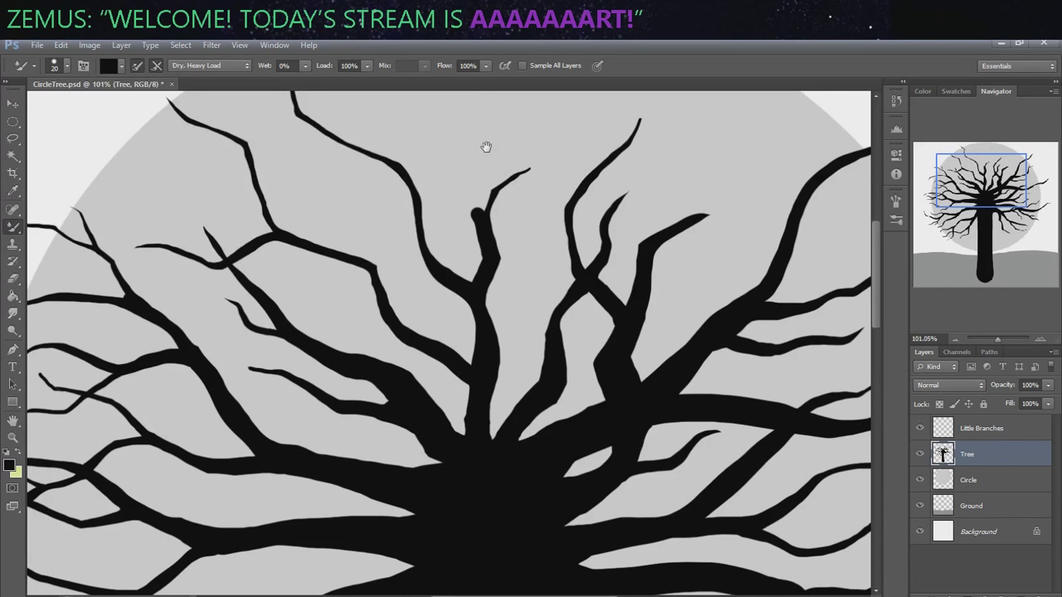
left_click_drag(486, 147, 479, 298)
Extend the central branch toward the circle's top and a right-side branch to a pointed tip.
left_click_drag(470, 368, 535, 147)
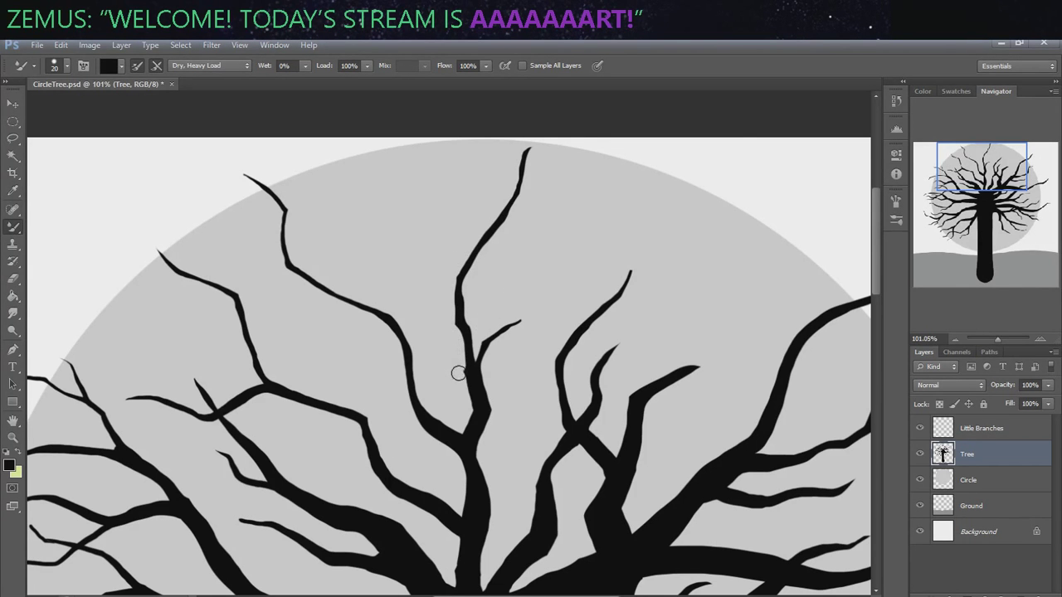
scroll(481, 299, "right", 5)
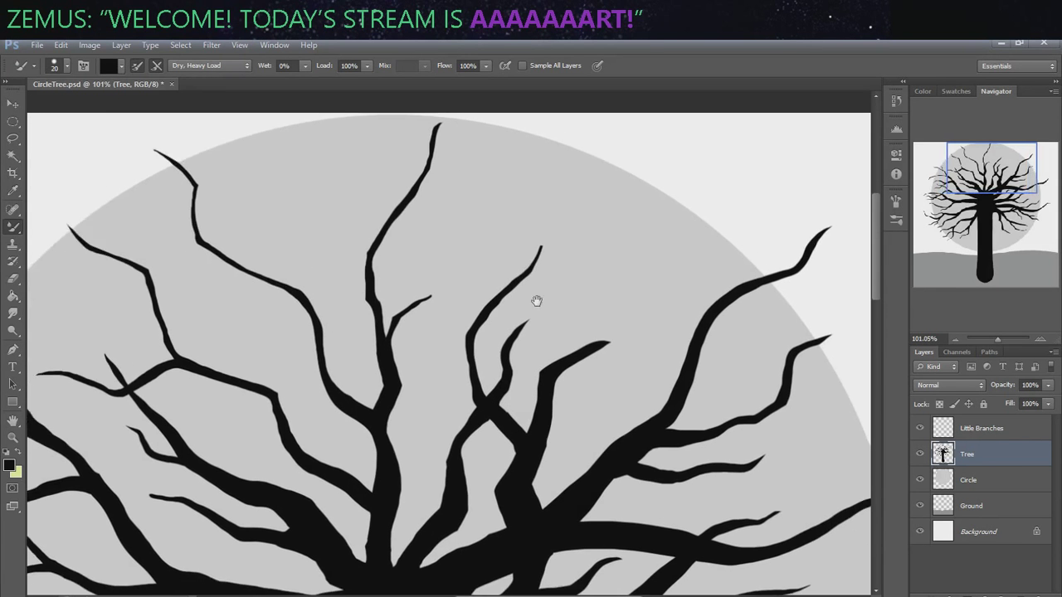
left_click_drag(442, 388, 535, 260)
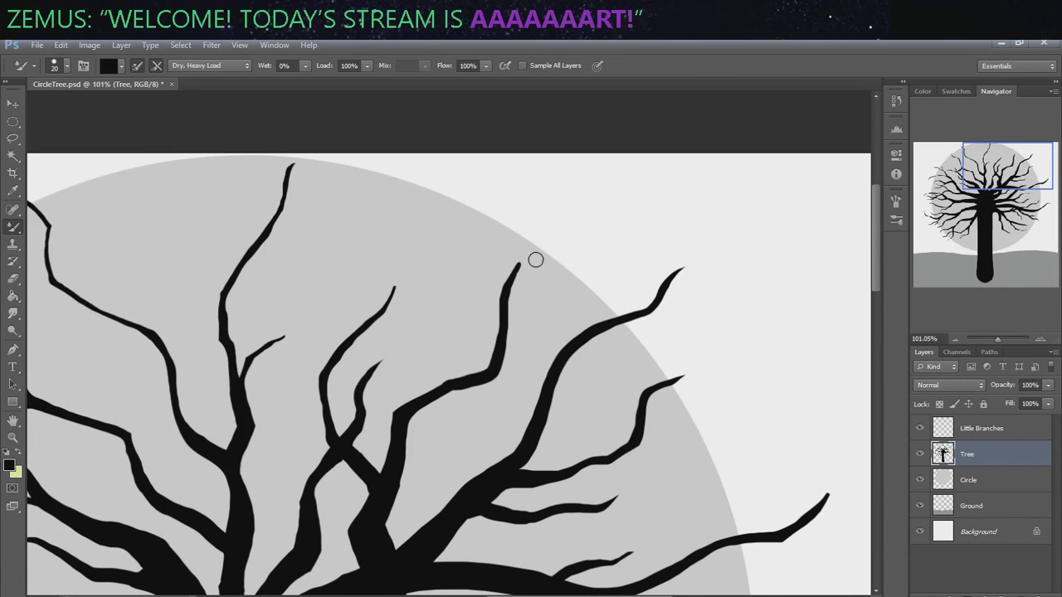
mouse_move(524, 268)
left_mouse_down()
mouse_move(509, 340)
mouse_move(456, 398)
left_mouse_up()
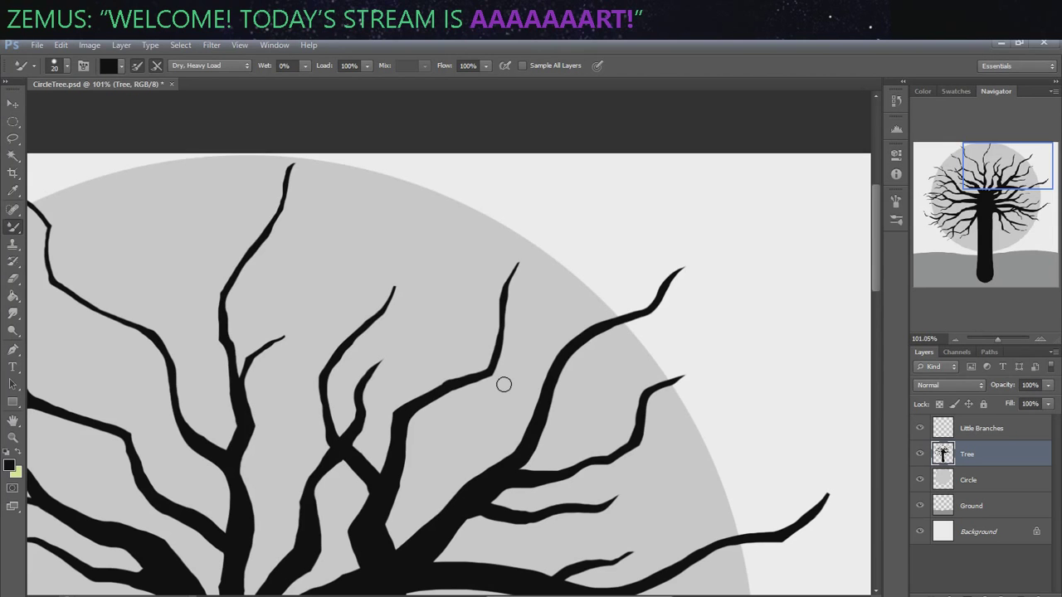
Lengthen an upper-right branch tip and retouch the central branch's edge.
left_click_drag(370, 341, 434, 384)
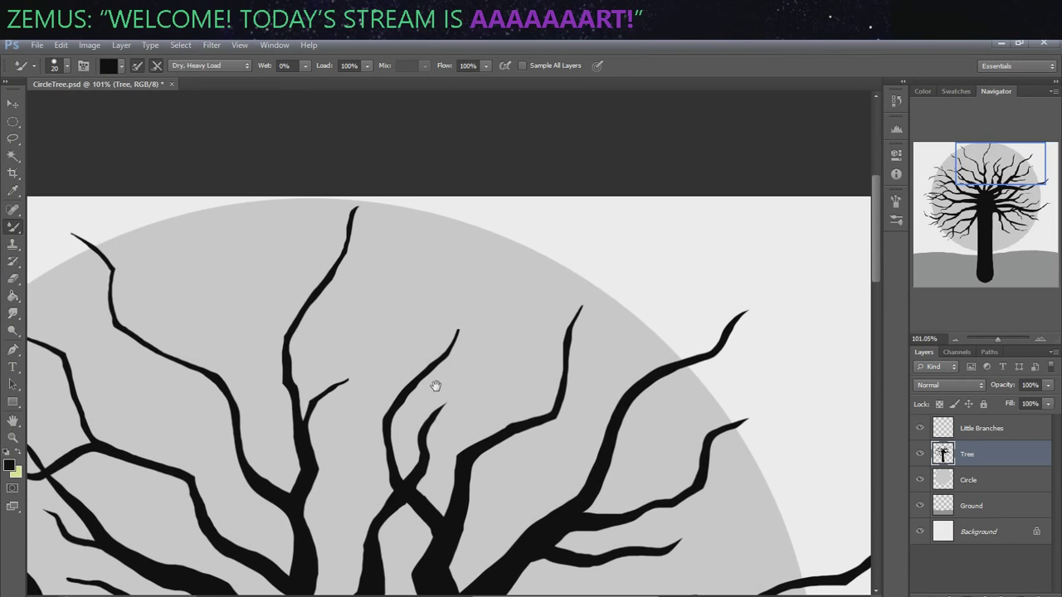
mouse_move(455, 337)
left_mouse_down()
mouse_move(500, 263)
mouse_move(470, 295)
mouse_move(459, 367)
left_mouse_up()
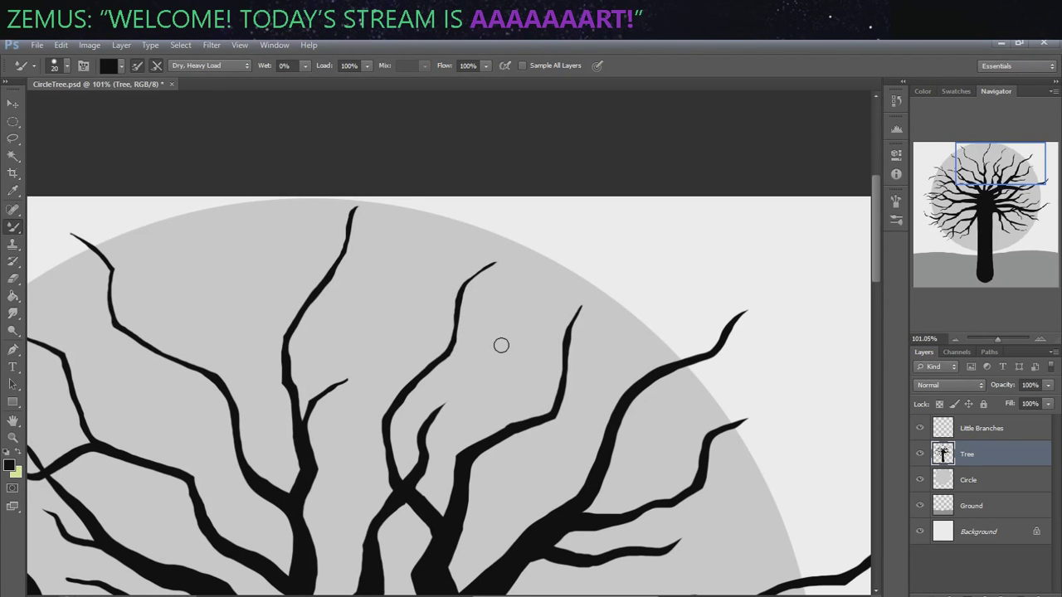
left_click_drag(484, 396, 578, 304)
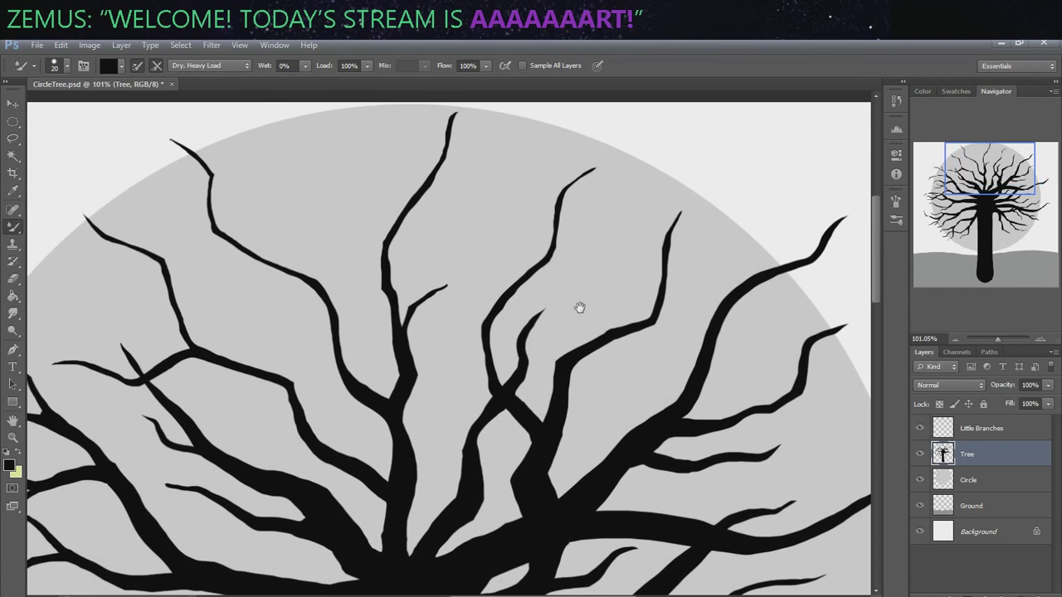
left_click_drag(403, 239, 395, 283)
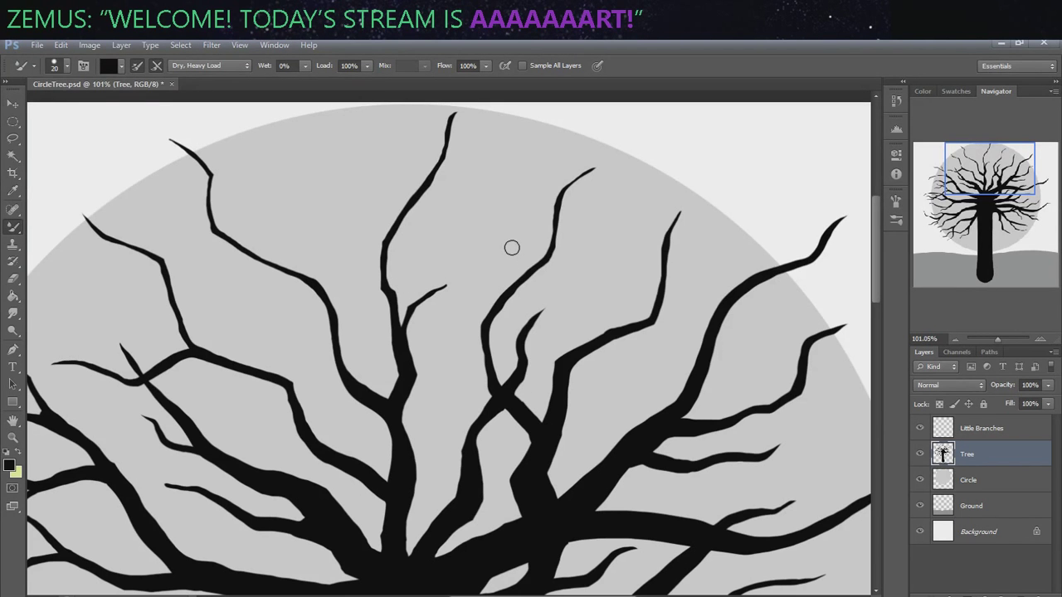
left_click_drag(408, 304, 417, 292)
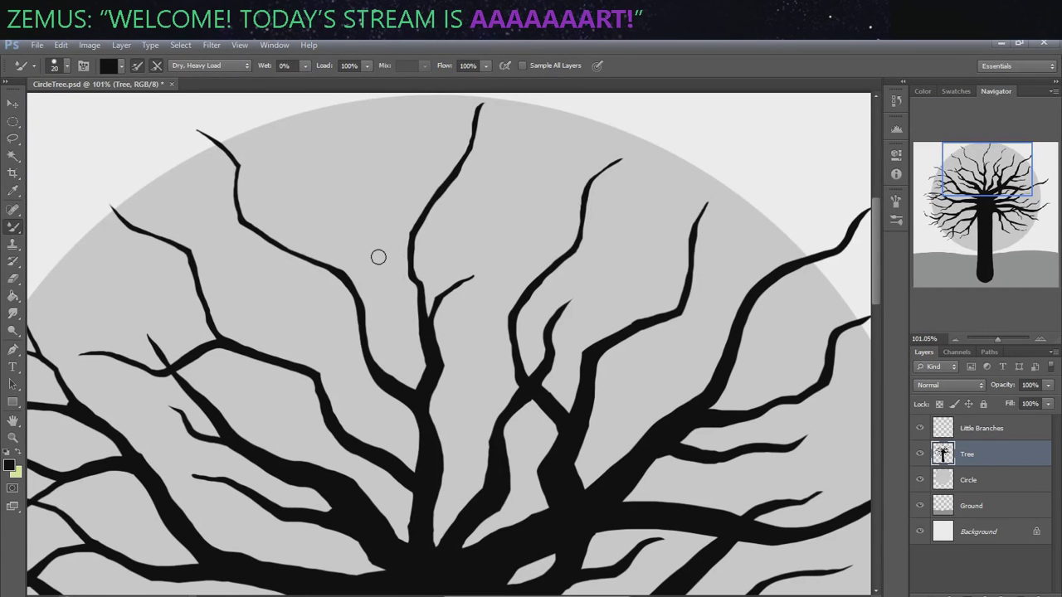
scroll(429, 325, "left", 2)
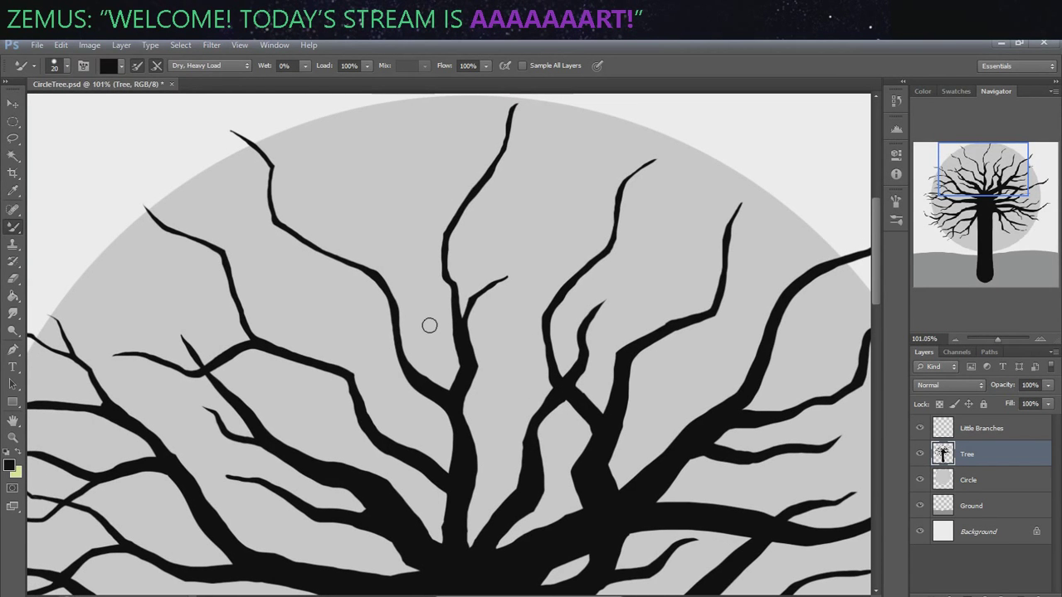
scroll(533, 258, "left", 5)
scroll(533, 258, "down", 3)
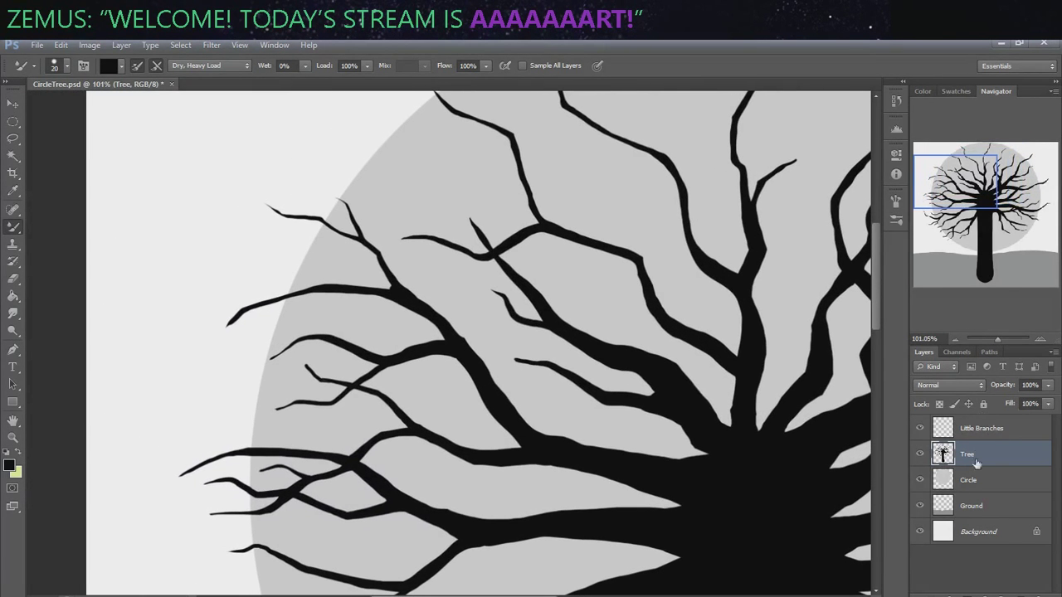
Paint a small stroke at a branch fork on the left crown, then undo it.
left_click_drag(646, 347, 530, 357)
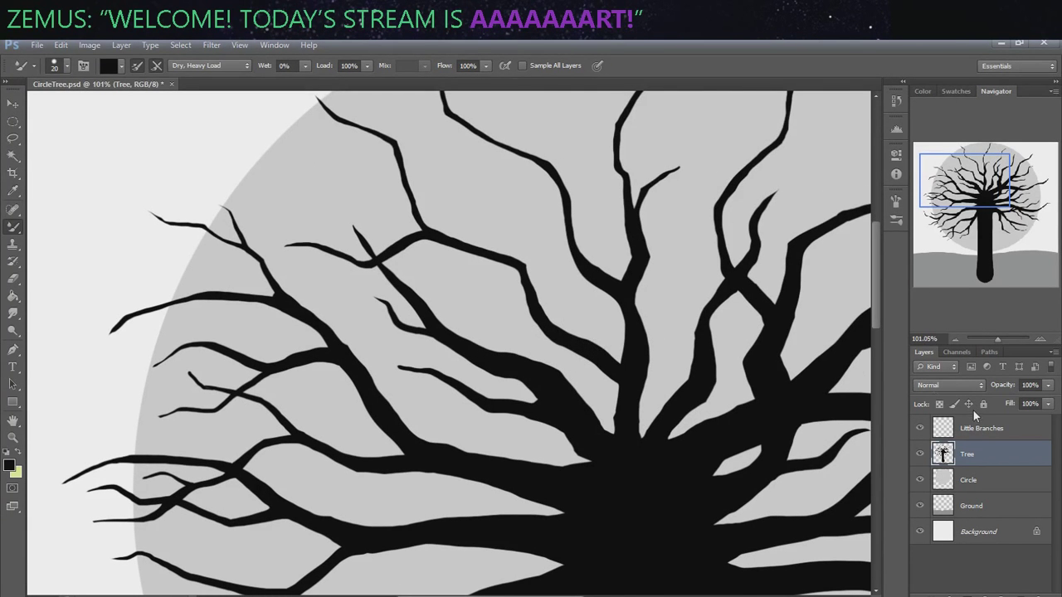
left_click_drag(500, 327, 538, 338)
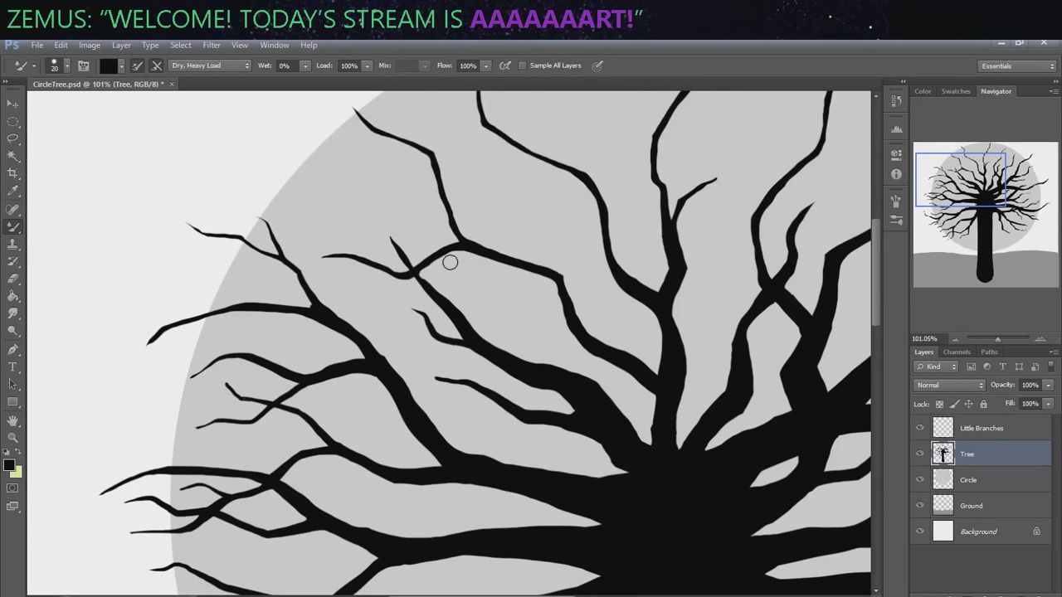
scroll(449, 263, "down", 2)
scroll(439, 240, "down", 1)
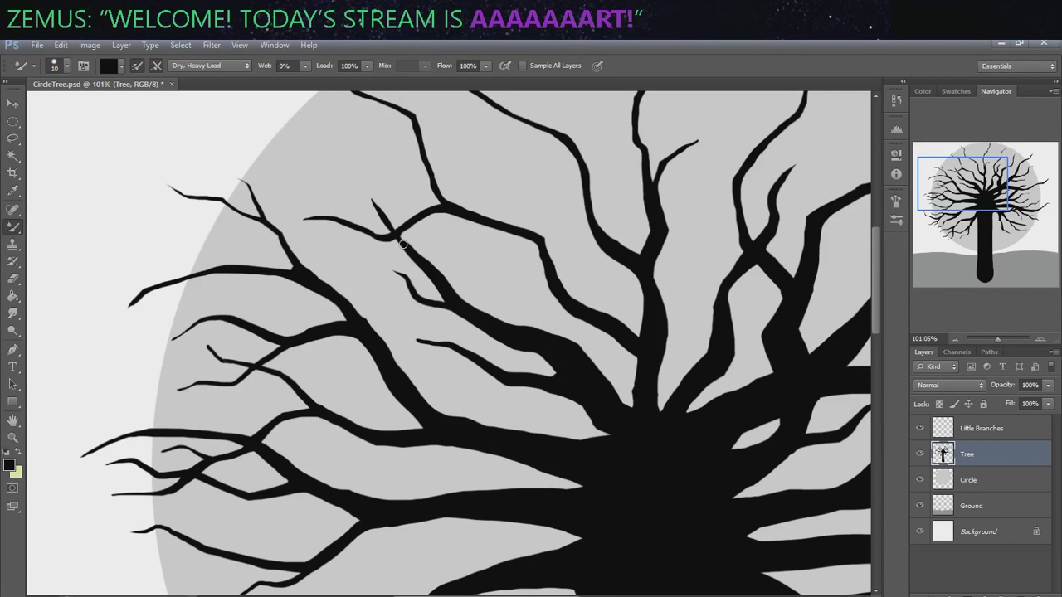
left_click_drag(332, 156, 382, 167)
key("ctrl+z")
Reduce the brush size and paint and thicken a thin branch on the right crown.
left_click_drag(602, 293, 511, 365)
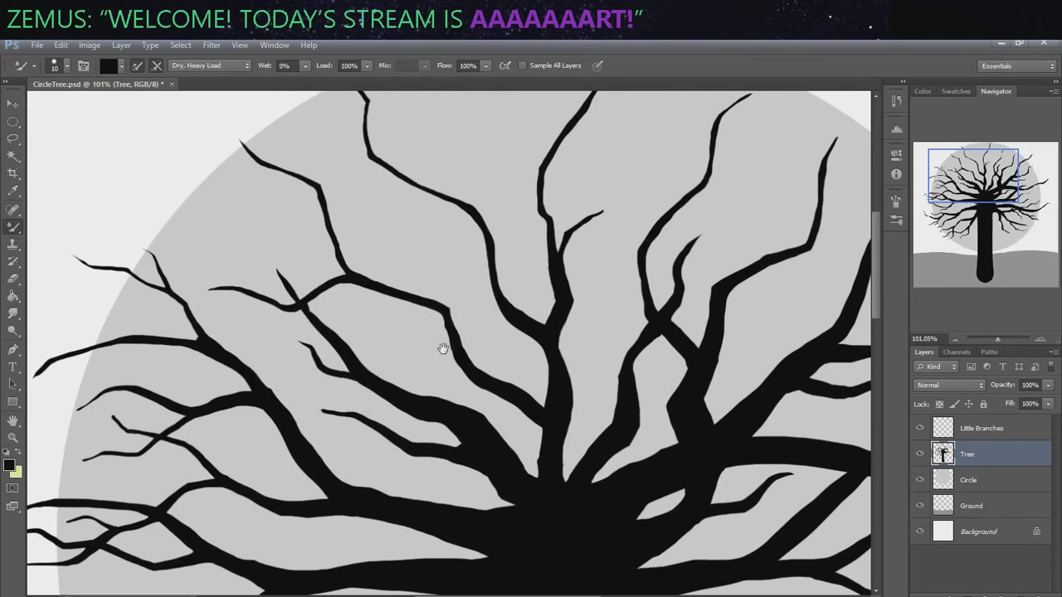
left_click_drag(443, 348, 478, 282)
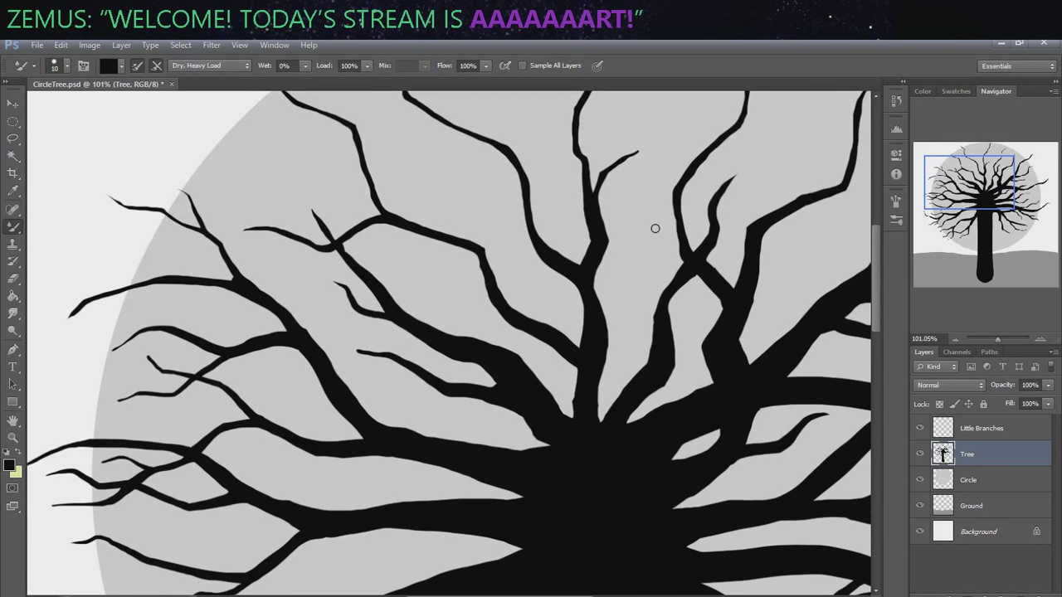
left_click_drag(617, 457, 523, 399)
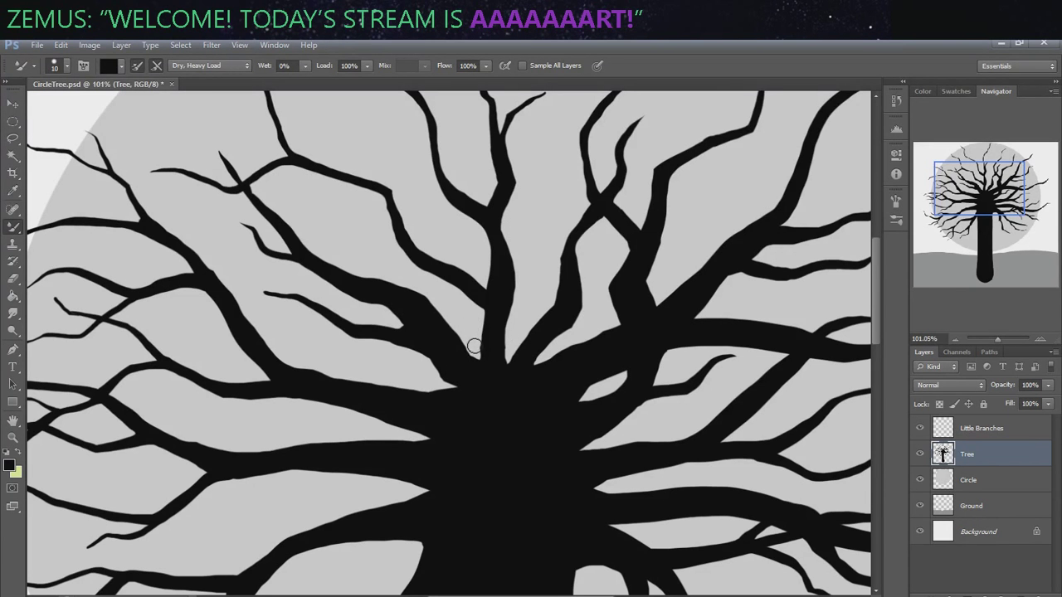
key("bracketleft")
left_click_drag(586, 309, 601, 283)
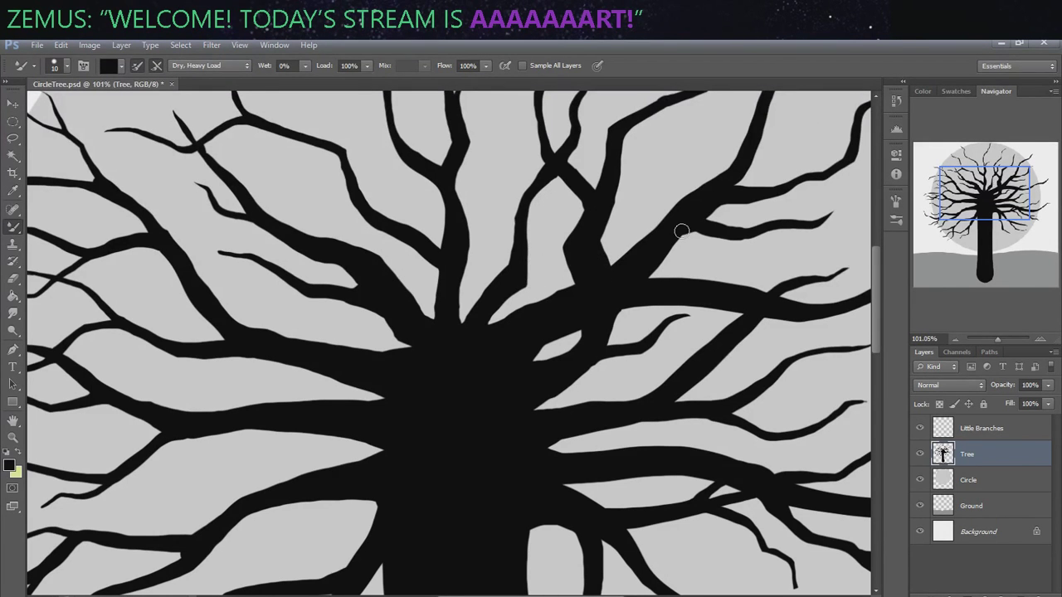
left_click_drag(531, 284, 535, 206)
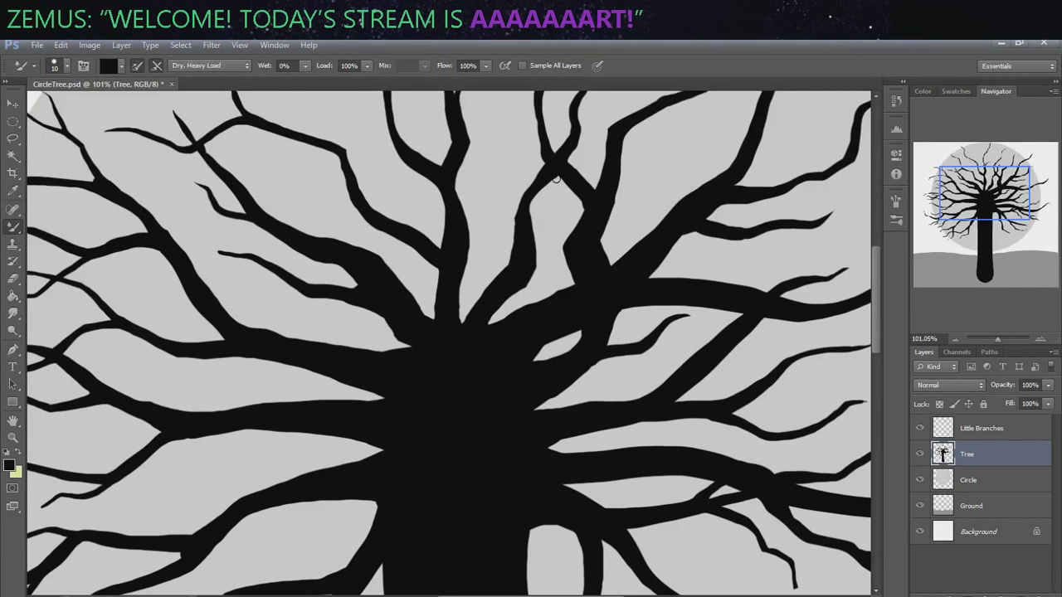
left_click_drag(547, 186, 527, 253)
Thicken a branch edge down toward the trunk near the top of the circle.
mouse_move(700, 250)
left_mouse_down()
mouse_move(474, 462)
mouse_move(600, 373)
left_mouse_up()
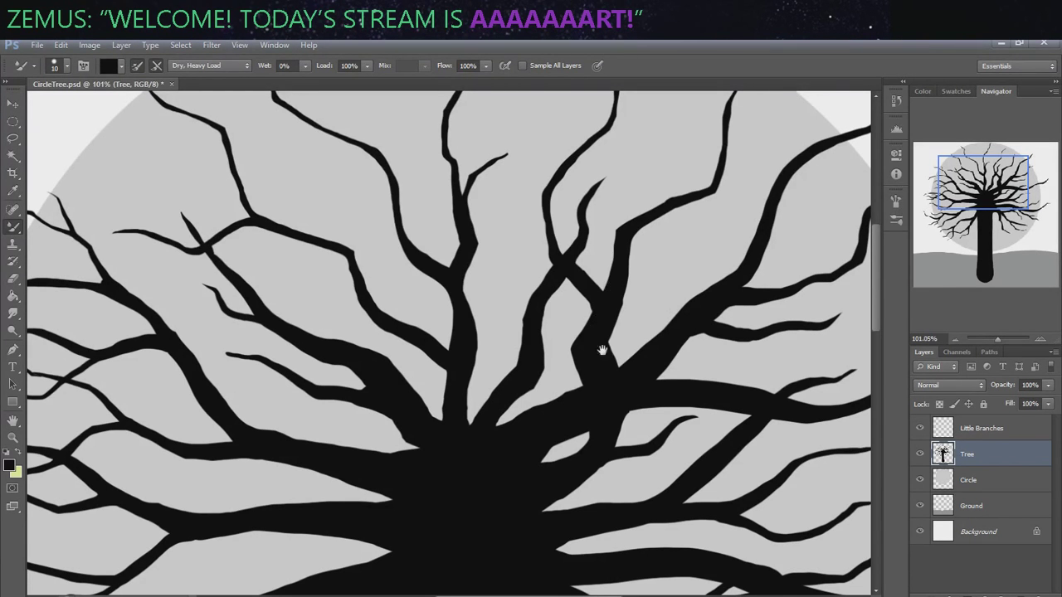
scroll(593, 298, "down", 3)
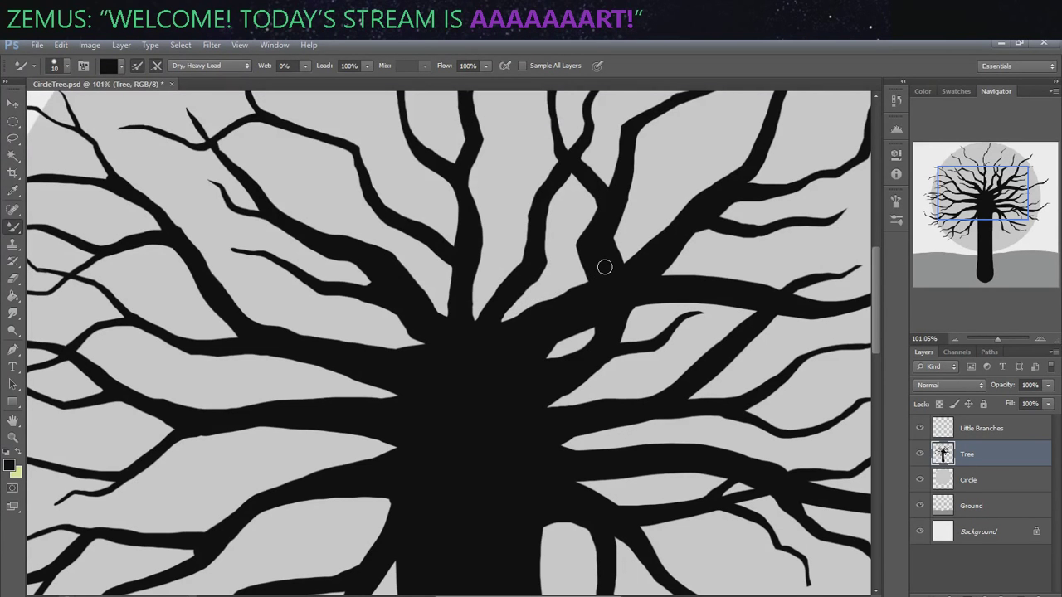
left_click_drag(530, 281, 465, 374)
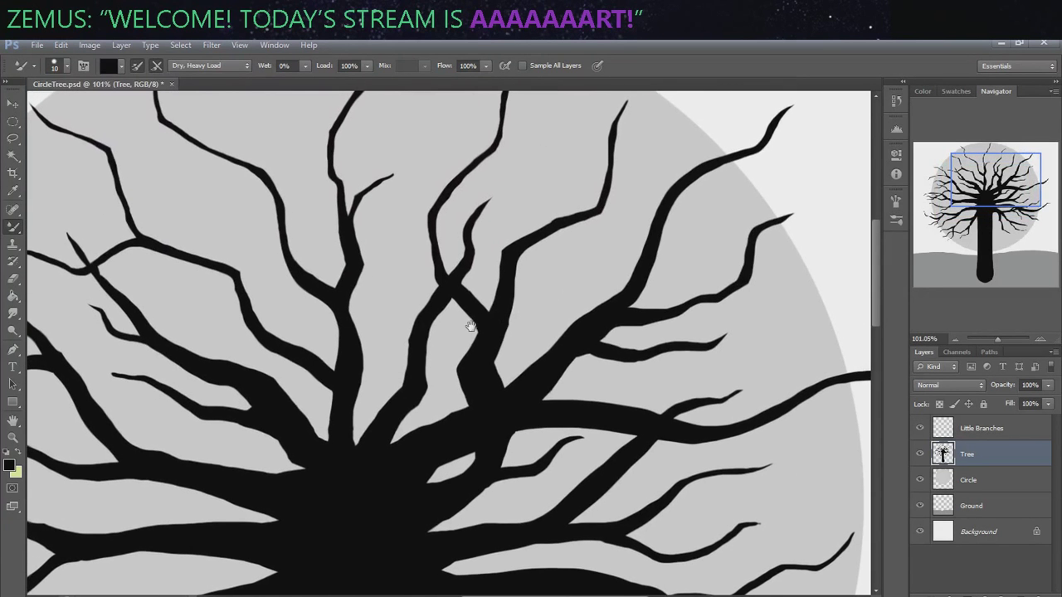
left_click_drag(585, 273, 482, 397)
left_click_drag(675, 390, 453, 220)
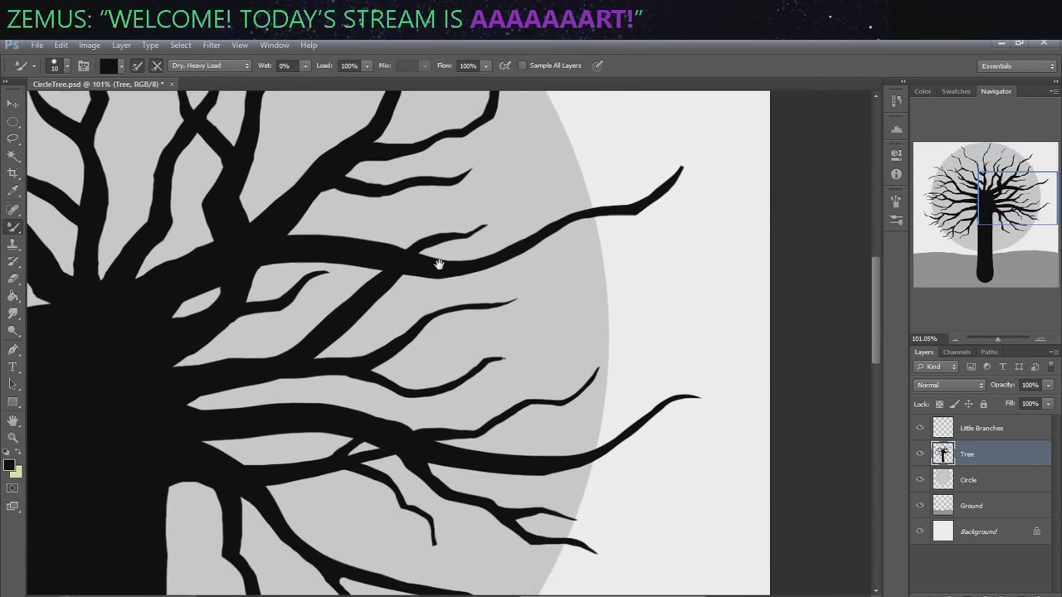
Enlarge the brush and paint a short tapered twig off a right-side limb toward the disc's edge.
key("bracketright")
left_click_drag(533, 273, 594, 276)
left_click_drag(568, 239, 689, 256)
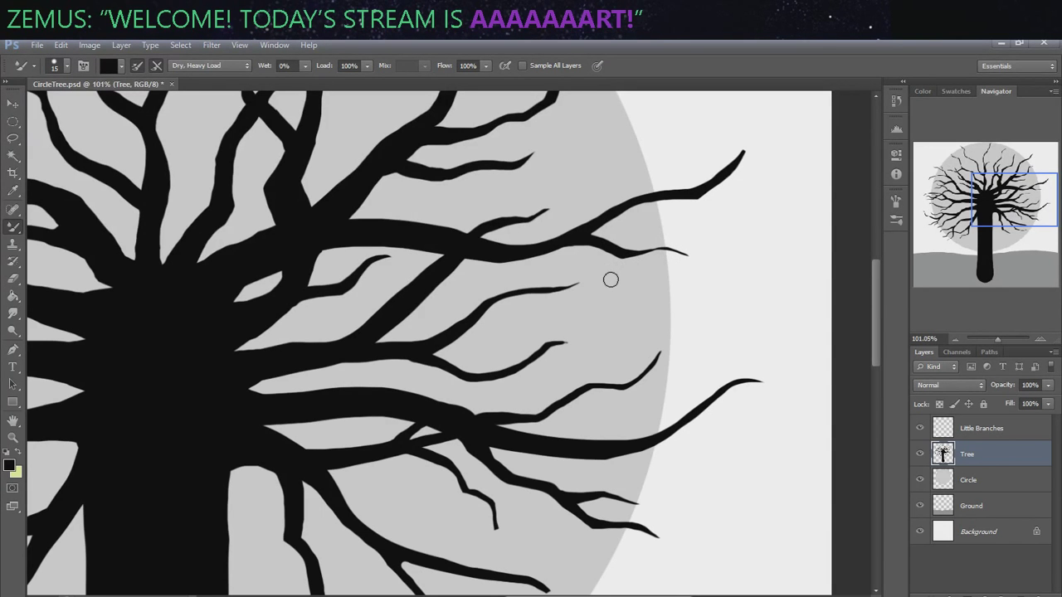
left_click_drag(443, 490, 467, 208)
mouse_move(367, 332)
left_mouse_down()
mouse_move(730, 299)
mouse_move(552, 360)
left_mouse_up()
left_click_drag(451, 380, 492, 422)
left_click_drag(522, 124, 521, 308)
mouse_move(580, 174)
left_mouse_down()
mouse_move(390, 296)
mouse_move(141, 263)
left_mouse_up()
left_click_drag(367, 308, 474, 223)
Shrink the brush, activate the Little Branches layer, and save CircleTree.psd.
key("bracketleft")
key("bracketleft")
left_click(987, 428)
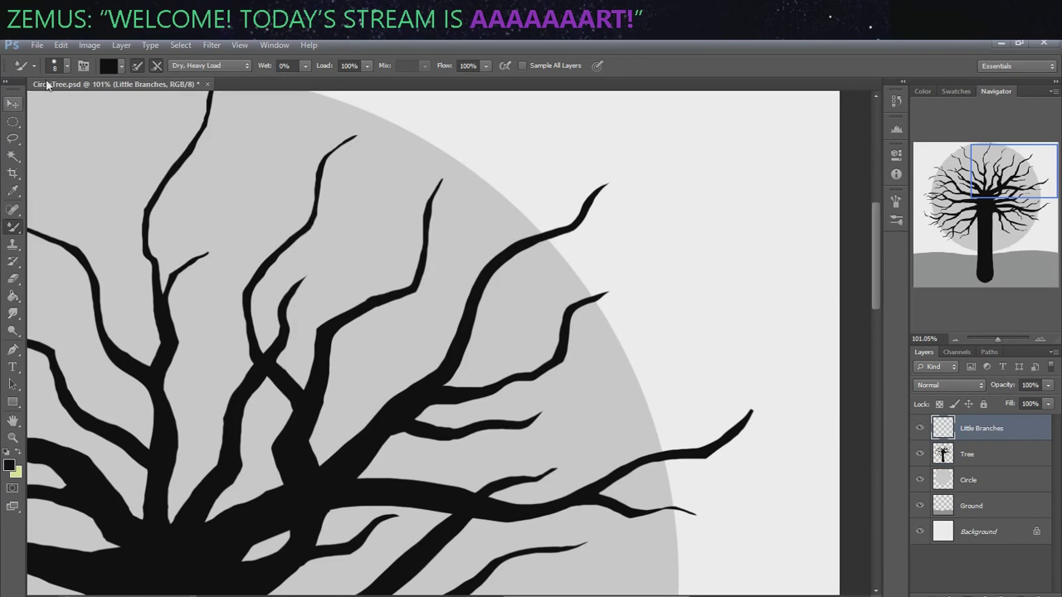
left_click(37, 45)
left_click(65, 192)
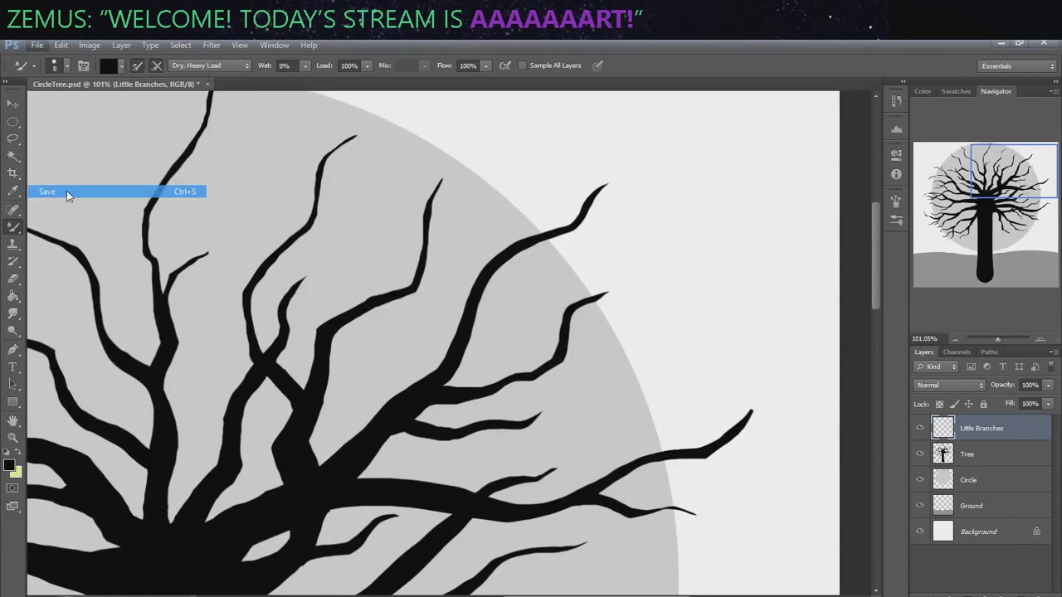
mouse_move(533, 410)
left_mouse_down()
mouse_move(467, 332)
mouse_move(432, 326)
mouse_move(462, 508)
left_mouse_up()
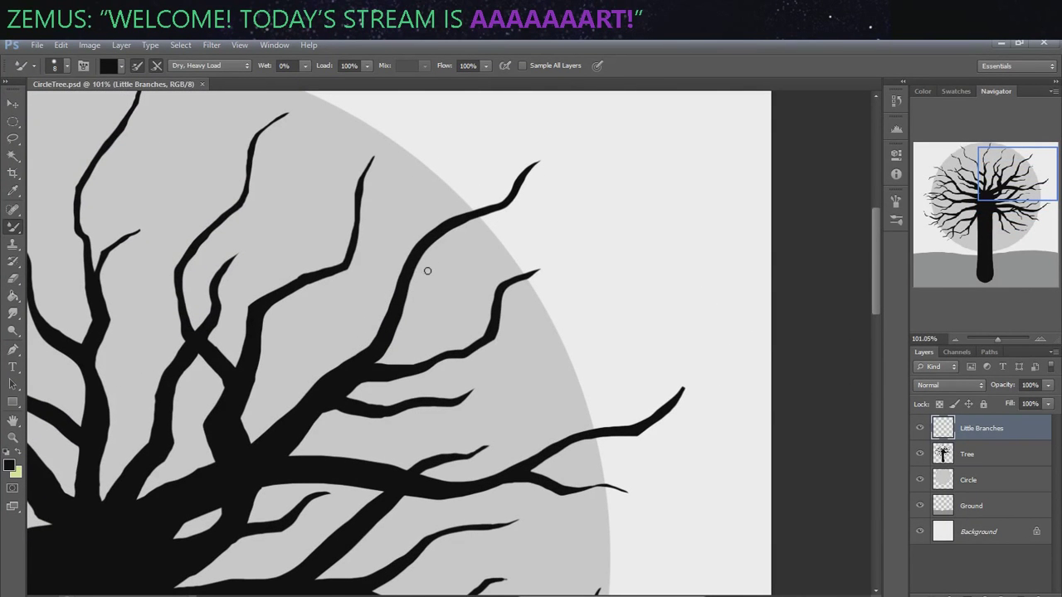
scroll(447, 249, "down", 2)
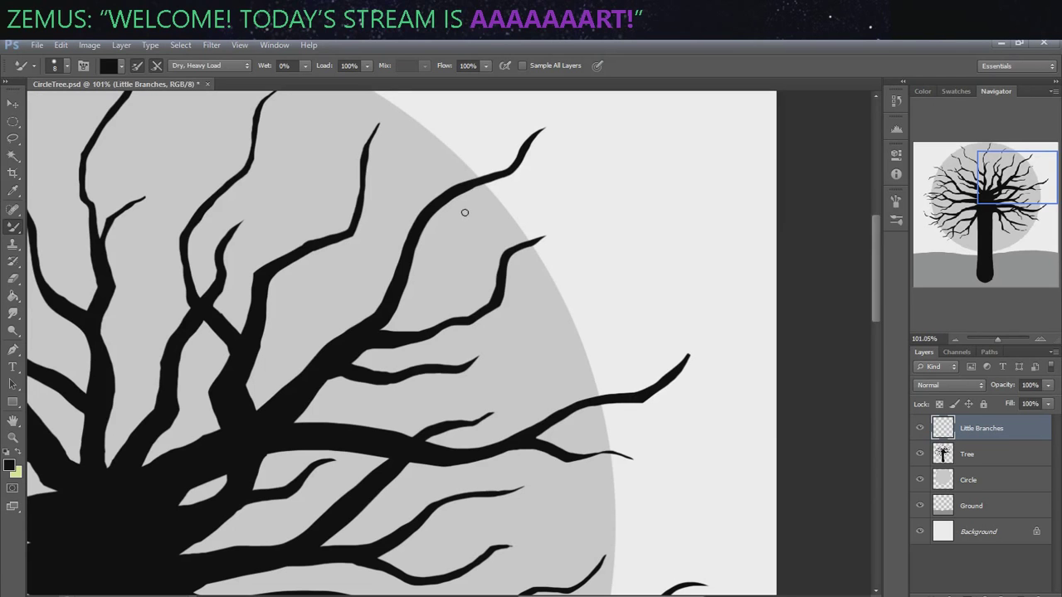
Paint two thin twigs on the upper-right branch and toggle Little Branches visibility to compare.
mouse_move(437, 193)
left_mouse_down()
mouse_move(467, 136)
mouse_move(521, 209)
mouse_move(539, 209)
left_mouse_up()
left_click_drag(425, 230, 491, 224)
left_click(919, 428)
left_click(919, 428)
Erase the unwanted parts and leftover fragments of the new twig strokes.
mouse_move(466, 133)
left_mouse_down()
mouse_move(436, 192)
mouse_move(503, 204)
left_mouse_up()
left_click_drag(425, 230, 472, 224)
left_click_drag(530, 200, 481, 224)
mouse_move(461, 196)
left_mouse_down()
mouse_move(711, 260)
mouse_move(545, 256)
left_mouse_up()
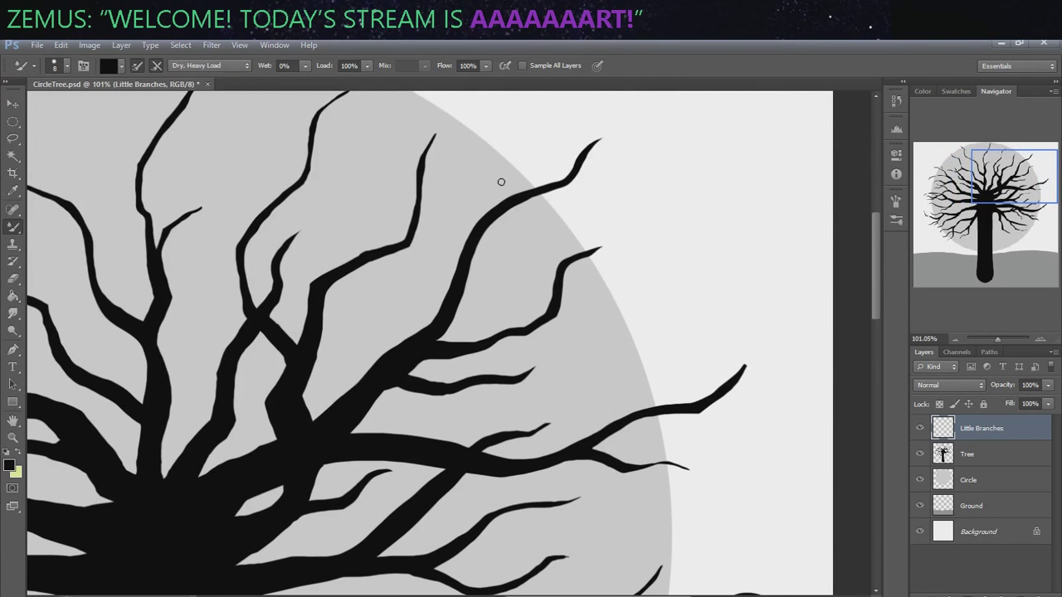
left_click_drag(513, 232, 523, 208)
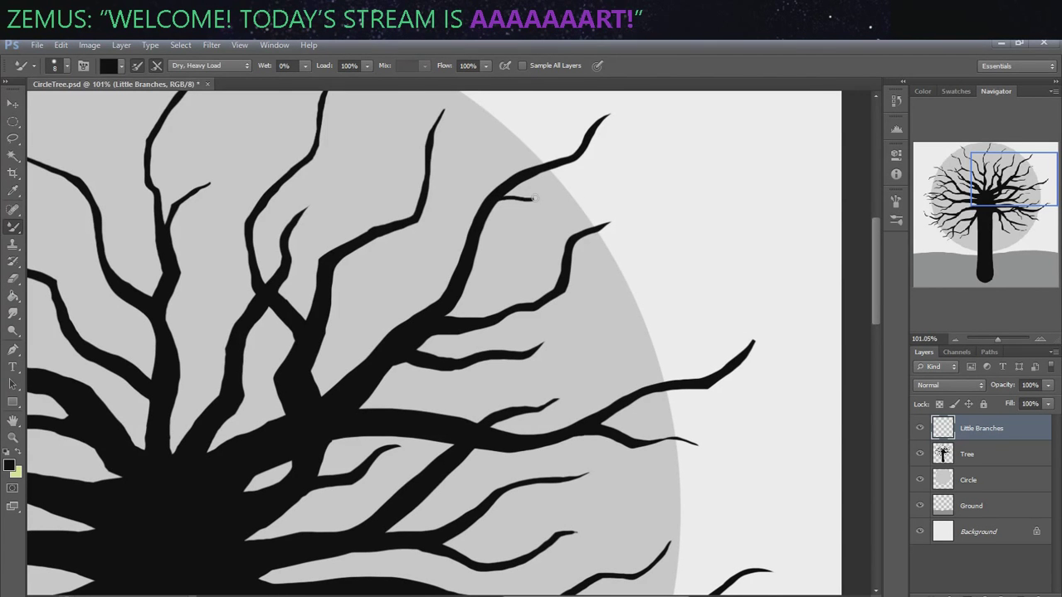
mouse_move(557, 229)
left_mouse_down()
mouse_move(484, 186)
mouse_move(525, 155)
left_mouse_up()
Paint several thin twigs off the upper branch, undoing one misplaced stroke.
mouse_move(429, 187)
left_mouse_down()
mouse_move(495, 188)
mouse_move(524, 170)
left_mouse_up()
key("ctrl+z")
left_click_drag(477, 182, 543, 172)
scroll(539, 170, "up", 1)
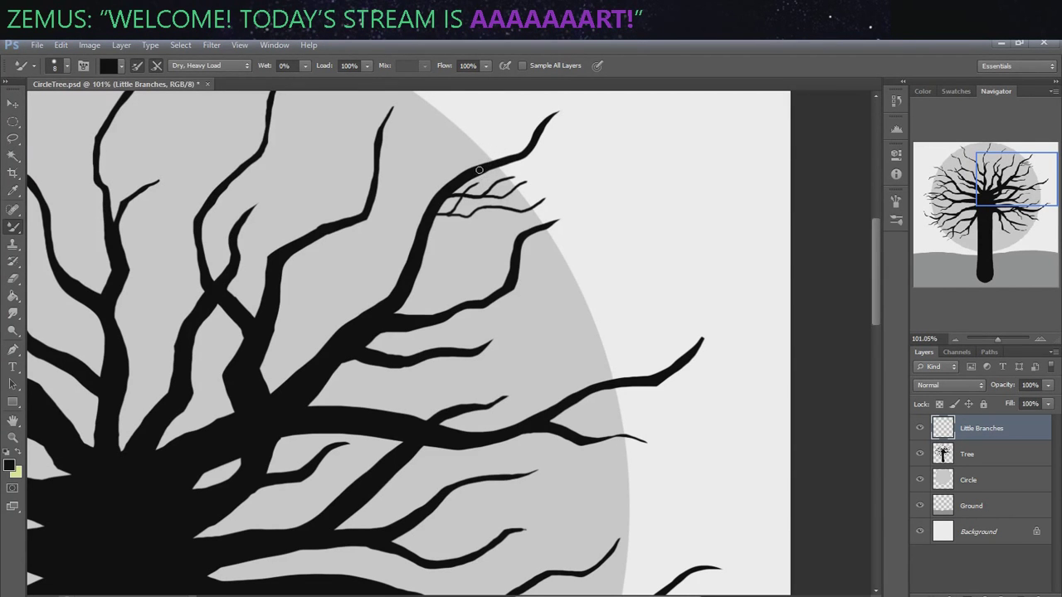
scroll(497, 166, "down", 2)
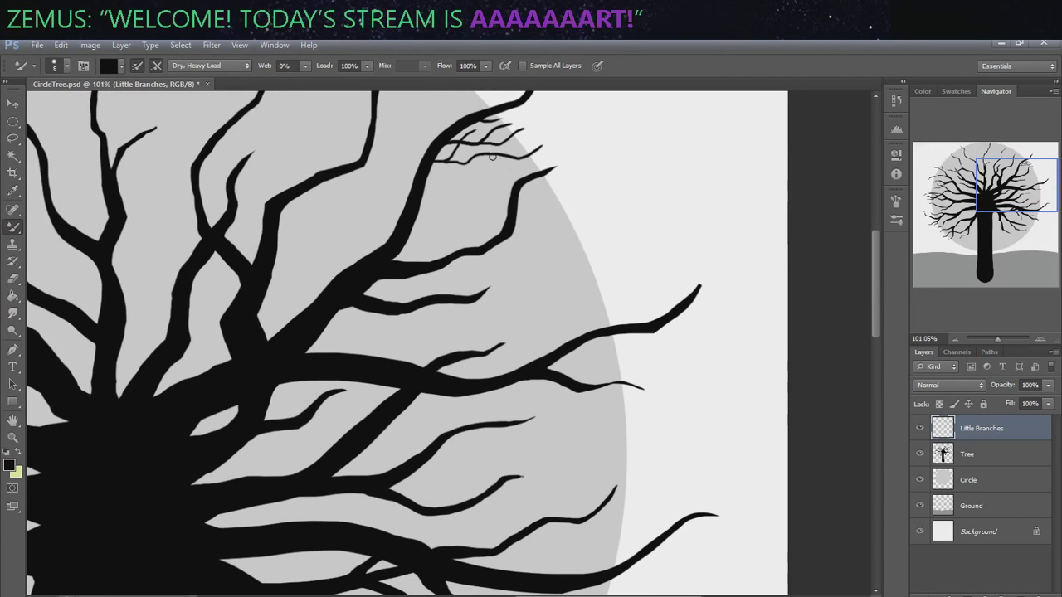
left_click_drag(432, 161, 501, 174)
left_click_drag(455, 199, 404, 292)
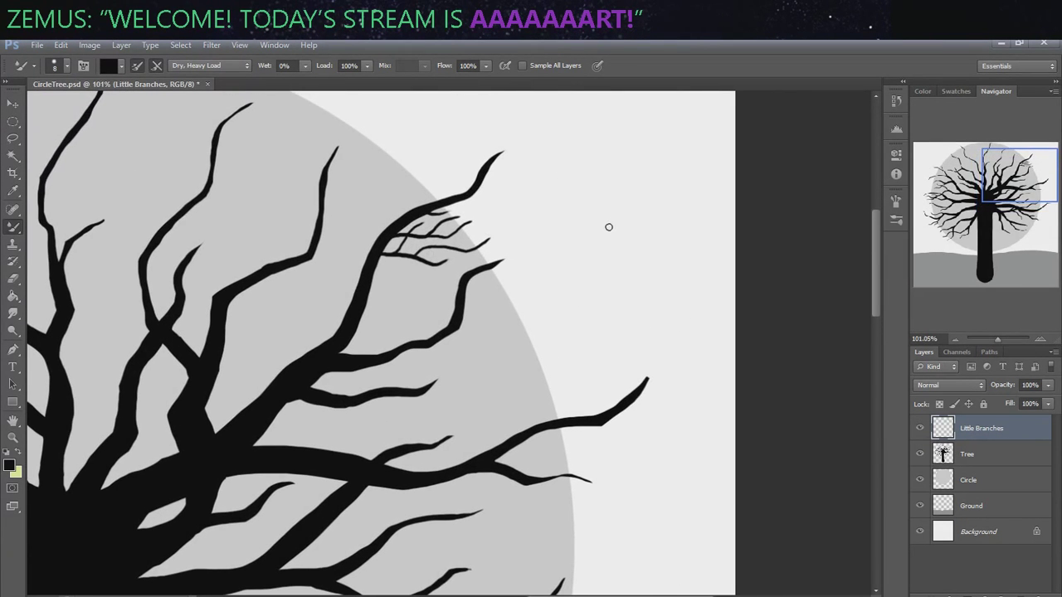
Add two short twigs reaching right, then zoom out and step back through recent strokes.
scroll(613, 214, "down", 1)
scroll(501, 141, "down", 4)
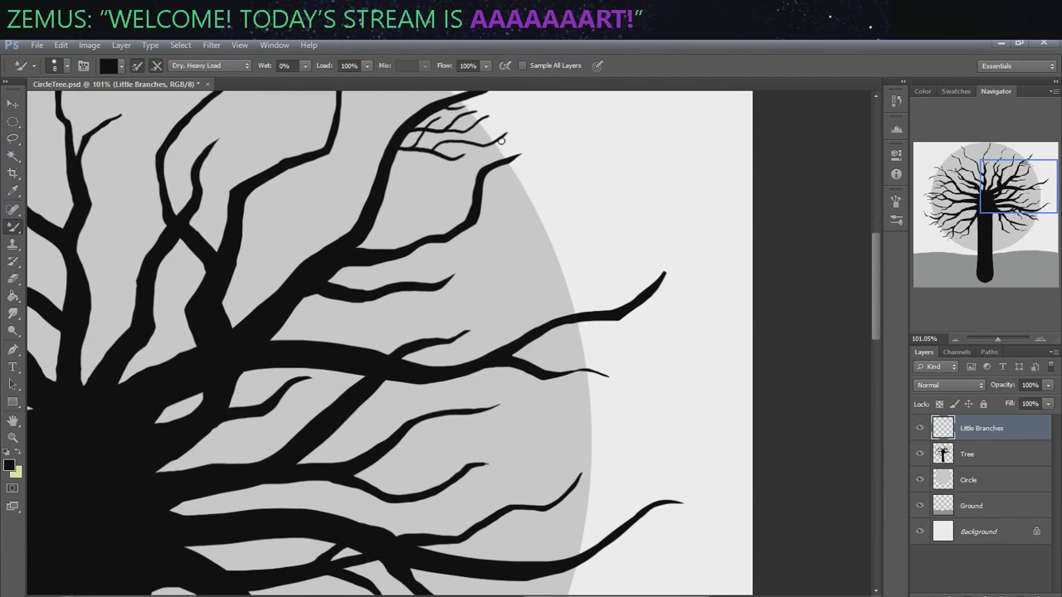
mouse_move(378, 197)
left_mouse_down()
mouse_move(406, 181)
mouse_move(416, 158)
mouse_move(452, 166)
left_mouse_up()
left_click_drag(386, 166, 421, 161)
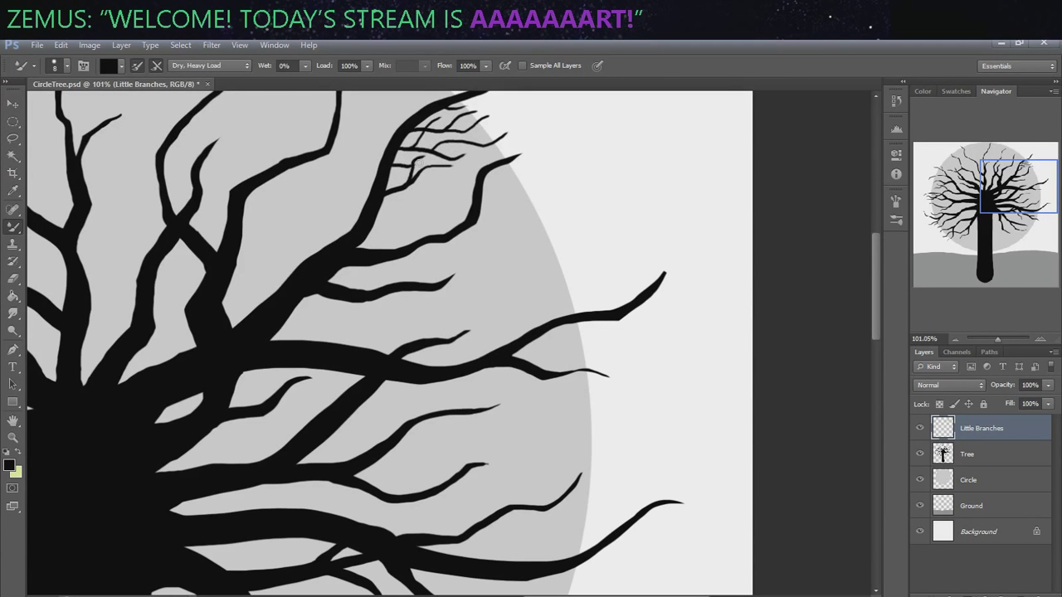
key("z")
mouse_move(489, 190)
left_mouse_down()
mouse_move(428, 232)
mouse_move(468, 217)
left_mouse_up()
key("b")
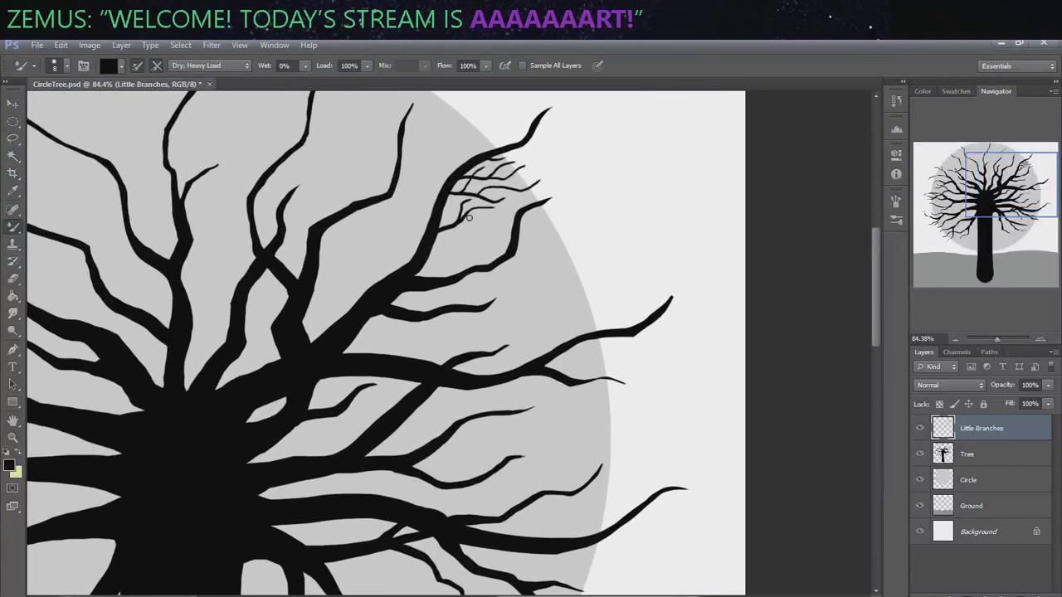
key("ctrl+alt+z")
key("ctrl+alt+z")
key("ctrl+alt+z")
key("ctrl+alt+z")
key("ctrl+alt+z")
key("ctrl+alt+z")
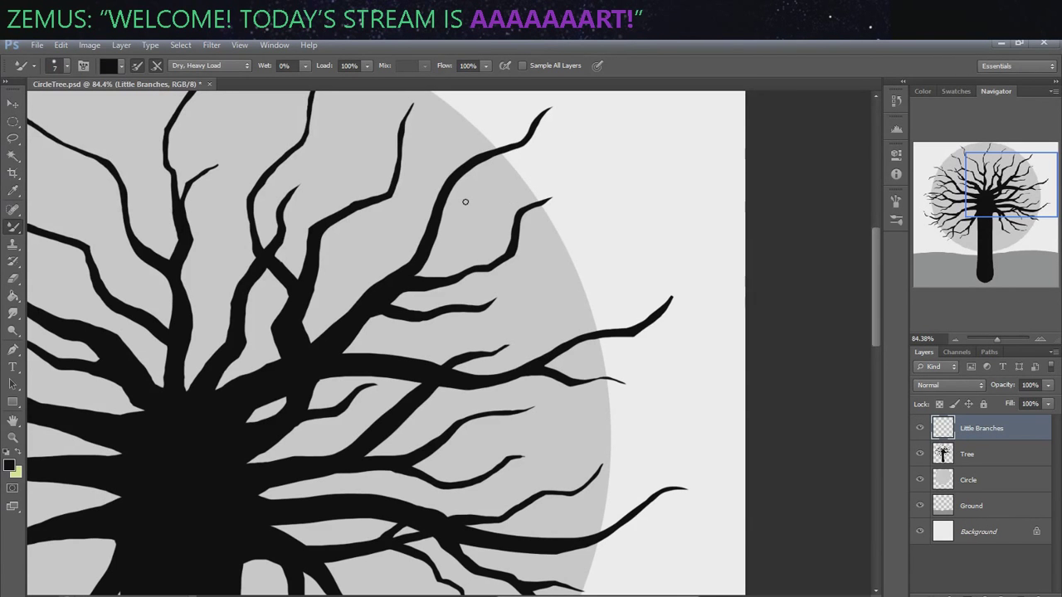
Zoom in and paint a thin branch growing up-right with a twig, discarding one edge stroke.
mouse_move(467, 194)
left_mouse_down()
mouse_move(481, 192)
mouse_move(453, 213)
left_mouse_up()
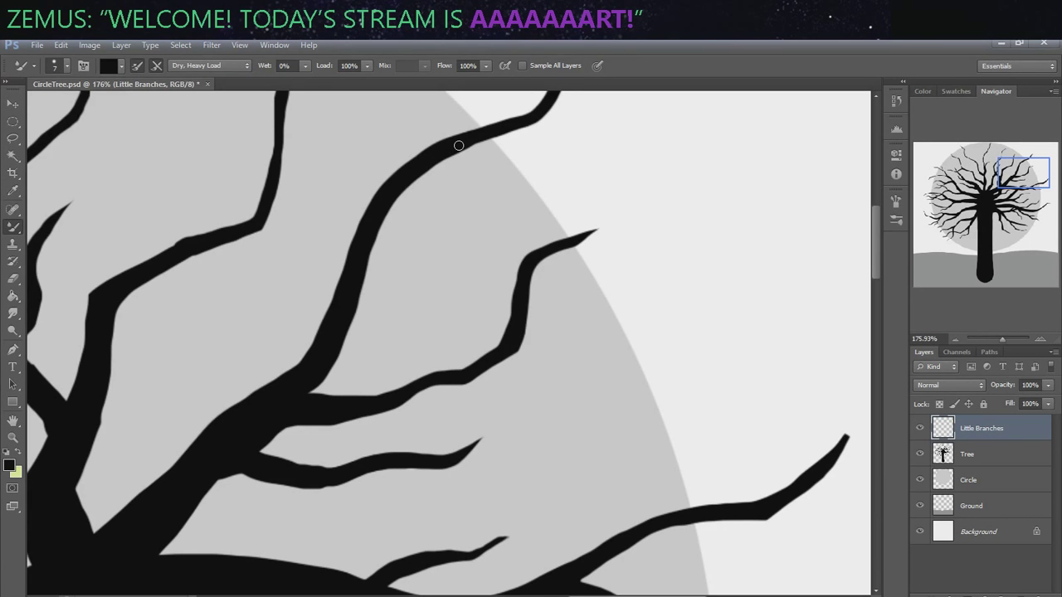
left_click_drag(459, 193, 533, 185)
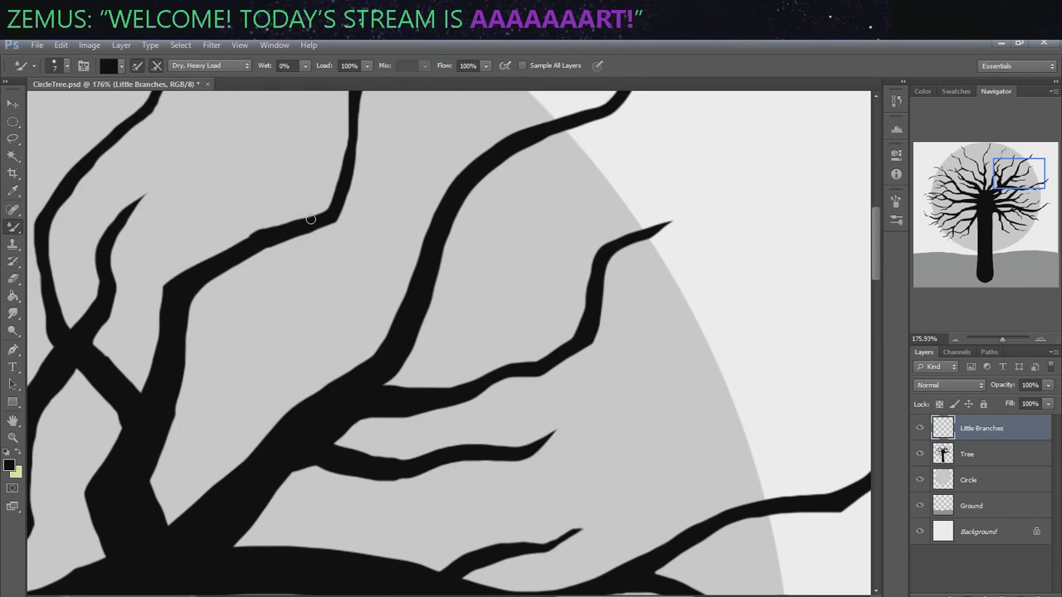
left_click_drag(468, 255, 400, 258)
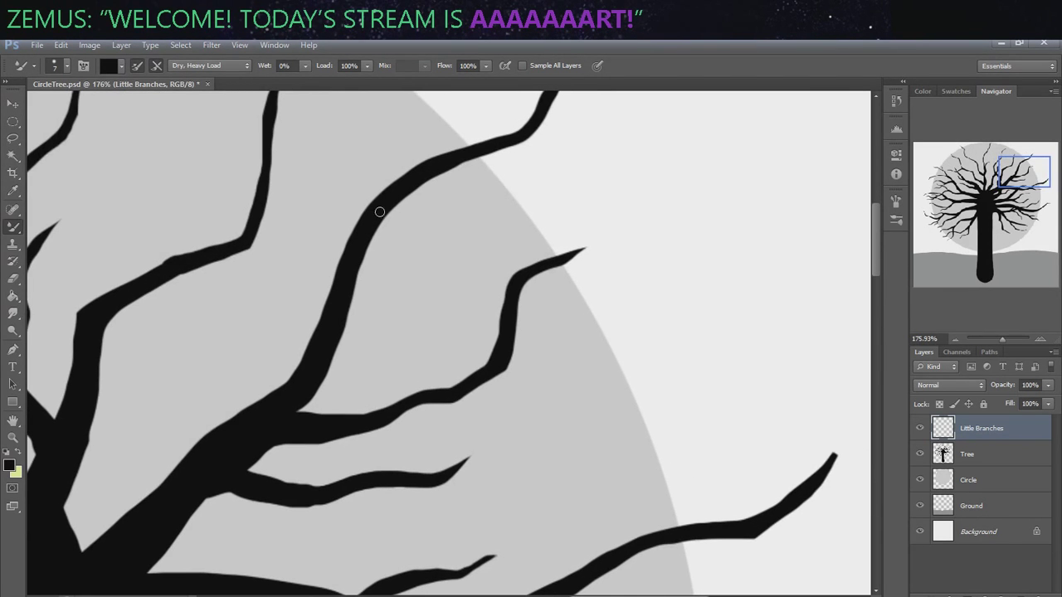
mouse_move(380, 219)
left_mouse_down()
mouse_move(440, 216)
mouse_move(496, 189)
left_mouse_up()
key("ctrl+z")
left_click_drag(368, 231, 504, 176)
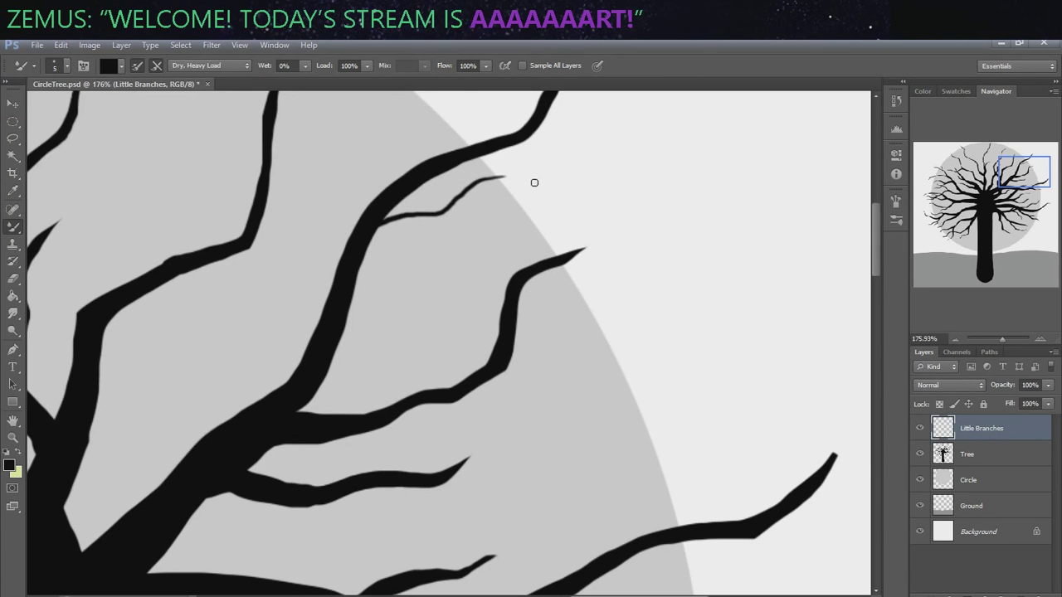
left_click_drag(464, 211, 530, 192)
Paint small thin twigs rising up and right from the upper branches.
left_click_drag(460, 244, 383, 220)
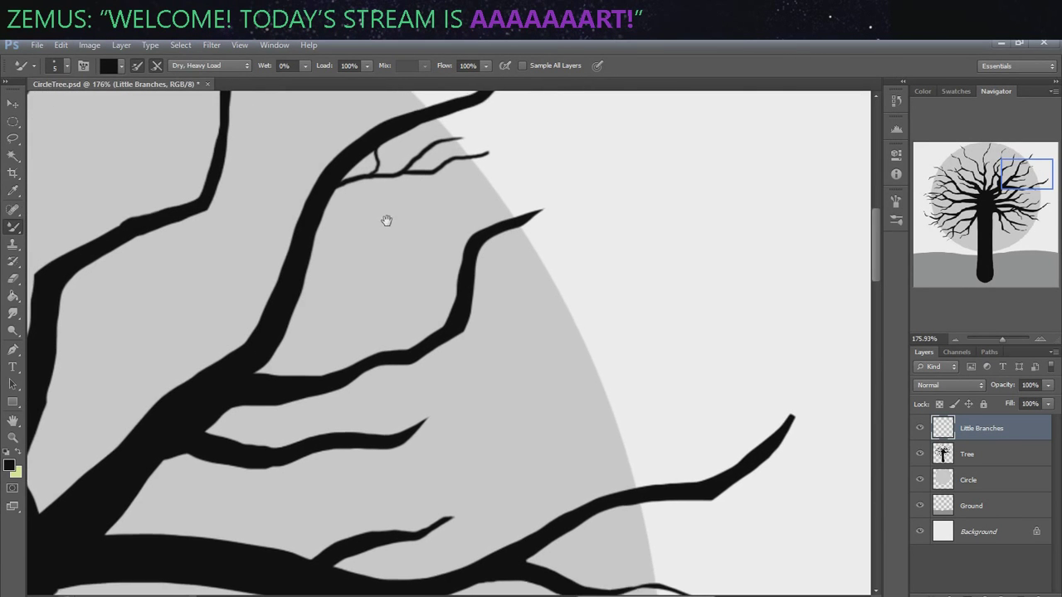
left_click_drag(471, 238, 490, 197)
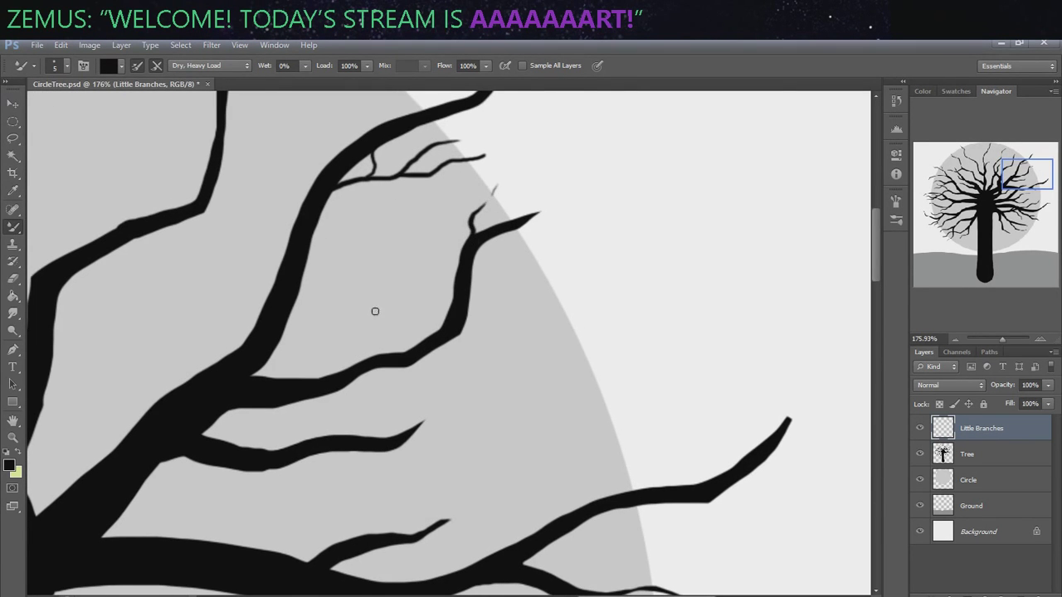
left_click_drag(330, 291, 351, 246)
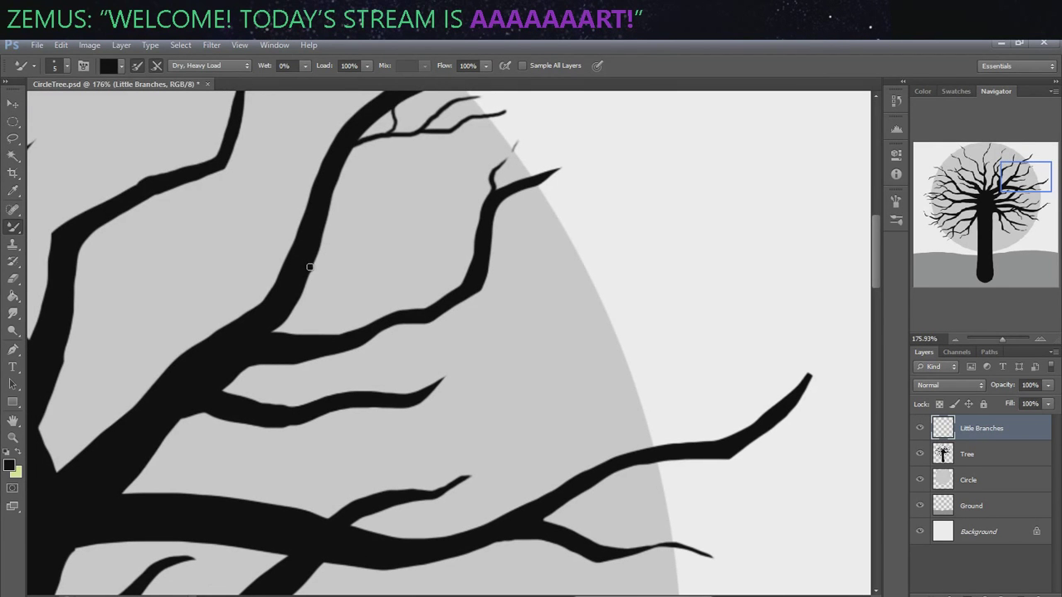
mouse_move(302, 277)
left_mouse_down()
mouse_move(409, 217)
mouse_move(429, 170)
left_mouse_up()
left_click_drag(409, 204, 489, 142)
Add more short twigs and spurs off the newly painted branches.
left_click_drag(320, 228, 408, 157)
mouse_move(369, 201)
left_mouse_down()
mouse_move(448, 154)
mouse_move(479, 172)
left_mouse_up()
left_click_drag(331, 185, 388, 152)
mouse_move(464, 208)
left_mouse_down()
mouse_move(308, 348)
mouse_move(504, 173)
left_mouse_up()
mouse_move(375, 235)
left_mouse_down()
mouse_move(501, 196)
mouse_move(436, 277)
left_mouse_up()
Keep the brush thin, extend a branch tip, and undo the stroke joining thin and thick branches.
key("bracketright")
key("bracketright")
key("bracketright")
key("bracketright")
key("bracketright")
key("bracketright")
key("bracketleft")
key("bracketleft")
key("bracketleft")
mouse_move(454, 172)
left_mouse_down()
mouse_move(486, 174)
mouse_move(449, 235)
left_mouse_up()
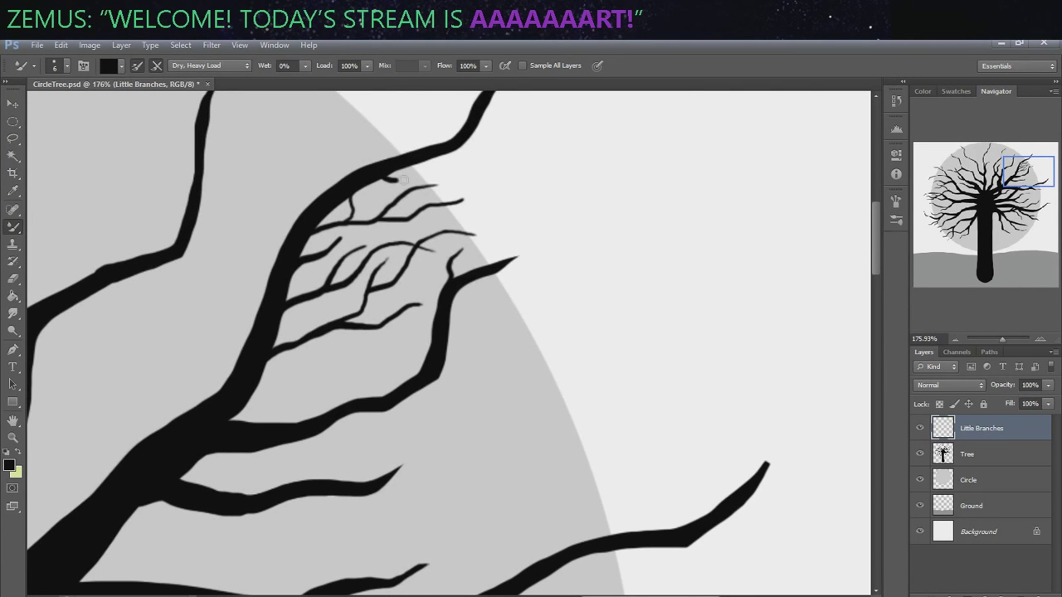
left_click_drag(497, 310, 475, 172)
mouse_move(324, 252)
left_mouse_down()
mouse_move(437, 151)
mouse_move(505, 137)
mouse_move(508, 117)
left_mouse_up()
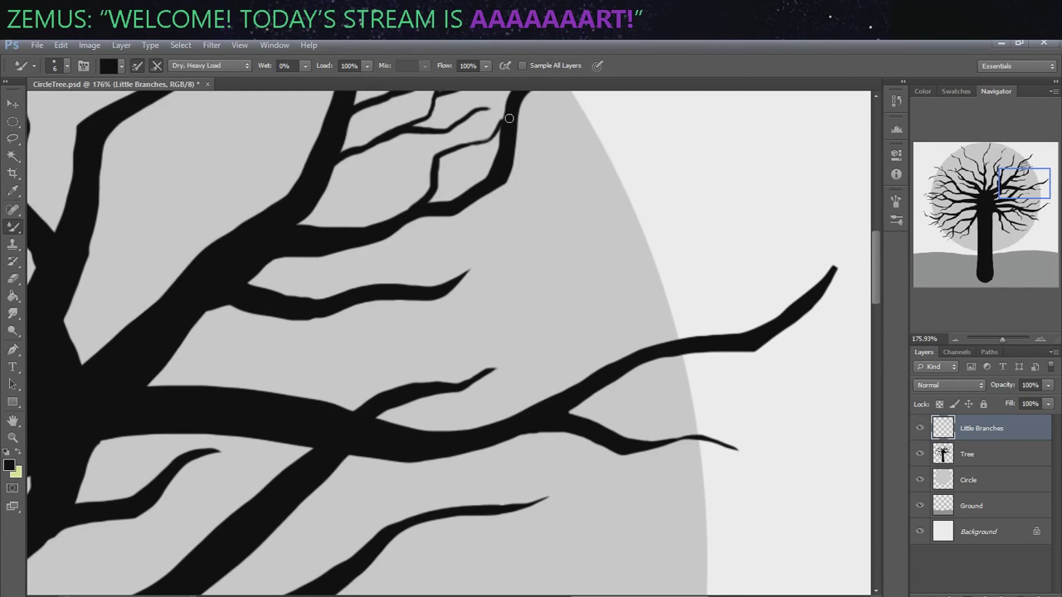
key("ctrl+z")
key("ctrl+z")
key("ctrl+z")
mouse_move(484, 145)
left_mouse_down()
mouse_move(433, 212)
mouse_move(500, 195)
mouse_move(523, 176)
mouse_move(458, 227)
mouse_move(549, 191)
left_mouse_up()
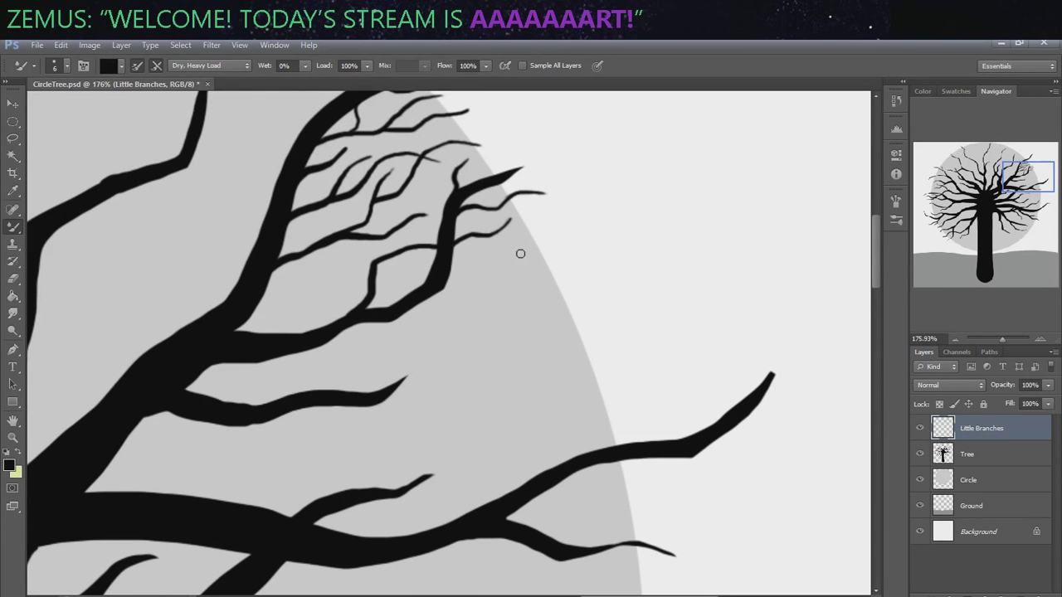
scroll(519, 251, "down", 2)
Paint a small cluster of up-right twigs, then zoom out to view the whole tree.
left_click_drag(456, 237, 576, 199)
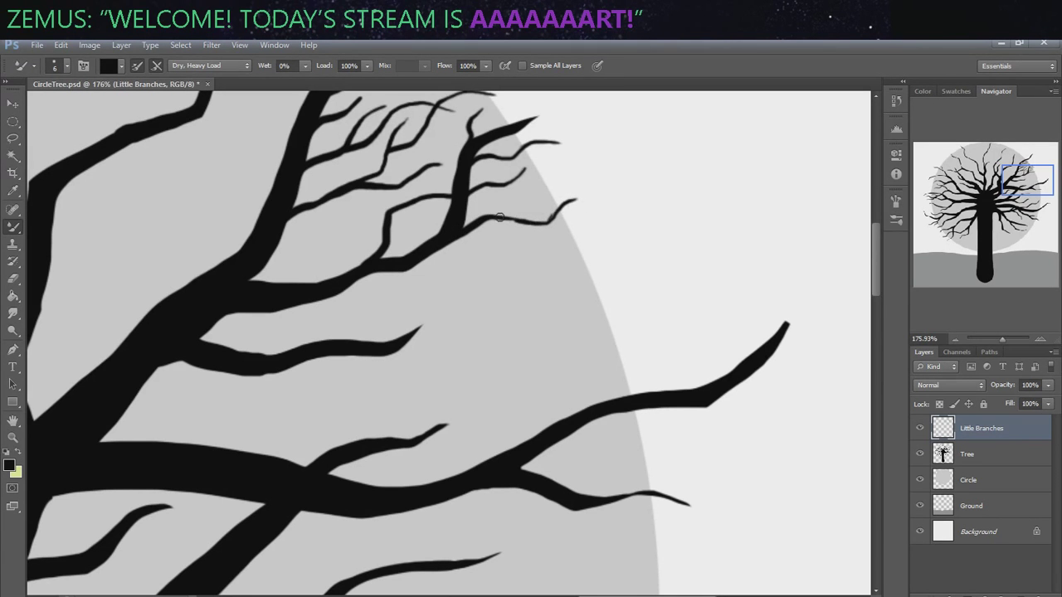
mouse_move(517, 214)
left_mouse_down()
mouse_move(539, 193)
mouse_move(571, 187)
left_mouse_up()
left_click_drag(475, 263, 545, 218)
left_click_drag(459, 197, 498, 184)
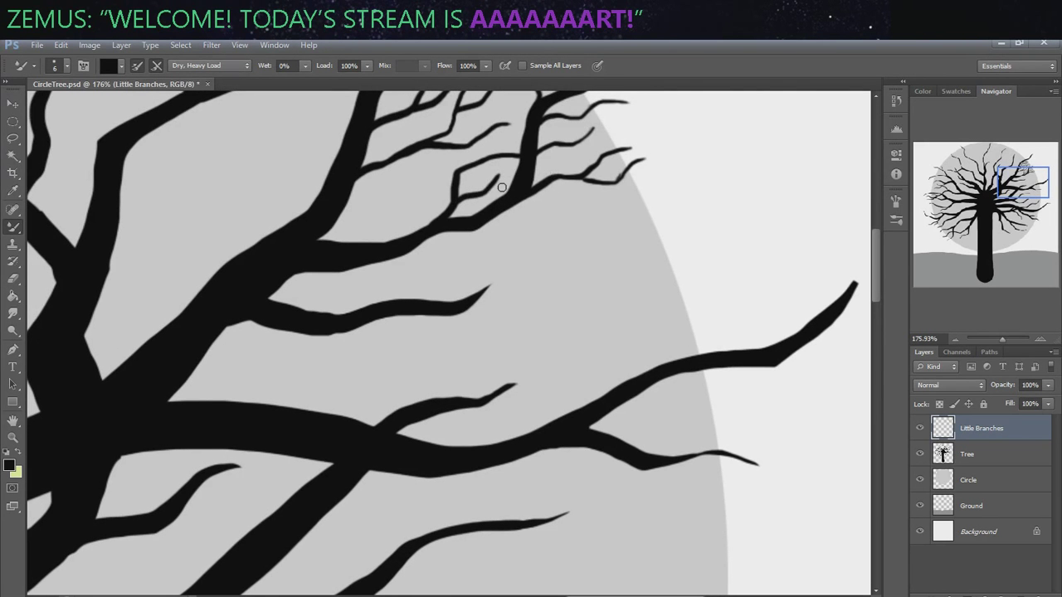
mouse_move(462, 239)
left_mouse_down()
mouse_move(410, 333)
mouse_move(465, 277)
left_mouse_up()
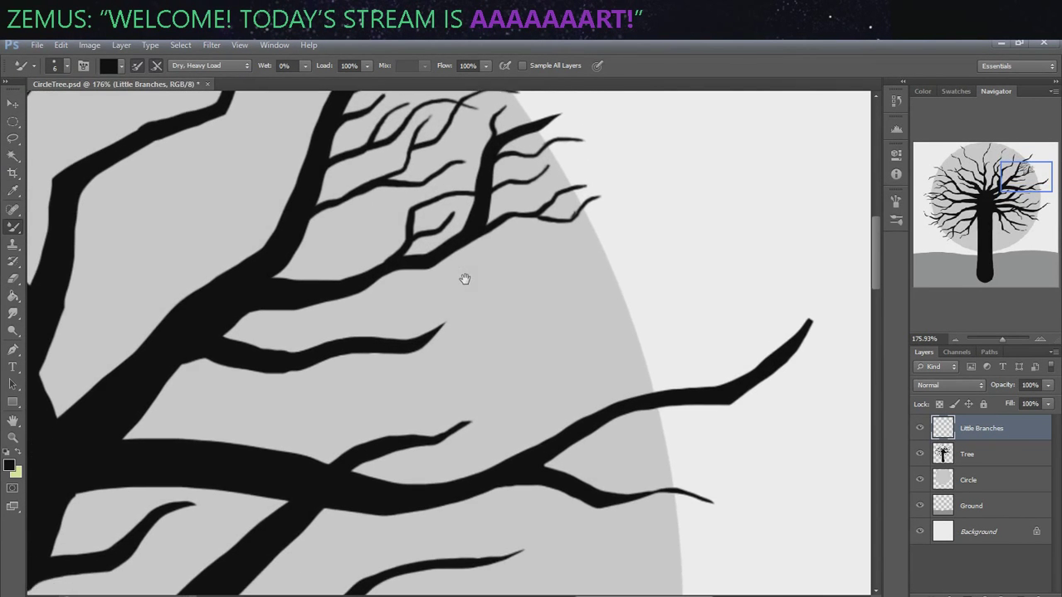
left_click(361, 278, "alt")
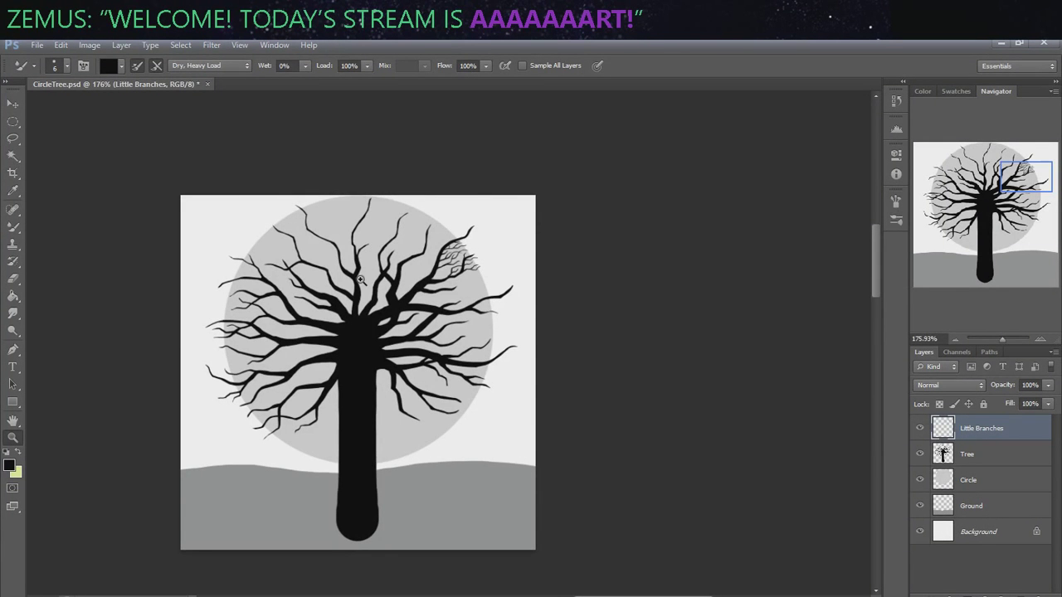
Zoom into the upper-right twig cluster and paint three thin branches up and right.
left_click(497, 220)
left_click_drag(625, 293, 451, 219)
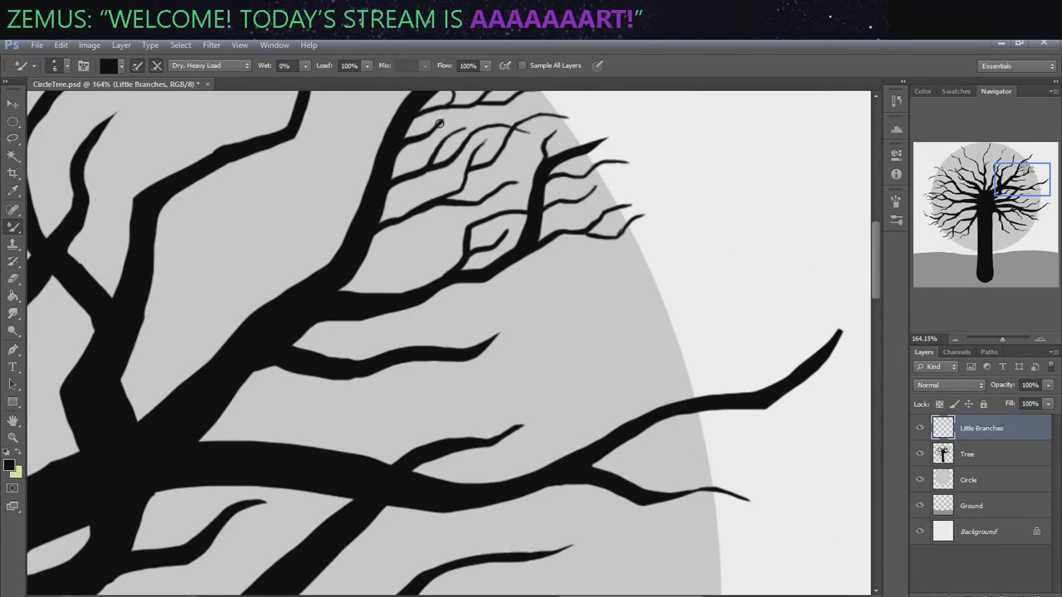
mouse_move(449, 197)
left_mouse_down()
mouse_move(449, 228)
mouse_move(463, 214)
left_mouse_up()
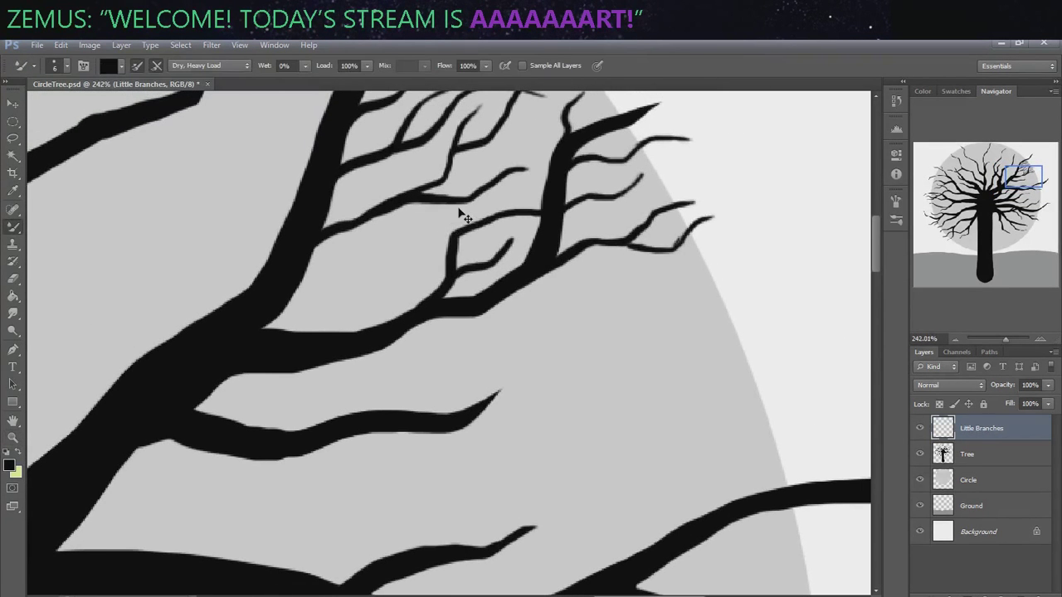
left_click_drag(452, 296, 504, 218)
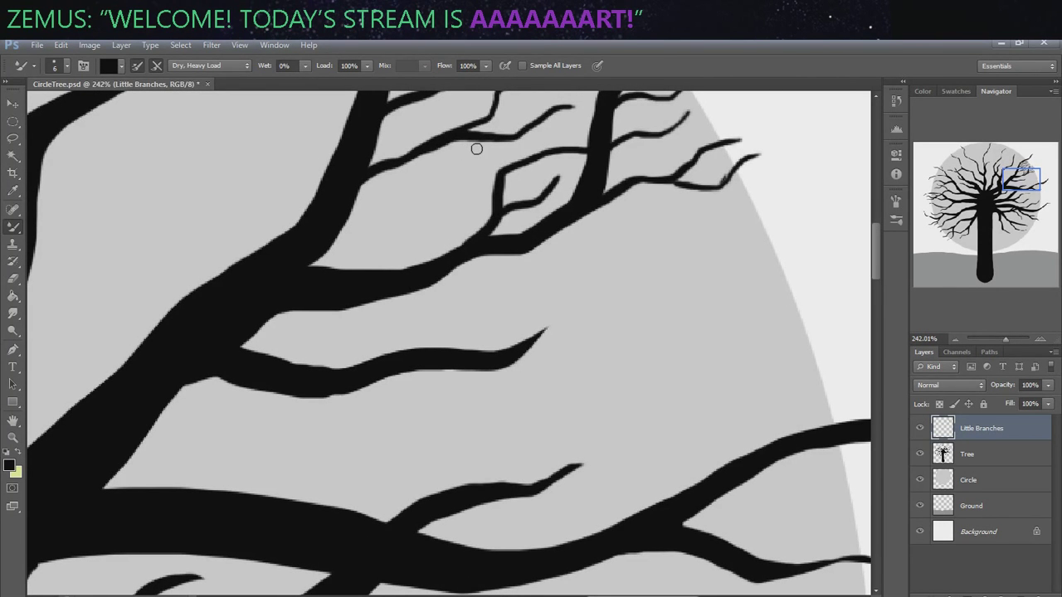
left_click_drag(457, 249, 486, 240)
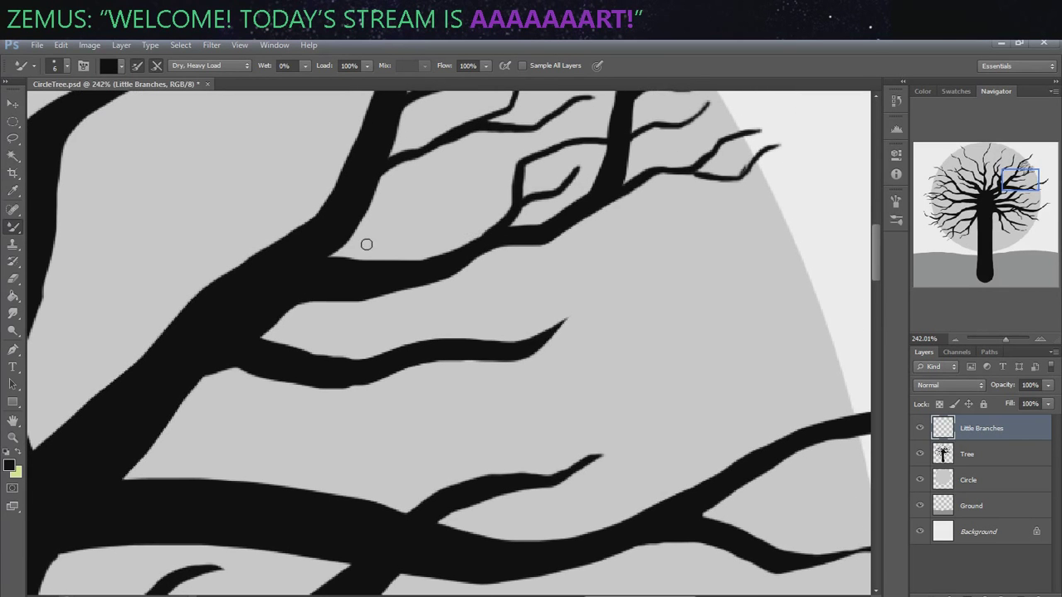
left_click_drag(369, 262, 485, 204)
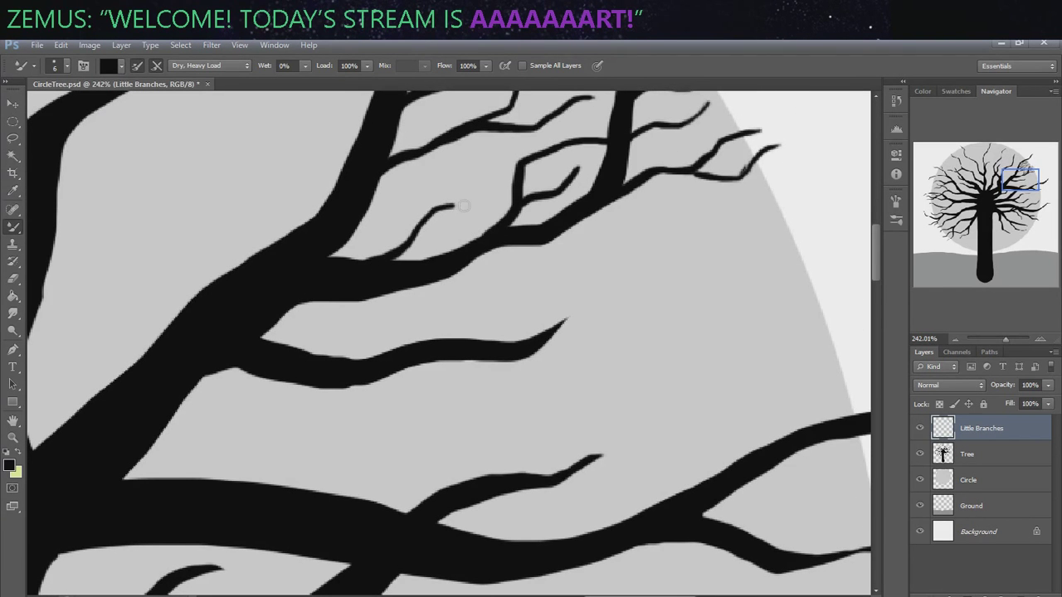
left_click_drag(412, 232, 500, 152)
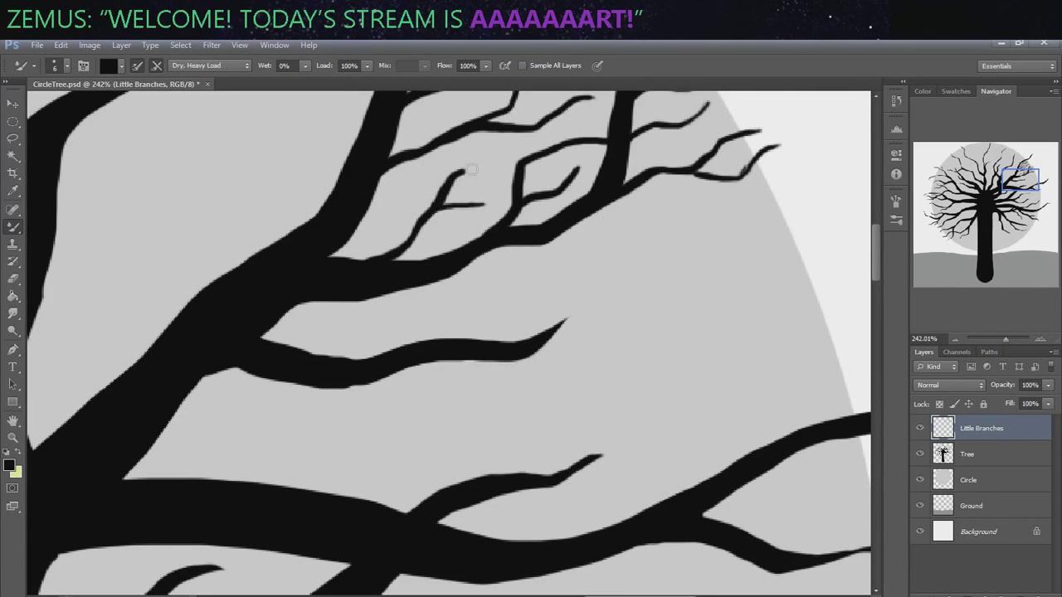
left_click_drag(354, 218, 445, 159)
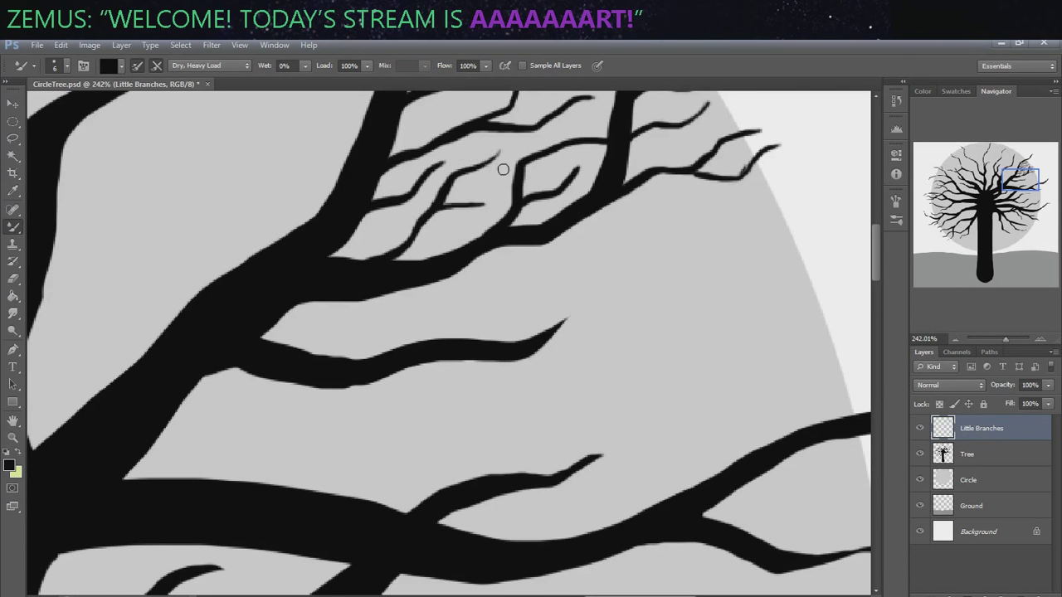
Replace a discarded curving stroke with a longer thin twig reaching right.
mouse_move(481, 246)
left_mouse_down()
mouse_move(355, 443)
mouse_move(341, 421)
left_mouse_up()
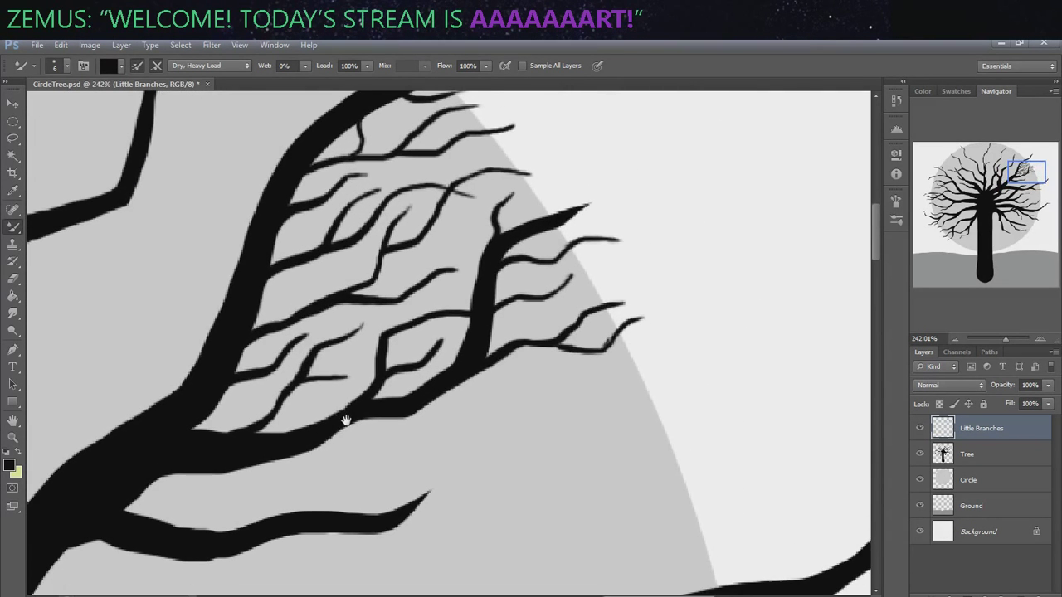
left_click_drag(412, 240, 479, 211)
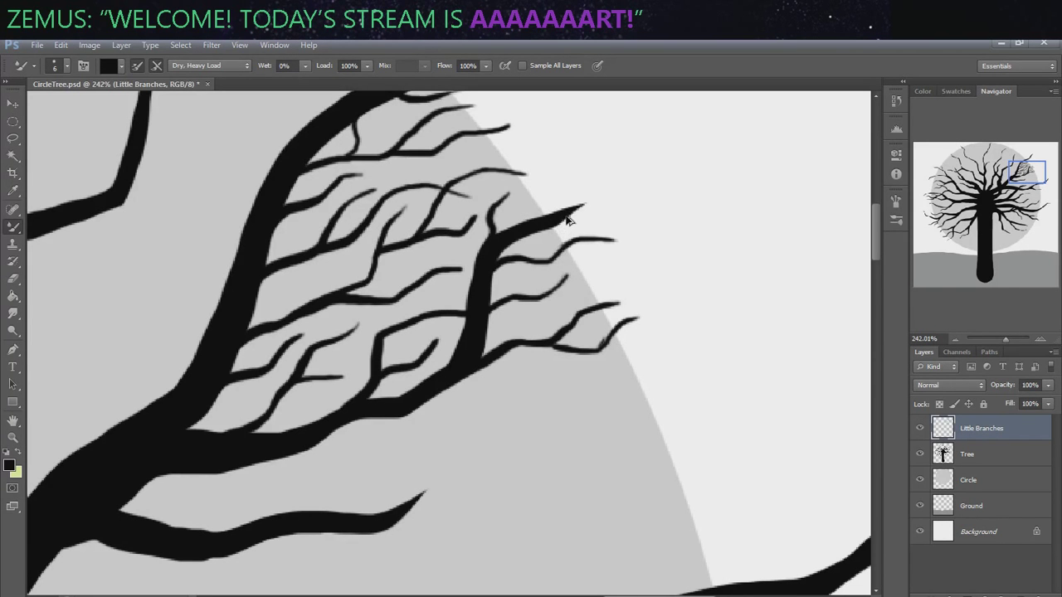
key("ctrl+z")
mouse_move(410, 241)
left_mouse_down()
mouse_move(544, 213)
mouse_move(451, 310)
mouse_move(490, 260)
mouse_move(446, 194)
mouse_move(541, 210)
mouse_move(578, 200)
mouse_move(696, 205)
mouse_move(545, 221)
mouse_move(593, 262)
left_mouse_up()
Extend the wavy branch right and add several small twigs toward the circle's edge.
mouse_move(431, 254)
left_mouse_down()
mouse_move(528, 233)
mouse_move(570, 204)
left_mouse_up()
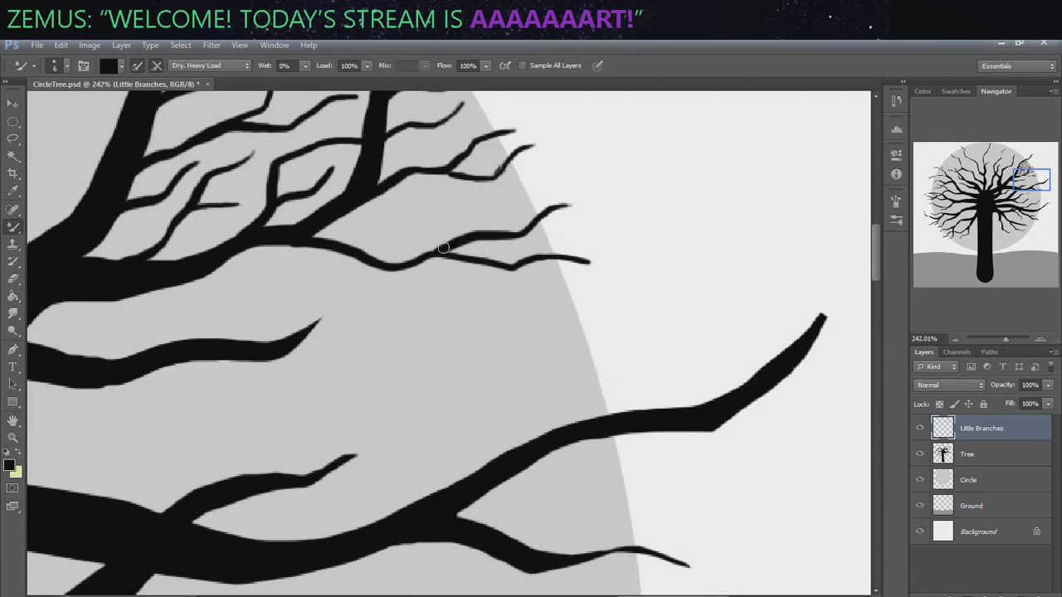
mouse_move(396, 267)
left_mouse_down()
mouse_move(461, 217)
mouse_move(598, 239)
mouse_move(665, 229)
left_mouse_up()
mouse_move(498, 243)
left_mouse_down()
mouse_move(537, 221)
mouse_move(627, 204)
left_mouse_up()
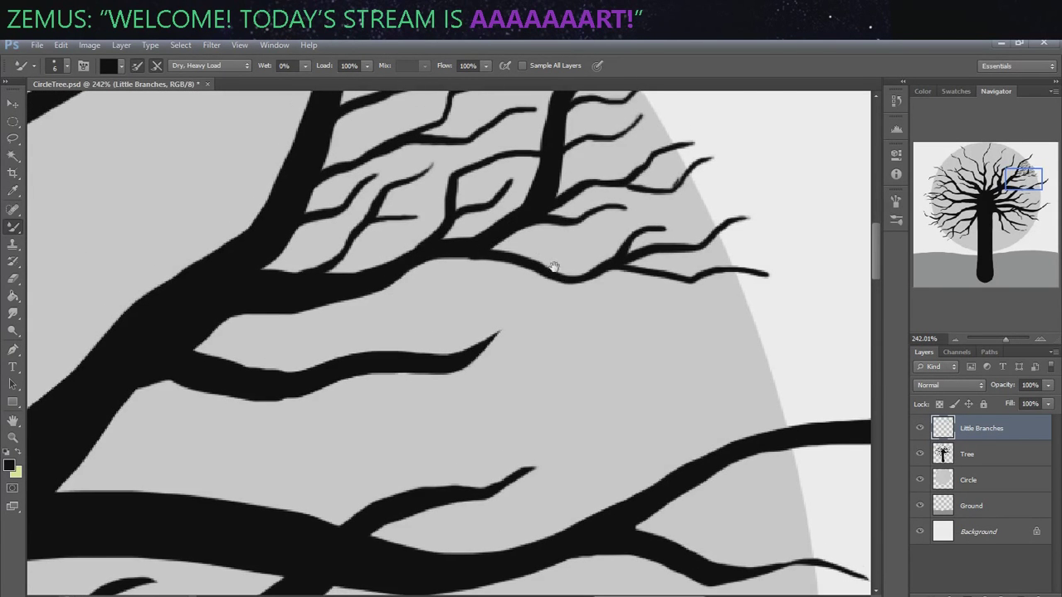
left_click_drag(554, 266, 543, 245)
left_click_drag(547, 196, 609, 237)
left_click_drag(560, 266, 547, 229)
Paint two twigs hanging down-right from the branch end and two reaching up-right.
left_click_drag(481, 242, 475, 245)
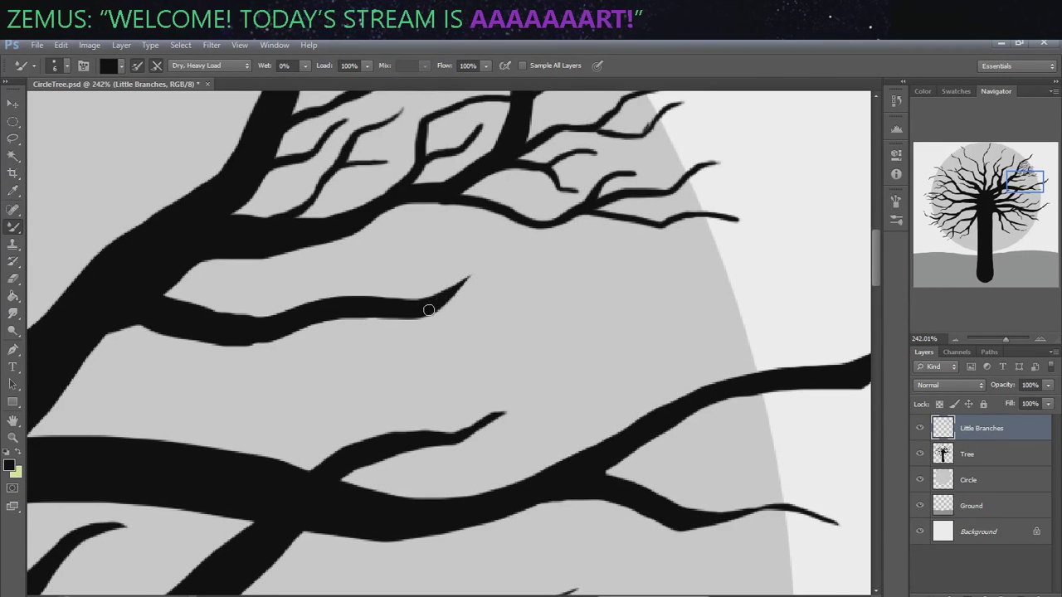
left_click_drag(400, 315, 496, 336)
mouse_move(429, 308)
left_mouse_down()
mouse_move(496, 336)
mouse_move(481, 202)
mouse_move(525, 277)
left_mouse_up()
mouse_move(471, 222)
left_mouse_down()
mouse_move(621, 199)
mouse_move(657, 173)
left_mouse_up()
left_click_drag(612, 202, 743, 210)
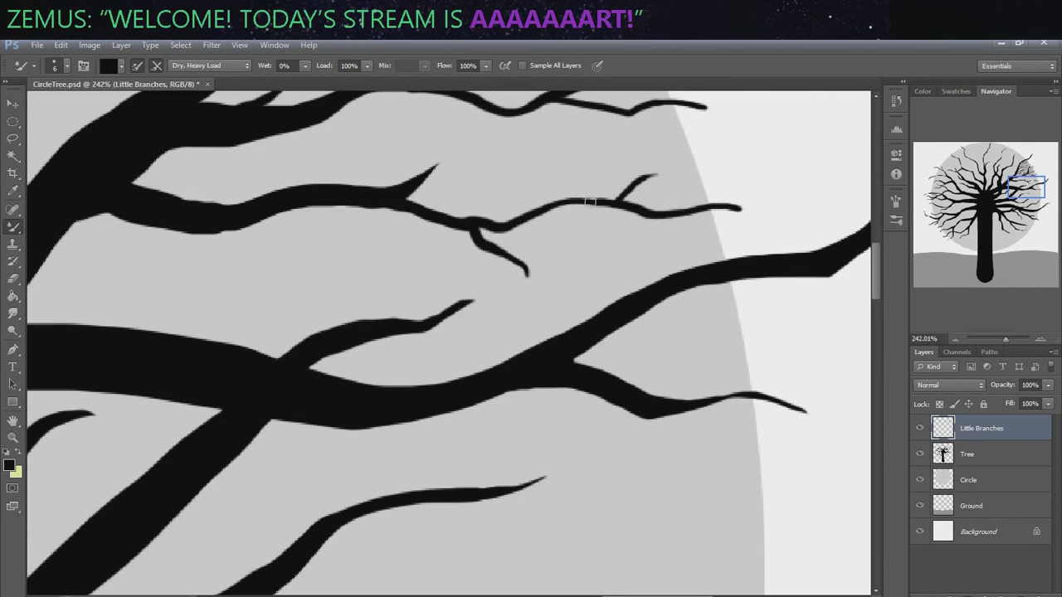
Add rising, short and down-pointing twigs on the next branches near the edge.
left_click_drag(486, 194, 456, 236)
mouse_move(383, 240)
left_mouse_down()
mouse_move(469, 205)
mouse_move(549, 209)
left_mouse_up()
left_click_drag(432, 236, 542, 210)
left_click_drag(614, 225, 664, 244)
mouse_move(569, 204)
left_mouse_down()
mouse_move(514, 337)
mouse_move(611, 323)
left_mouse_up()
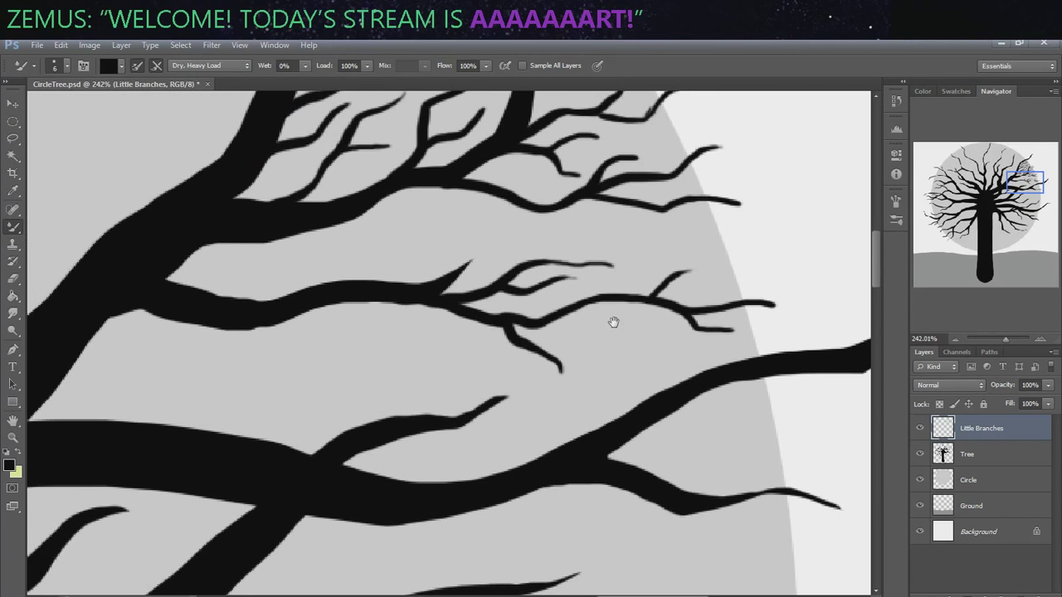
left_click_drag(616, 216, 659, 273)
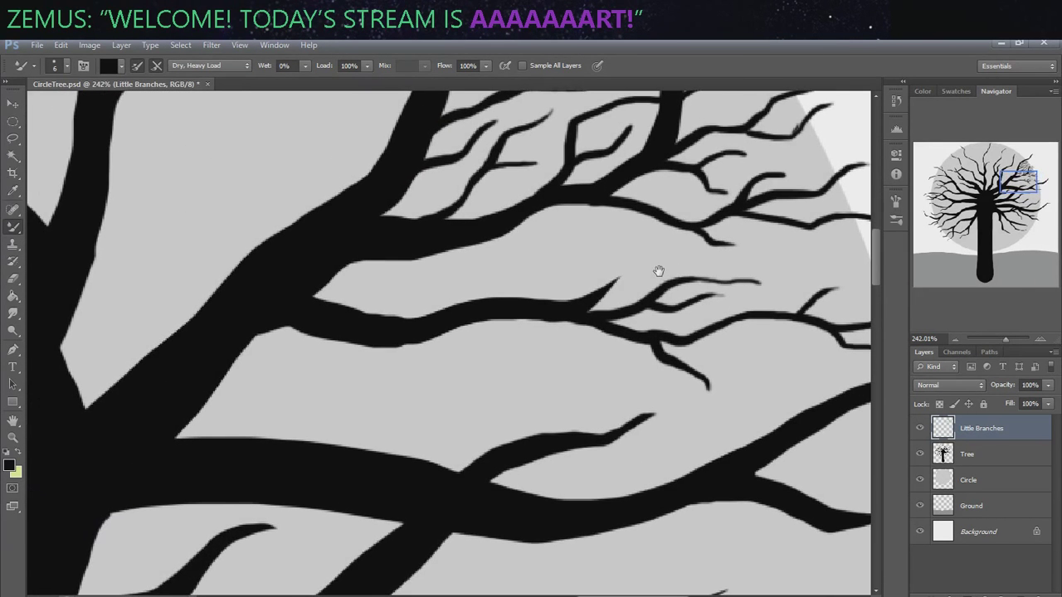
mouse_move(489, 237)
left_mouse_down()
mouse_move(538, 225)
mouse_move(673, 242)
left_mouse_up()
Extend and thicken the curving twig and add several short arching twigs.
left_click_drag(585, 244, 640, 254)
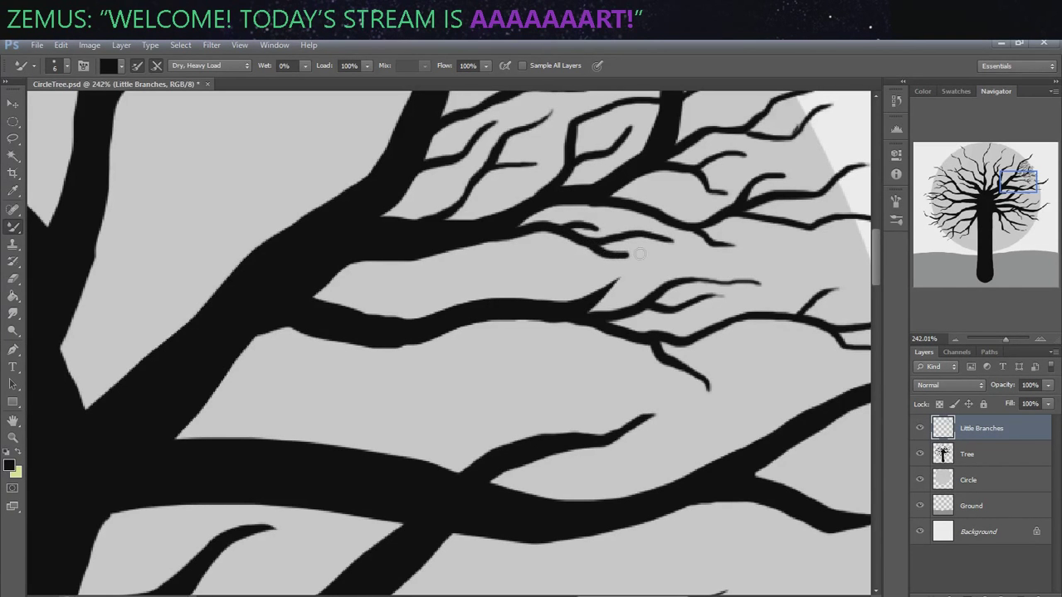
mouse_move(483, 263)
left_mouse_down()
mouse_move(572, 224)
mouse_move(657, 219)
left_mouse_up()
left_click_drag(568, 237, 635, 230)
left_click_drag(569, 239, 617, 207)
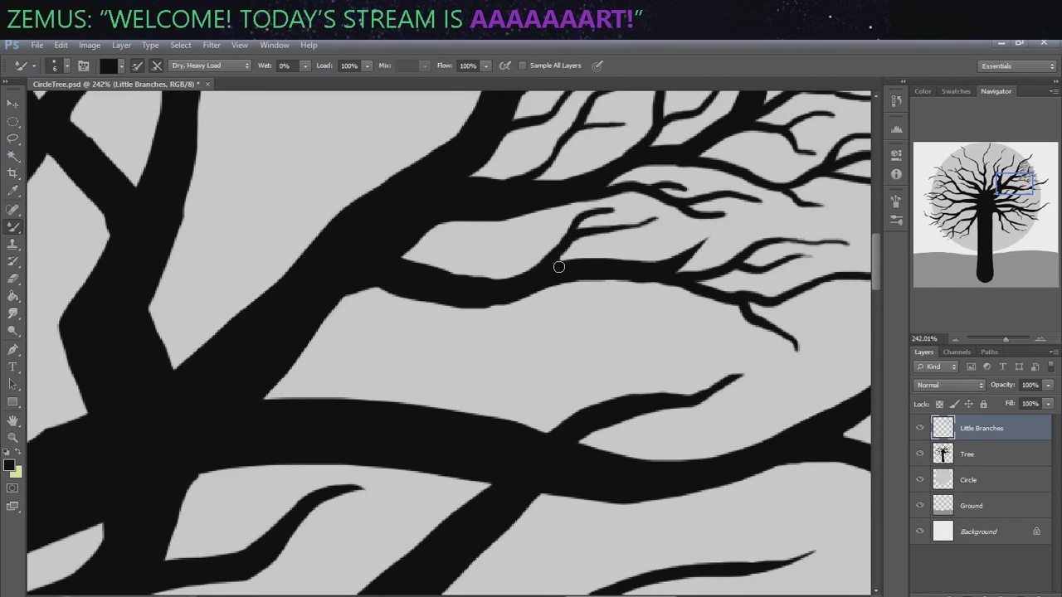
mouse_move(444, 271)
left_mouse_down()
mouse_move(477, 257)
mouse_move(541, 270)
left_mouse_up()
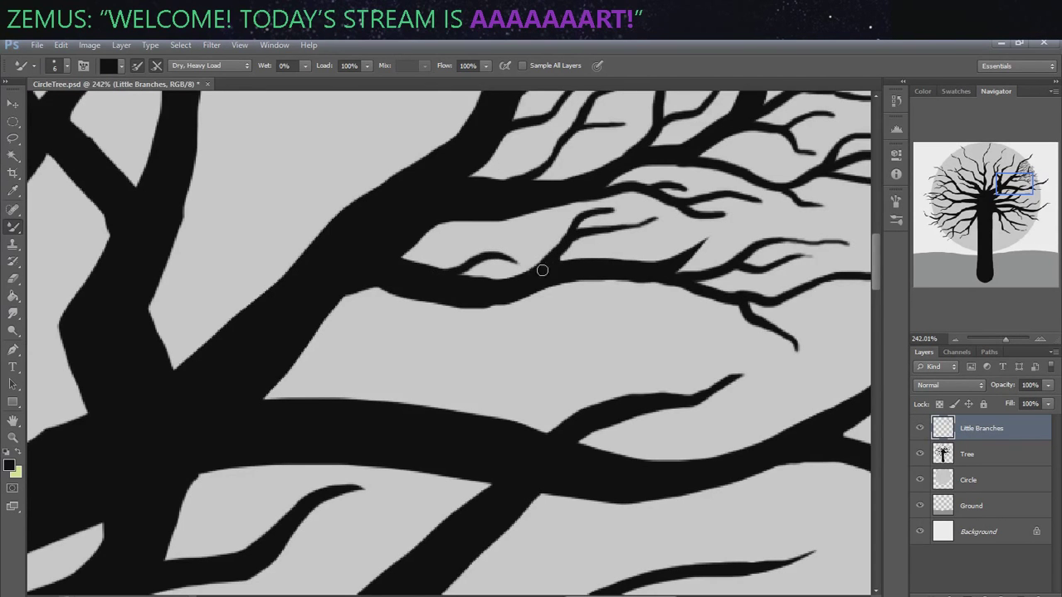
left_click_drag(445, 223, 547, 246)
left_click_drag(517, 214, 550, 226)
mouse_move(686, 257)
left_mouse_down()
mouse_move(315, 407)
mouse_move(332, 363)
left_mouse_up()
Lengthen twigs near the circle's edge, redraw an undone short twig, and add a hanging twig.
left_click_drag(481, 355, 481, 244)
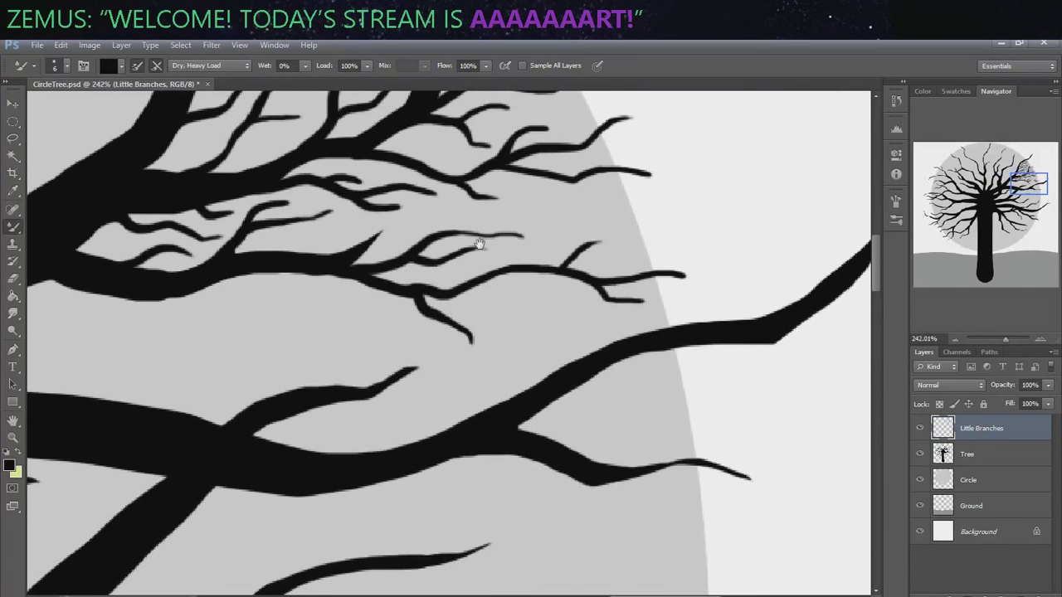
left_click_drag(415, 207, 502, 219)
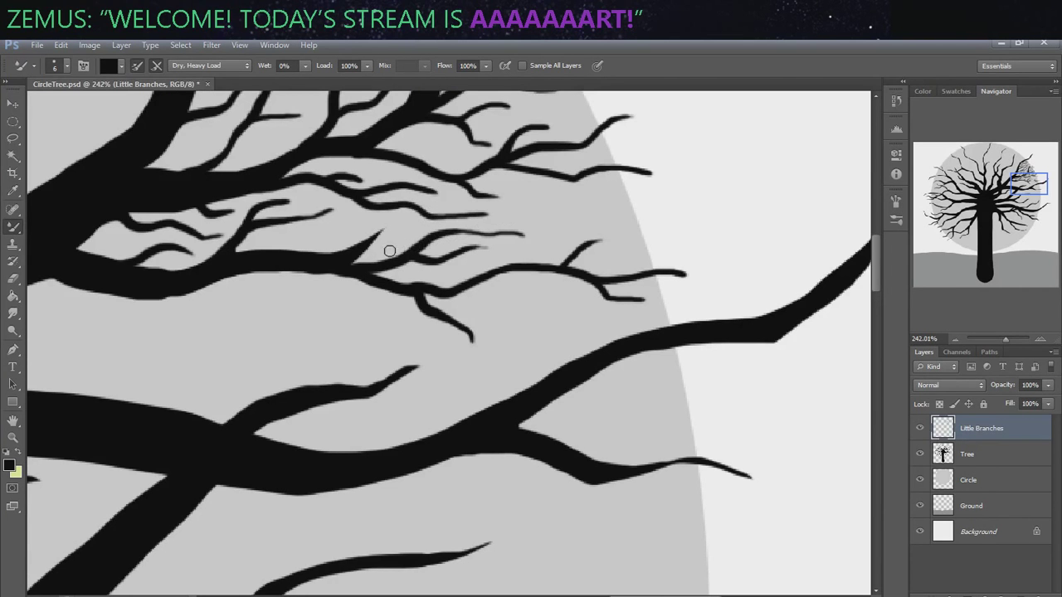
mouse_move(351, 247)
left_mouse_down()
mouse_move(392, 225)
mouse_move(470, 227)
left_mouse_up()
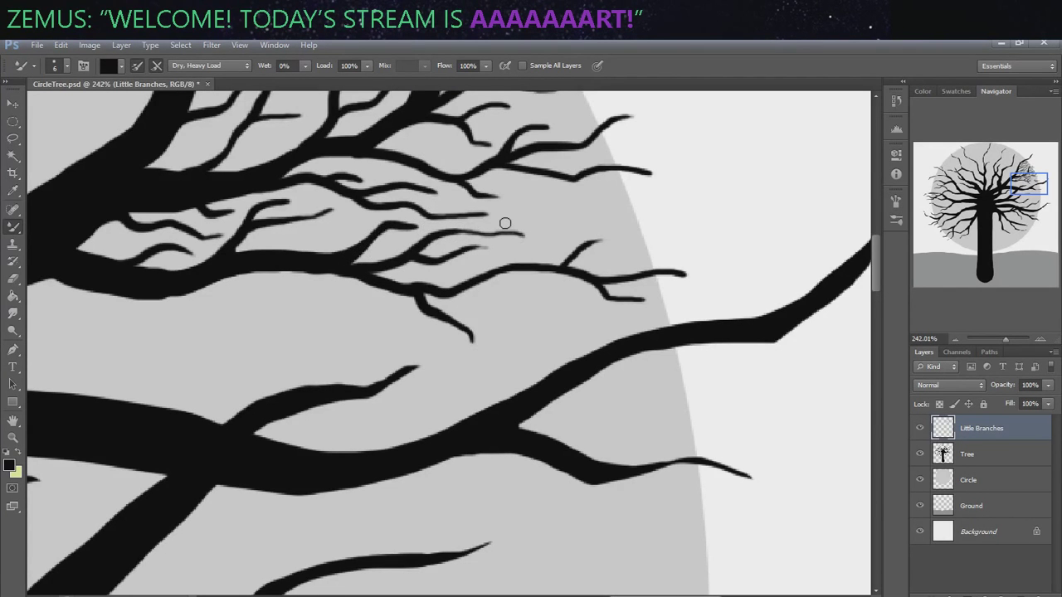
key("ctrl+z")
left_click_drag(368, 242, 396, 224)
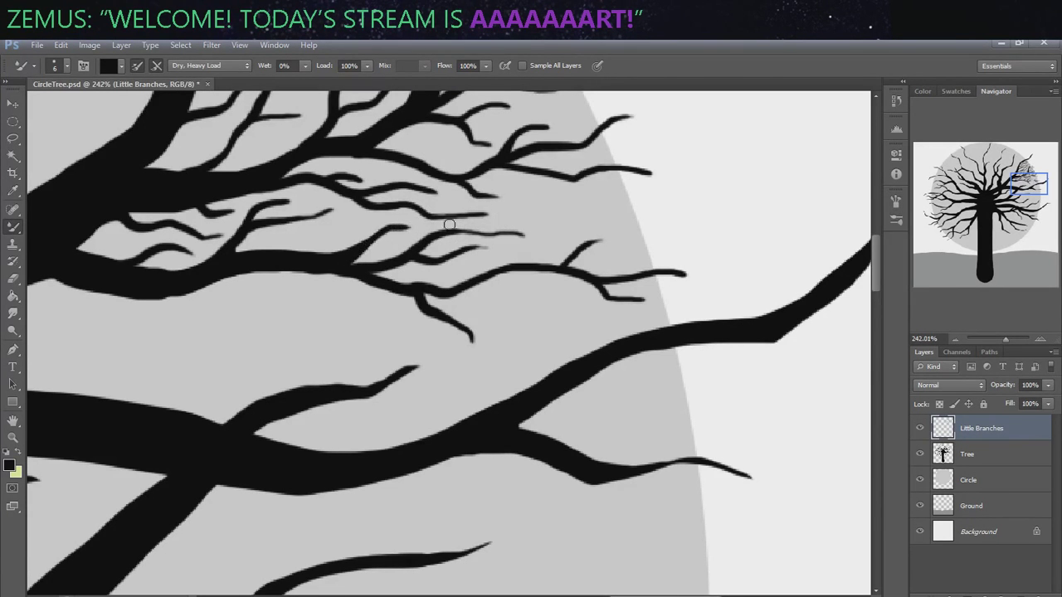
left_click_drag(509, 254, 433, 348)
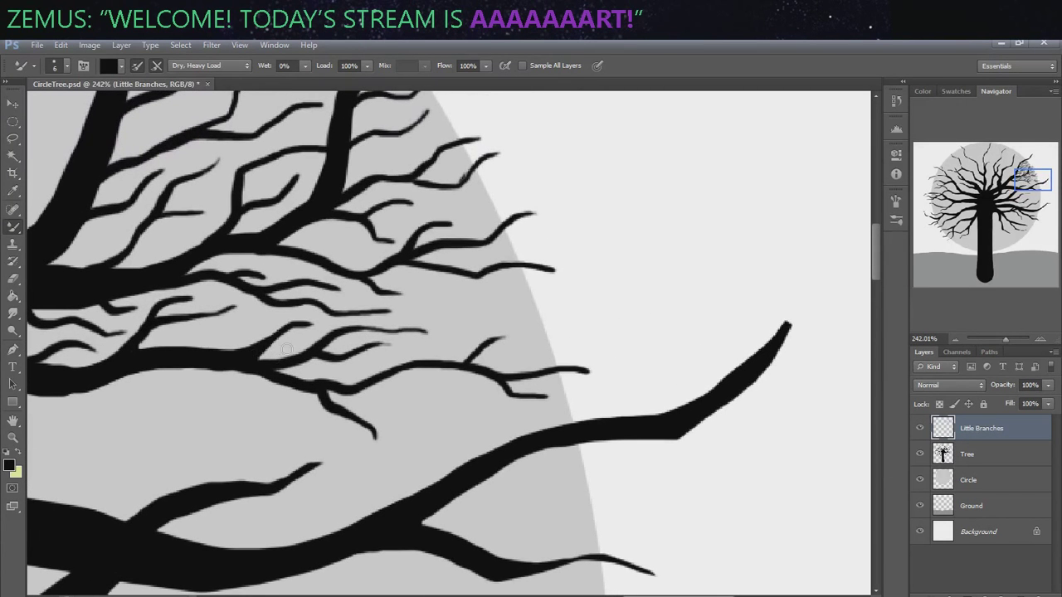
scroll(526, 294, "down", 2)
left_click_drag(478, 239, 523, 259)
Zoom out and back in, then save the tree artwork via File > Save.
scroll(561, 270, "down", 2)
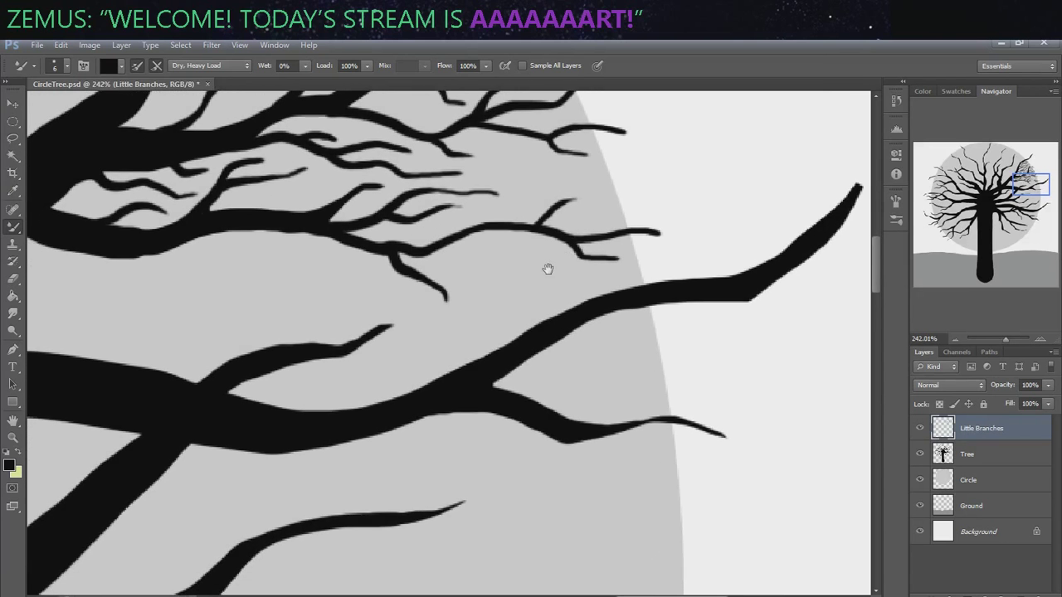
scroll(545, 268, "down", 4)
scroll(441, 280, "up", 1)
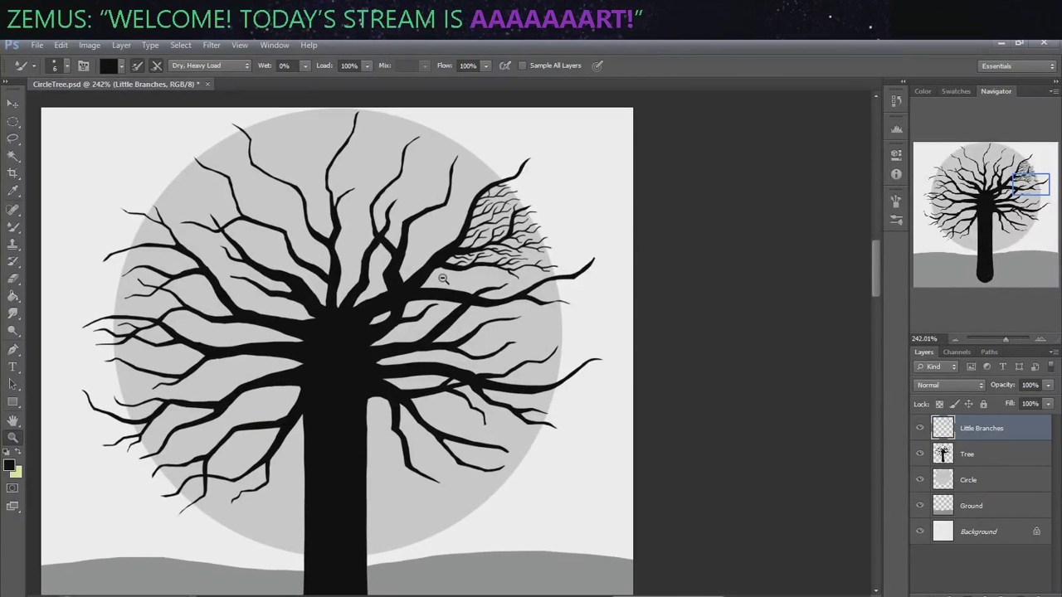
scroll(452, 276, "up", 2)
scroll(489, 274, "up", 2)
scroll(522, 253, "up", 2)
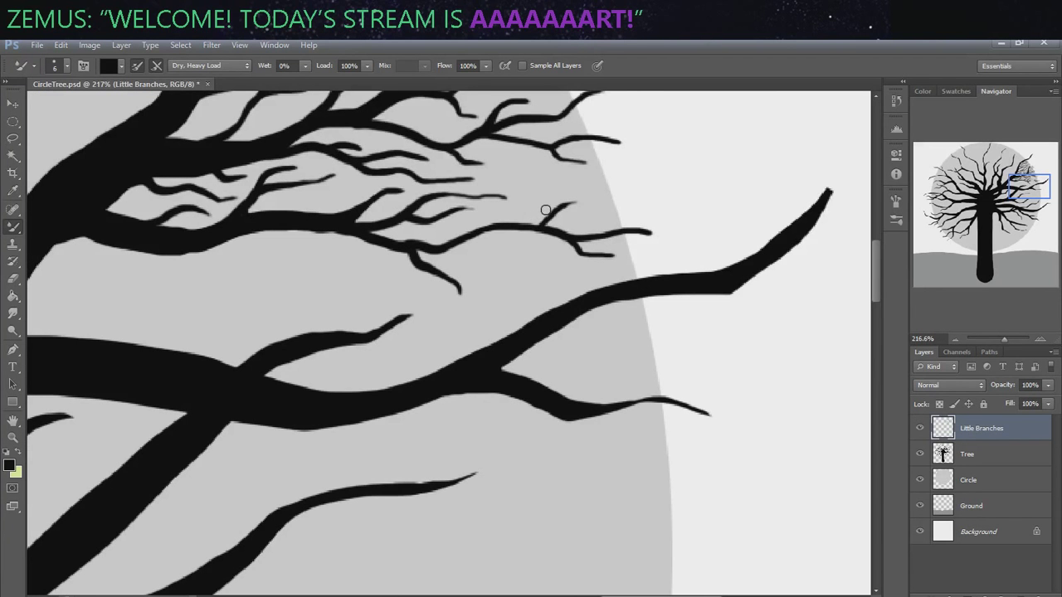
mouse_move(403, 274)
left_mouse_down()
mouse_move(685, 225)
mouse_move(658, 224)
left_mouse_up()
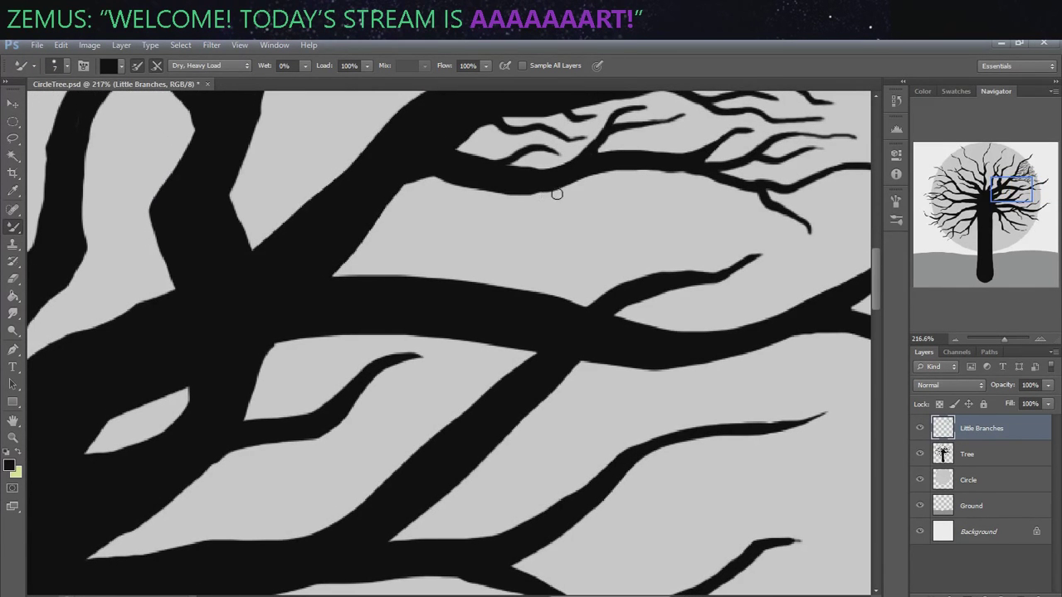
left_click(39, 46)
left_click(54, 191)
Paint small twigs hanging down-right from the inner branches and extend a branch tip.
left_click_drag(660, 215, 564, 185)
mouse_move(450, 165)
left_mouse_down()
mouse_move(571, 214)
mouse_move(639, 193)
mouse_move(590, 222)
left_mouse_up()
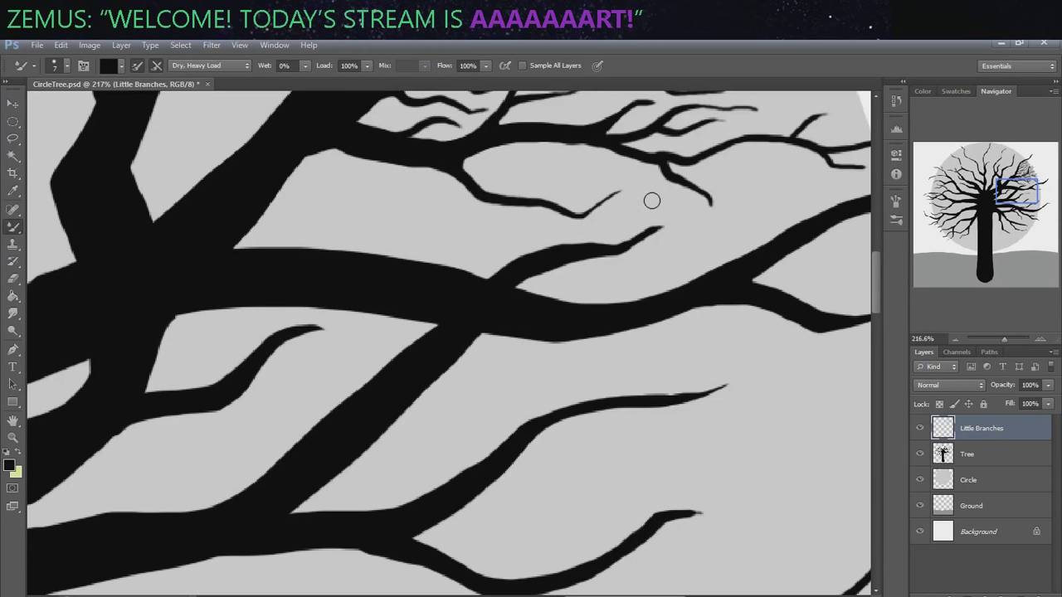
left_click_drag(481, 197, 549, 236)
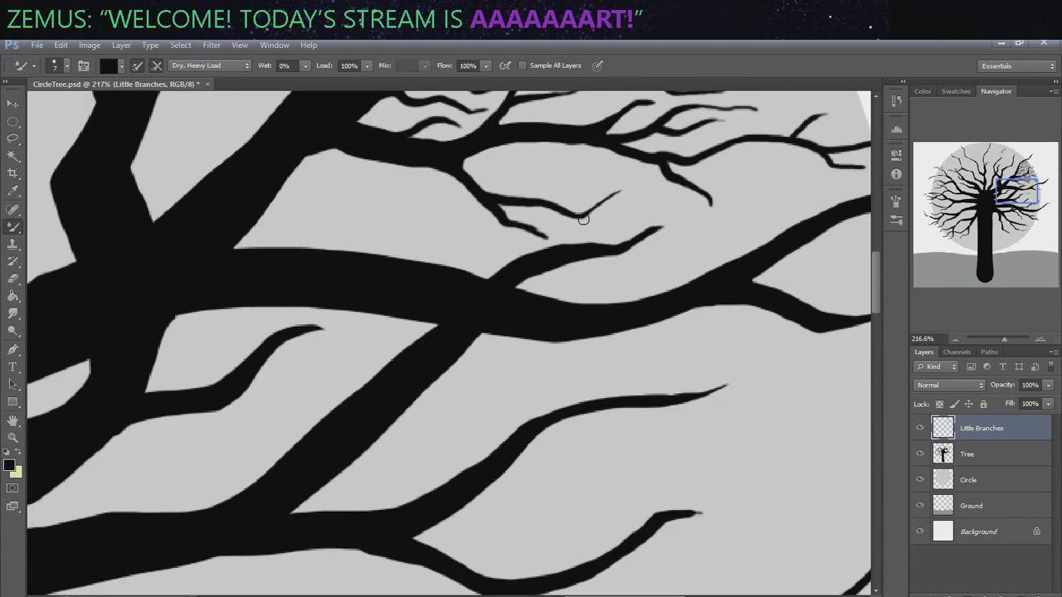
left_click_drag(545, 193, 493, 230)
left_click_drag(434, 172, 529, 224)
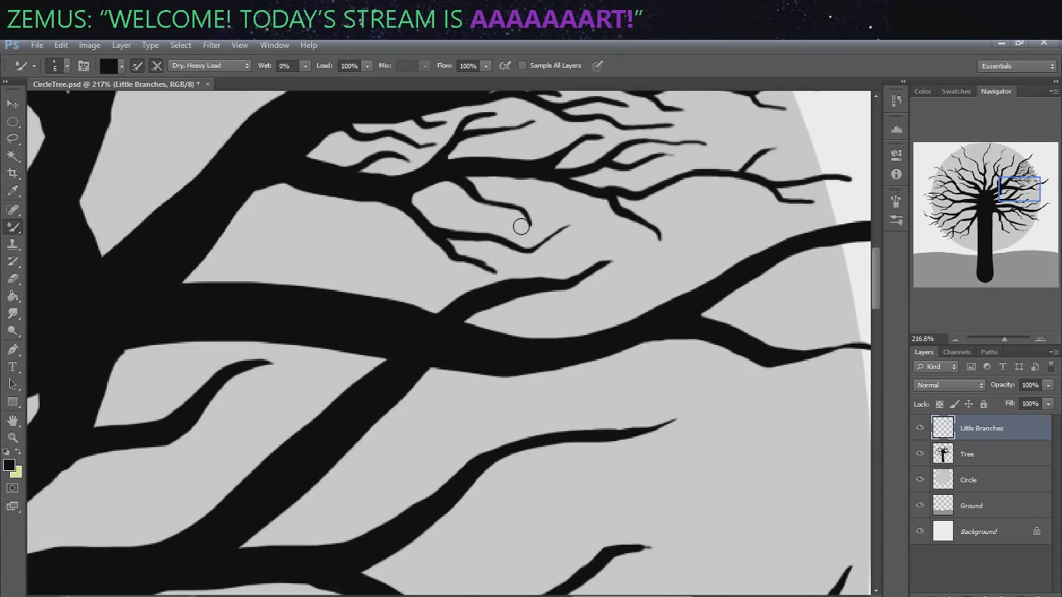
With a smaller brush, thicken a small twig, add a short twig, and darken a branch.
key("bracketleft")
key("bracketleft")
key("bracketleft")
left_click_drag(475, 199, 487, 214)
mouse_move(592, 232)
left_mouse_down()
mouse_move(509, 183)
mouse_move(492, 197)
left_mouse_up()
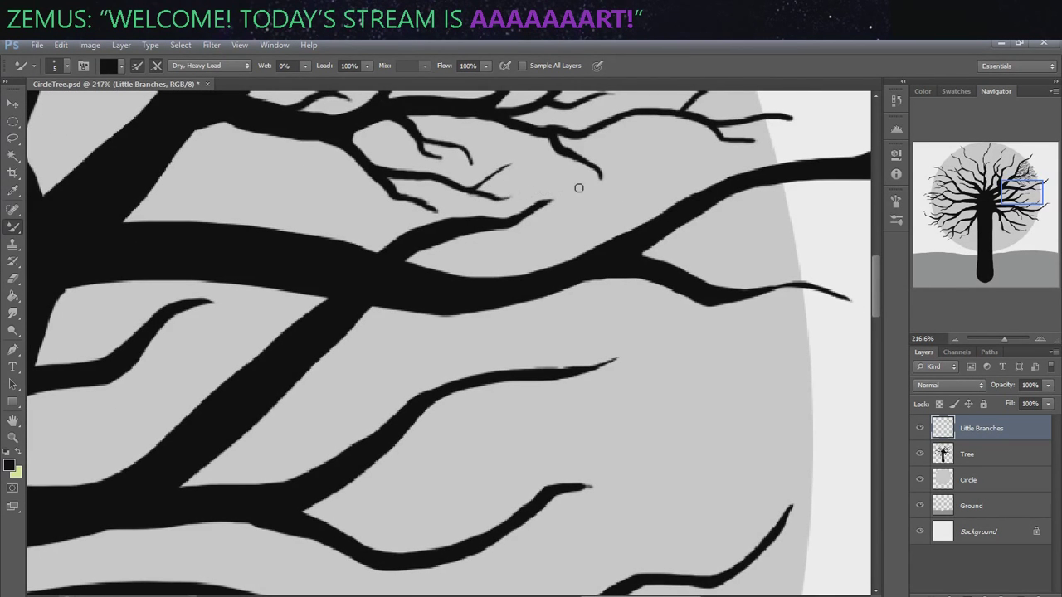
left_click_drag(510, 142, 484, 179)
mouse_move(434, 152)
left_mouse_down()
mouse_move(471, 170)
mouse_move(485, 191)
left_mouse_up()
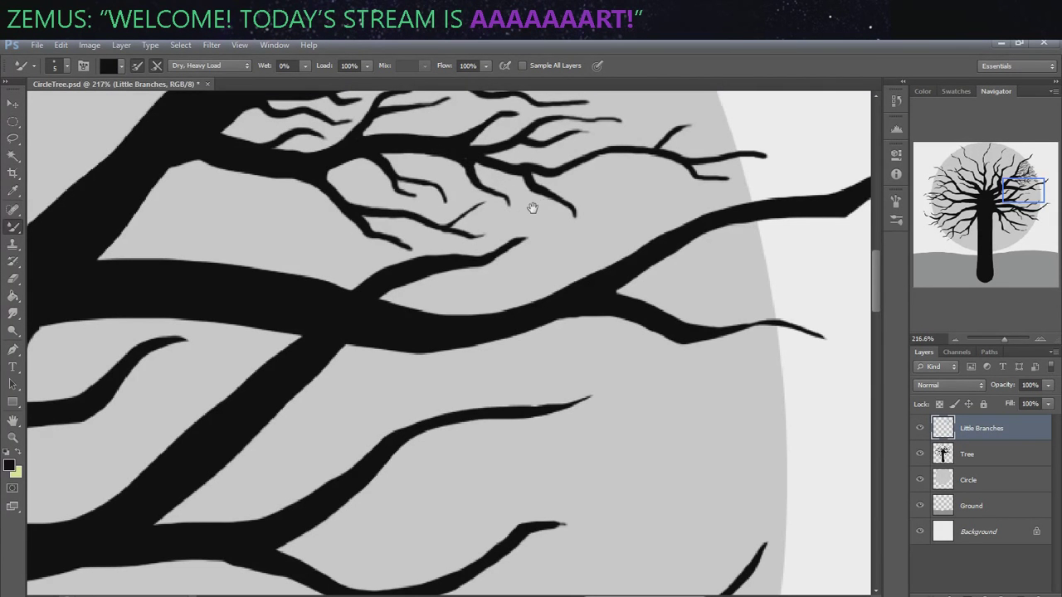
Extend the thin inner branch right and upward and lengthen a twig tip down-right.
left_click_drag(531, 207, 453, 244)
left_click_drag(478, 208, 579, 225)
mouse_move(521, 206)
left_mouse_down()
mouse_move(304, 340)
mouse_move(387, 232)
mouse_move(530, 202)
left_mouse_up()
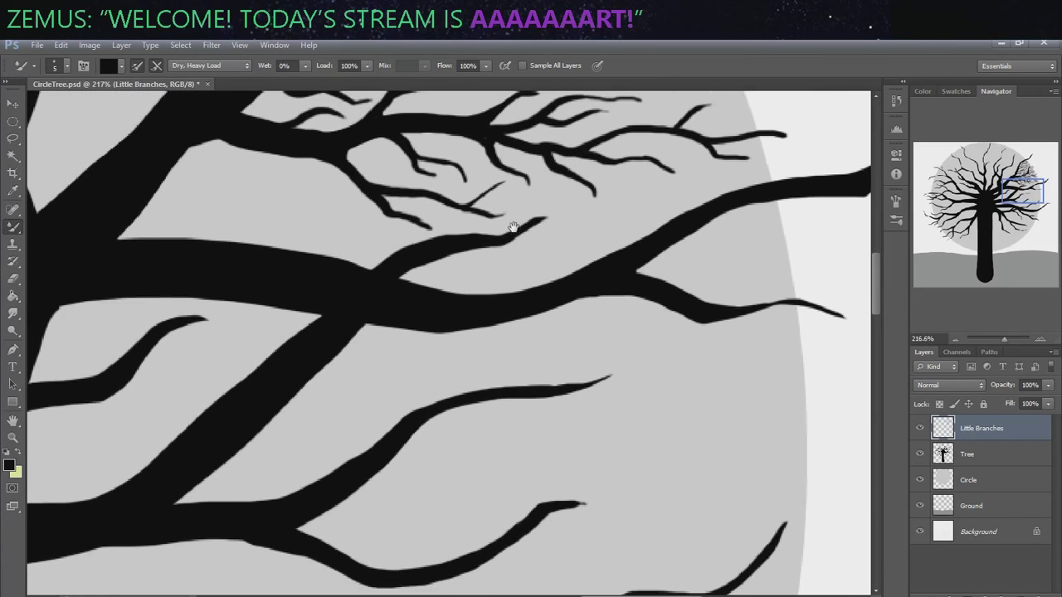
mouse_move(475, 238)
left_mouse_down()
mouse_move(594, 227)
mouse_move(622, 197)
left_mouse_up()
mouse_move(578, 230)
left_mouse_down()
mouse_move(602, 229)
mouse_move(627, 204)
left_mouse_up()
left_click_drag(535, 240, 572, 251)
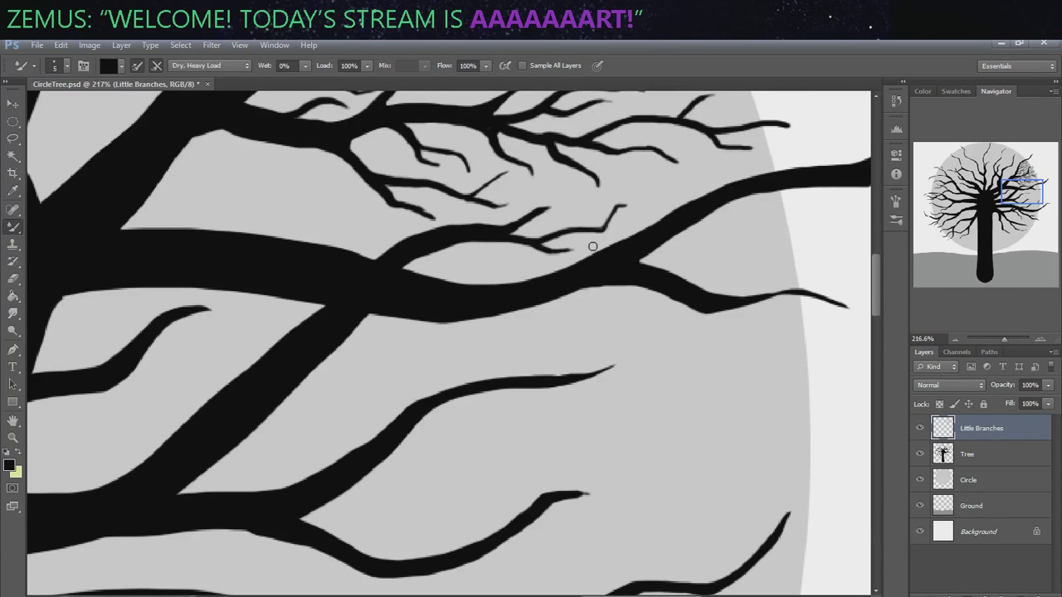
left_click_drag(449, 247, 688, 272)
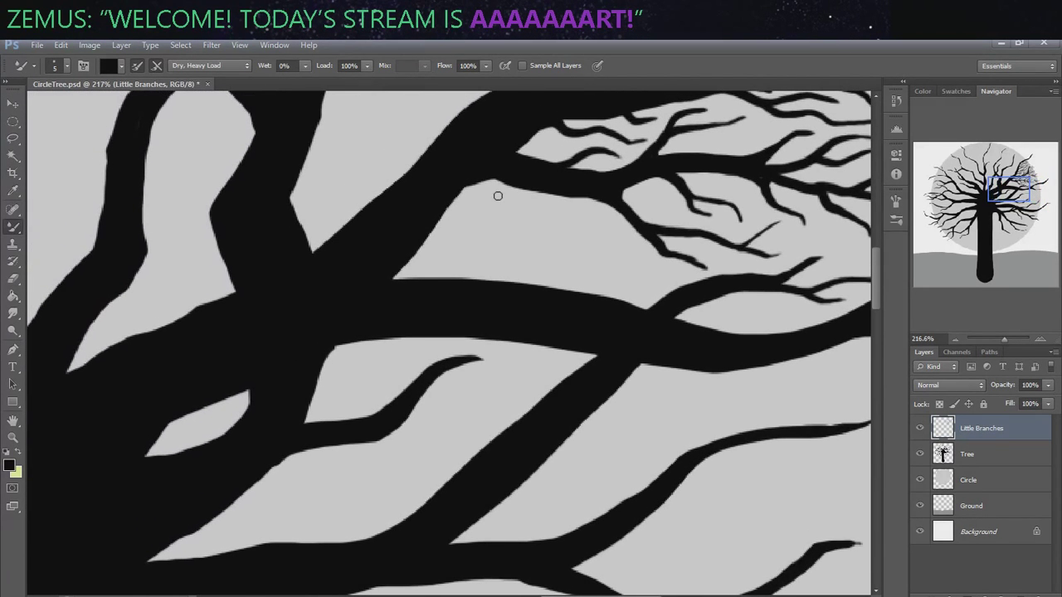
Paint small downward and up-right twigs off the right branches with a smaller brush.
mouse_move(485, 172)
left_mouse_down()
mouse_move(547, 240)
mouse_move(609, 264)
left_mouse_up()
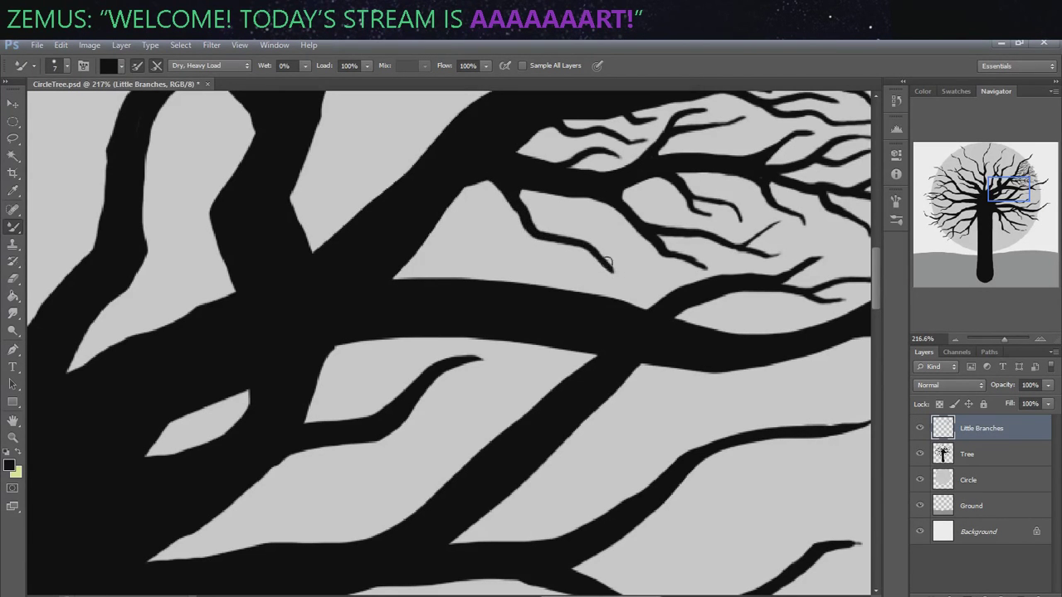
mouse_move(531, 232)
left_mouse_down()
mouse_move(563, 264)
mouse_move(555, 249)
left_mouse_up()
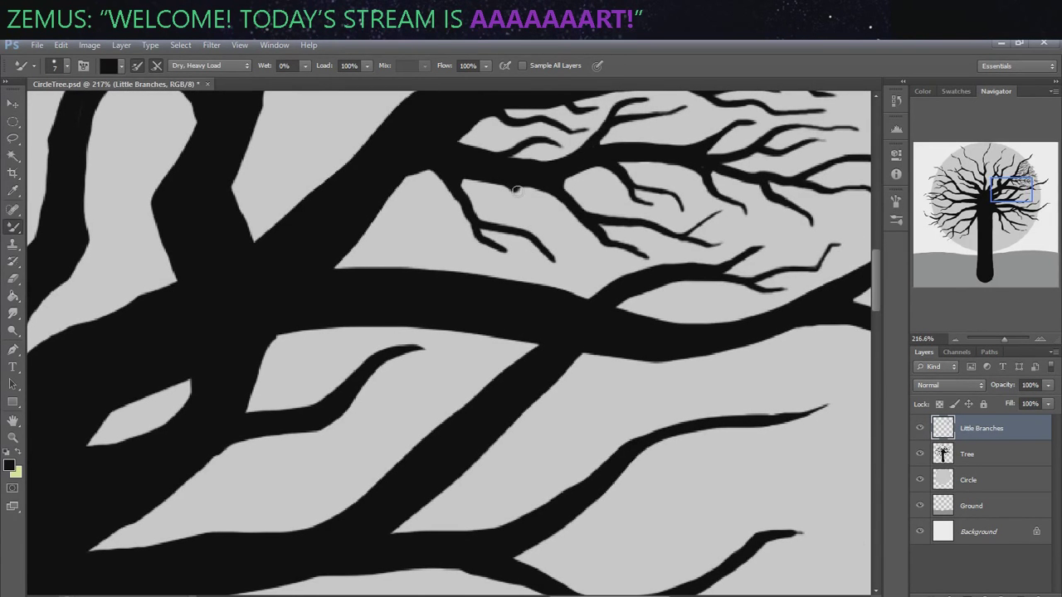
key("bracketleft")
key("bracketleft")
left_click_drag(523, 197, 581, 240)
left_click_drag(464, 247, 521, 244)
left_click_drag(442, 199, 498, 178)
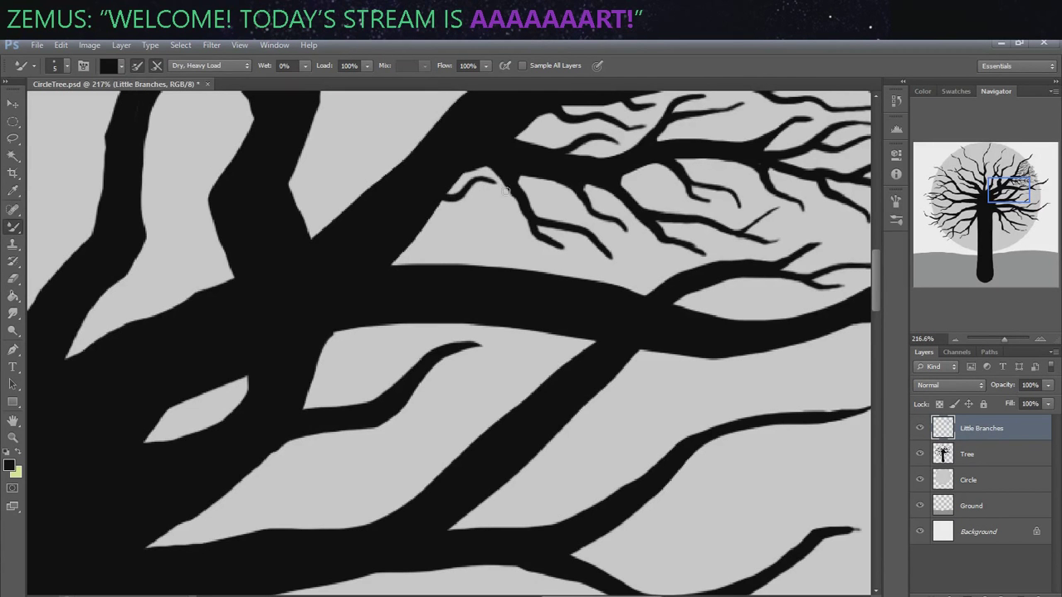
mouse_move(499, 262)
left_mouse_down()
mouse_move(452, 255)
mouse_move(499, 248)
mouse_move(531, 280)
mouse_move(452, 256)
left_mouse_up()
Add thin twigs along branch top edges and short twigs hanging below the branches.
left_click_drag(232, 243, 485, 232)
left_click_drag(381, 241, 455, 219)
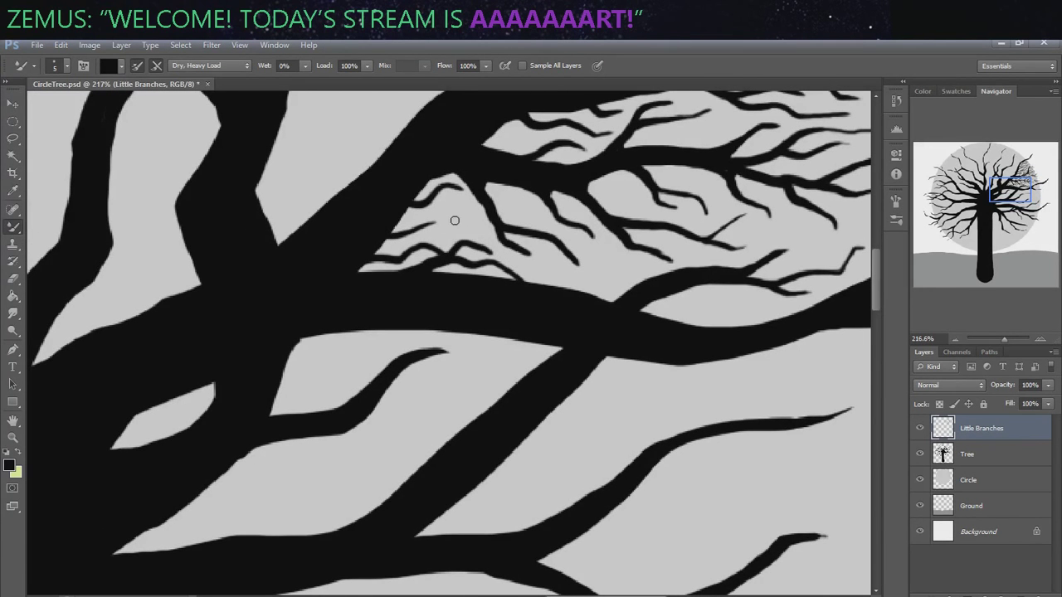
mouse_move(605, 286)
left_mouse_down()
mouse_move(326, 251)
mouse_move(375, 266)
left_mouse_up()
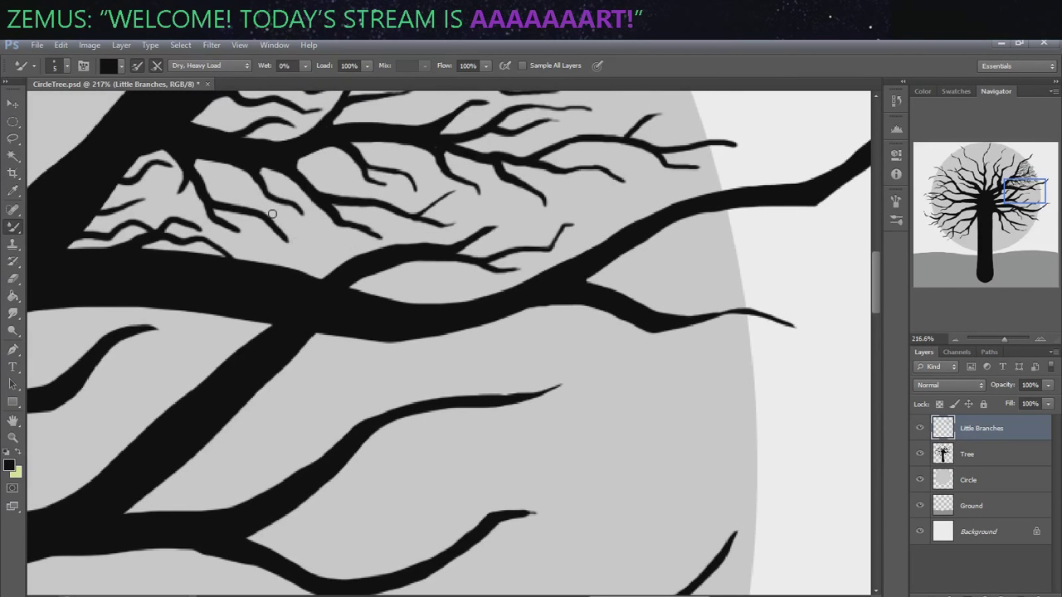
left_click_drag(250, 173, 248, 191)
left_click_drag(453, 228, 441, 288)
left_click_drag(493, 239, 497, 263)
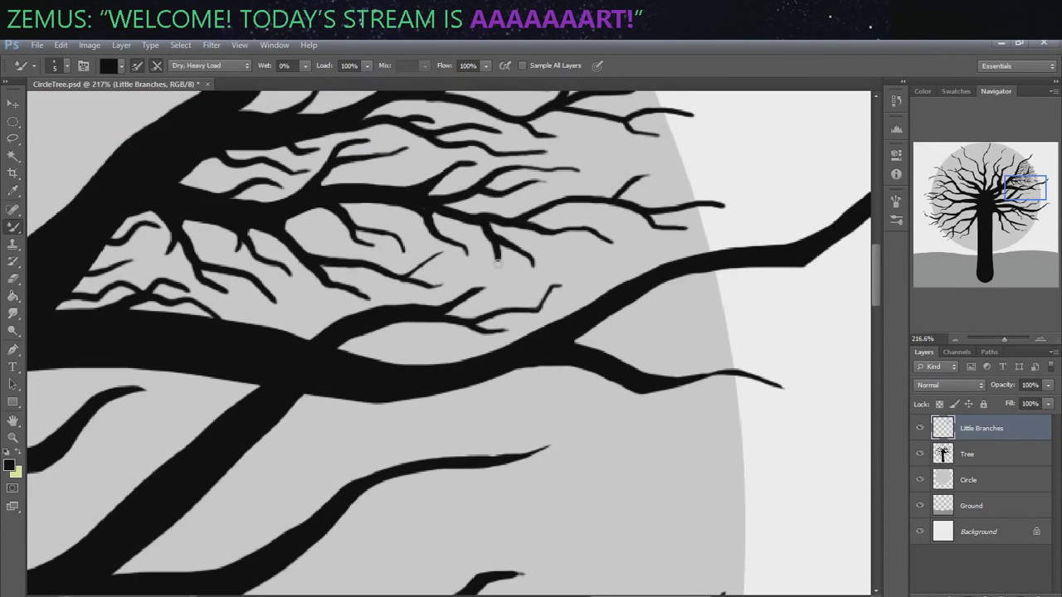
mouse_move(556, 296)
left_mouse_down()
mouse_move(474, 420)
mouse_move(483, 382)
left_mouse_up()
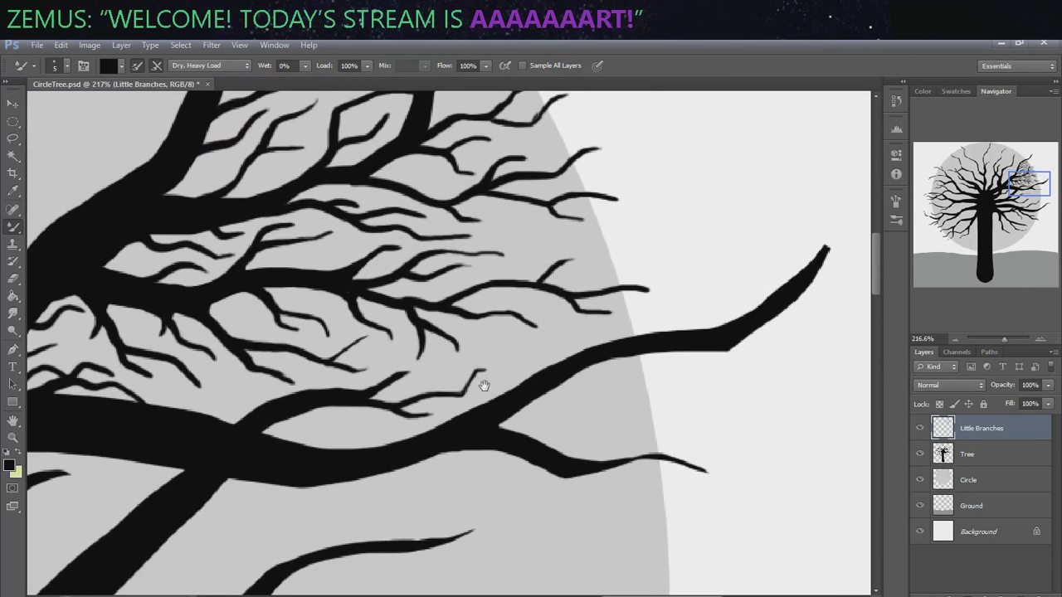
left_click_drag(554, 209, 557, 234)
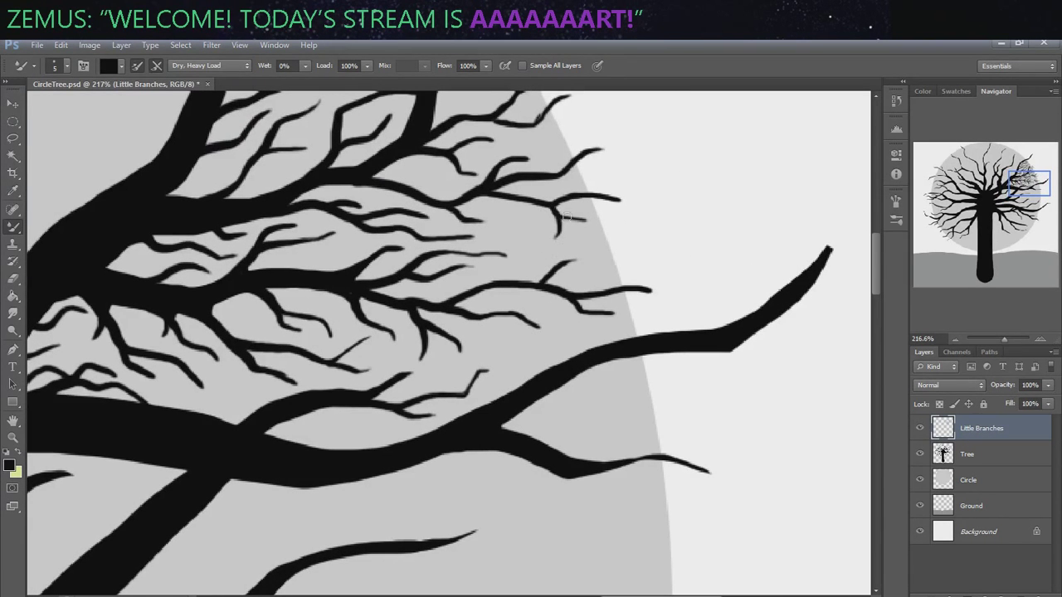
Paint thin twigs among the upper branches, thicken a branch edge, and extend a small branch.
left_click_drag(595, 298, 577, 157)
left_click_drag(449, 177, 488, 201)
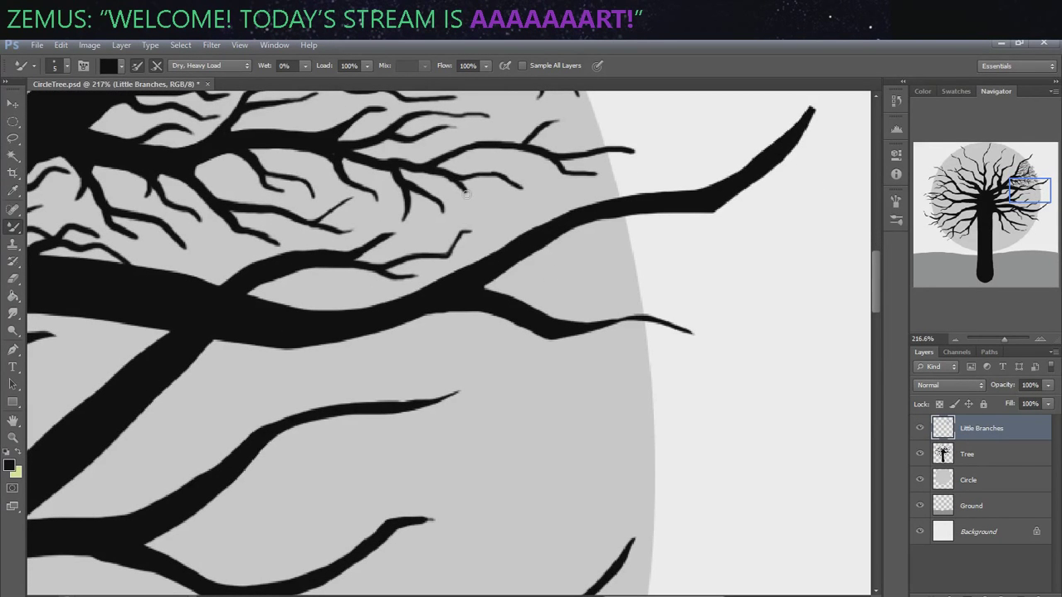
mouse_move(480, 262)
left_mouse_down()
mouse_move(536, 223)
mouse_move(659, 181)
left_mouse_up()
mouse_move(470, 207)
left_mouse_down()
mouse_move(482, 225)
mouse_move(539, 236)
left_mouse_up()
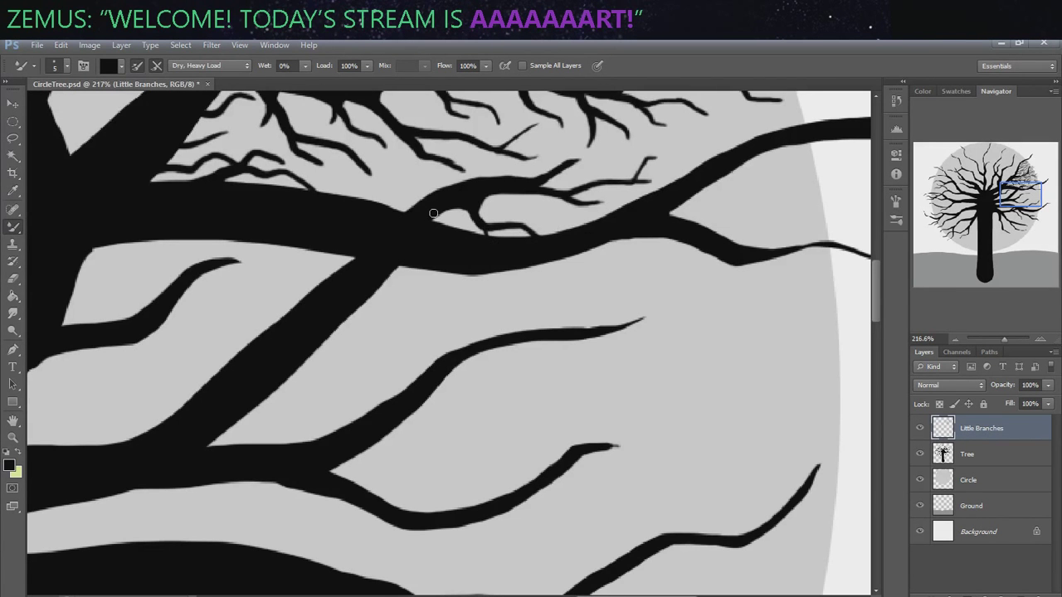
mouse_move(470, 189)
left_mouse_down()
mouse_move(464, 292)
mouse_move(401, 388)
left_mouse_up()
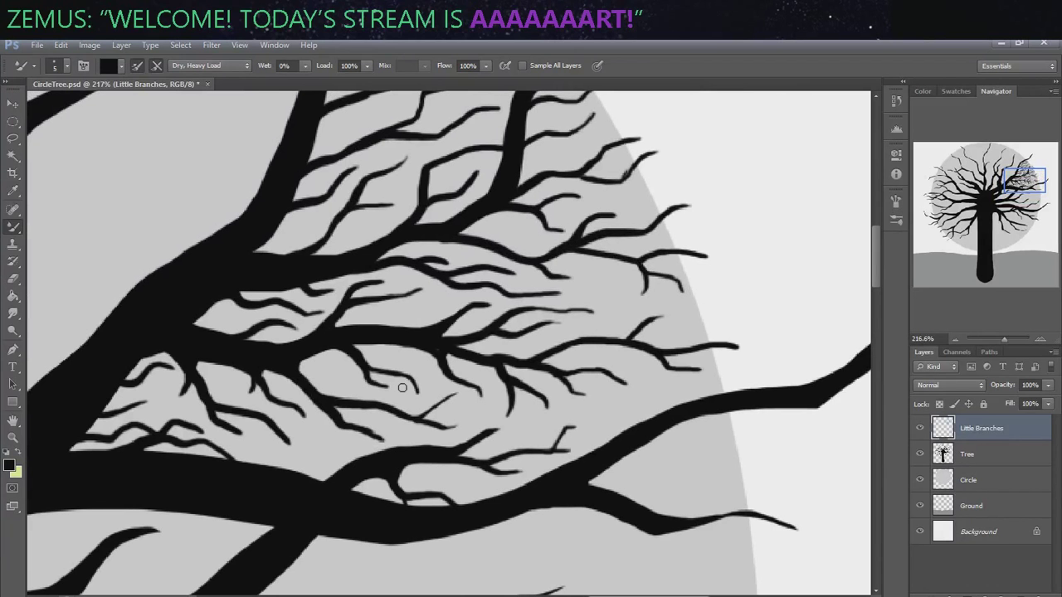
mouse_move(437, 238)
left_mouse_down()
mouse_move(379, 403)
mouse_move(426, 208)
mouse_move(433, 268)
mouse_move(382, 268)
mouse_move(505, 234)
left_mouse_up()
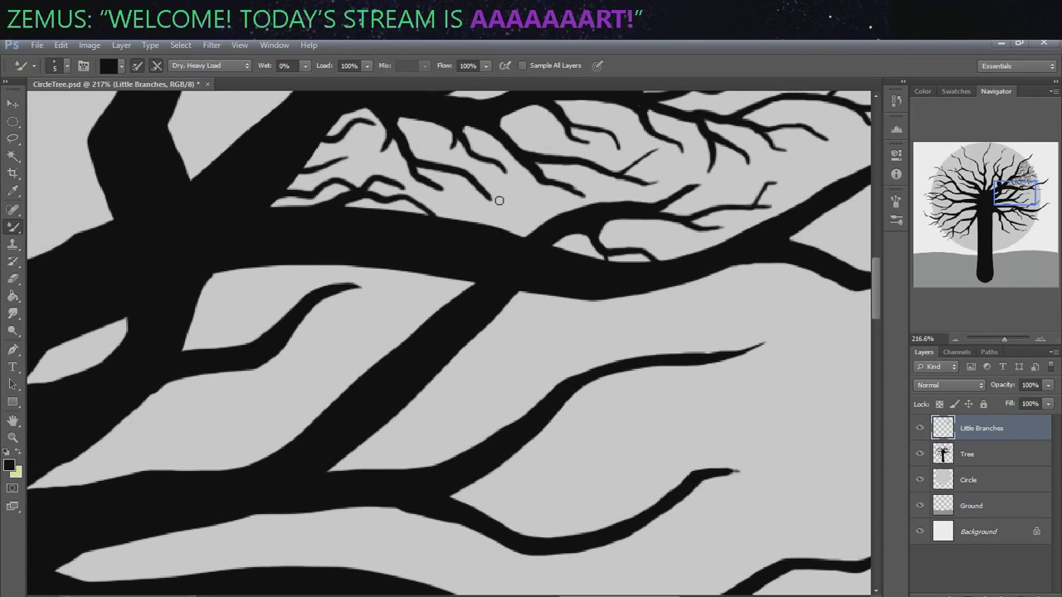
left_click_drag(487, 196, 499, 224)
left_click_drag(535, 192, 557, 224)
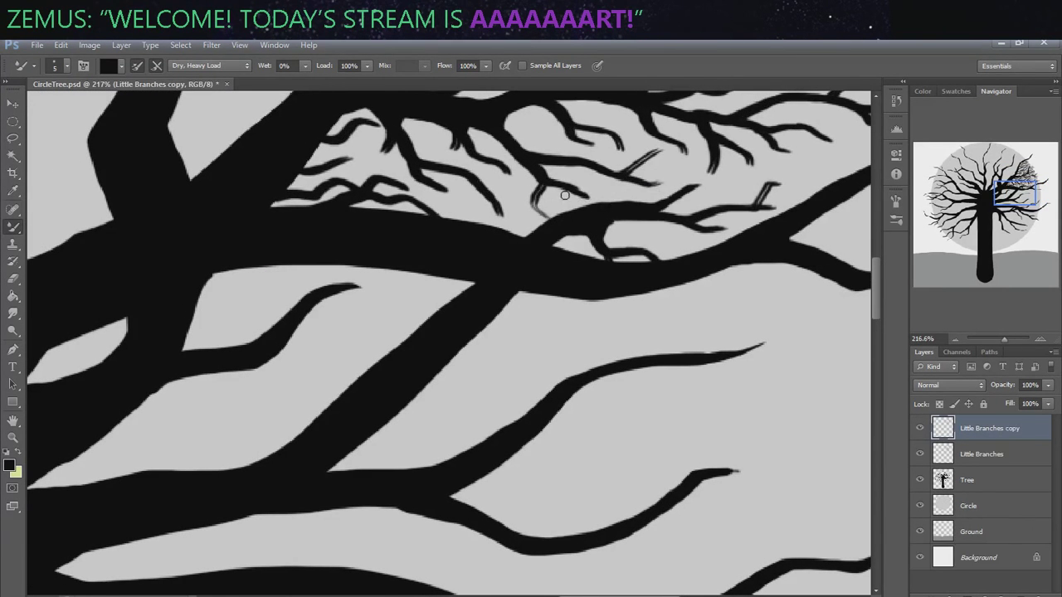
Undo the stray stroke, then paint a short rising twig off the long branch's end.
key("ctrl+alt+z")
mouse_move(639, 271)
left_mouse_down()
mouse_move(473, 266)
mouse_move(361, 333)
left_mouse_up()
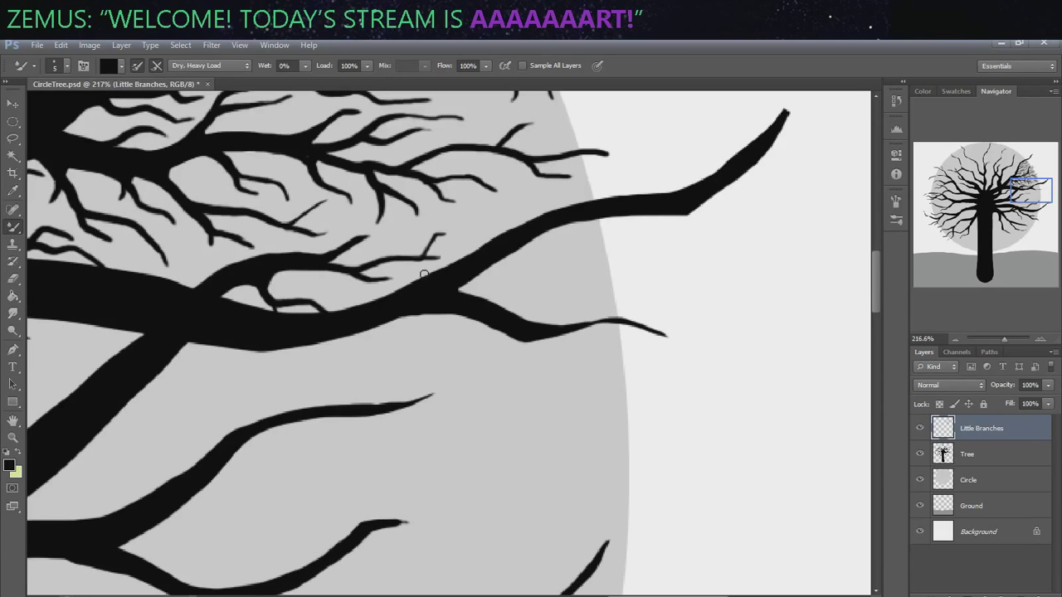
mouse_move(439, 267)
left_mouse_down()
mouse_move(455, 239)
mouse_move(531, 188)
left_mouse_up()
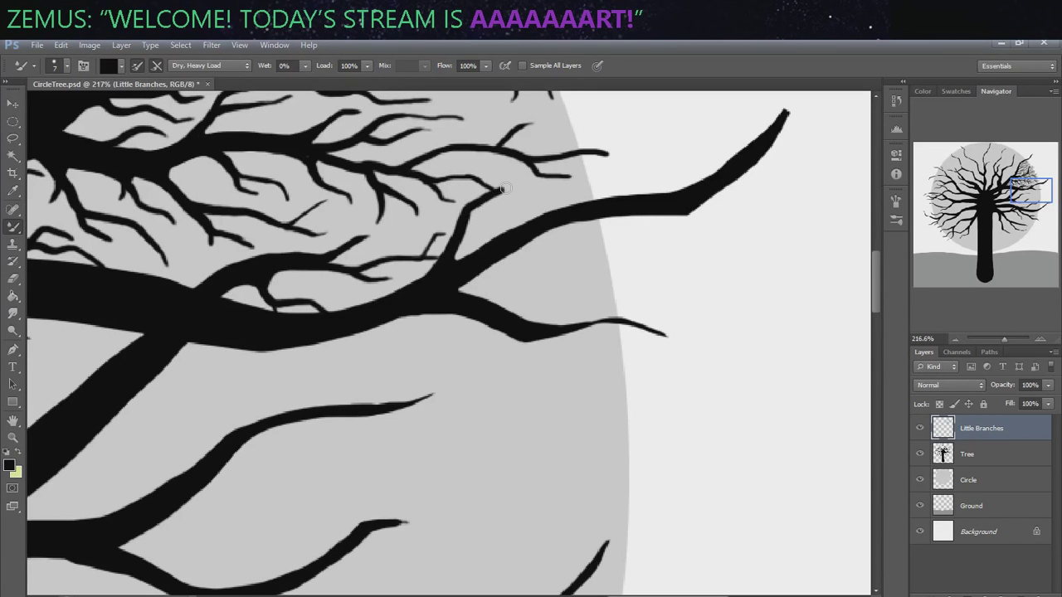
left_click_drag(512, 189, 545, 191)
mouse_move(461, 233)
left_mouse_down()
mouse_move(524, 209)
mouse_move(461, 239)
left_mouse_up()
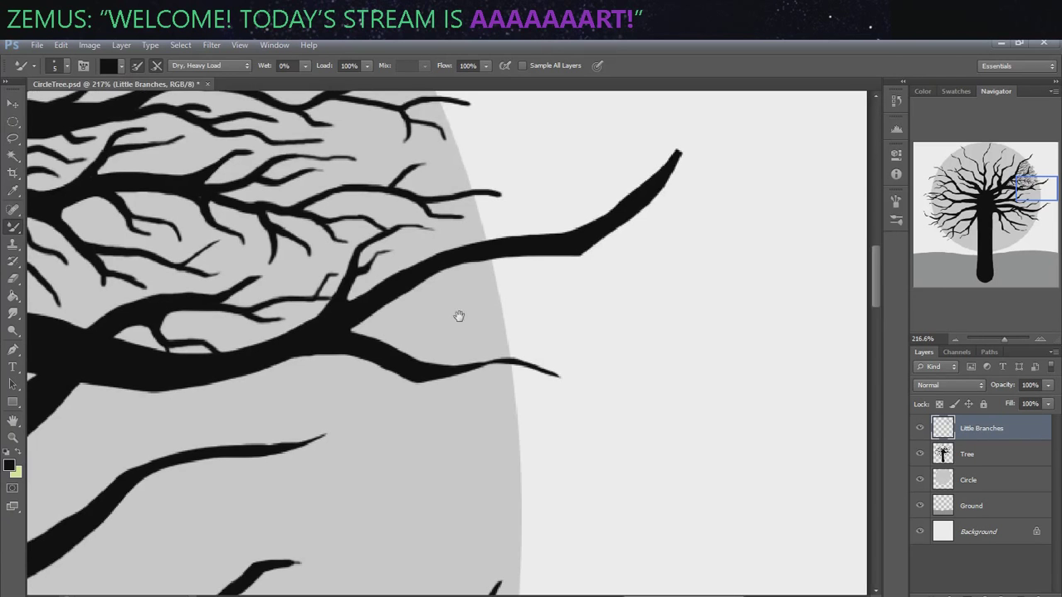
Extend a lower-right twig with a tapered end and paint small forking twigs.
left_click_drag(457, 316, 502, 204)
mouse_move(466, 239)
left_mouse_down()
mouse_move(457, 219)
mouse_move(588, 203)
left_mouse_up()
left_click_drag(515, 188, 596, 207)
left_click_drag(524, 190, 560, 181)
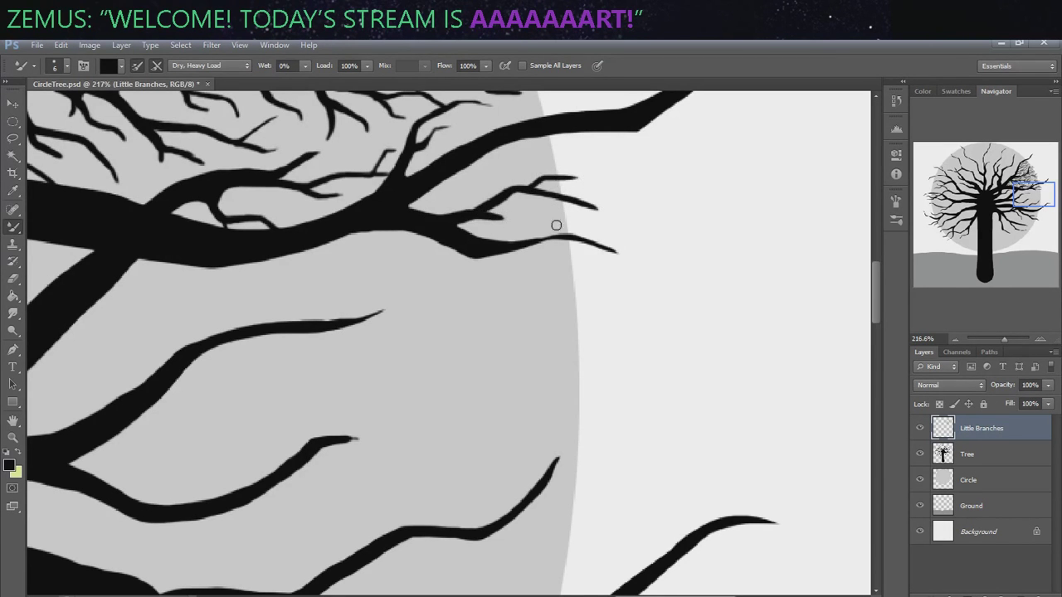
left_click_drag(522, 211, 505, 244)
mouse_move(424, 211)
left_mouse_down()
mouse_move(506, 207)
mouse_move(542, 185)
left_mouse_up()
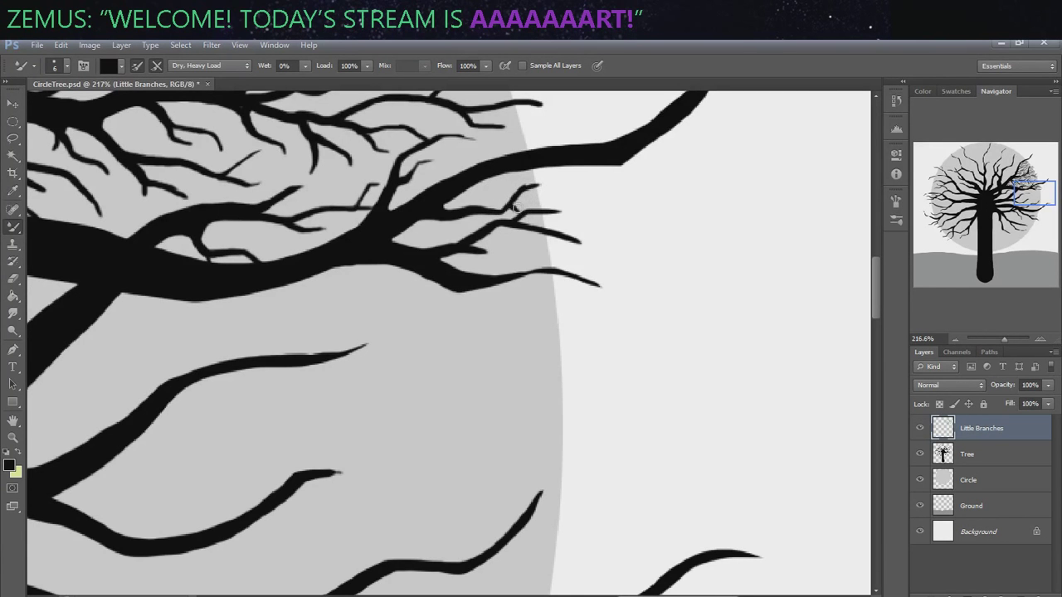
left_click_drag(461, 189, 496, 182)
left_click_drag(465, 187, 513, 207)
Replace a bad stroke with thin twigs curving right and down, discarding an unwanted branch extension.
key("ctrl+z")
left_click_drag(465, 188, 514, 186)
left_click_drag(556, 235, 589, 169)
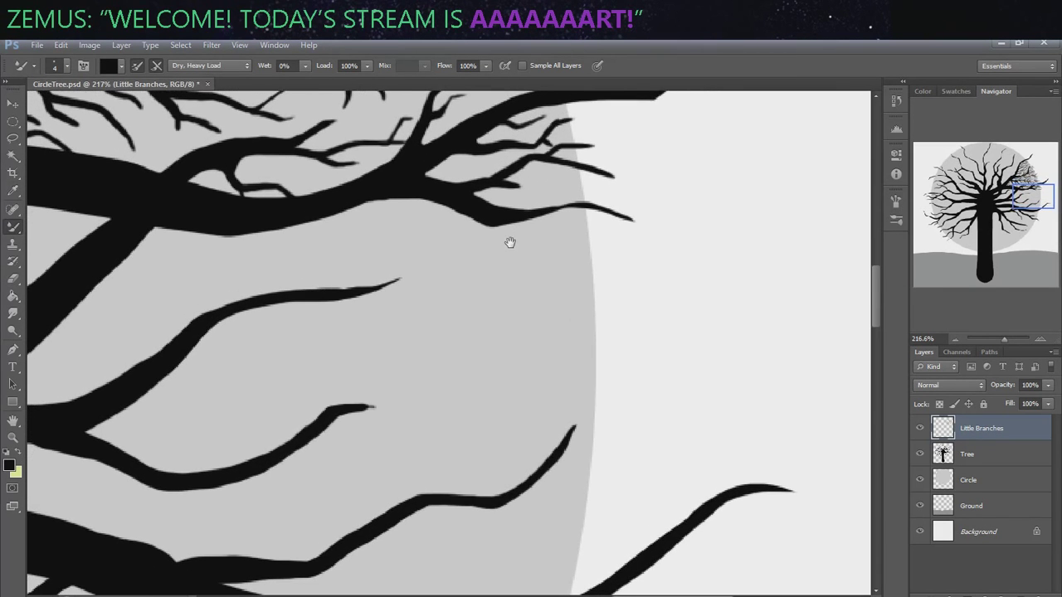
left_click_drag(532, 196, 519, 161)
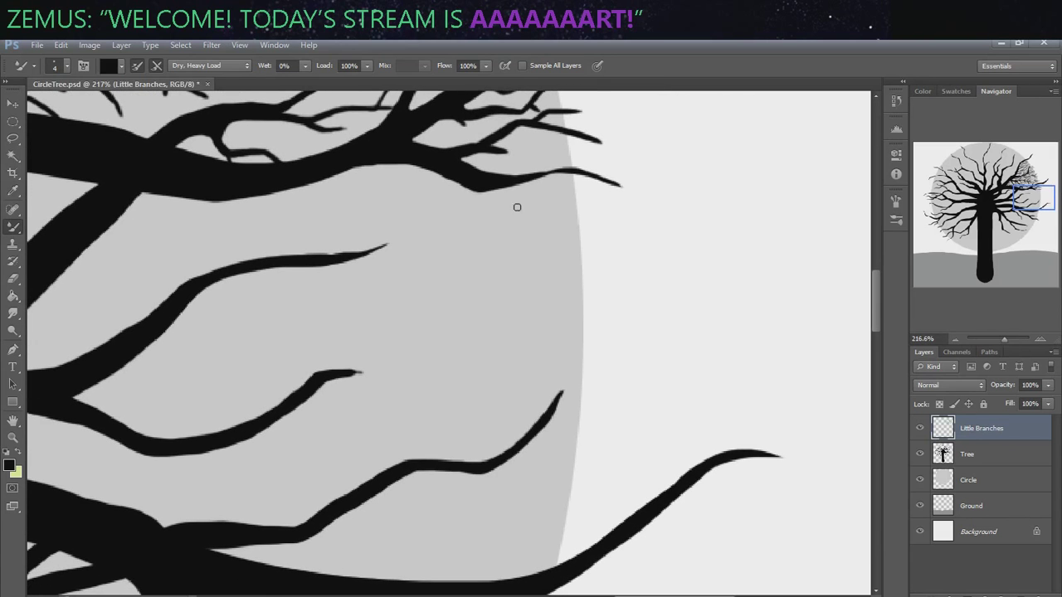
mouse_move(472, 187)
left_mouse_down()
mouse_move(502, 217)
mouse_move(581, 235)
mouse_move(573, 212)
mouse_move(591, 211)
left_mouse_up()
left_click_drag(507, 217, 509, 245)
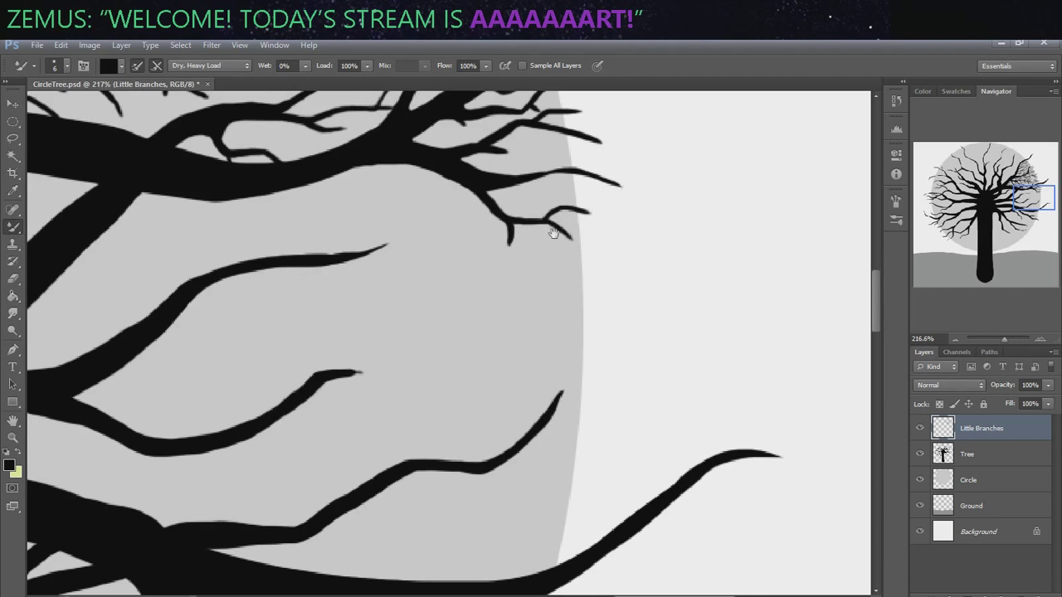
left_click_drag(595, 190, 599, 218)
left_click_drag(555, 252, 531, 272)
key("ctrl+z")
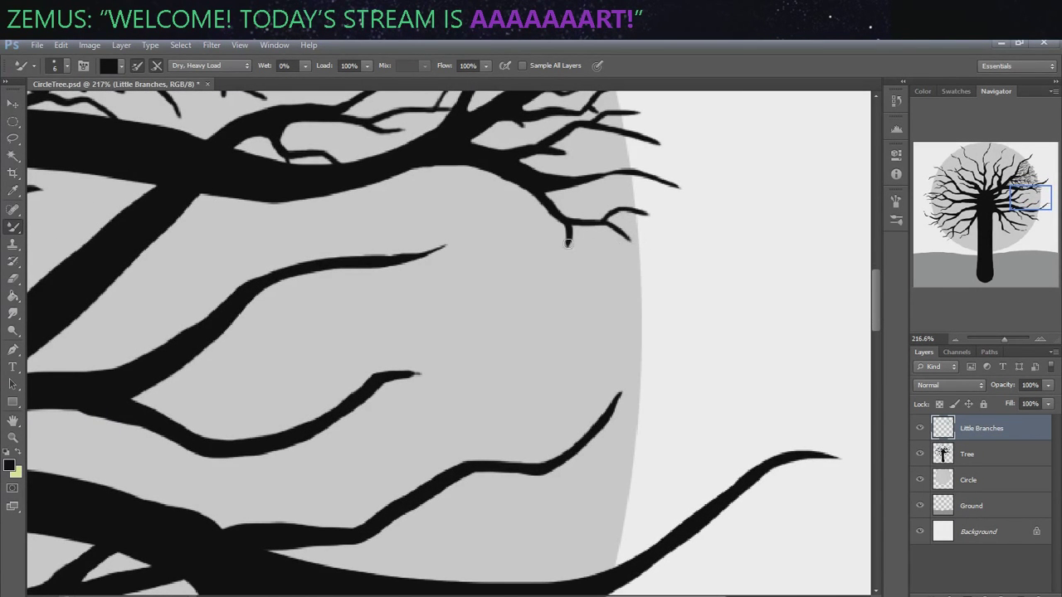
Grow a small hooked branch downward and thicken the underside of its branch.
scroll(552, 289, "up", 3)
scroll(561, 228, "left", 3)
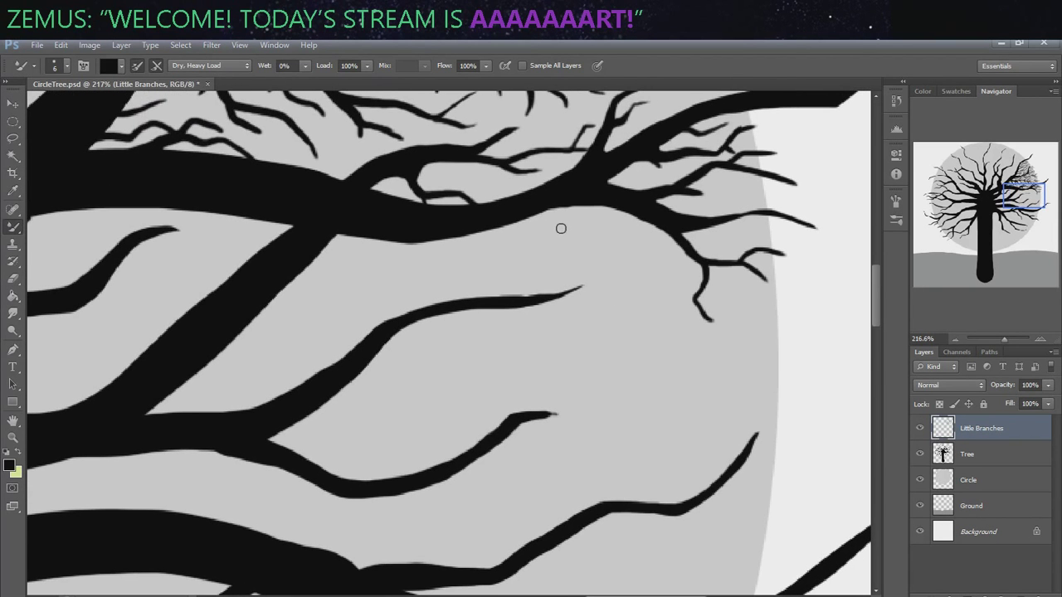
mouse_move(415, 238)
left_mouse_down()
mouse_move(446, 238)
mouse_move(456, 259)
mouse_move(510, 262)
mouse_move(566, 242)
mouse_move(630, 268)
left_mouse_up()
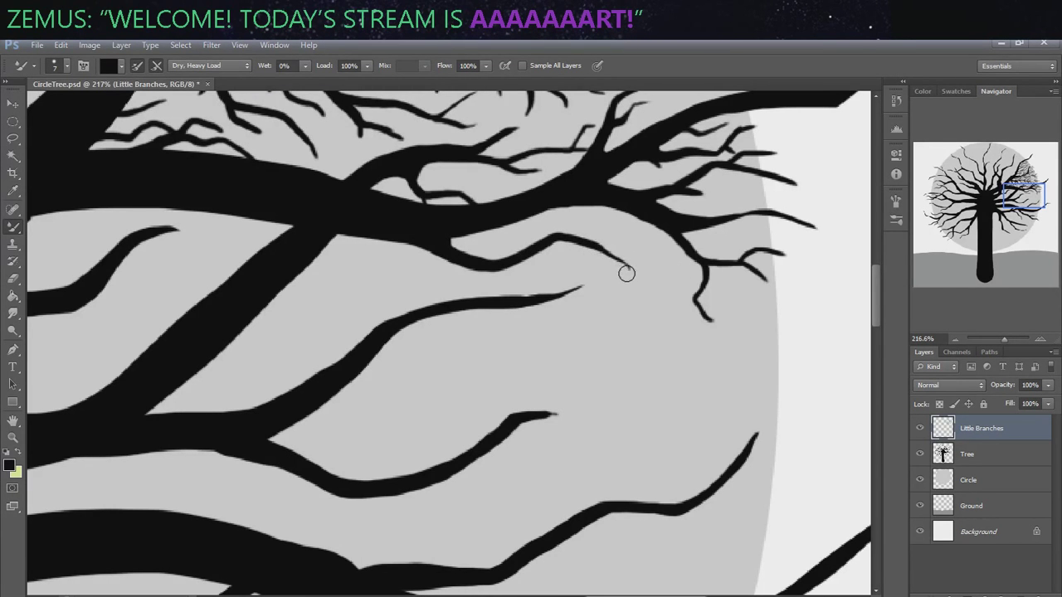
left_click_drag(492, 267, 572, 261)
left_click_drag(544, 297, 569, 208)
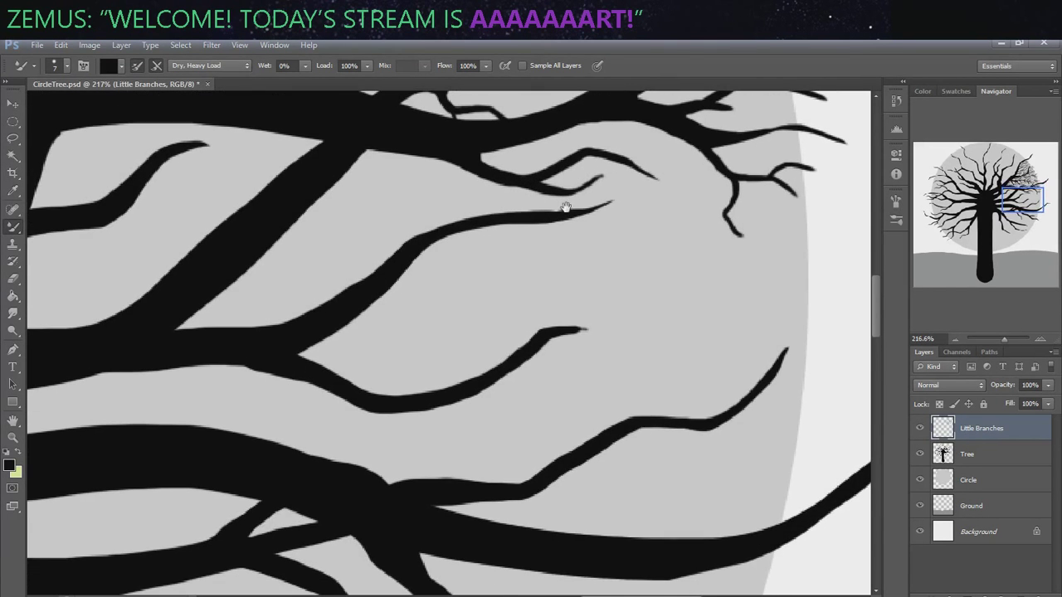
mouse_move(465, 249)
left_mouse_down()
mouse_move(622, 249)
mouse_move(647, 274)
mouse_move(707, 286)
left_mouse_up()
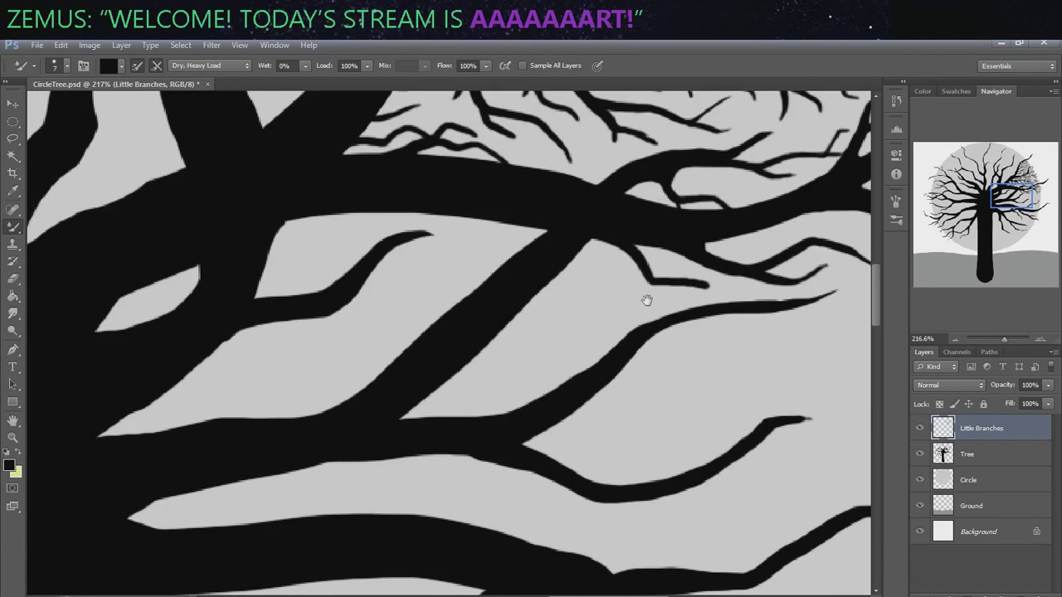
left_click_drag(646, 300, 621, 238)
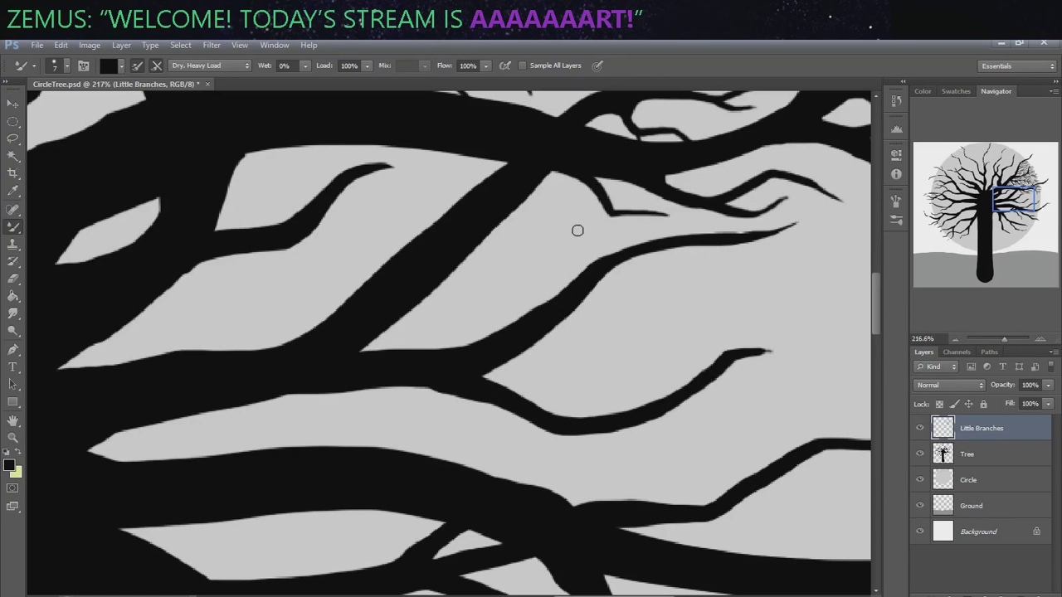
left_click_drag(516, 284, 534, 249)
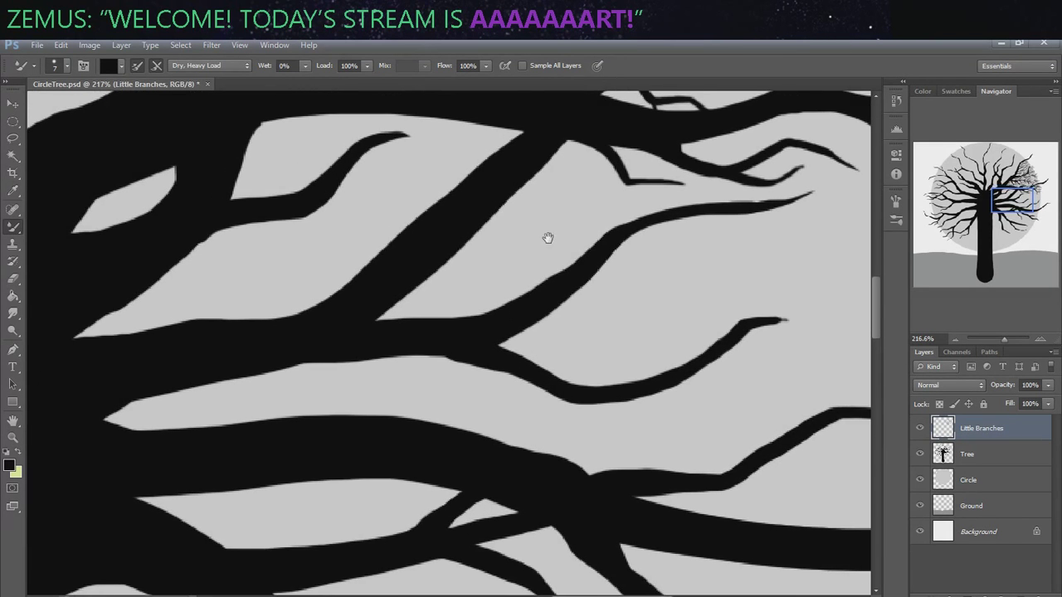
left_click_drag(616, 285, 507, 308)
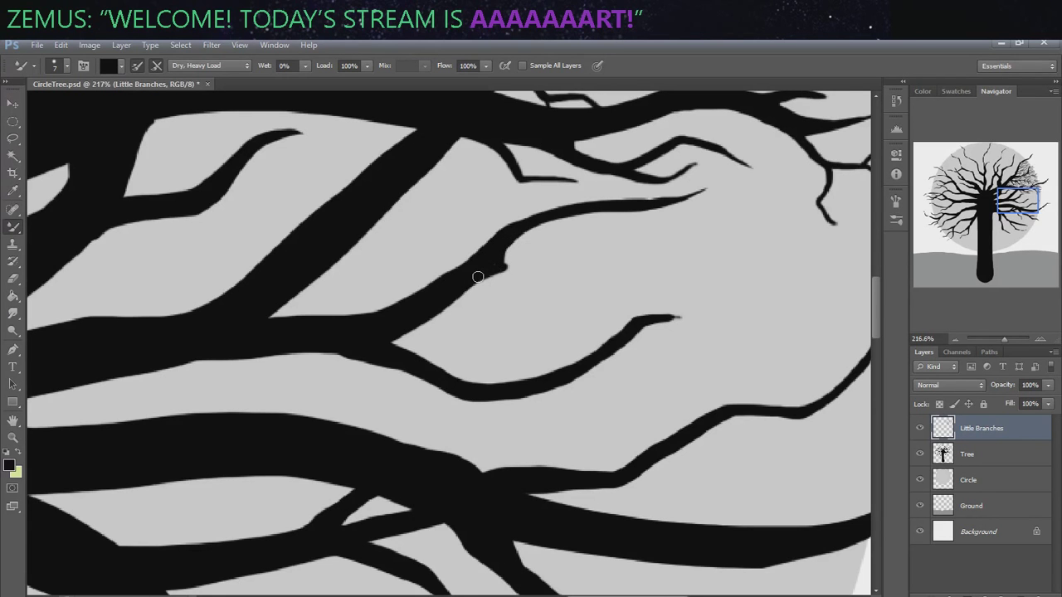
Paint a short tapered branch off the main branch and zoom out to the whole tree.
mouse_move(528, 260)
left_mouse_down()
mouse_move(491, 264)
mouse_move(661, 243)
left_mouse_up()
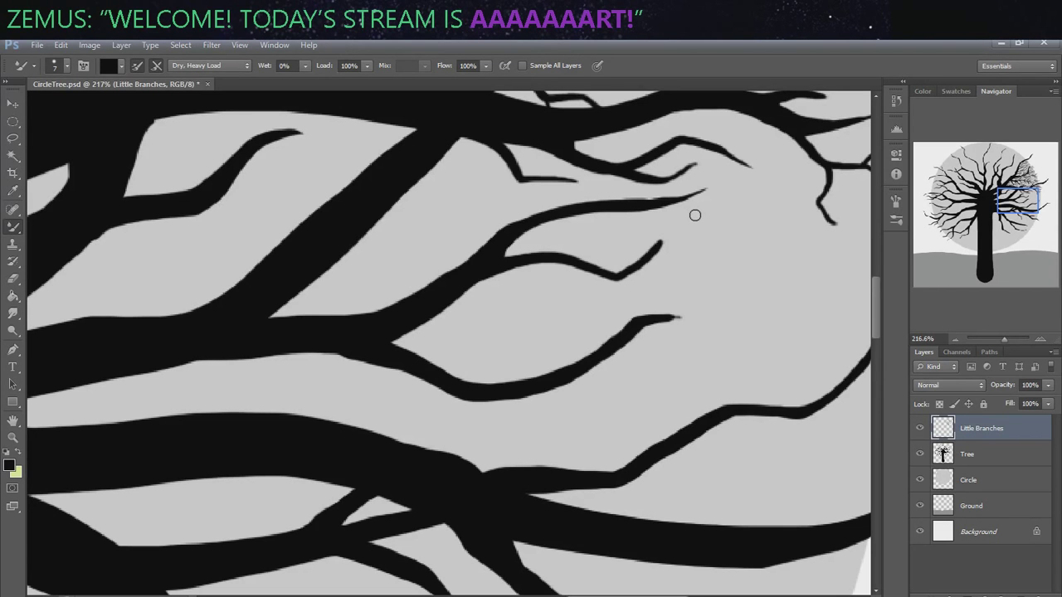
mouse_move(656, 242)
left_mouse_down()
mouse_move(670, 235)
mouse_move(647, 270)
left_mouse_up()
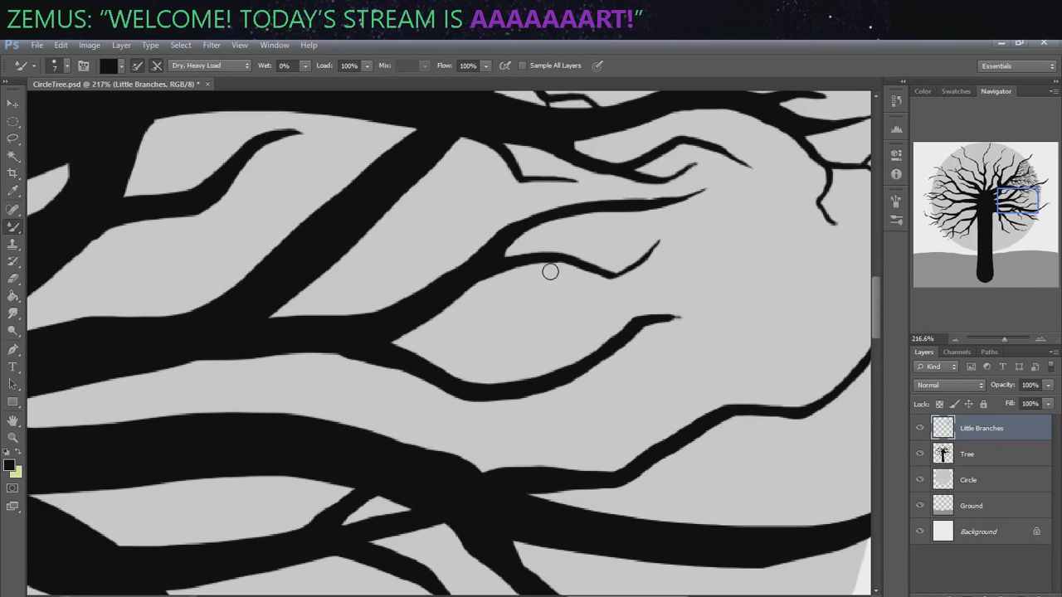
mouse_move(566, 253)
left_mouse_down()
mouse_move(535, 267)
mouse_move(554, 254)
mouse_move(606, 259)
left_mouse_up()
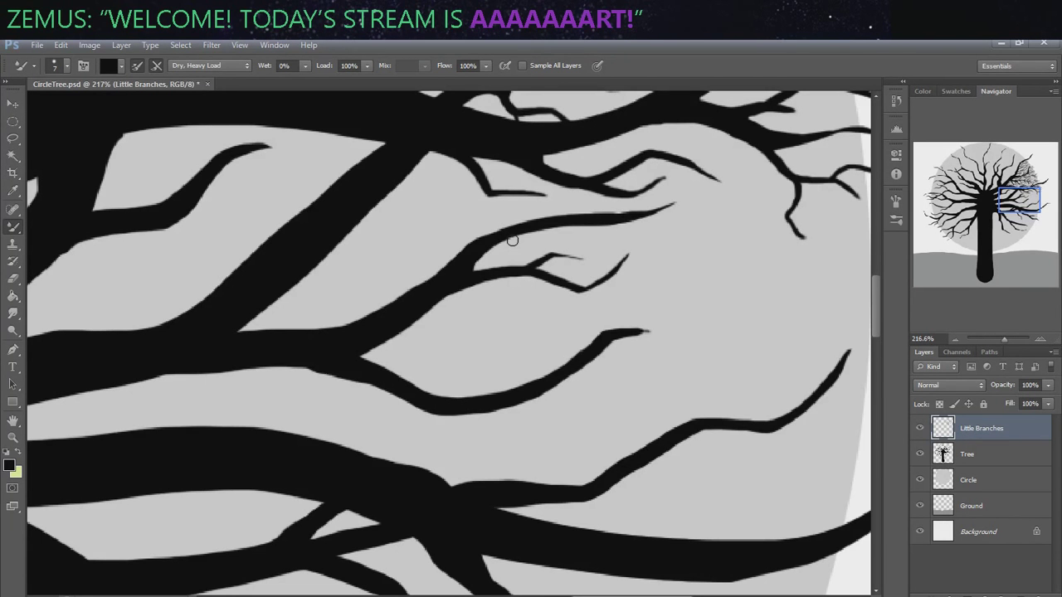
key("z")
left_click_drag(627, 277, 525, 288)
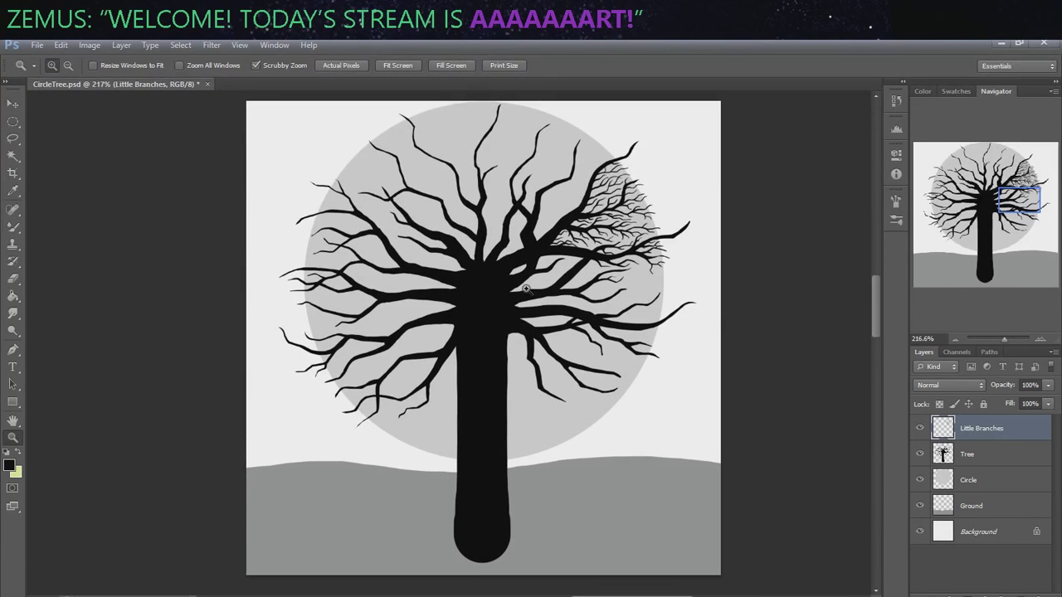
Fill the selected Little Branches pixels solid black and deselect.
left_click_drag(526, 288, 594, 441)
key("b")
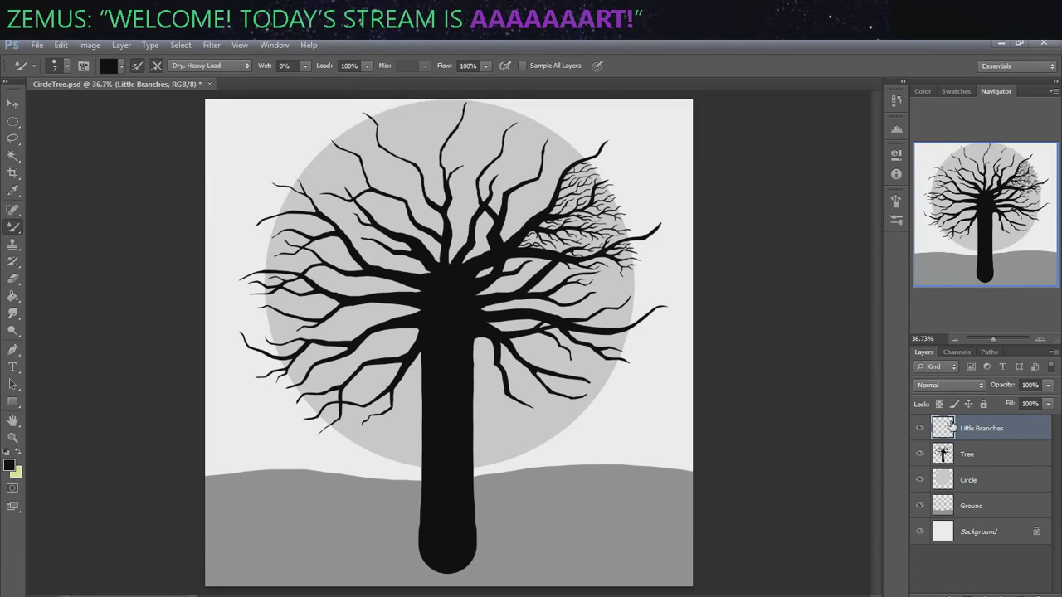
left_click(936, 428, "ctrl")
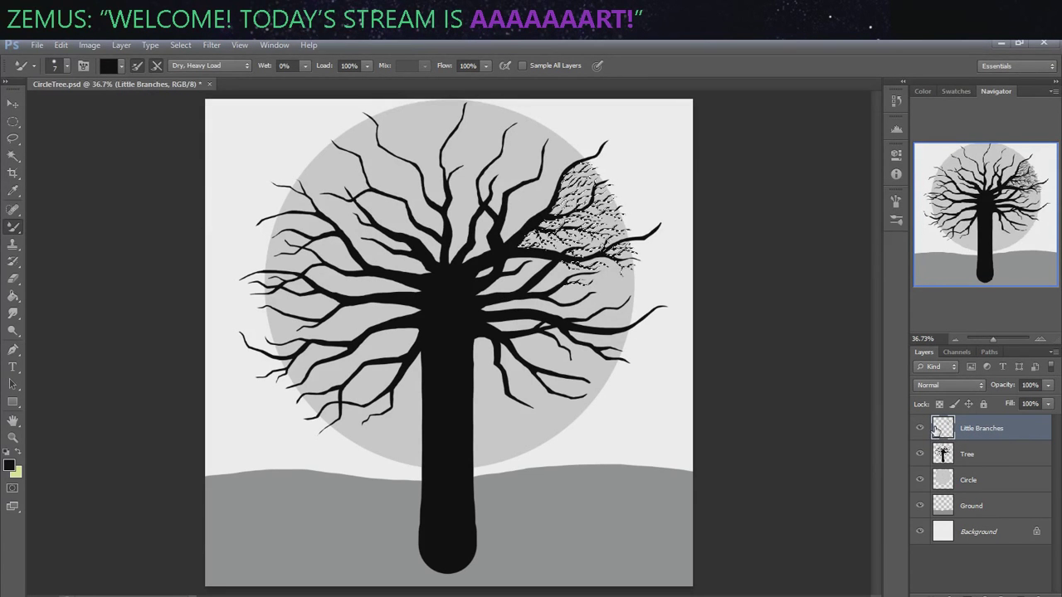
key("alt+BackSpace")
key("ctrl+d")
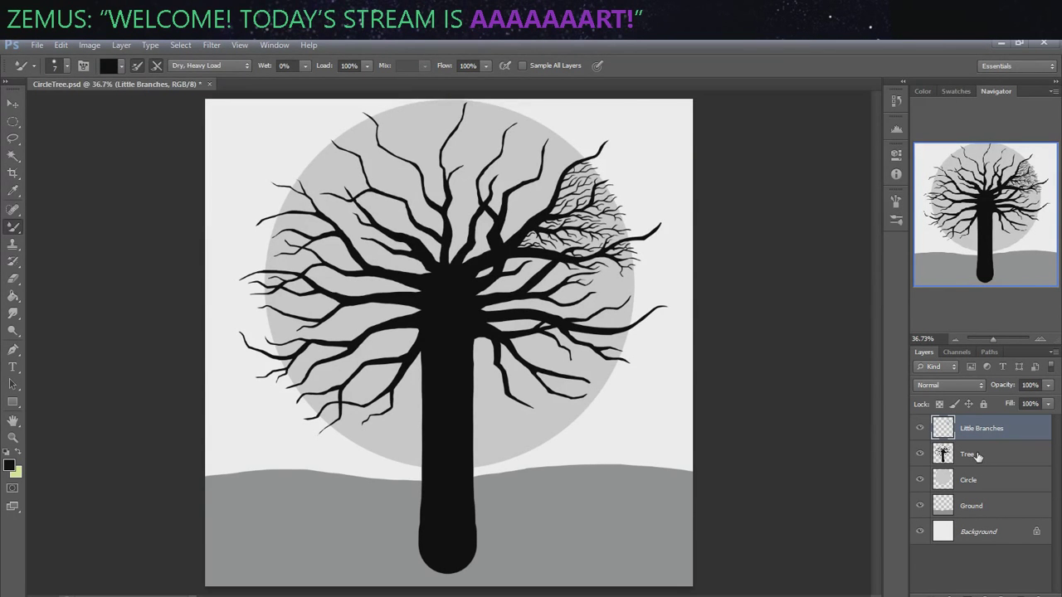
Save the file and merge Tree and Little Branches into one layer.
left_click(37, 45)
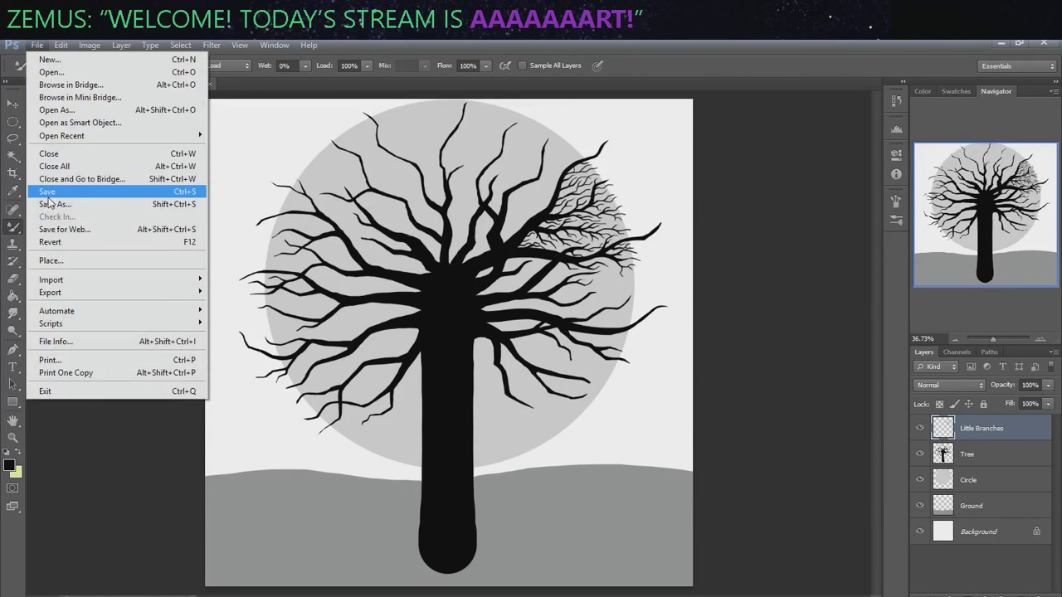
left_click(45, 191)
left_click(990, 454, "shift")
right_click(989, 454)
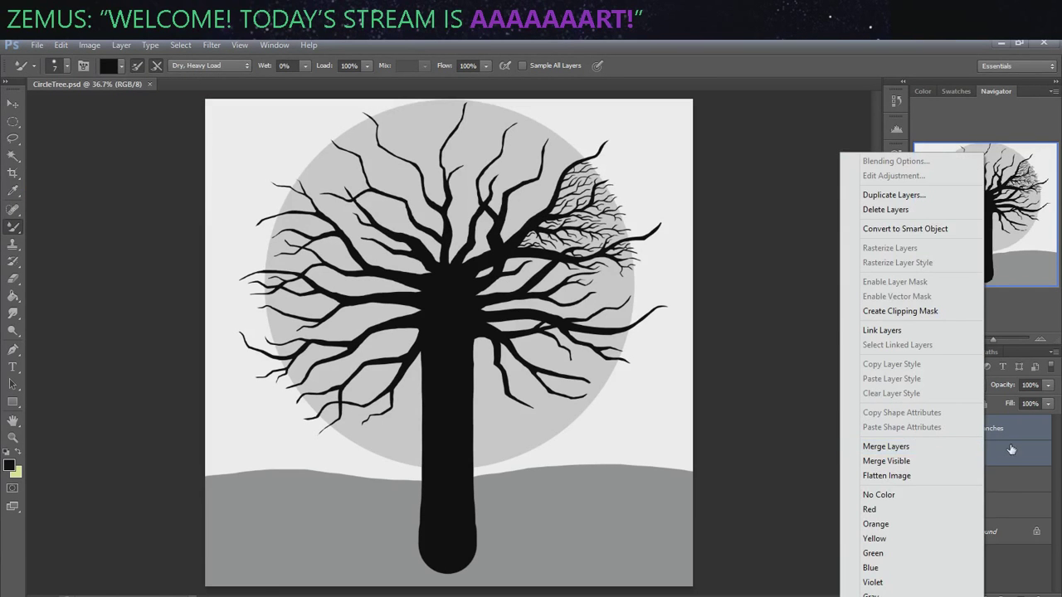
left_click(1000, 432)
left_click_drag(1000, 431, 987, 456)
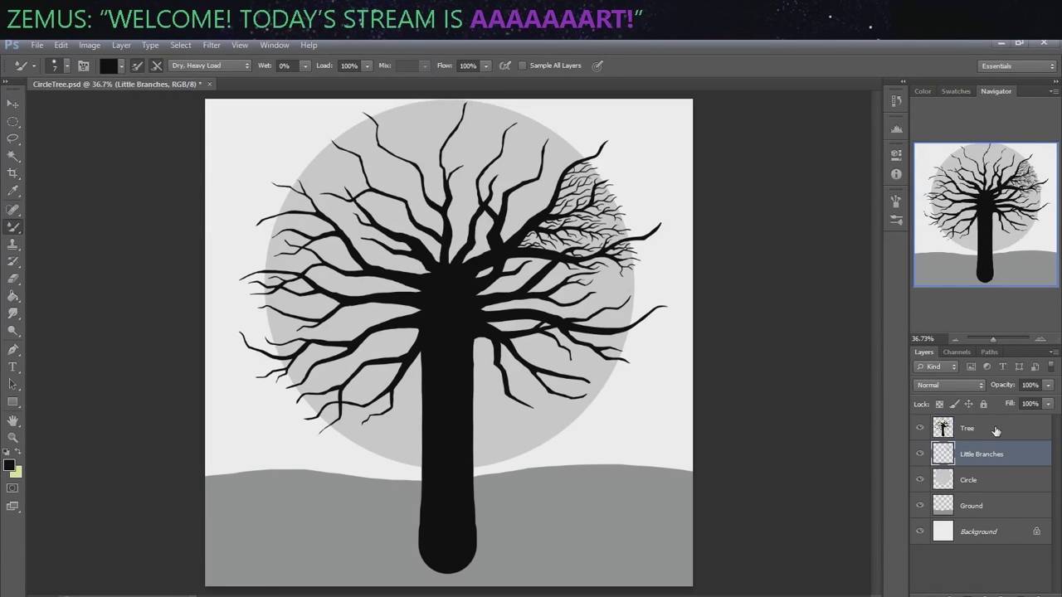
left_click(995, 431, "shift")
right_click(995, 431)
left_click(901, 443)
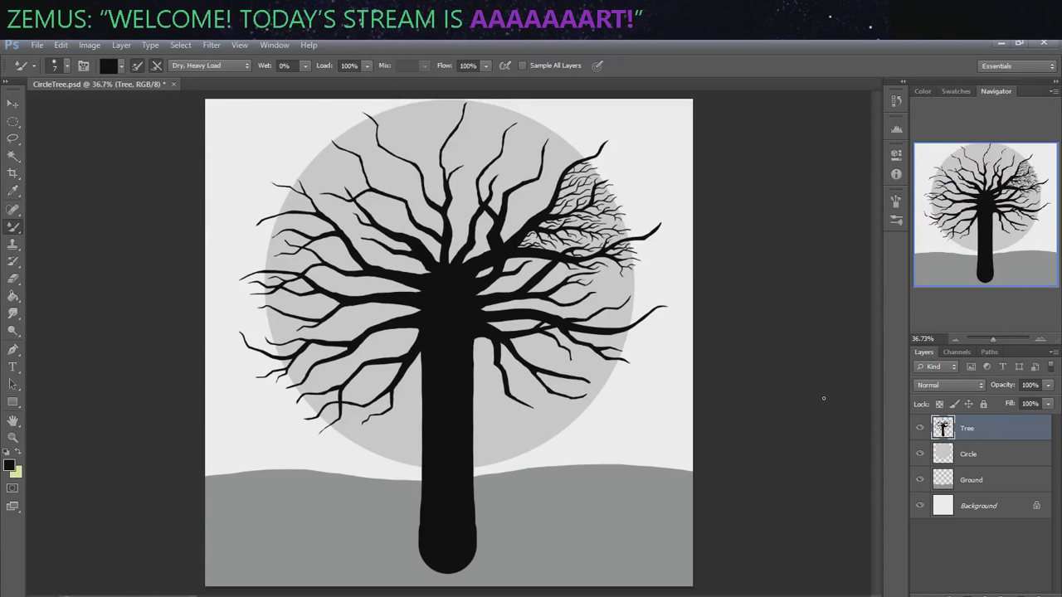
Load the Tree pixels as a selection and dismiss the duplicate-layer error.
left_click(943, 428, "ctrl")
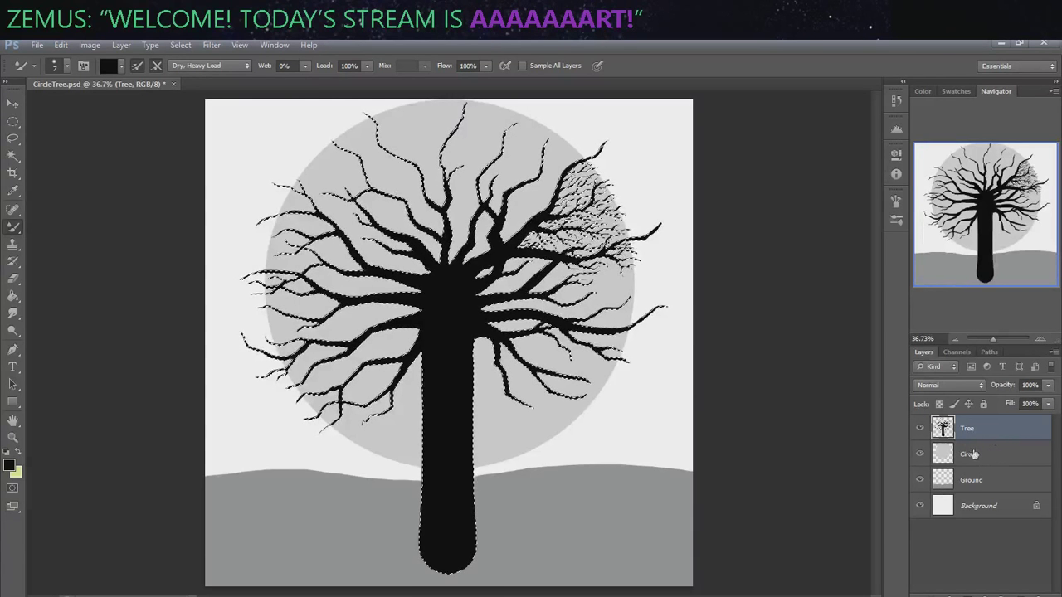
left_click_drag(942, 428, 775, 462)
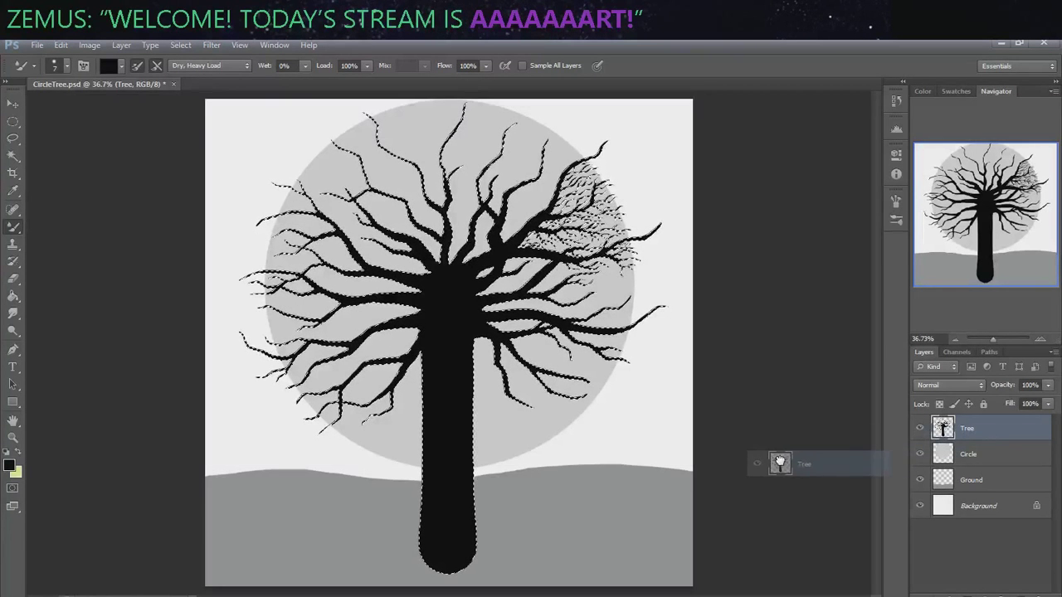
key("Return")
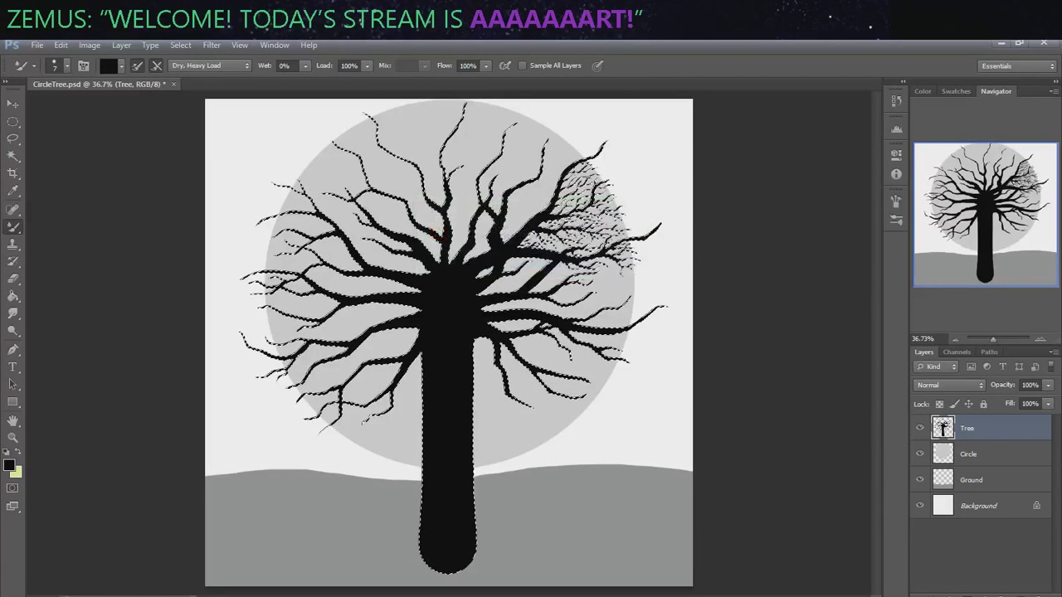
Step backward five times with Edit > Step Backward to before the merge.
left_click(920, 430, "alt")
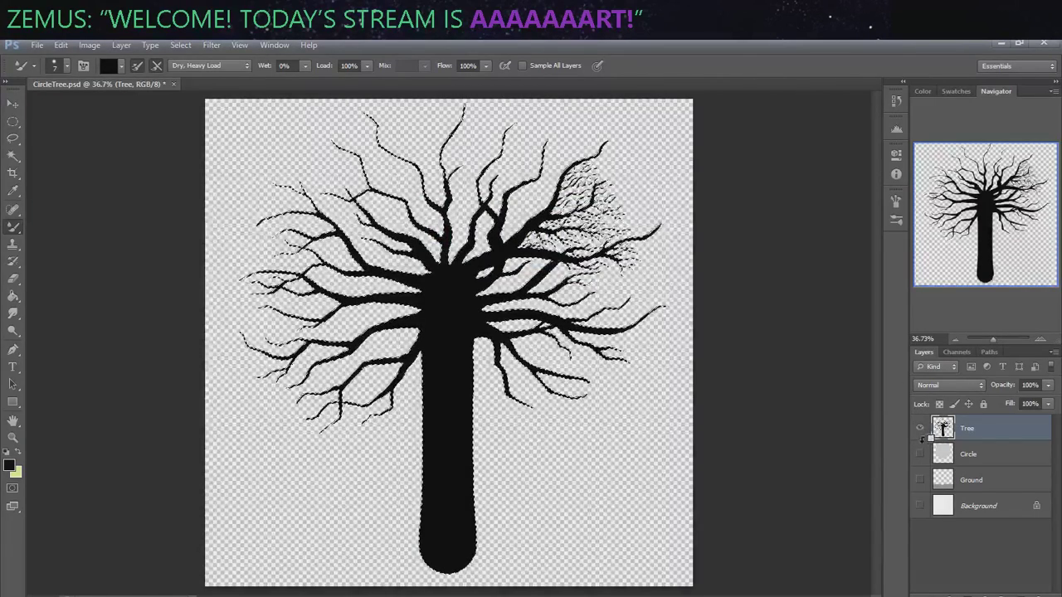
left_click(61, 45)
left_click(70, 85)
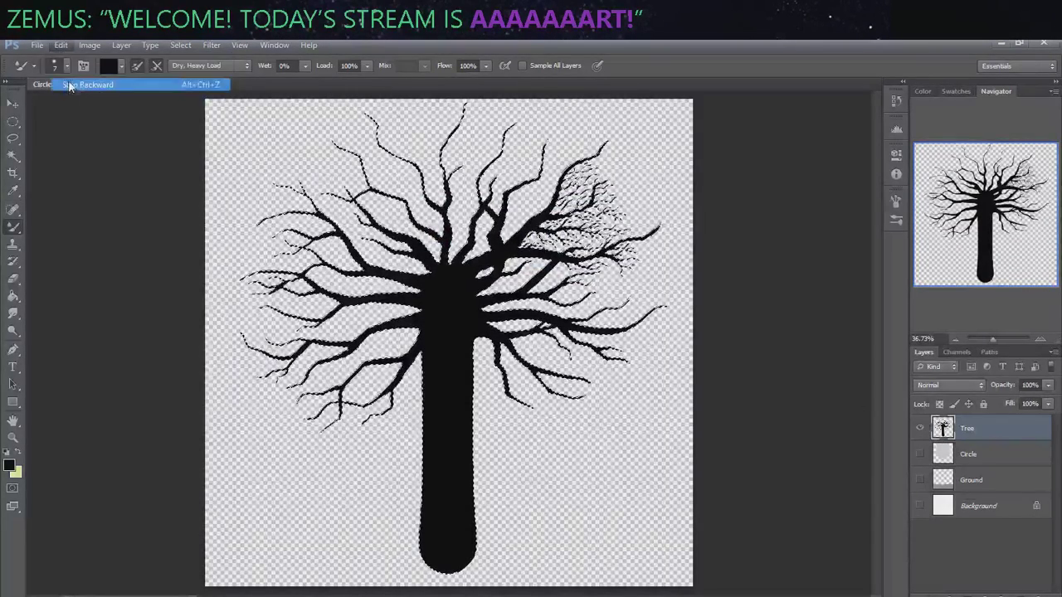
left_click(60, 44)
left_click(69, 84)
left_click(65, 46)
left_click(68, 84)
left_click(65, 46)
left_click(68, 85)
left_click(60, 45)
left_click(63, 85)
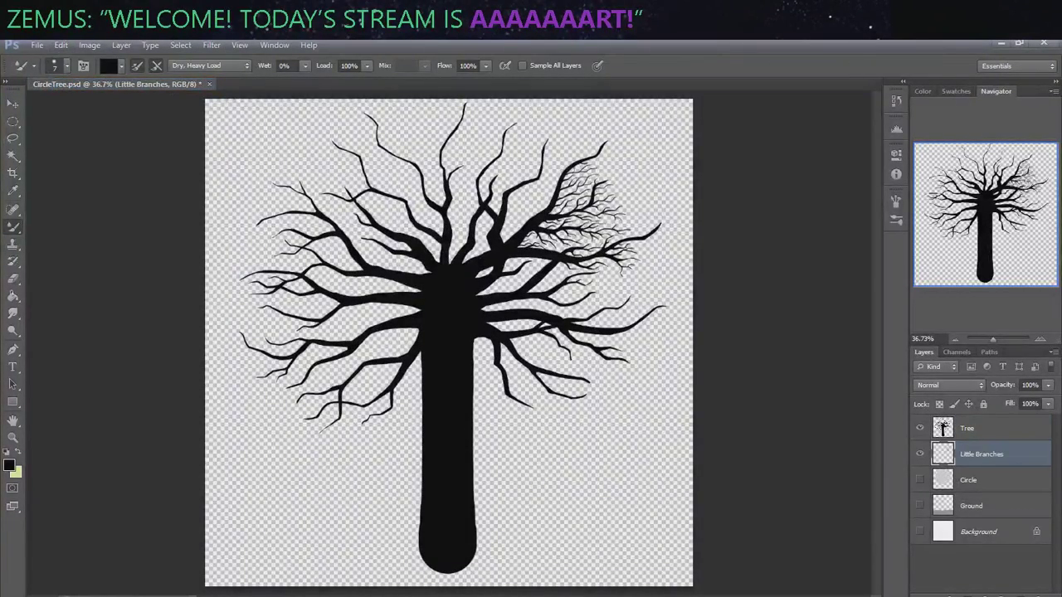
Show Circle, Ground and Background, select Tree plus Little Branches pixels, and add a layer above Tree.
left_click(918, 479)
left_click(919, 505)
left_click(919, 531)
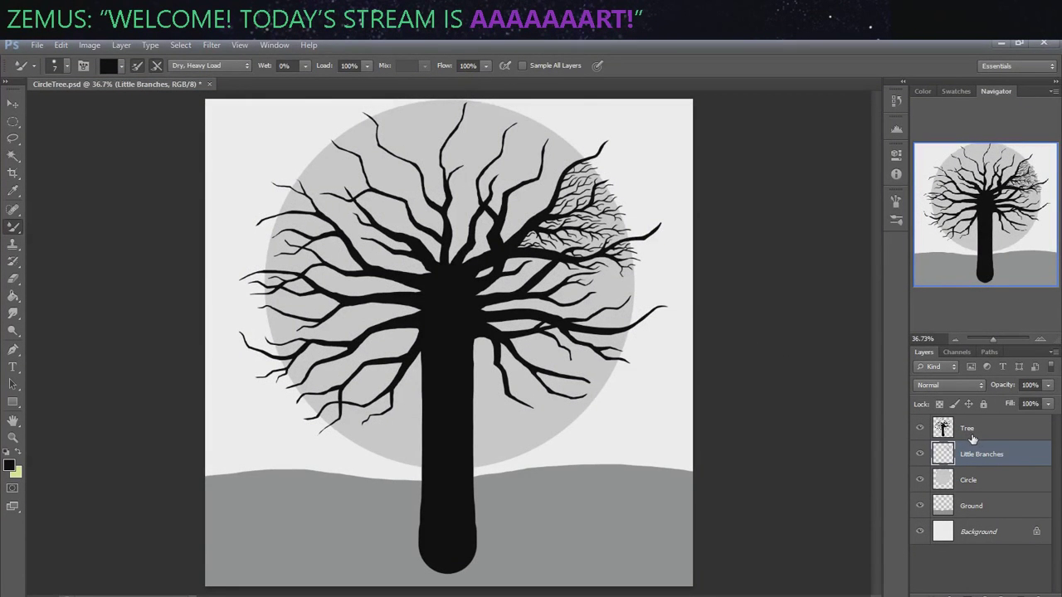
left_click(942, 454, "ctrl")
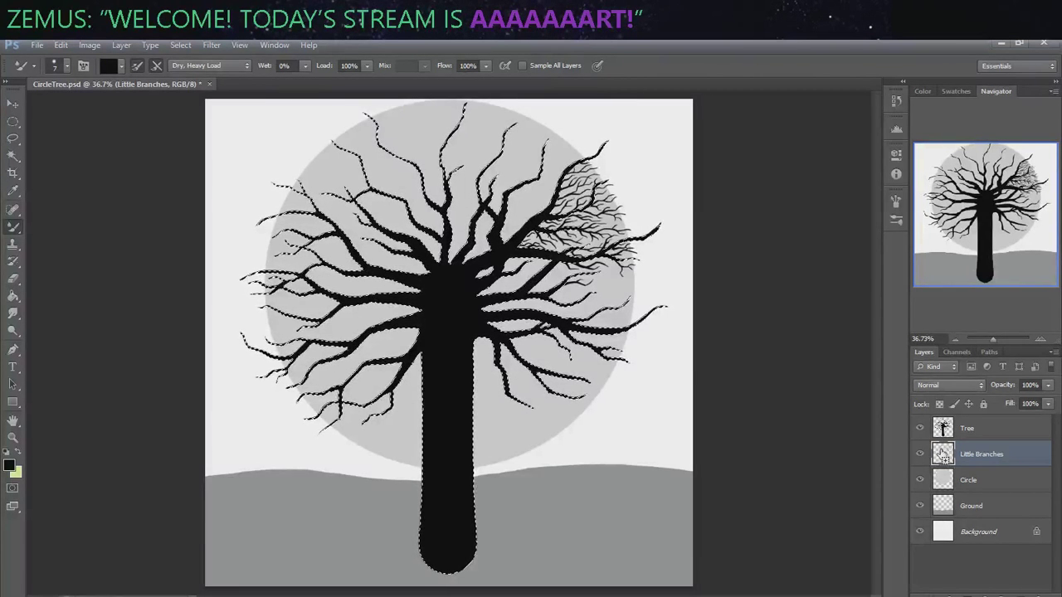
left_click(943, 454, "ctrl+shift")
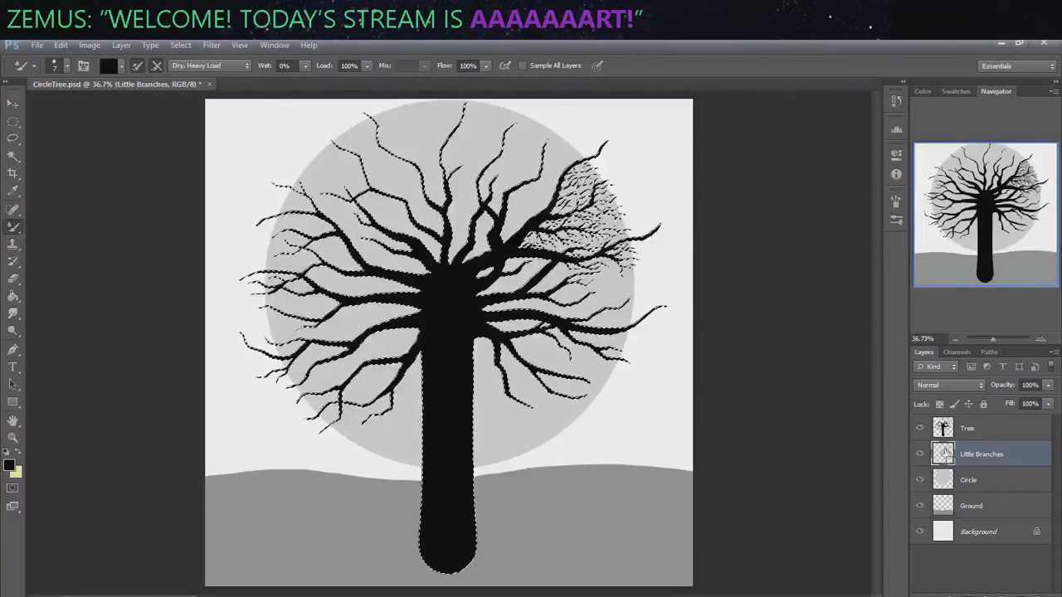
left_click(984, 426)
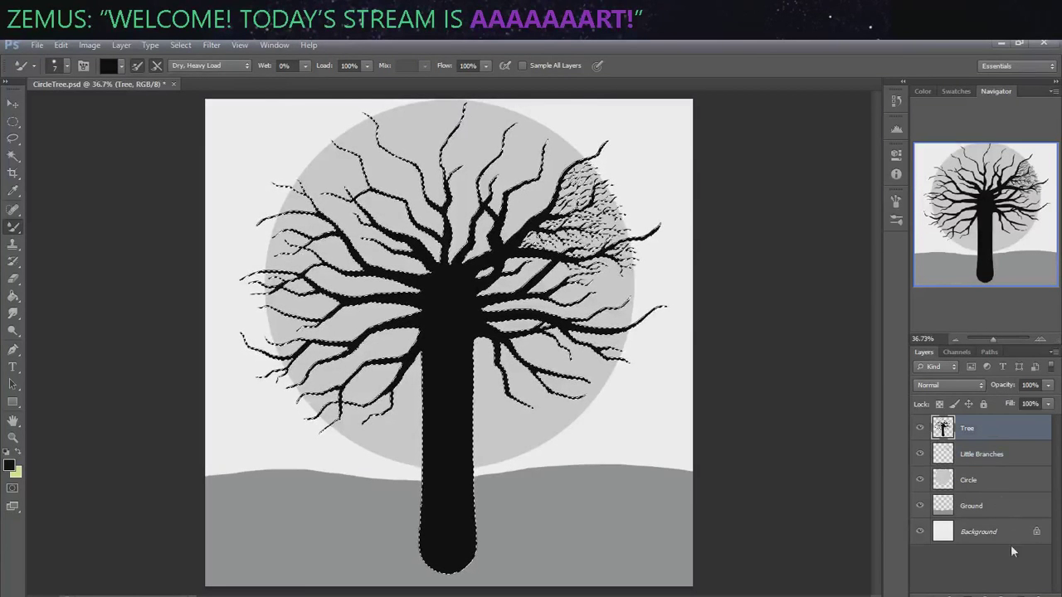
key("ctrl+shift+alt+n")
Set the foreground colour to pure red with R 255.
key("i")
left_click(8, 466)
type("255")
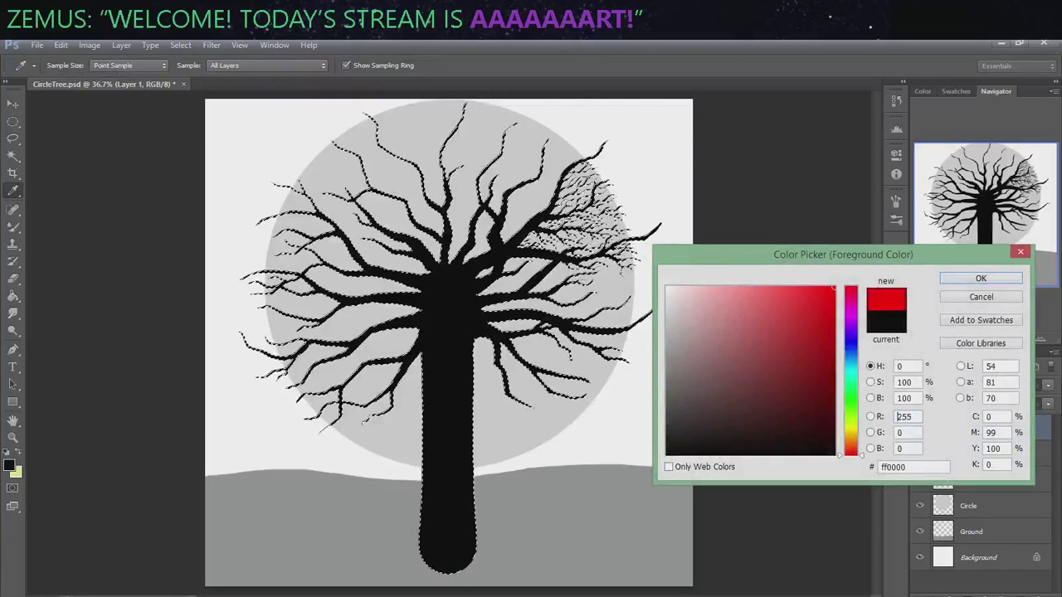
left_click(980, 278)
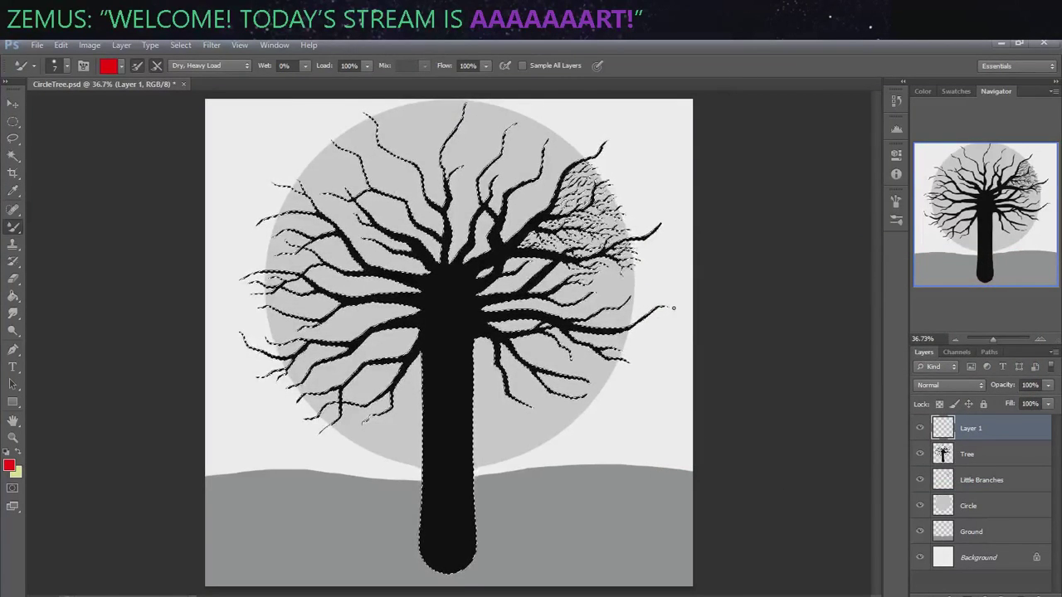
Enlarge the brush tip to 63 px.
left_click(85, 67)
left_click(54, 65)
left_click_drag(23, 108, 50, 109)
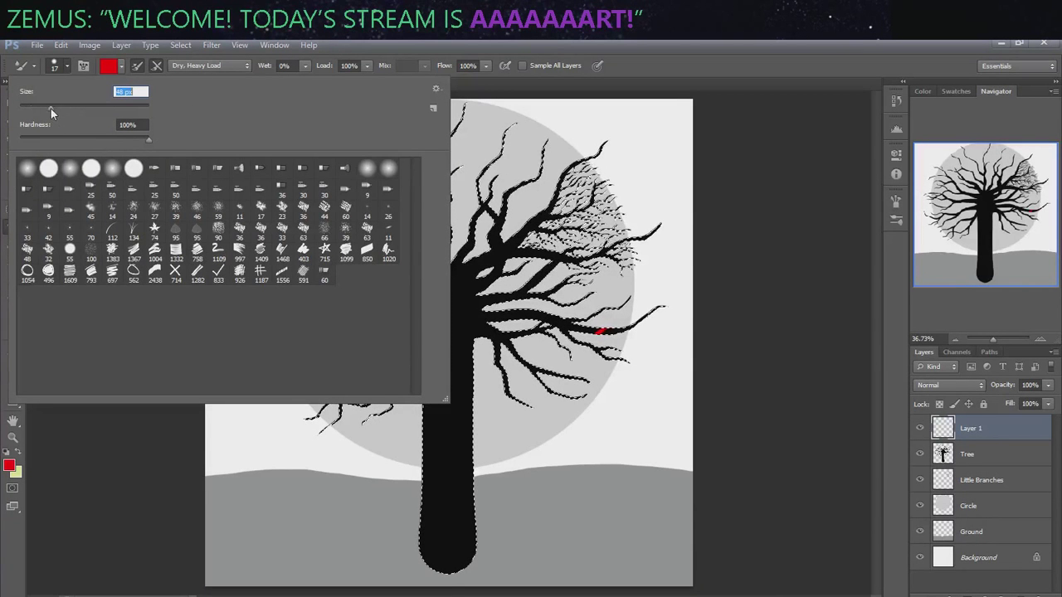
left_click(582, 55)
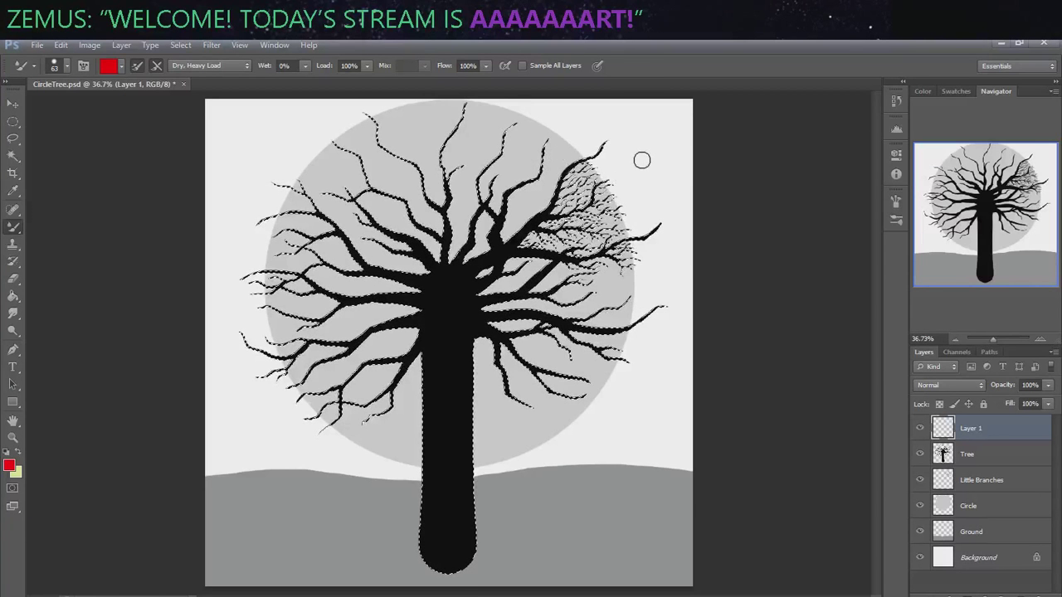
Paint red bands across the upper branches, middle branches and trunk, then toggle Layer 1 off and on.
left_click_drag(601, 161, 265, 207)
mouse_move(232, 254)
left_mouse_down()
mouse_move(448, 208)
mouse_move(670, 216)
left_mouse_up()
left_click_drag(705, 257, 468, 237)
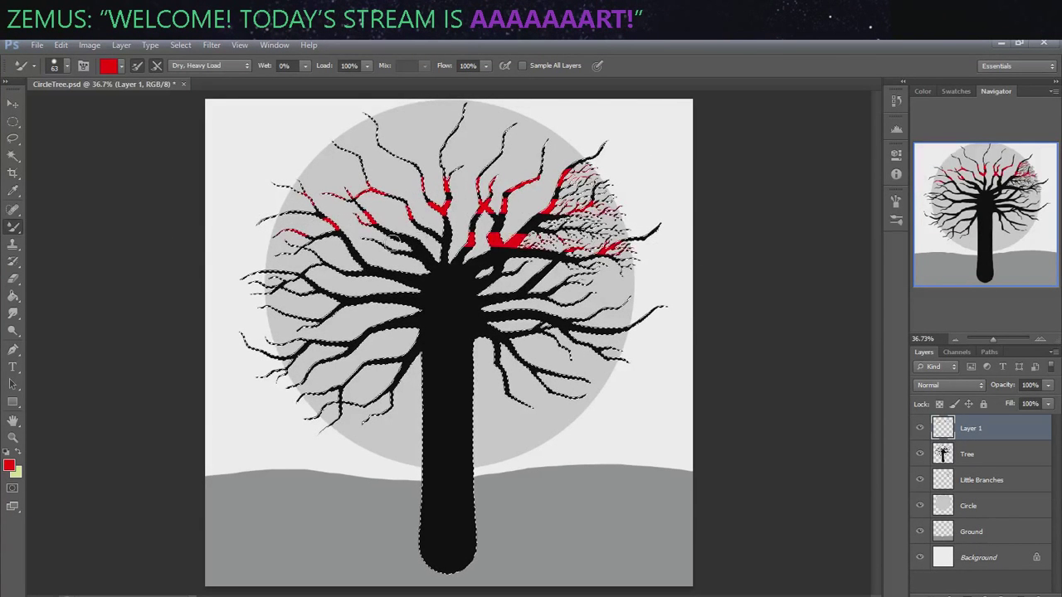
mouse_move(217, 302)
left_mouse_down()
mouse_move(617, 285)
mouse_move(694, 327)
left_mouse_up()
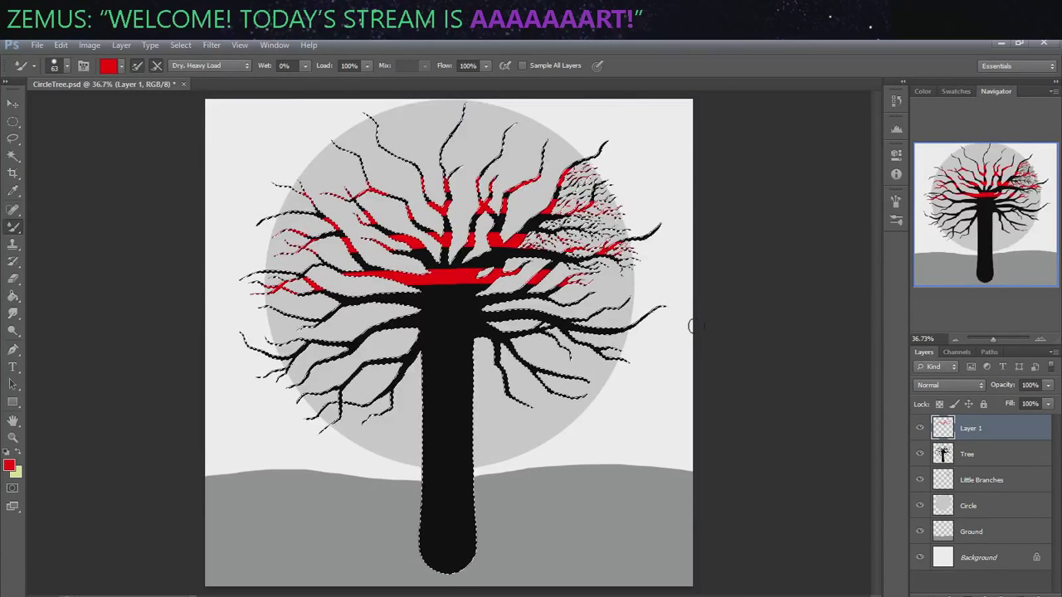
mouse_move(445, 313)
left_mouse_down()
mouse_move(218, 338)
mouse_move(651, 351)
left_mouse_up()
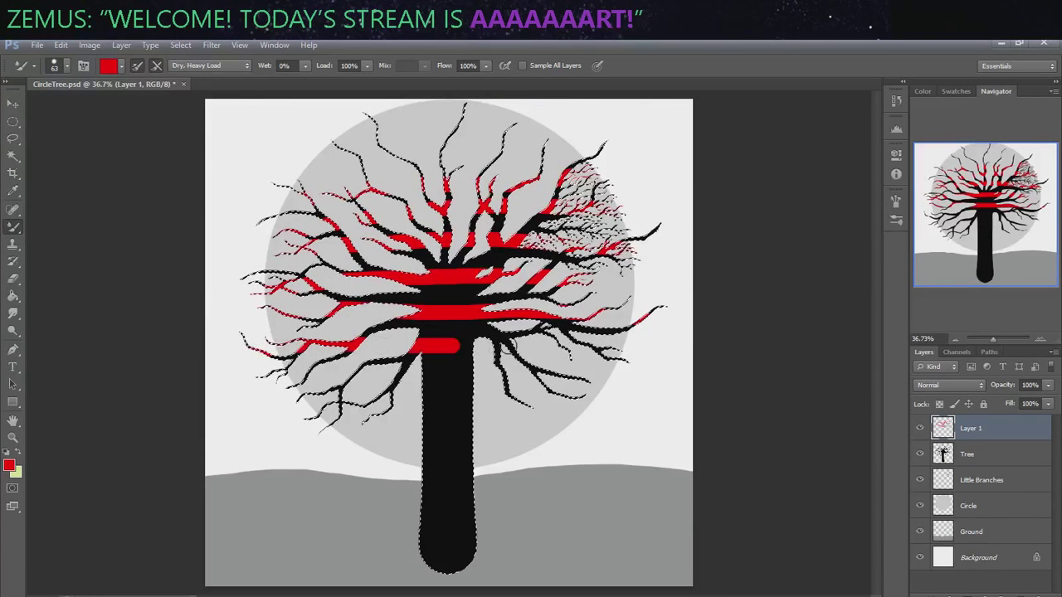
left_click_drag(611, 379, 244, 384)
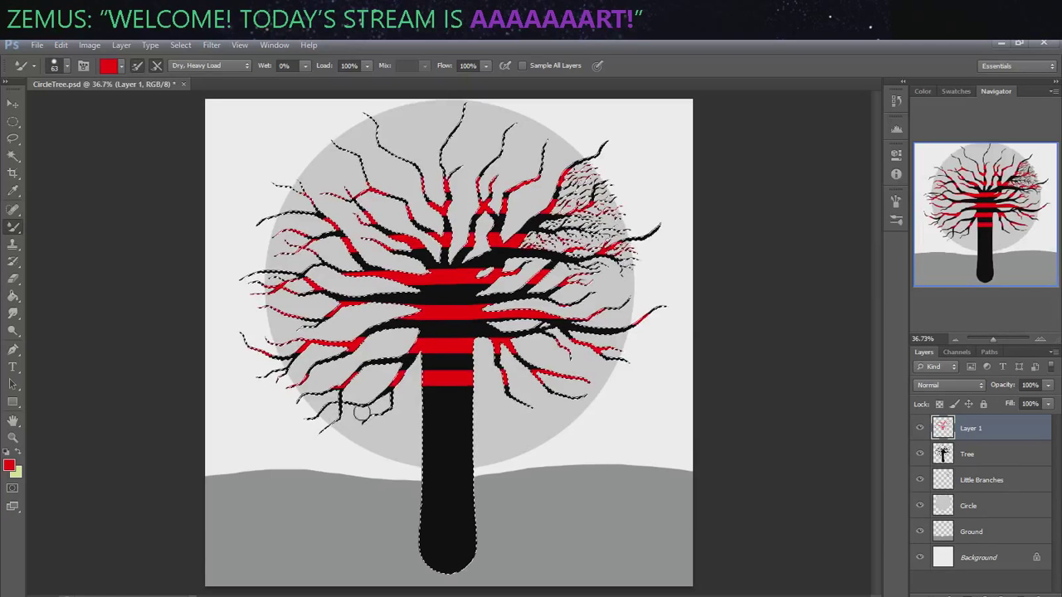
mouse_move(339, 409)
left_mouse_down()
mouse_move(616, 434)
mouse_move(332, 469)
mouse_move(571, 471)
mouse_move(261, 503)
mouse_move(586, 549)
mouse_move(235, 578)
left_mouse_up()
left_click_drag(395, 564, 650, 548)
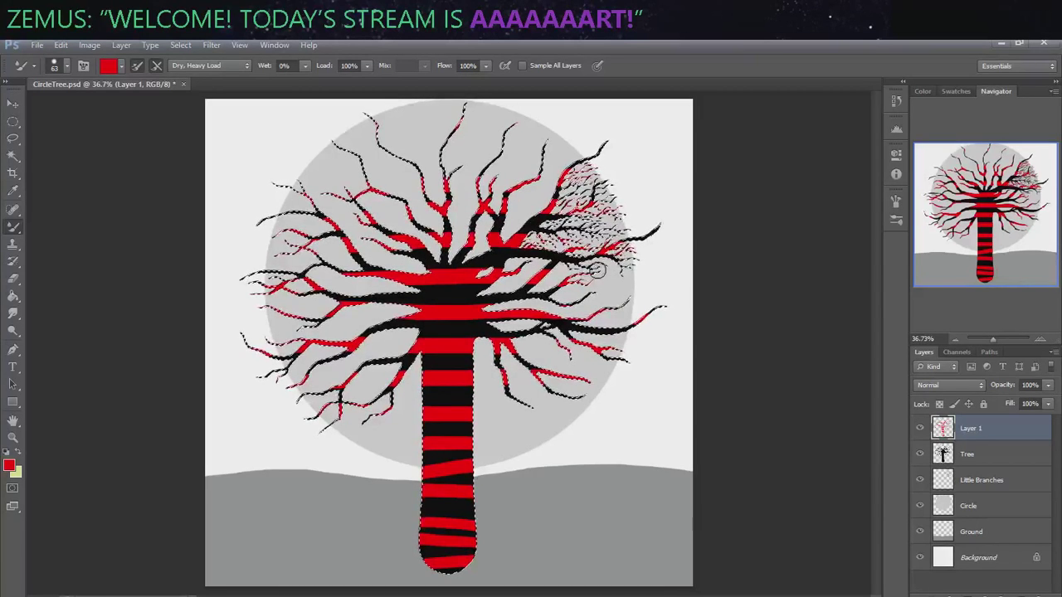
left_click(919, 428)
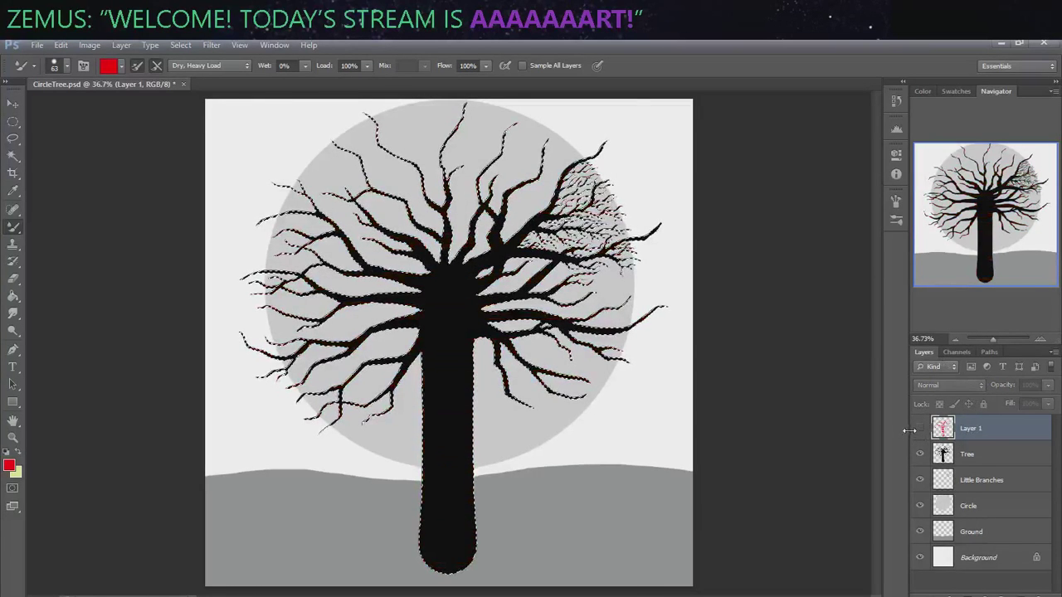
left_click(919, 428)
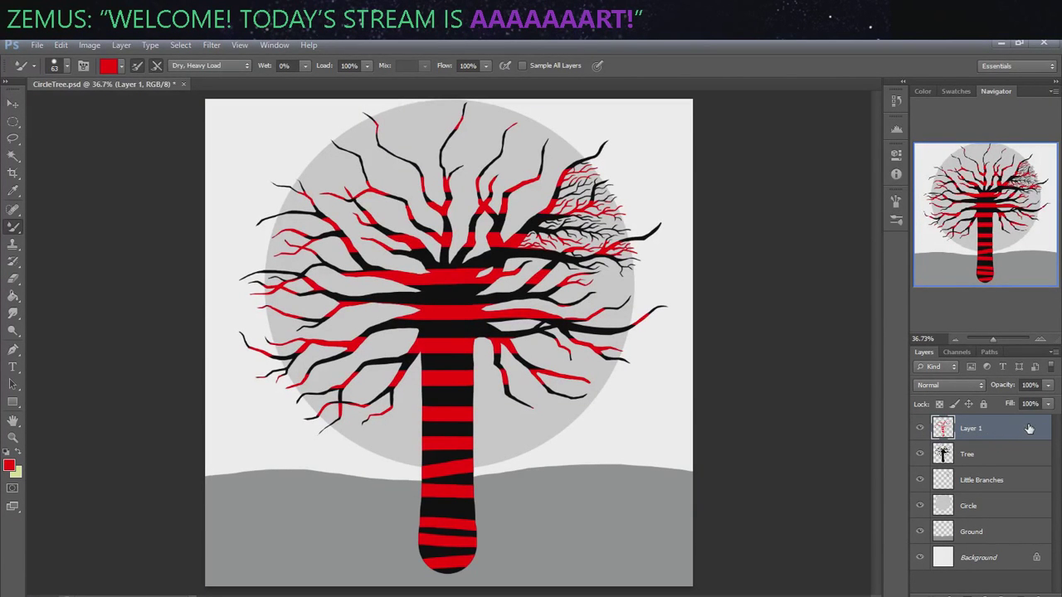
Open Layer 1's layer style, trying then removing an Inner Glow.
left_click(944, 431, "ctrl")
double_click(1036, 430)
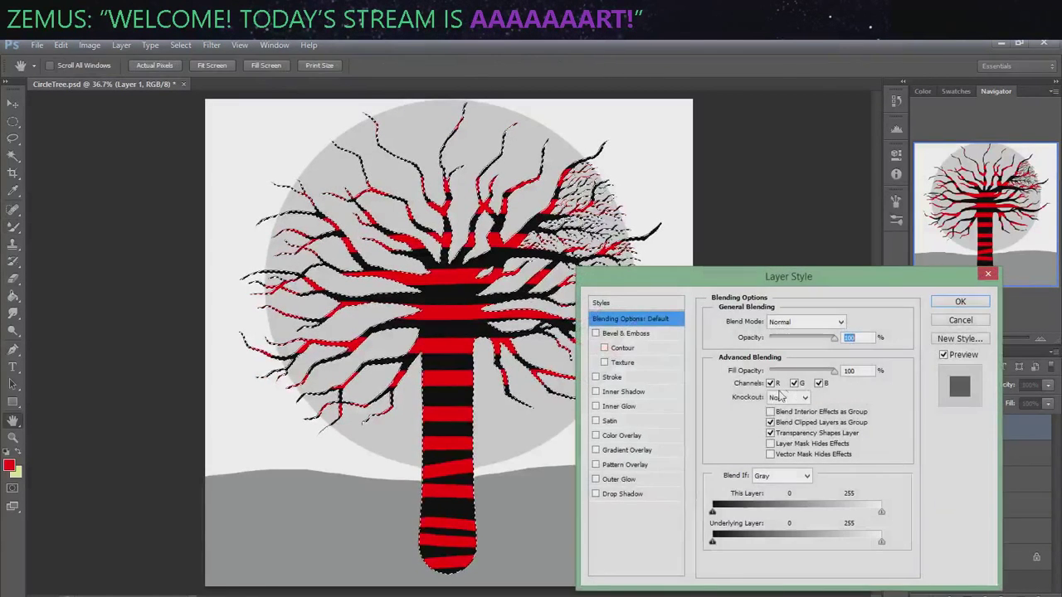
left_click_drag(685, 281, 762, 193)
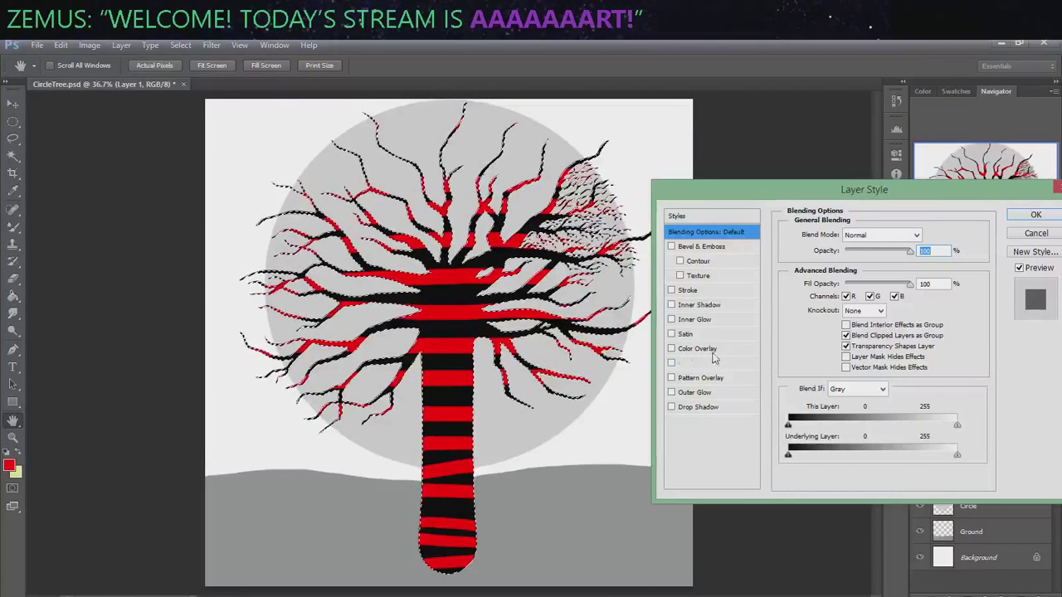
left_click(672, 320)
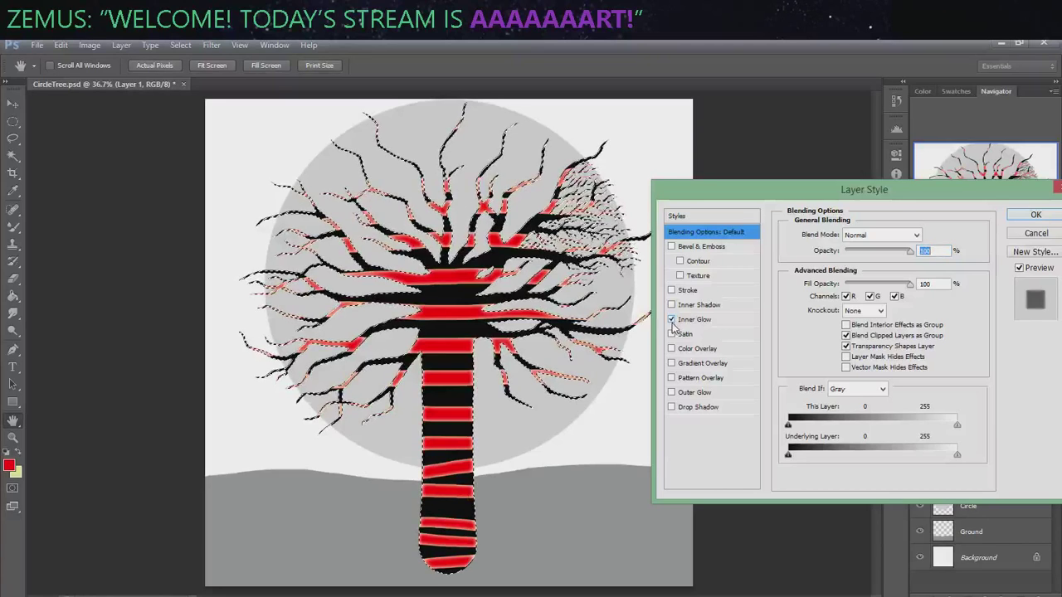
left_click(671, 321)
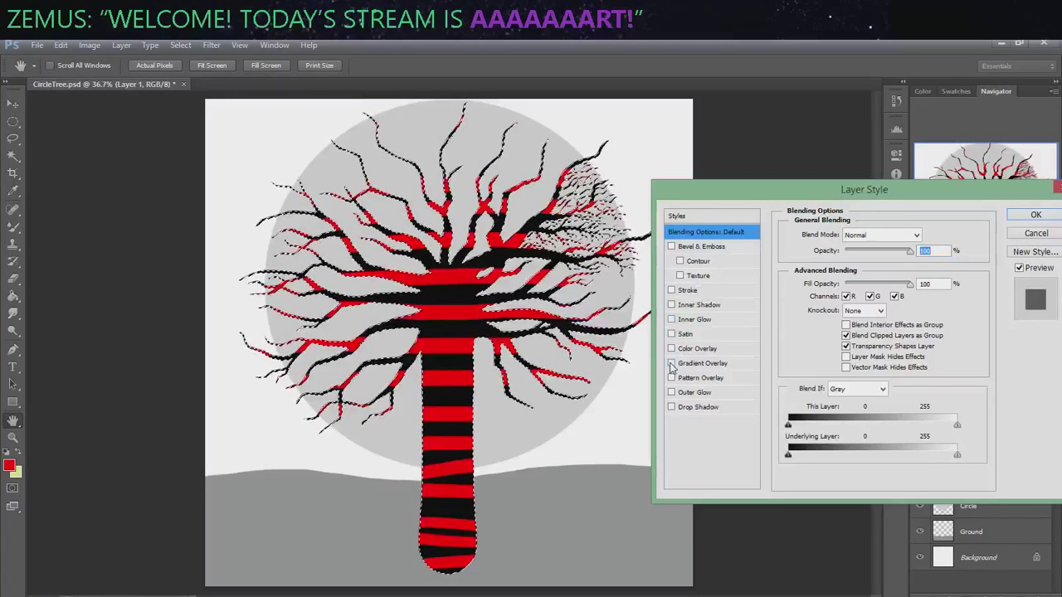
Add a Gradient Overlay with reduced opacity and adjusted scale, apply it, and deselect.
left_click(672, 364)
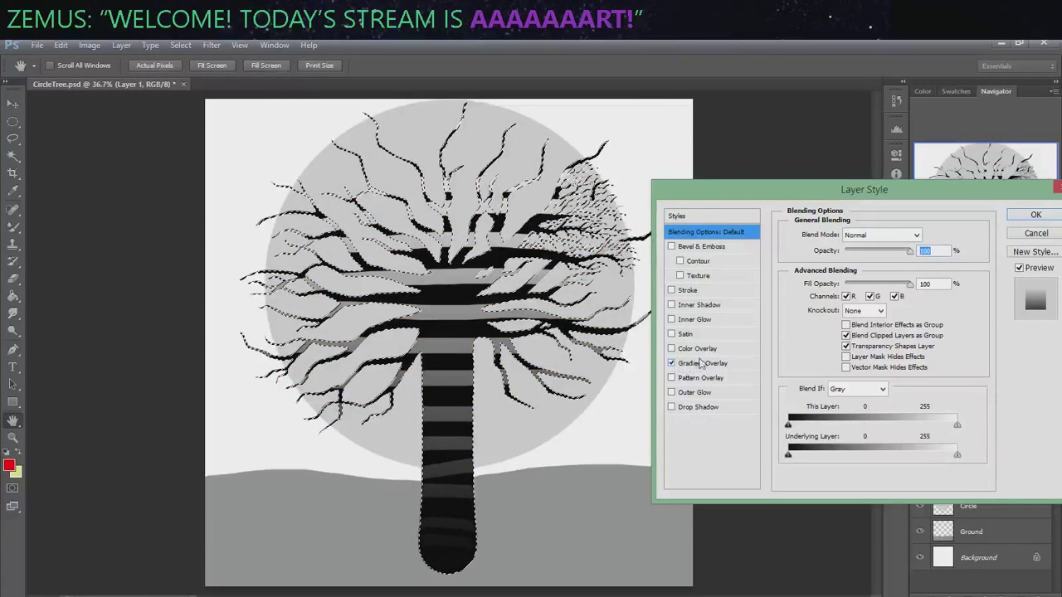
left_click(702, 363)
left_click(864, 237)
mouse_move(906, 251)
left_mouse_down()
mouse_move(874, 256)
mouse_move(886, 262)
left_mouse_up()
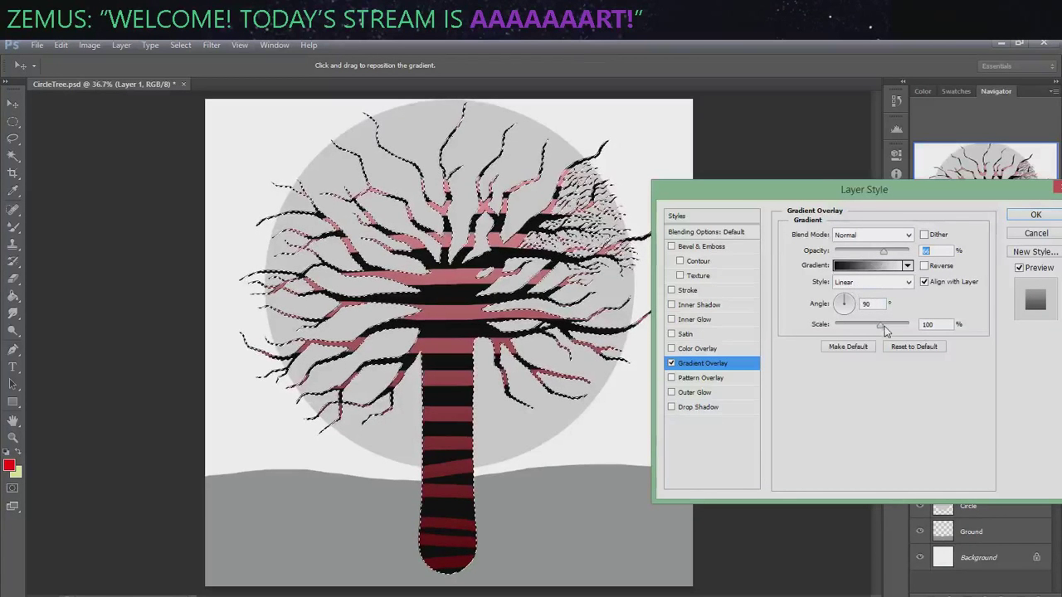
mouse_move(882, 326)
left_mouse_down()
mouse_move(853, 330)
mouse_move(884, 326)
left_mouse_up()
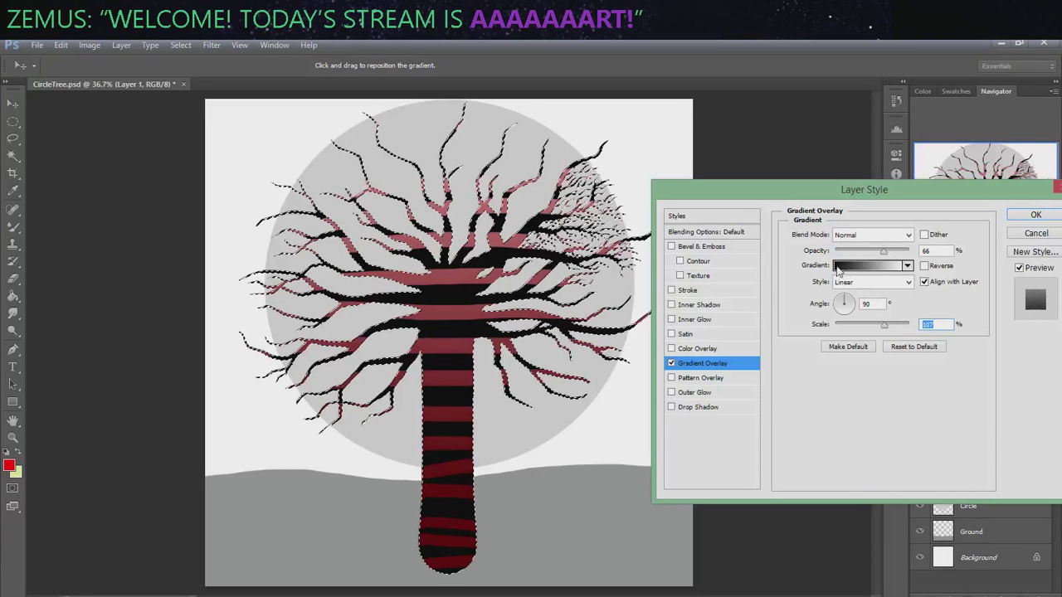
left_click_drag(883, 251, 894, 262)
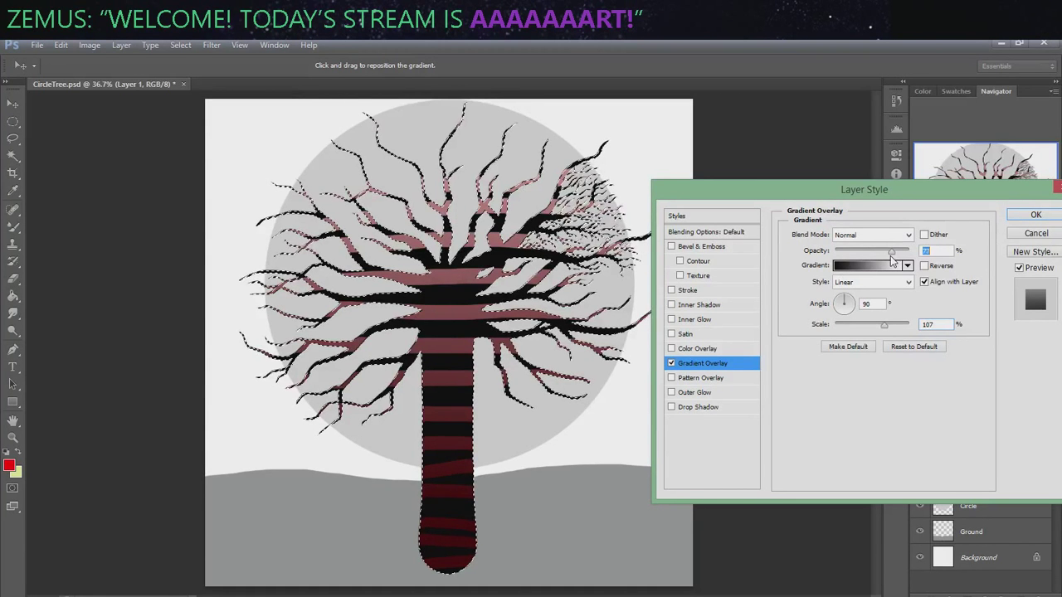
left_click(1033, 216)
key("ctrl+d")
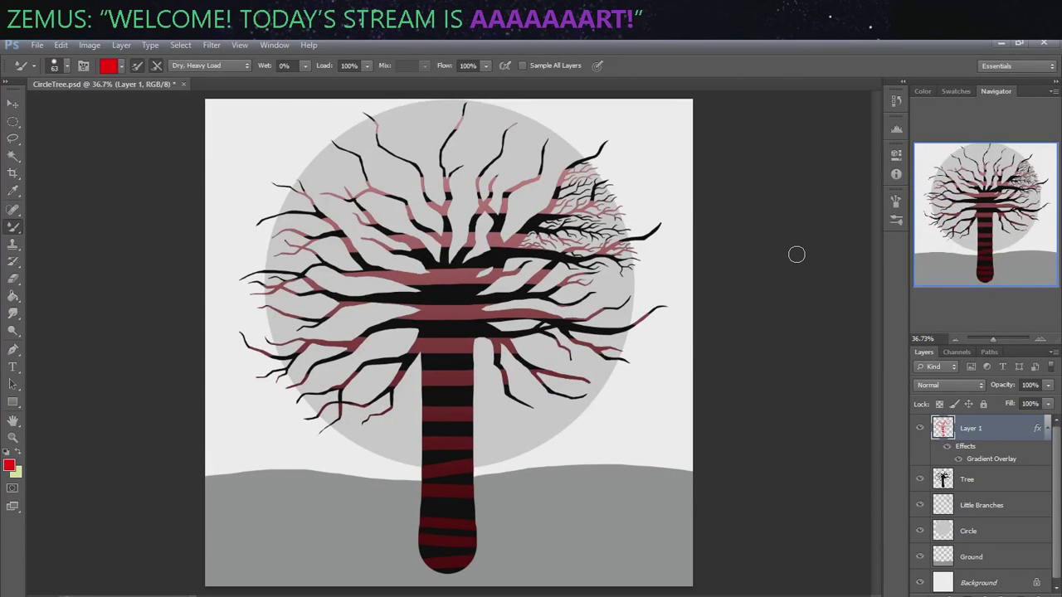
Save CircleTree.psd and zoom in on the upper-right small branches.
left_click(38, 45)
left_click(61, 195)
left_click(970, 506)
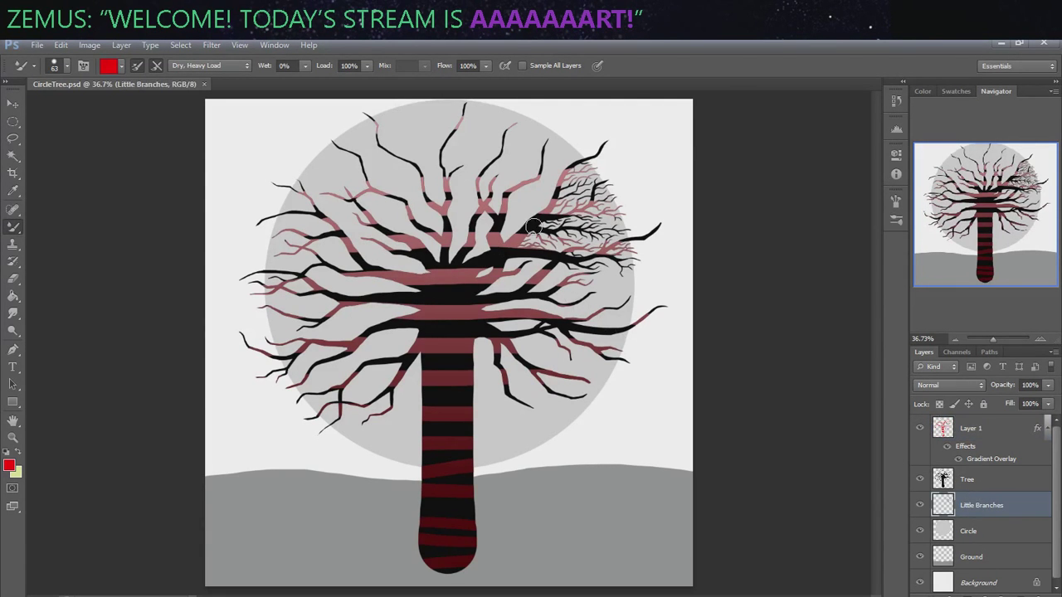
key("z")
left_click_drag(562, 214, 621, 222)
key("b")
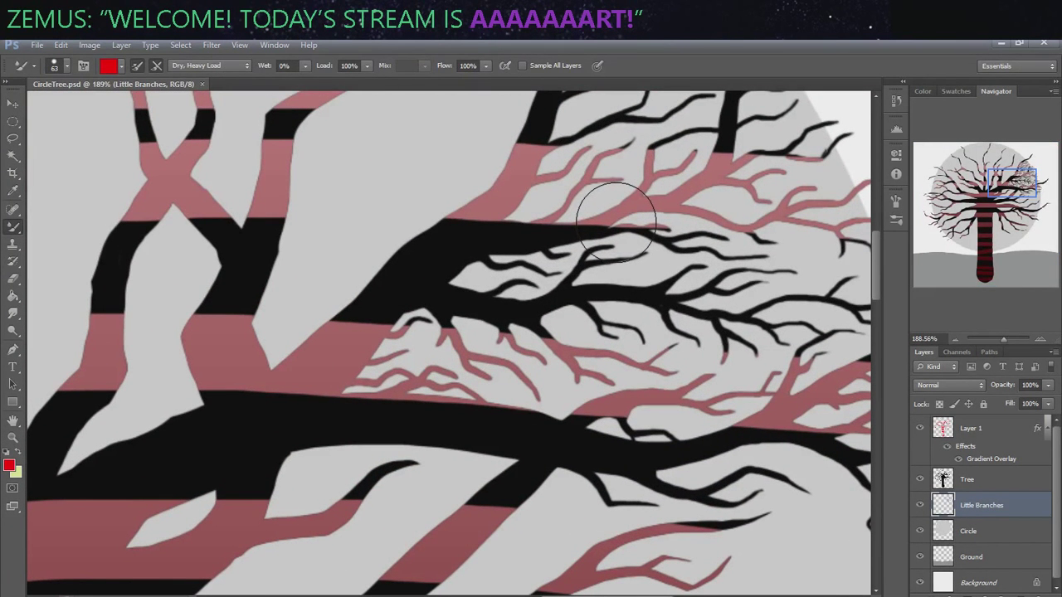
Pan across the branches and close the CircleTree document.
key("space")
left_click_drag(610, 222, 477, 240)
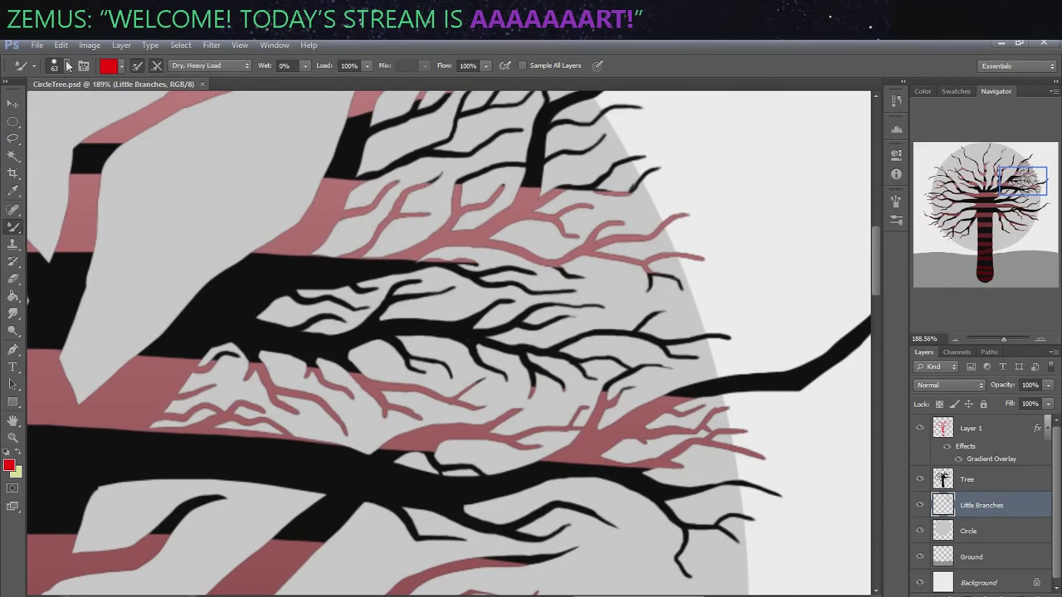
left_click(35, 47)
left_click(485, 44)
left_click(1048, 41)
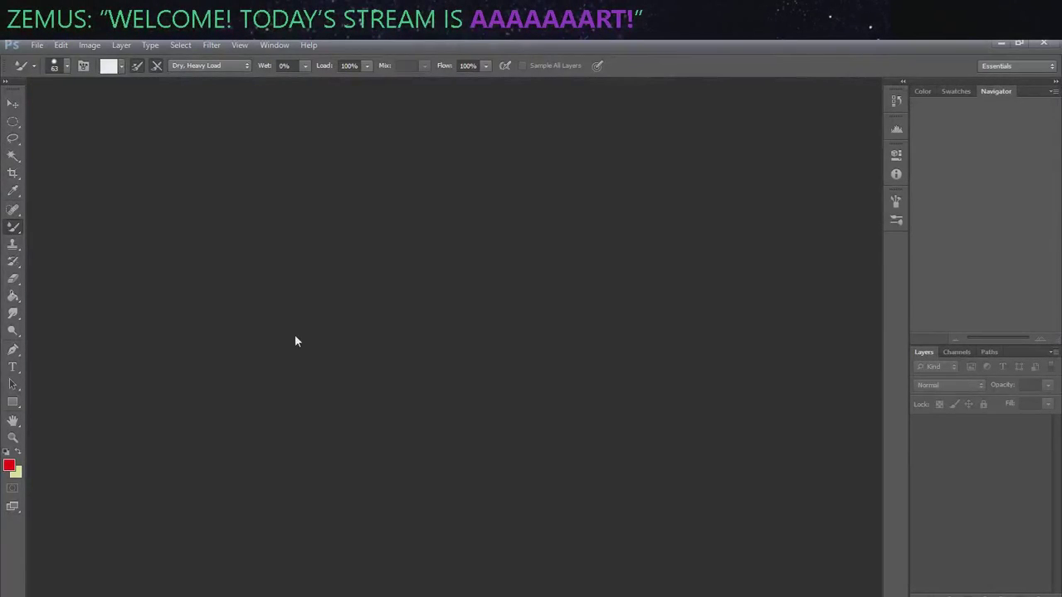
Open CircleTree.psd from the PSD folder via File > Browse in Bridge.
left_click(37, 45)
left_click(123, 79)
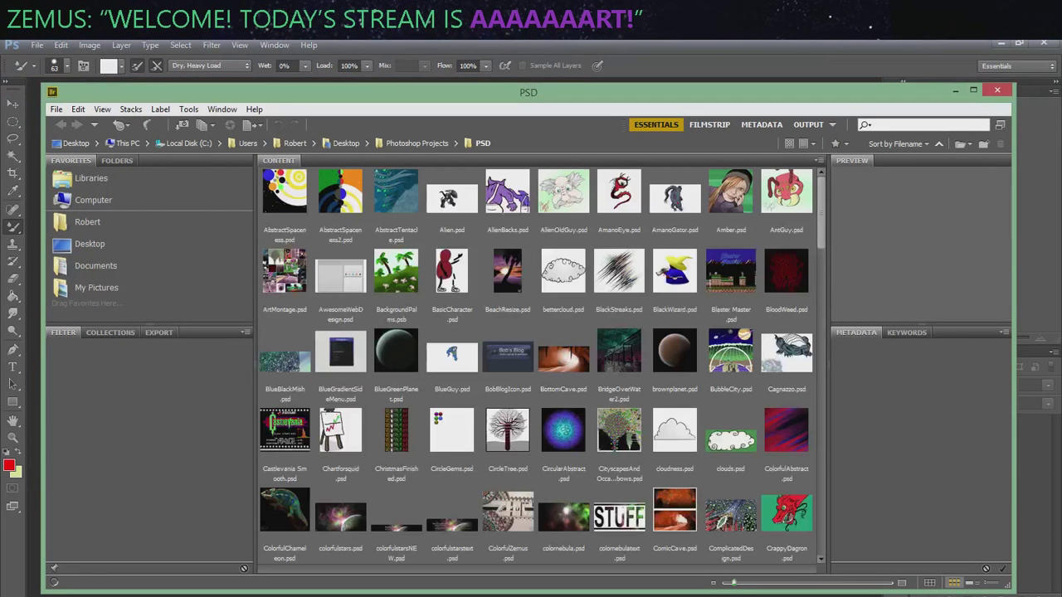
scroll(824, 196, "down", 1)
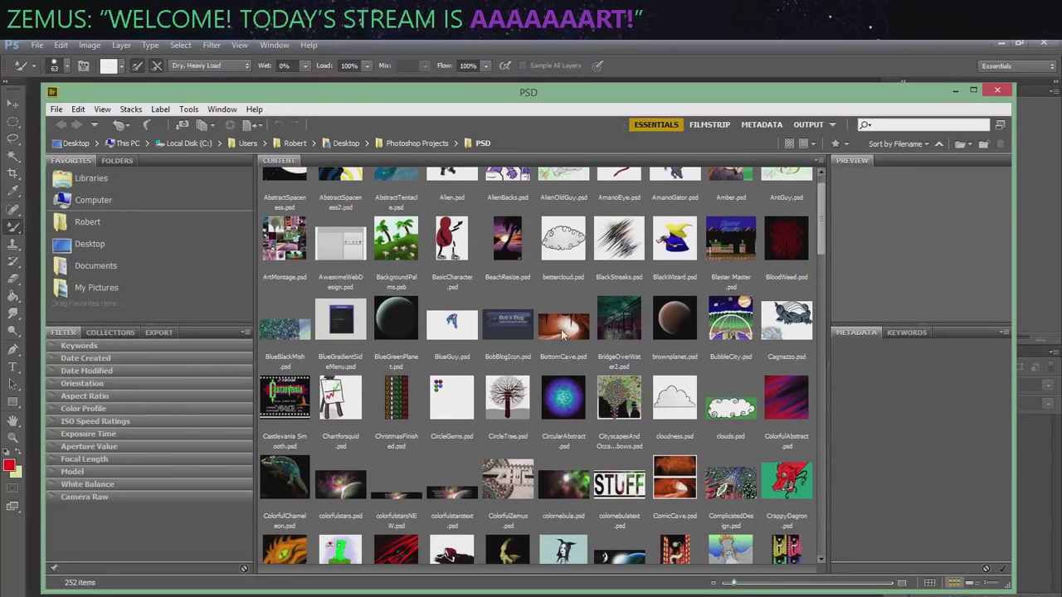
double_click(514, 397)
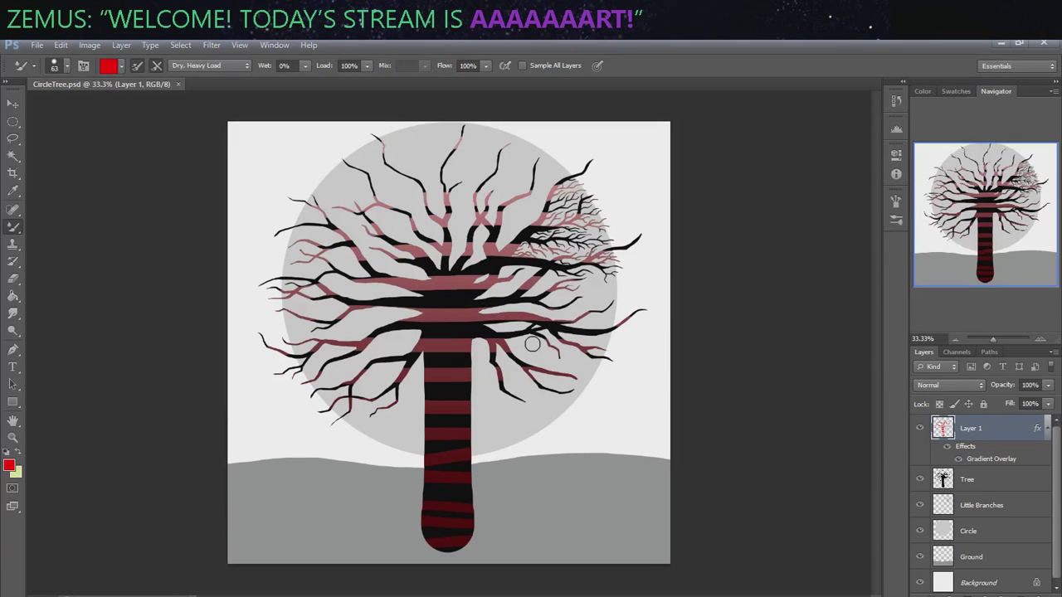
left_click(52, 64)
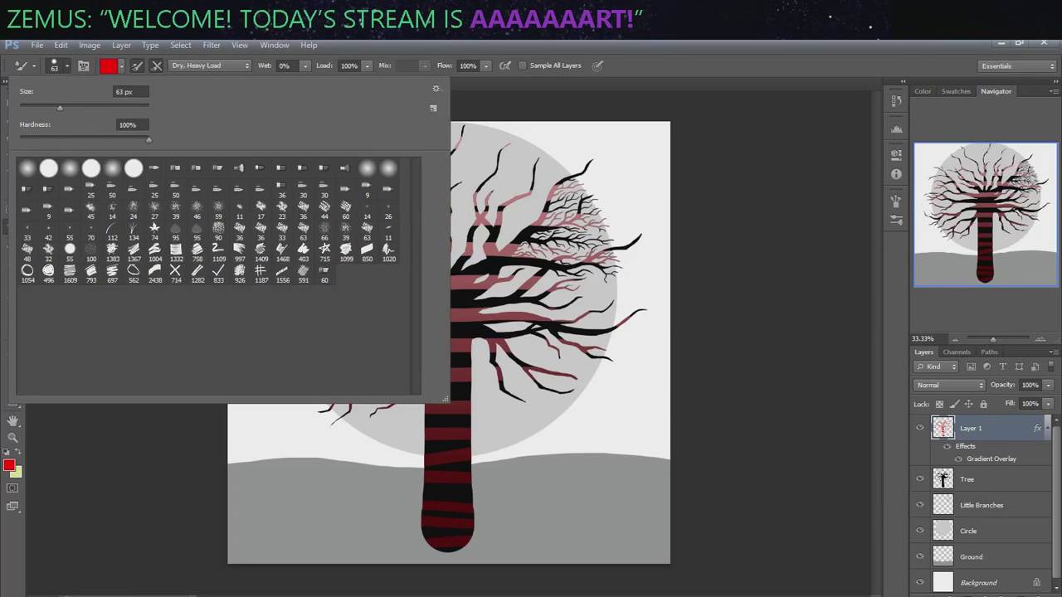
left_click_drag(54, 108, 25, 107)
key("Return")
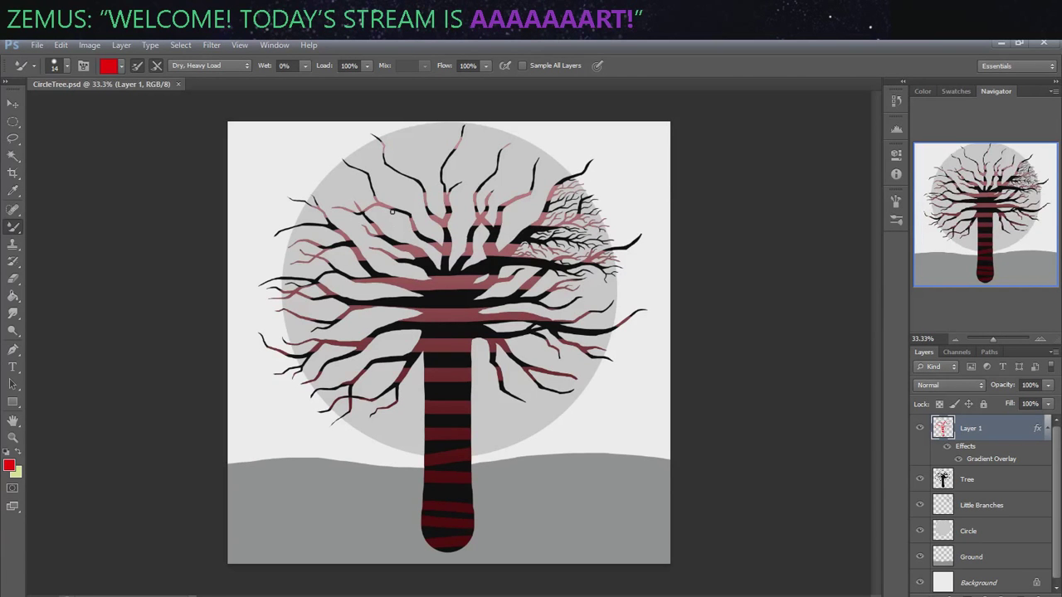
key("bracketright")
key("bracketright")
key("bracketright")
key("z")
mouse_move(531, 282)
left_mouse_down()
mouse_move(638, 253)
mouse_move(452, 261)
left_mouse_up()
key("b")
key("z")
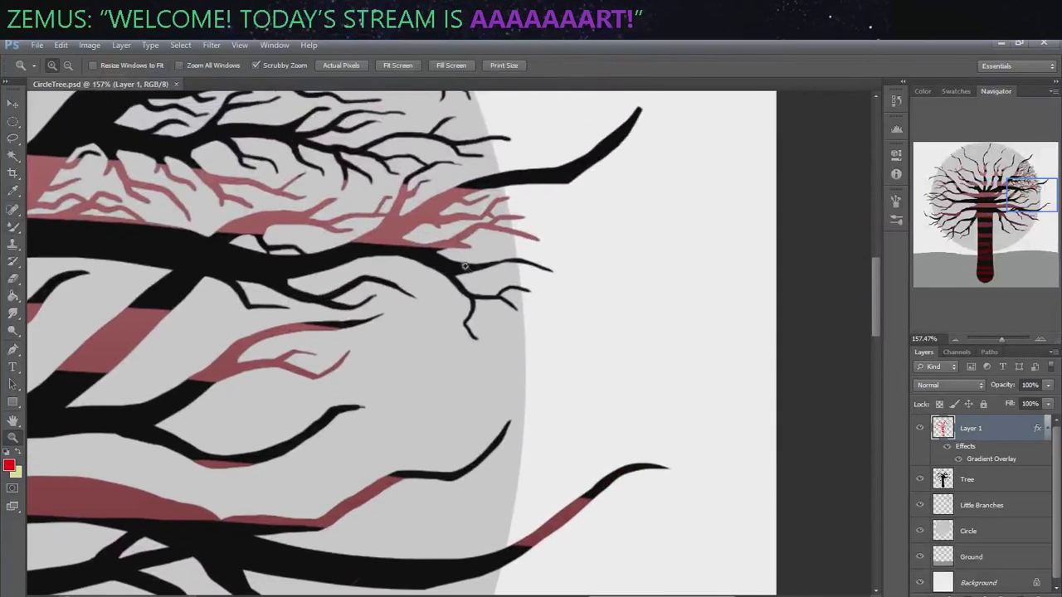
key("b")
key("bracketleft")
key("bracketleft")
key("bracketleft")
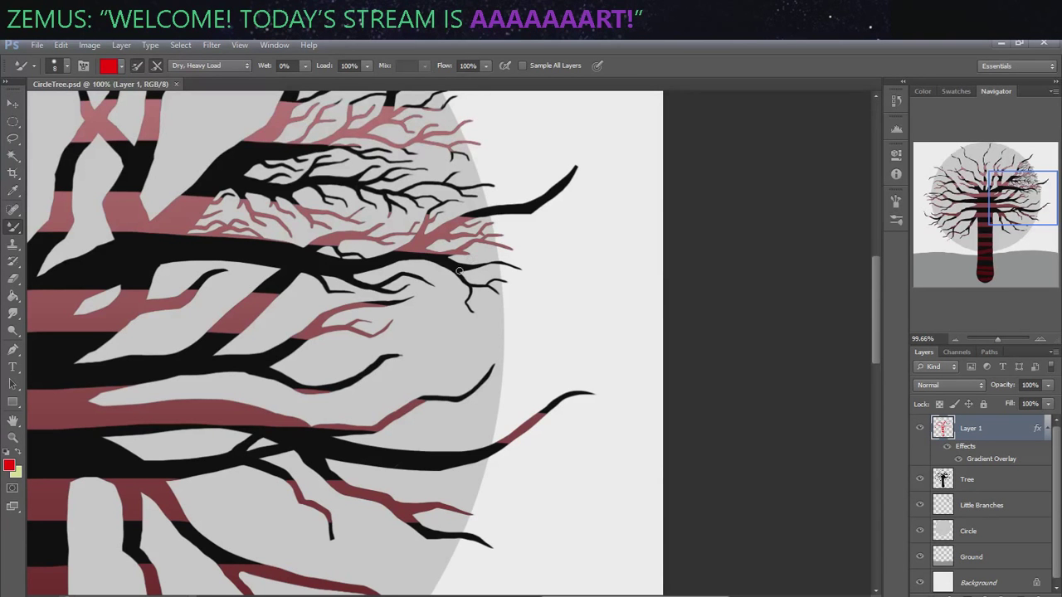
key("z")
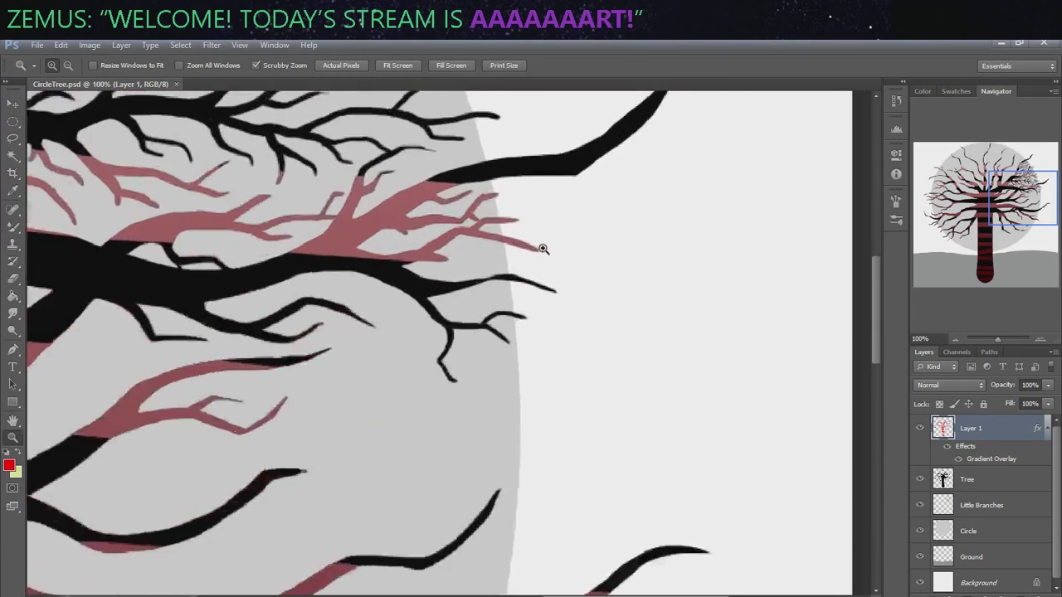
mouse_move(499, 251)
left_mouse_down()
mouse_move(542, 249)
mouse_move(526, 240)
mouse_move(596, 249)
left_mouse_up()
key("b")
scroll(547, 242, "up", 3)
key("x")
key("s")
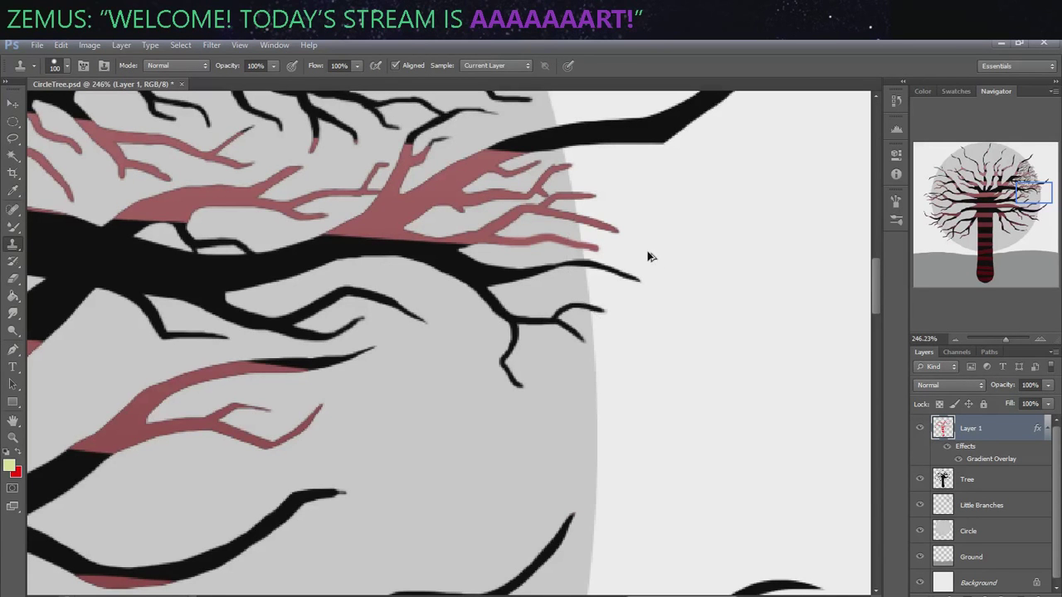
key("b")
left_click_drag(430, 262, 433, 277)
key("ctrl+z")
key("i")
left_click(457, 264)
key("b")
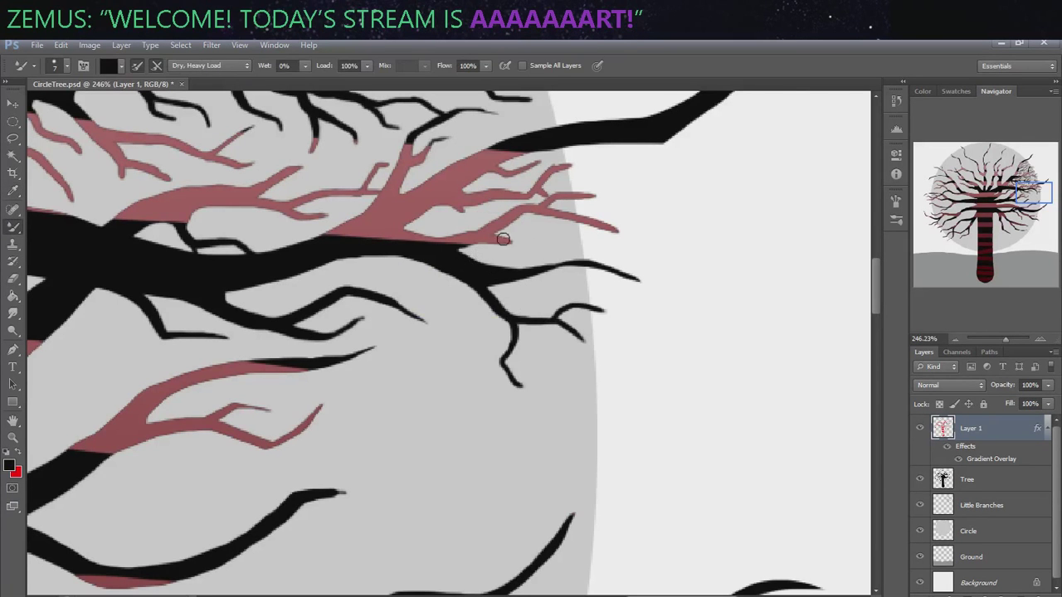
left_click_drag(497, 239, 532, 246)
key("ctrl+z")
left_click(986, 481)
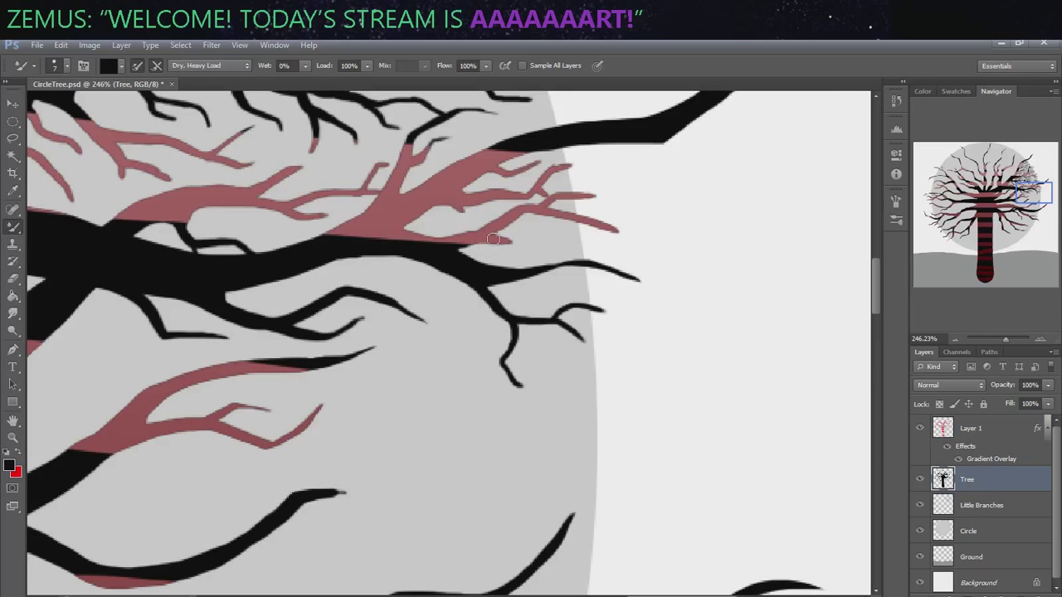
left_click(618, 265, "ctrl")
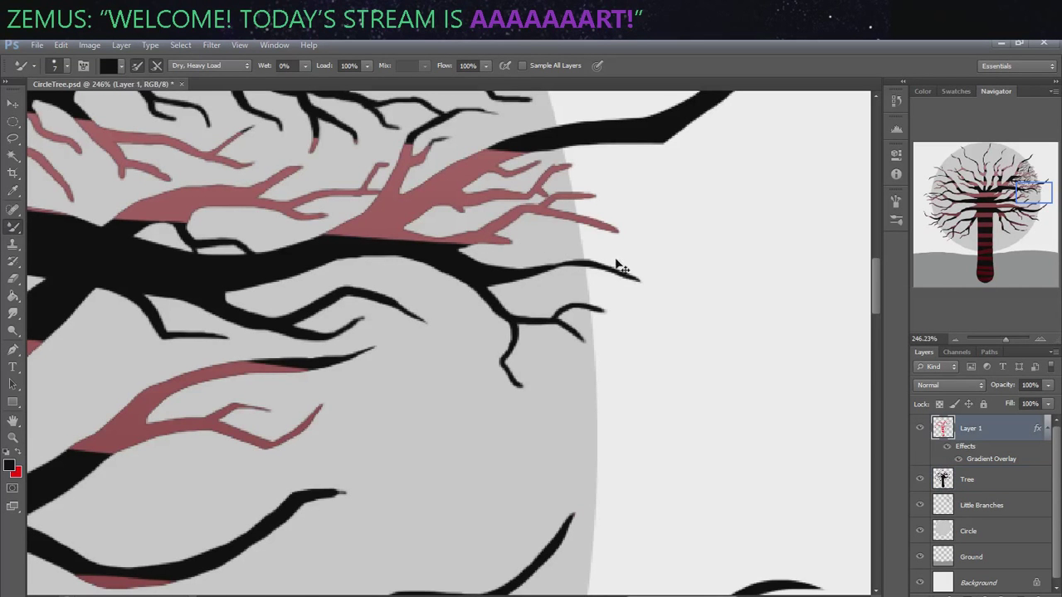
scroll(556, 278, "down", 5)
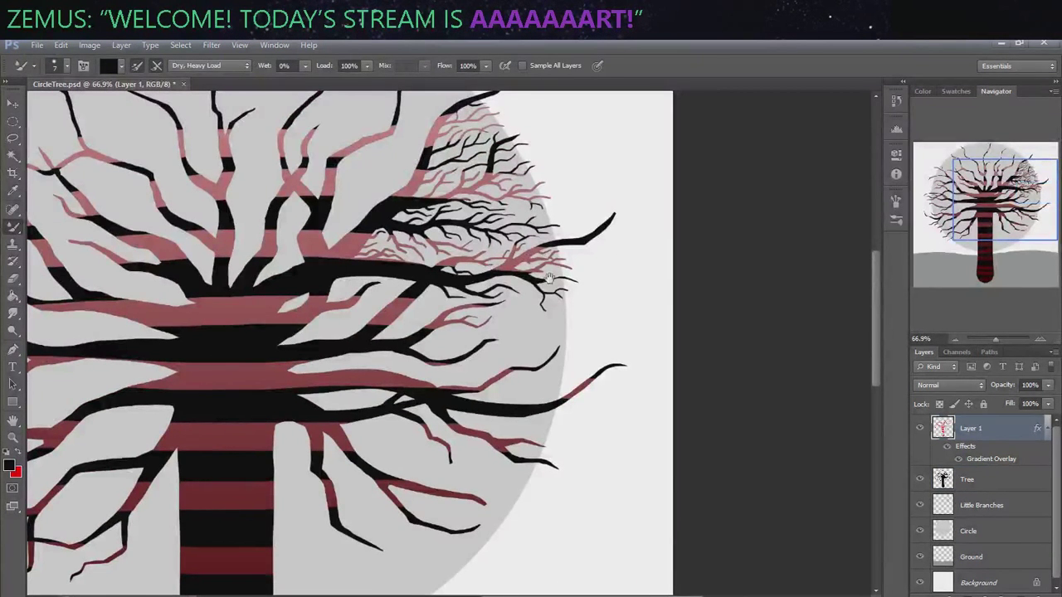
left_click_drag(547, 278, 610, 266)
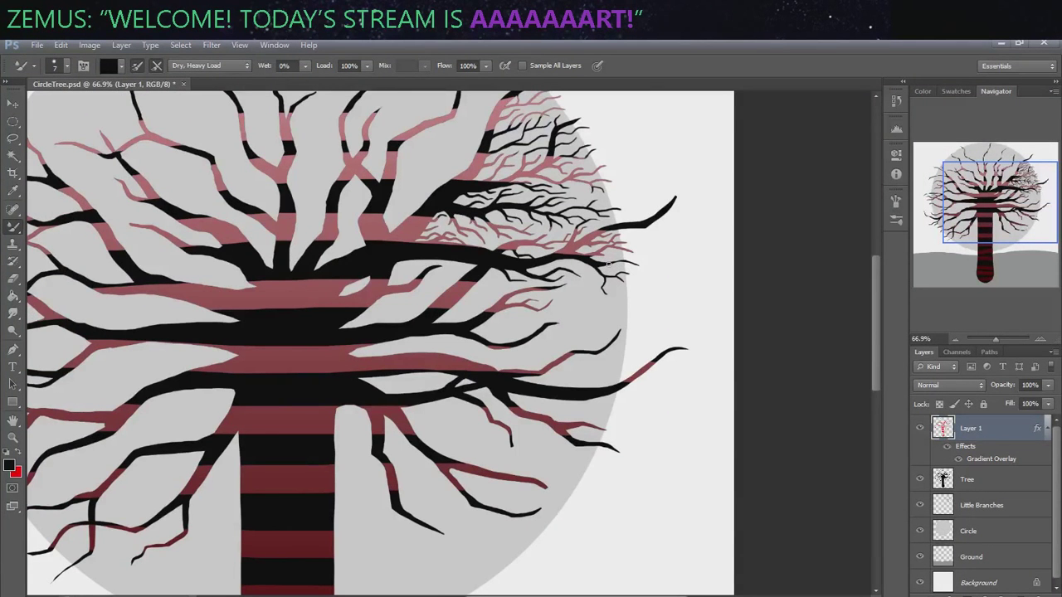
scroll(610, 270, "down", 2)
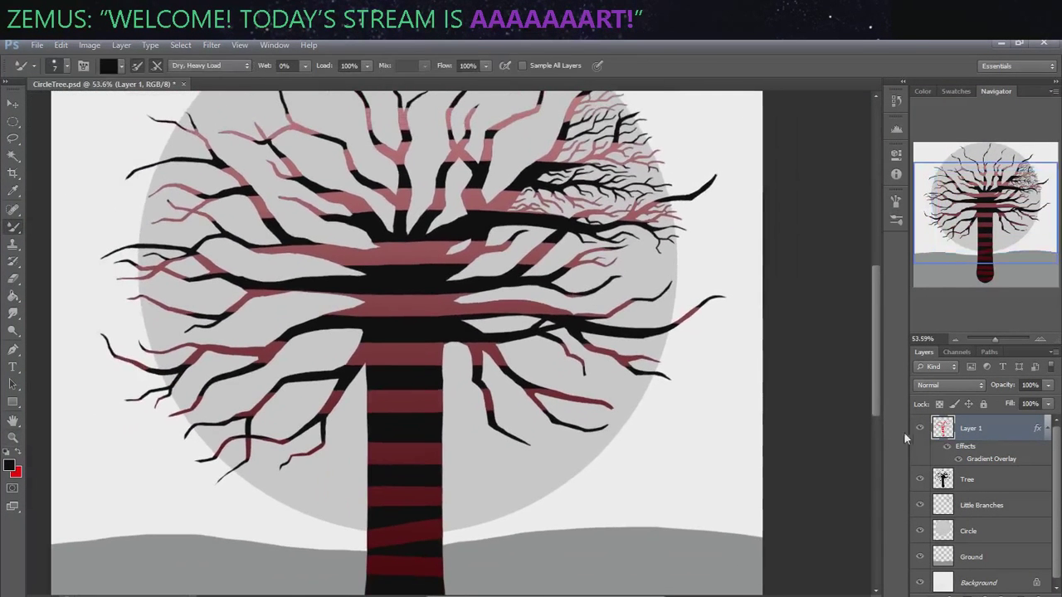
left_click(919, 427)
Hide the red-striped Layer 1 to leave a plain black tree, and select Little Branches.
left_click_drag(672, 299, 620, 317)
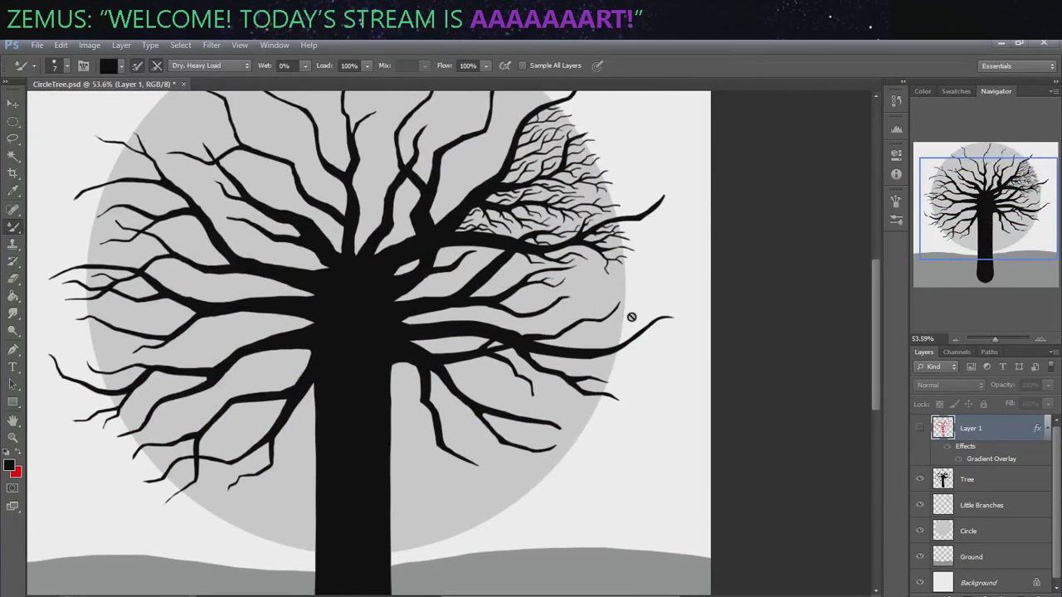
left_click(919, 427)
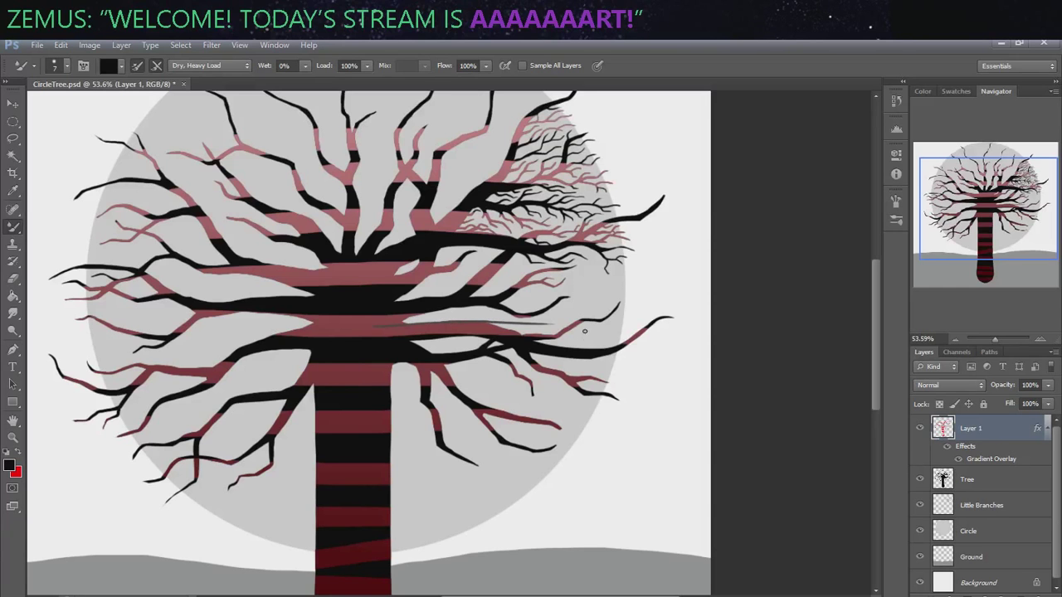
left_click(919, 428)
left_click(978, 489)
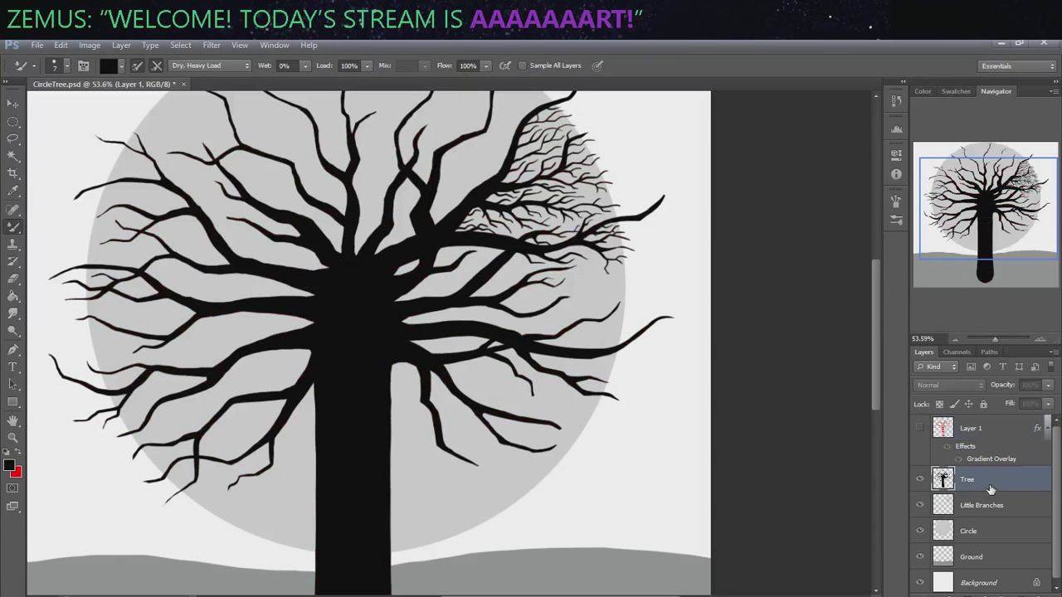
left_click(987, 506)
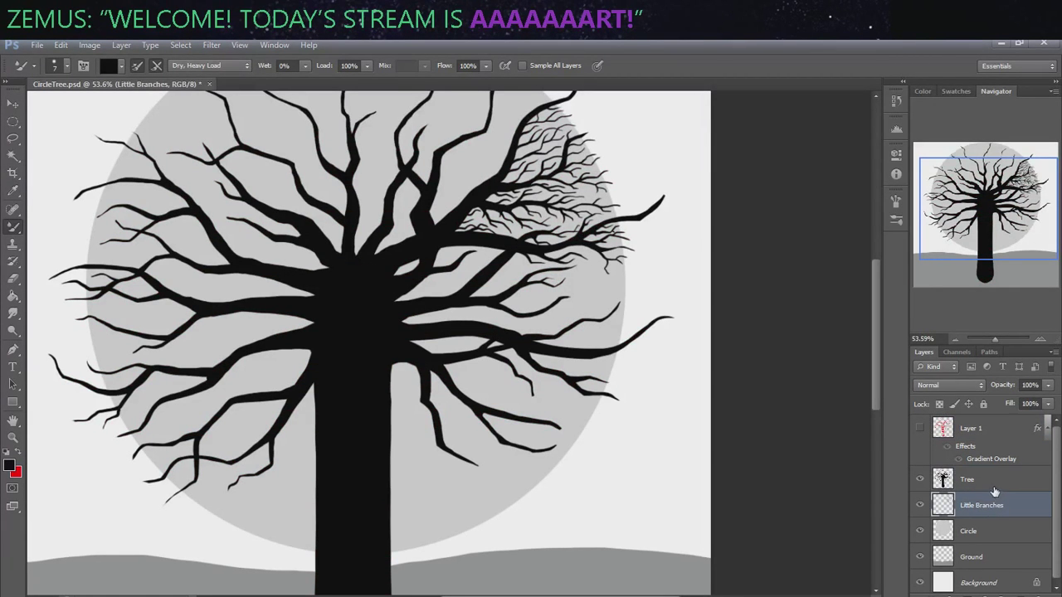
Pan across the tree and ground to review the finished plain silhouette.
left_click_drag(714, 404, 649, 442)
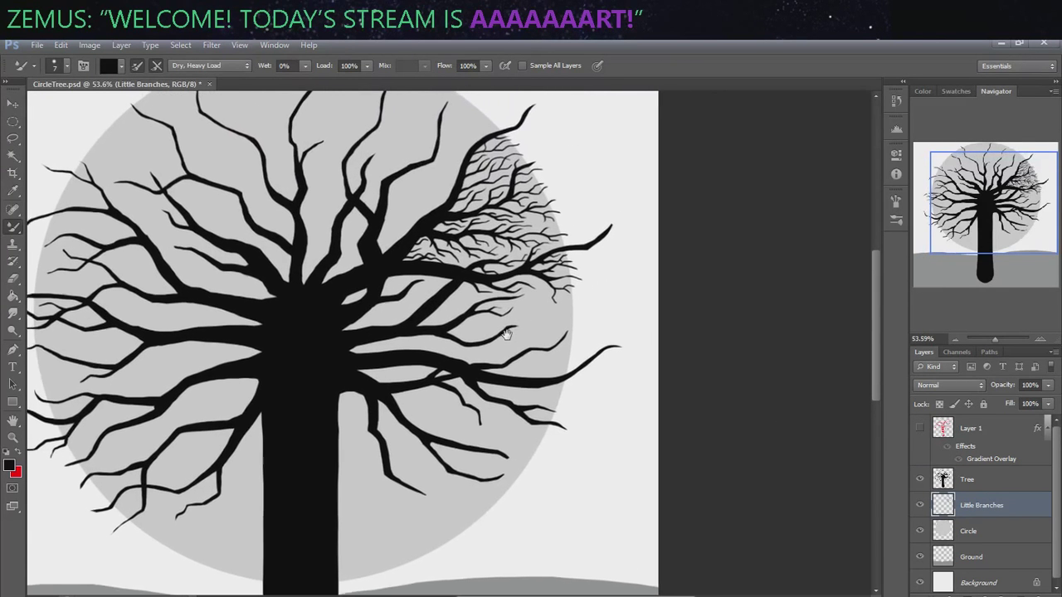
left_click(37, 45)
key("Escape")
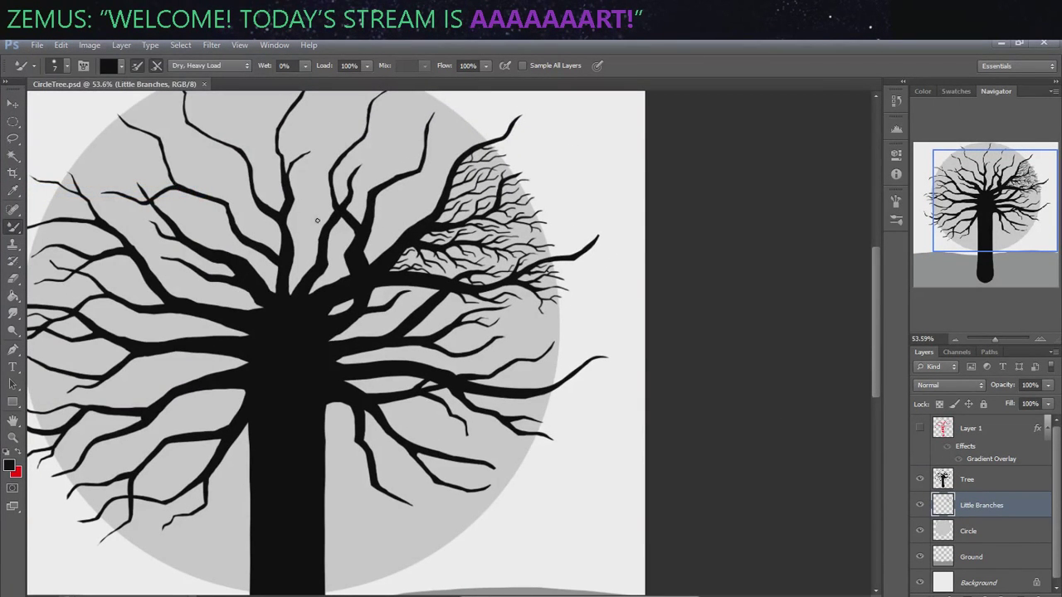
left_click_drag(416, 278, 515, 207)
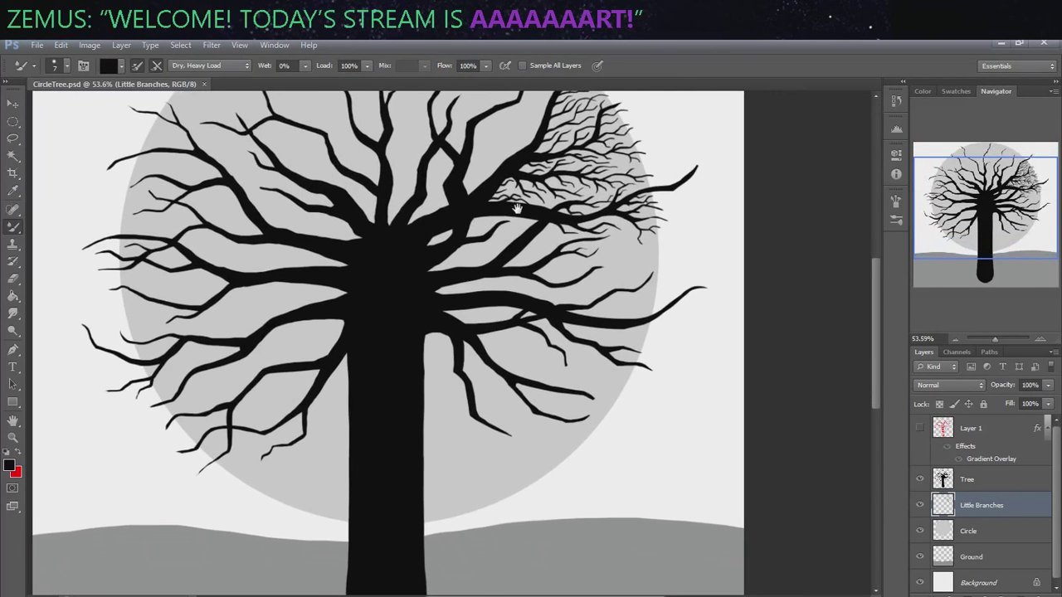
left_click_drag(604, 237, 517, 284)
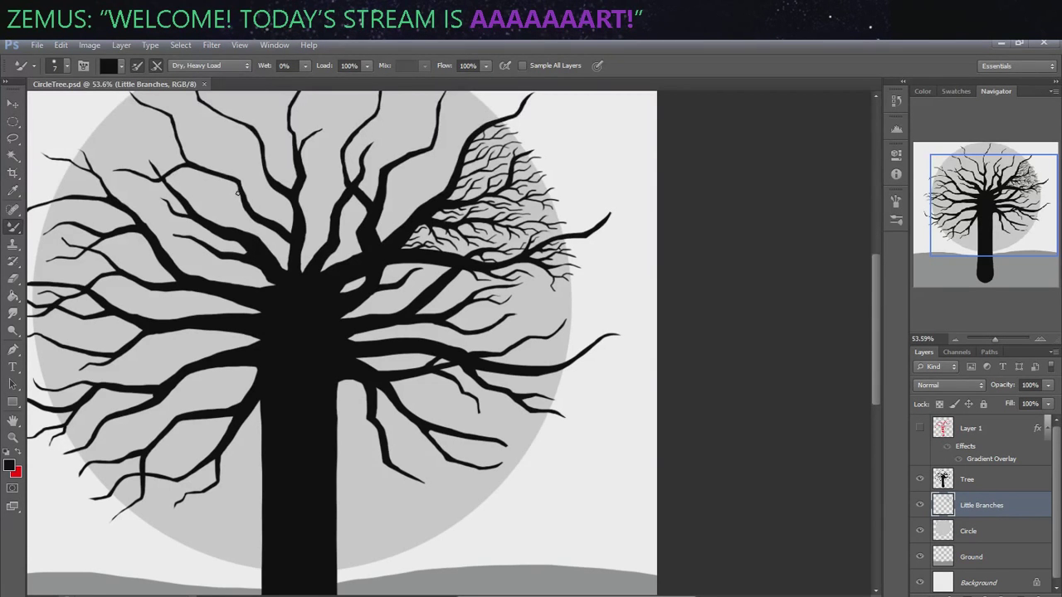
Close Photoshop and Adobe Bridge, then check the hidden tray icons.
left_click(1043, 43)
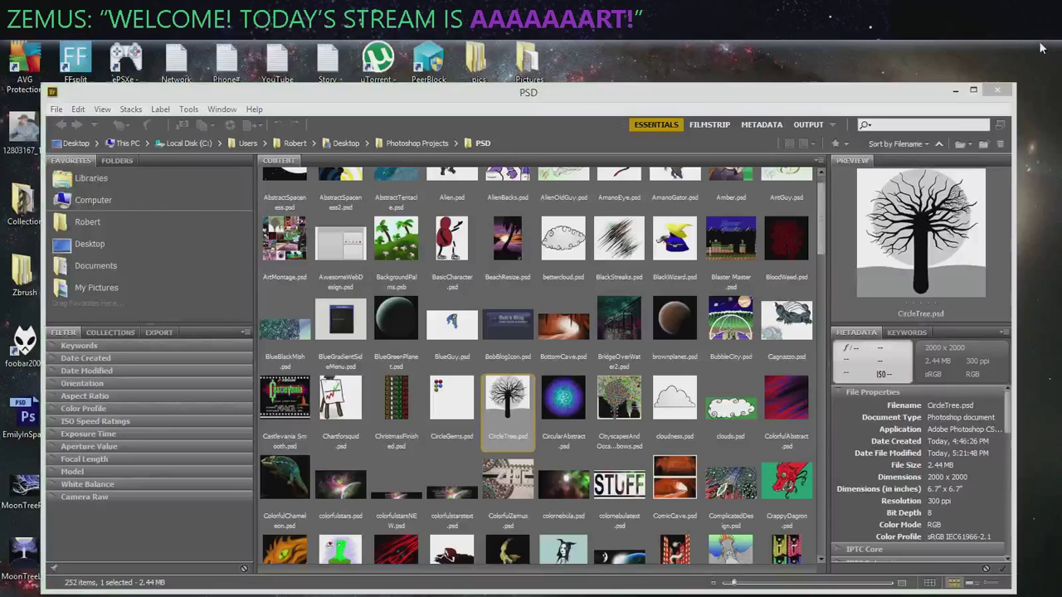
left_click(995, 91)
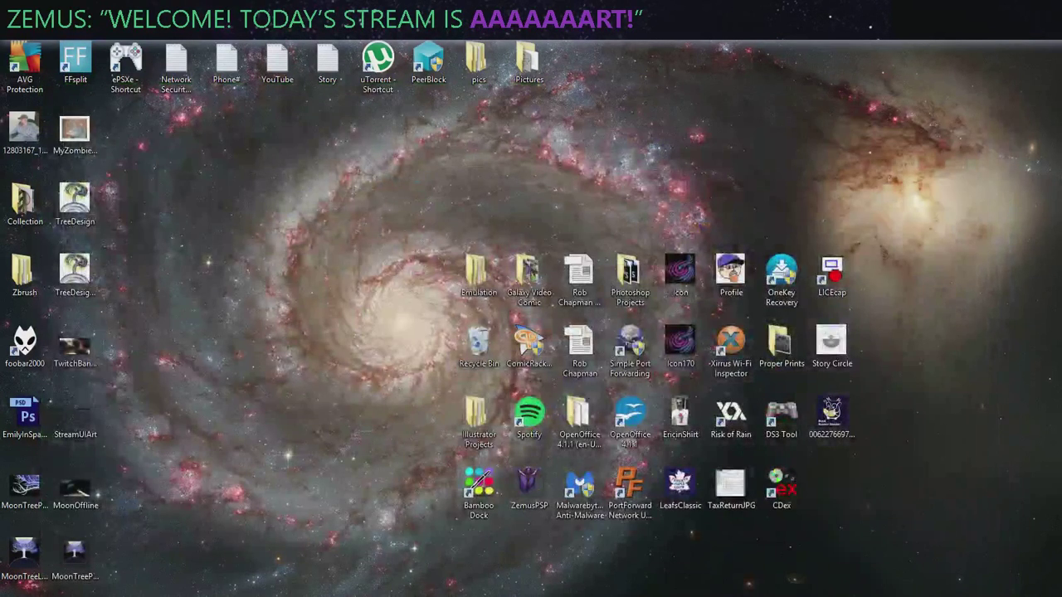
left_click(904, 596)
left_click(884, 552)
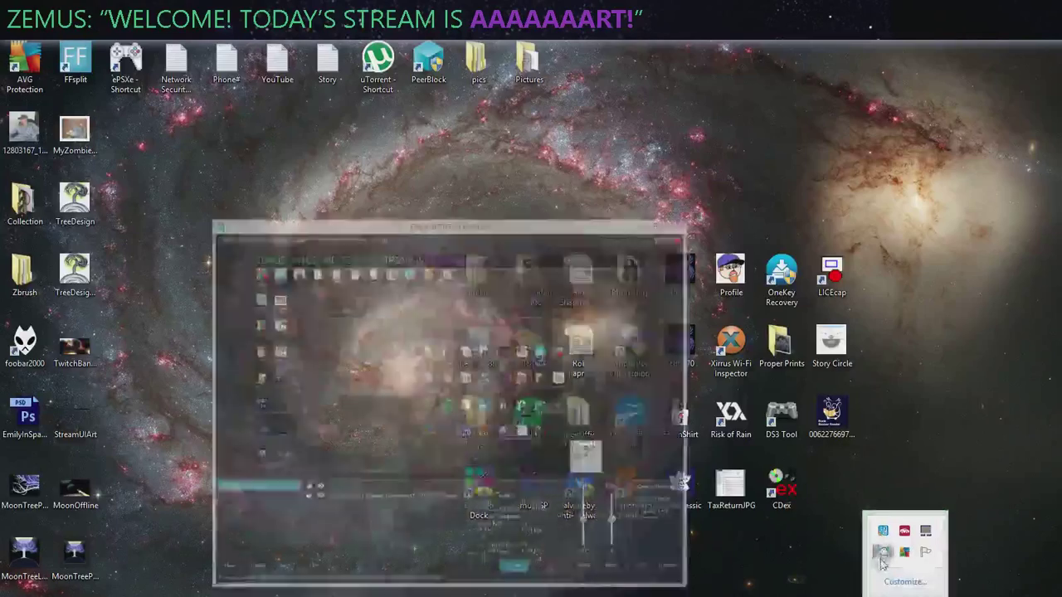